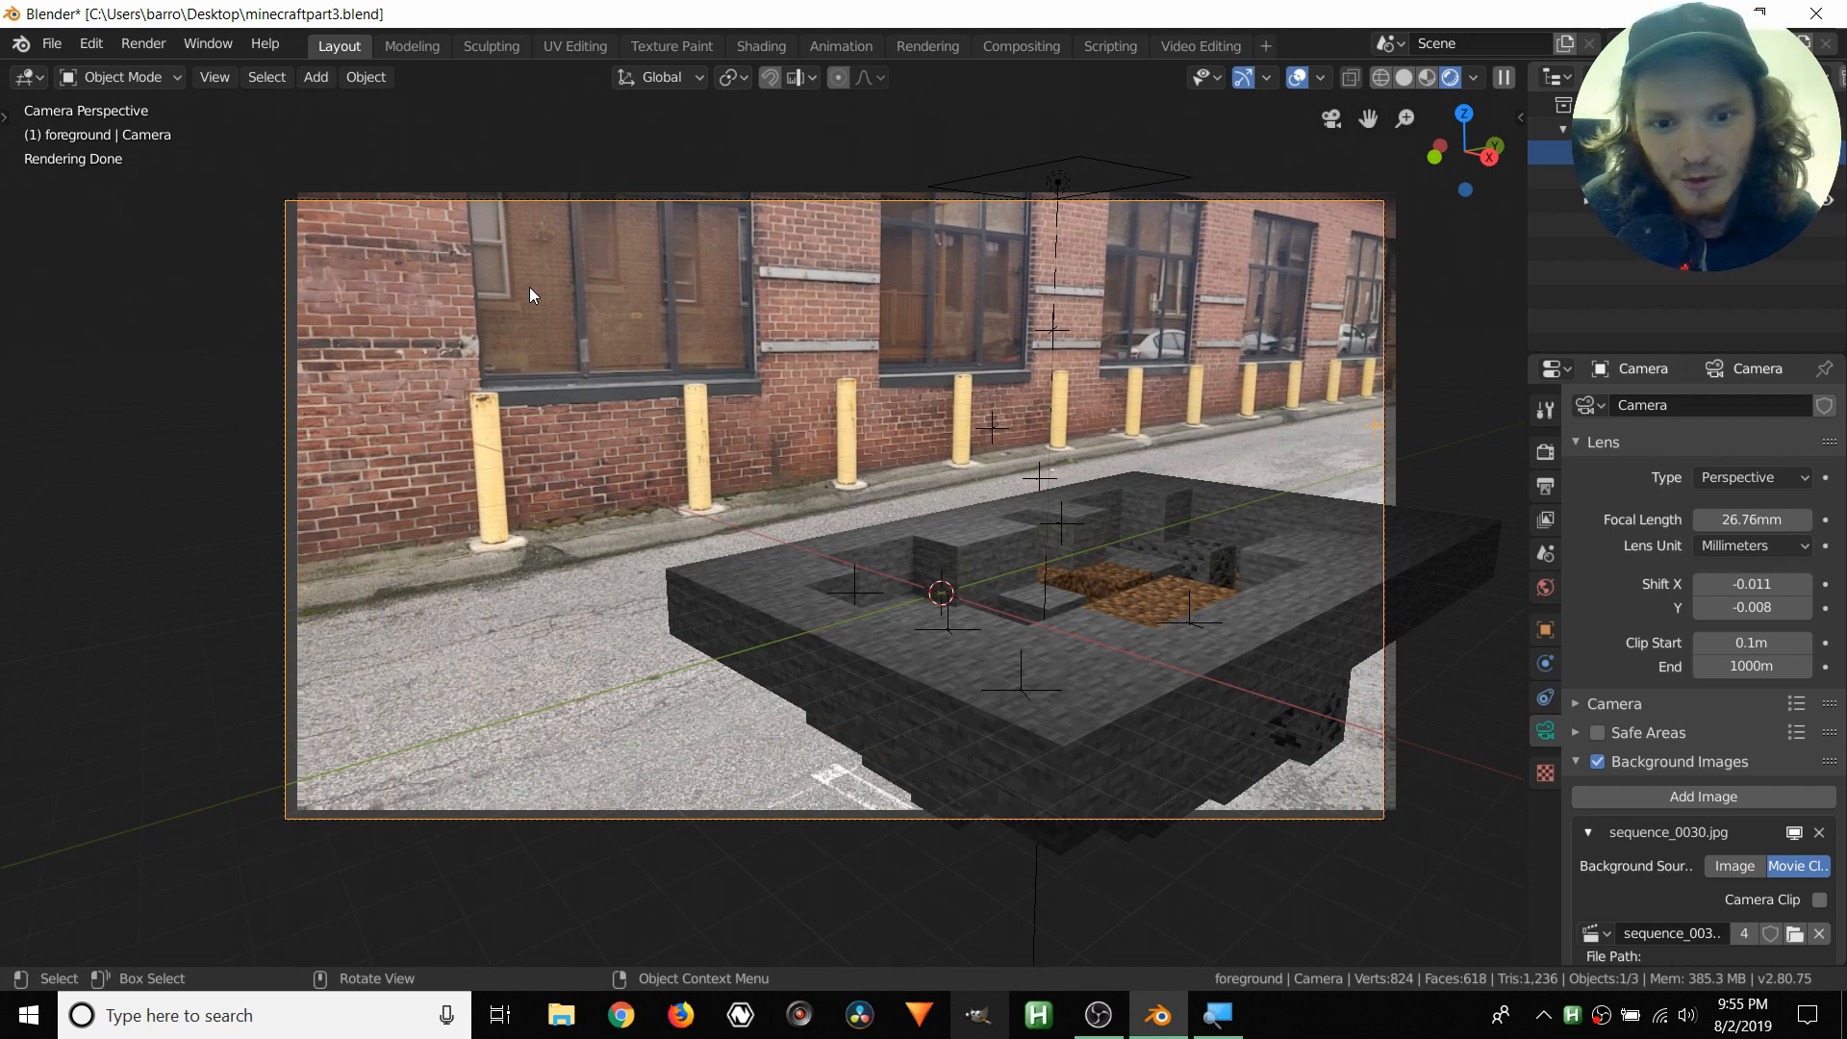
- Play the animation through the camera view to check how the crater tracks against the street footage
left_click(980, 591)
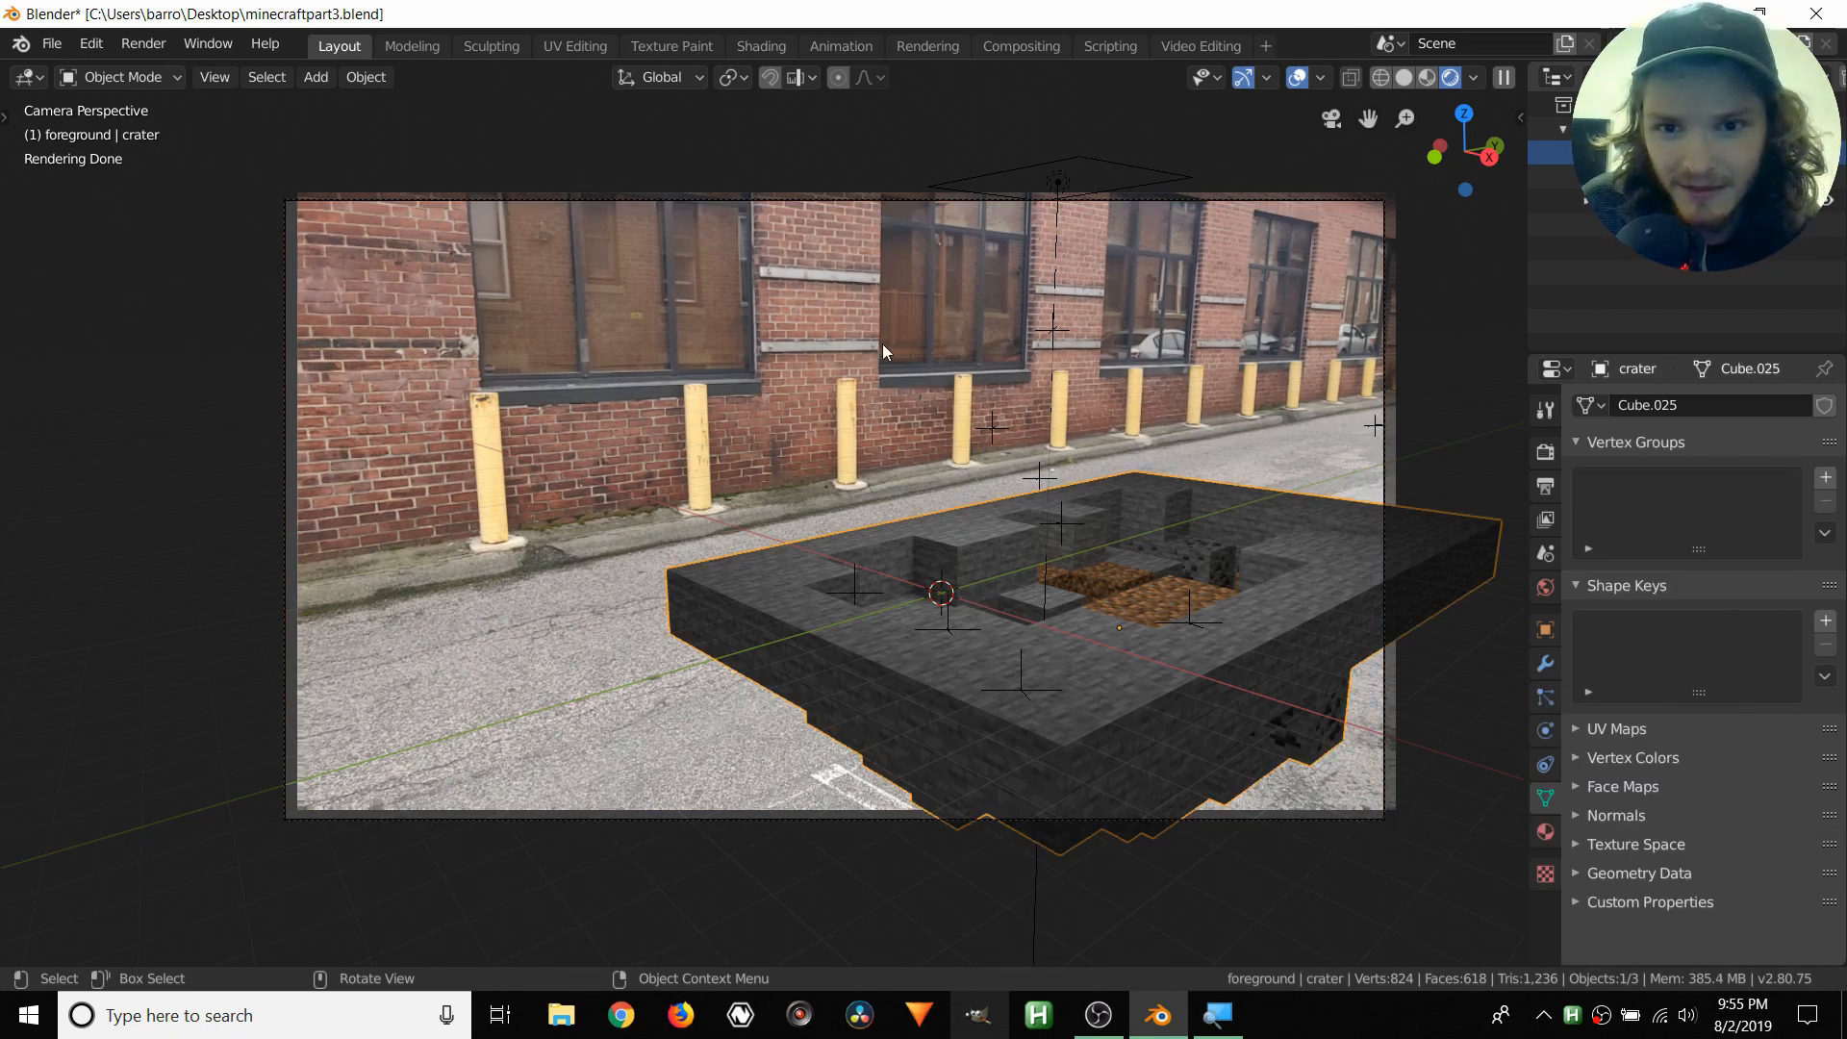
left_click(521, 201)
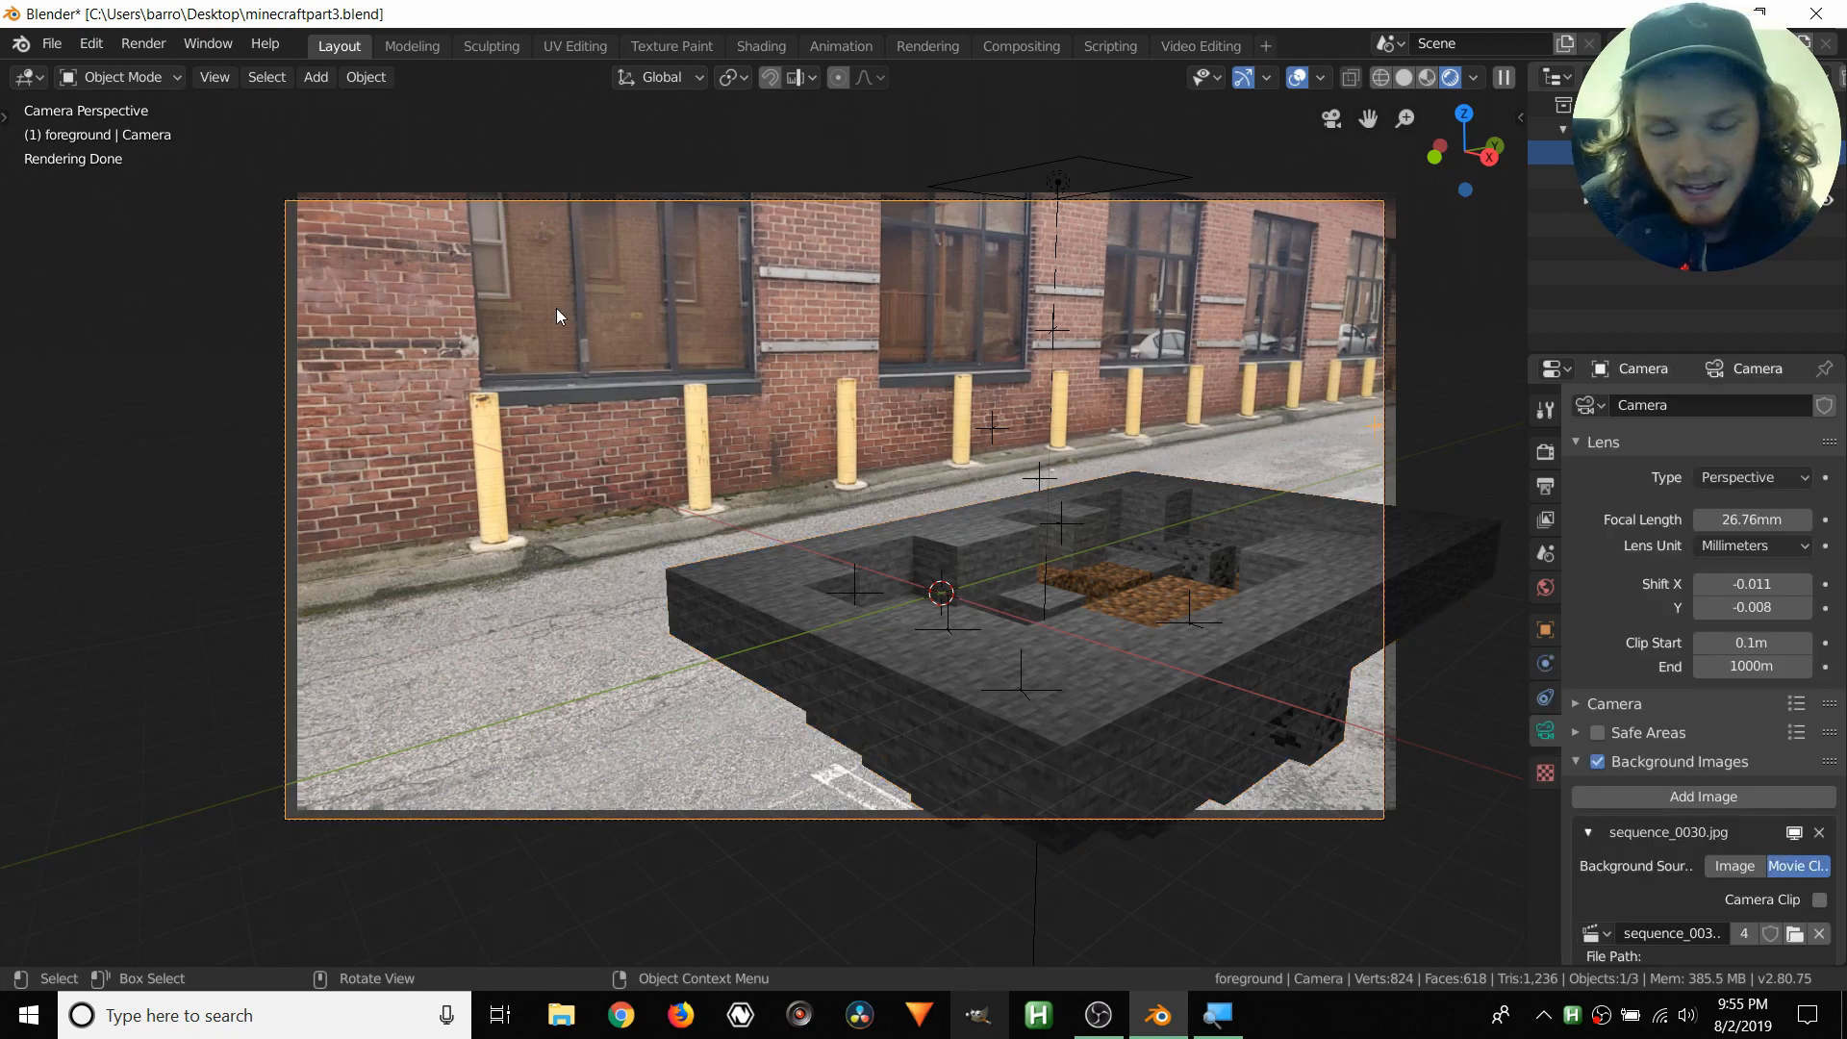
key("space")
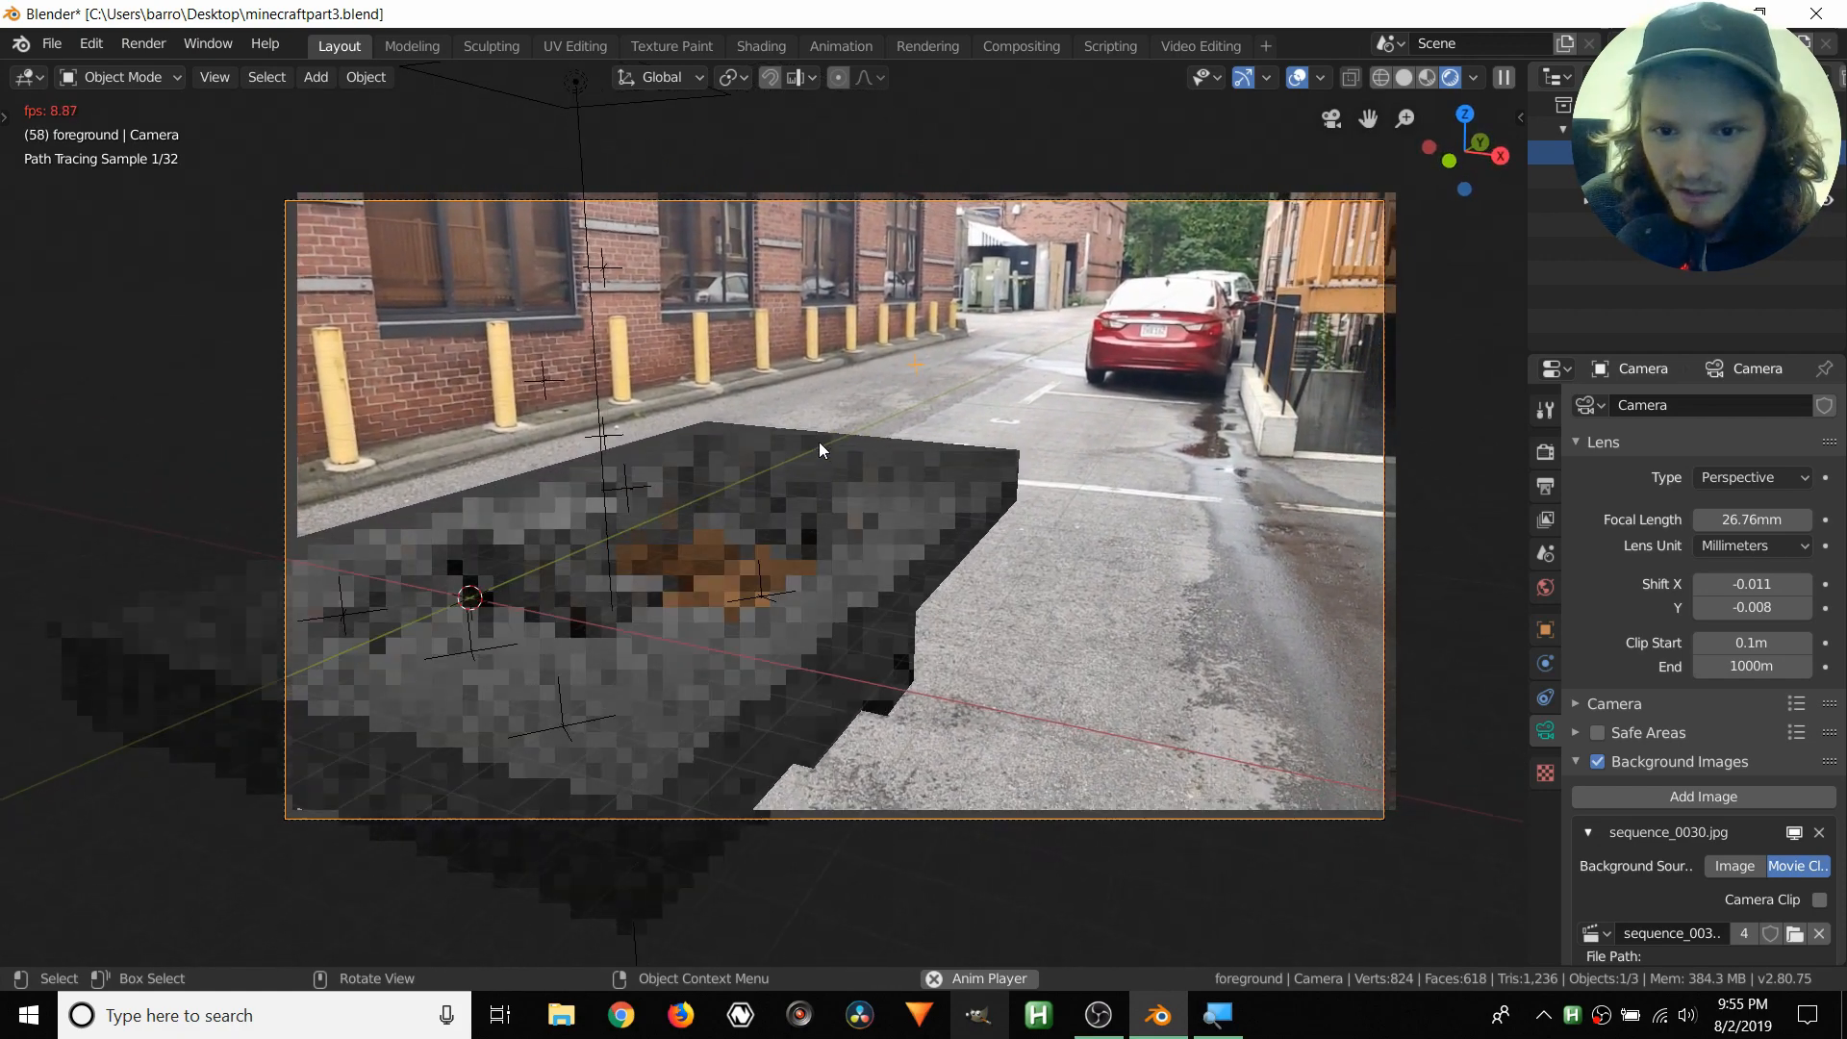
key("space")
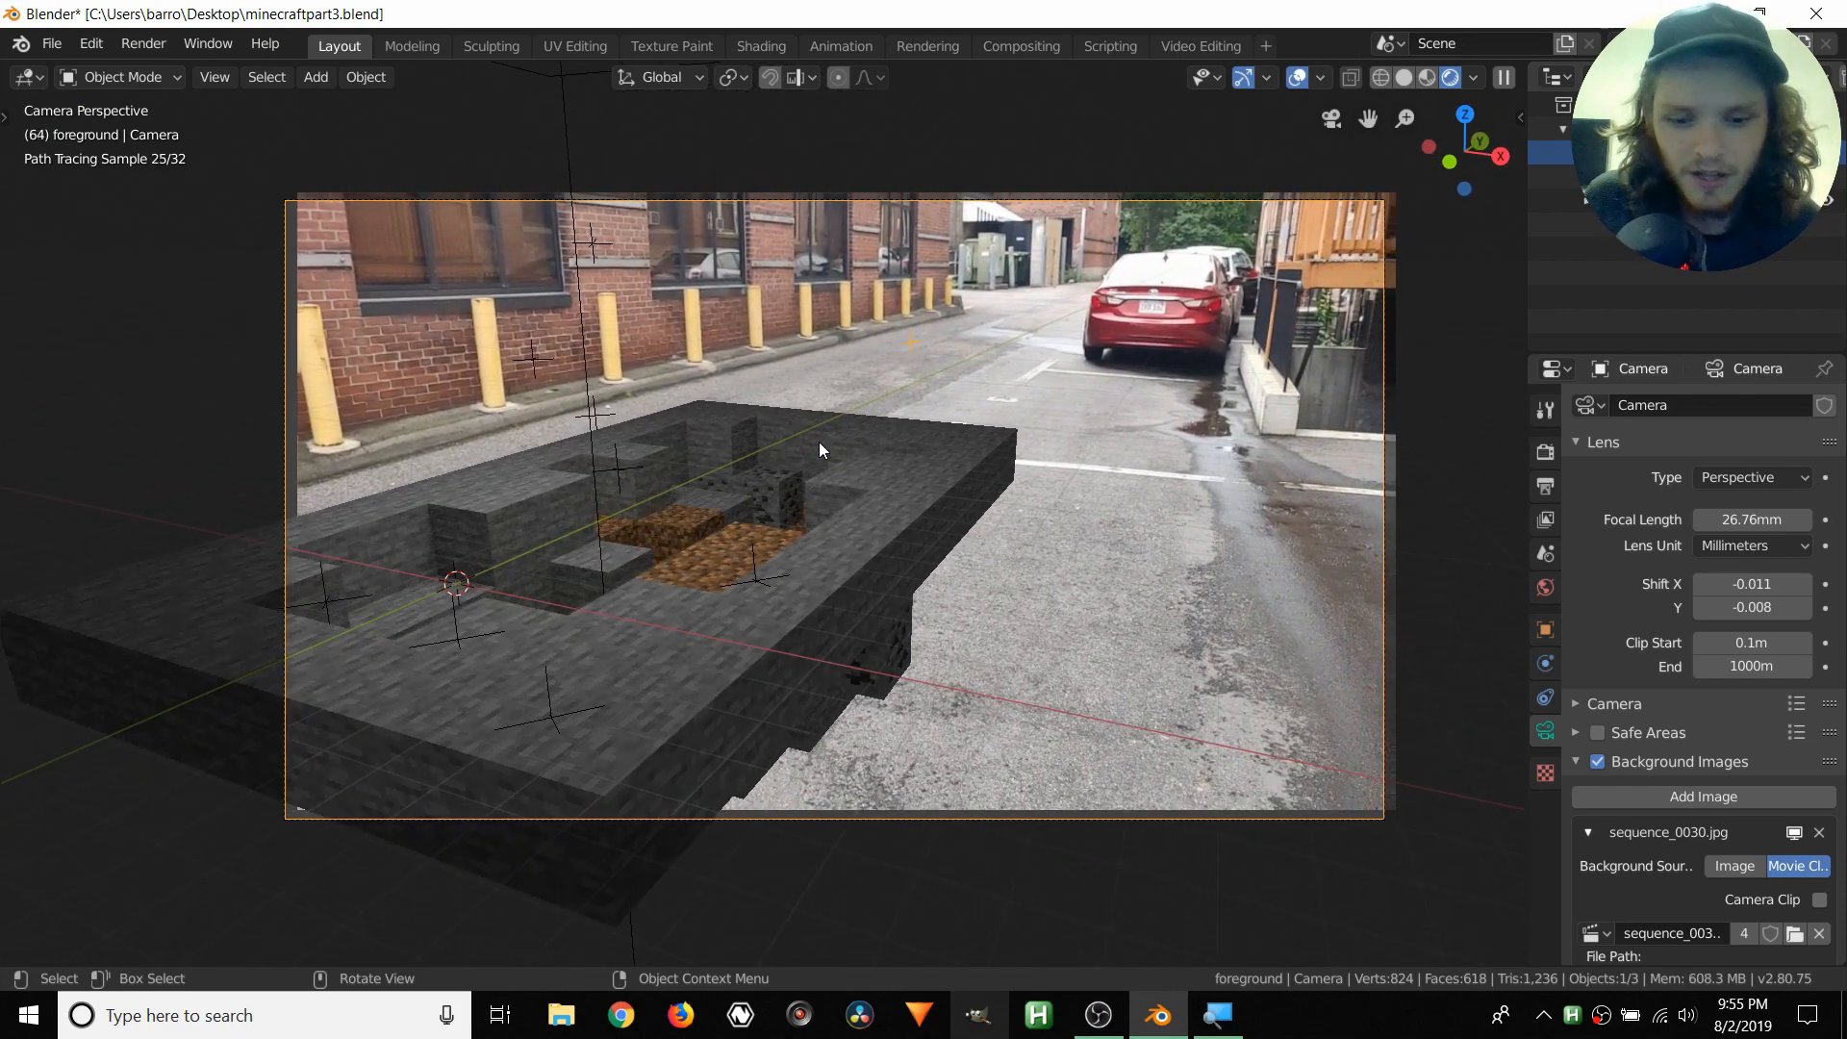
- View the whole scene from outside the camera and play the animation to watch the tracked camera's movement
middle_click_drag(972, 511, 724, 491)
scroll(724, 491, "down", 5)
key("space")
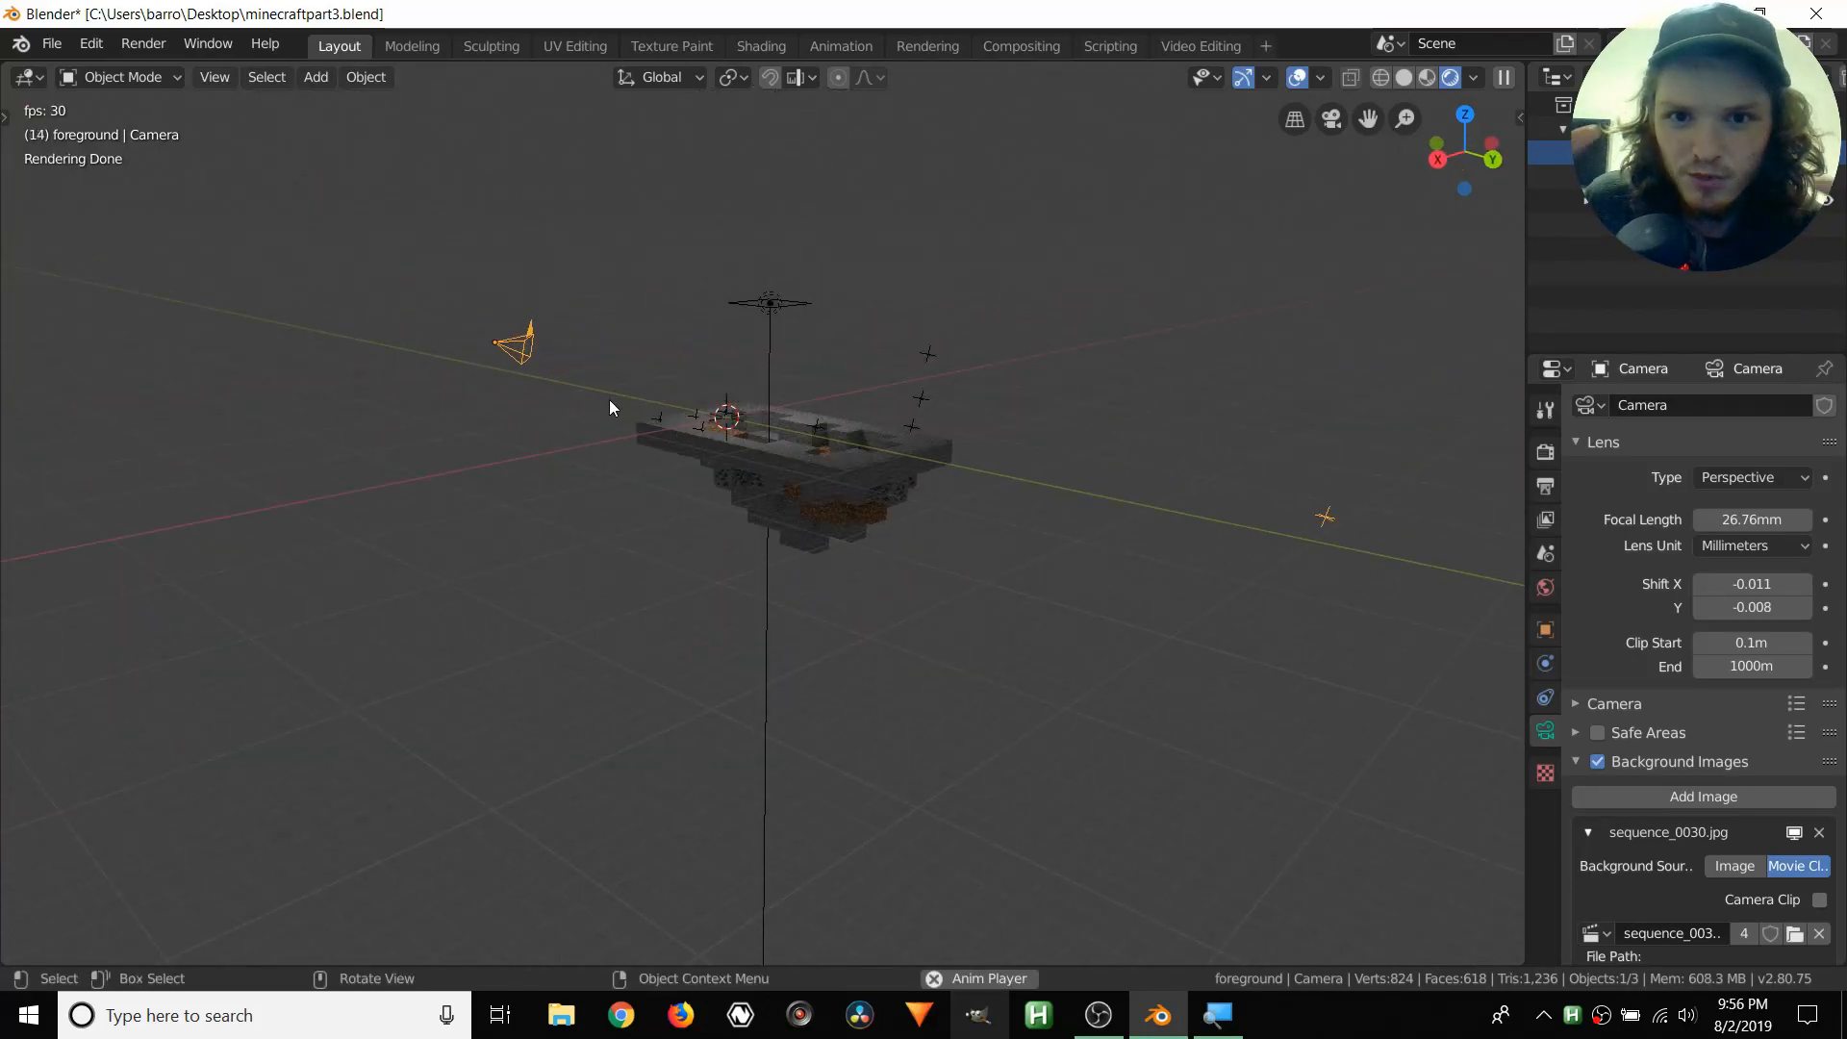
key("space")
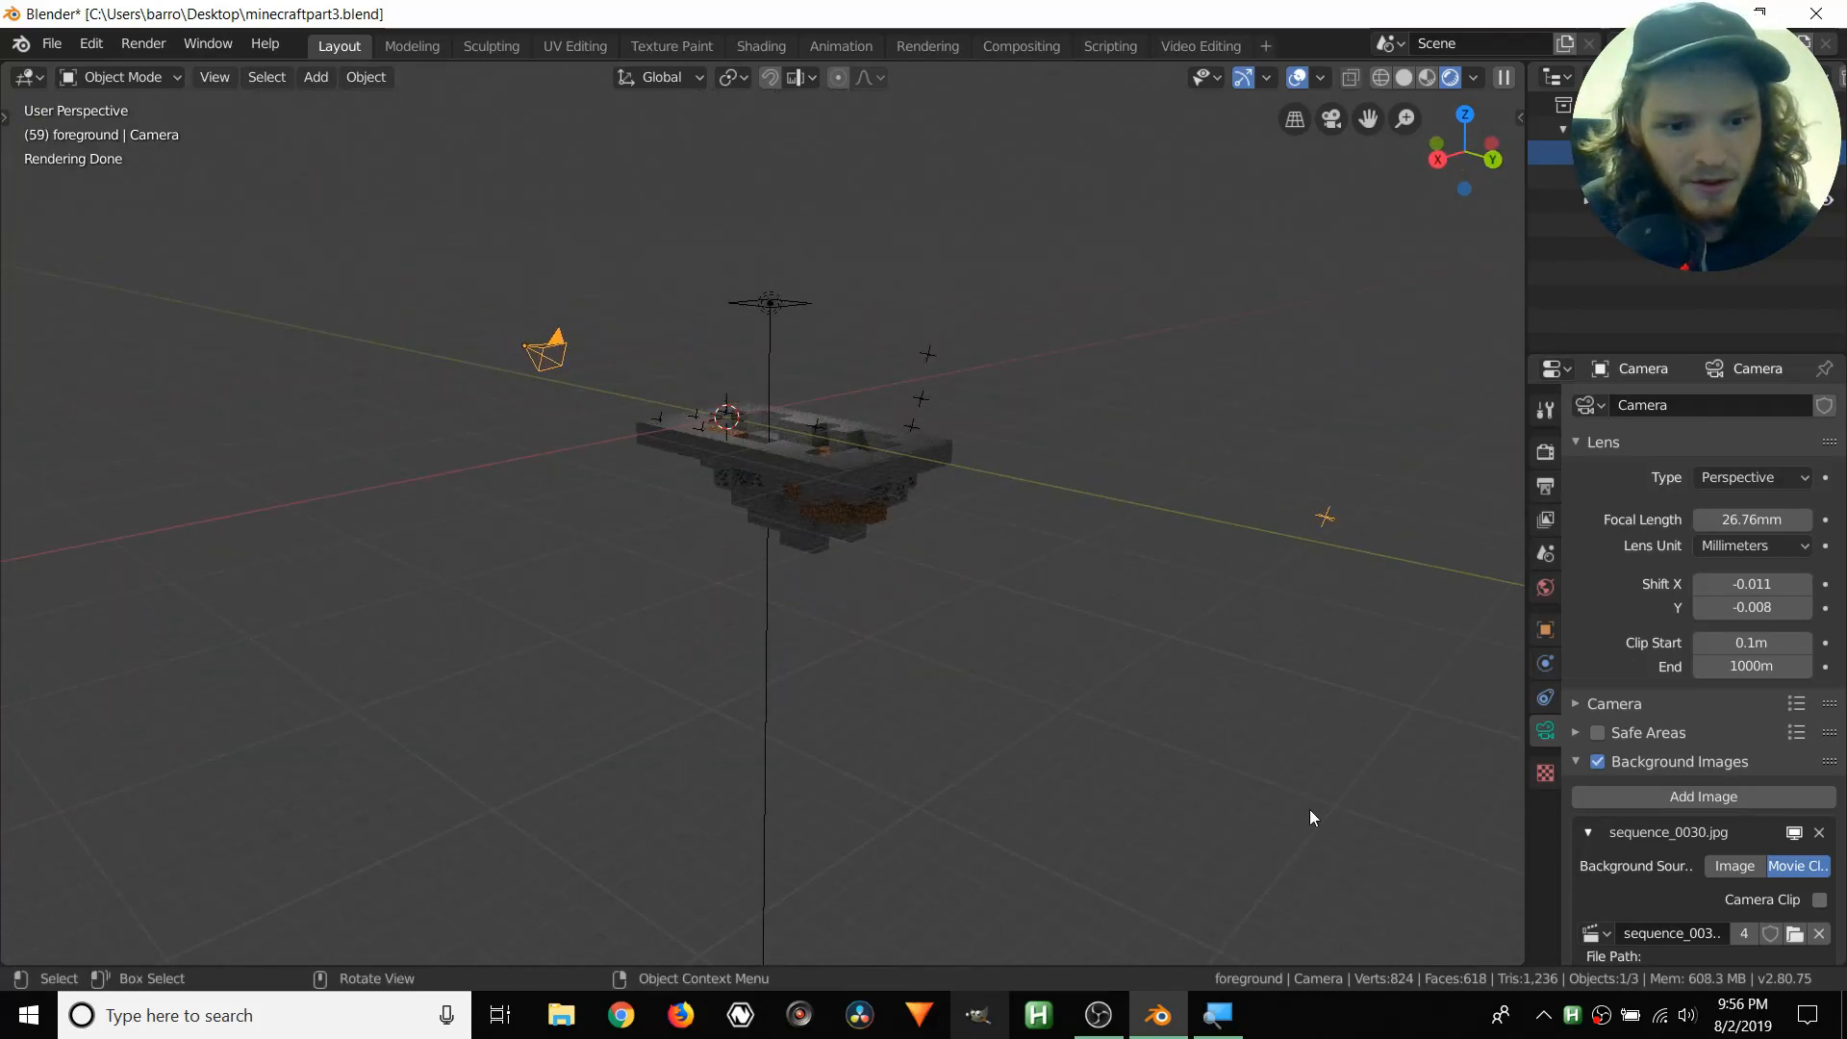
- Show the desktop, watch the OriginalFootage clip from its start with the sound muted, and watch the sample clip
key("super+d")
left_click(395, 54)
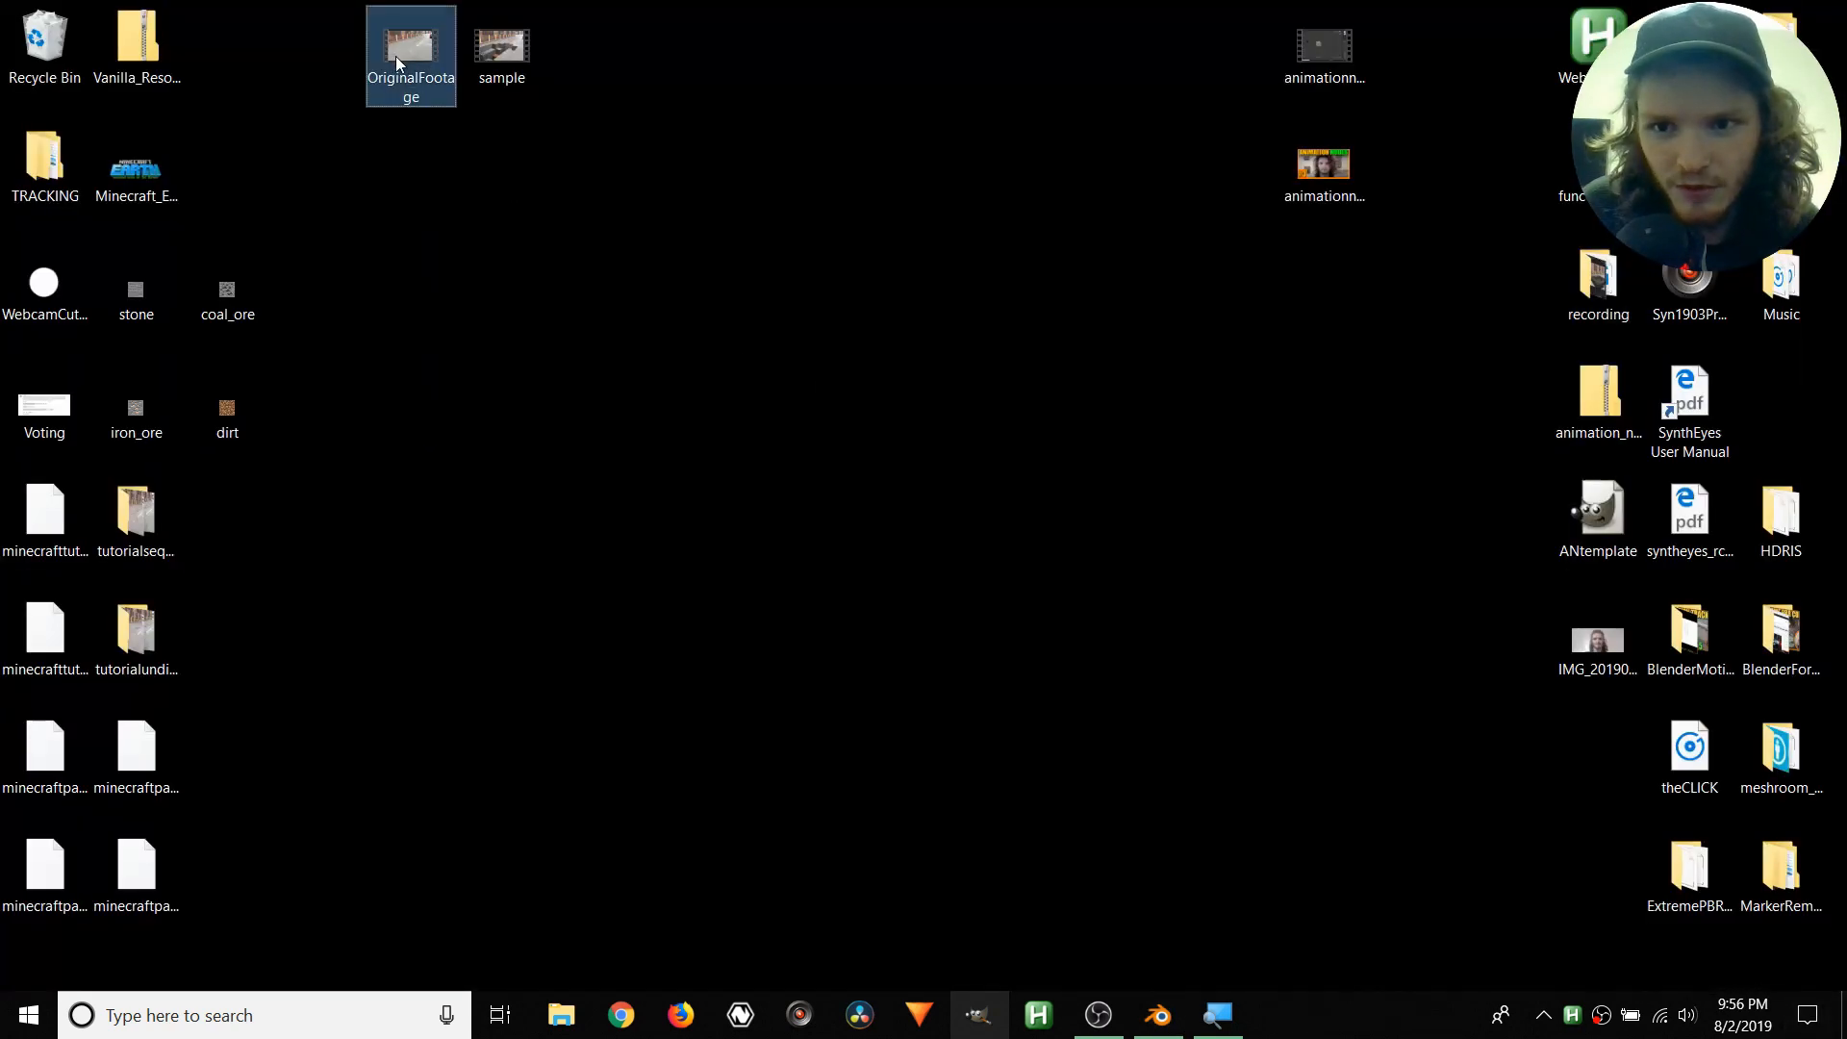
double_click(396, 56)
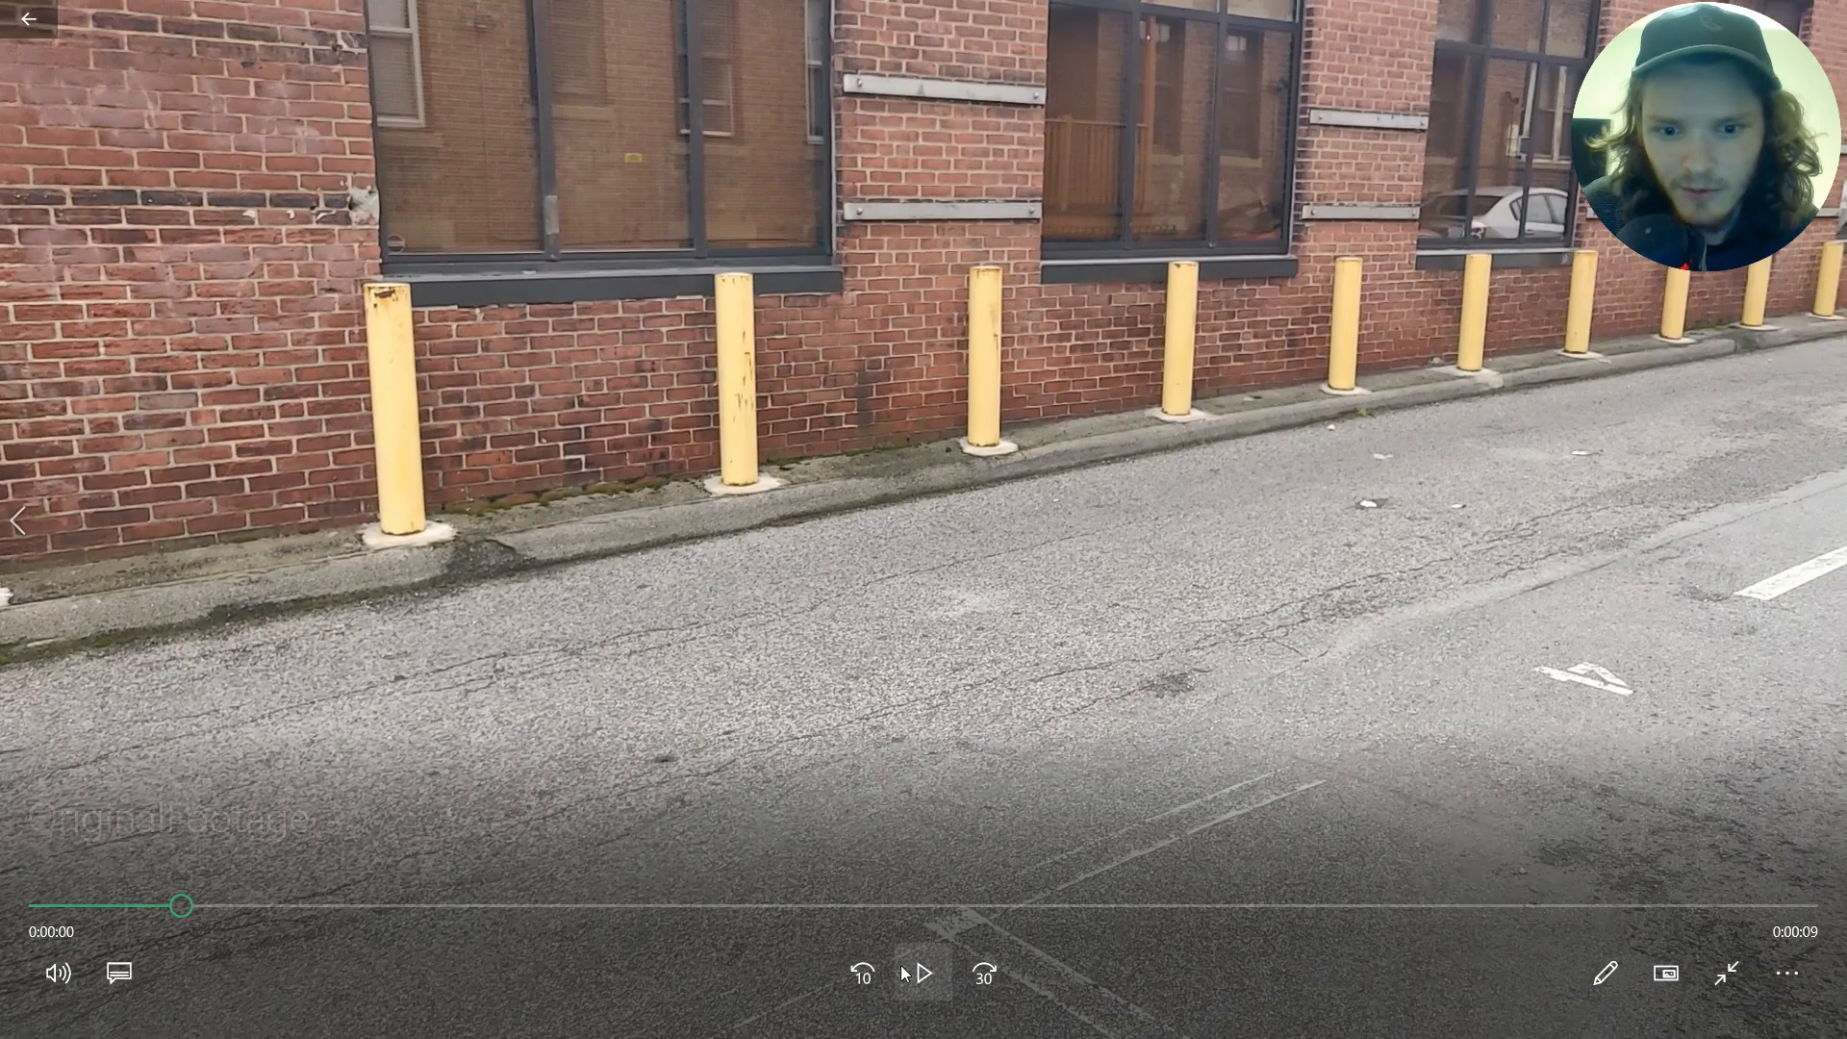
left_click(64, 974)
left_click_drag(298, 893, 23, 893)
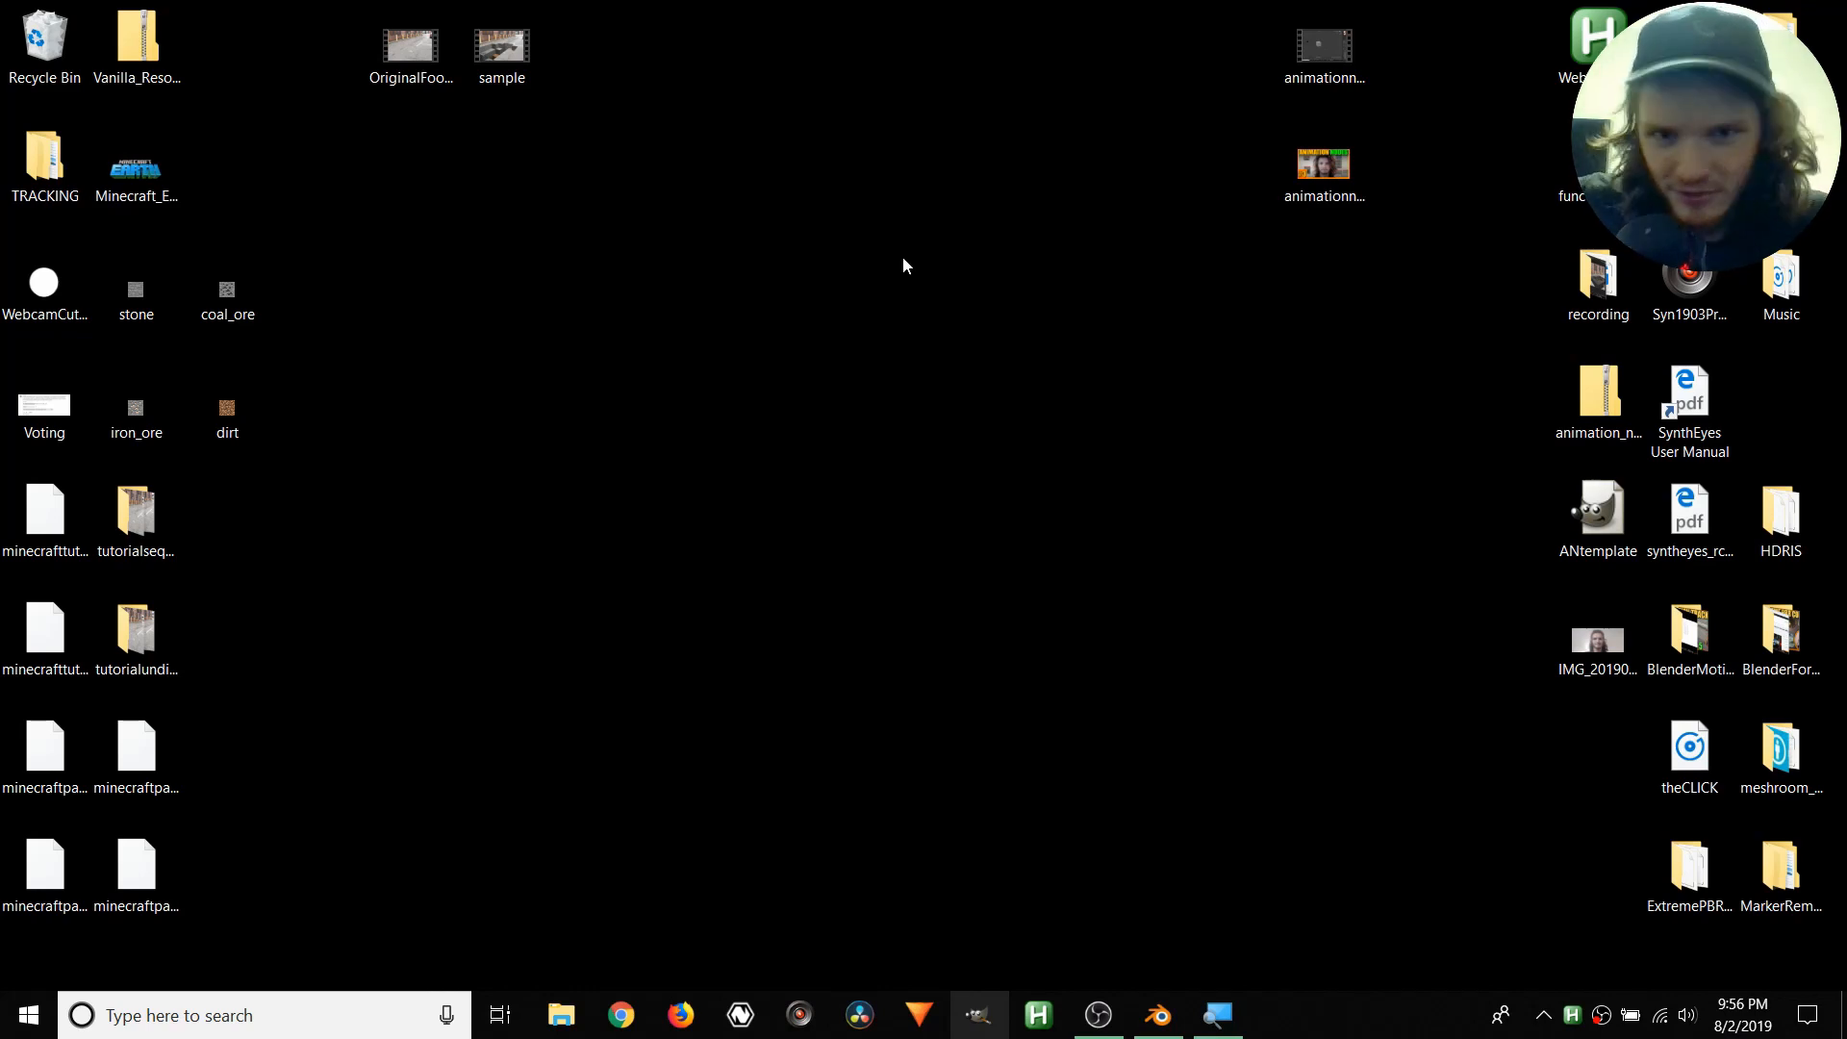
double_click(488, 22)
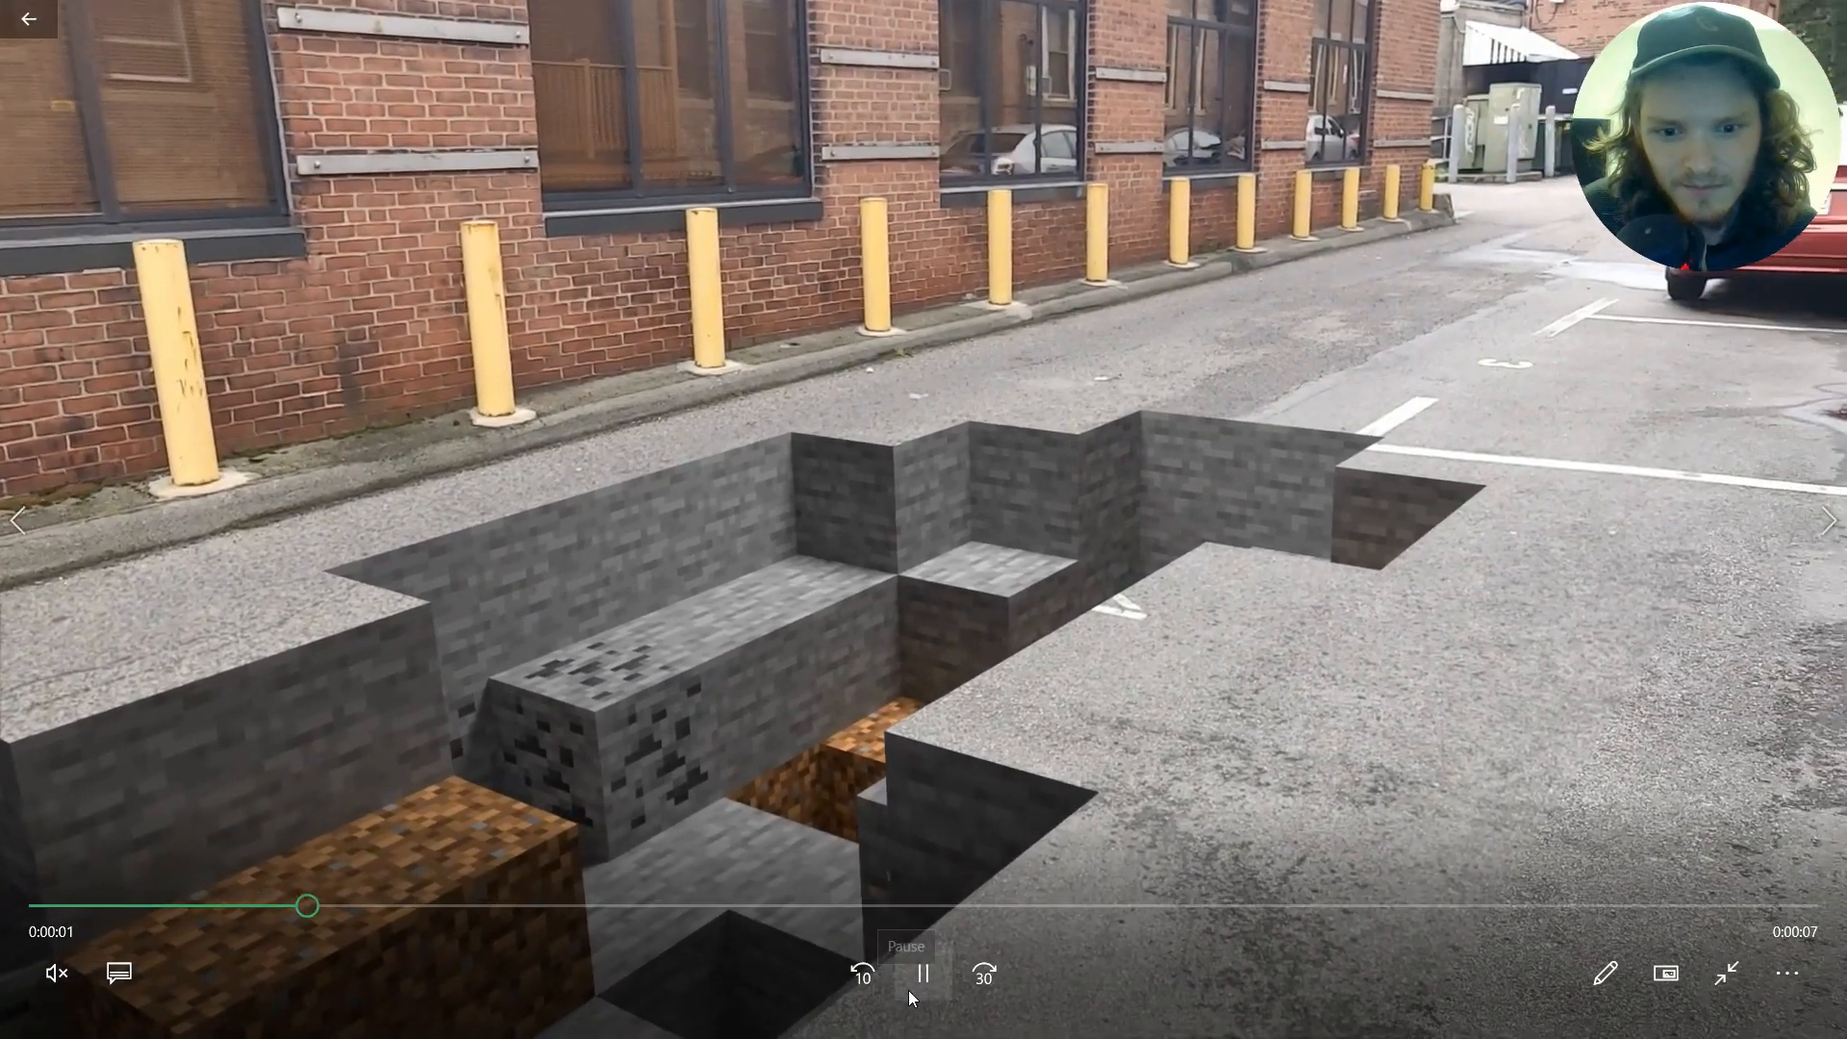
left_click(909, 990)
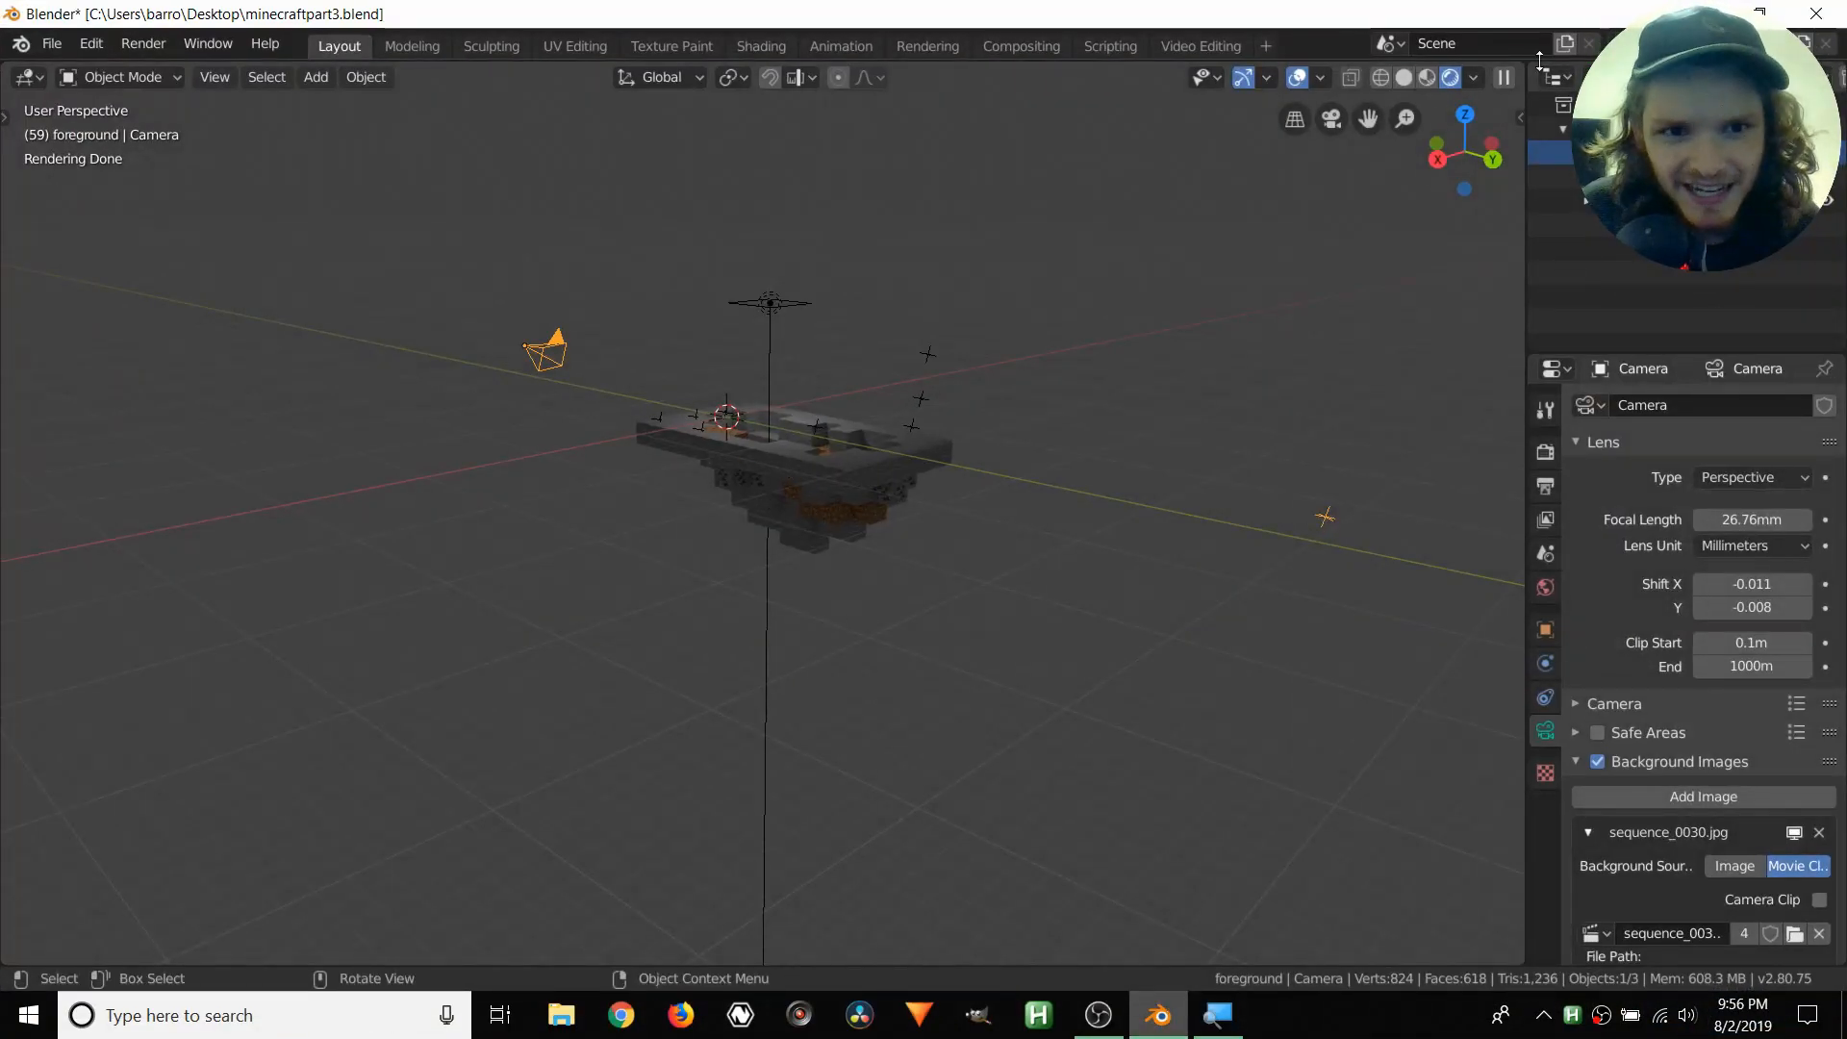
- Switch back to Blender and inspect the crater through the scene camera
left_click(1340, 123)
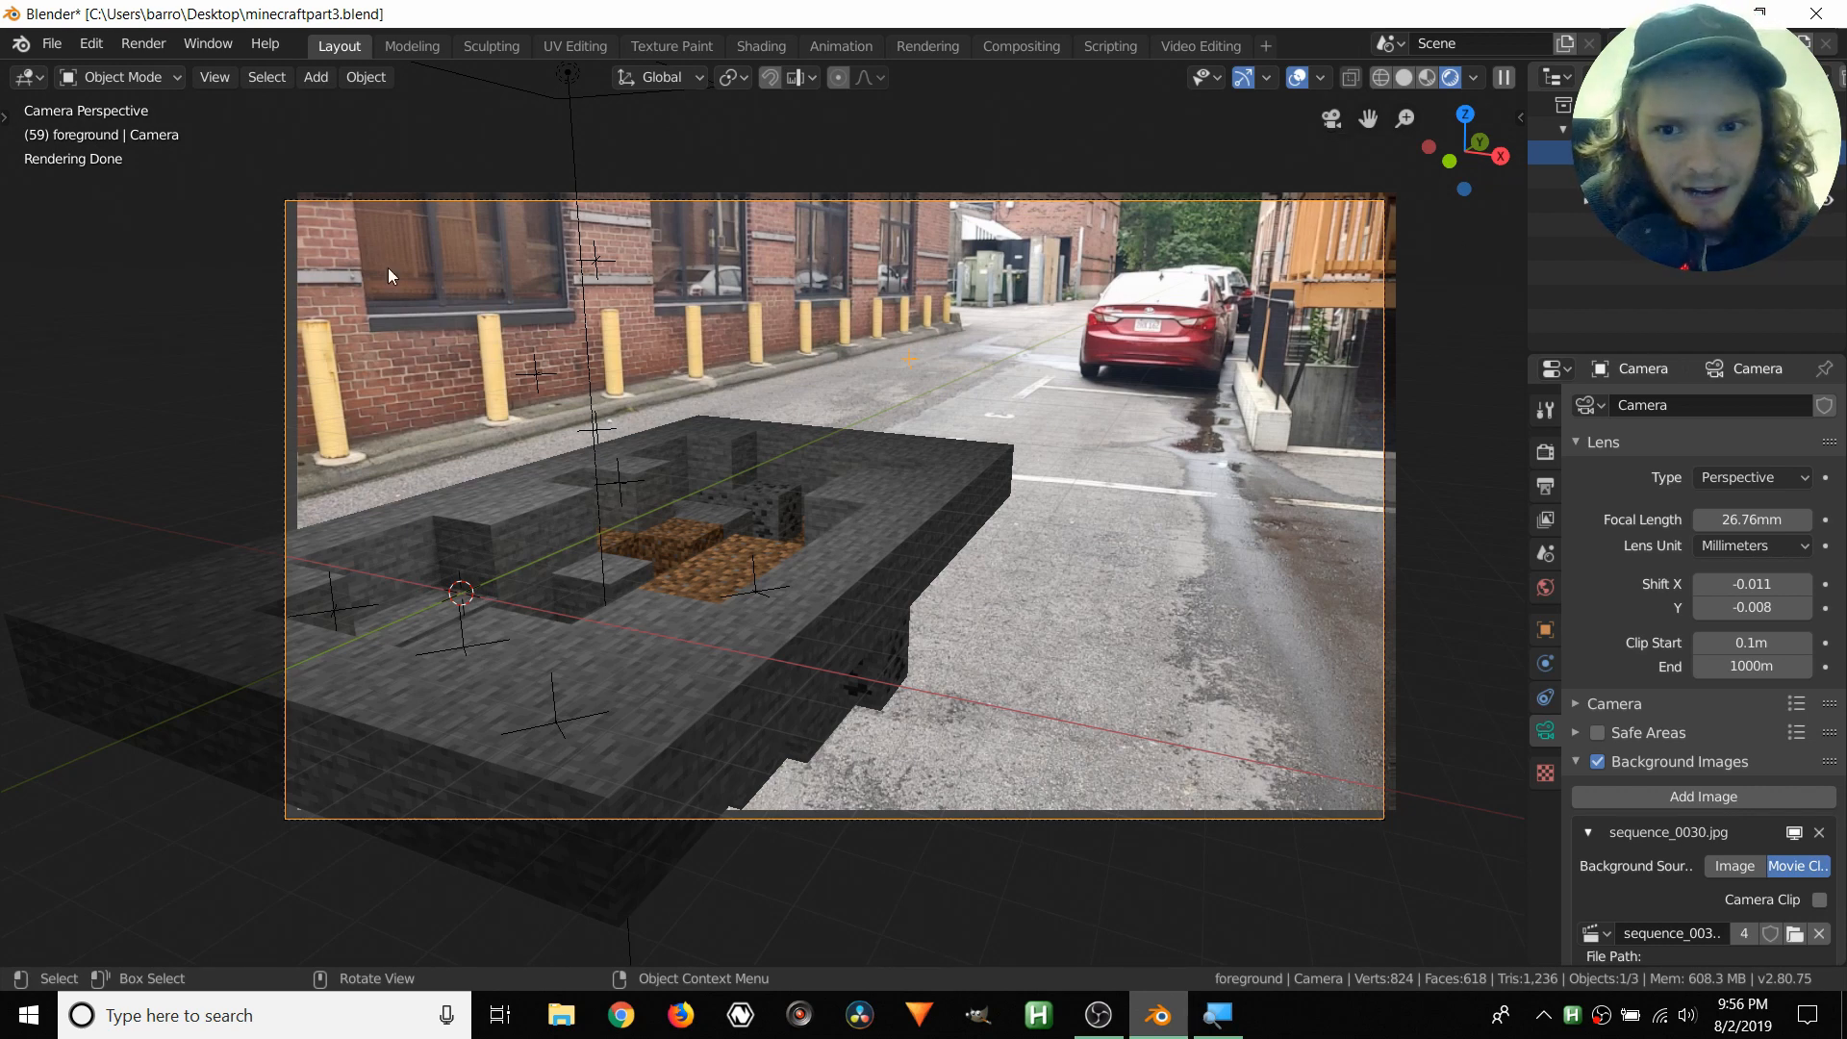
scroll(938, 524, "up", 2)
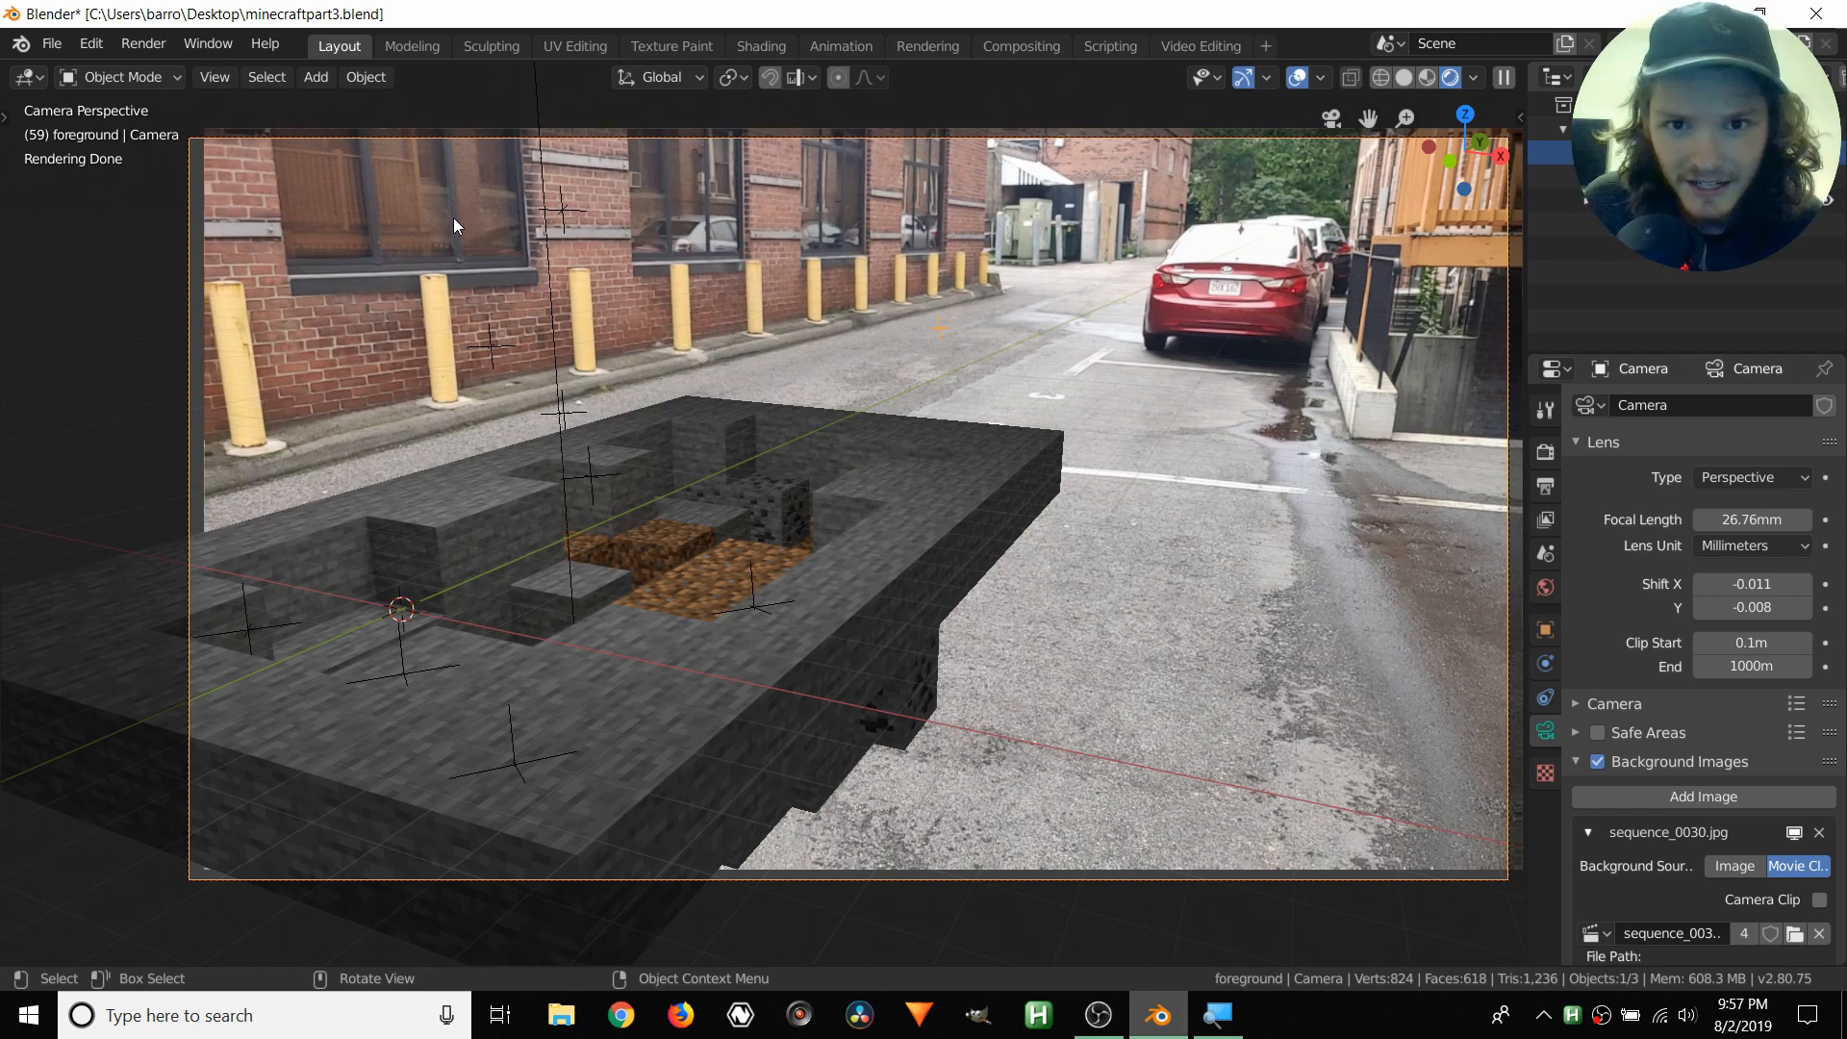
scroll(453, 217, "down", 1)
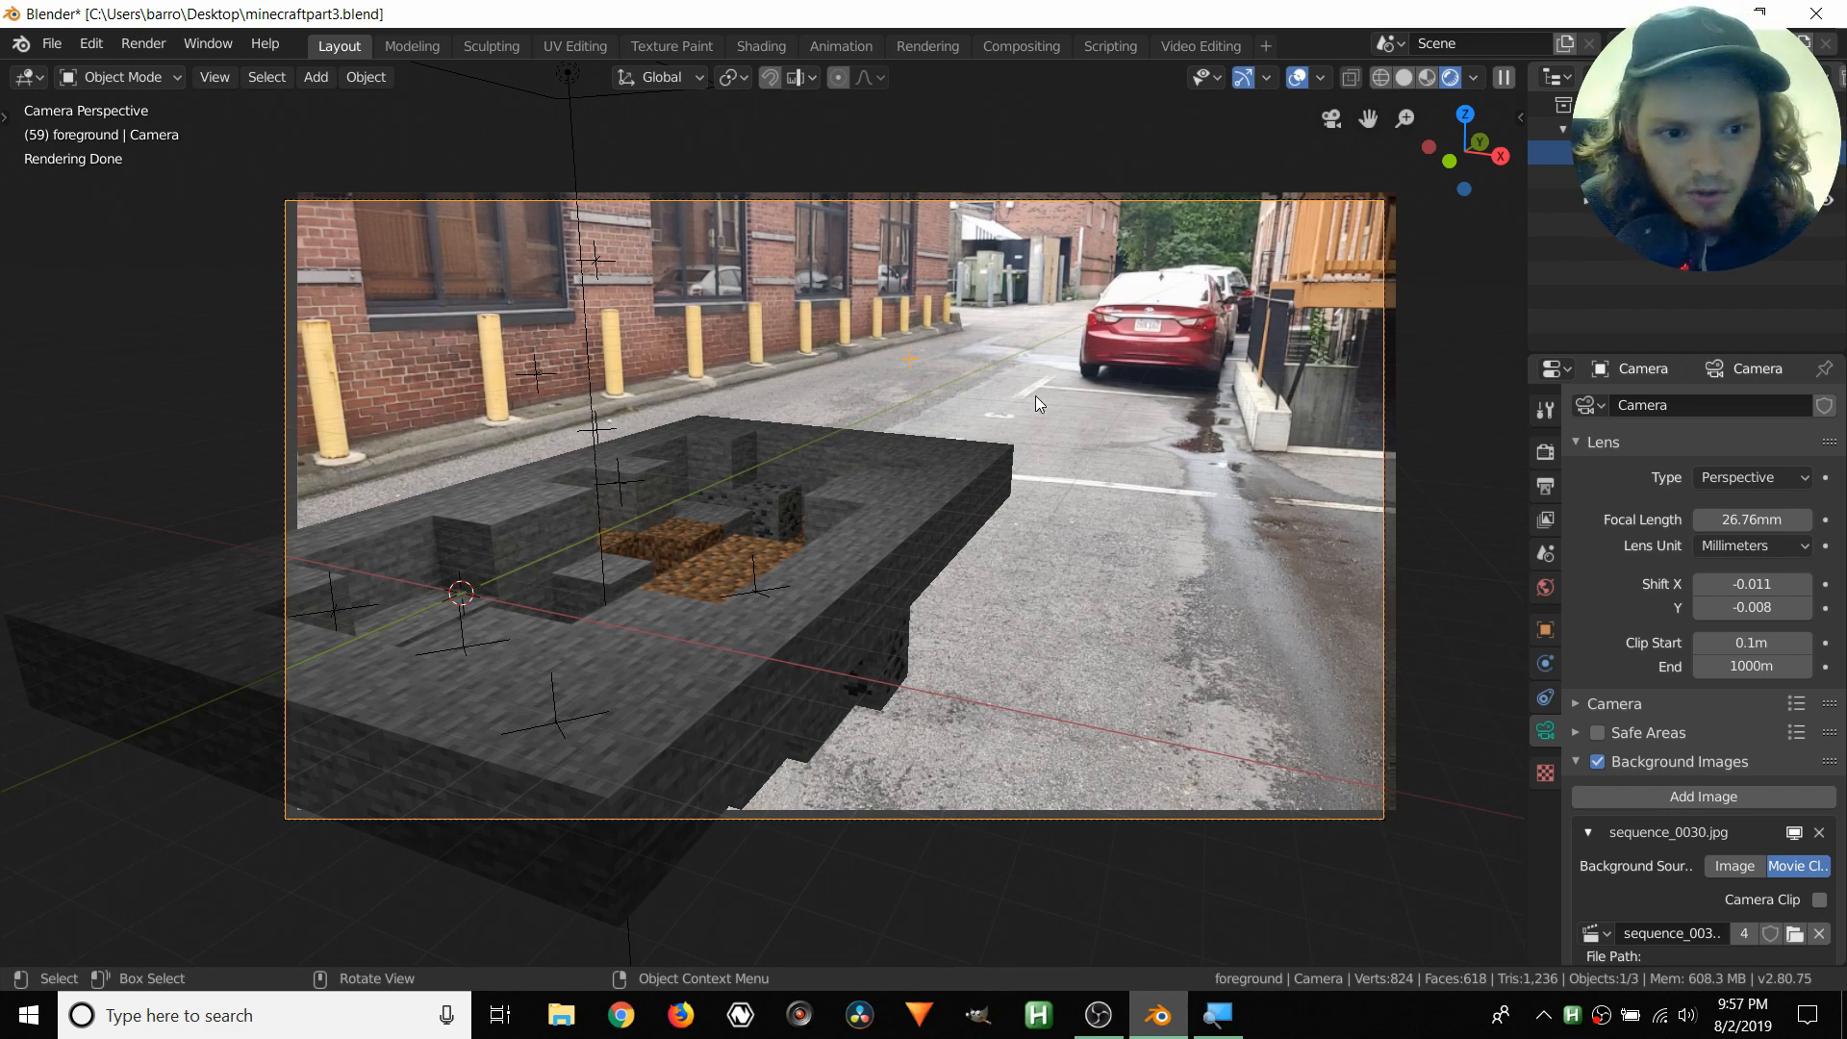
- In the Compositing workspace, reposition the Undistortion and Composite nodes, and go to frame 1 of the timeline
left_click(1021, 43)
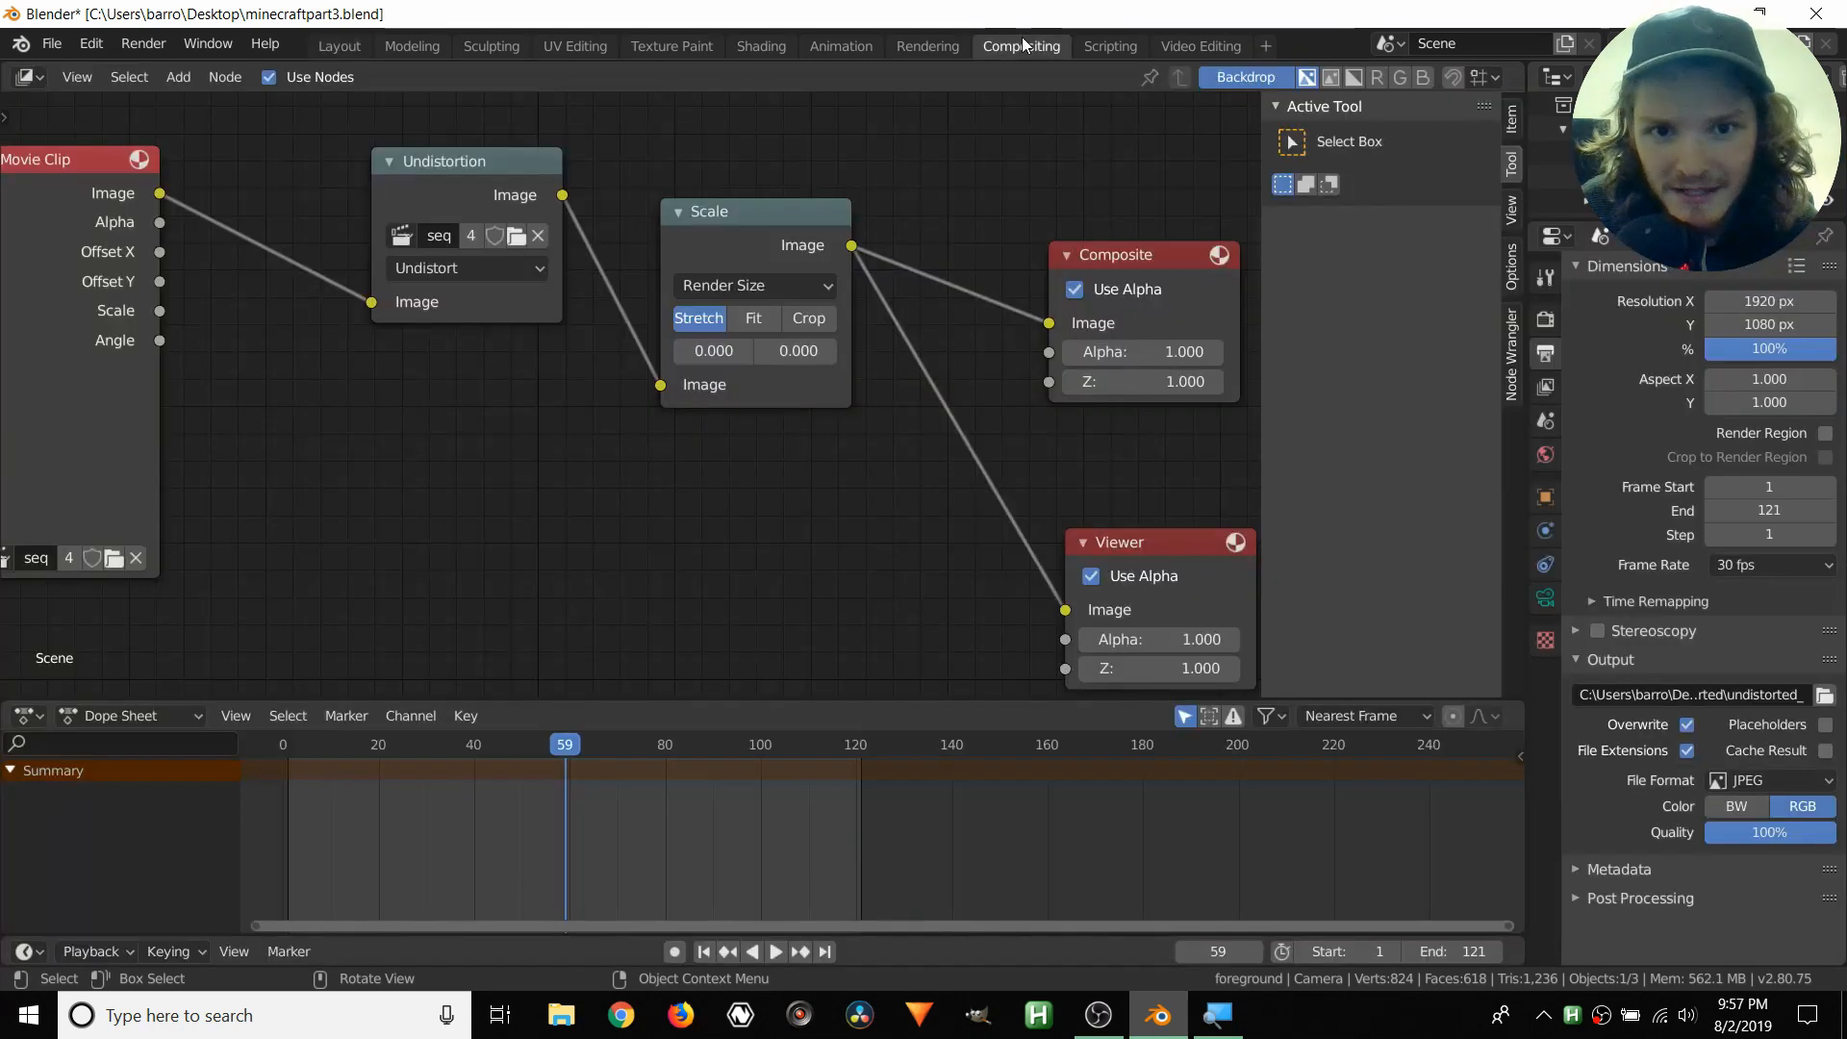
scroll(726, 336, "down", 3)
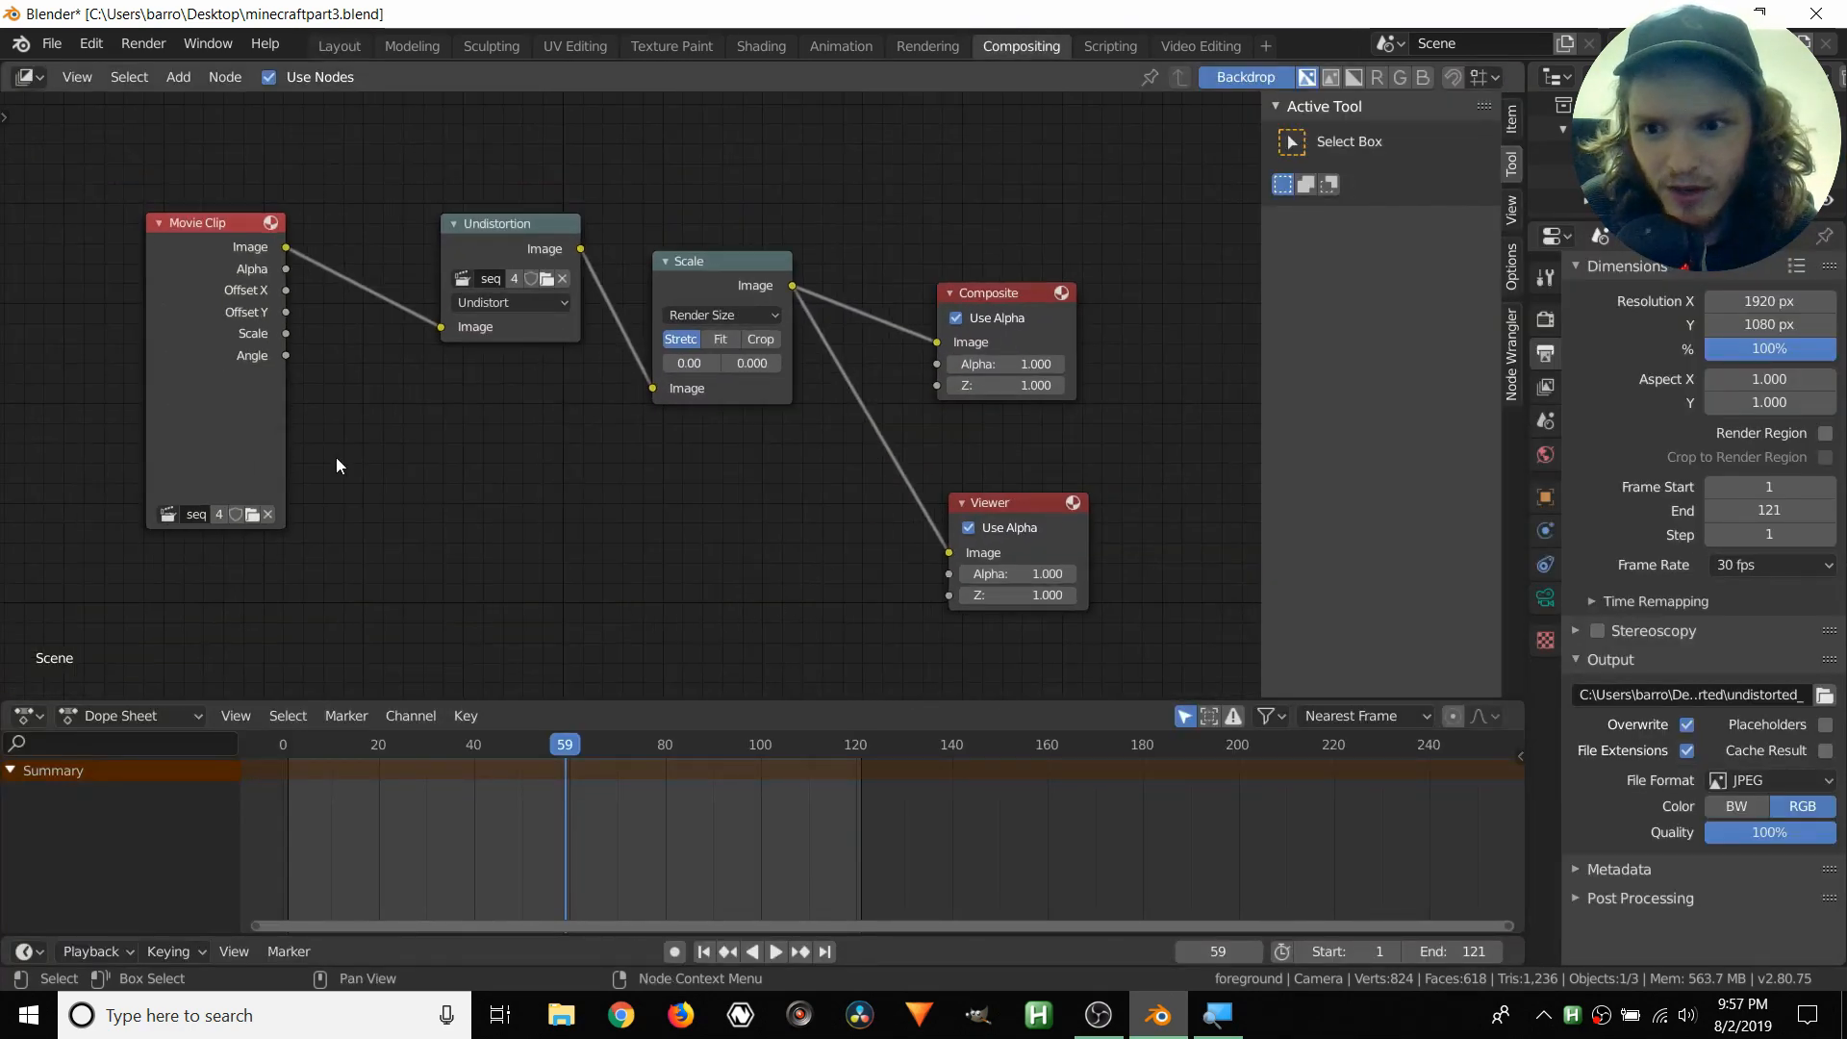
middle_click_drag(337, 458, 556, 456)
left_click(390, 222)
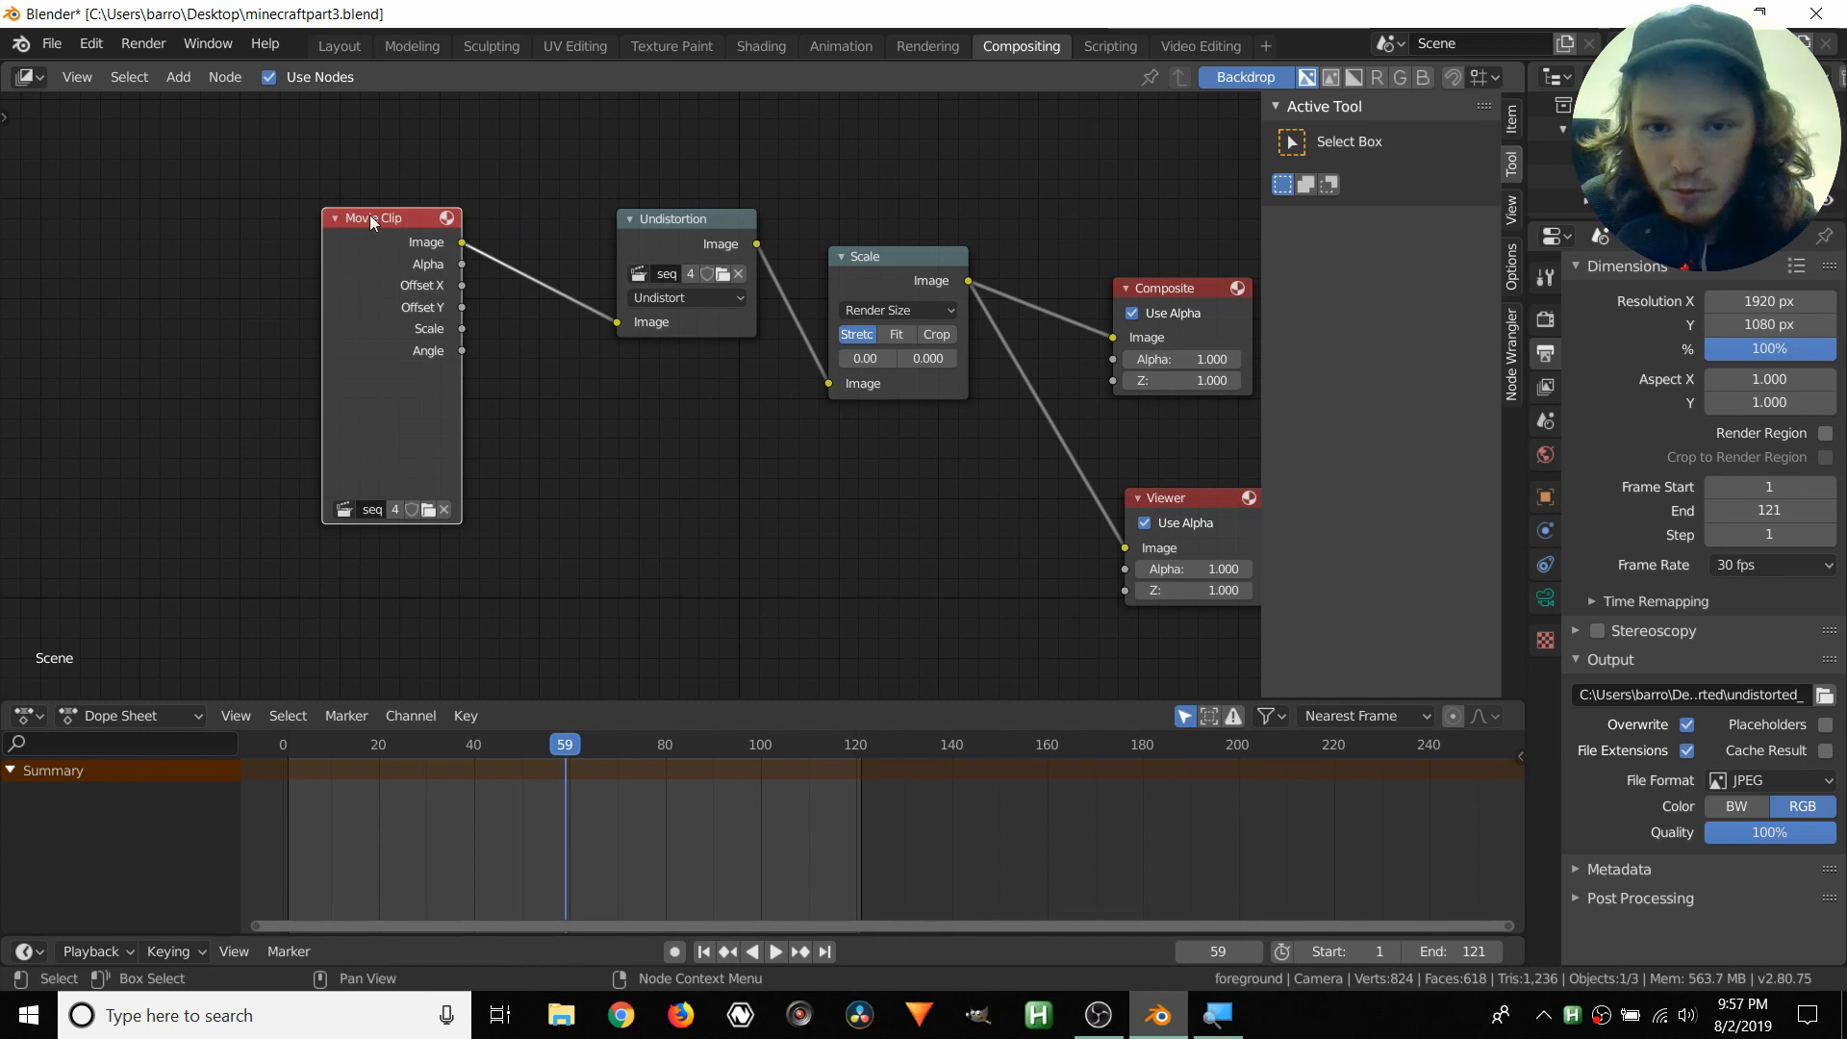
left_click_drag(678, 228, 672, 225)
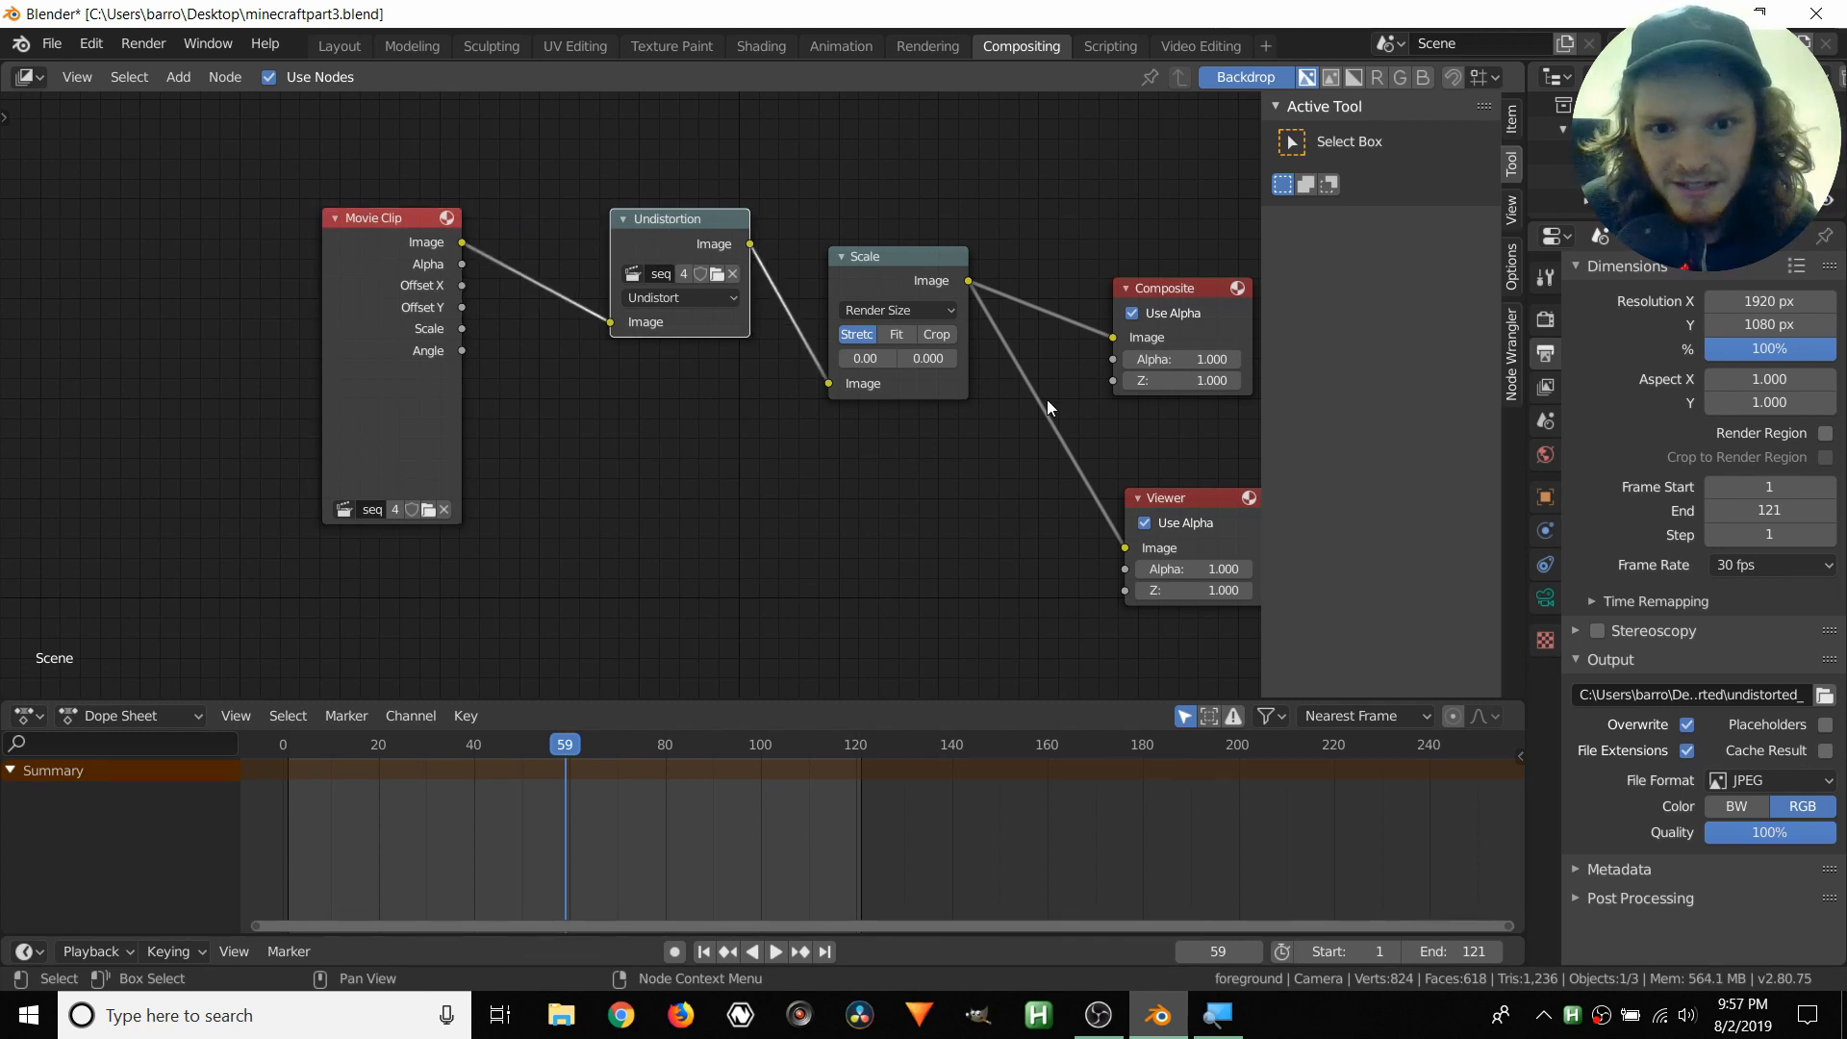
middle_click_drag(1047, 401, 841, 392)
left_click_drag(936, 271, 980, 251)
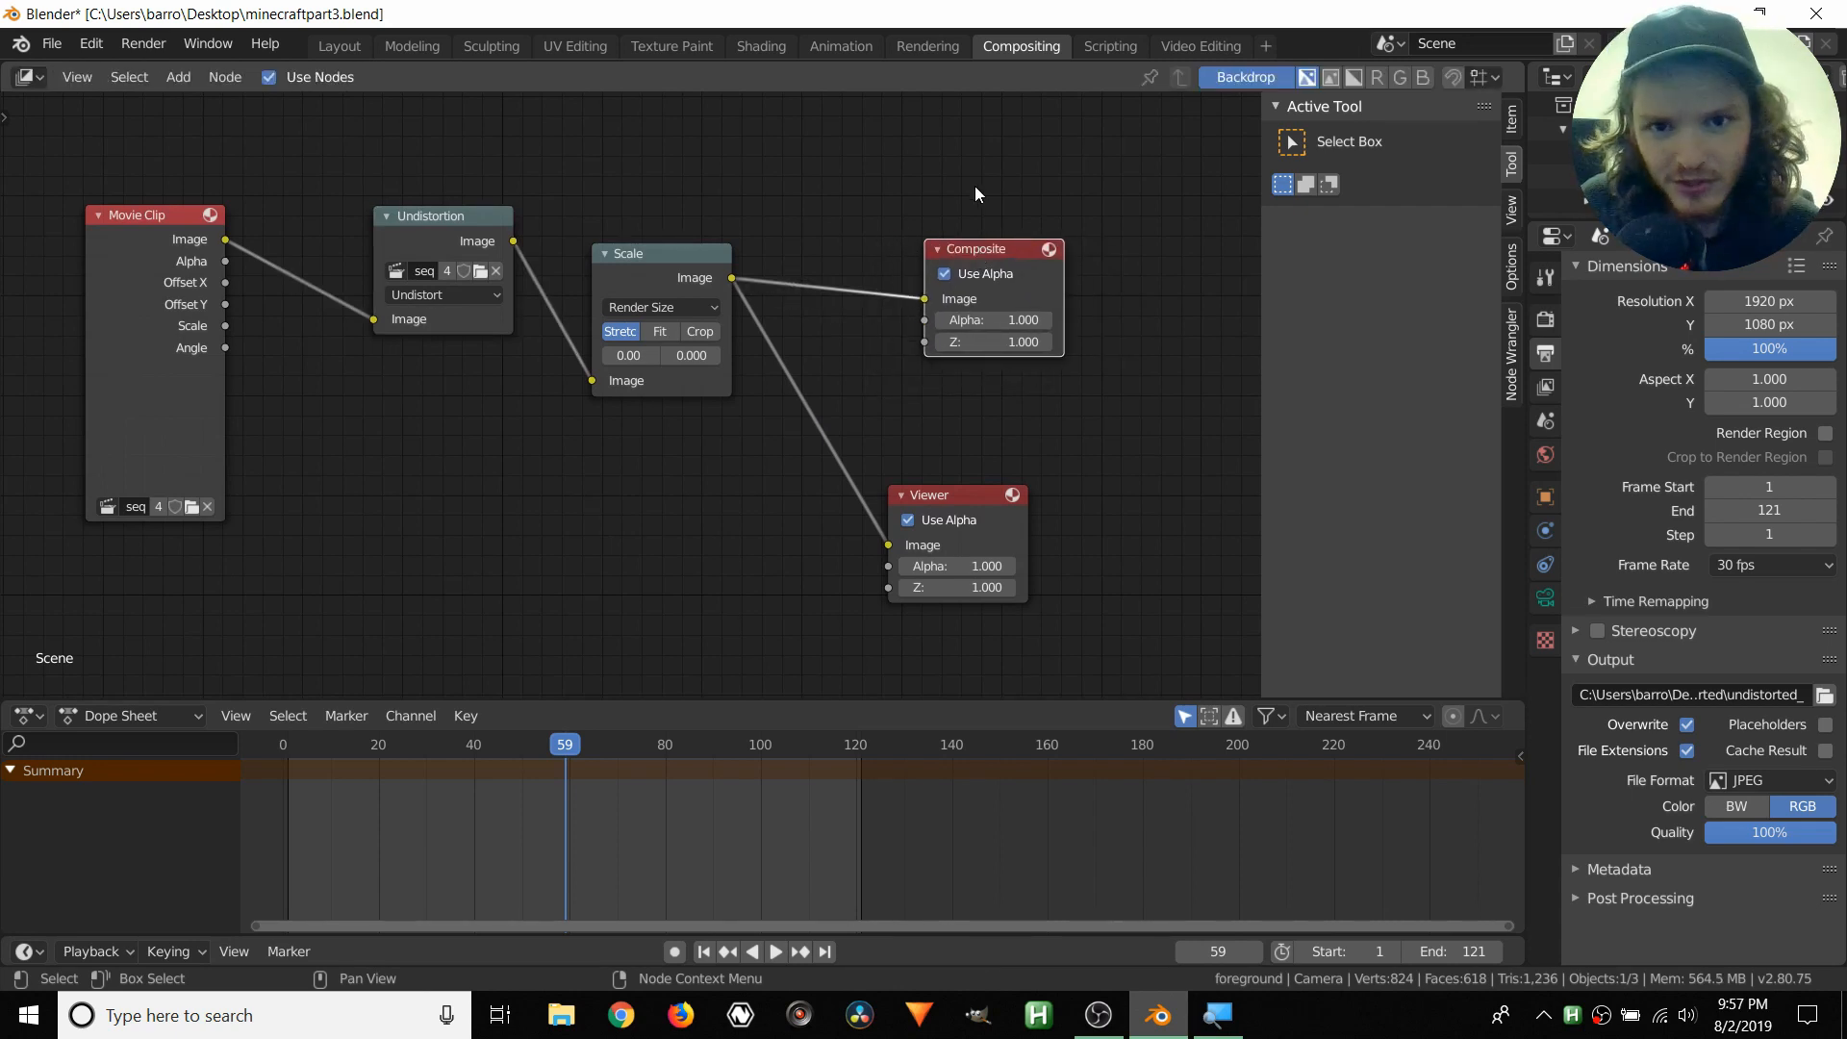
key("Home")
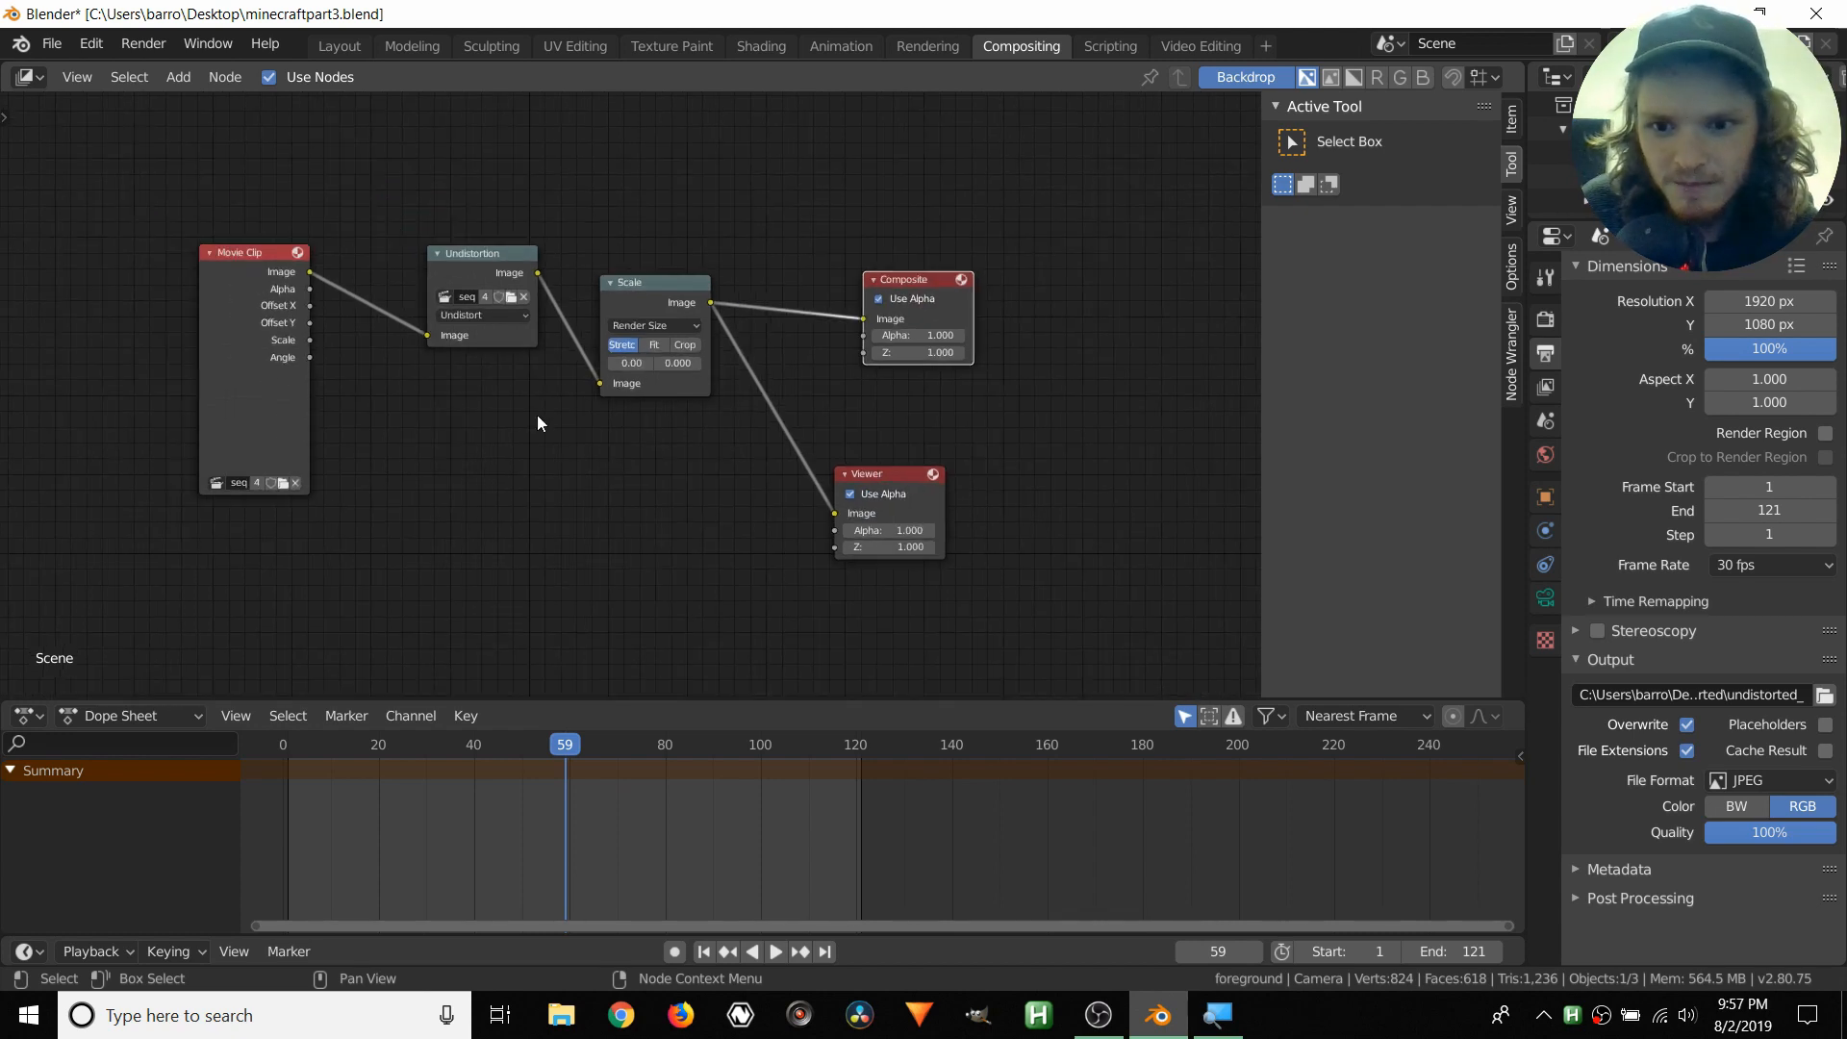
key("shift+Left")
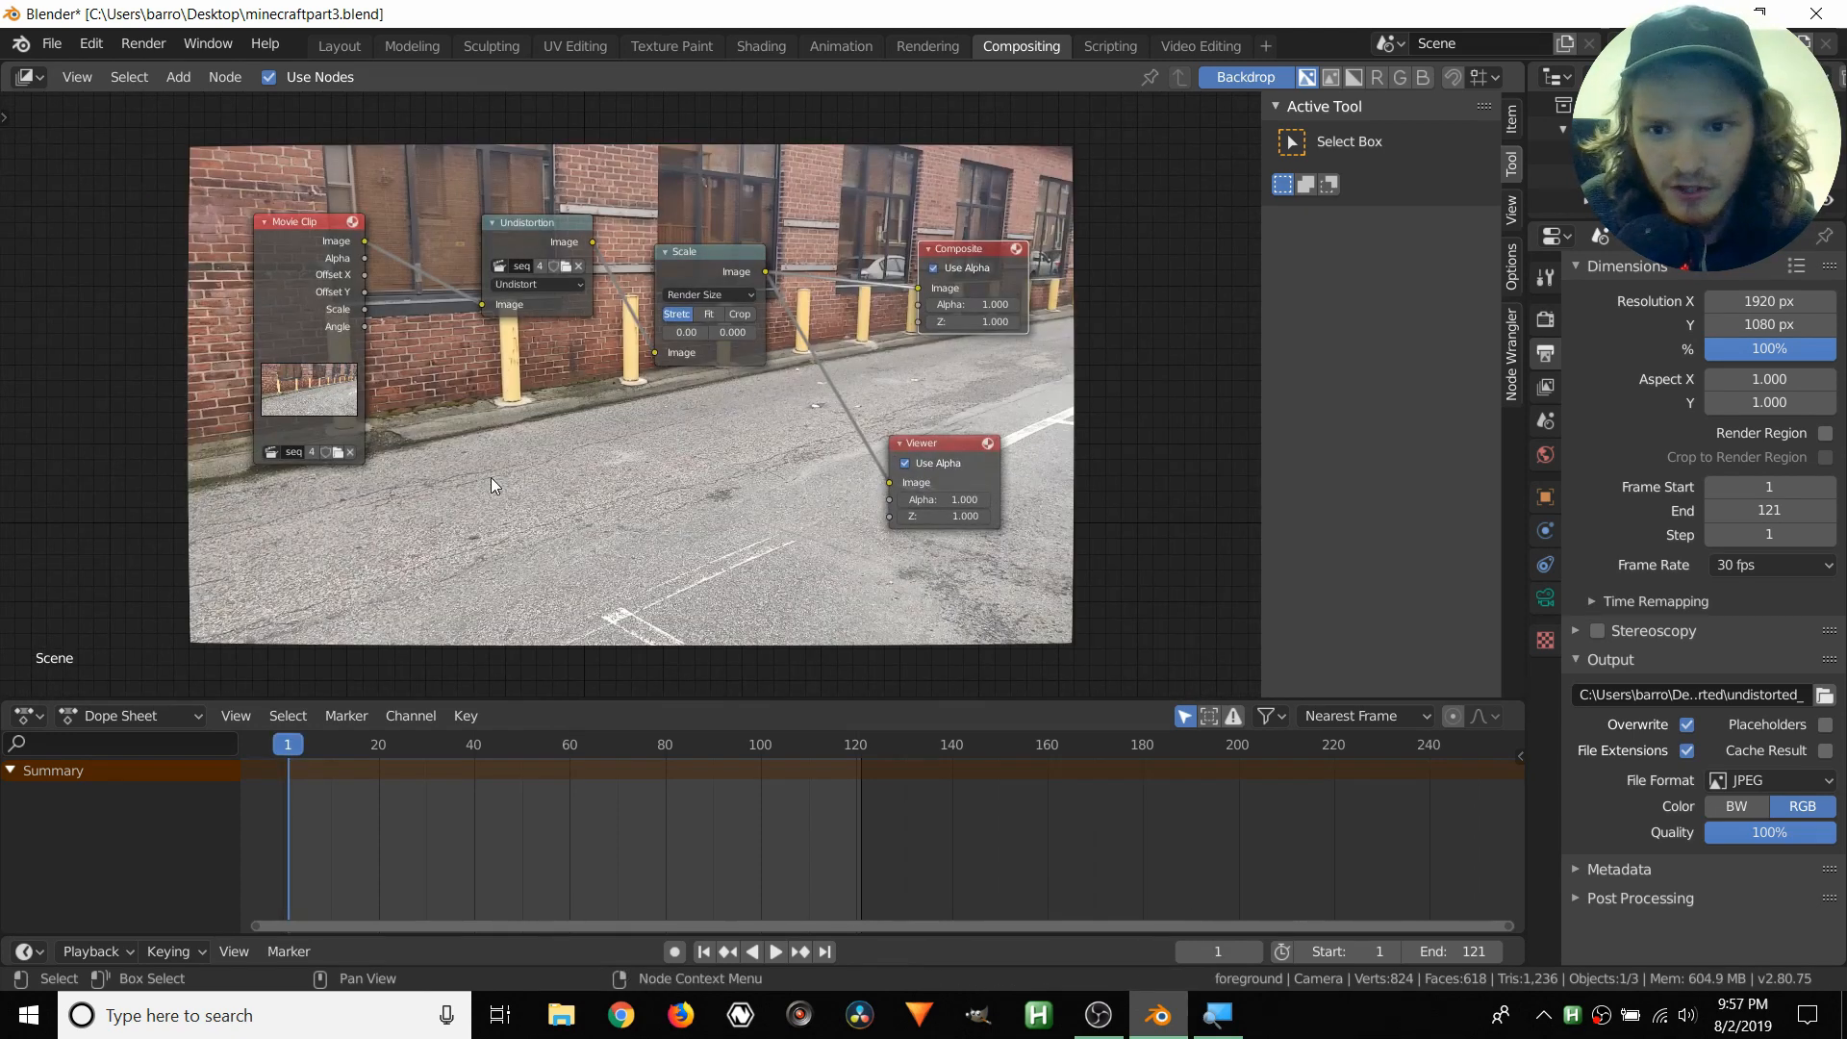
- Add a Render Layers node to the compositor and place it below the Movie Clip node
middle_click_drag(520, 433, 627, 424)
key("shift+a")
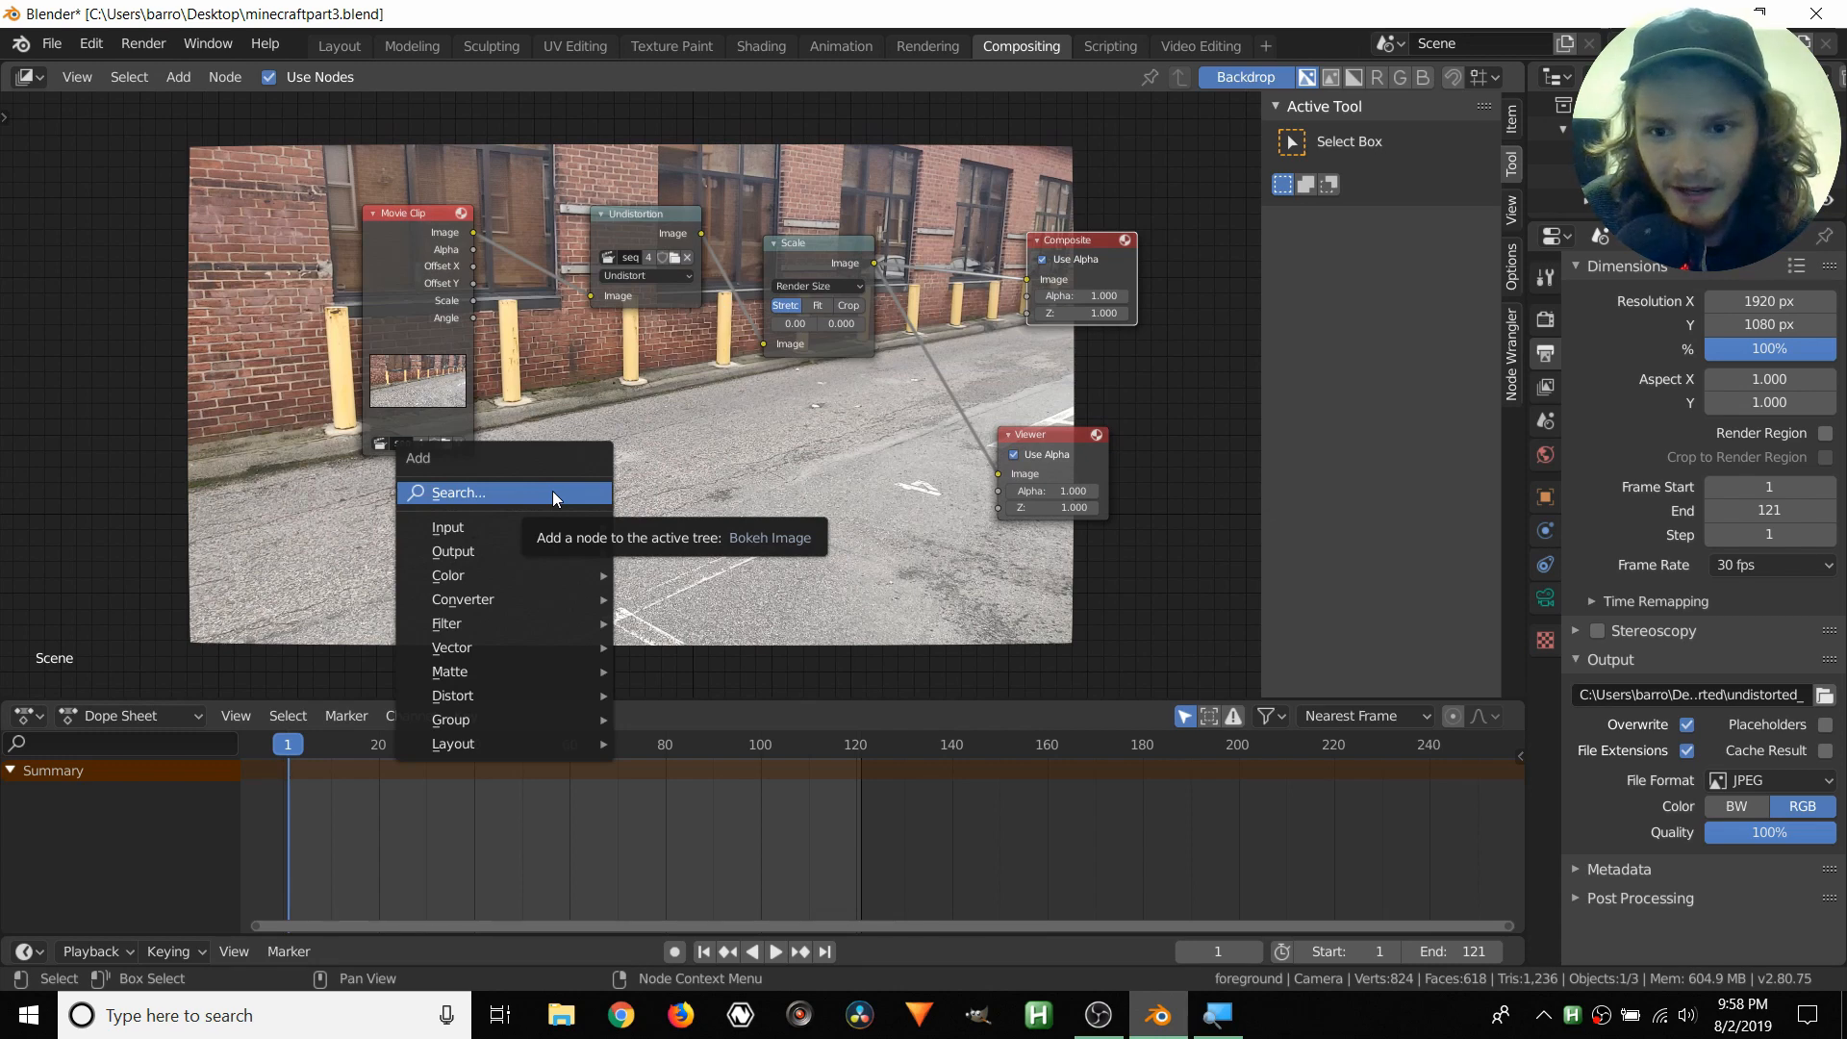
left_click(552, 491)
type("ren")
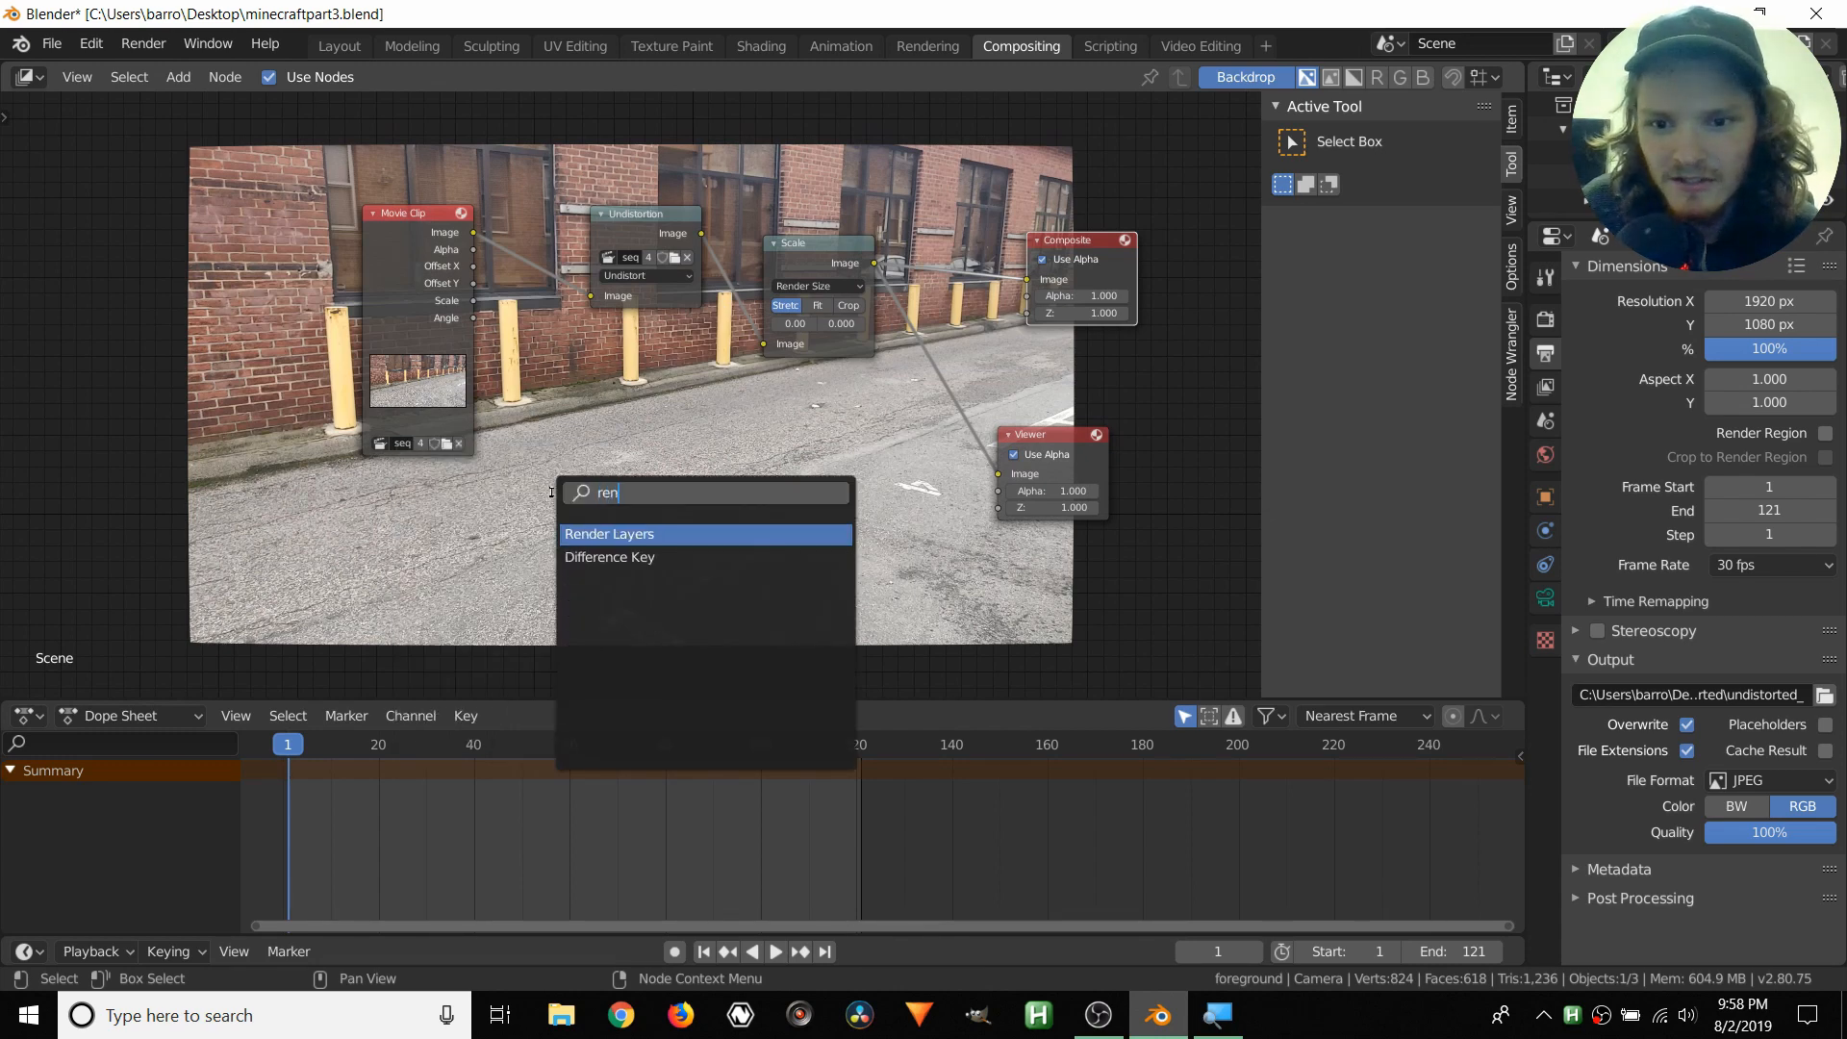
key("Return")
left_click(366, 464)
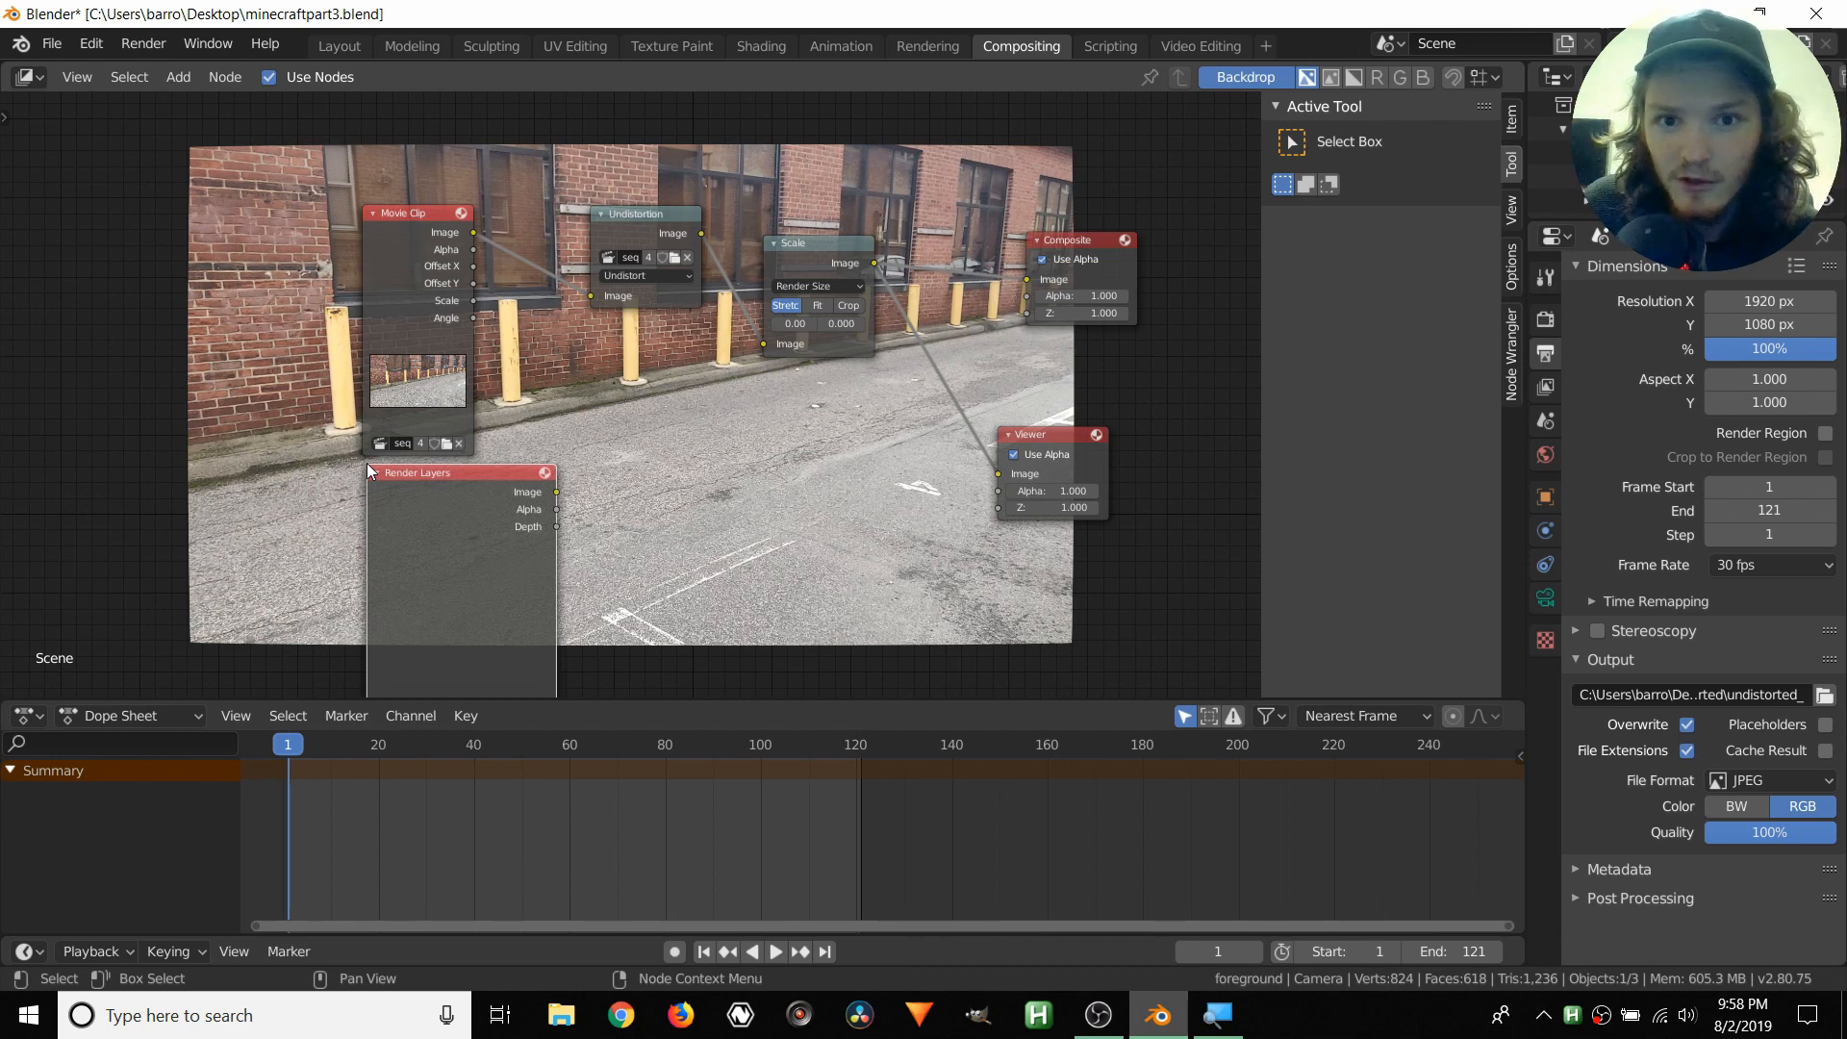
- Check the view layer choices of the Render Layers node, keeping Foreground selected
middle_click_drag(410, 667, 433, 505)
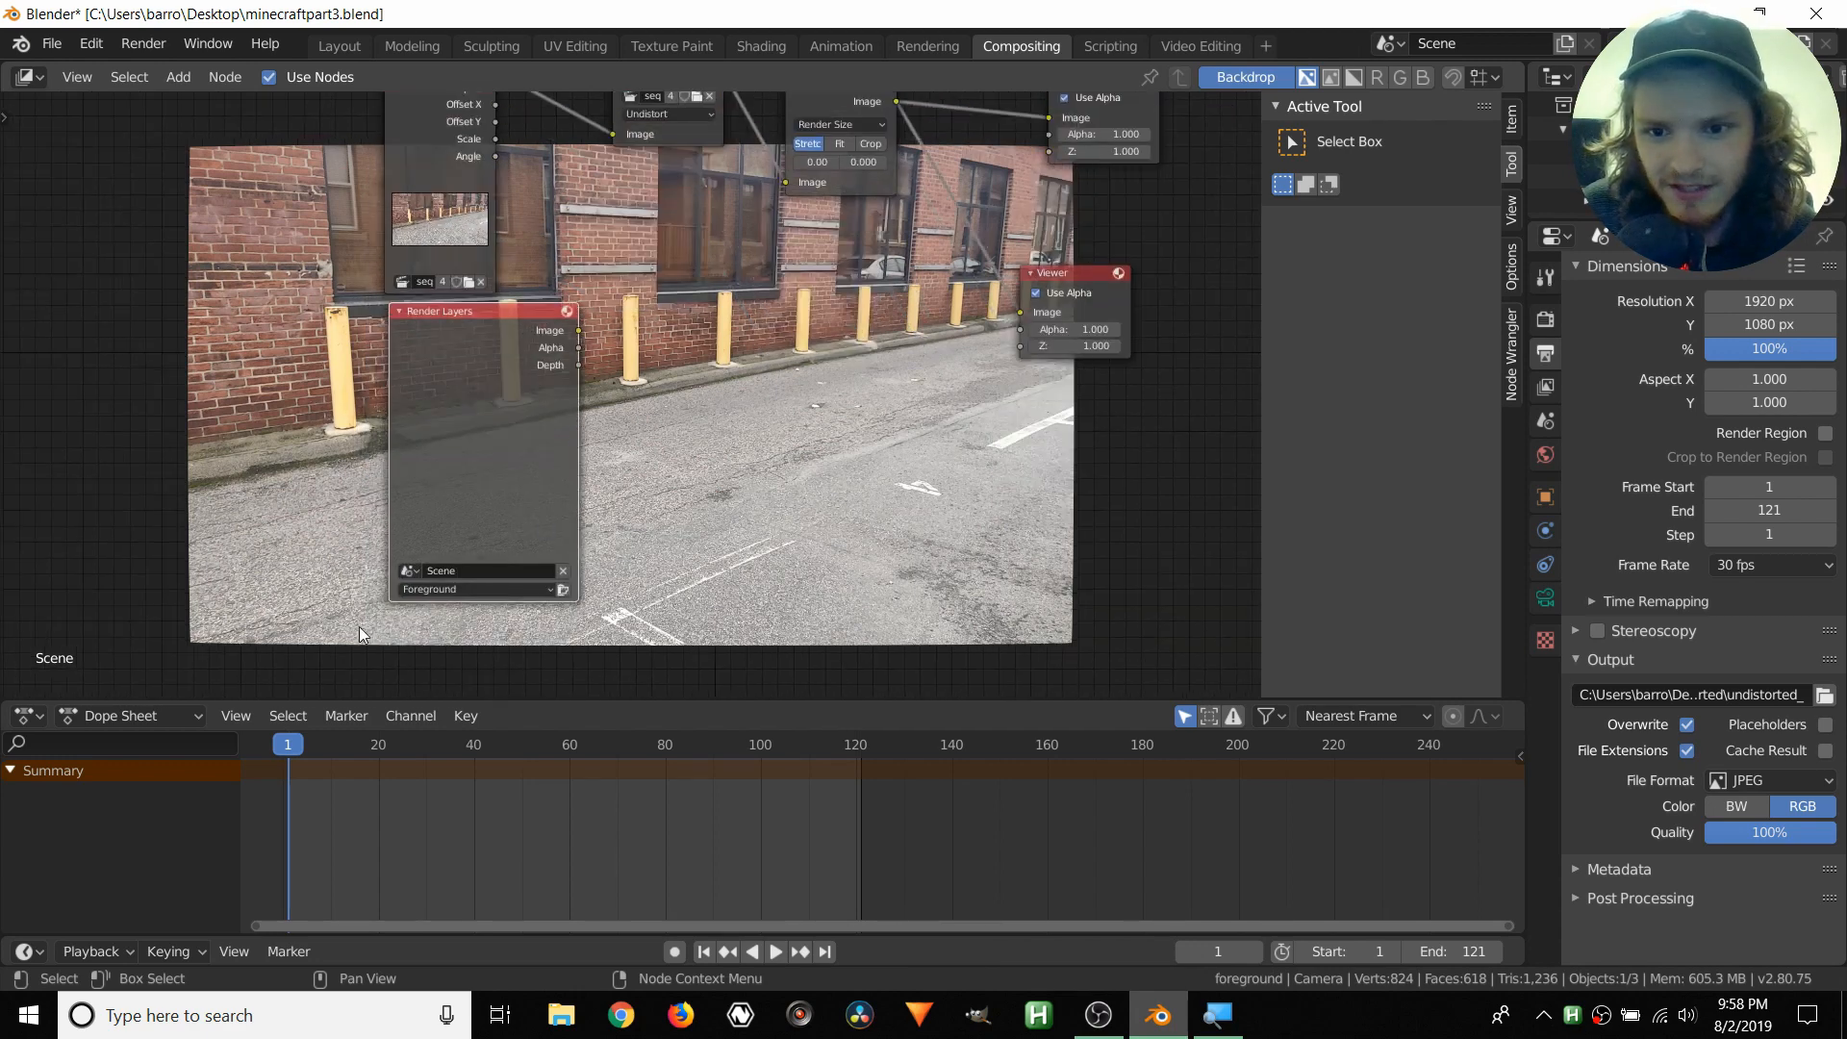
left_click(446, 592)
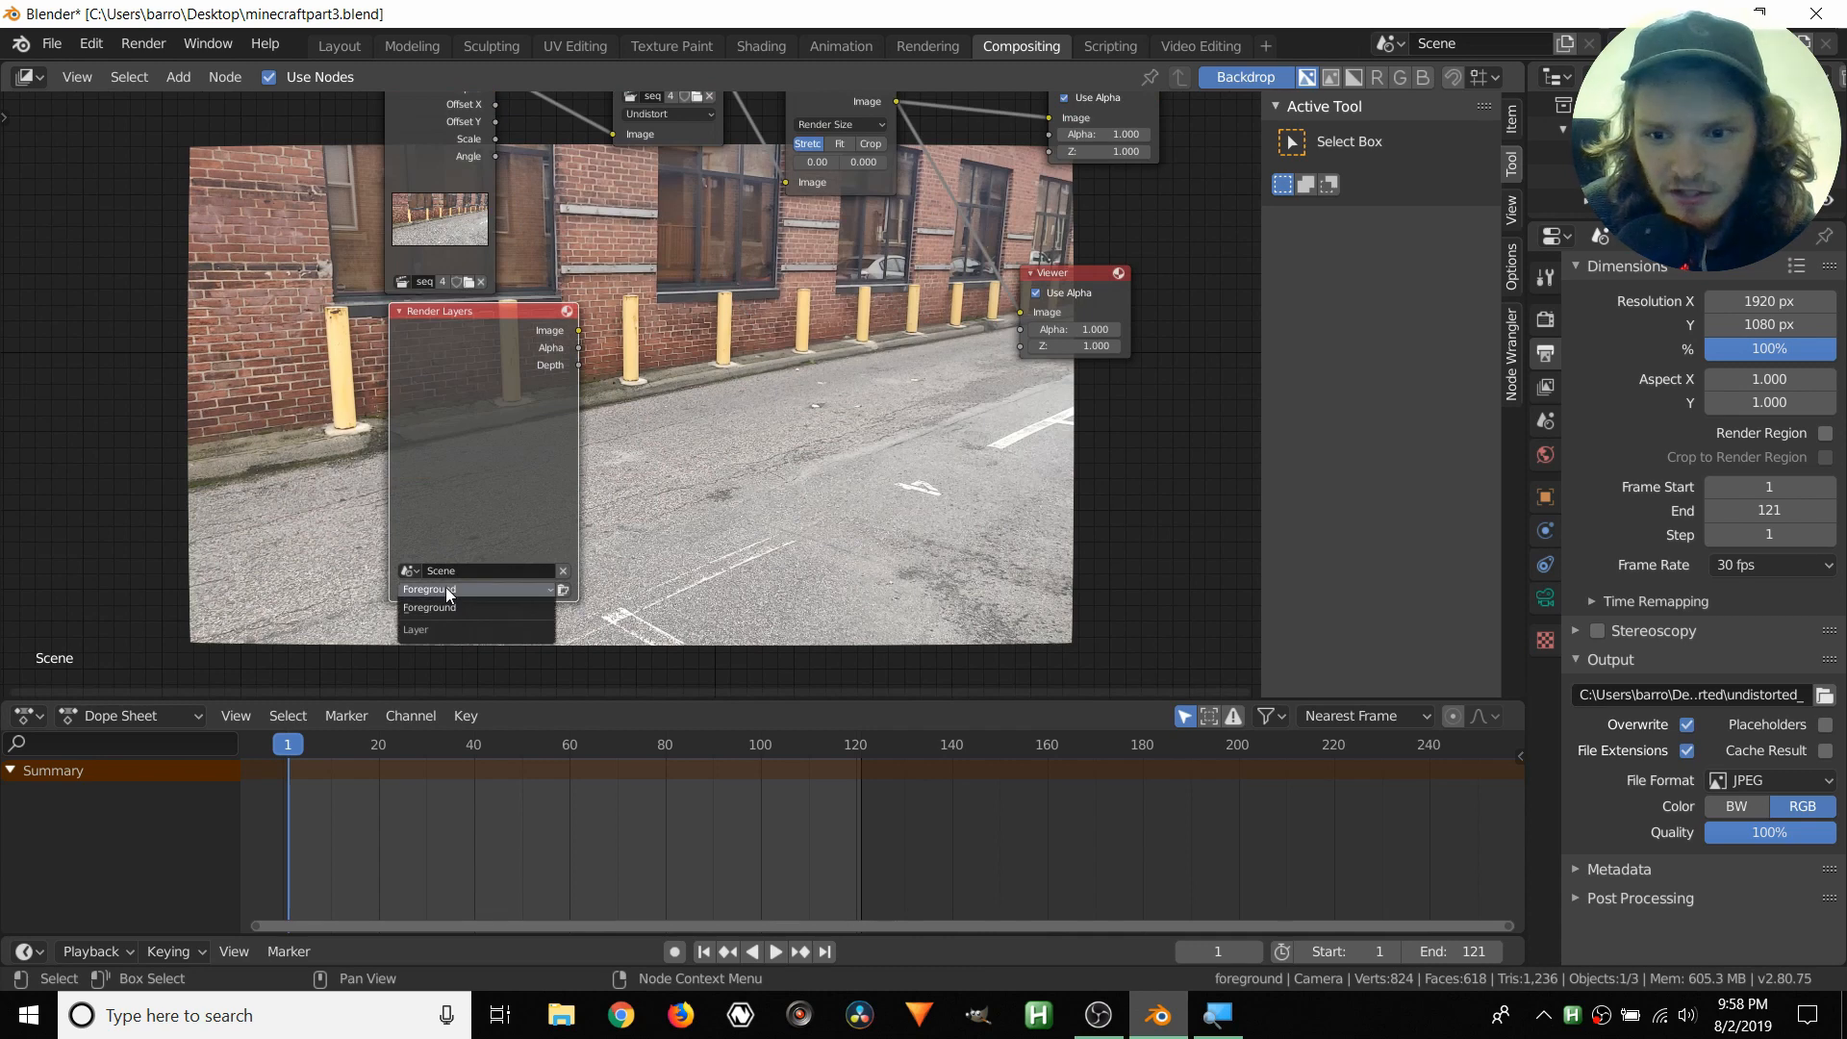
left_click(438, 591)
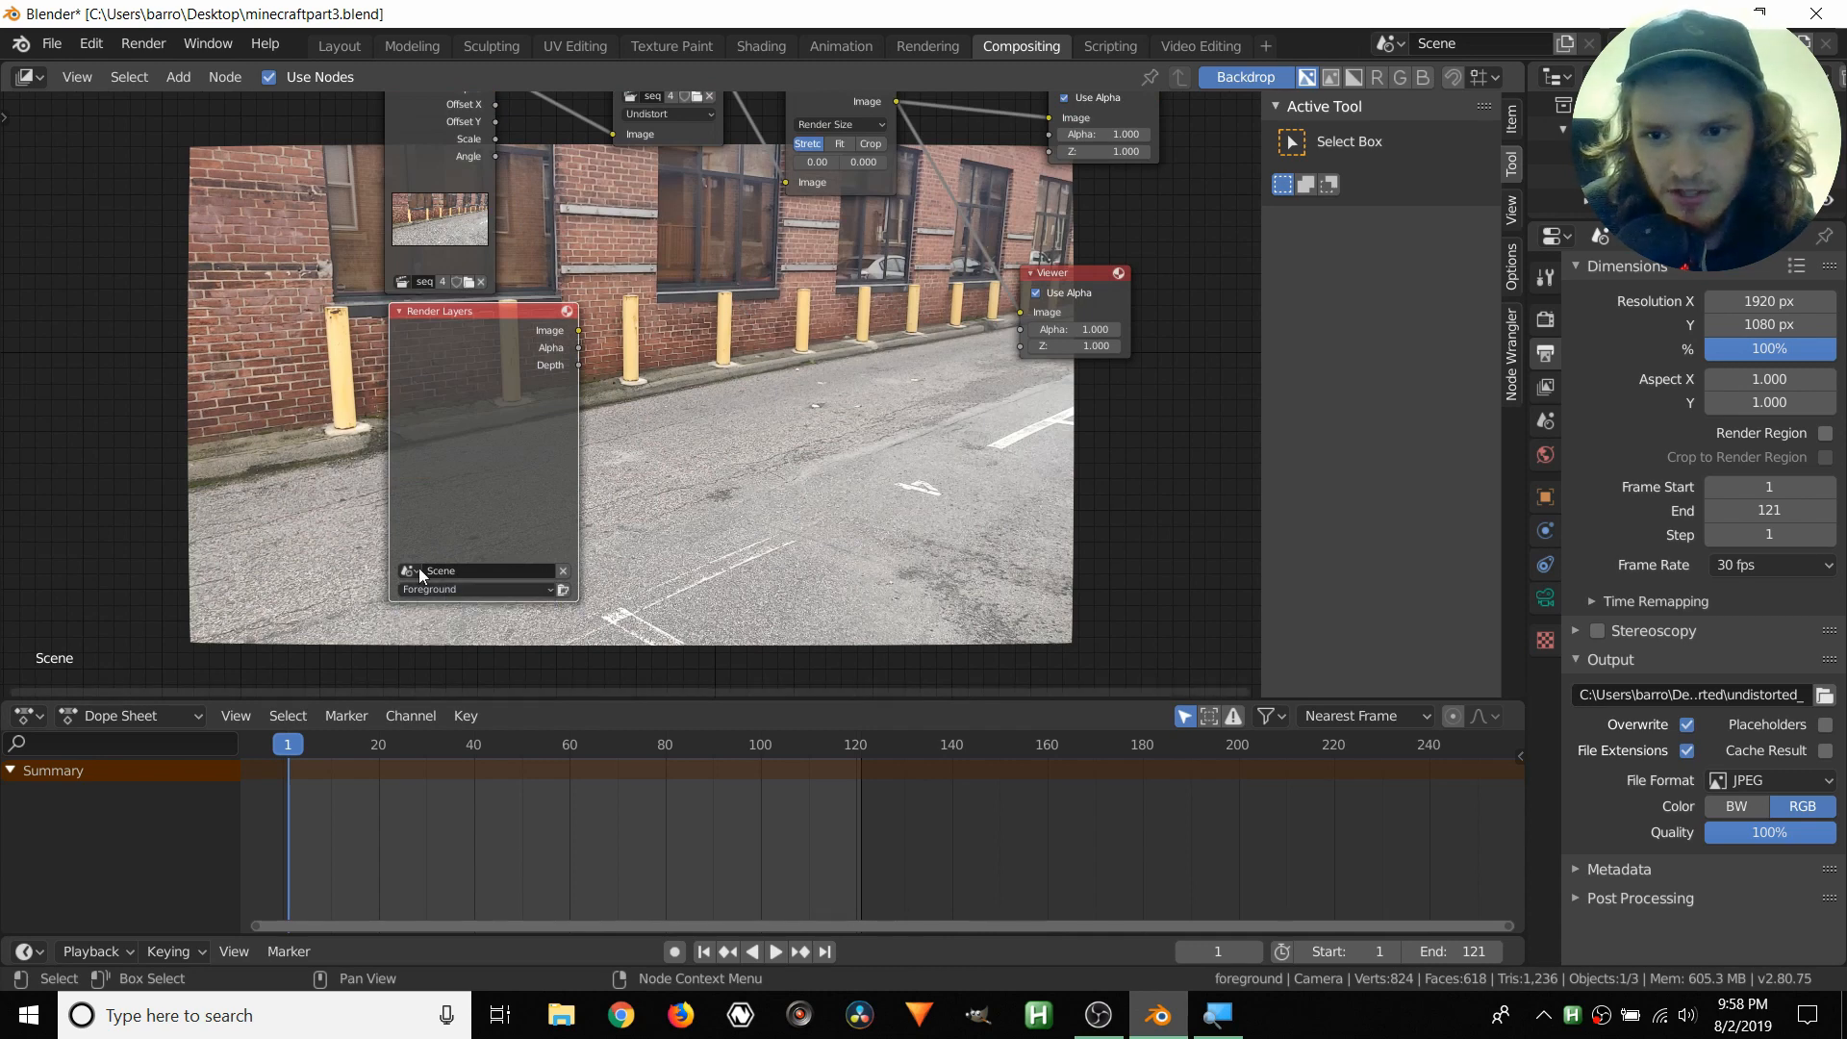
- In the Layout workspace, check which view layers the scene contains
left_click(357, 45)
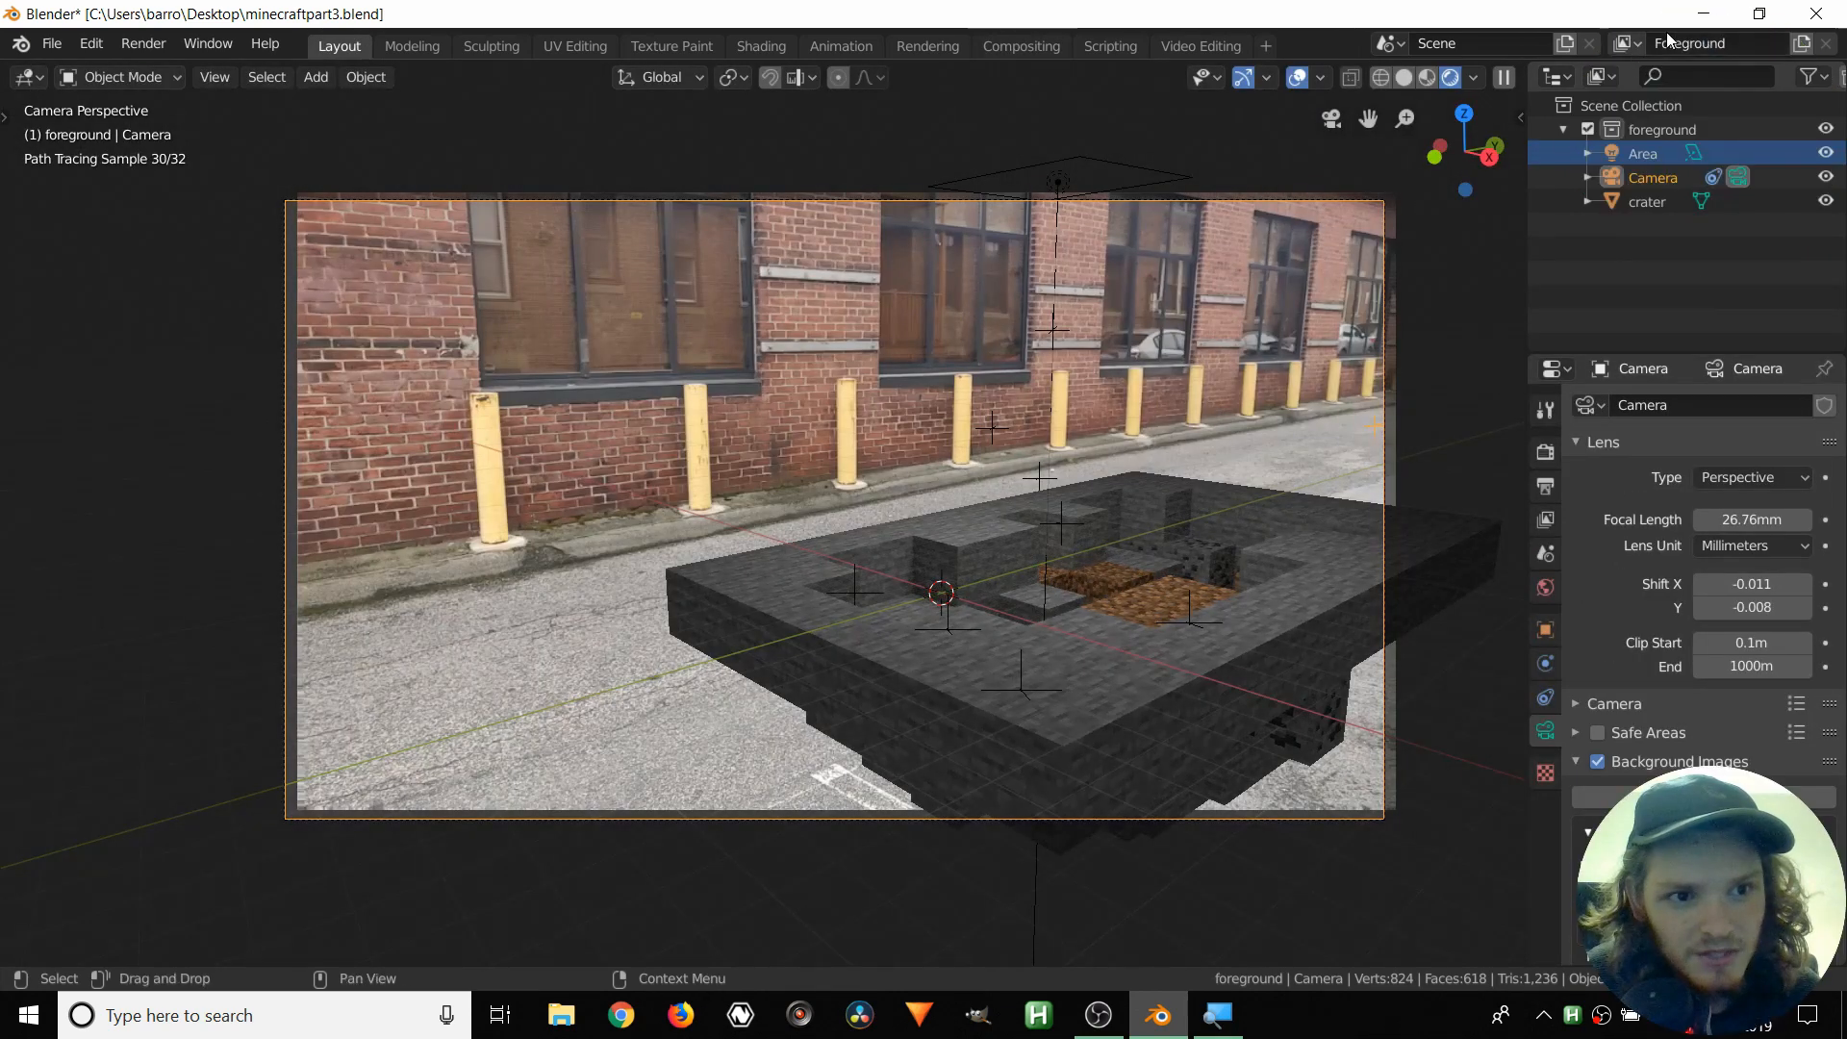
left_click(1637, 48)
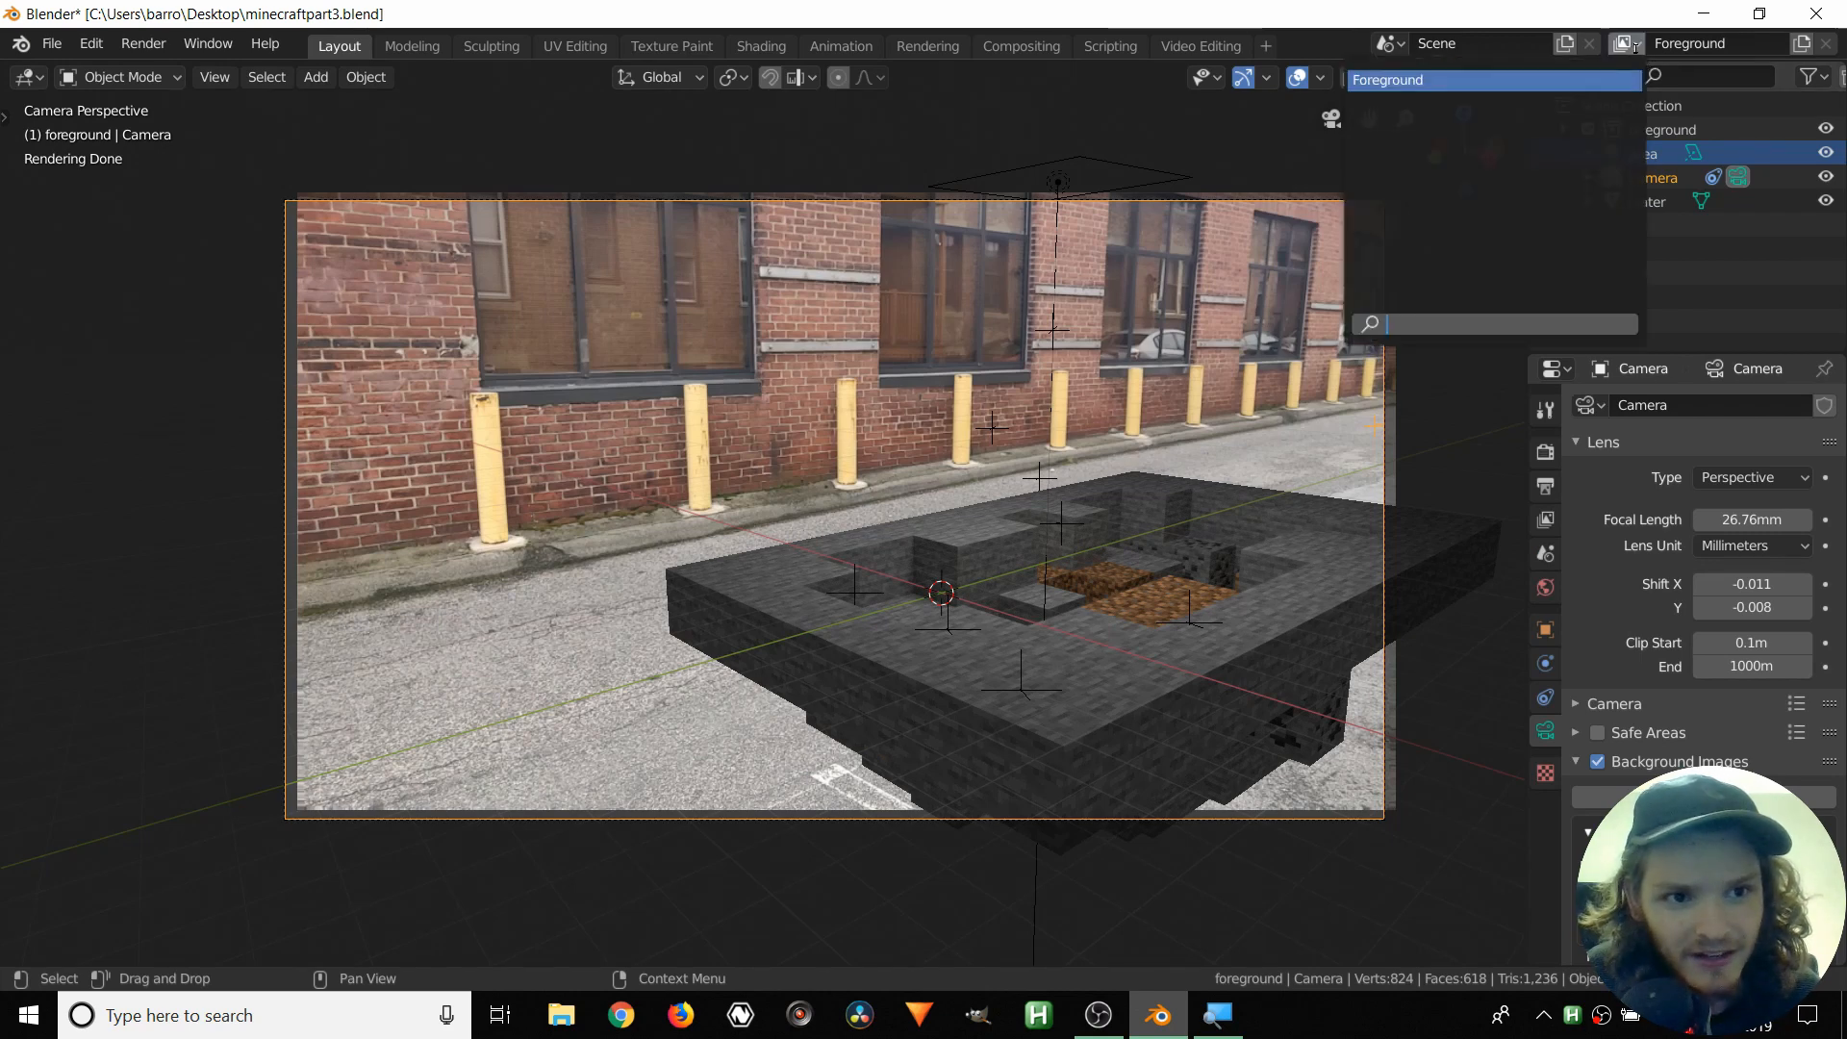
left_click(1637, 48)
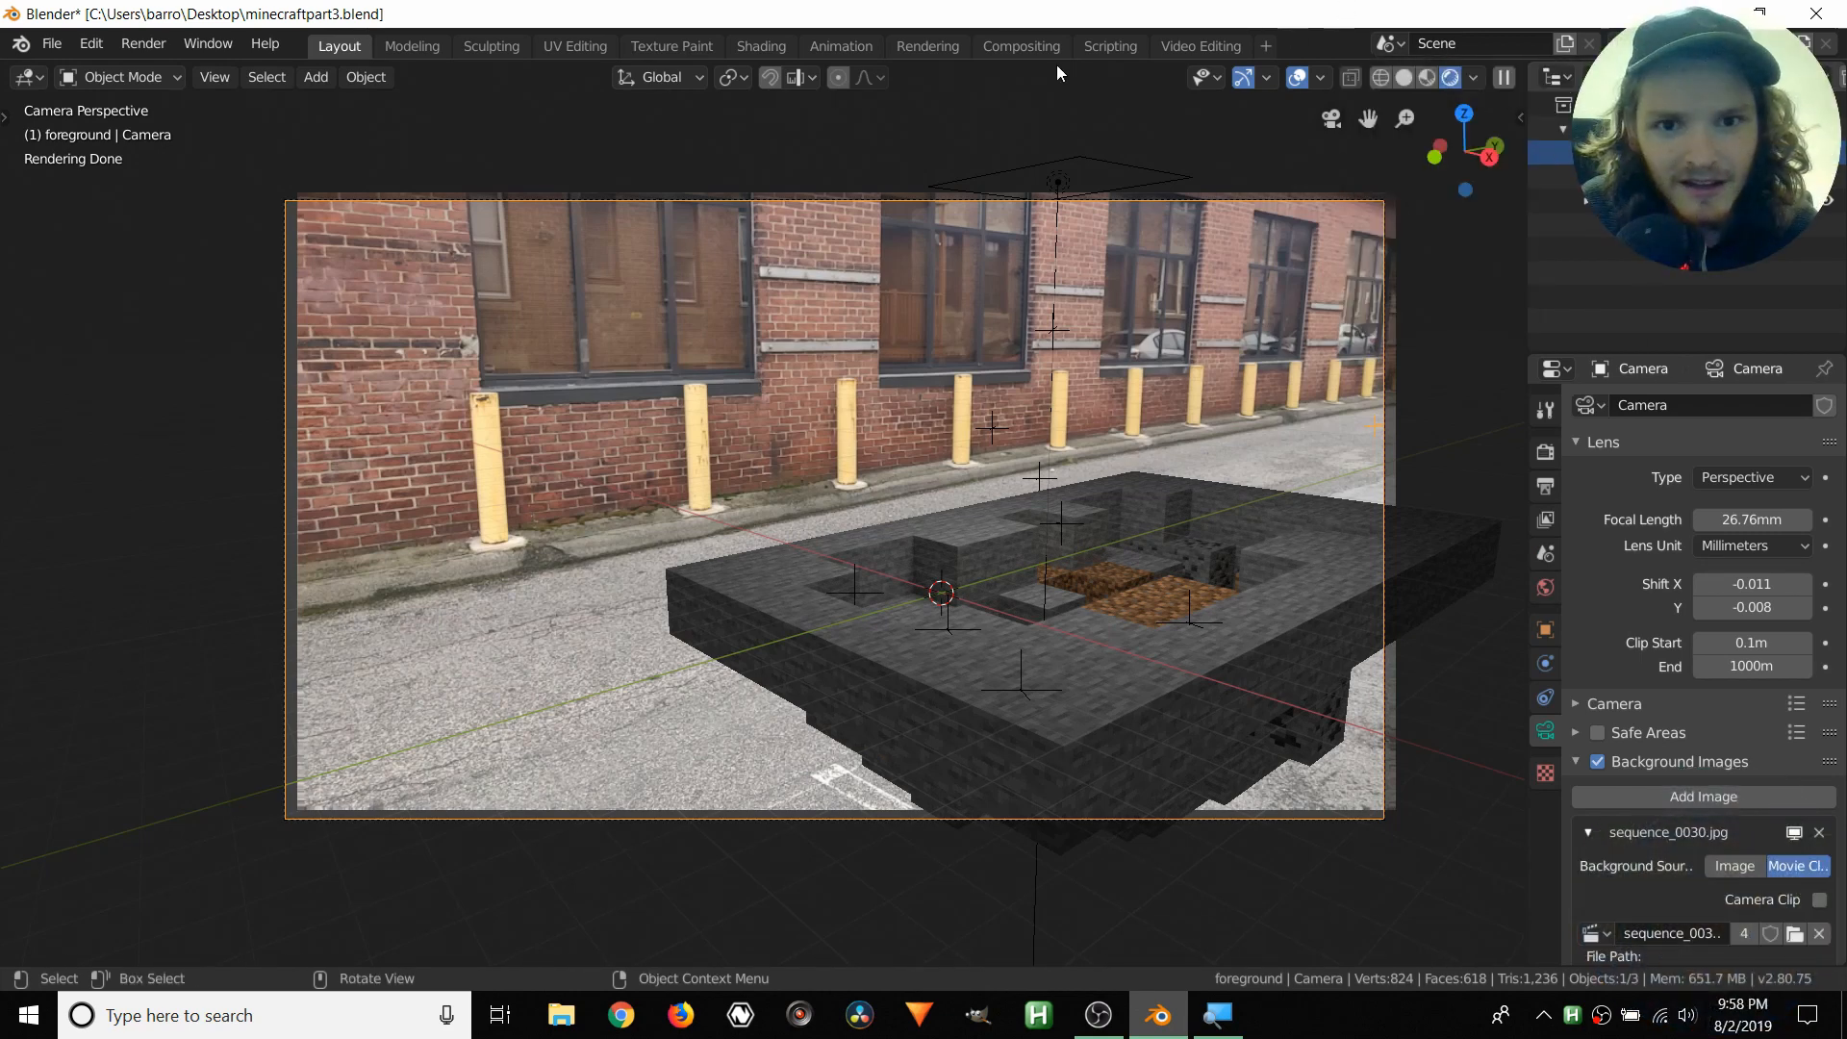
- Back in the Compositing workspace, add an Alpha Over node and place it below the Scale node
left_click(1023, 47)
middle_click_drag(638, 330, 498, 447)
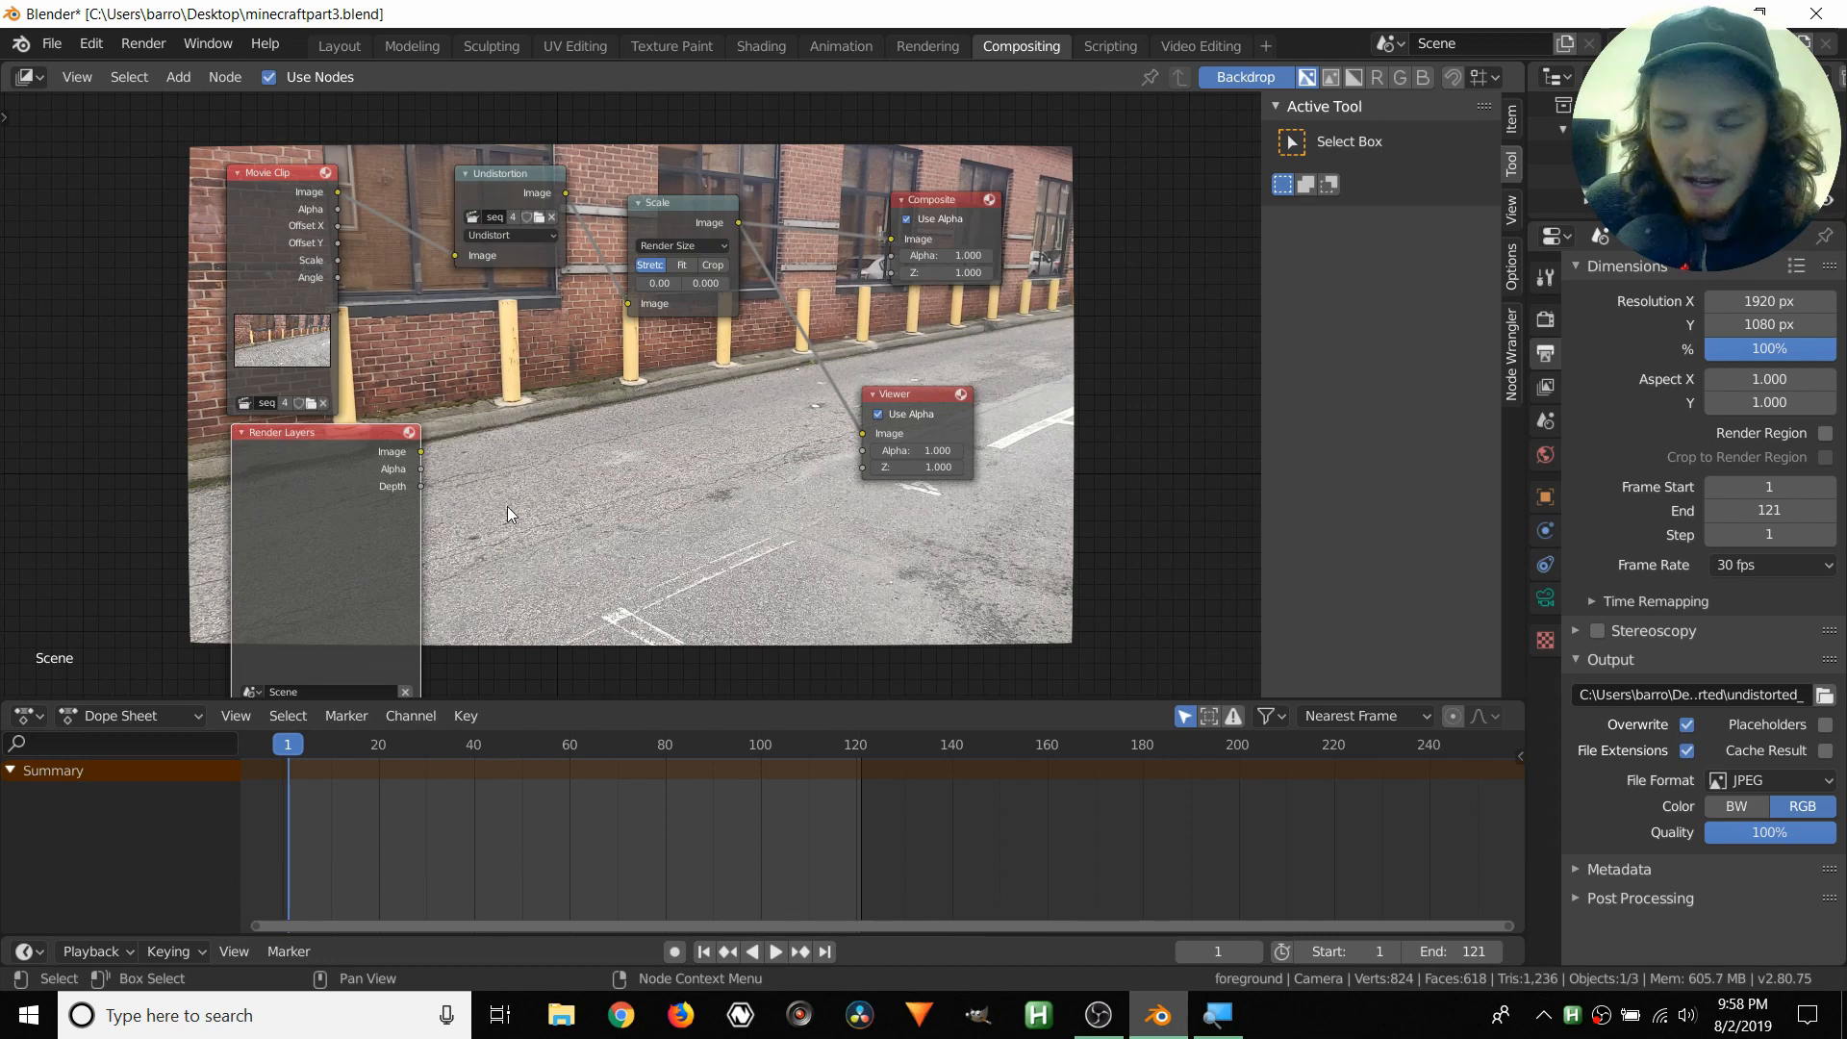
key("shift+a")
left_click(596, 442)
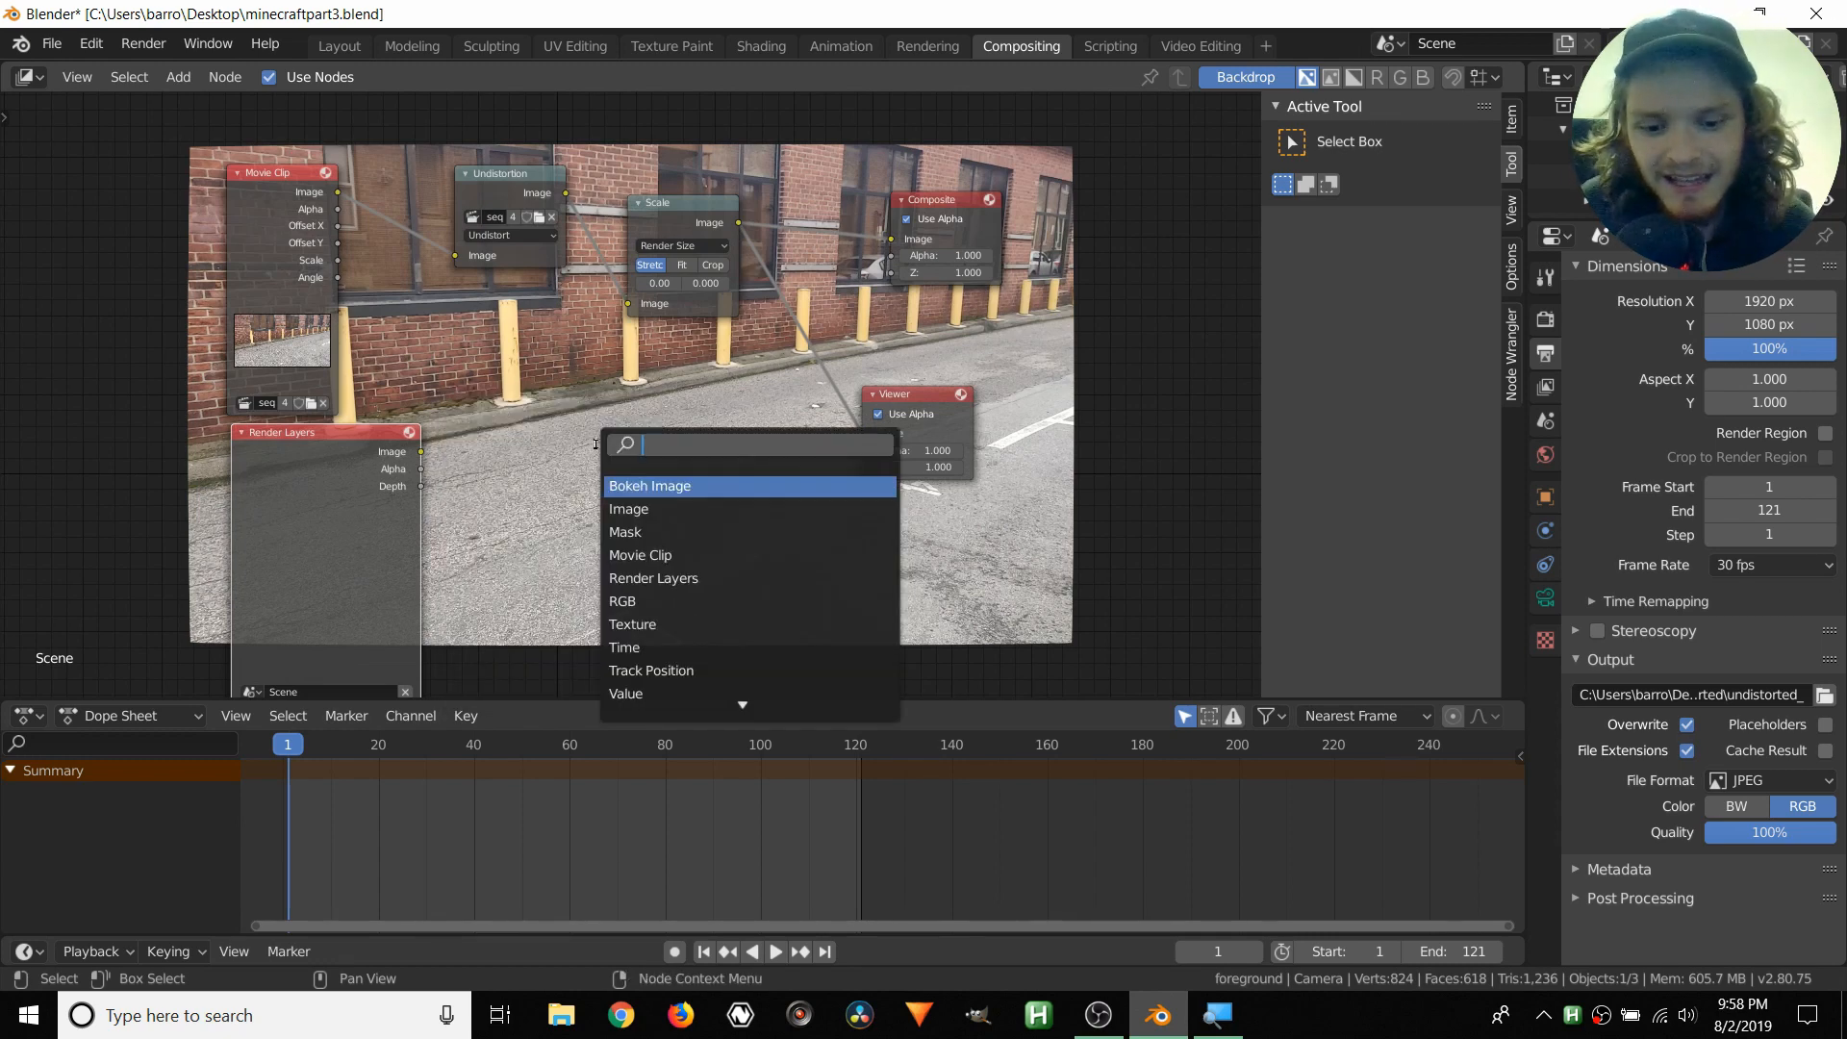
type("alpha")
key("Return")
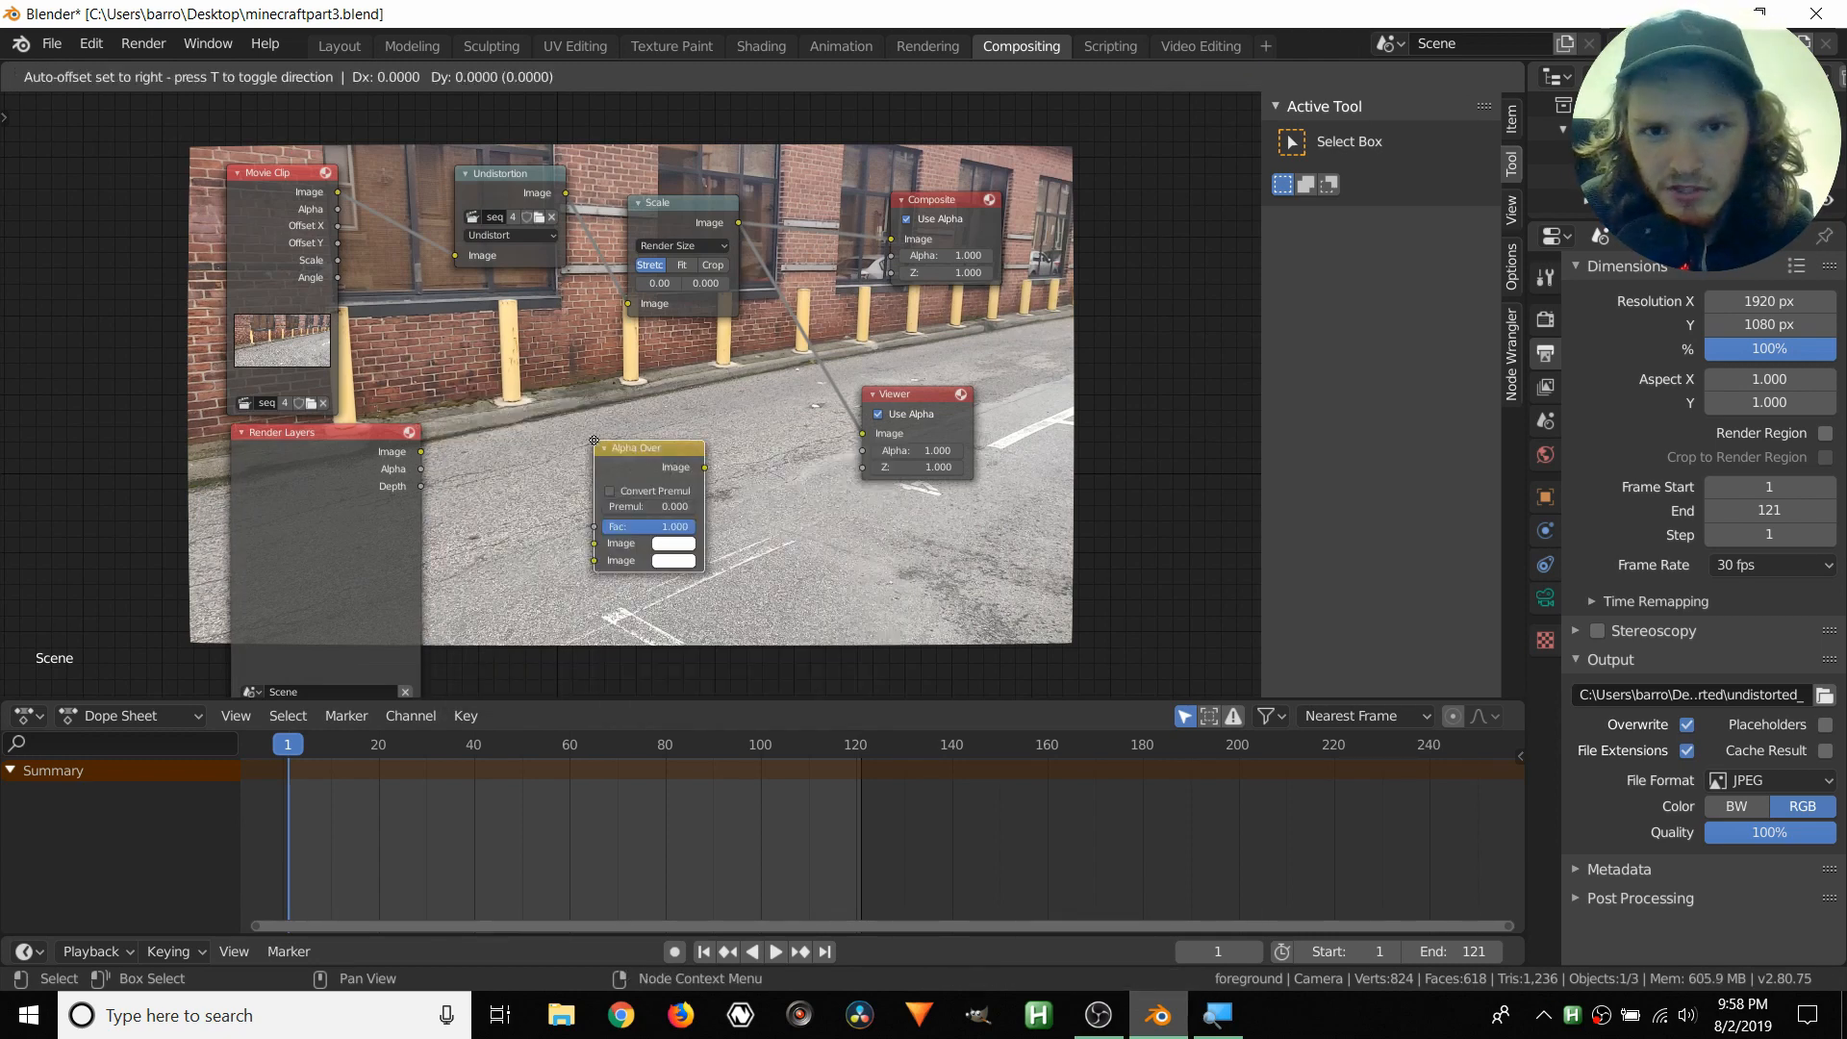
left_click(614, 396)
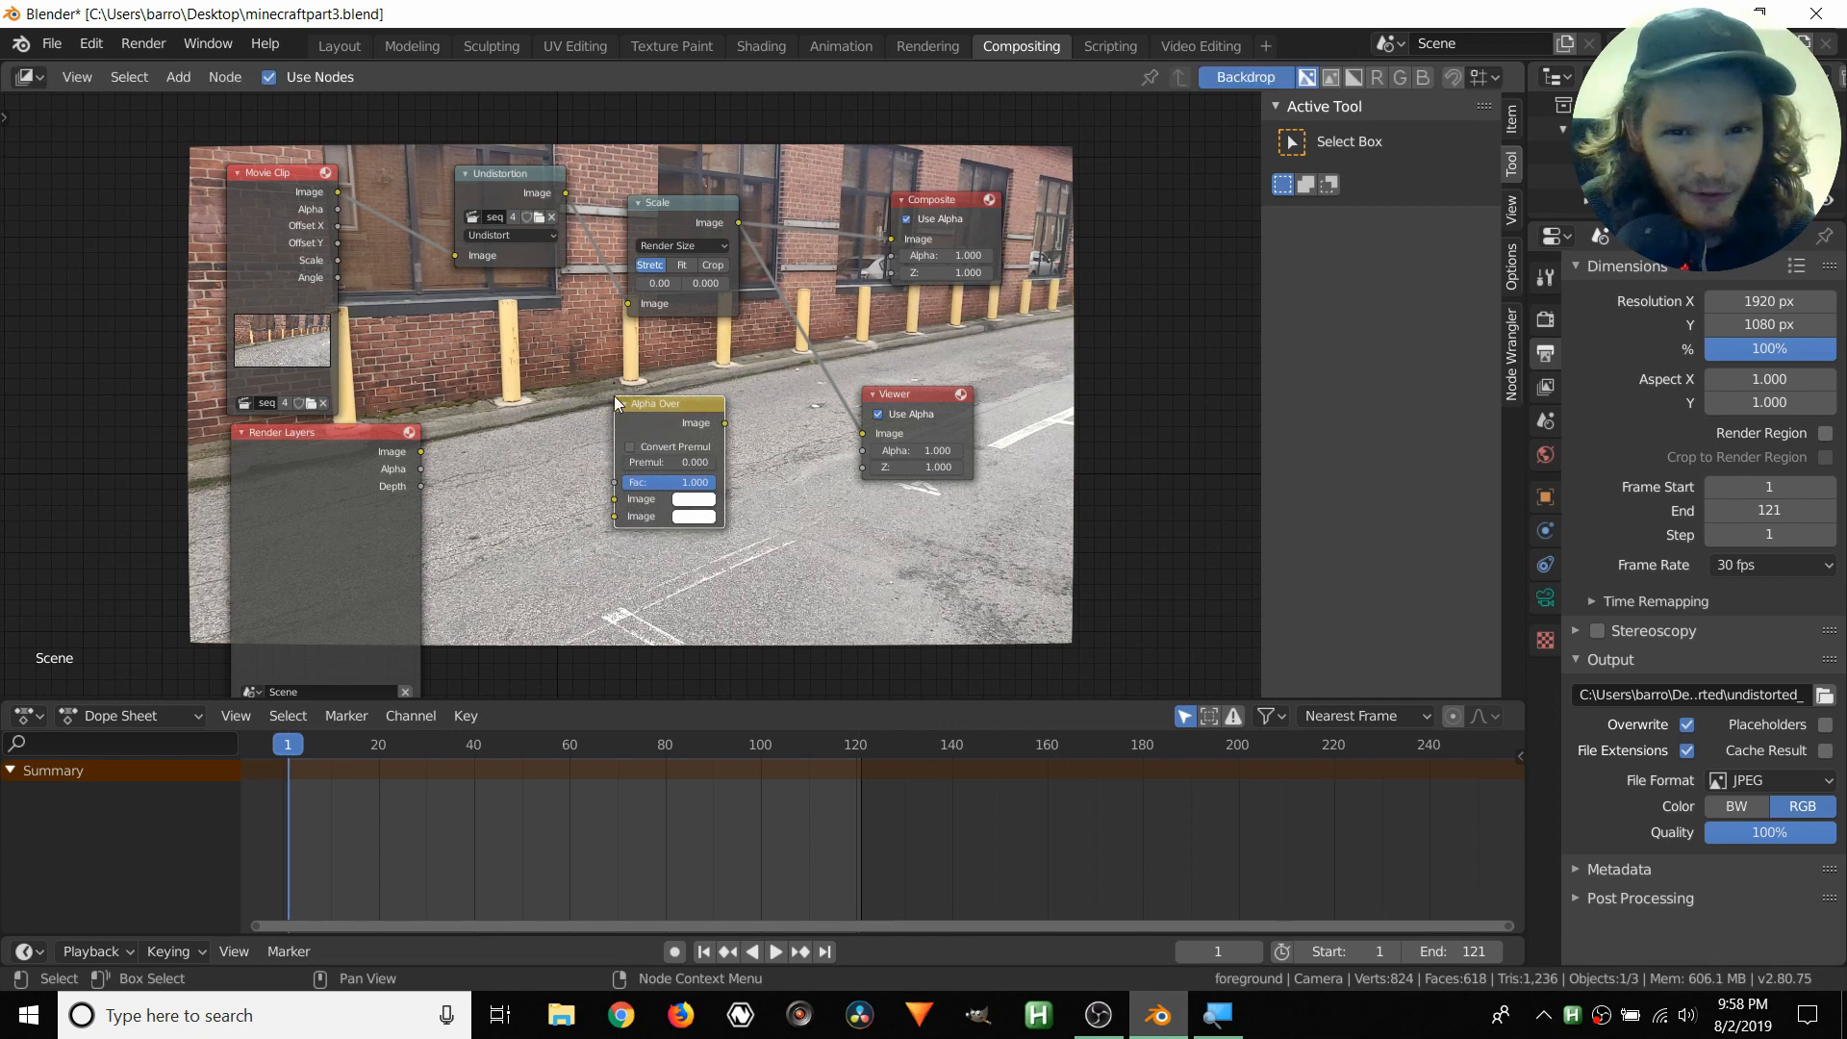
scroll(604, 399, "up", 2)
middle_click_drag(541, 391, 666, 380)
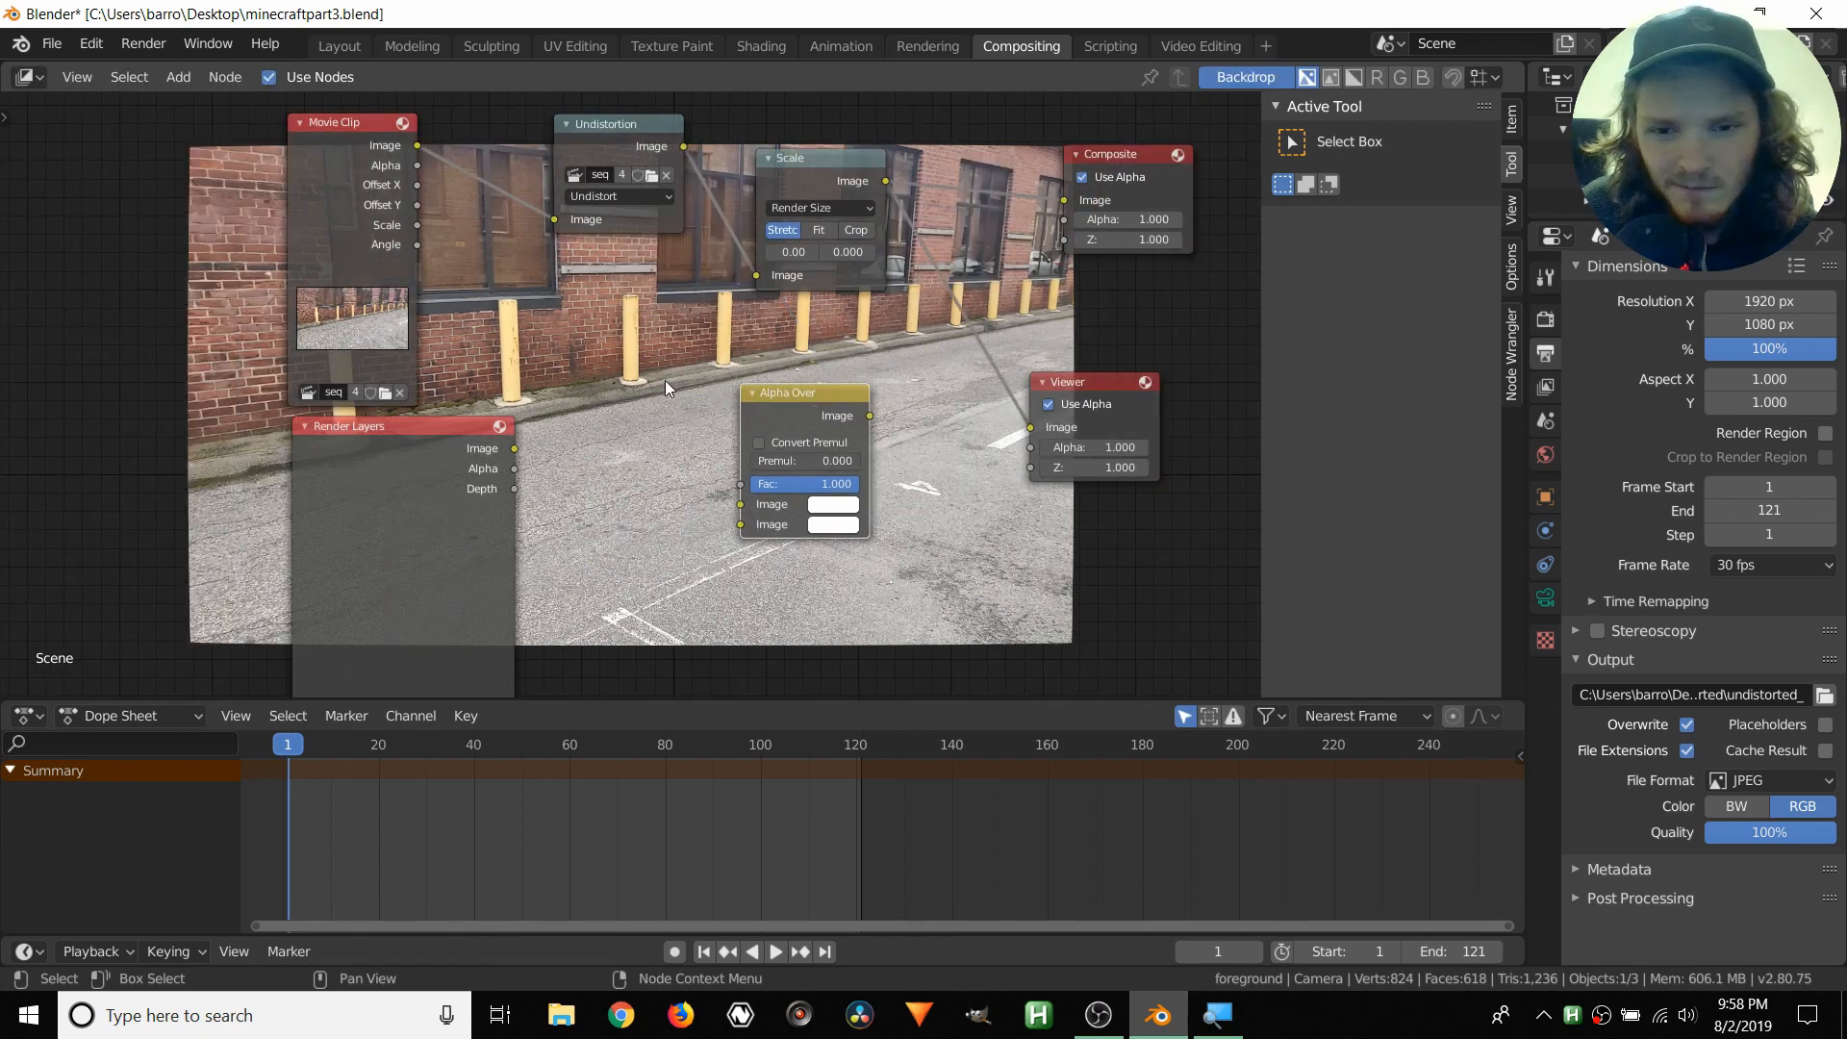
- Connect the Render Layers node's Image output to the lower Image input of the Alpha Over node
left_click(446, 429)
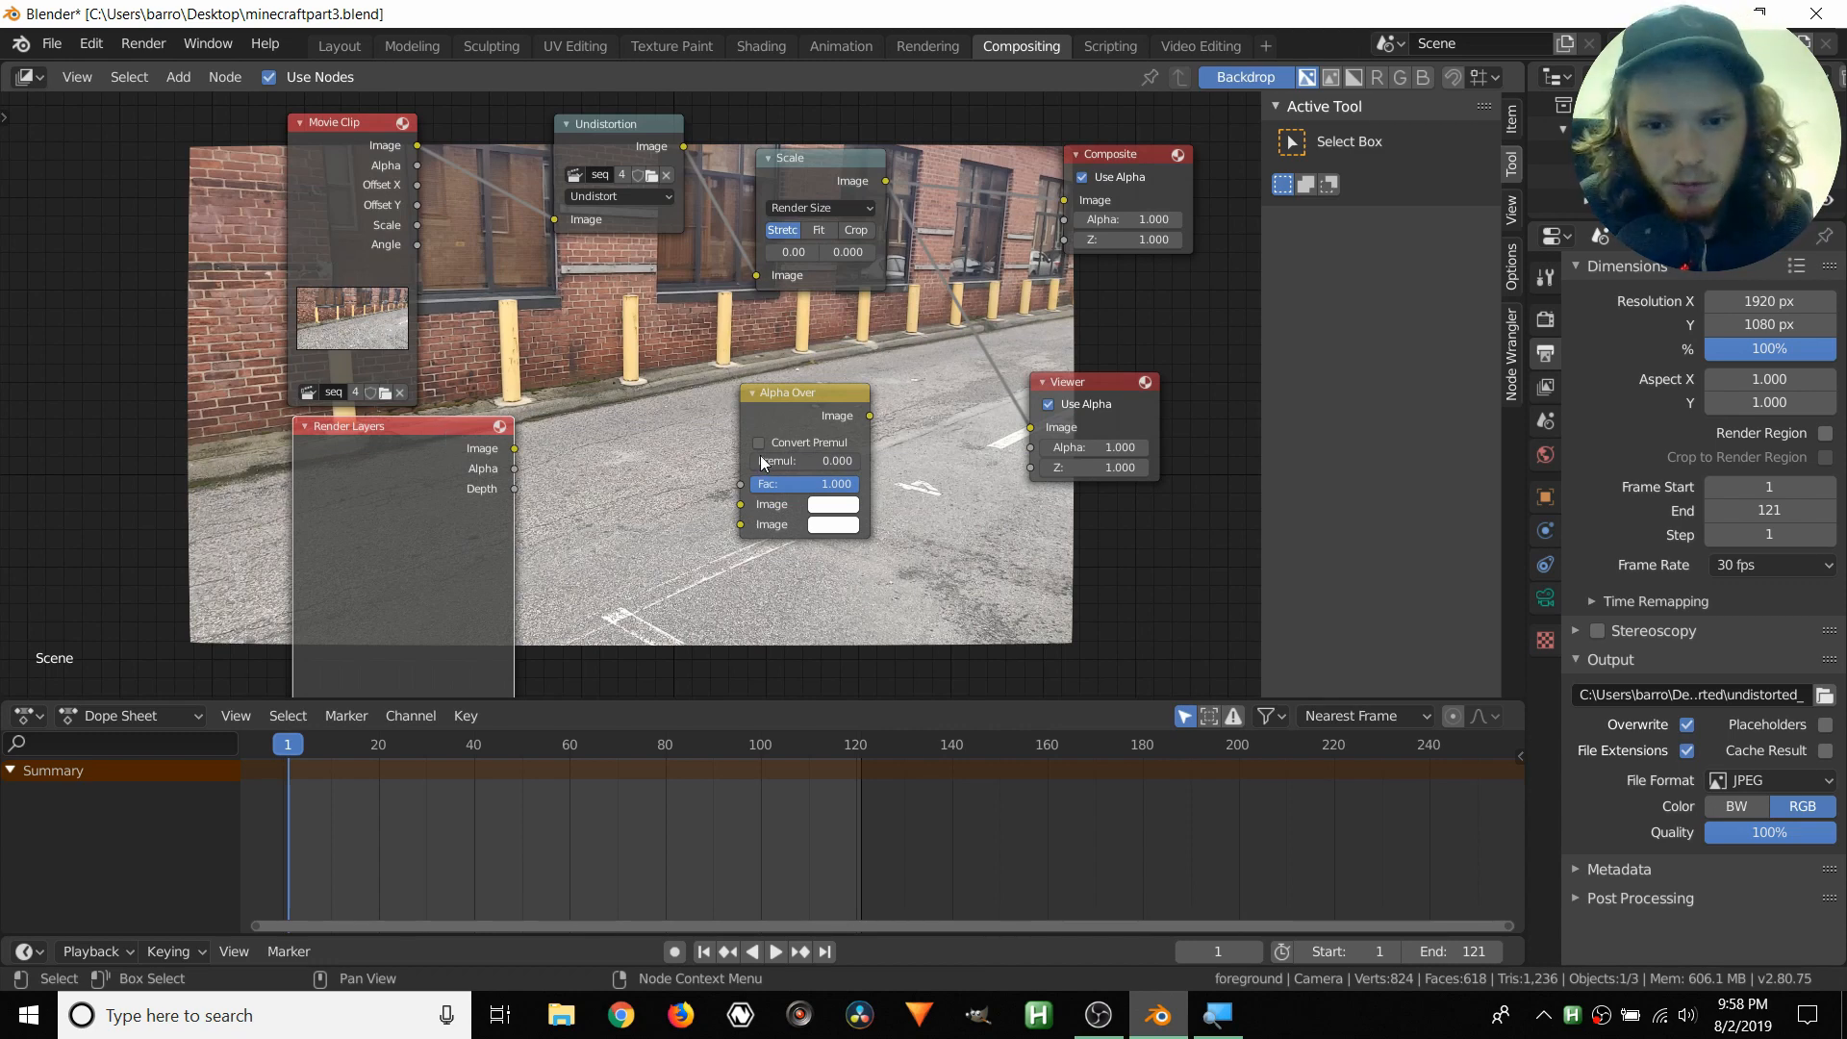
left_click(738, 525)
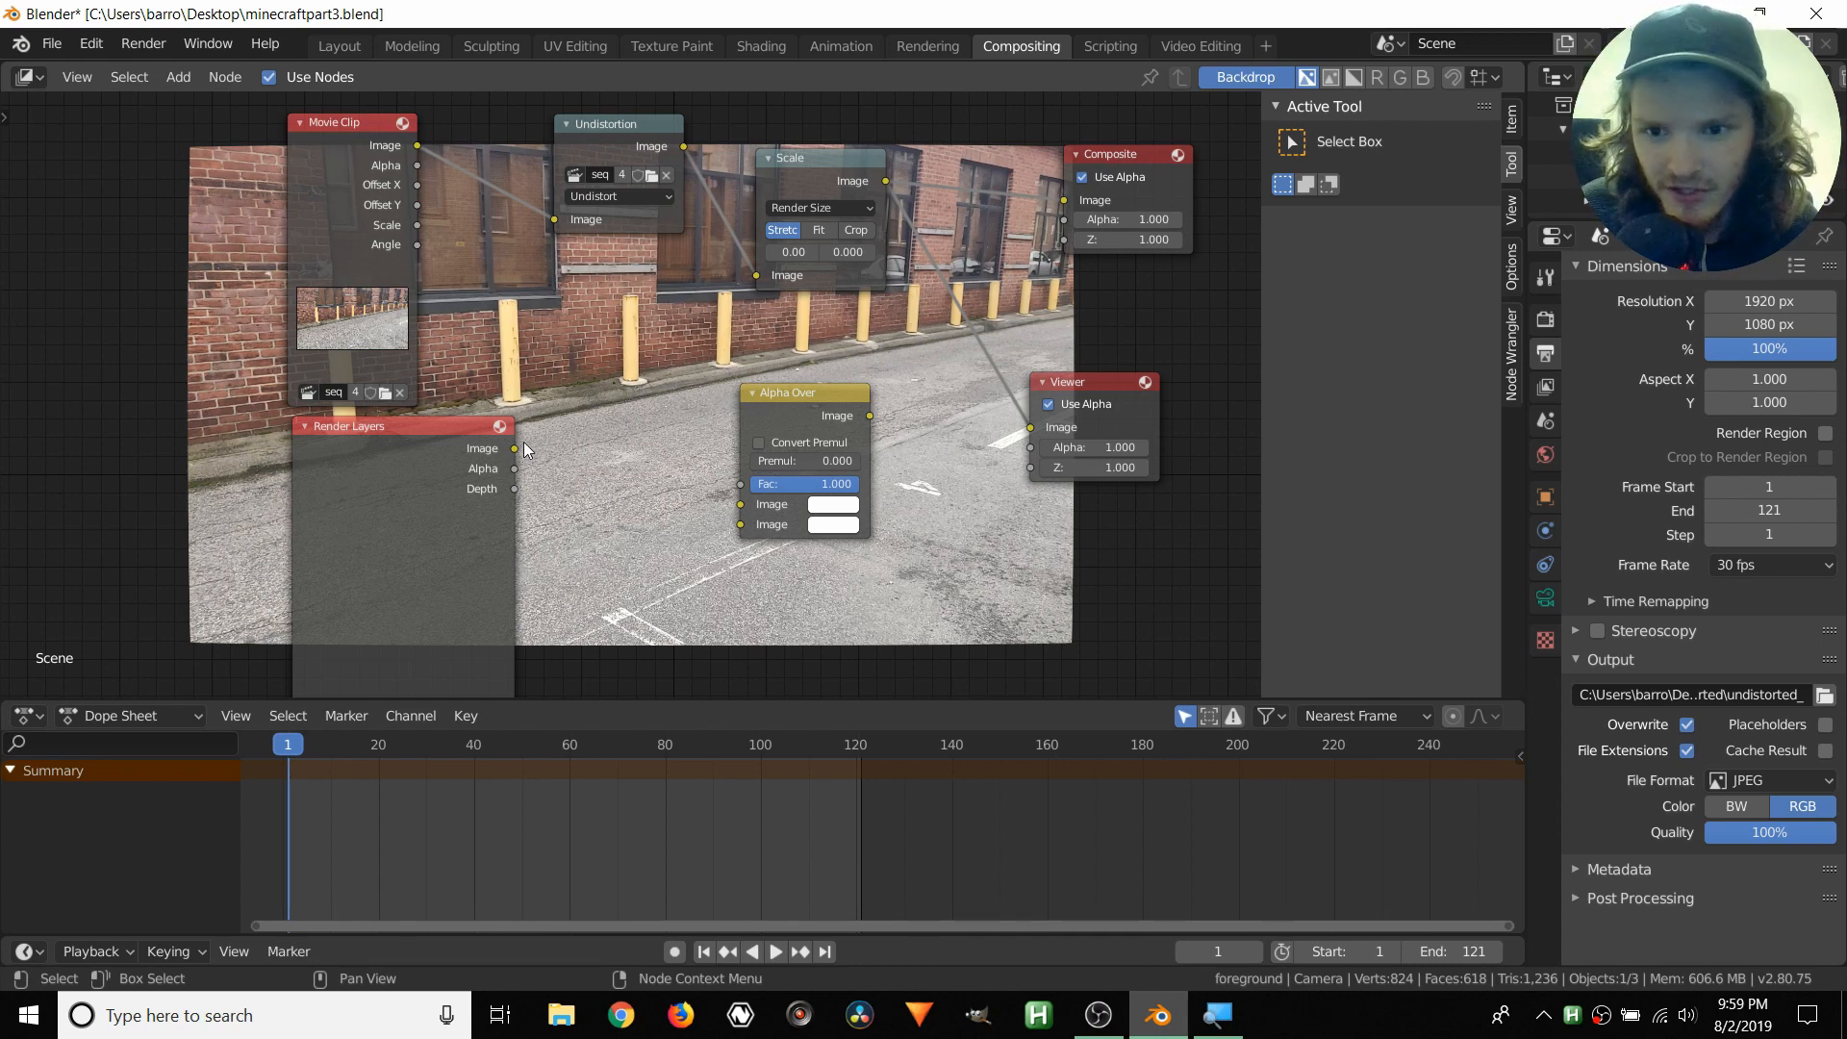
left_click_drag(514, 448, 741, 527)
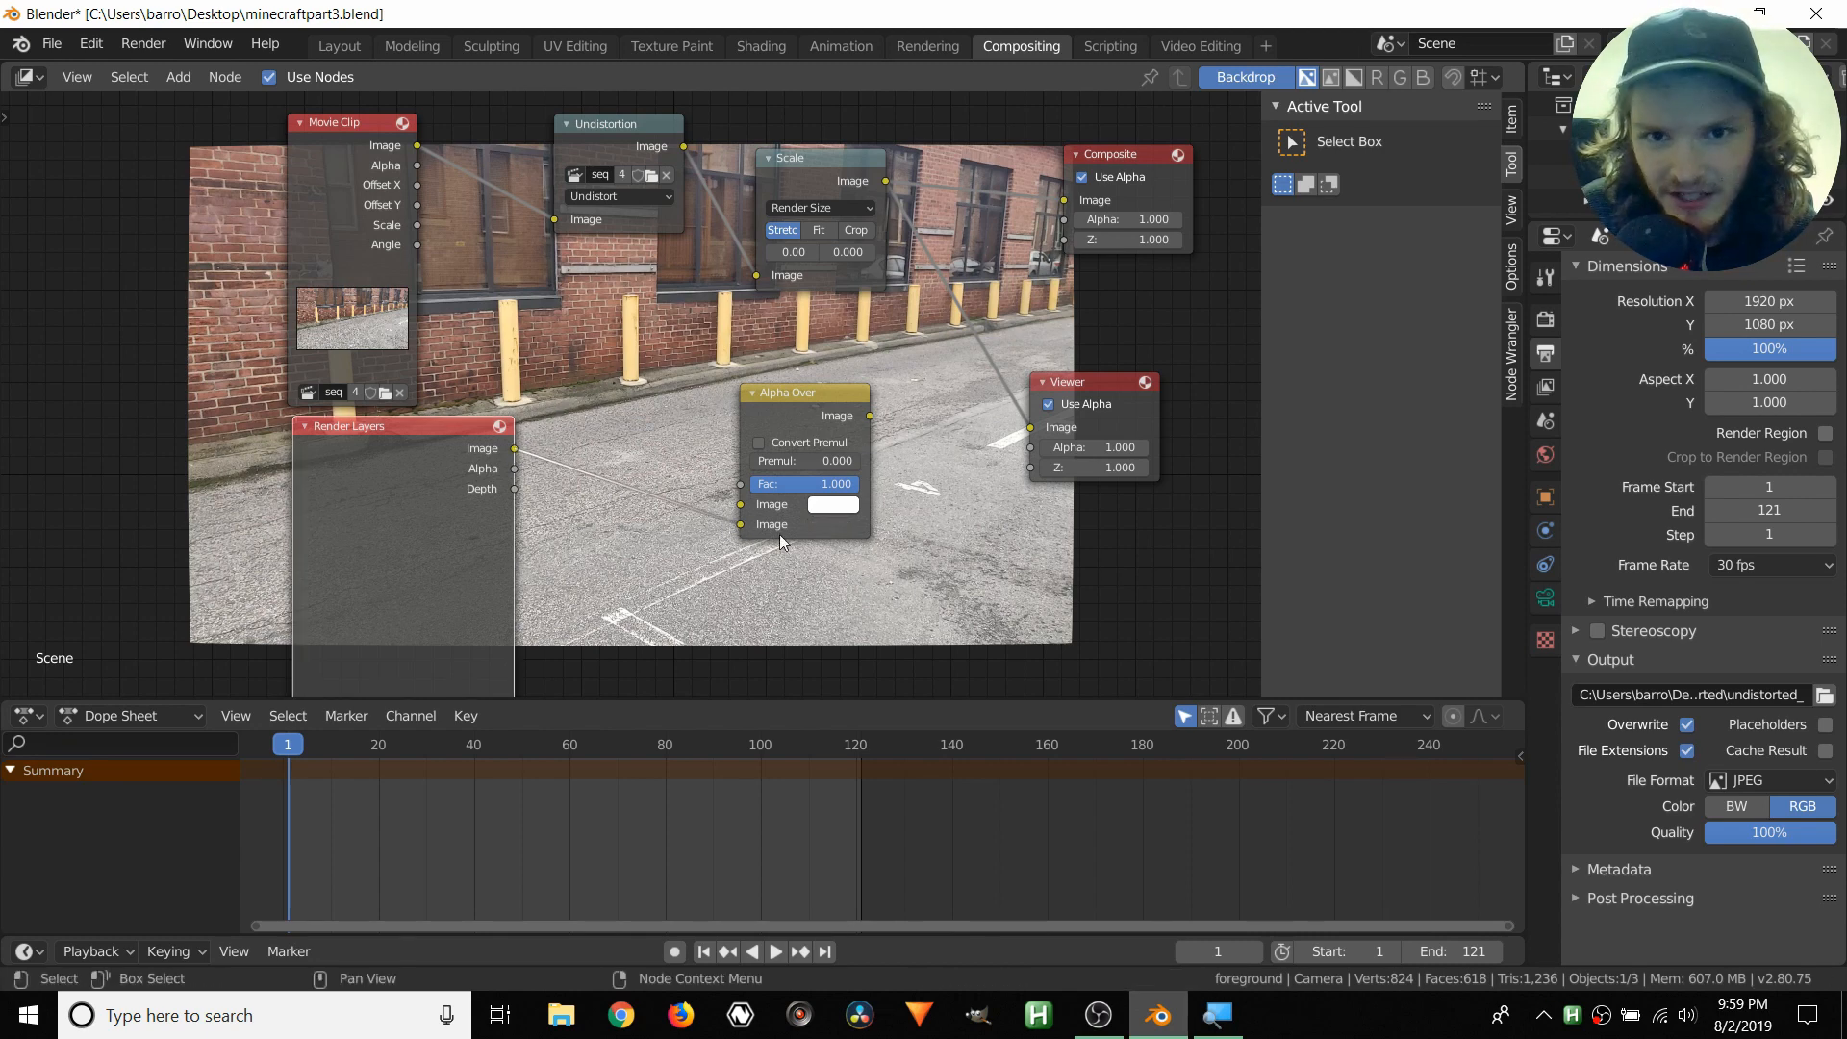
- Move the Alpha Over and Viewer nodes further along the node chain to space out the layout
left_click_drag(813, 392, 889, 374)
middle_click_drag(1171, 372, 930, 403)
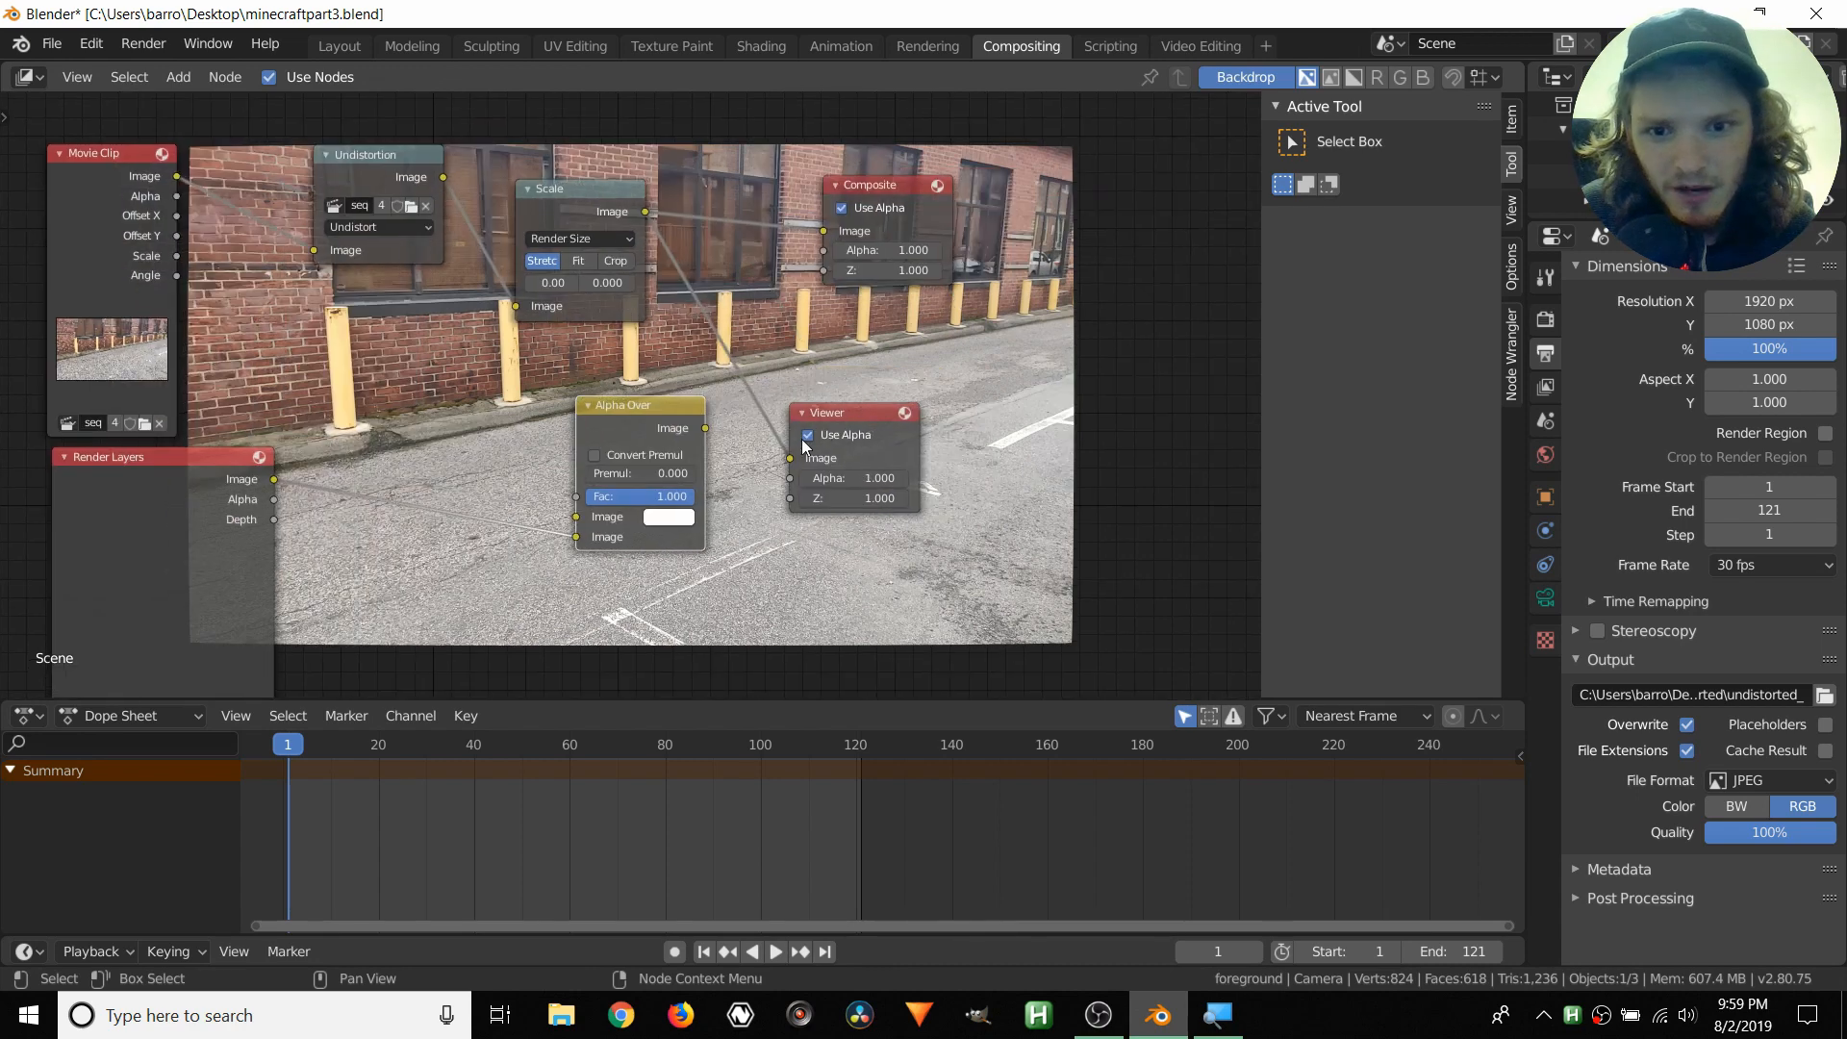
left_click_drag(899, 410, 1085, 382)
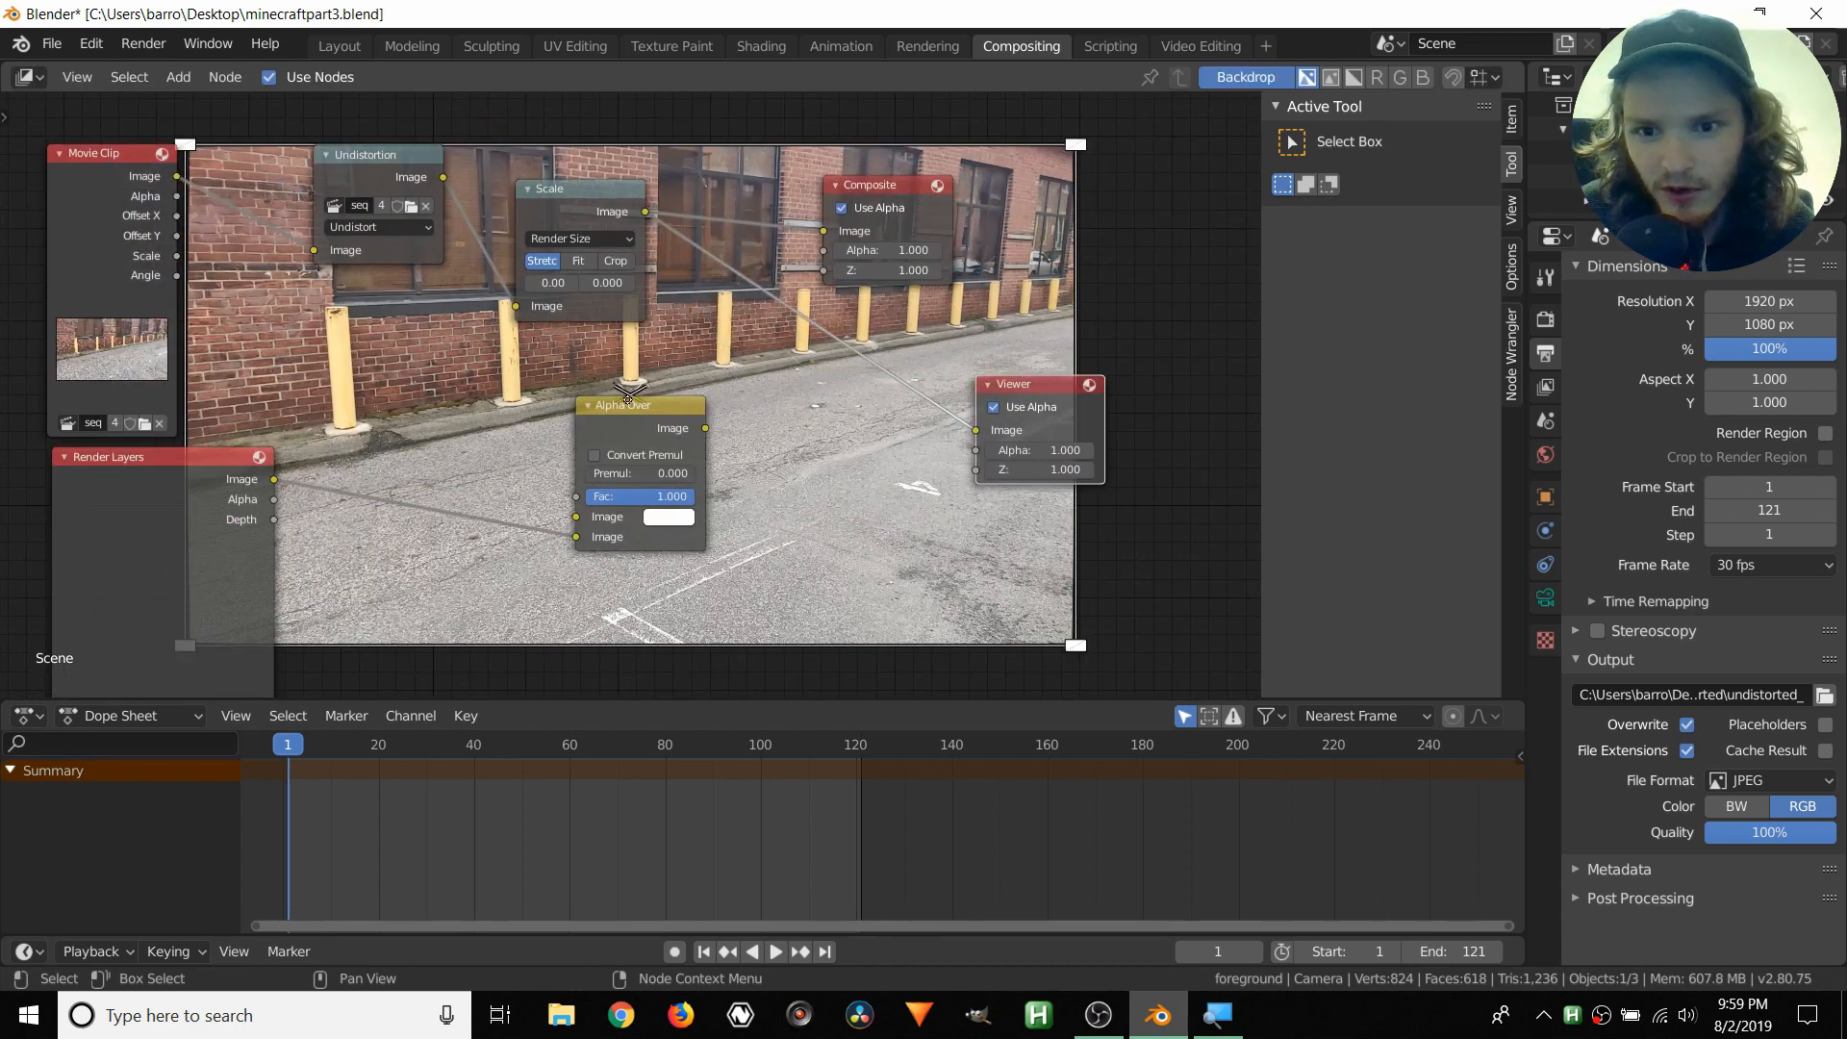
left_click_drag(660, 405, 756, 397)
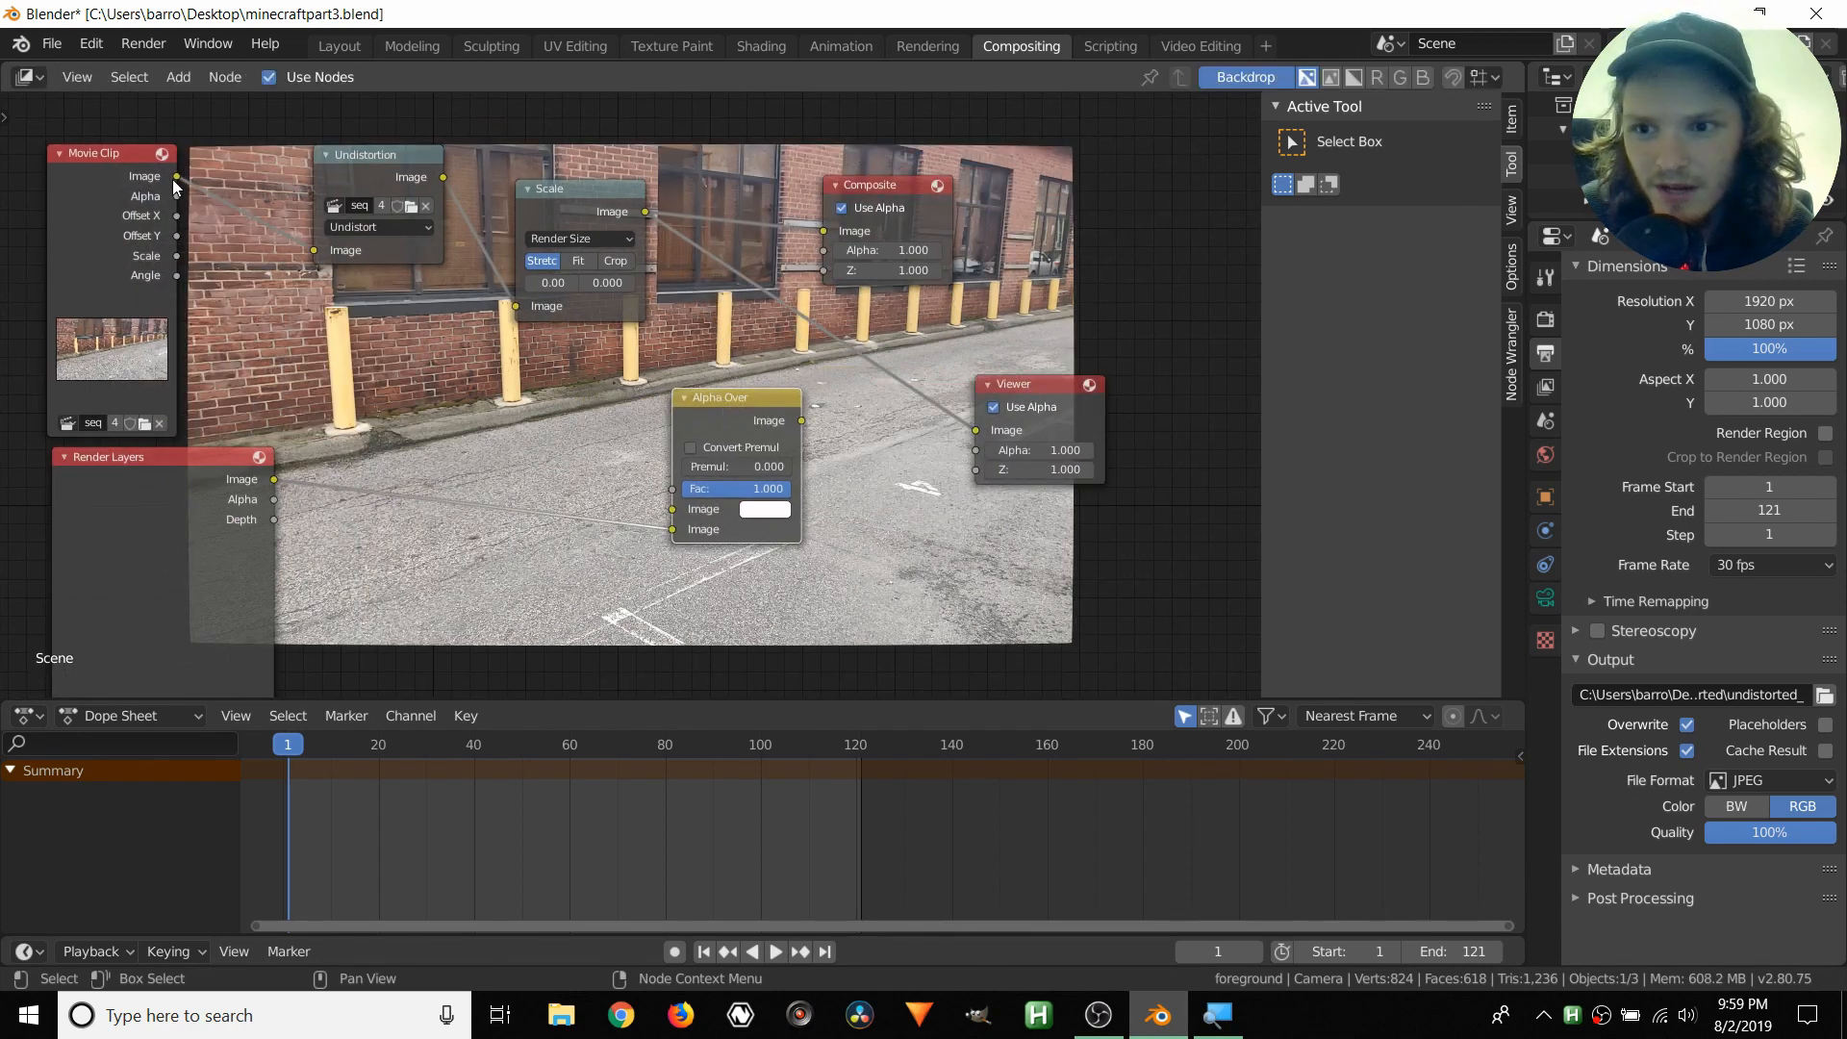
- Connect the Scale node's Image output to the upper Image input of the Alpha Over node
left_click_drag(177, 177, 315, 251)
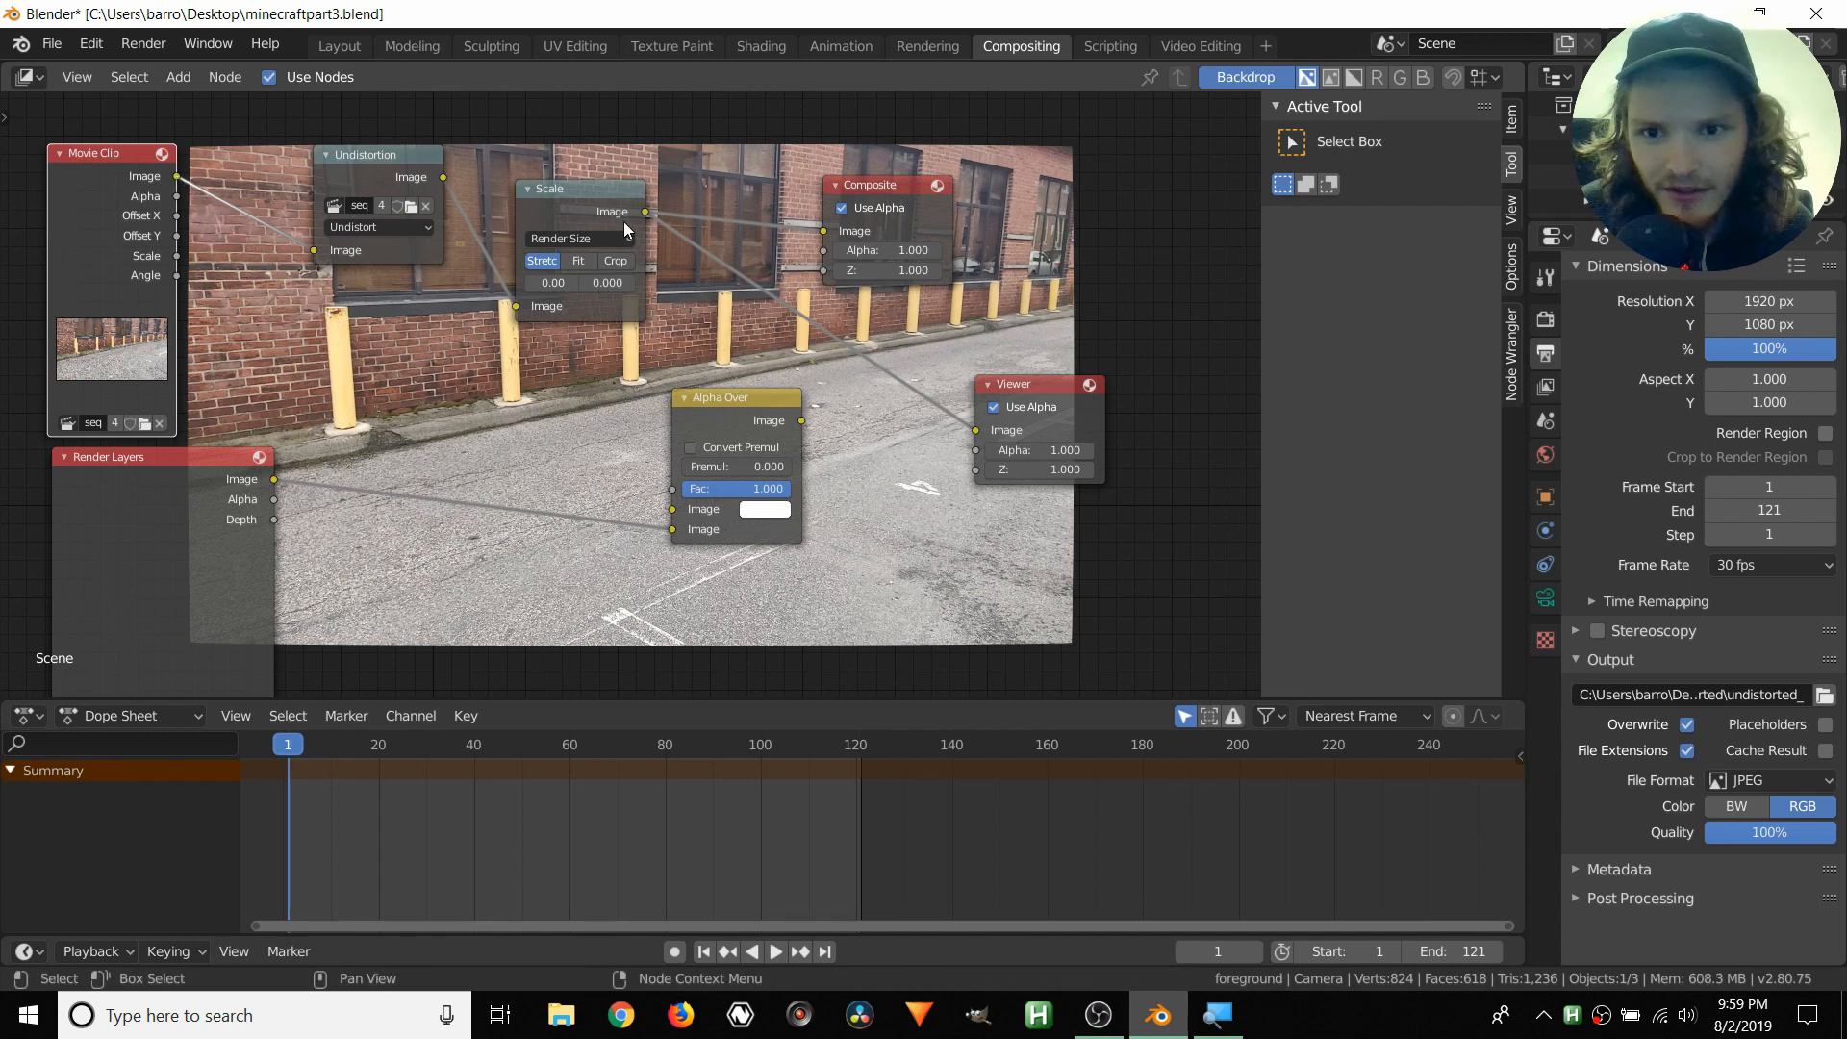
left_click(655, 281)
left_click_drag(652, 302, 672, 509)
left_click_drag(714, 390, 732, 390)
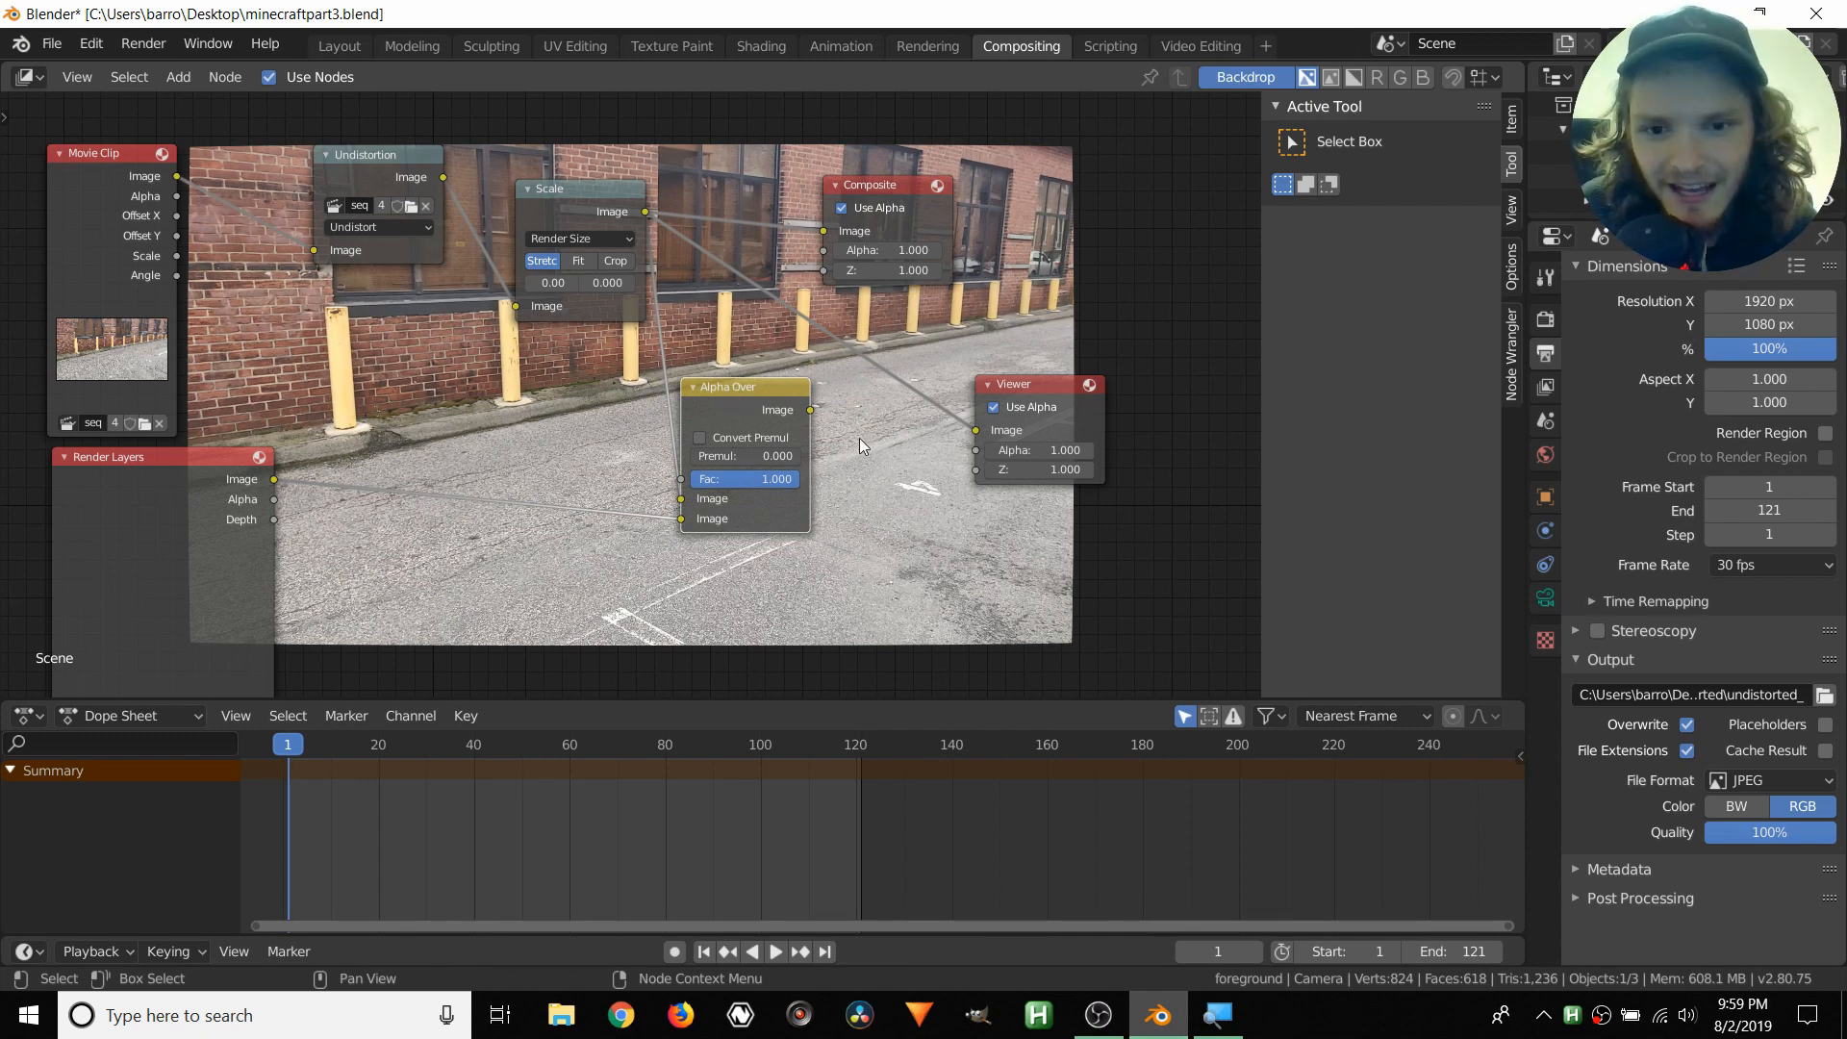
- Connect the Alpha Over output to the Viewer and Composite nodes, and place the Composite node above the Viewer
left_click_drag(810, 410, 976, 430)
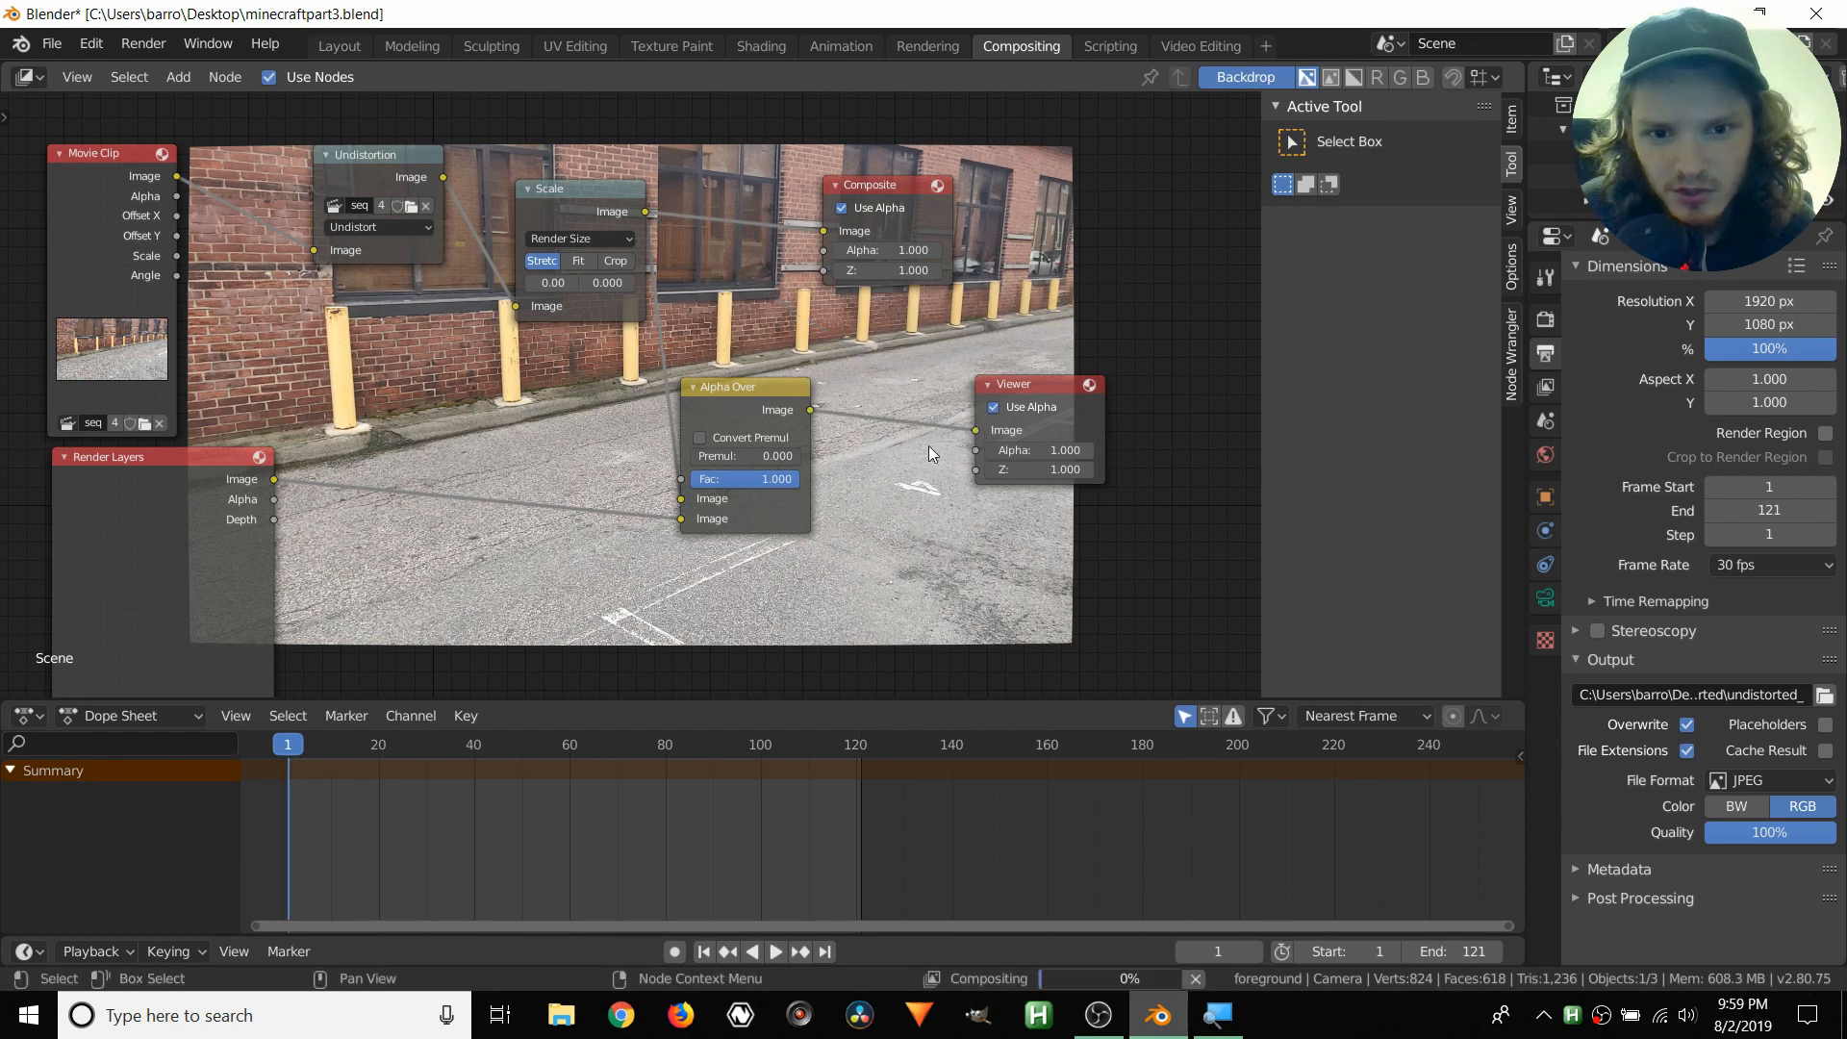
left_click_drag(811, 410, 824, 231)
left_click_drag(922, 200, 1081, 225)
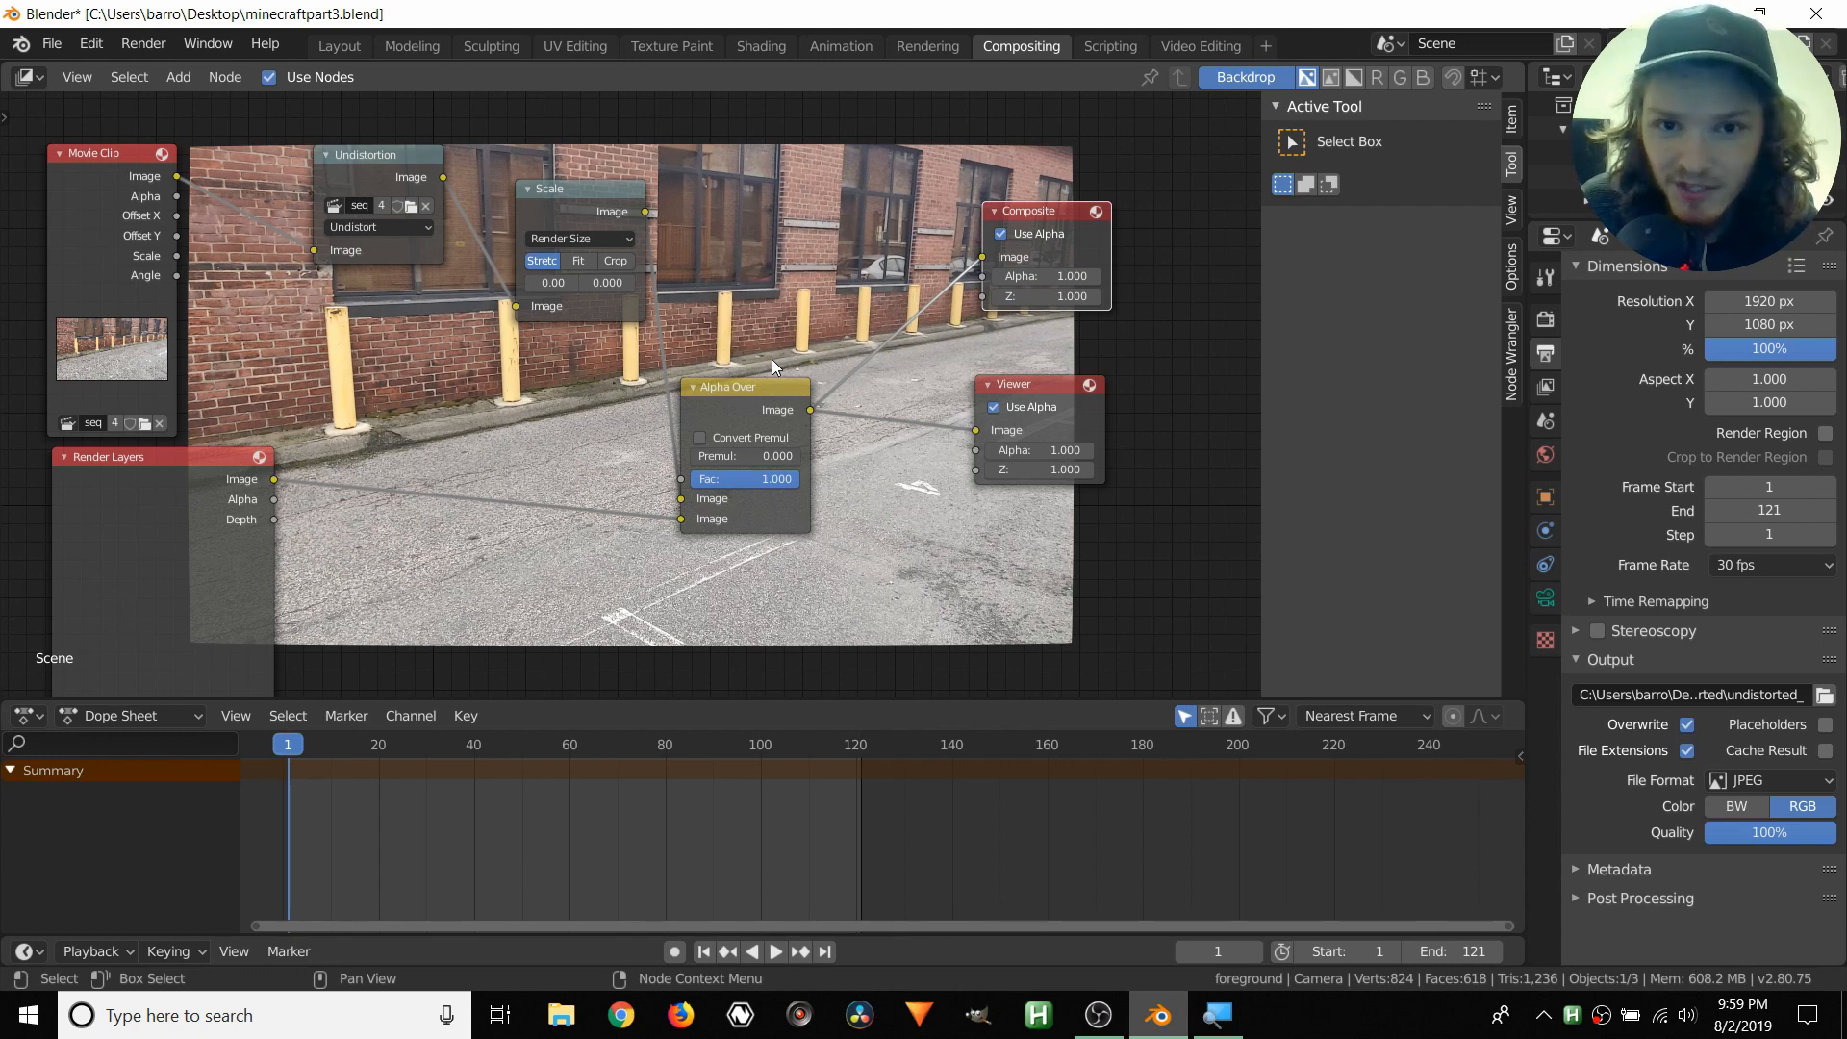
- Set the Cycles render samples to 2 for fast test renders
middle_click_drag(154, 578, 368, 461)
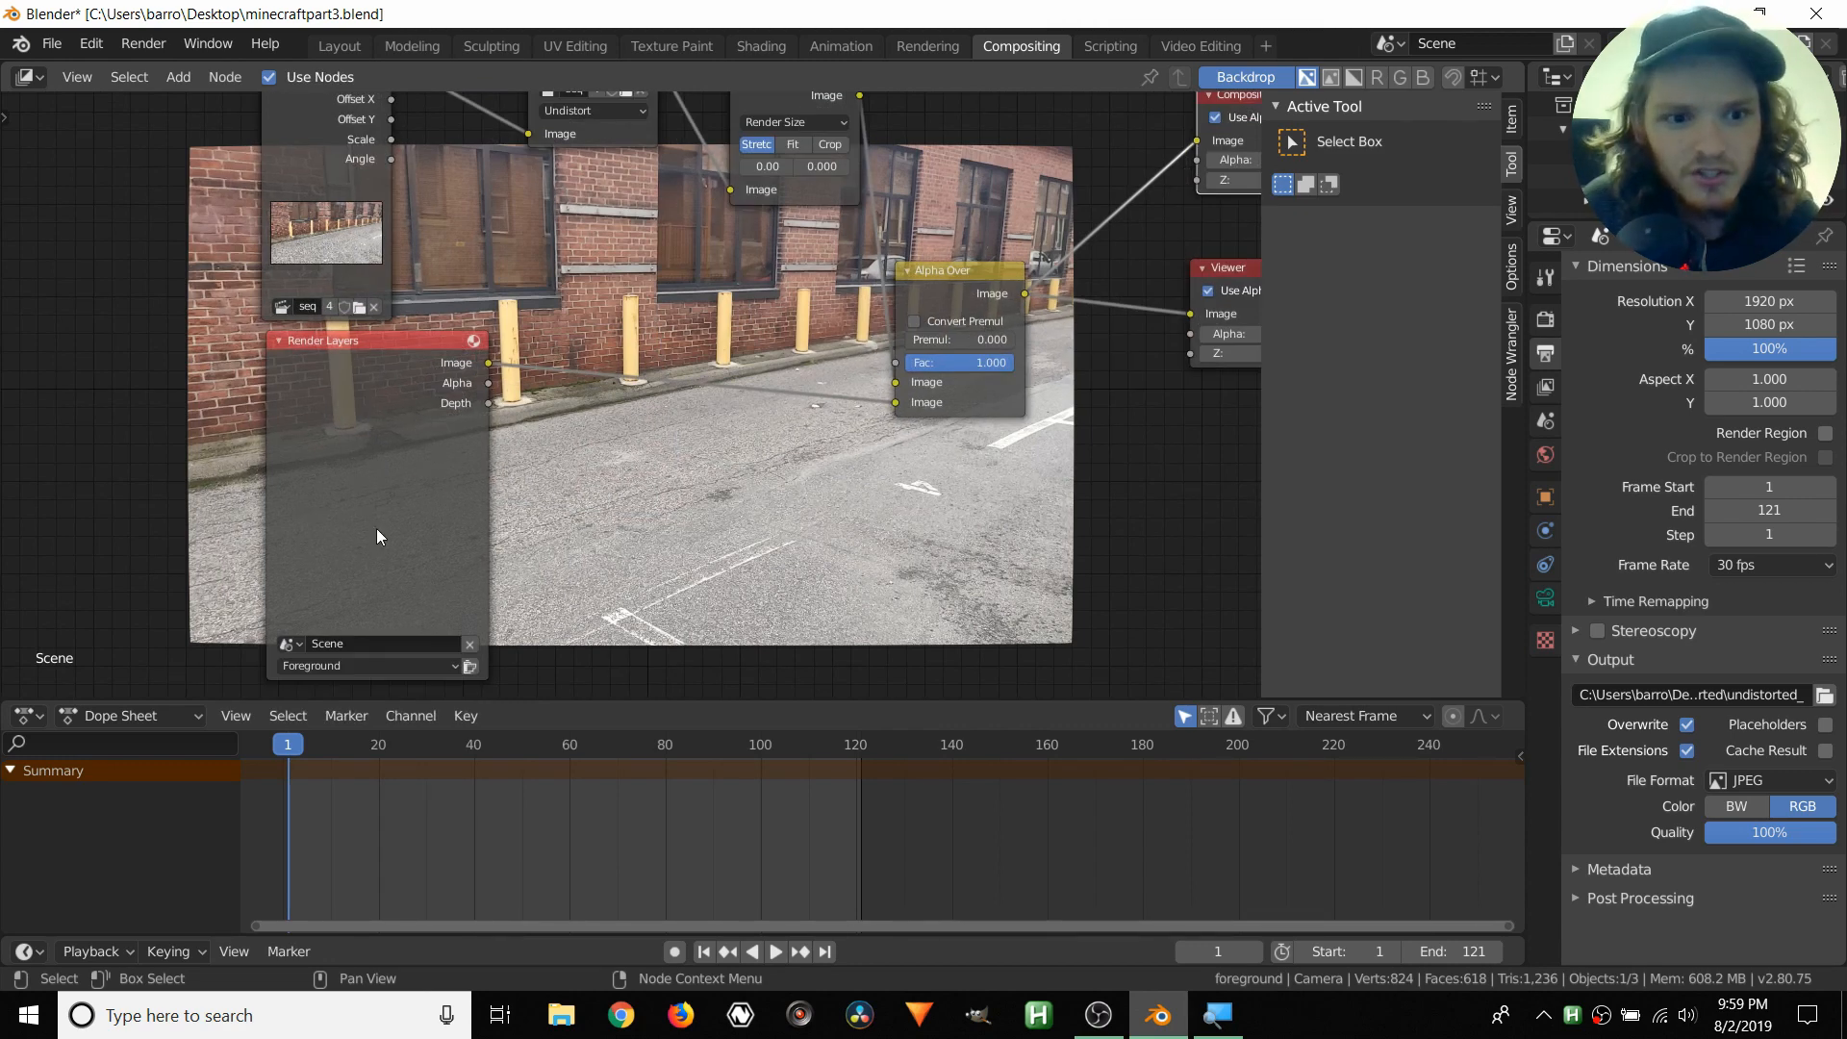
left_click(1555, 320)
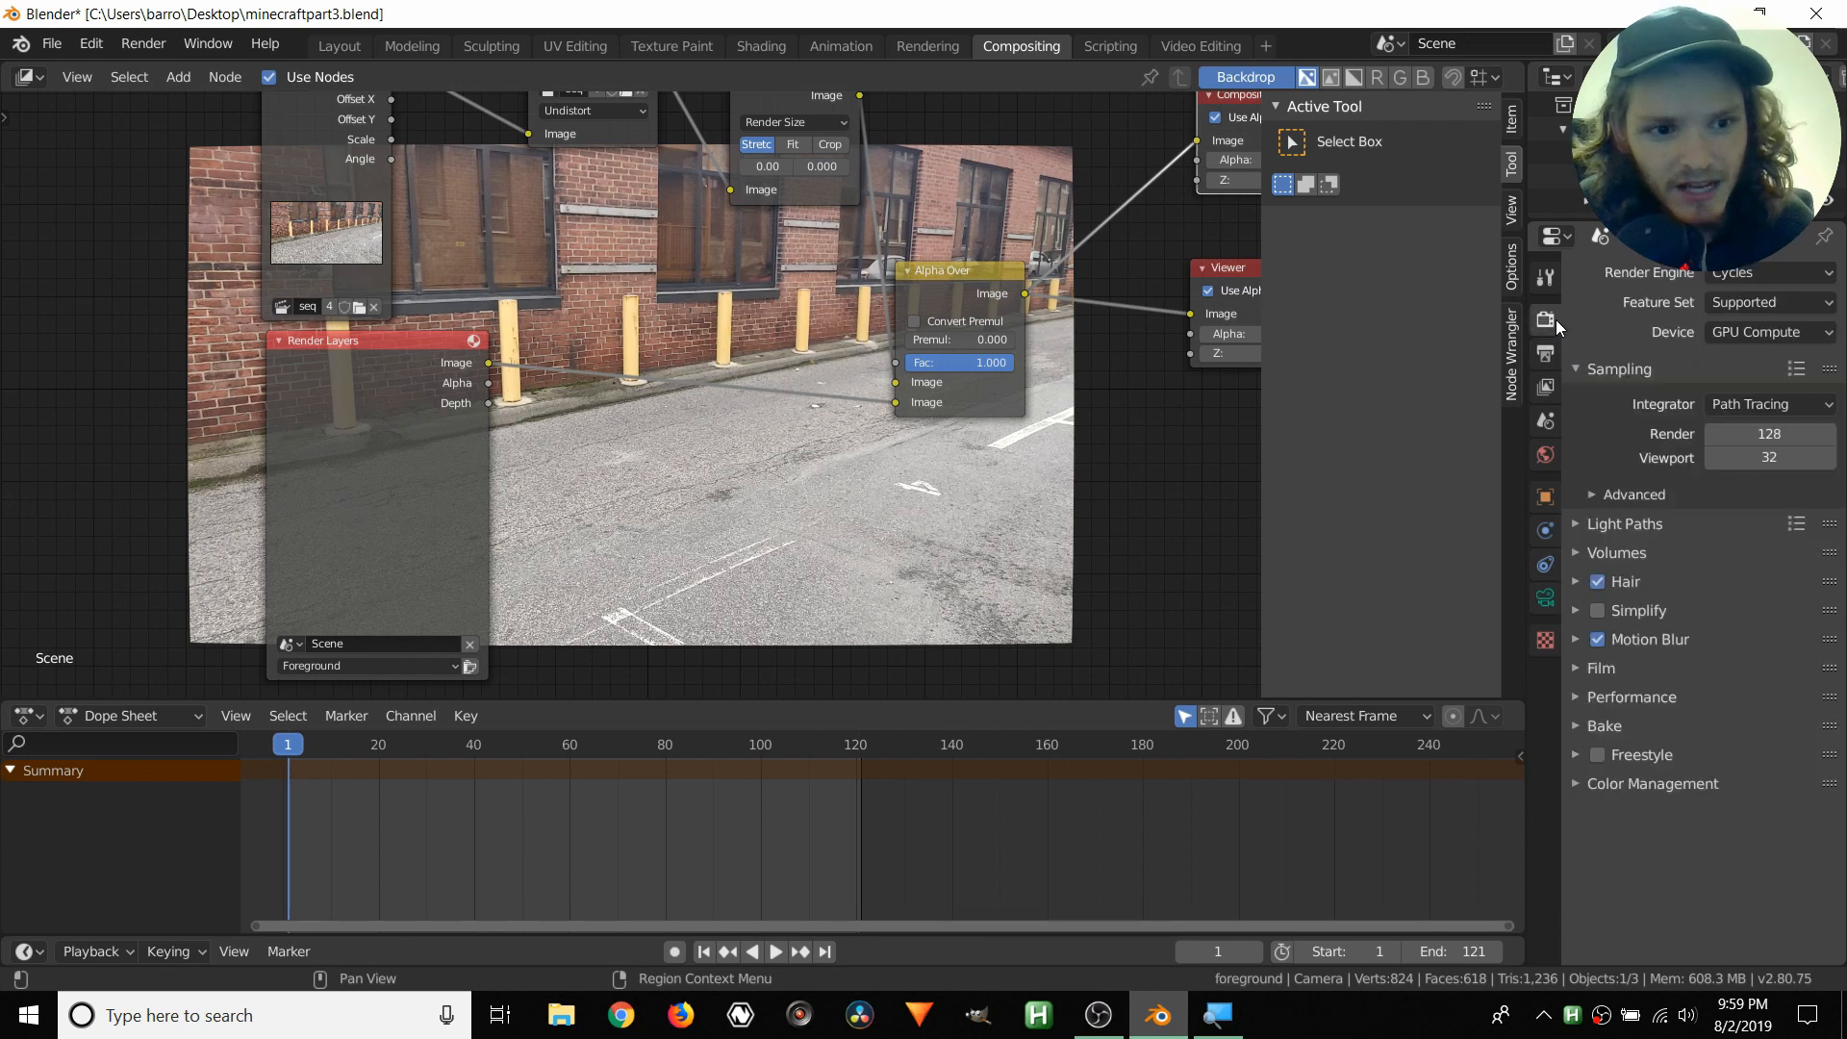
left_click(1751, 438)
type("2")
key("Return")
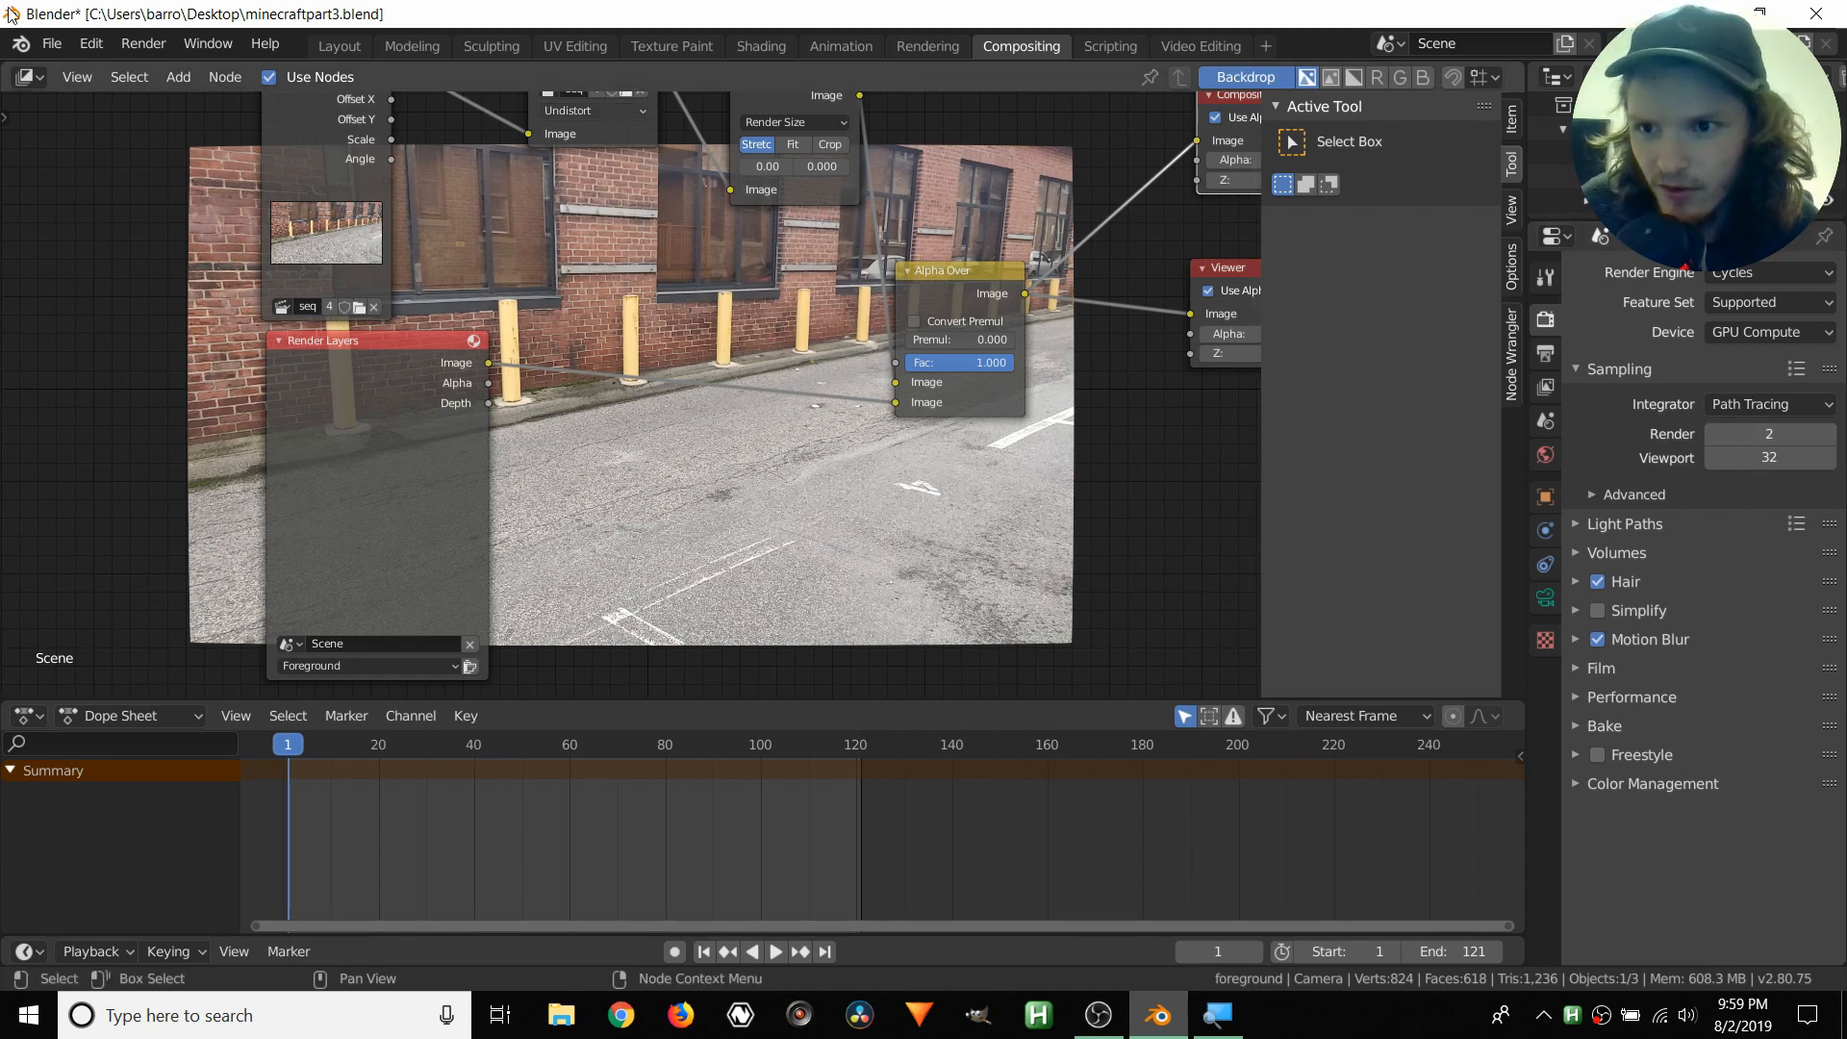
- Render frame 1 as a still image to check the composite, then close the render window
left_click(143, 43)
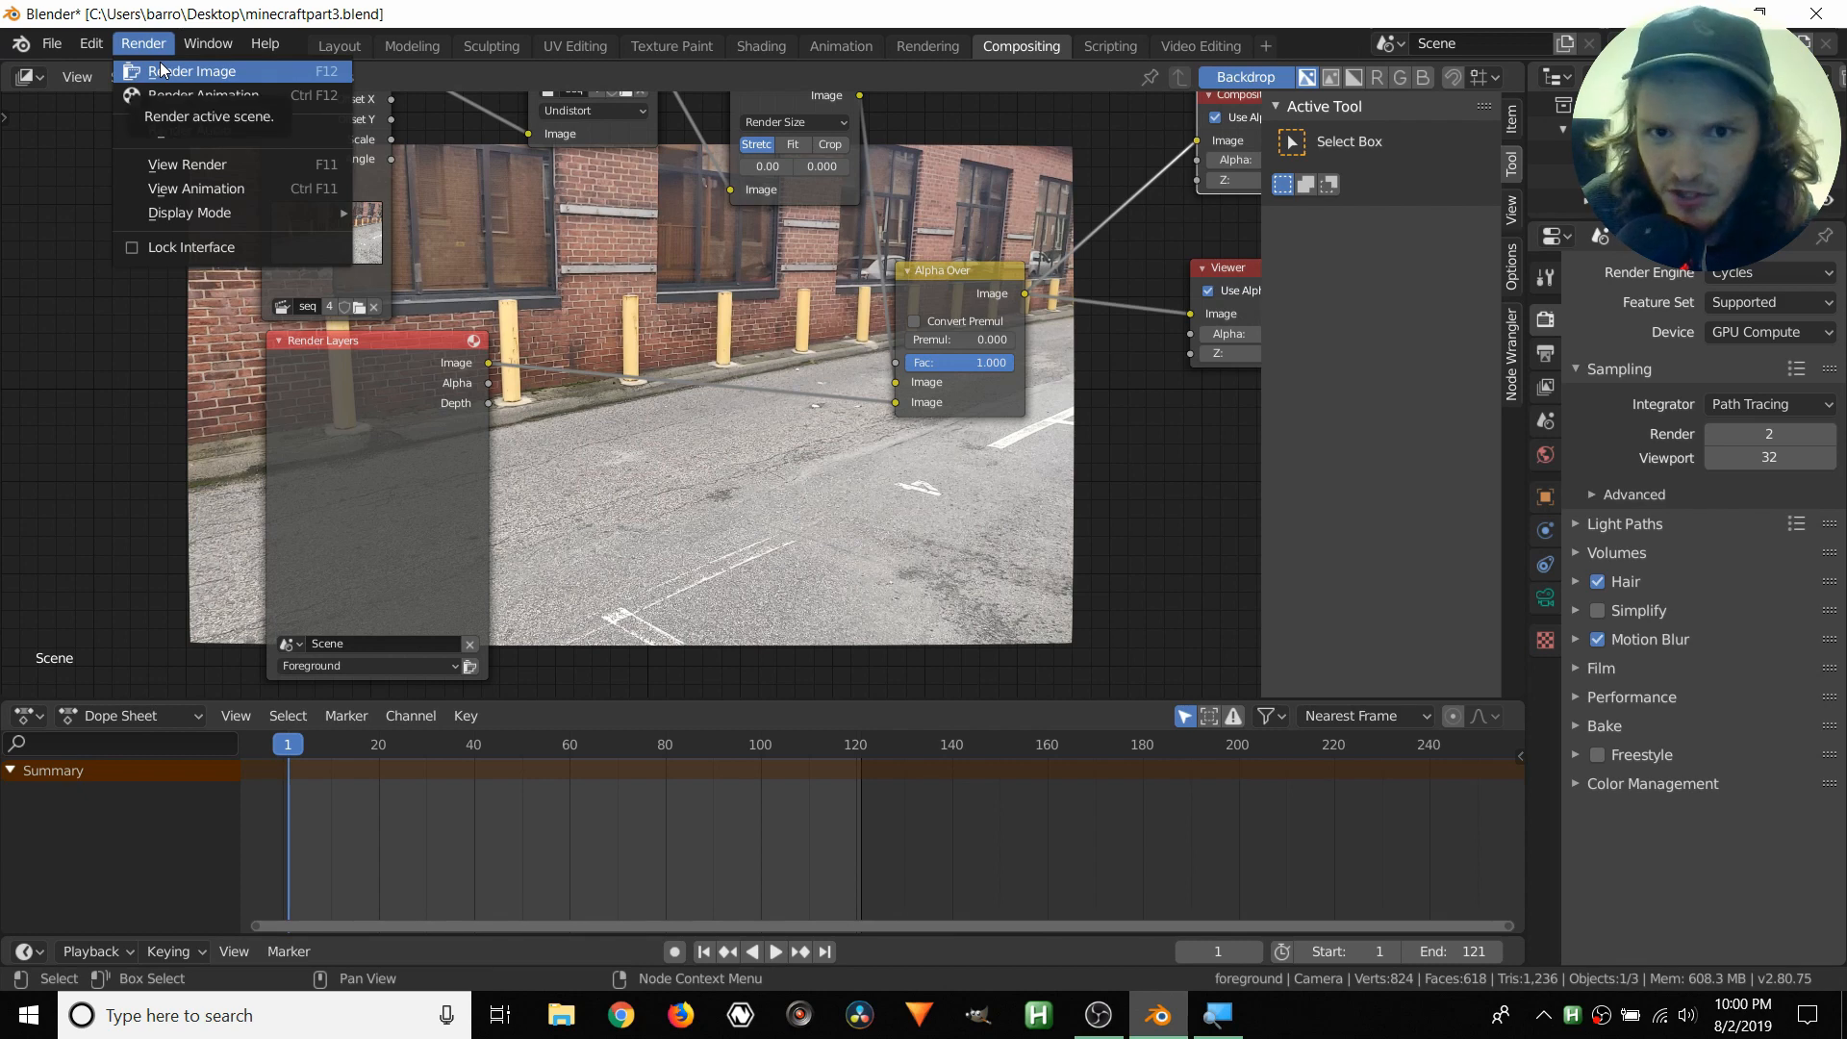
key("F12")
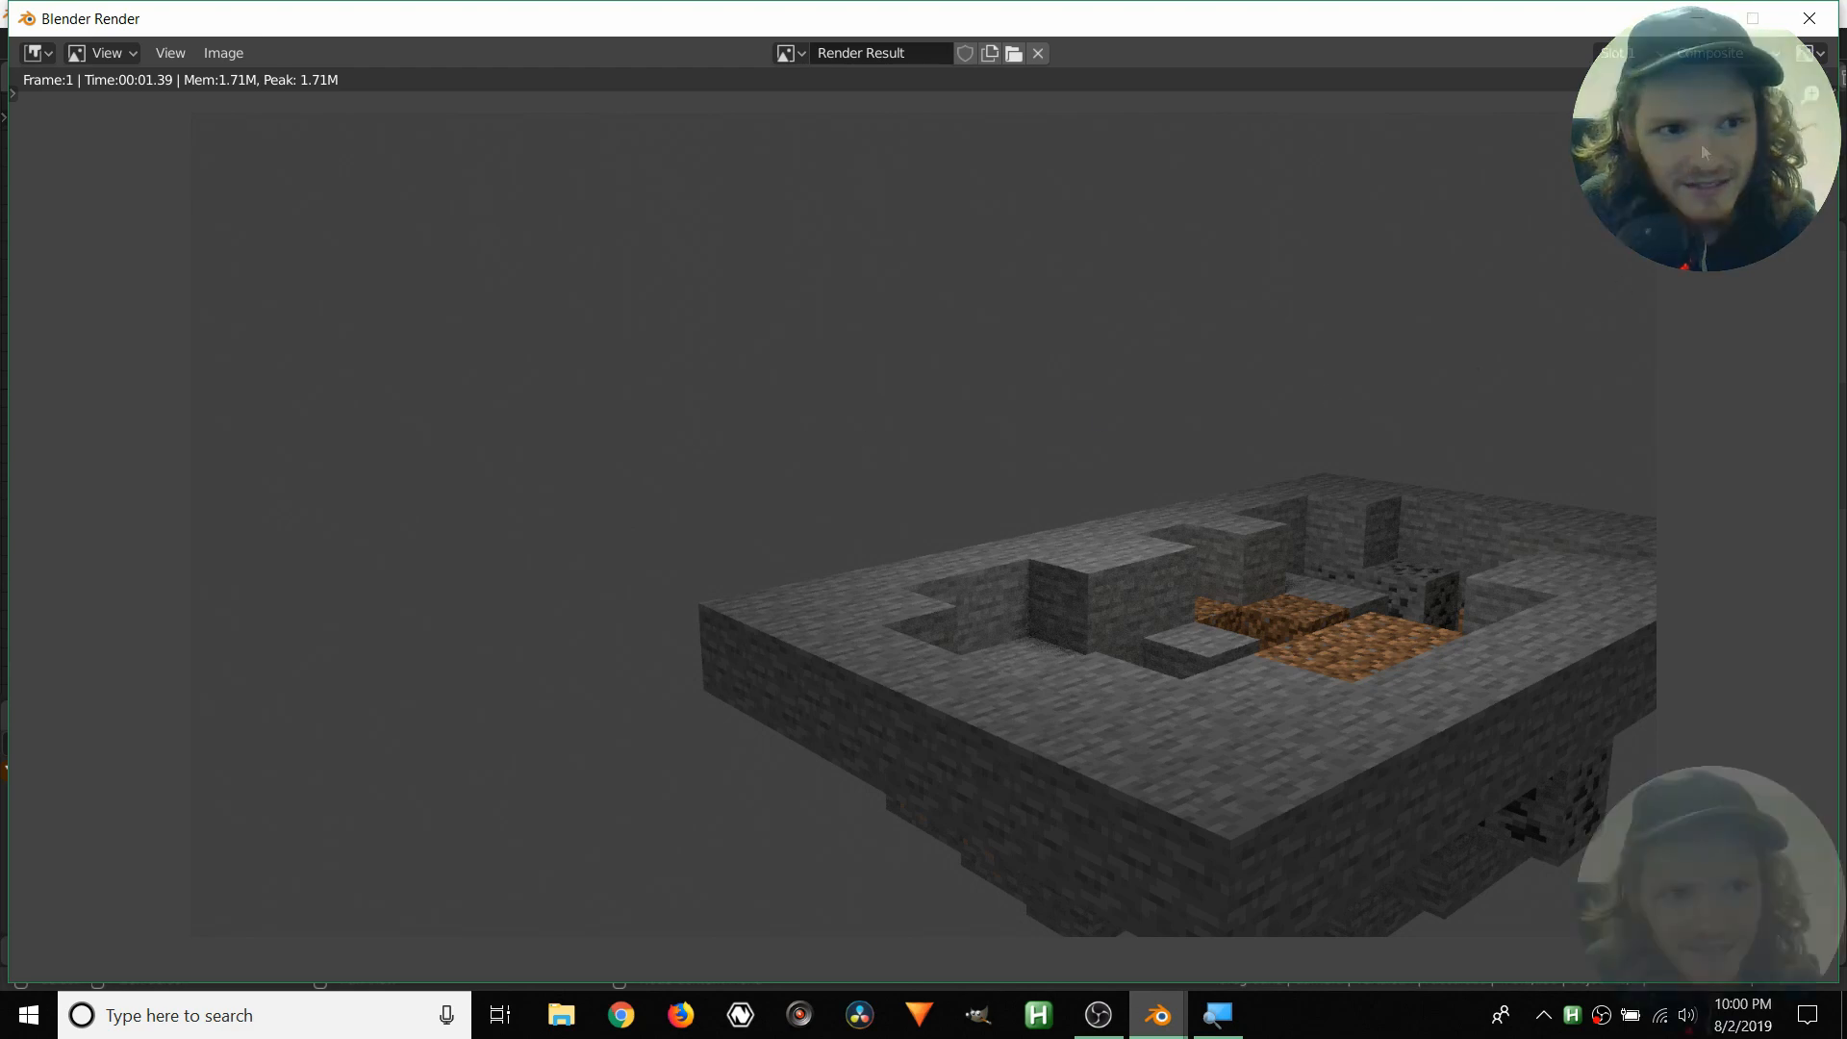
left_click(1809, 17)
- In the Shading workspace, show the World shader nodes and set the Background colour to dark red
left_click(759, 45)
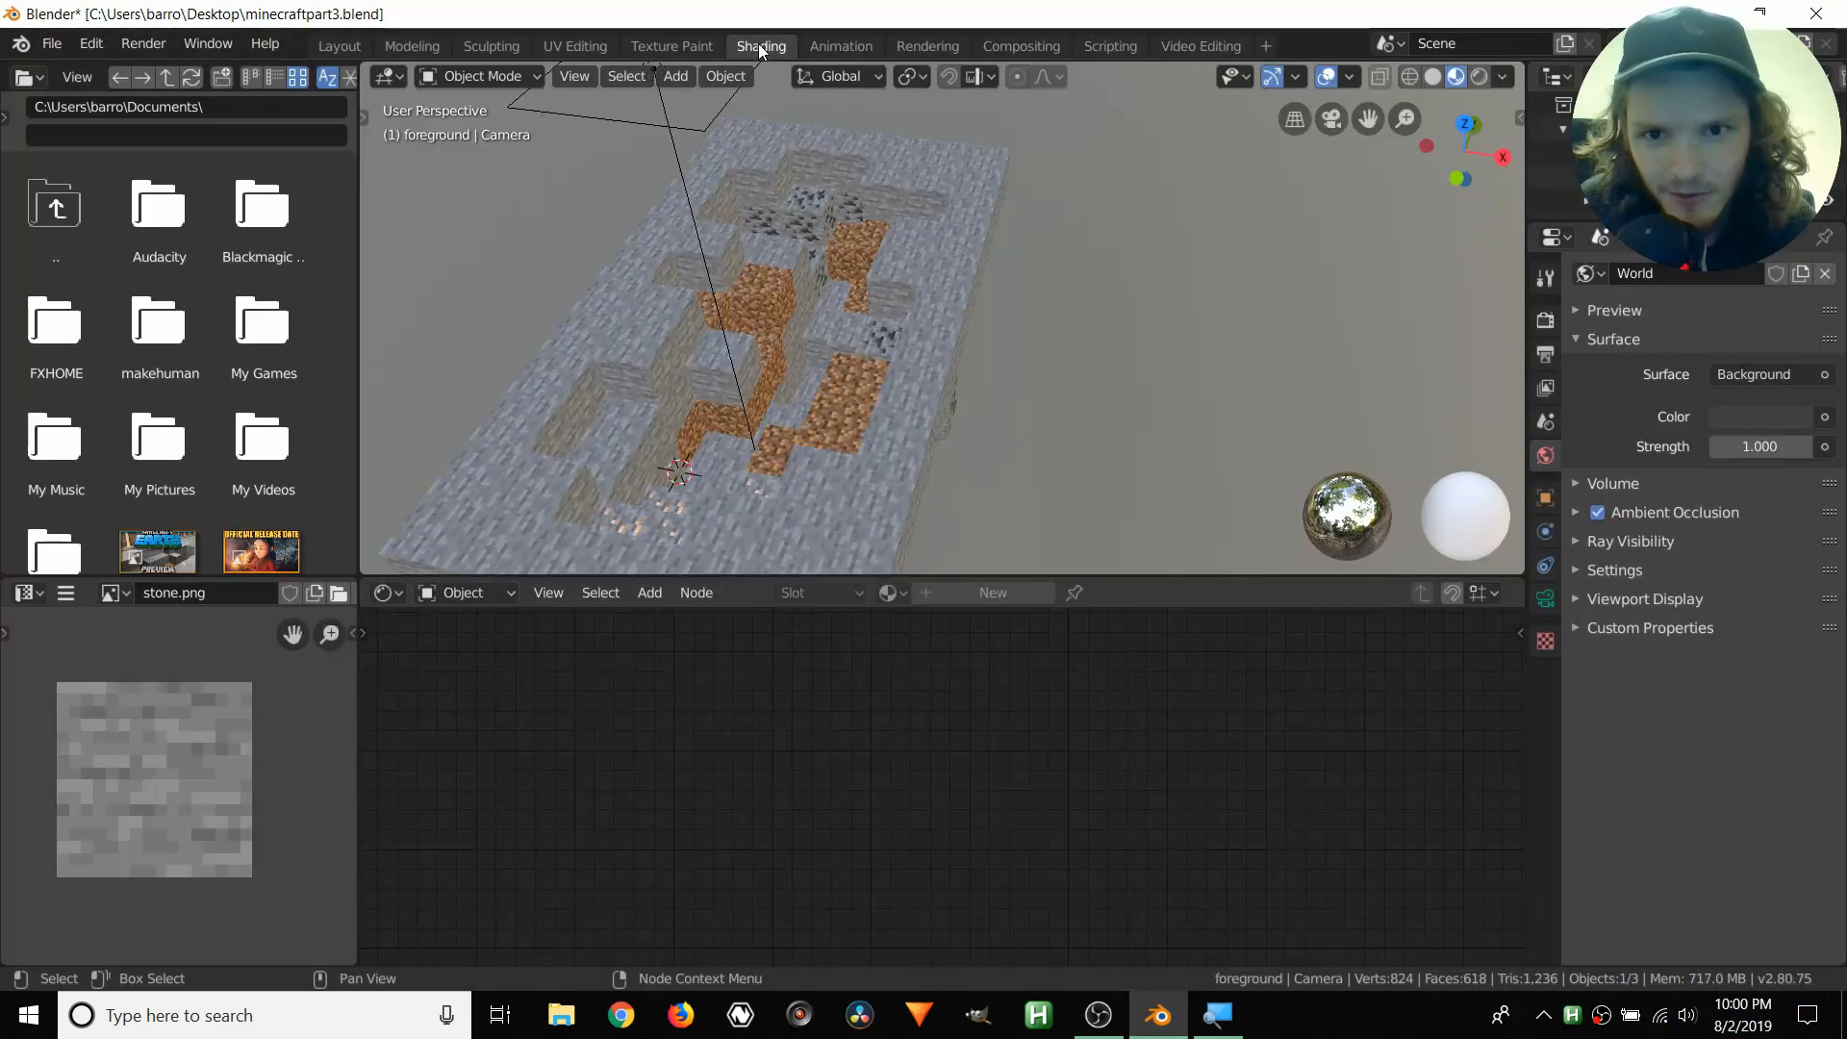
left_click(471, 593)
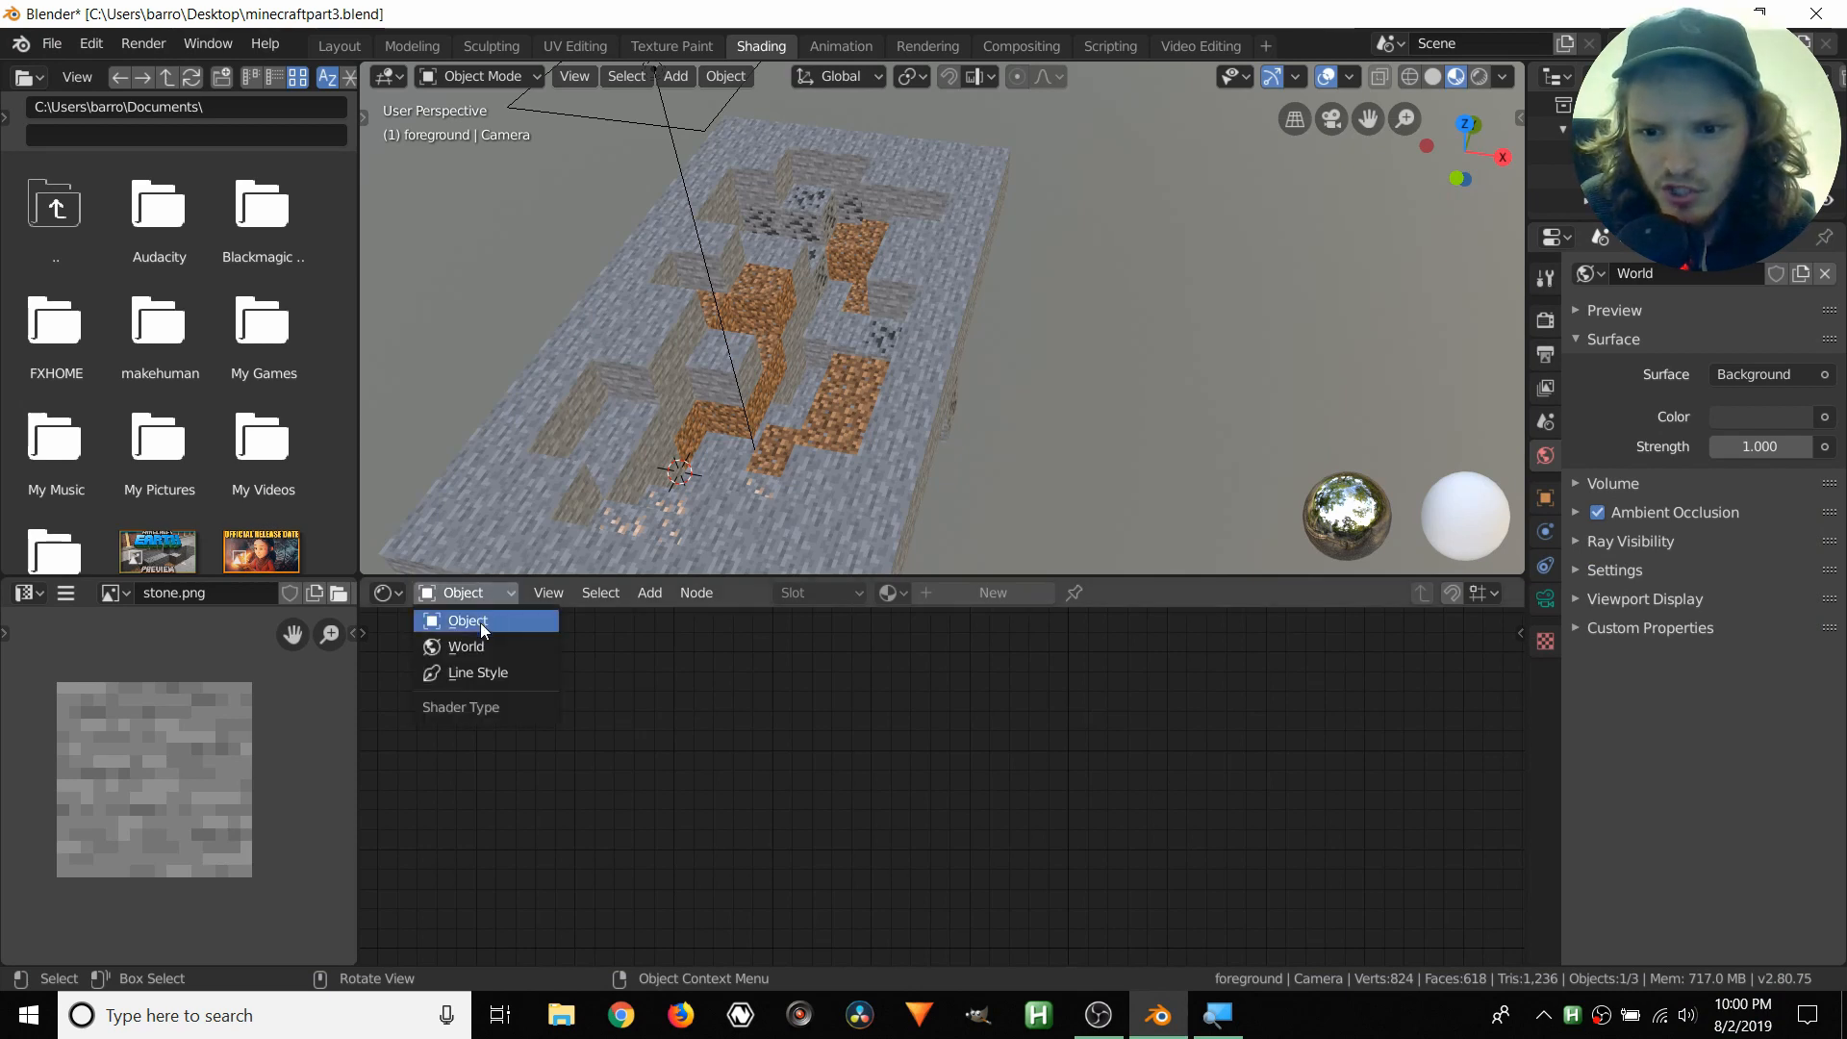
left_click(467, 646)
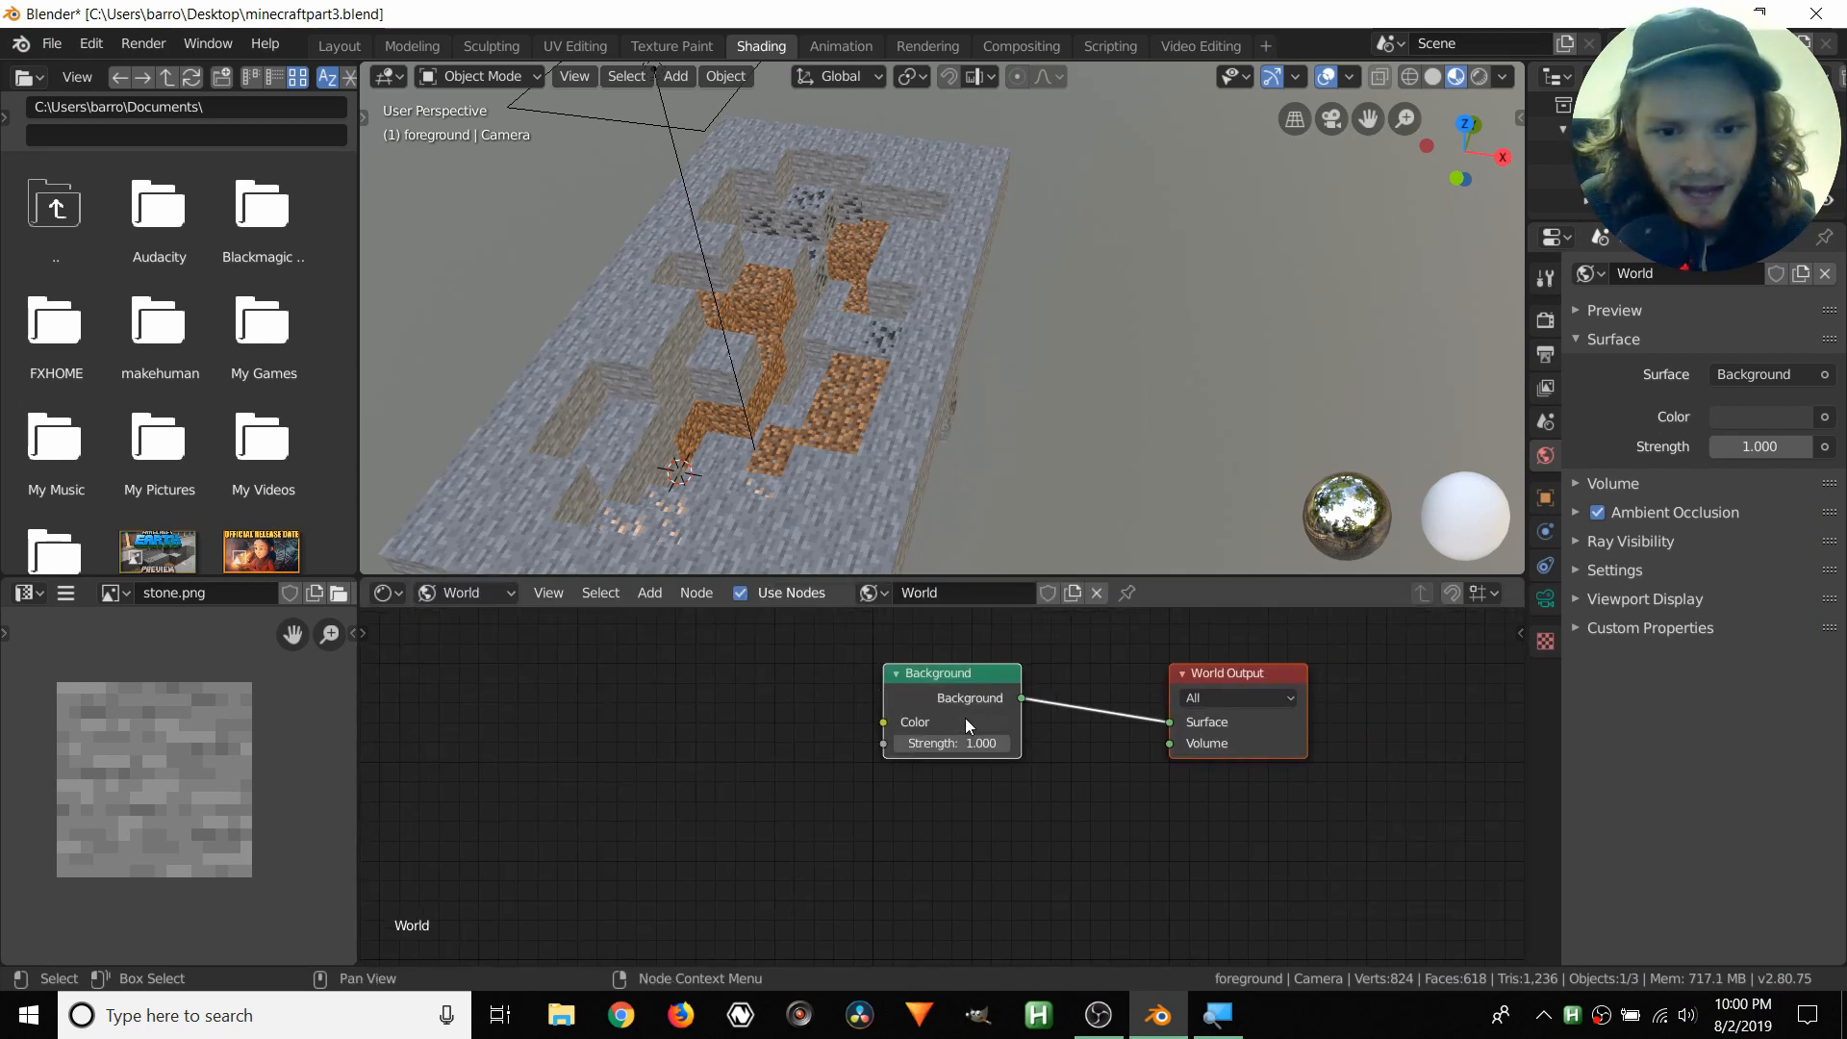
left_click(991, 720)
left_click(1033, 553)
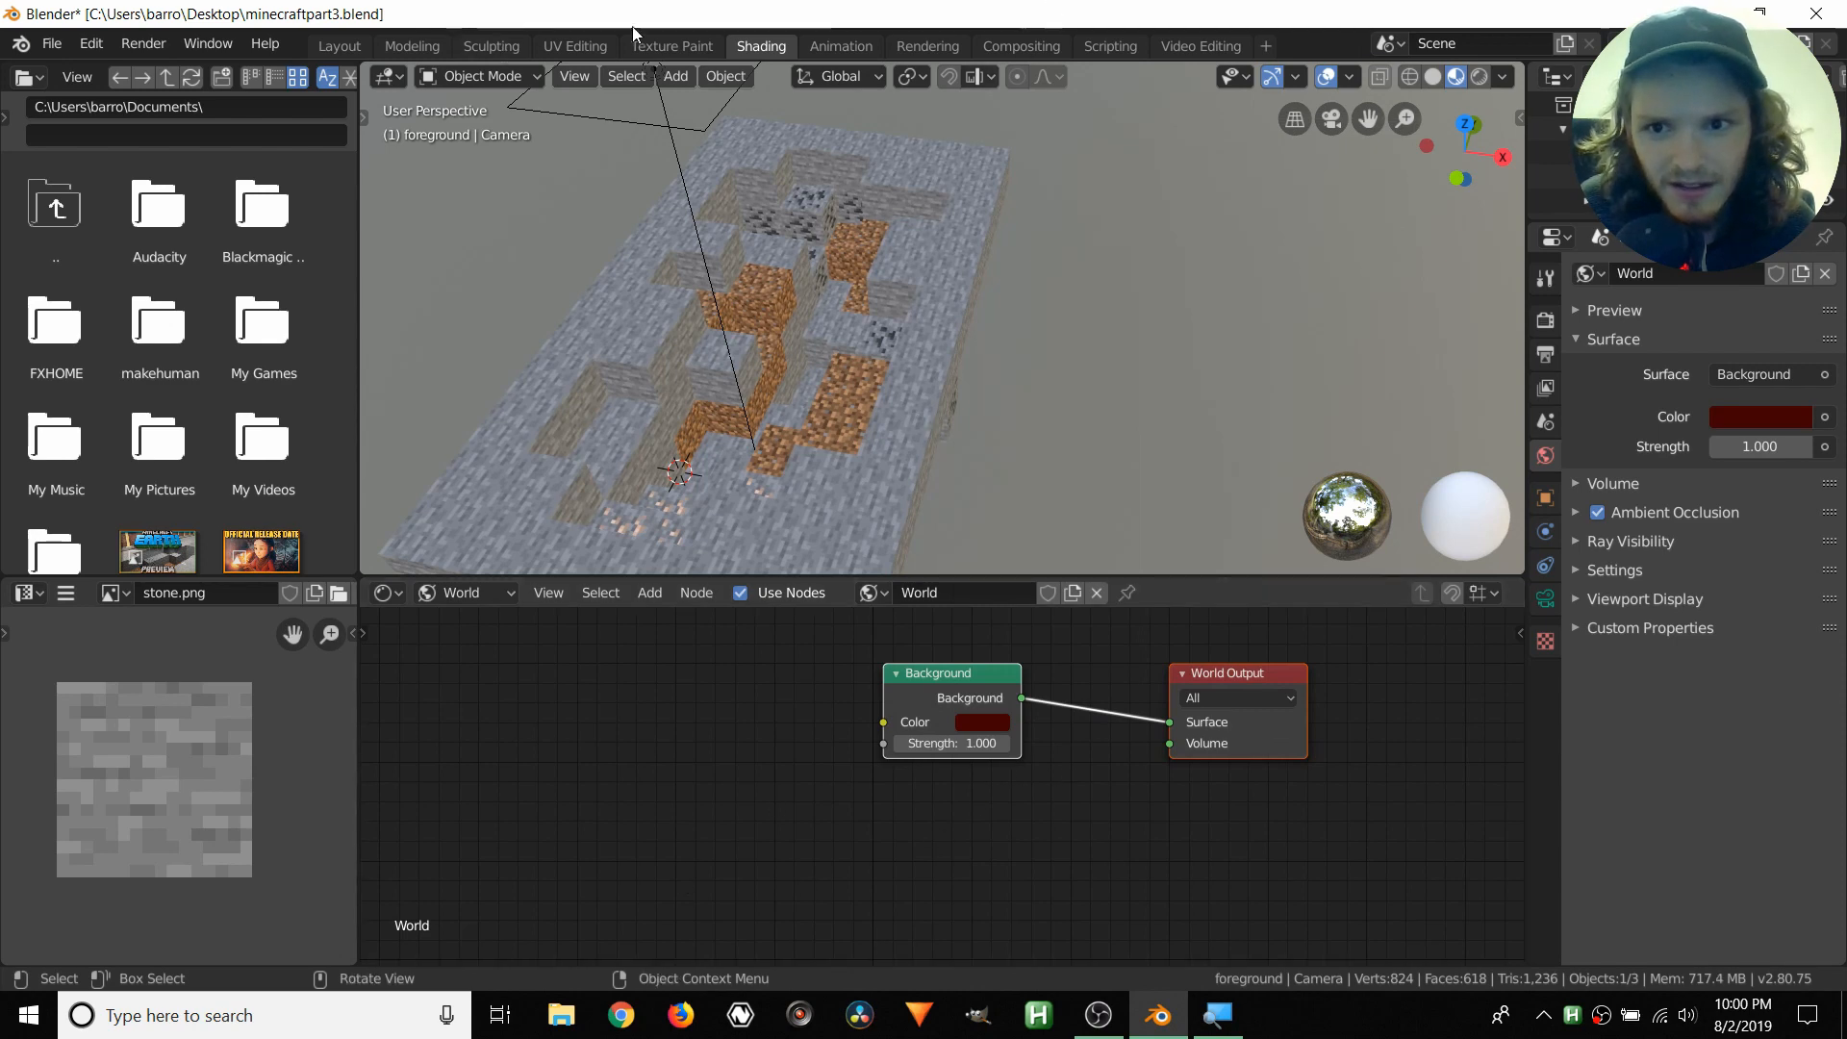
- Back in the Compositing workspace, render frame 1 again to check the world background, and close the render window
left_click(1001, 48)
key("F12")
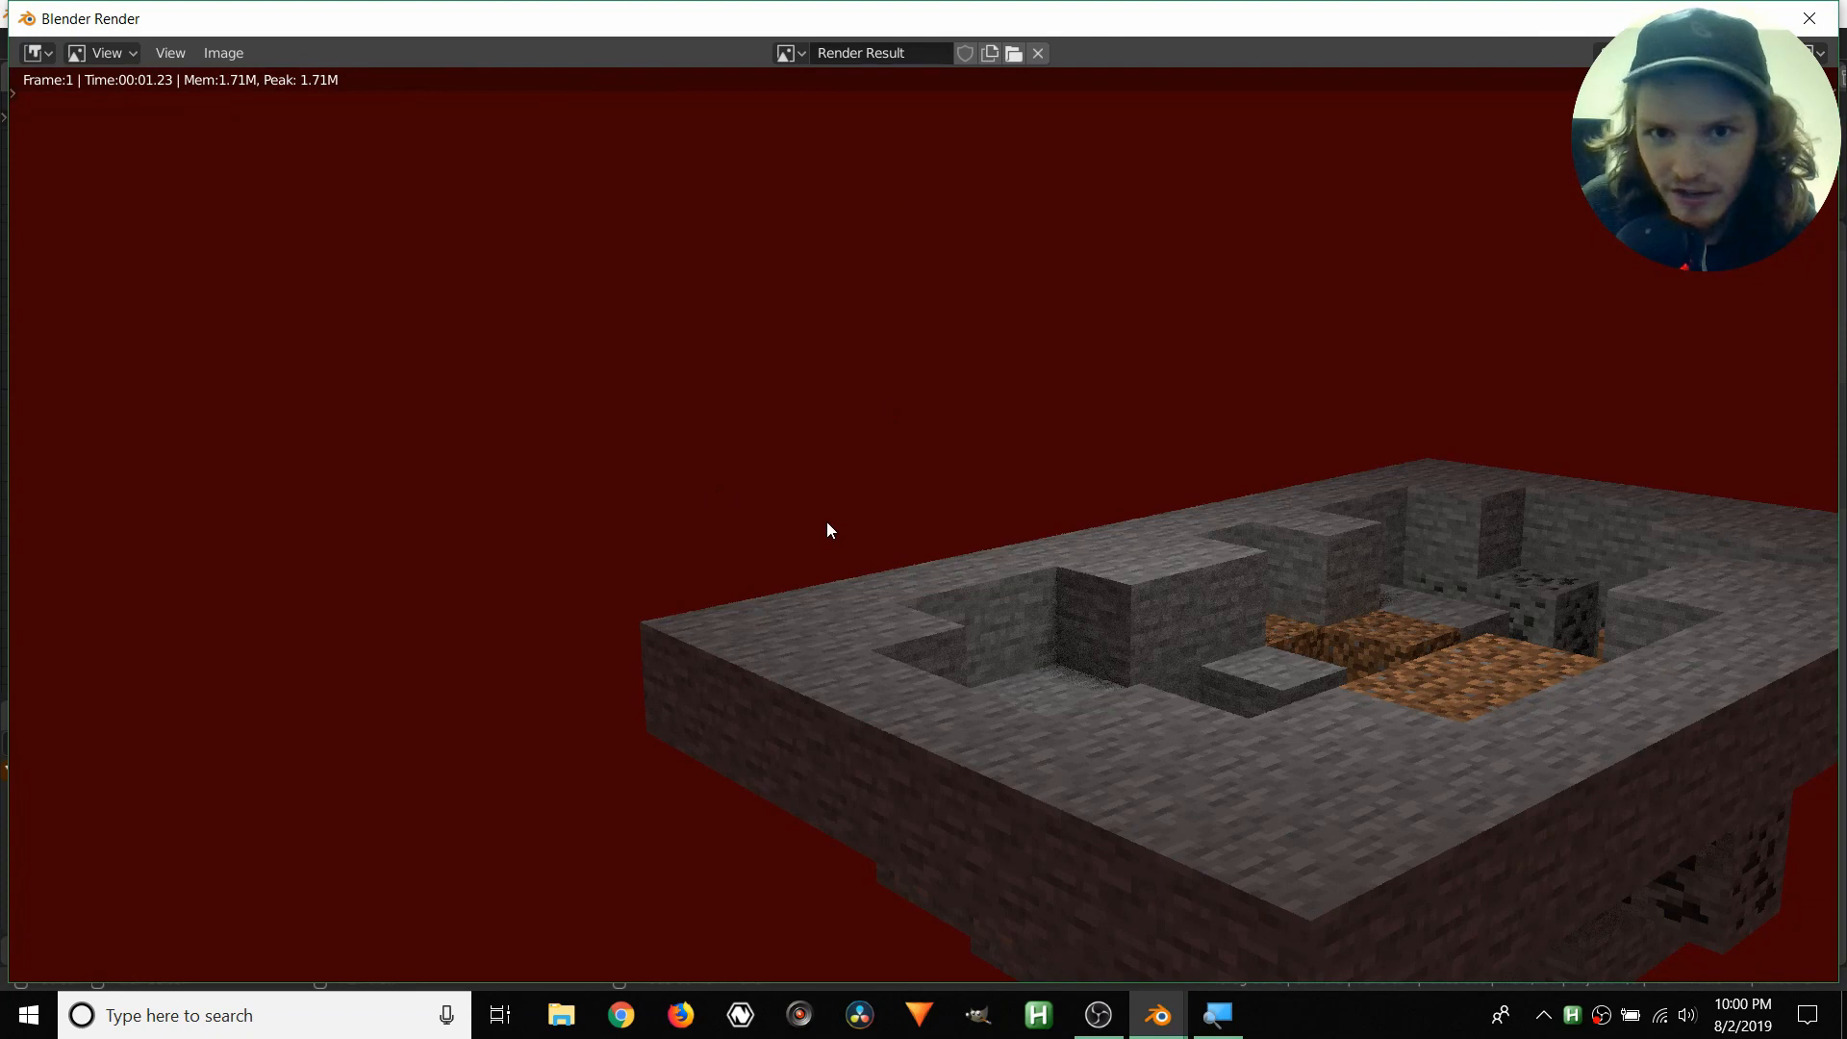
scroll(828, 521, "down", 2)
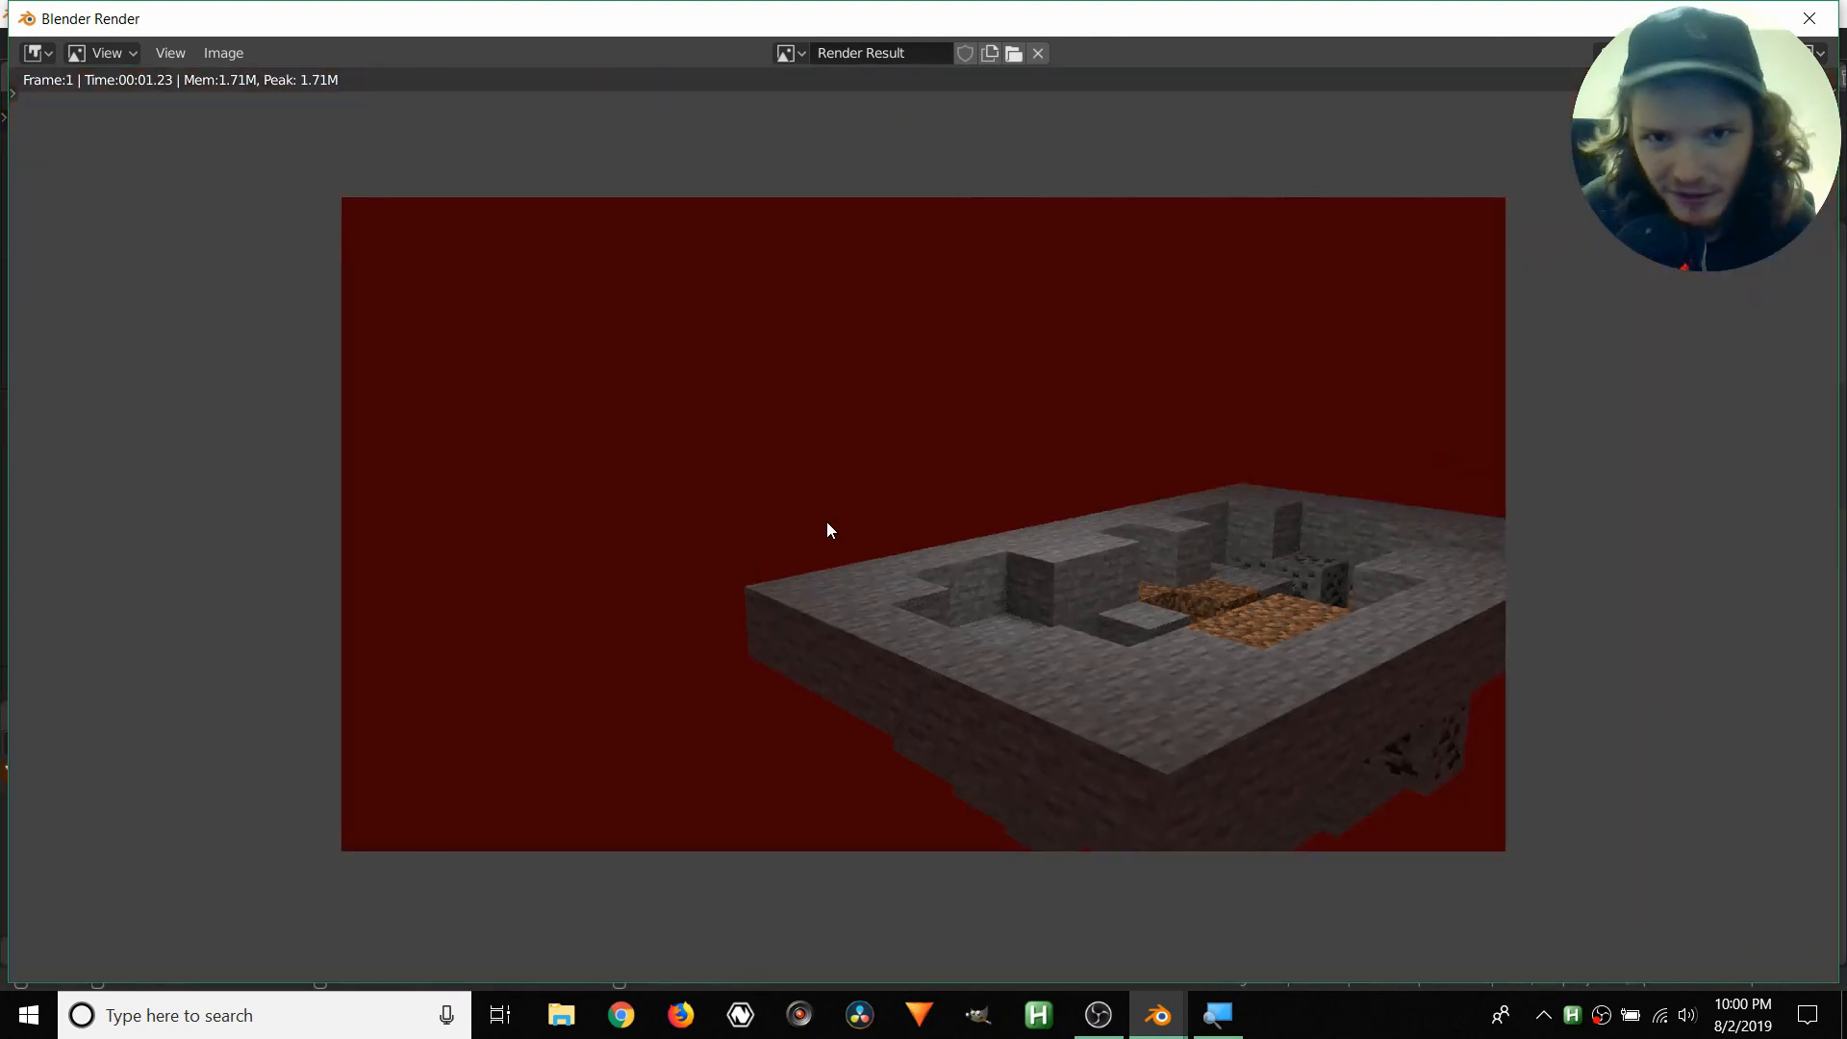
left_click(1812, 19)
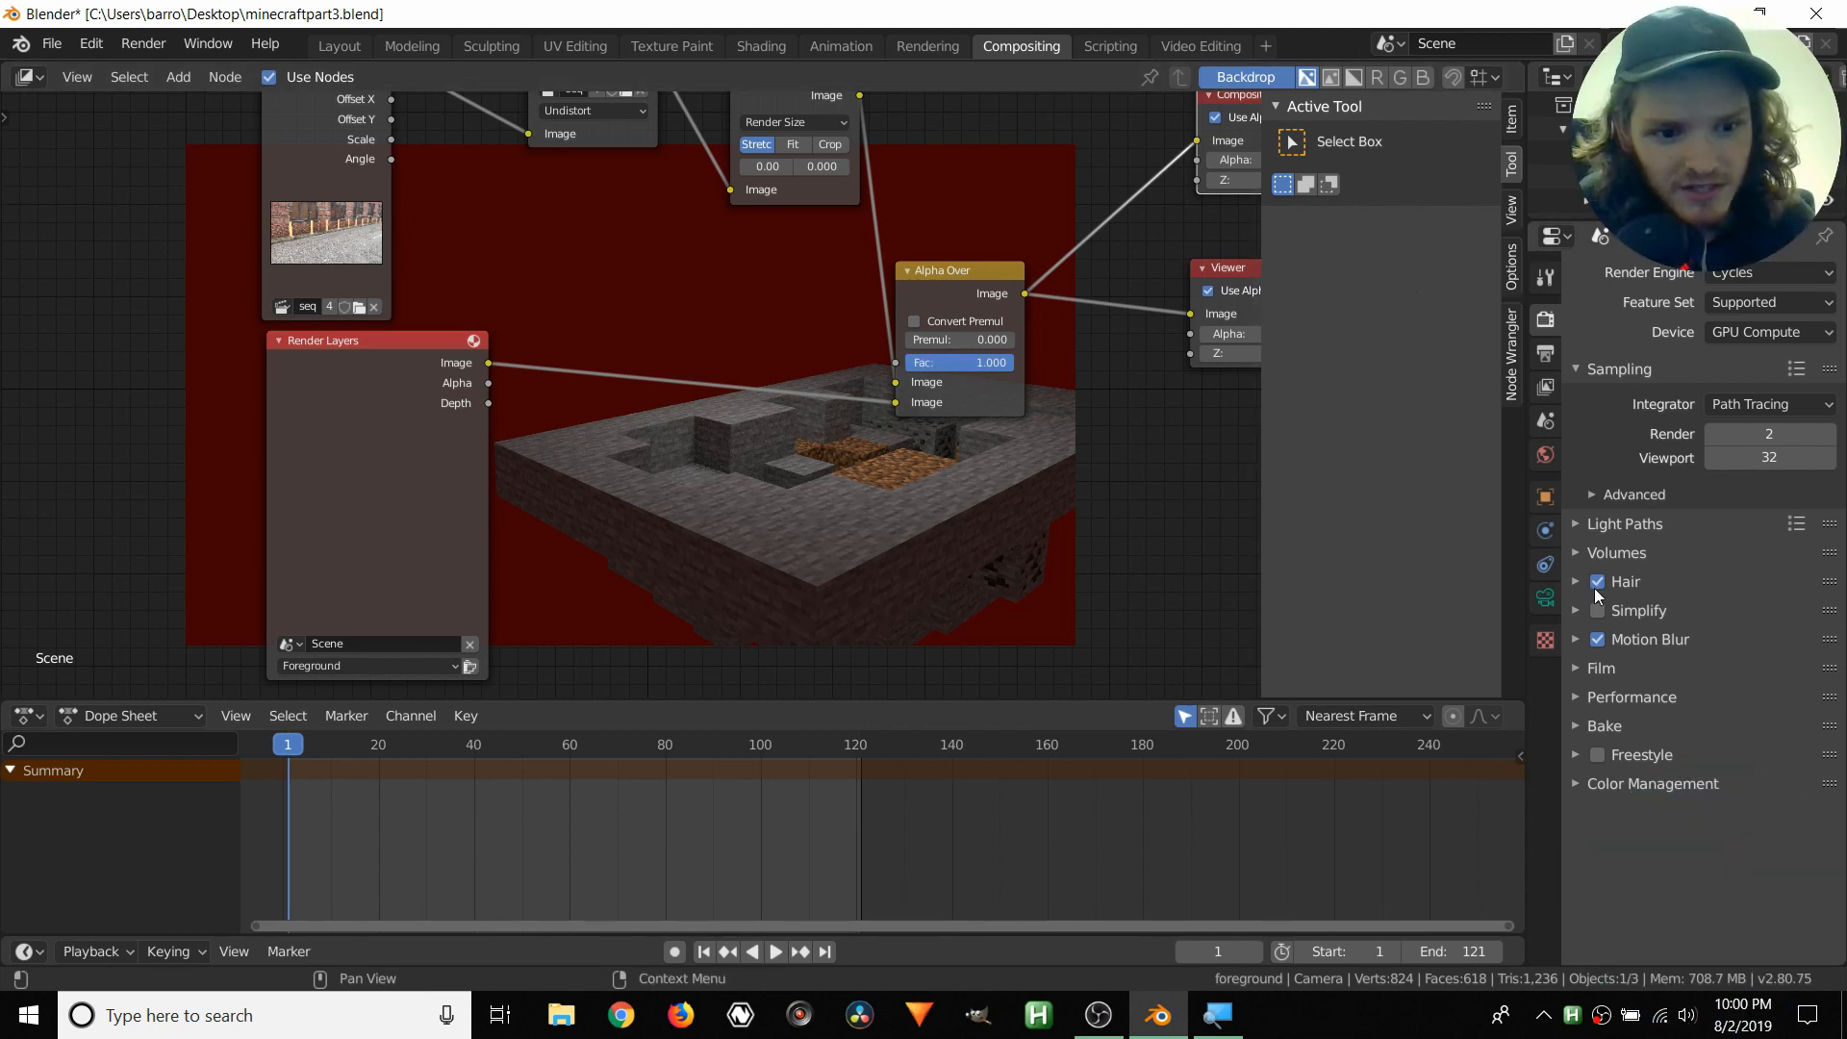
- Enable Transparent in the Film render settings
left_click(1588, 668)
scroll(1624, 695, "down", 1)
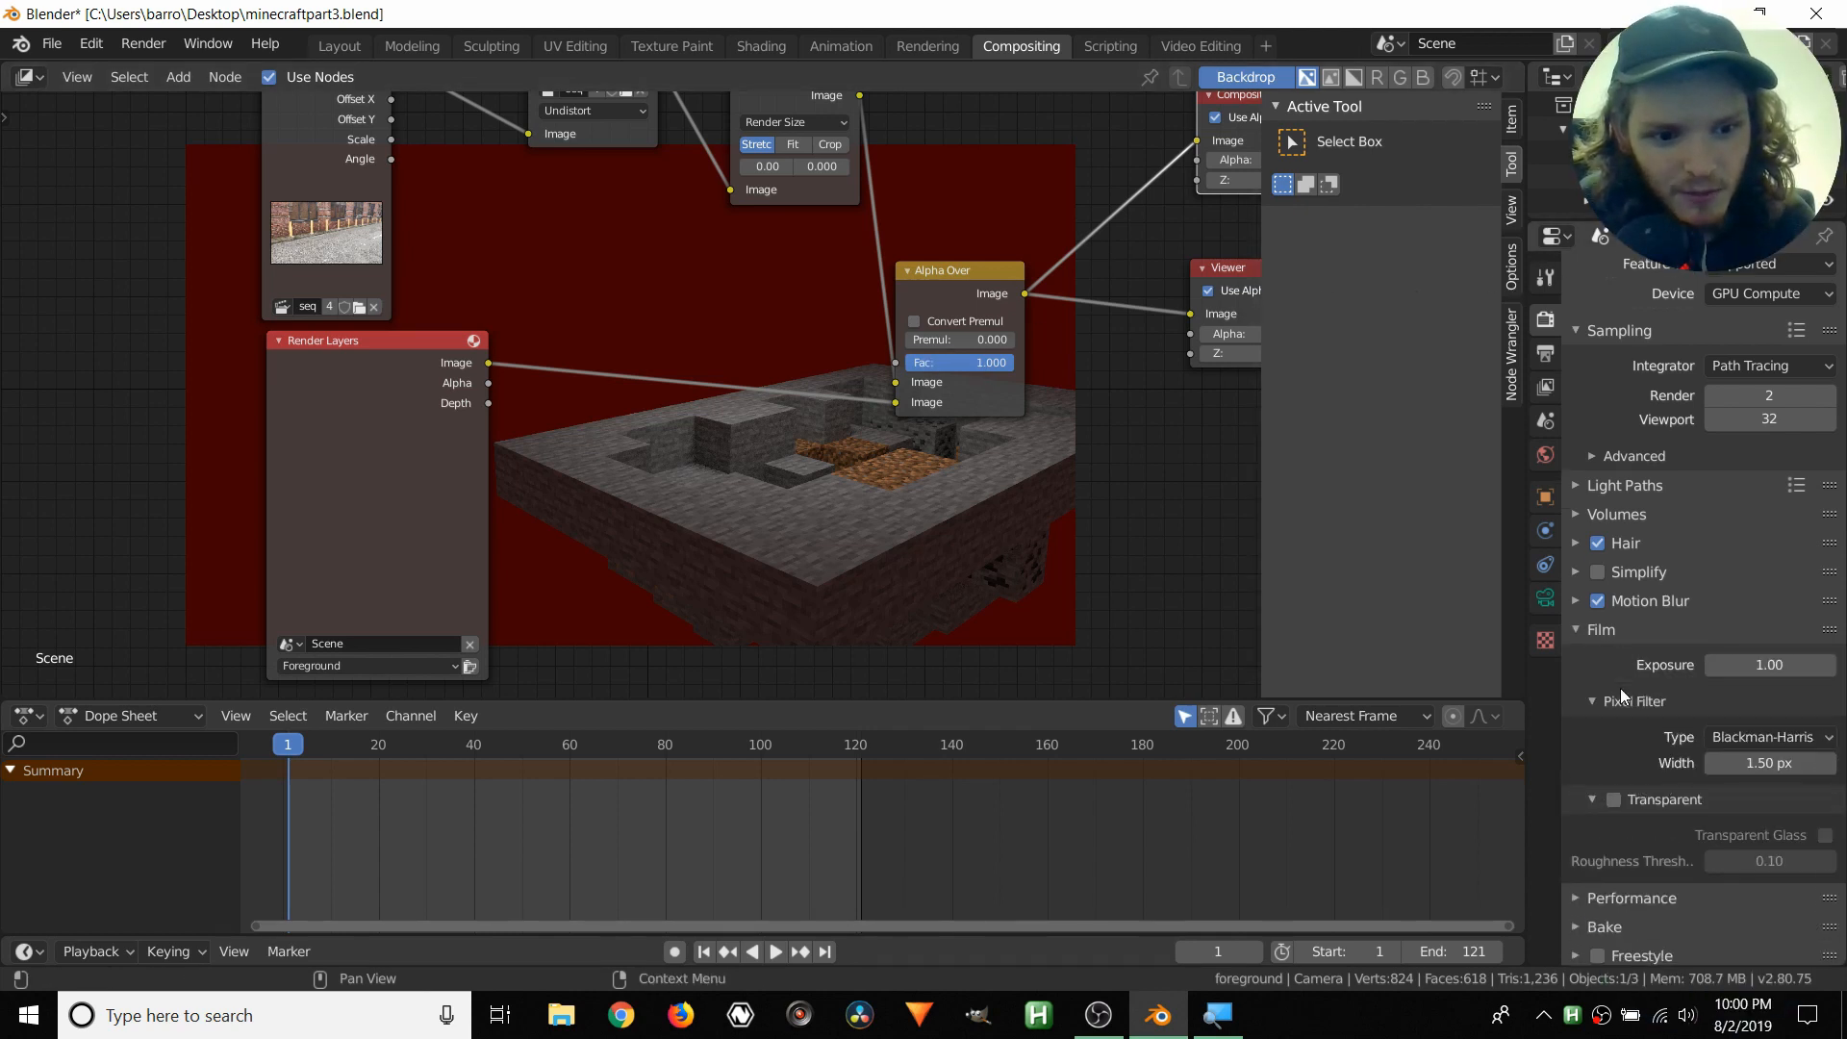
left_click(1615, 801)
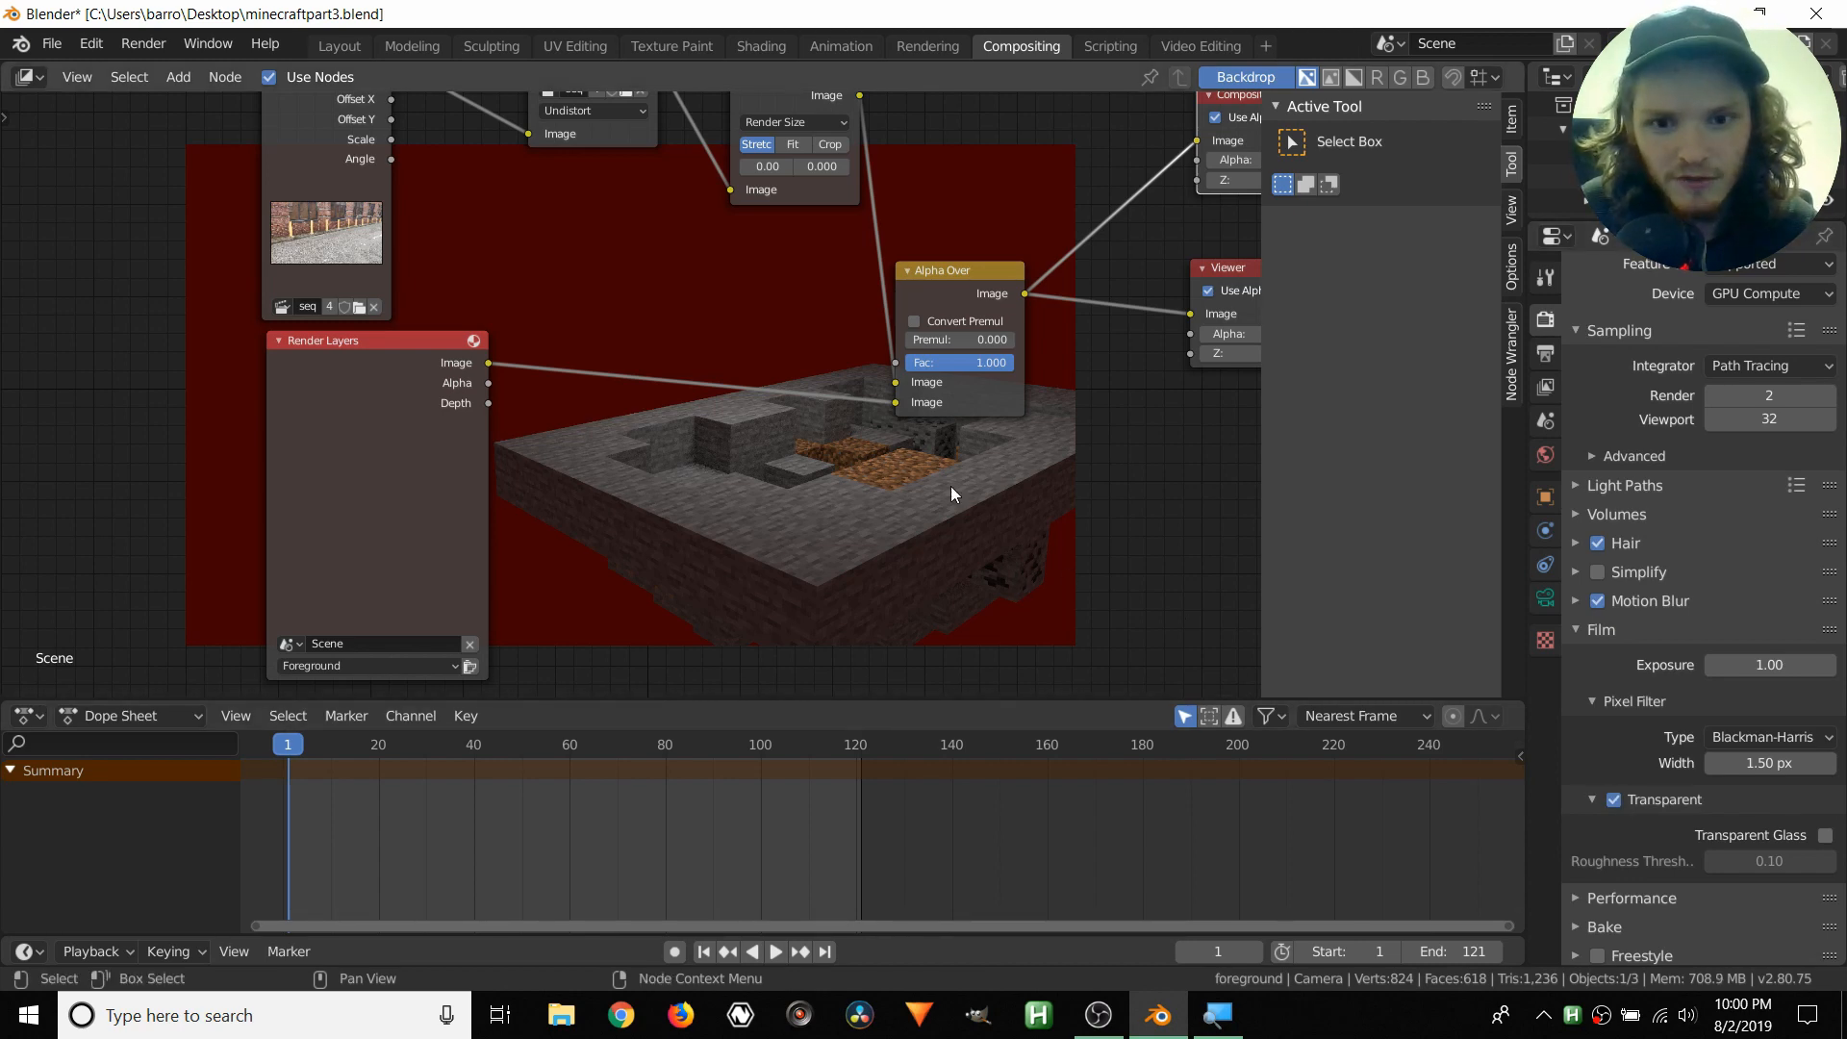
- Render the frame with the transparent film, examine the composite and the footage borders up close, and close the render window
key("F12")
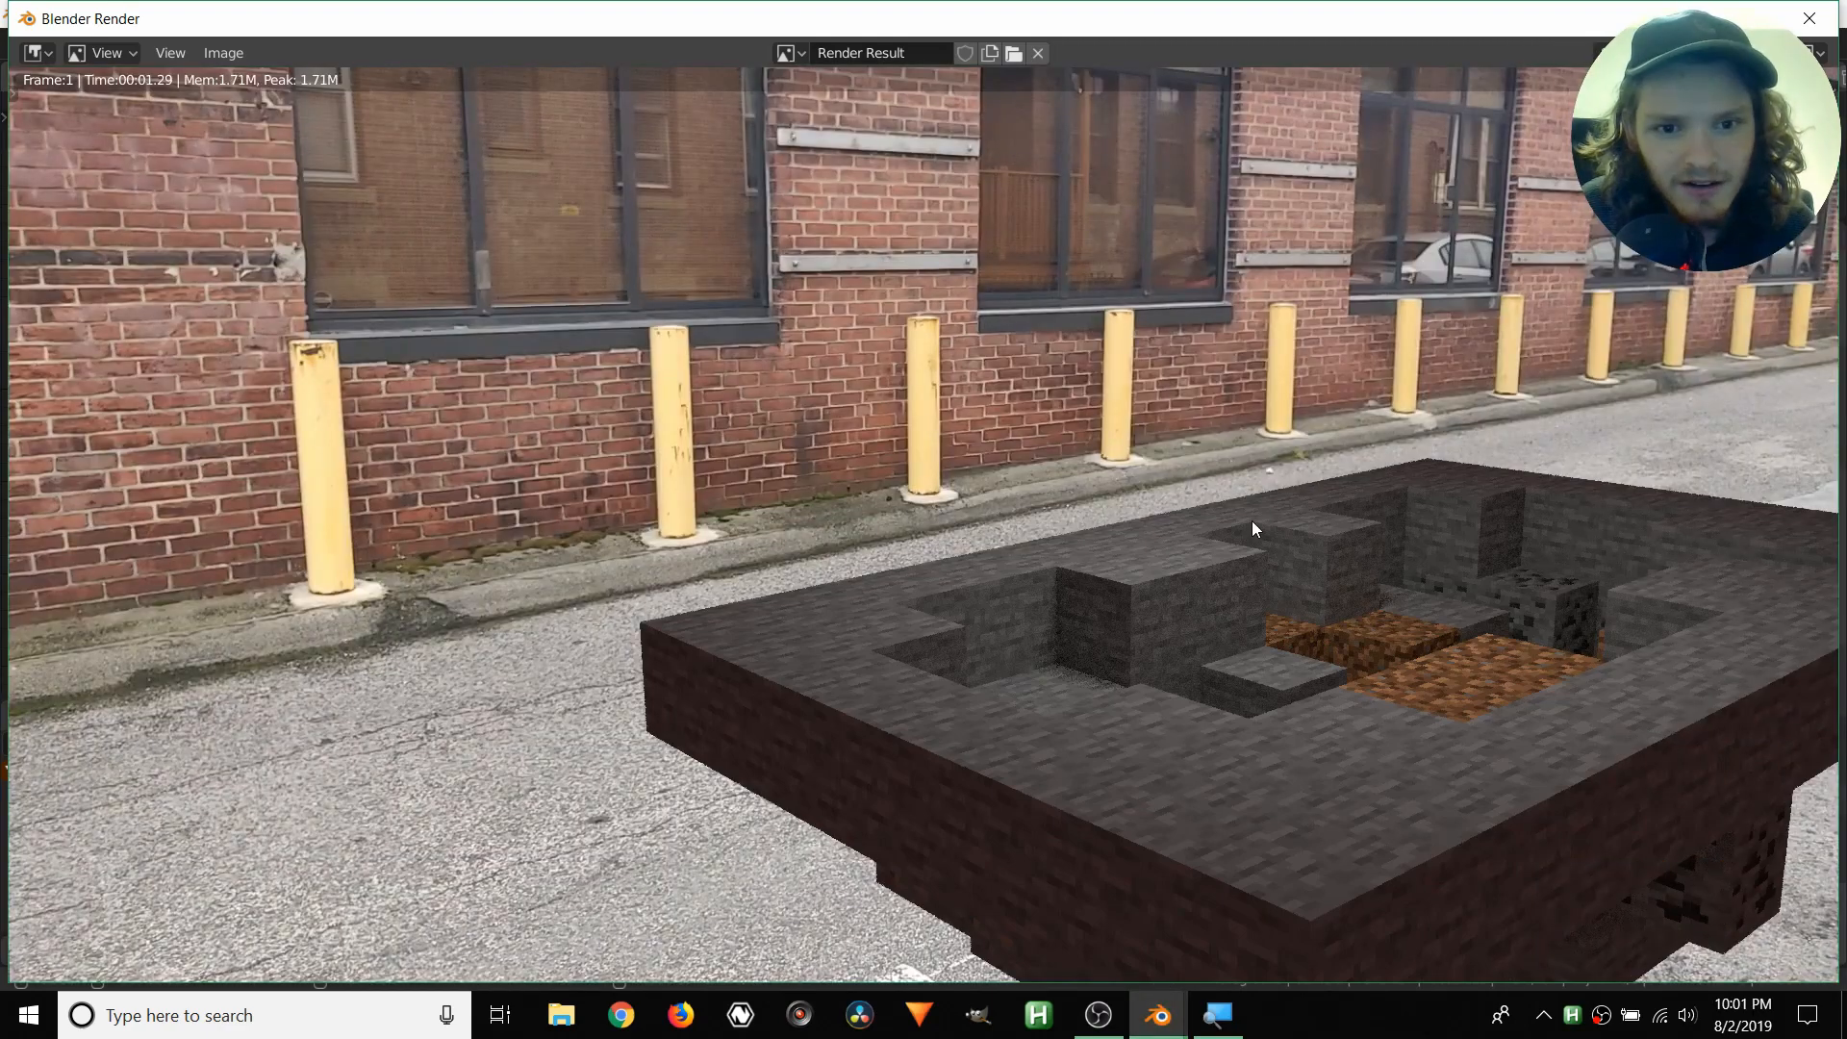
scroll(914, 470, "down", 2)
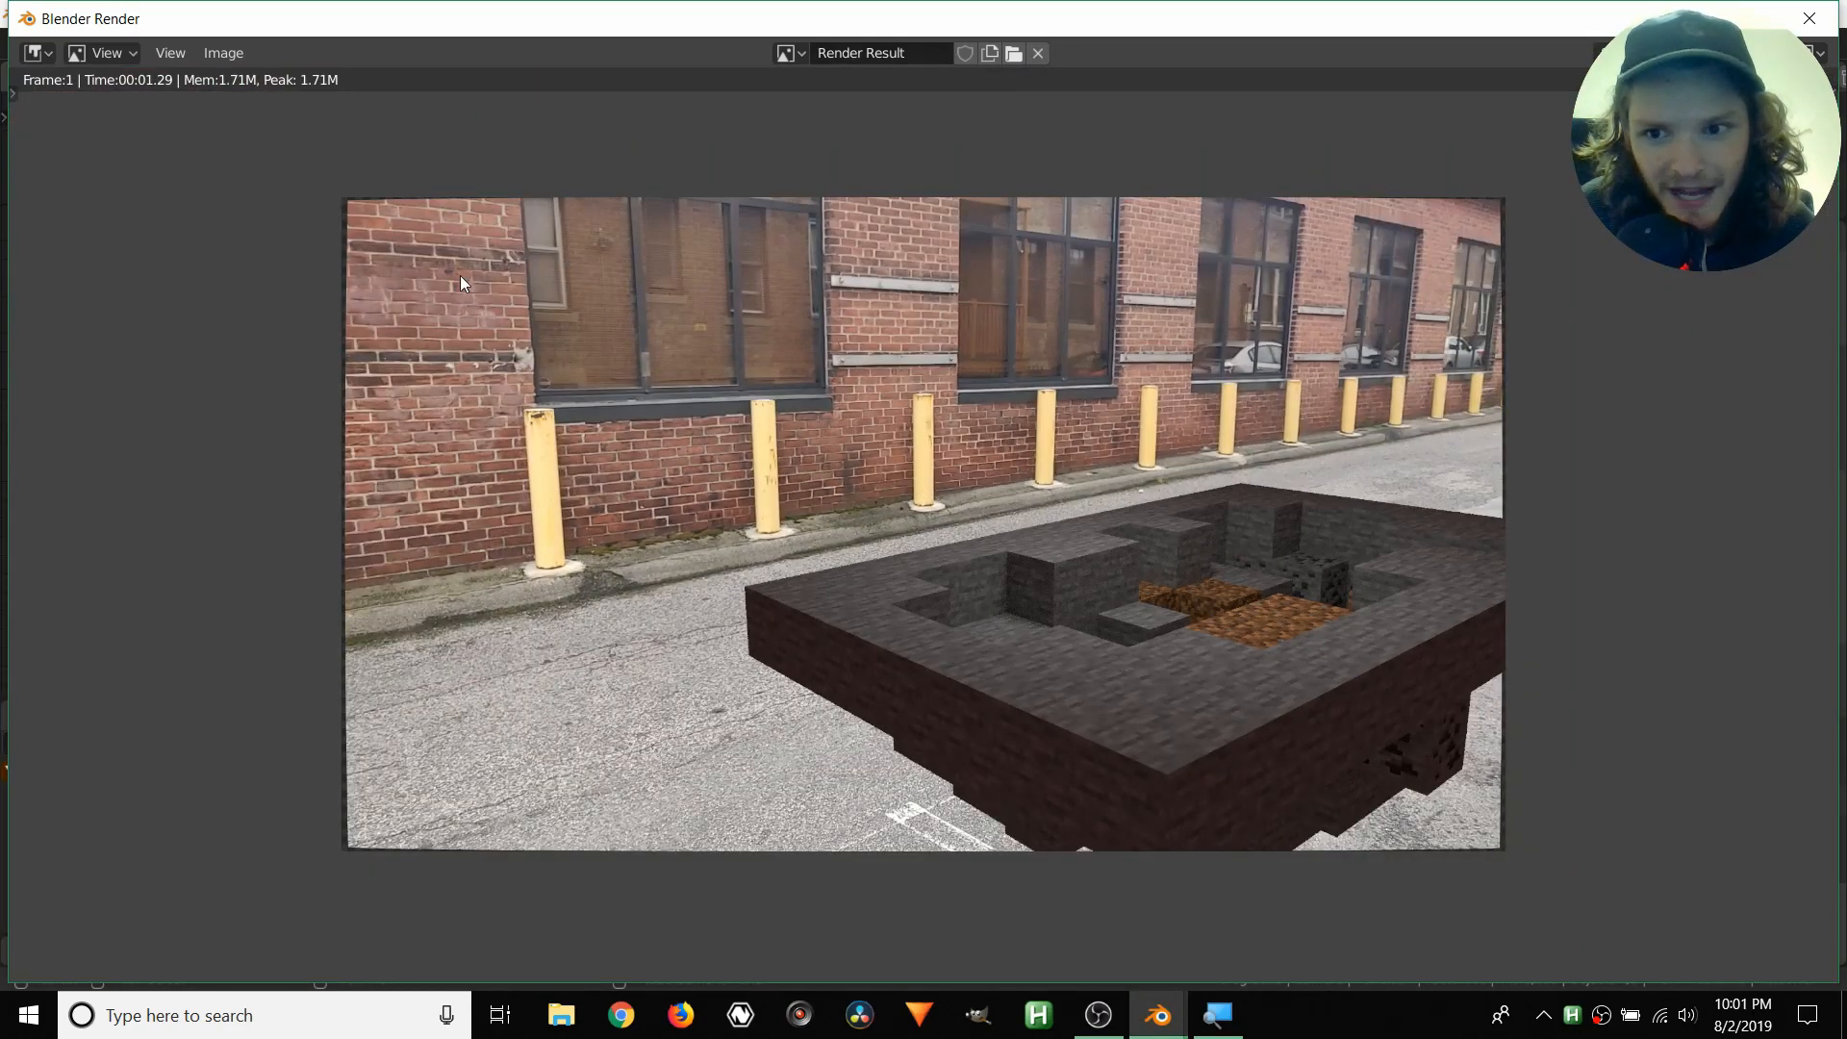
middle_click_drag(460, 276, 634, 296)
scroll(861, 548, "up", 3)
middle_click_drag(861, 548, 938, 674)
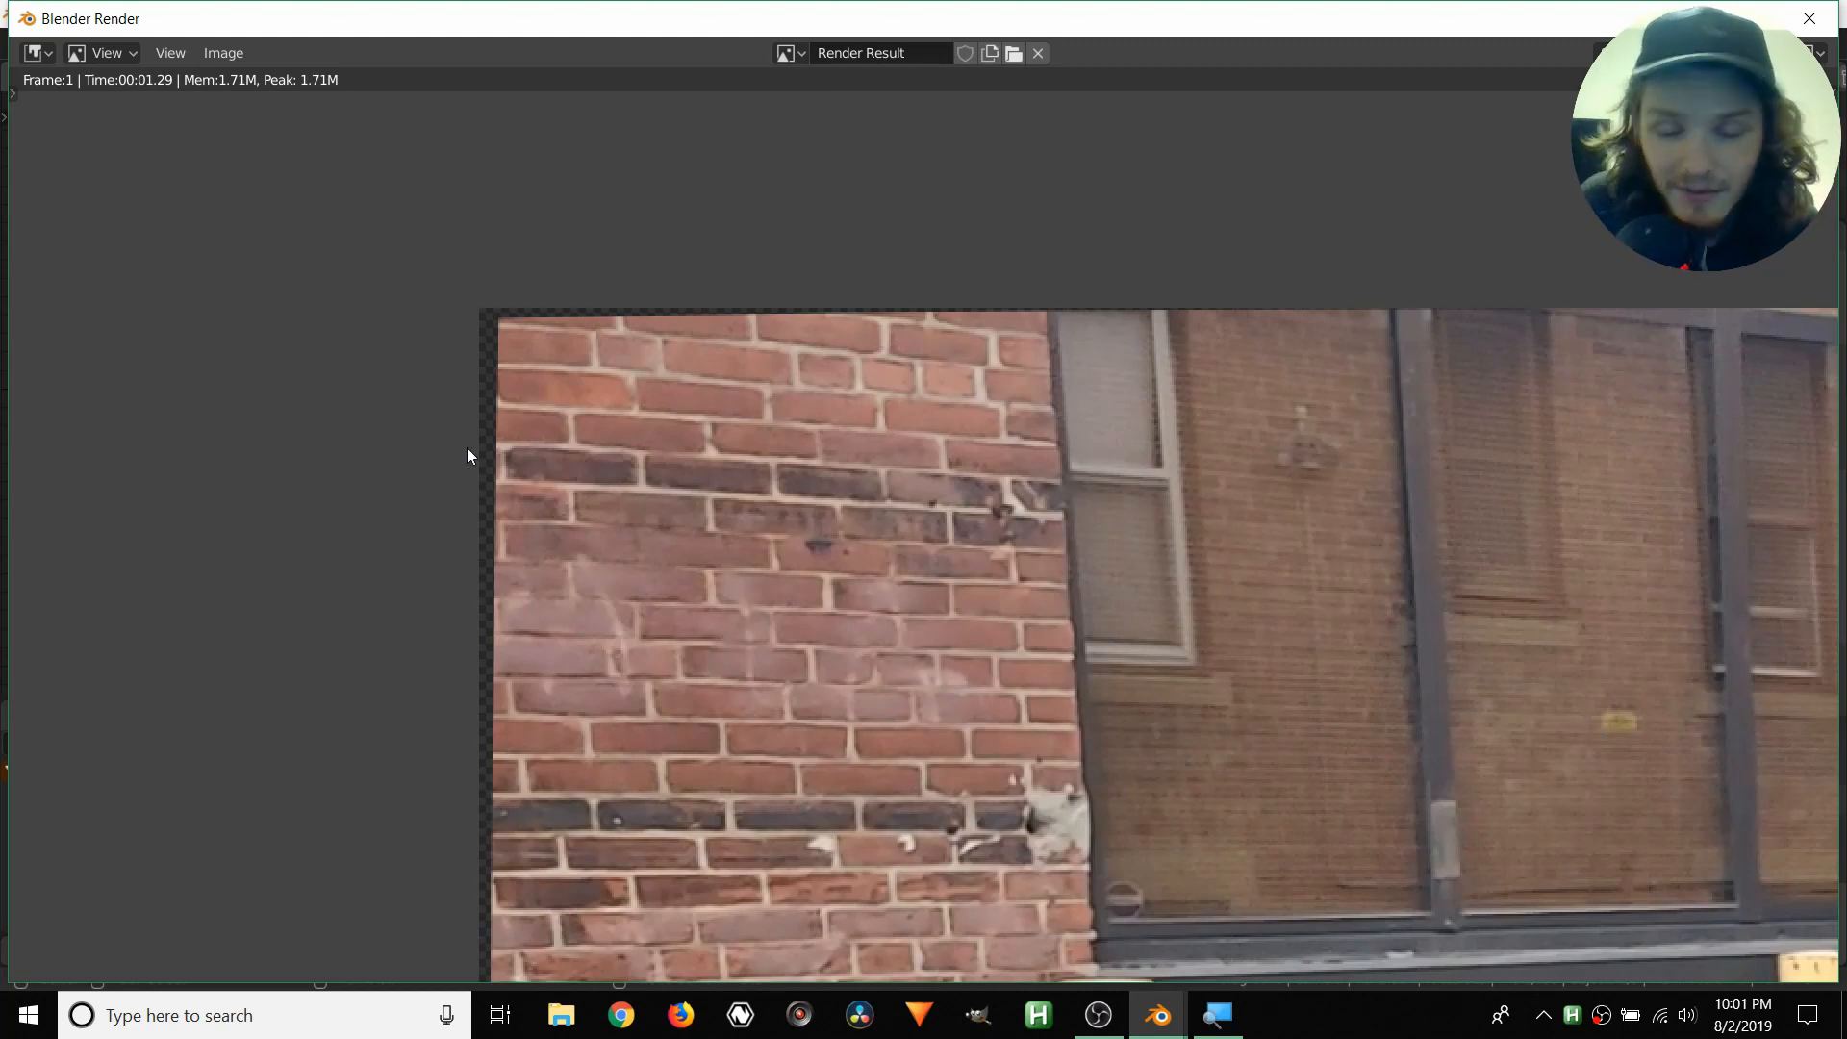
scroll(502, 412, "down", 7)
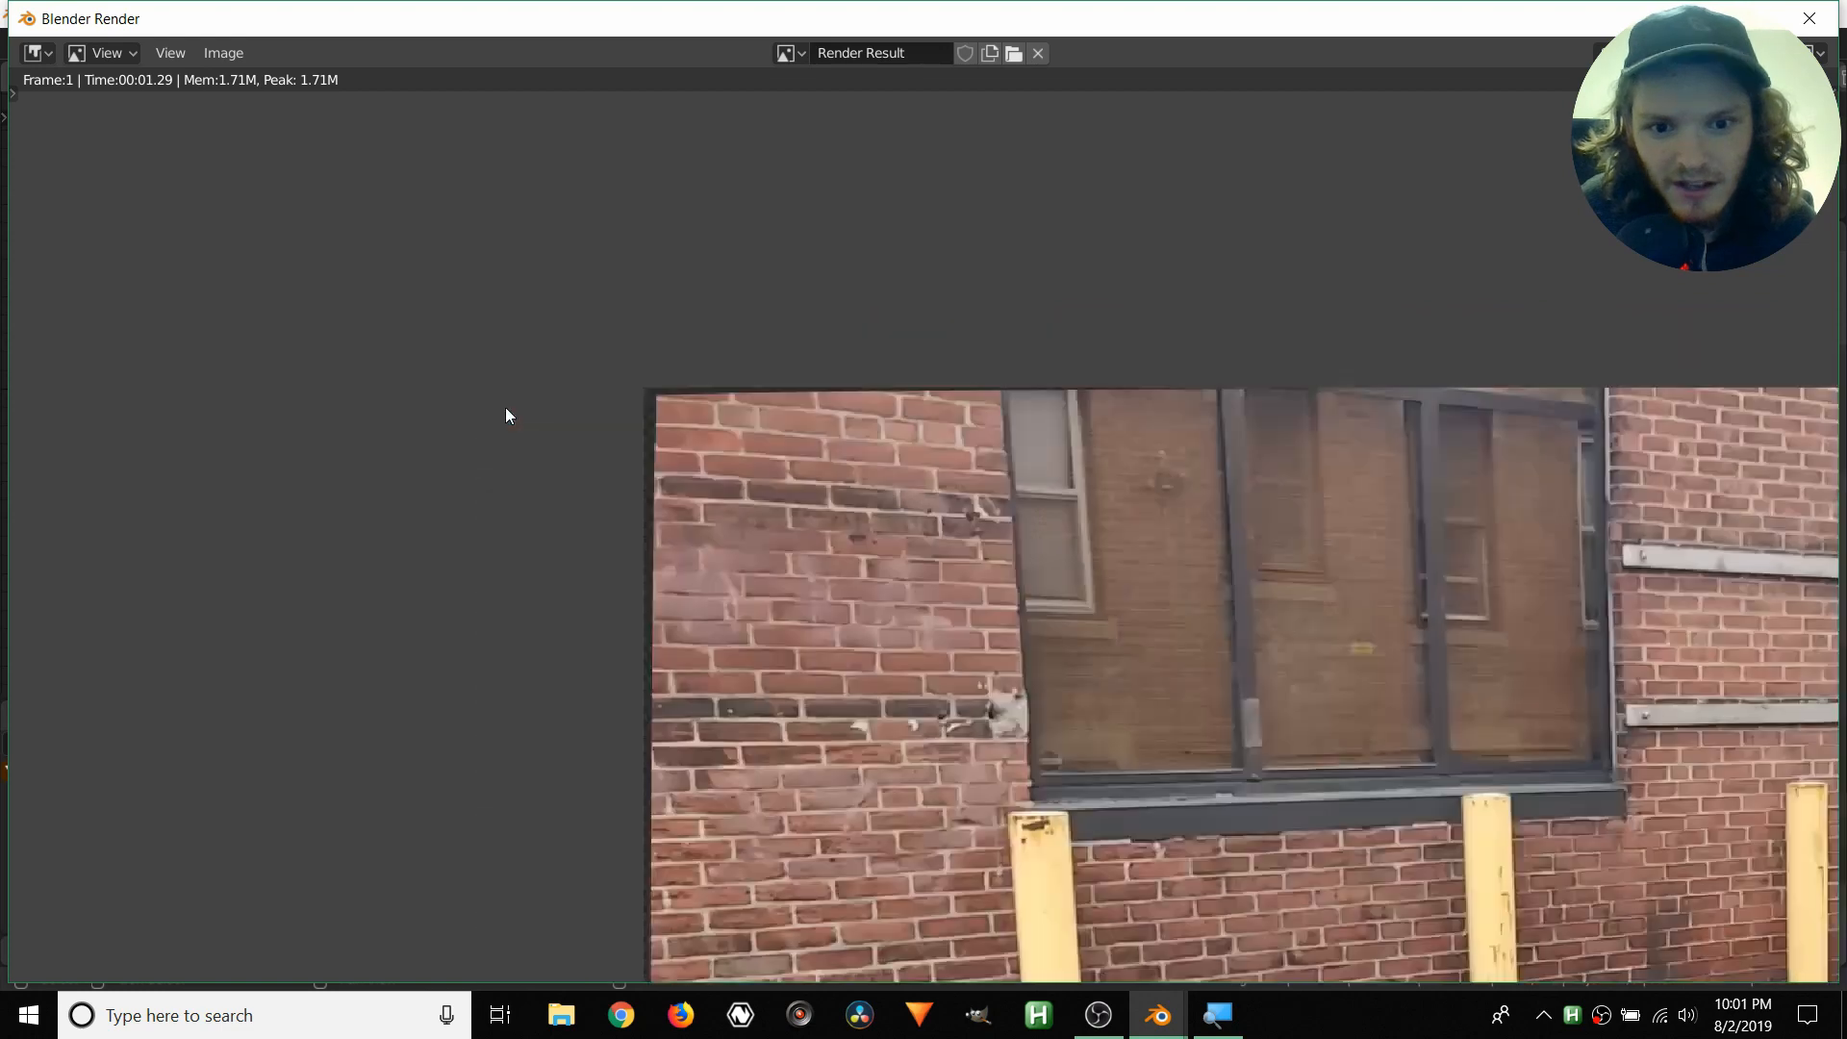
middle_click_drag(1366, 736, 1117, 624)
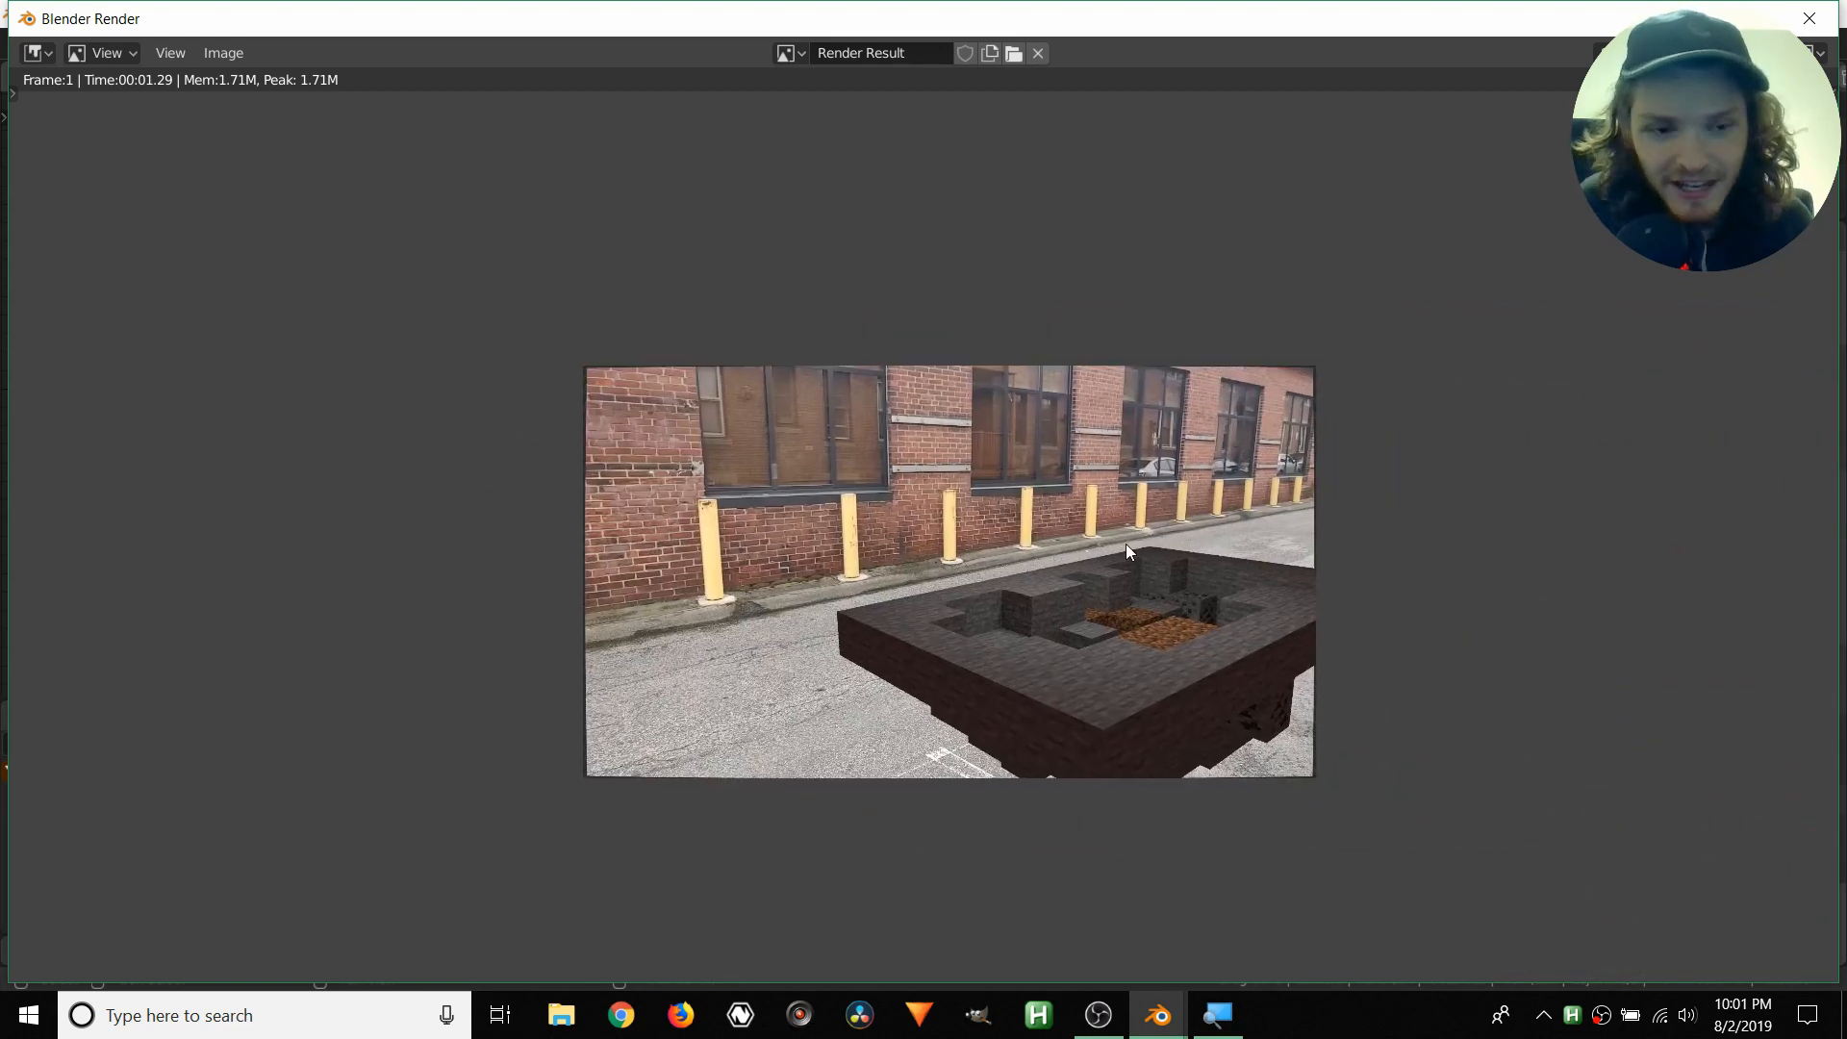
left_click(1810, 18)
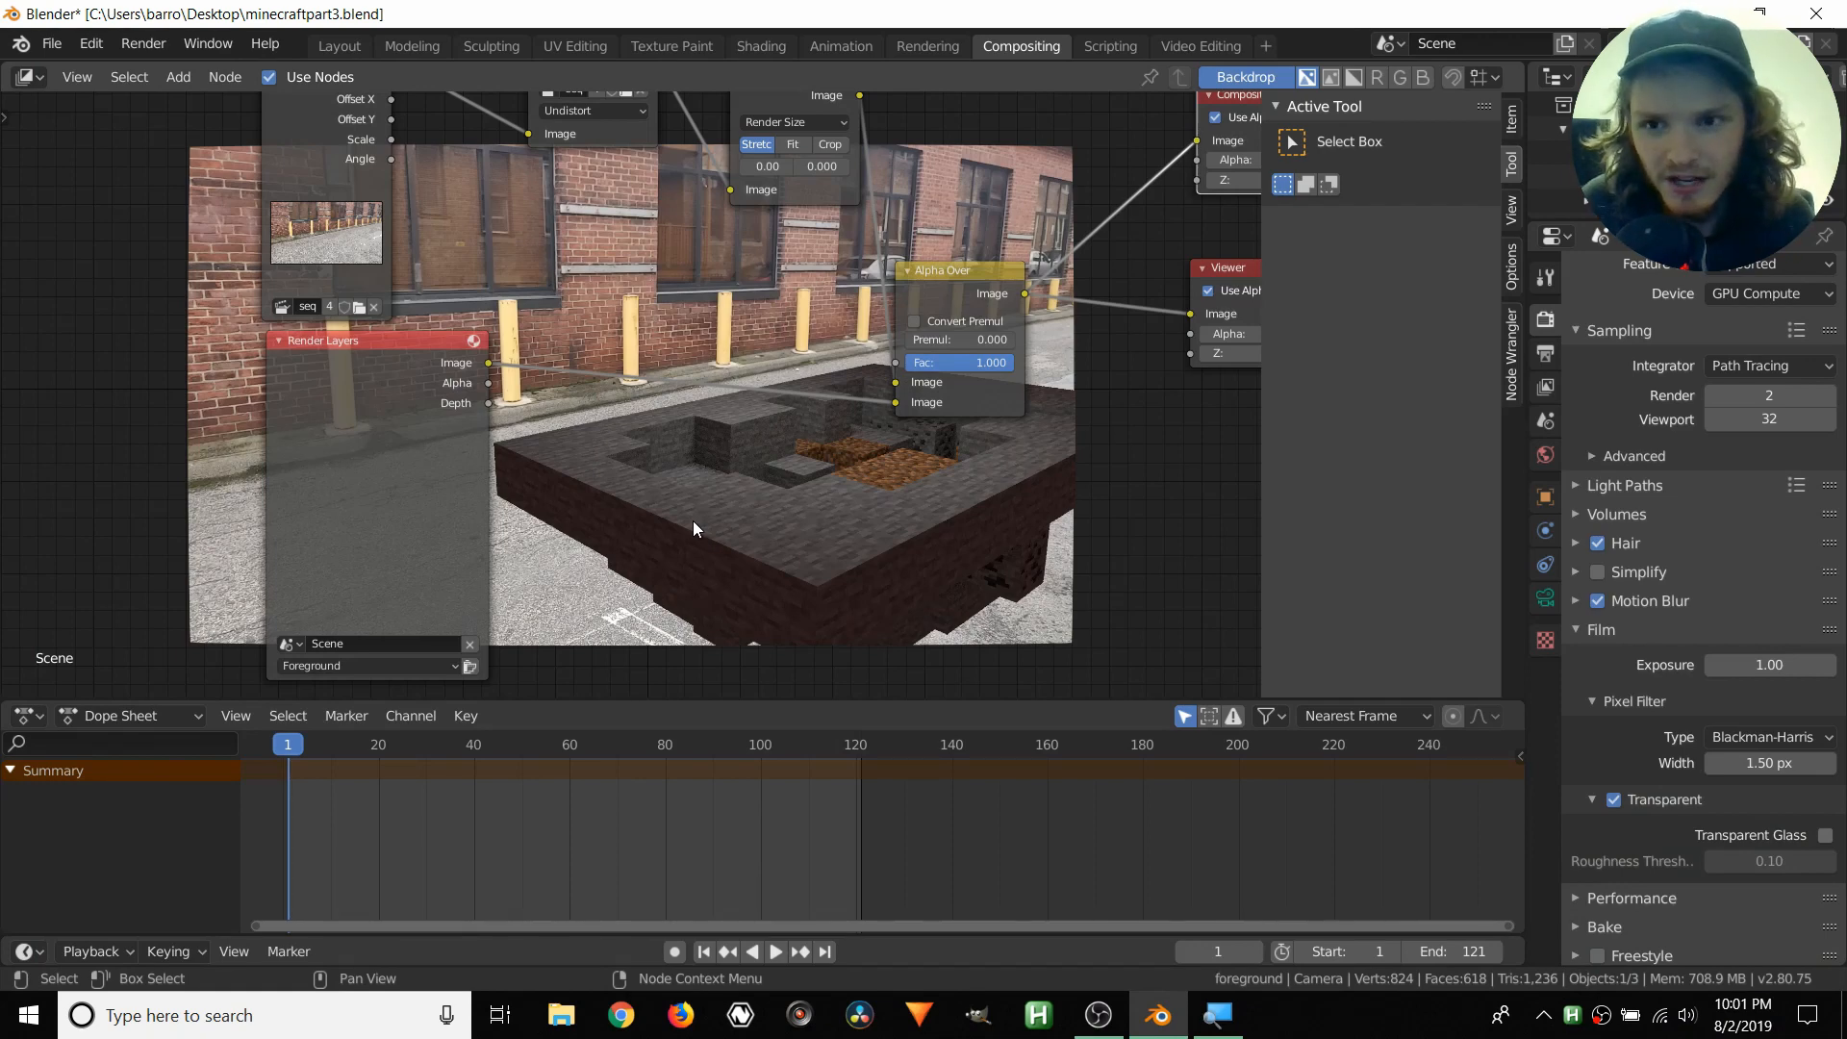
- In the Layout workspace, play the animation through the camera to about frame 43 to check the crater's tracking
left_click(339, 46)
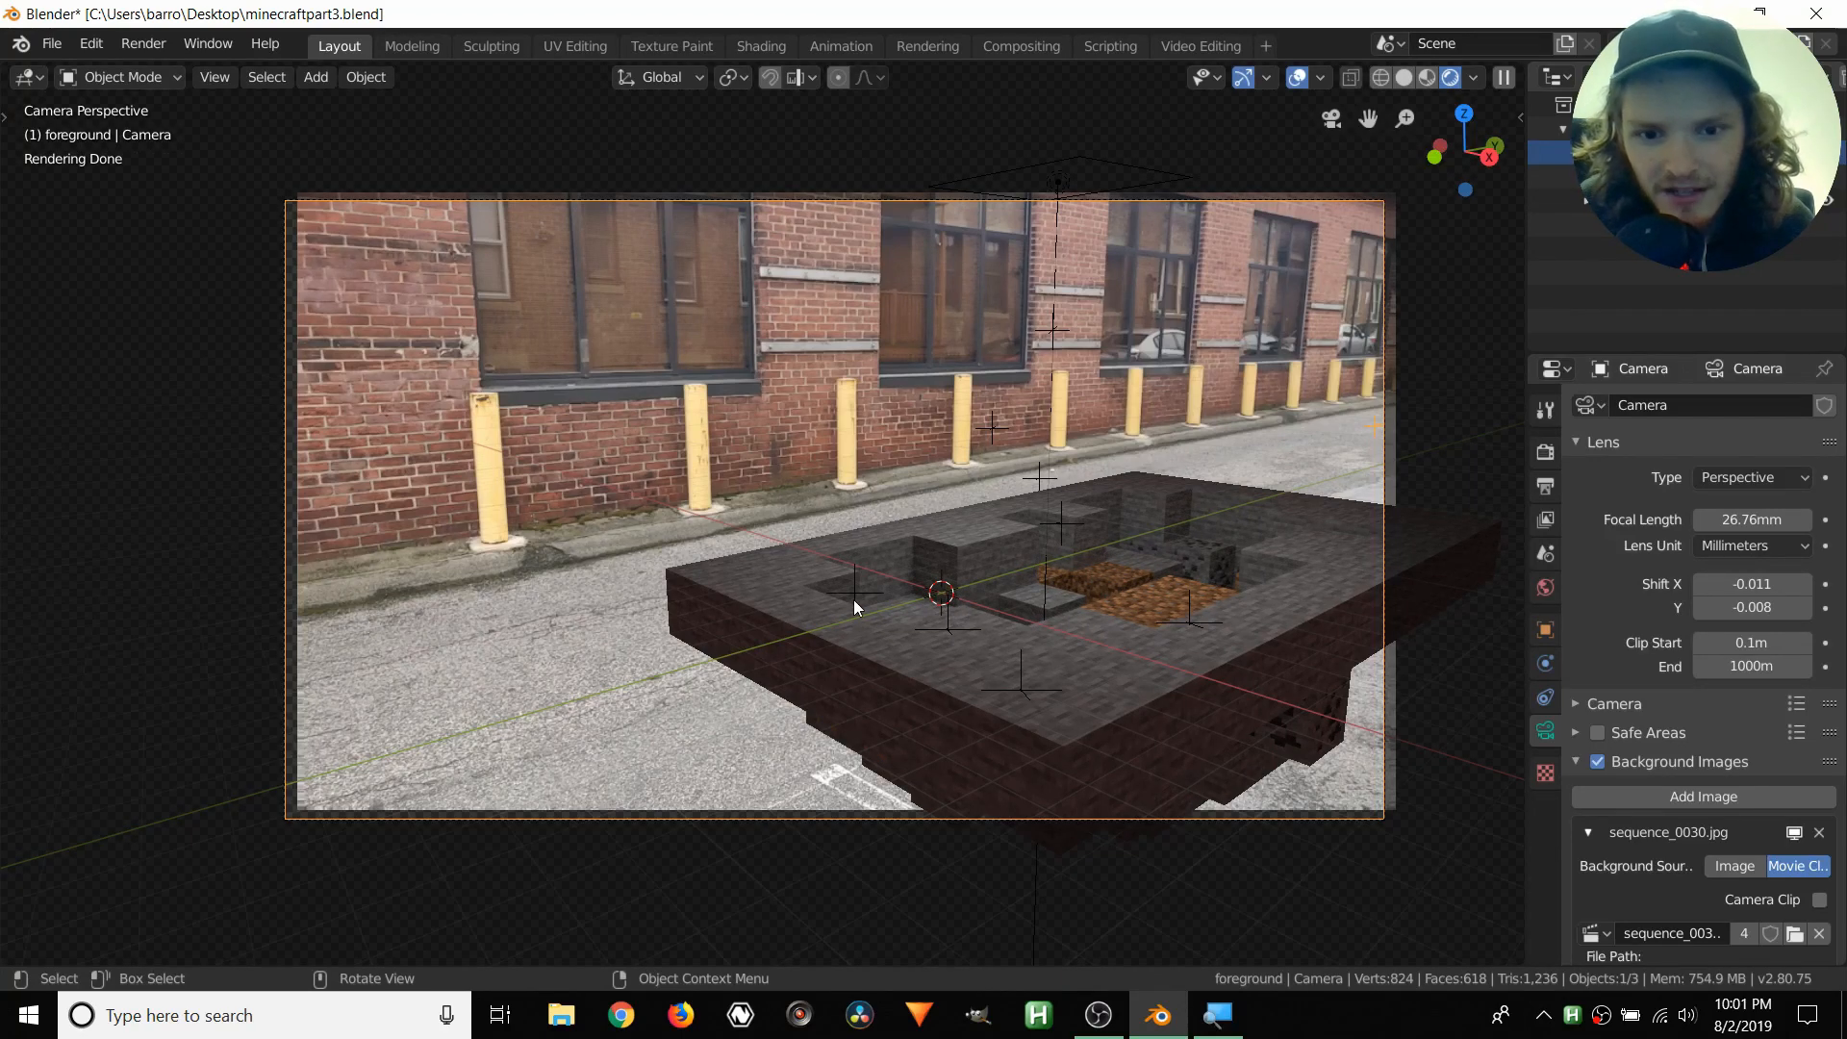
key("space")
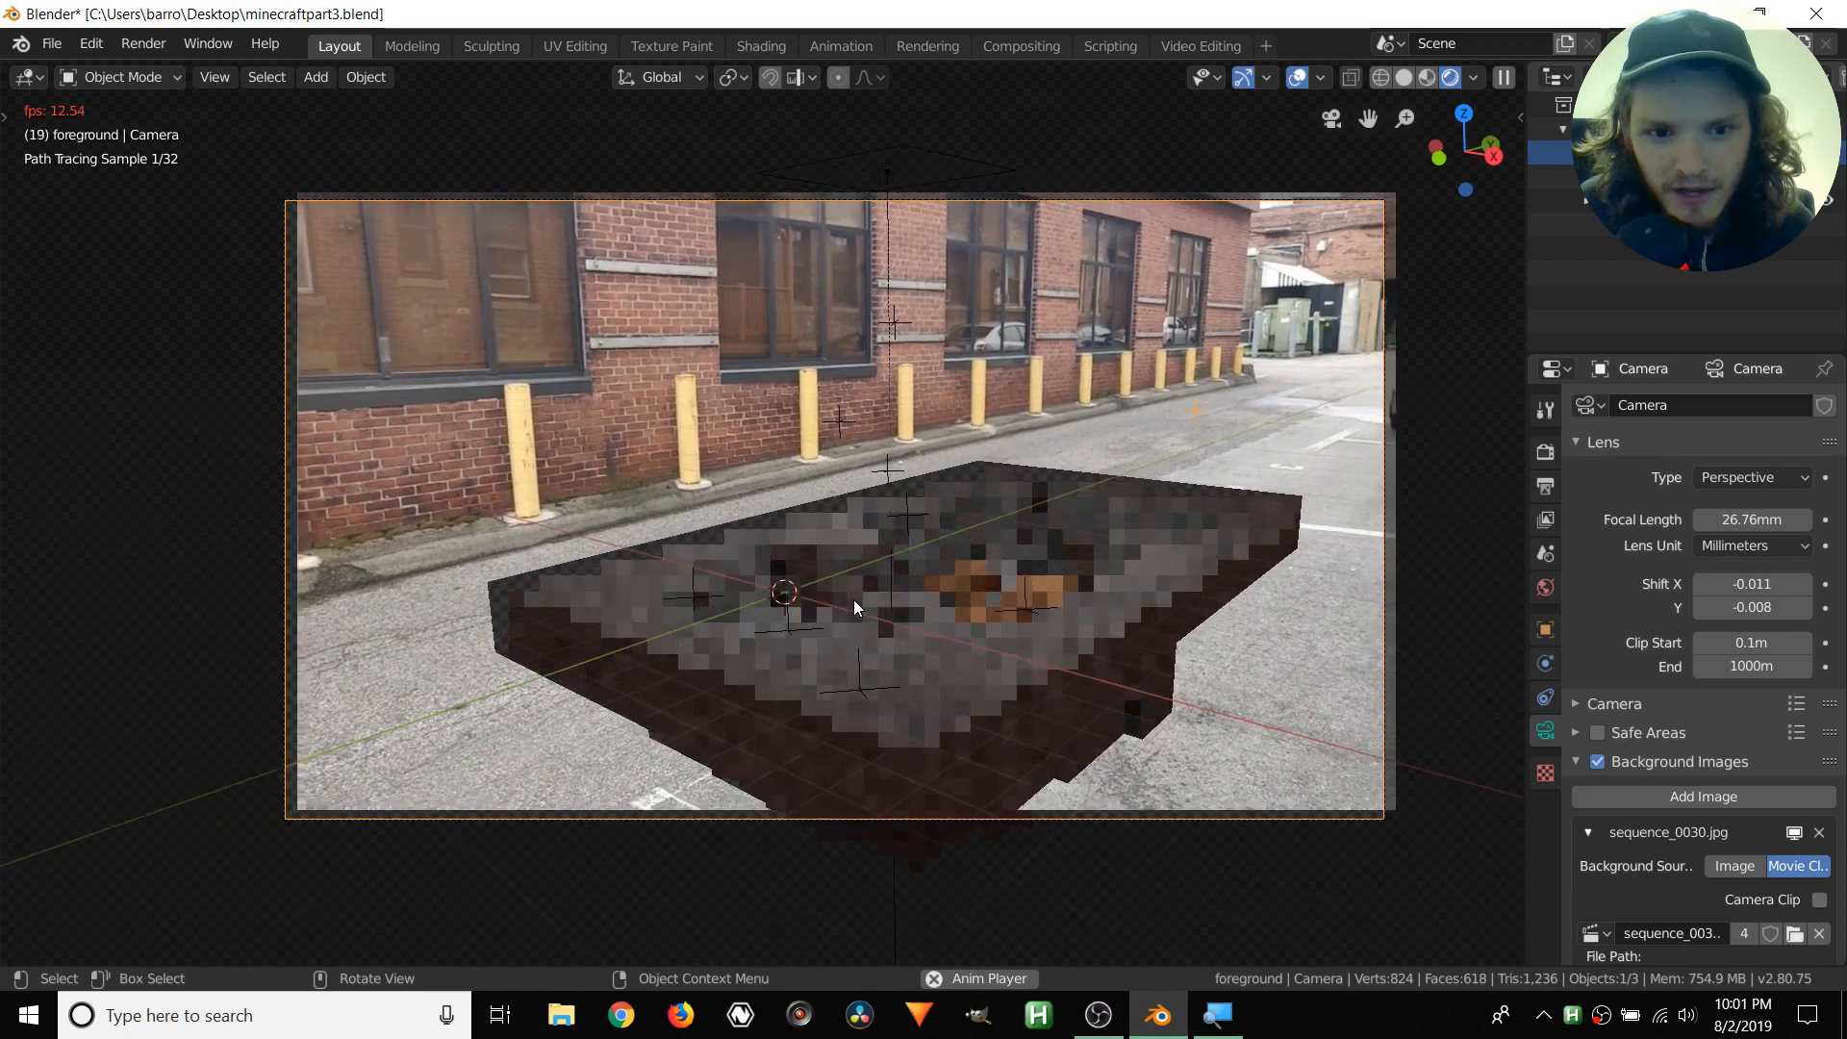
key("space")
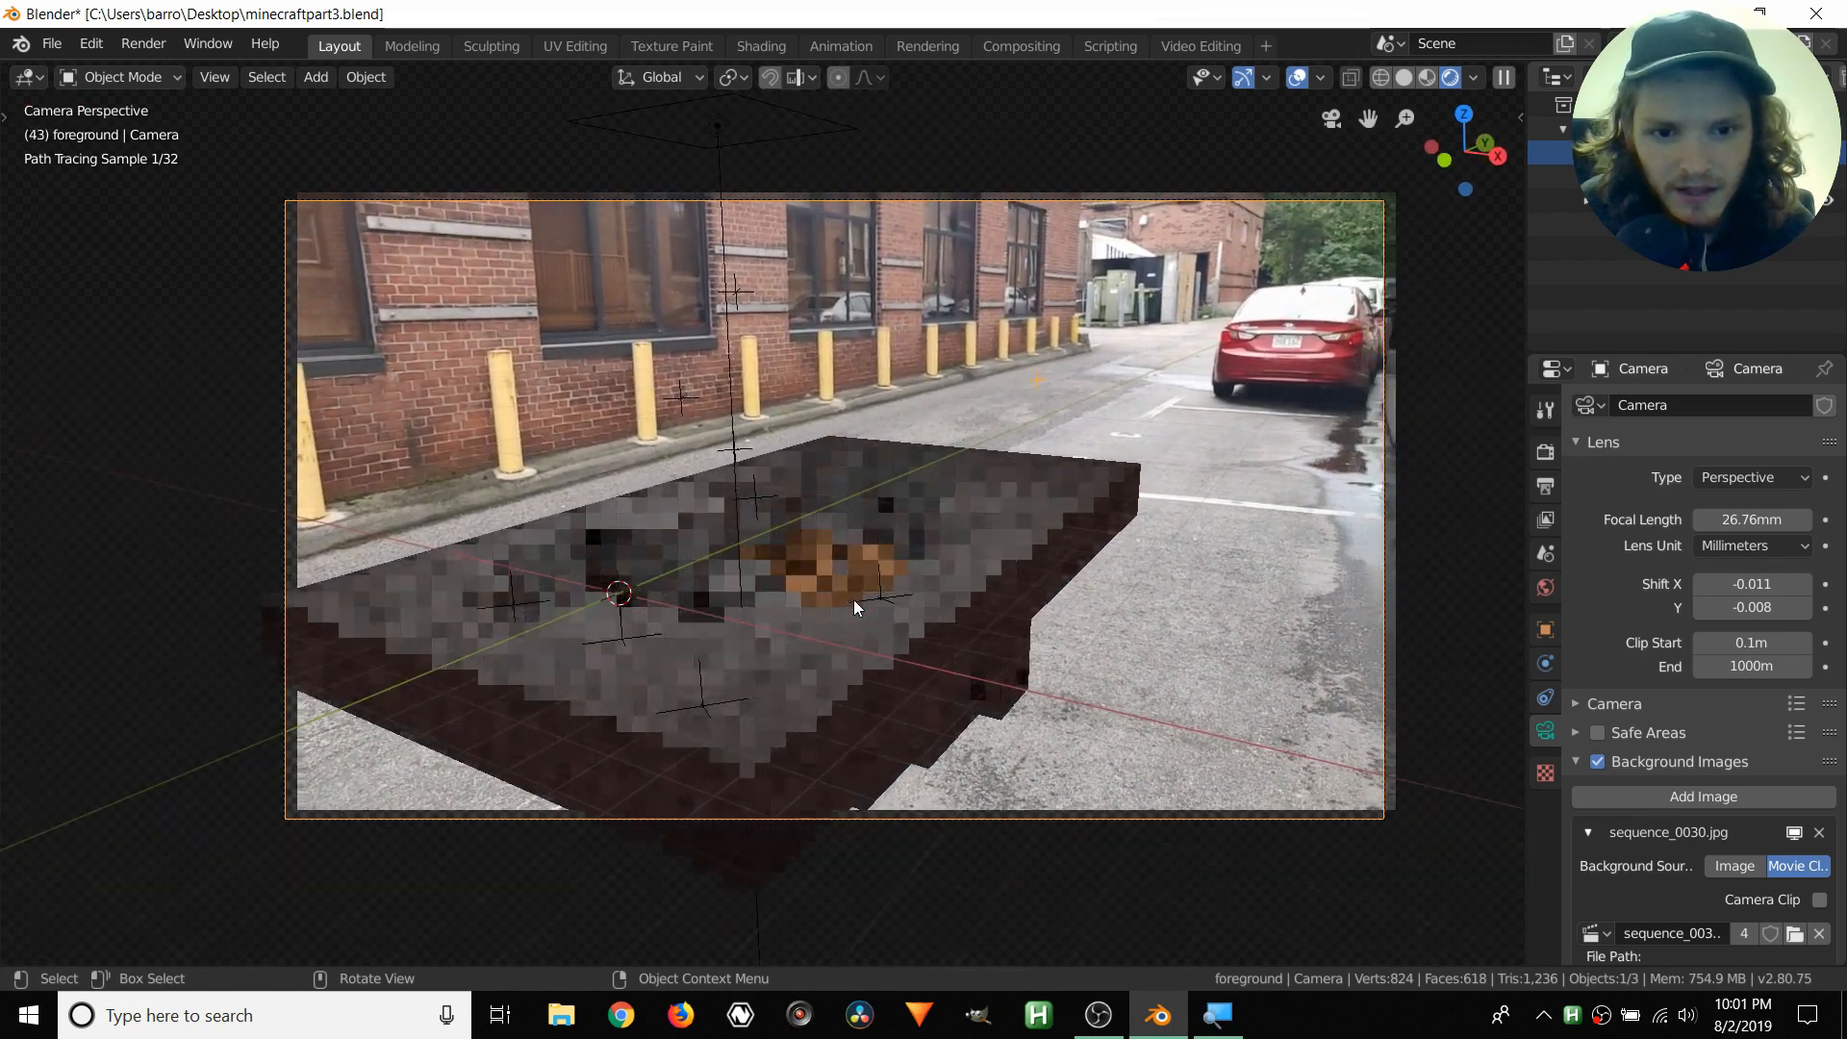
- Select the crater and move it about -11.5 m along the global Y axis, toward the camera
scroll(1159, 493, "up", 3)
left_click(1193, 454)
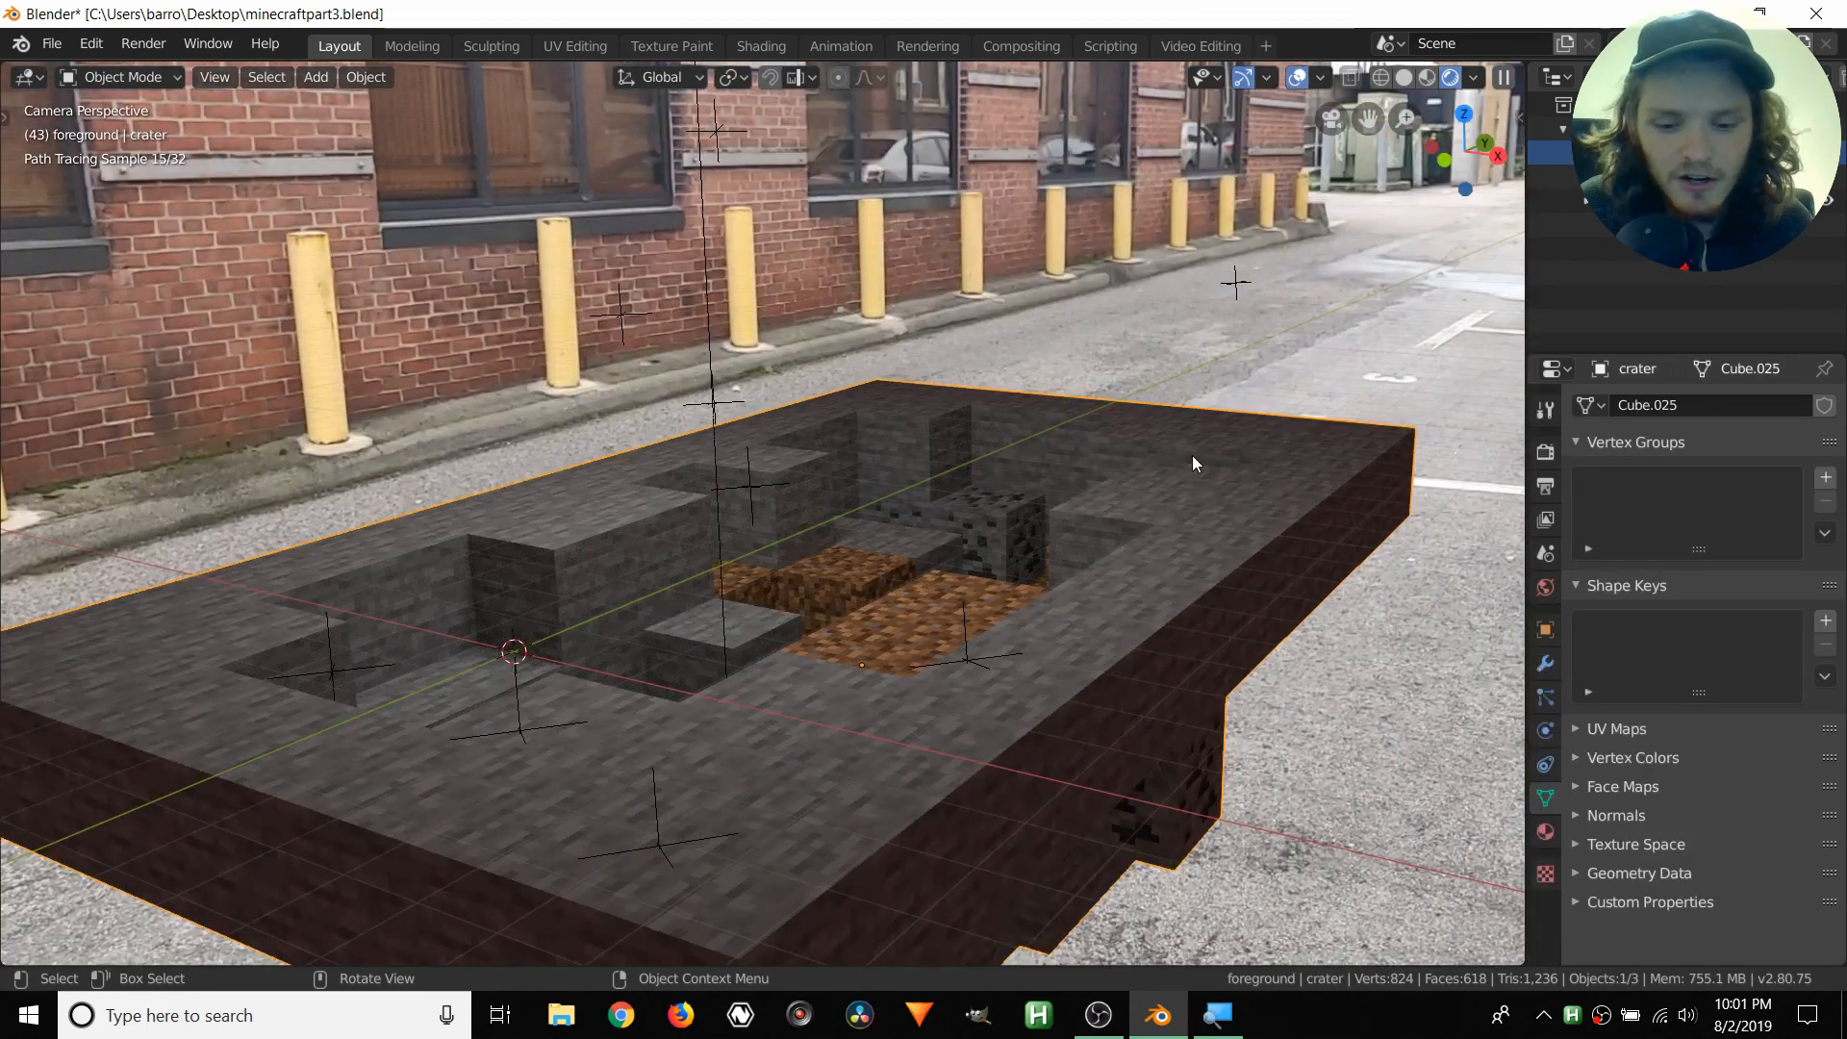
key("g")
key("y")
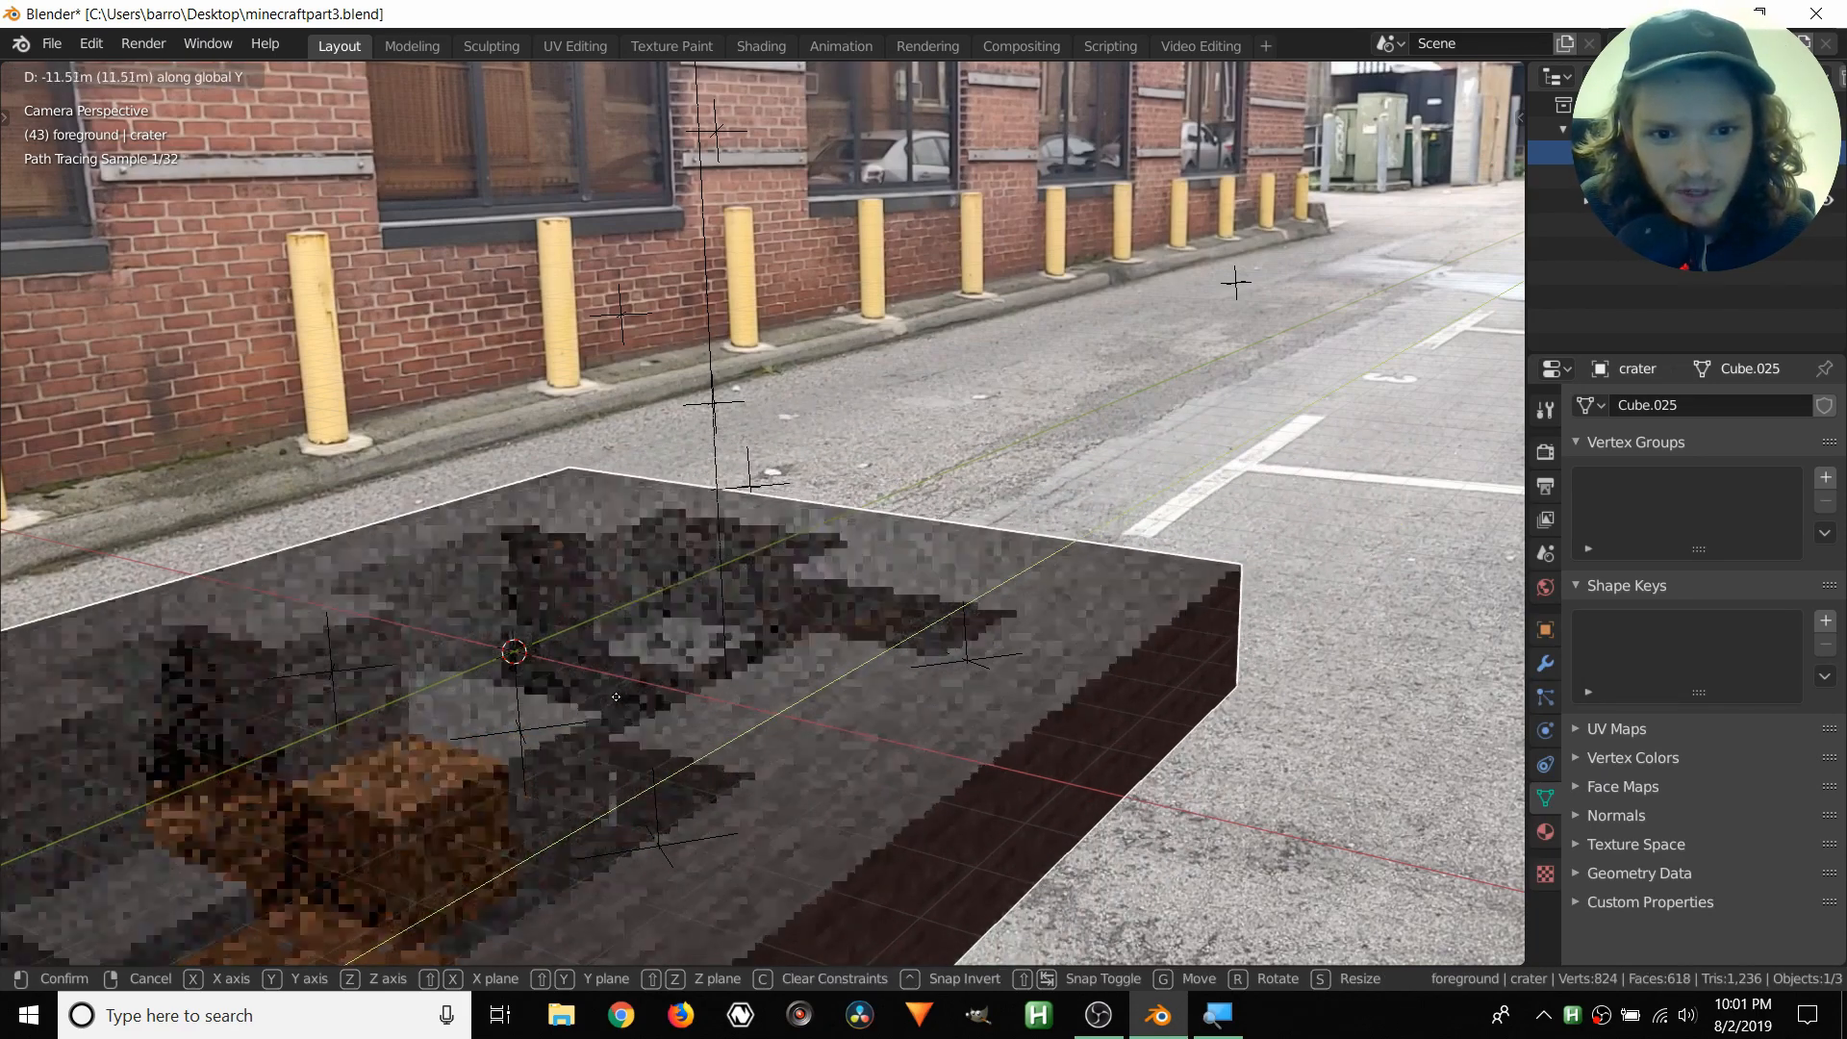
left_click(626, 692)
- Fine-tune the crater's position until its far corner meets the near end of the white parking line
scroll(1180, 497, "up", 5)
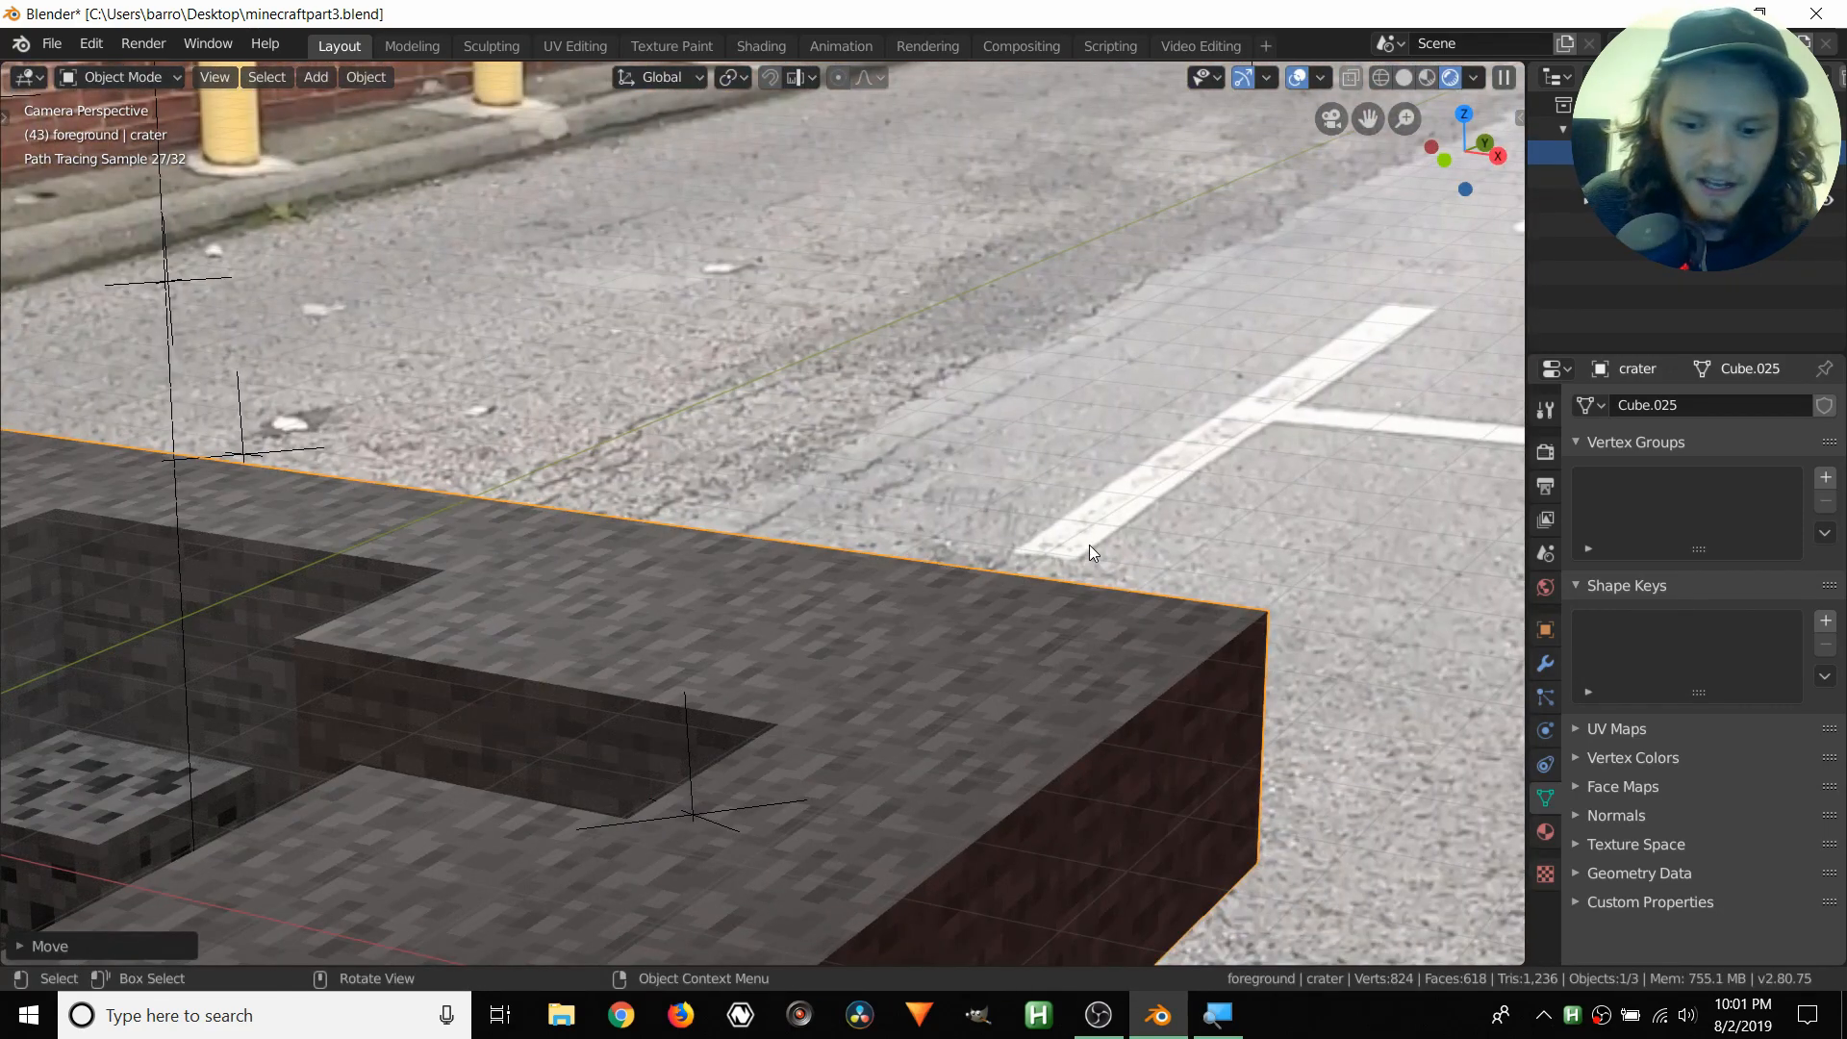
key("g")
left_click(827, 477)
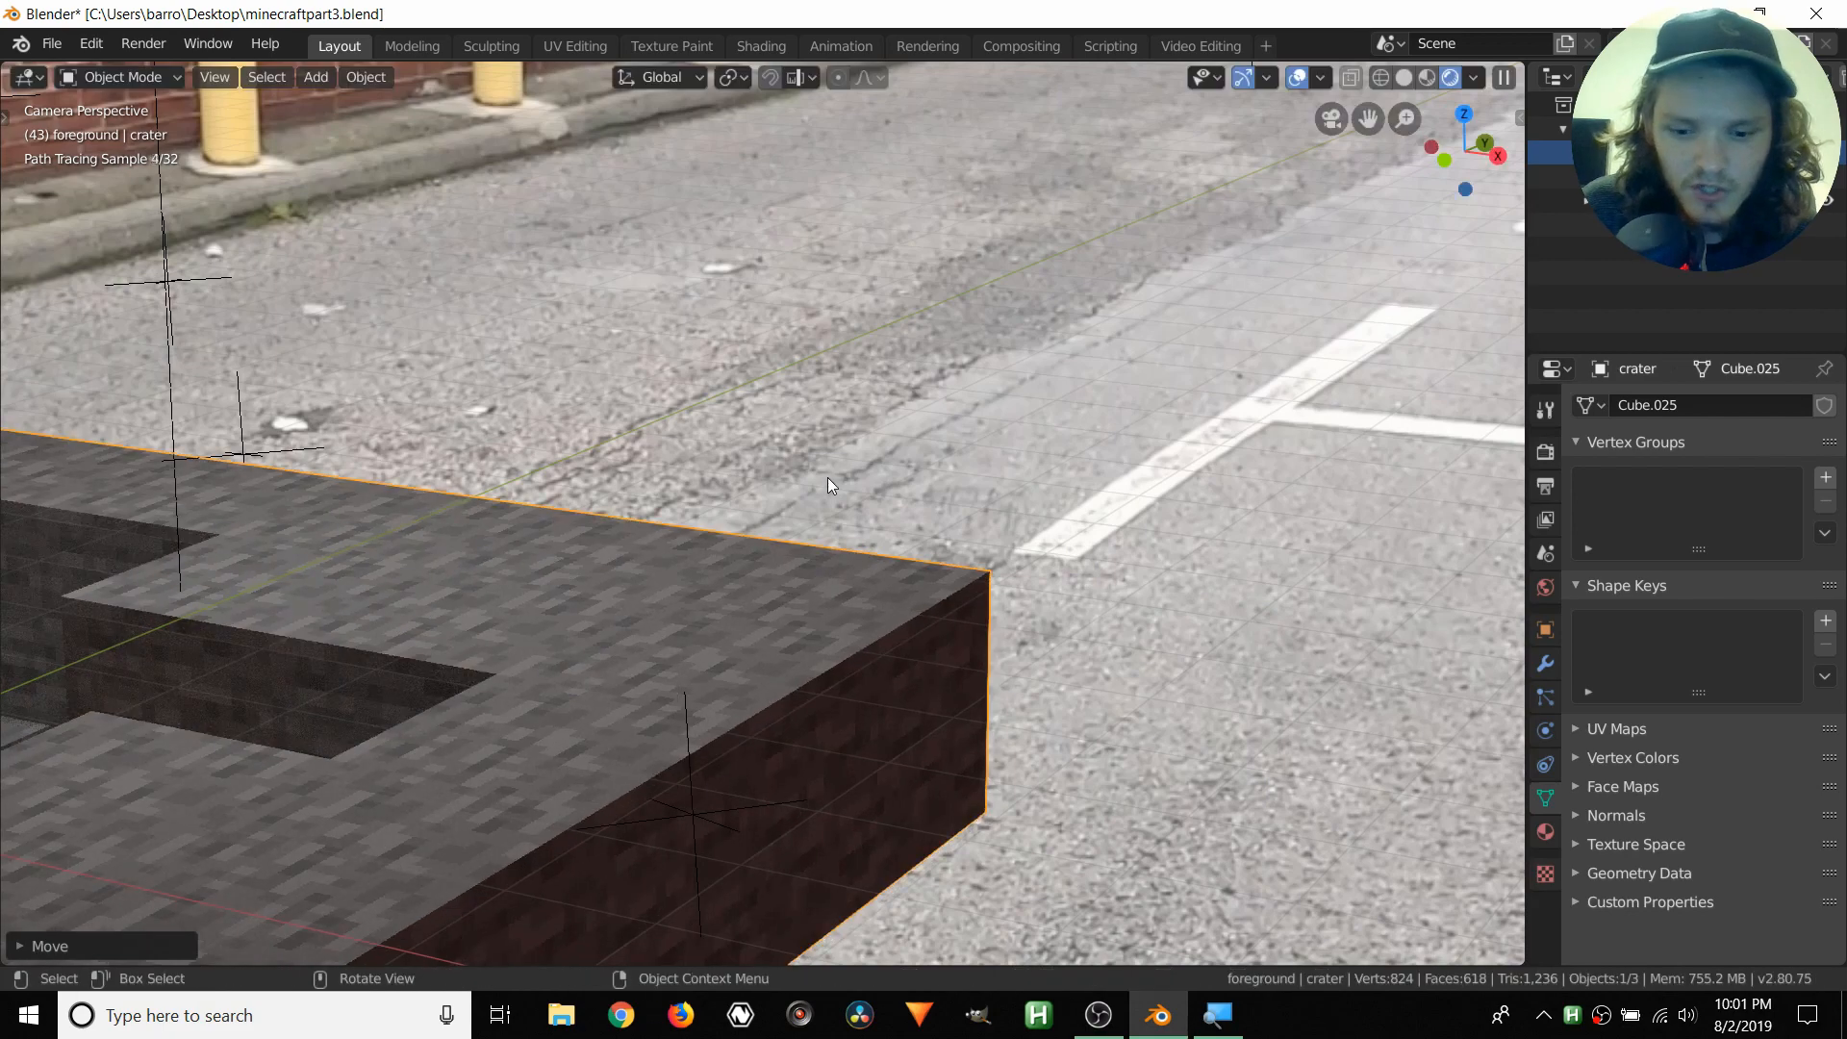
key("g")
left_click(933, 475)
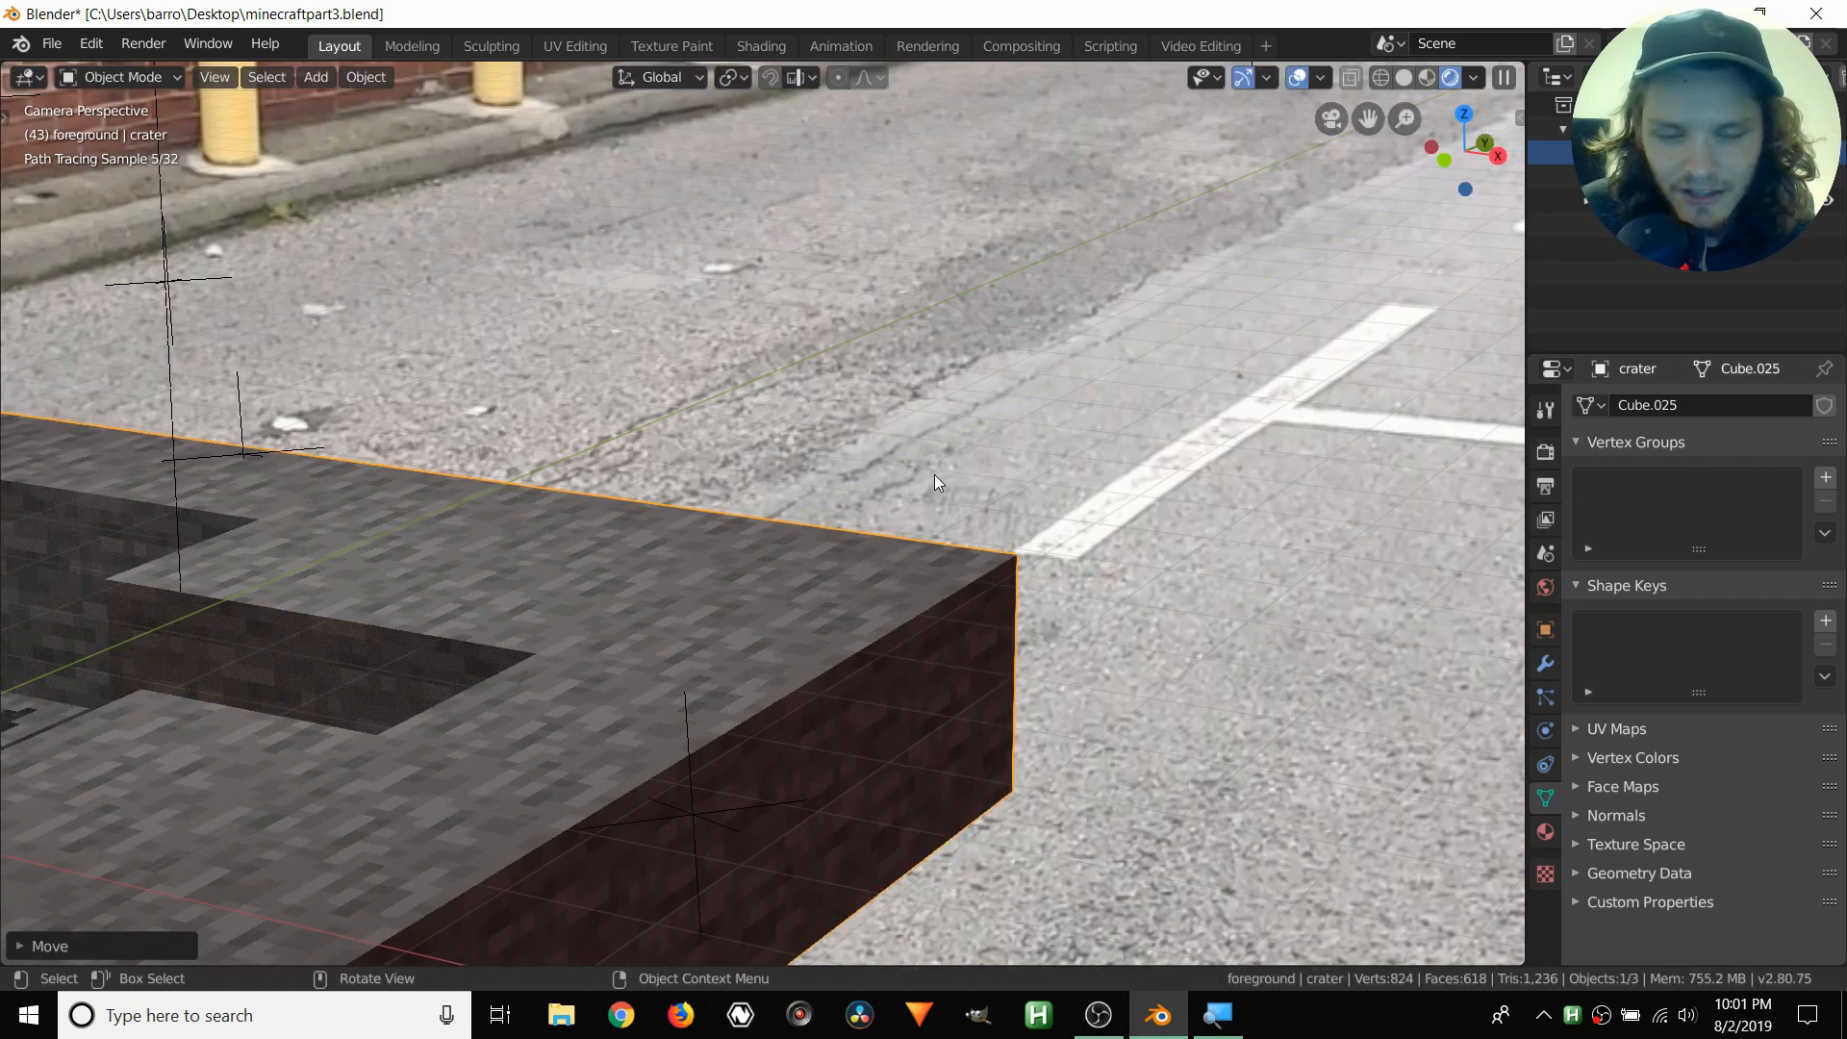
key("g")
left_click(941, 478)
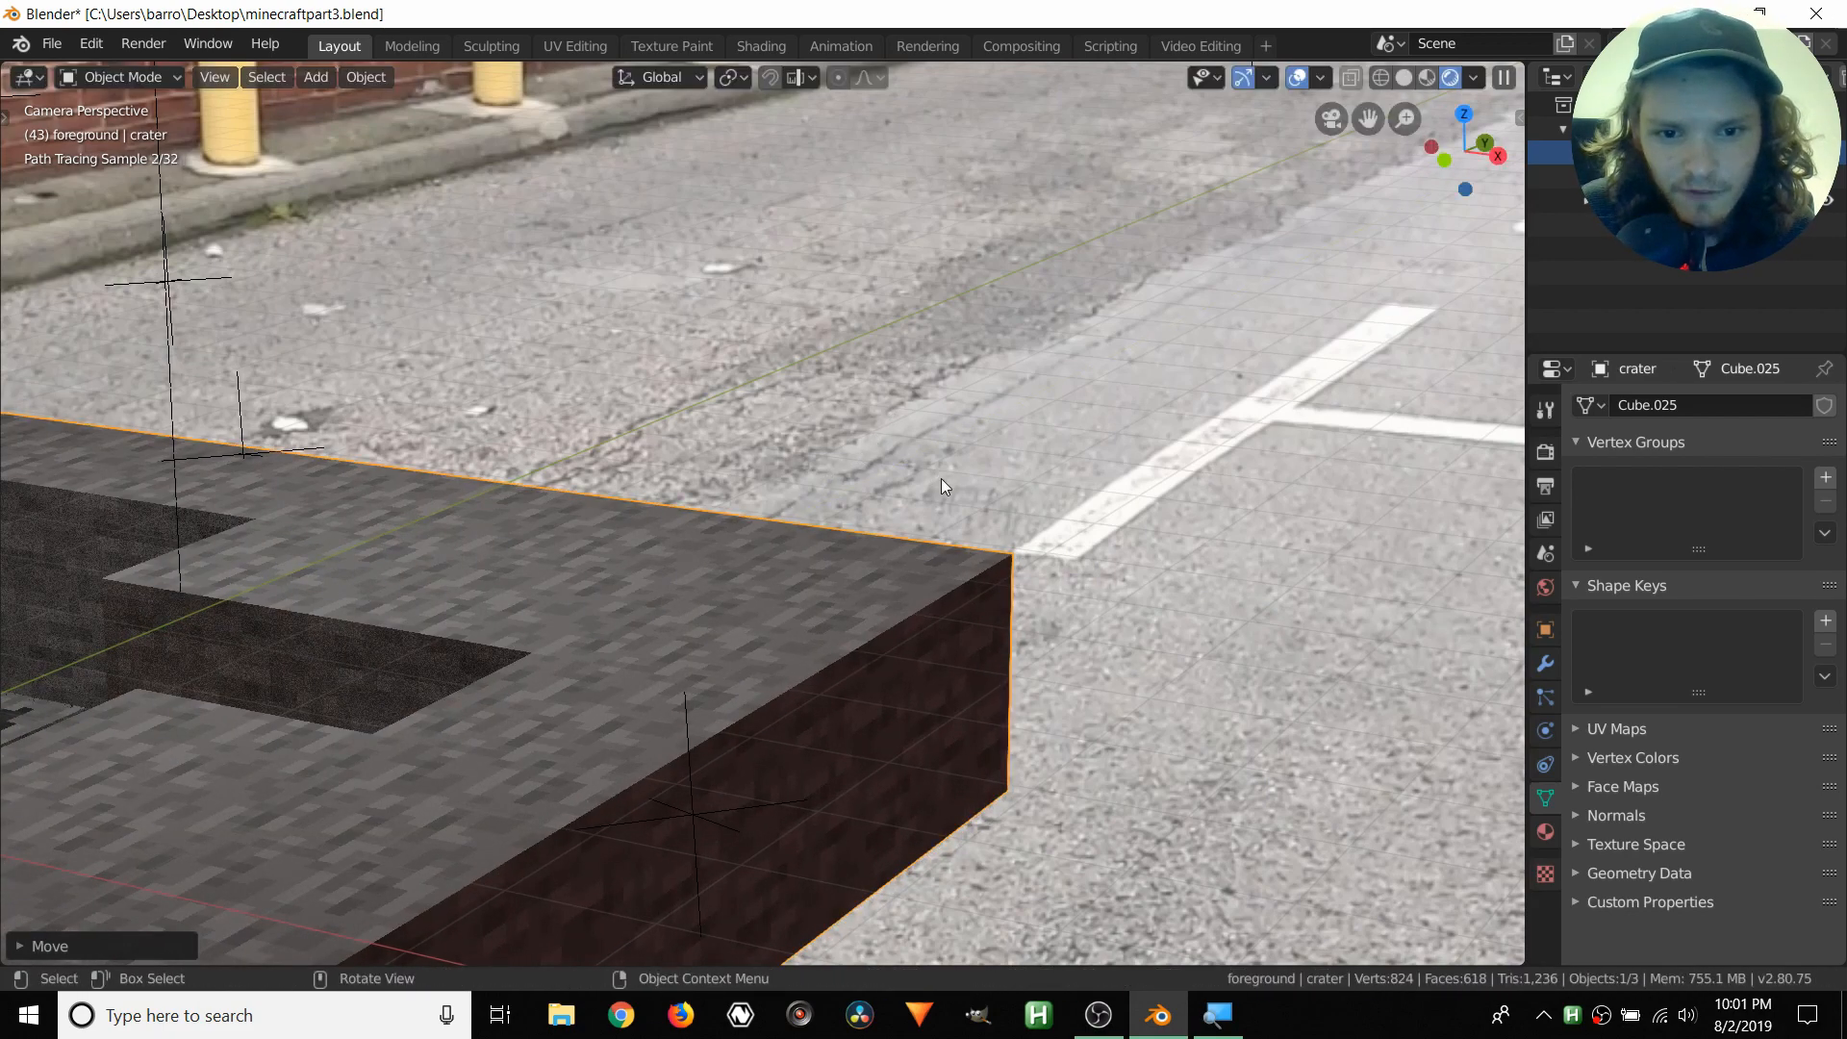
scroll(1048, 548, "up", 3)
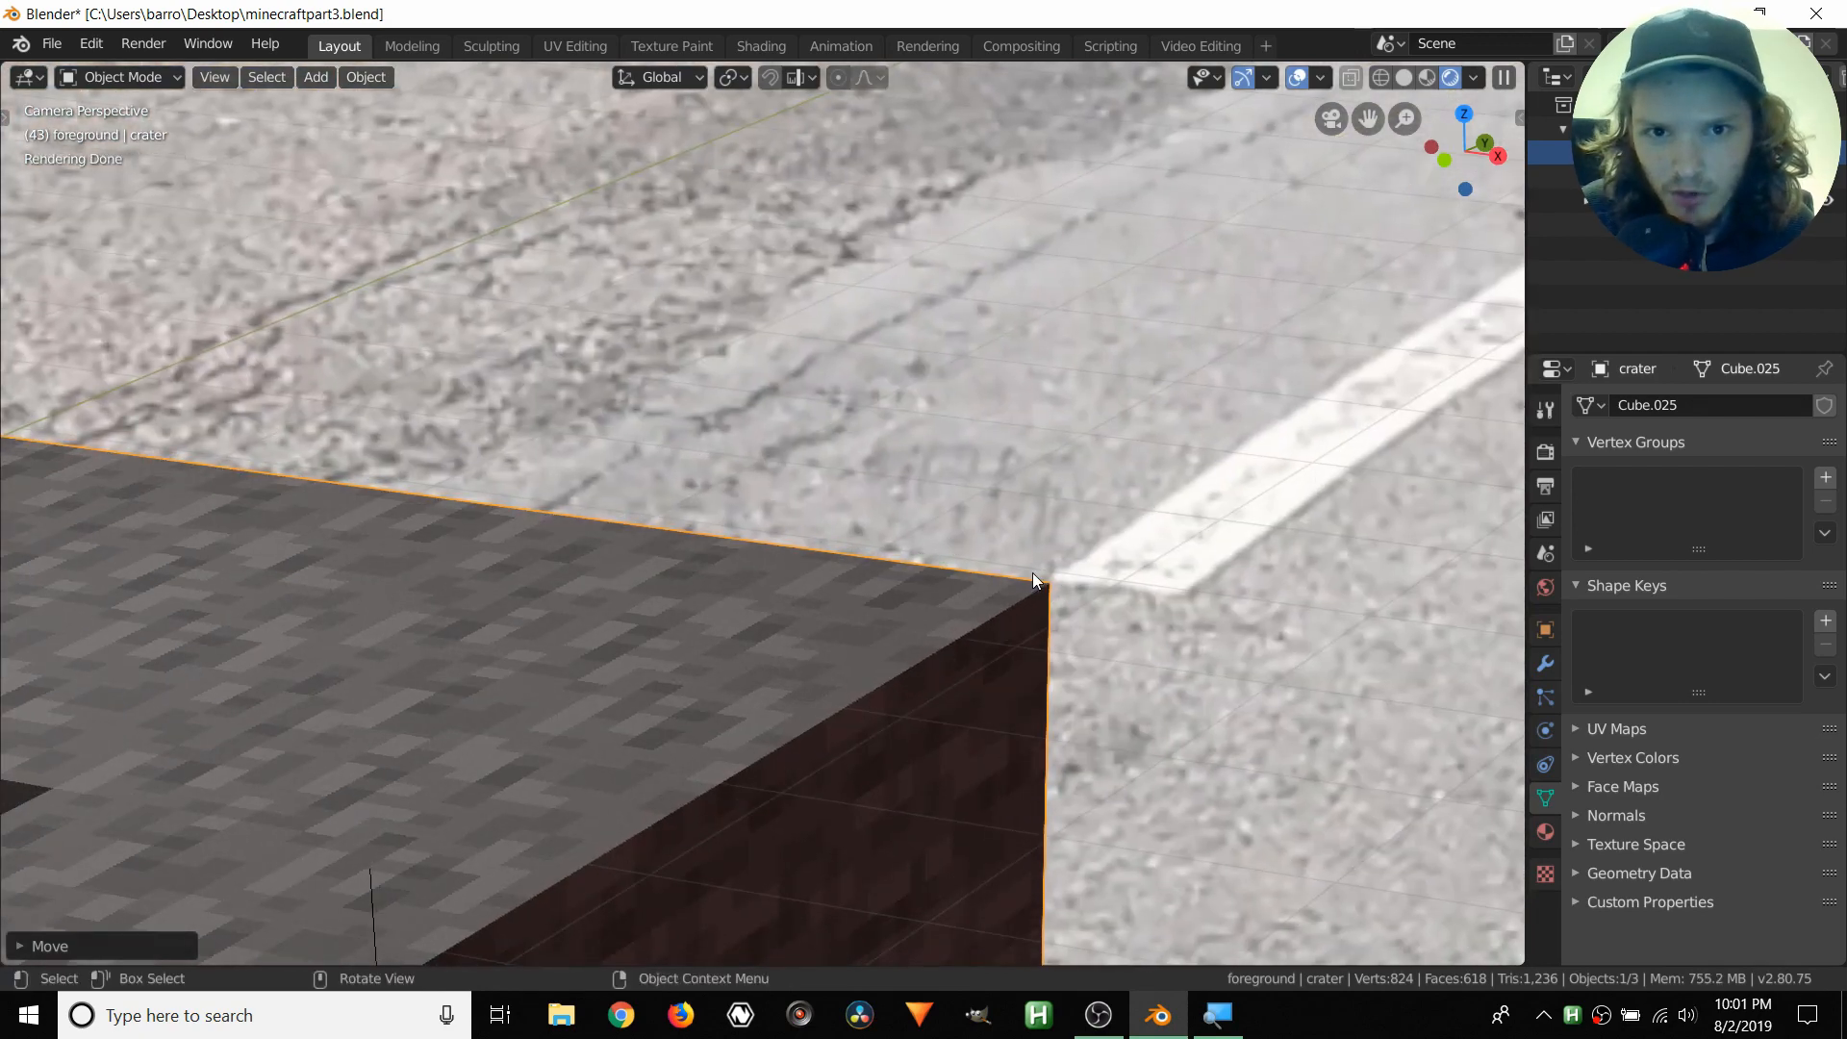
scroll(1025, 573, "down", 6)
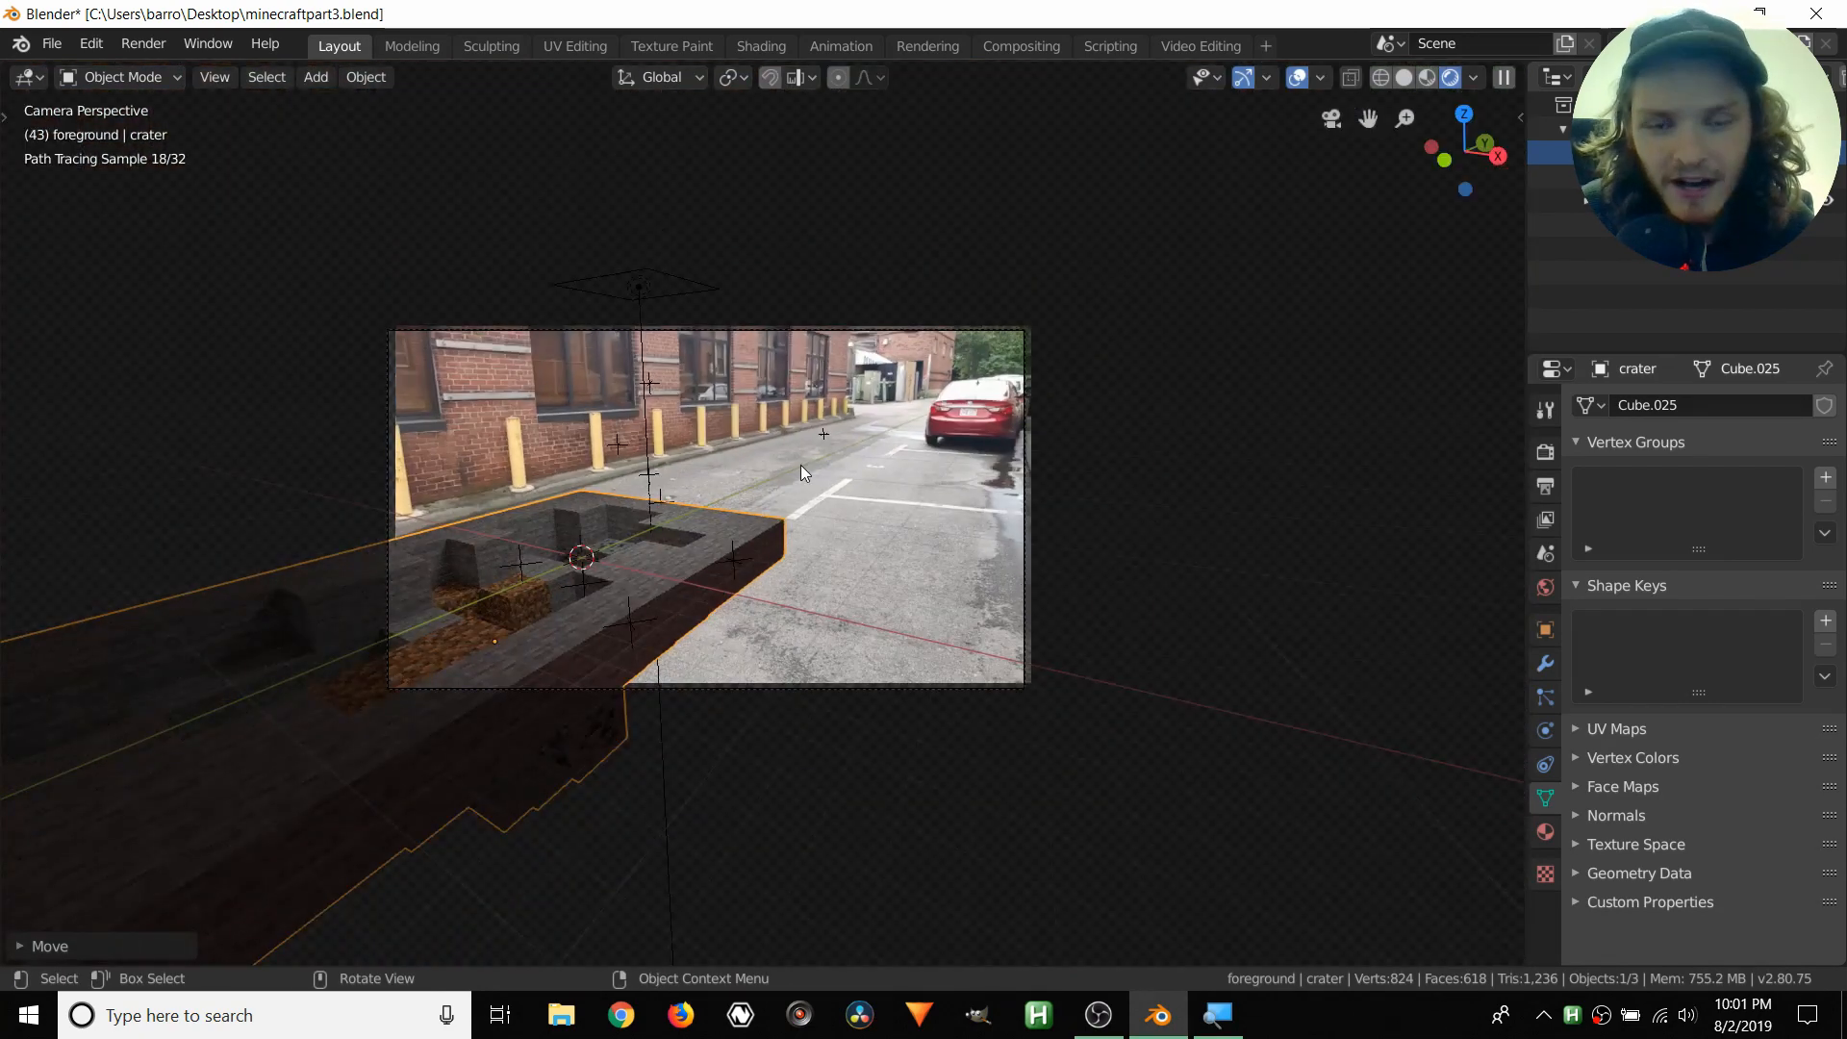
scroll(917, 380, "up", 3)
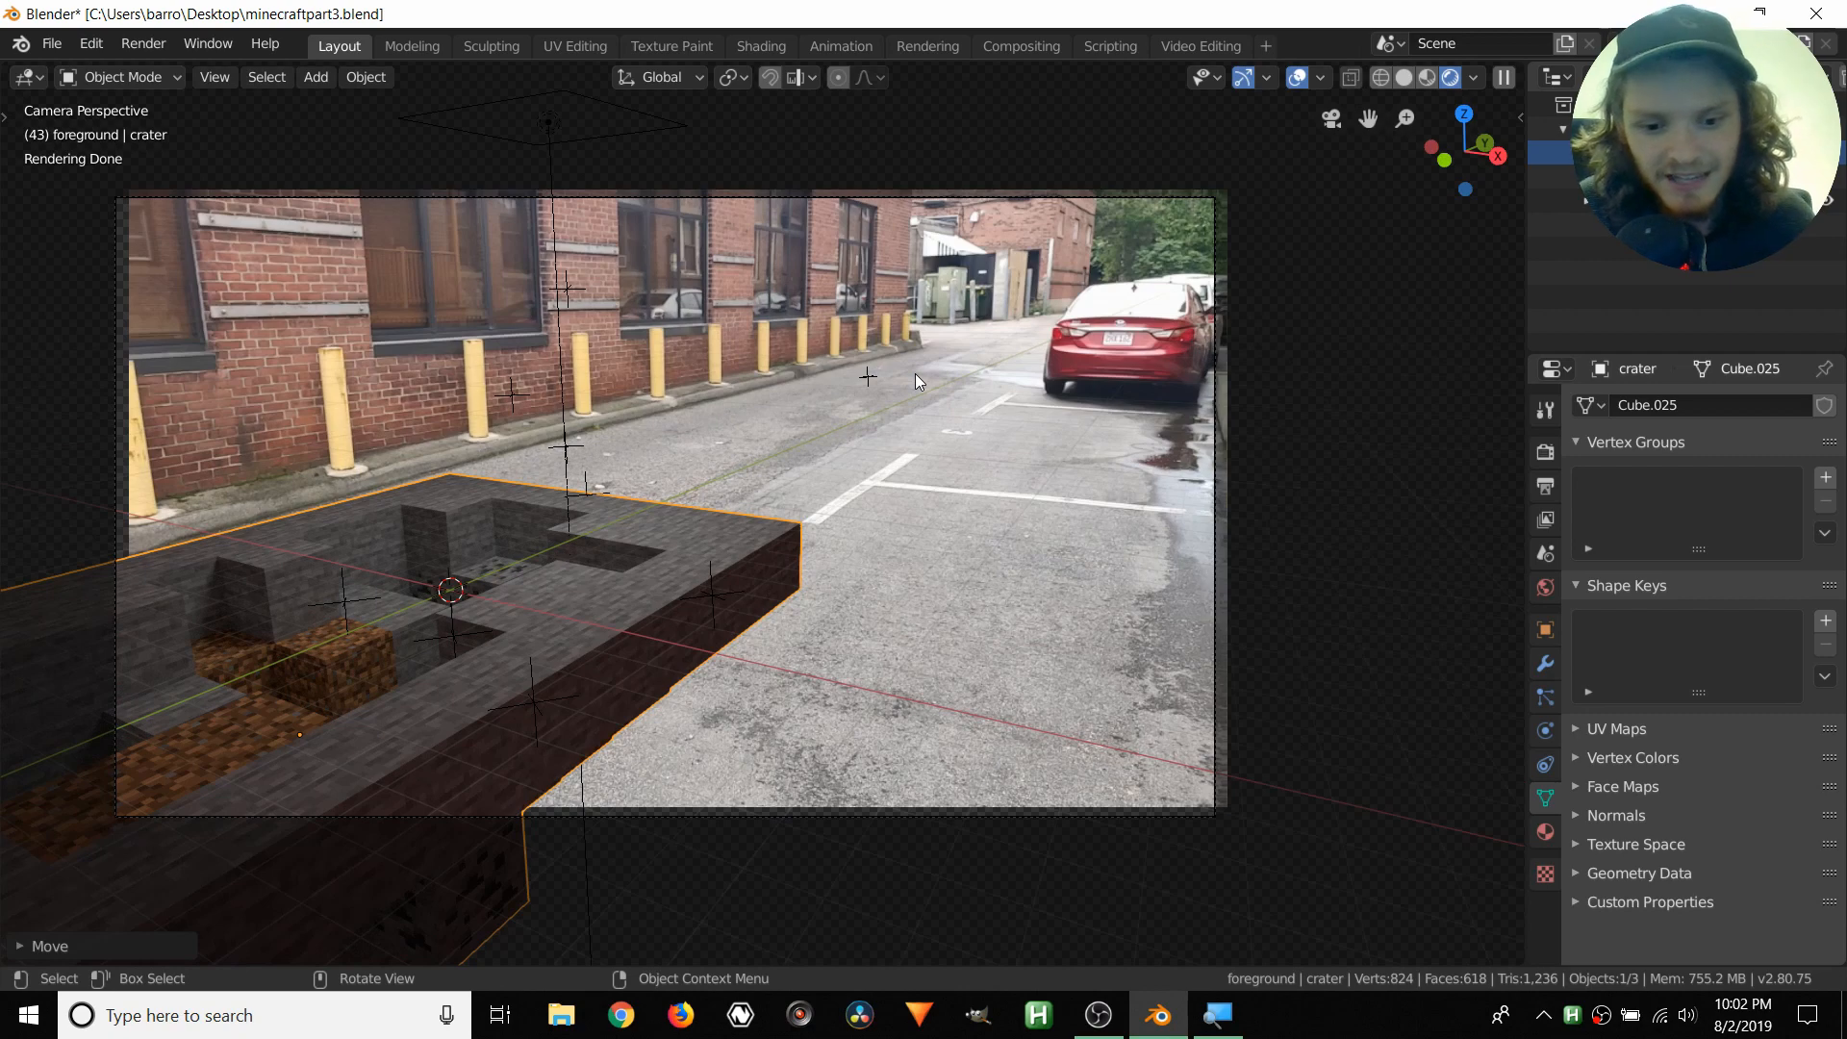
- Render frame 43, examine the crater's corner and edges against the parking line up close, and close the render window
key("F12")
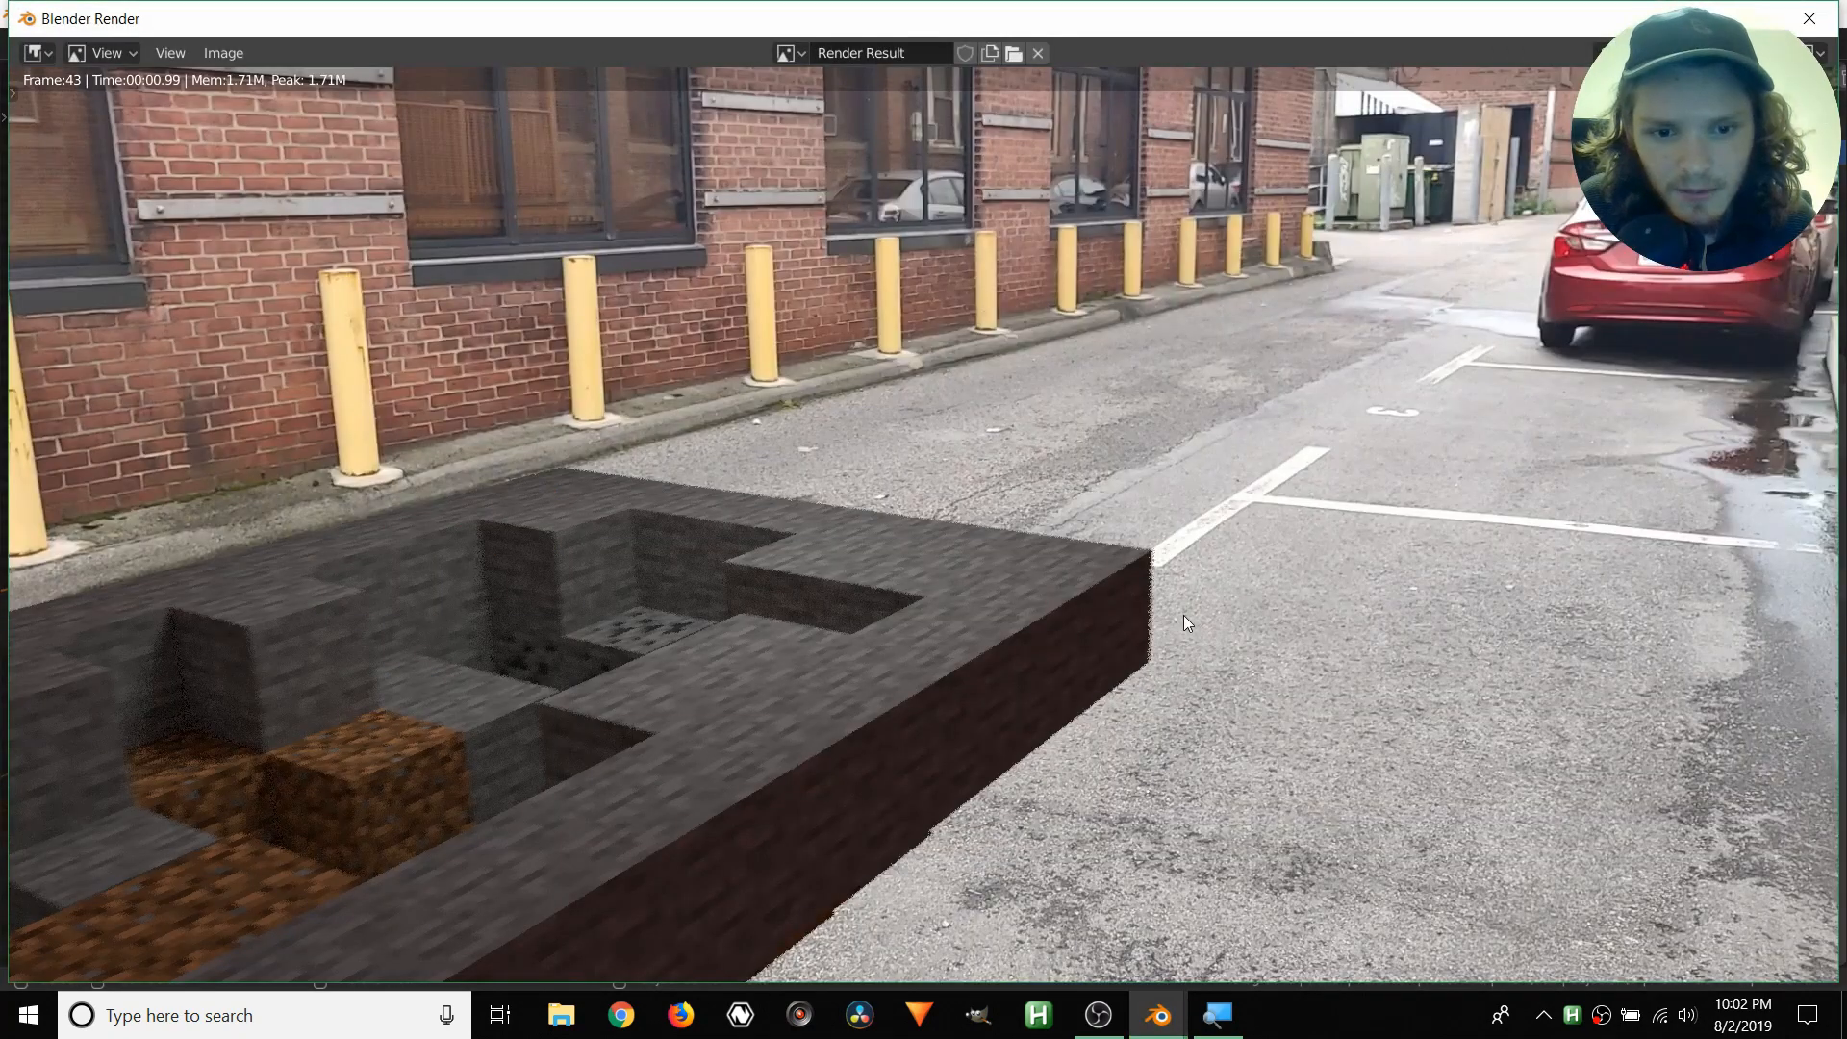
scroll(1183, 615, "up", 5)
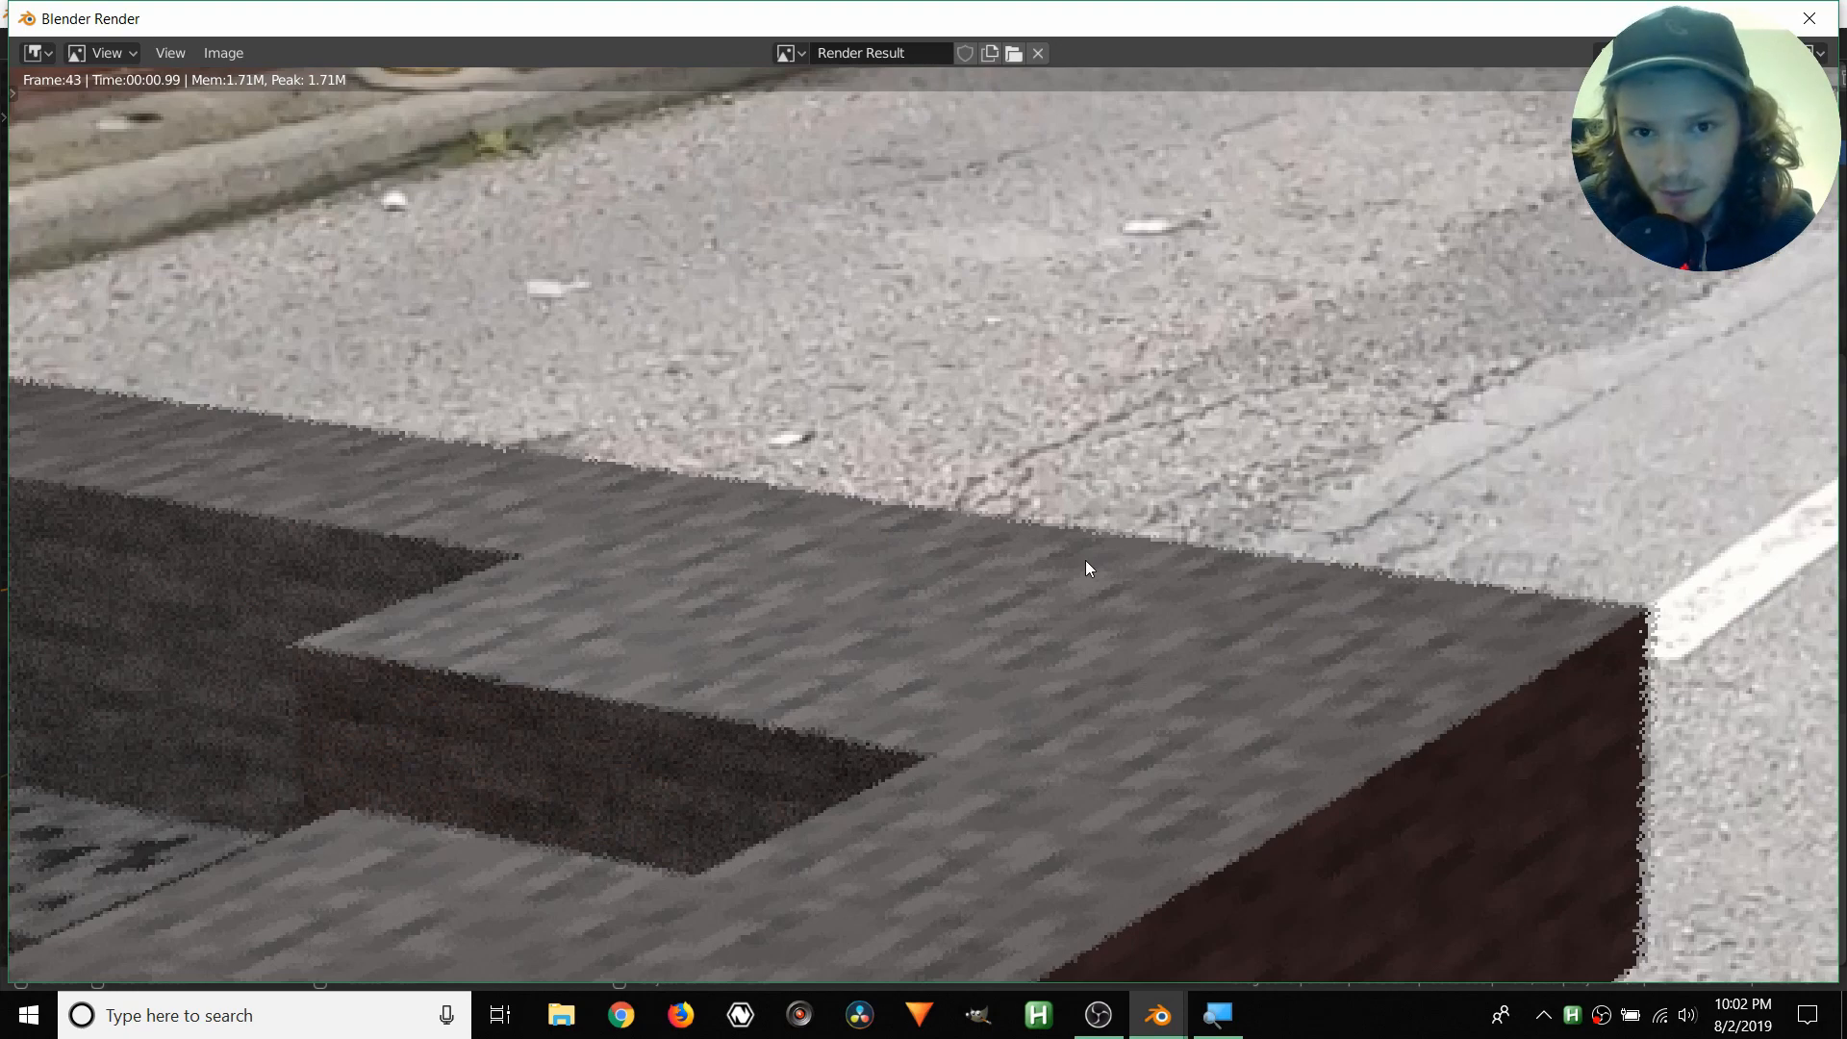
middle_click_drag(1574, 634, 926, 615)
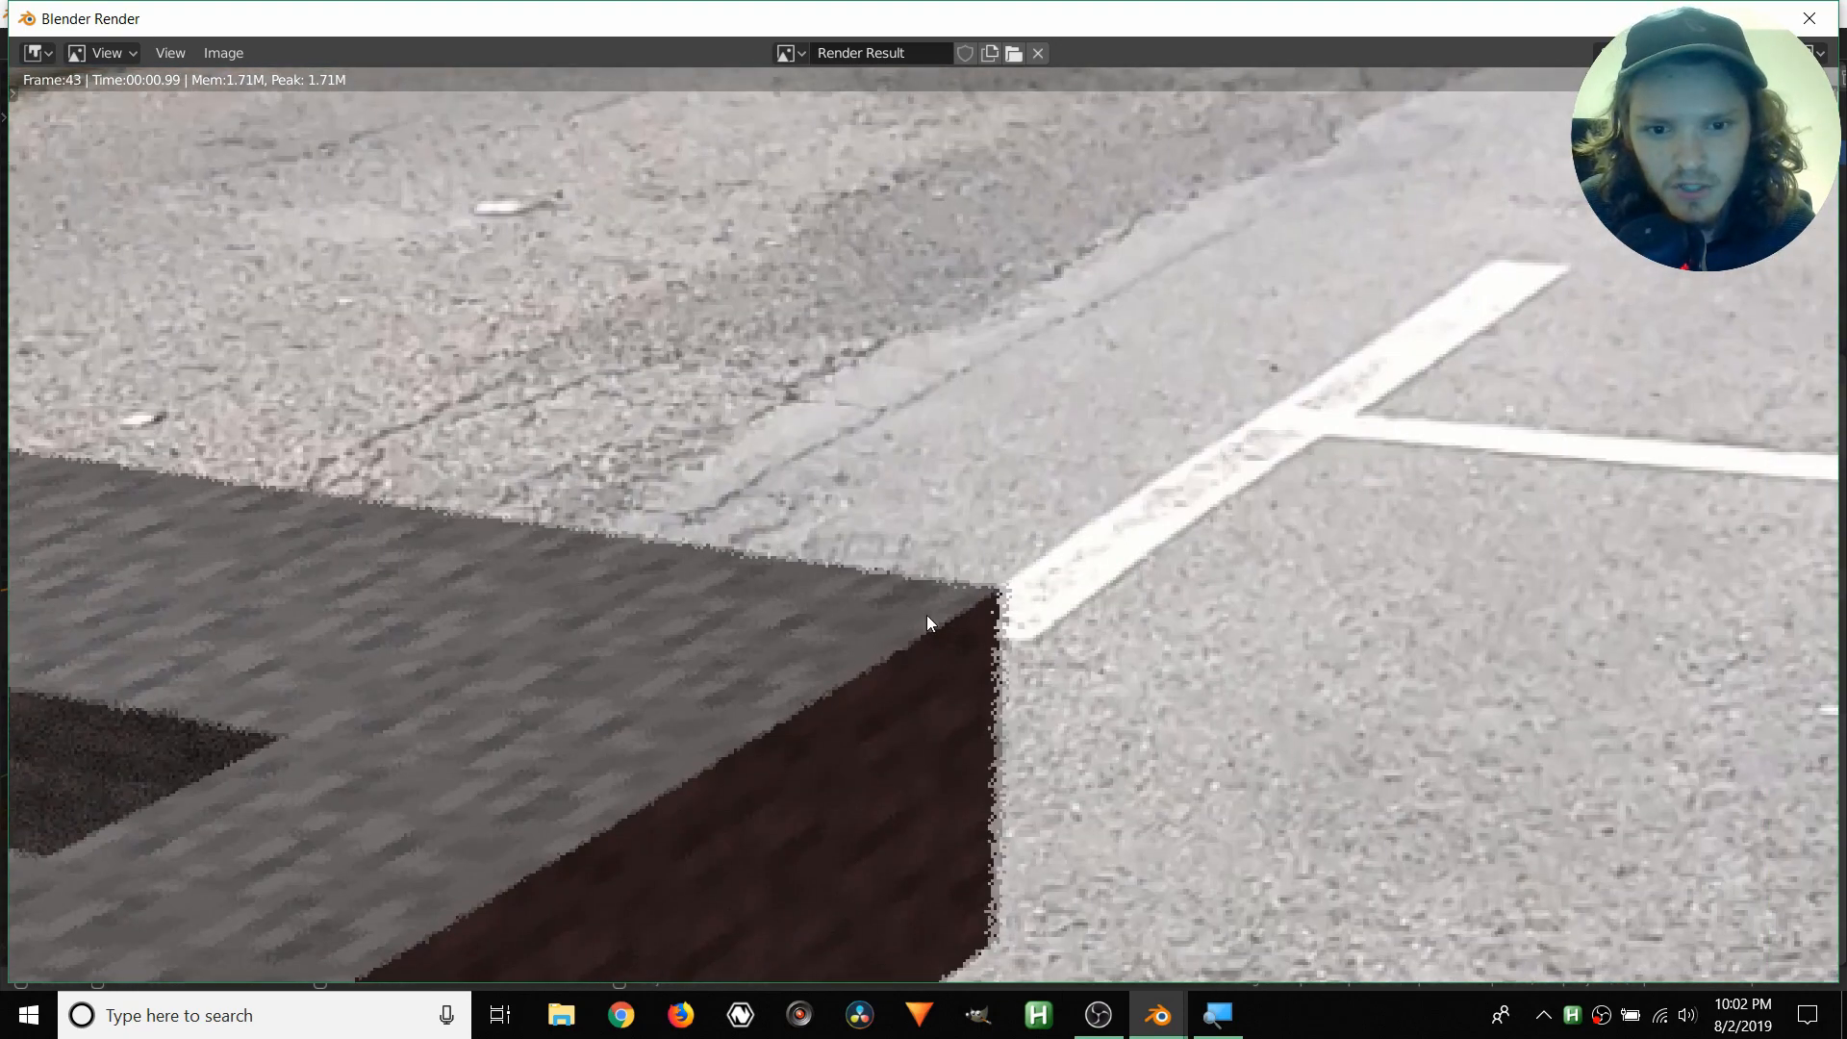
scroll(962, 625, "up", 3)
middle_click_drag(1064, 657, 1036, 613)
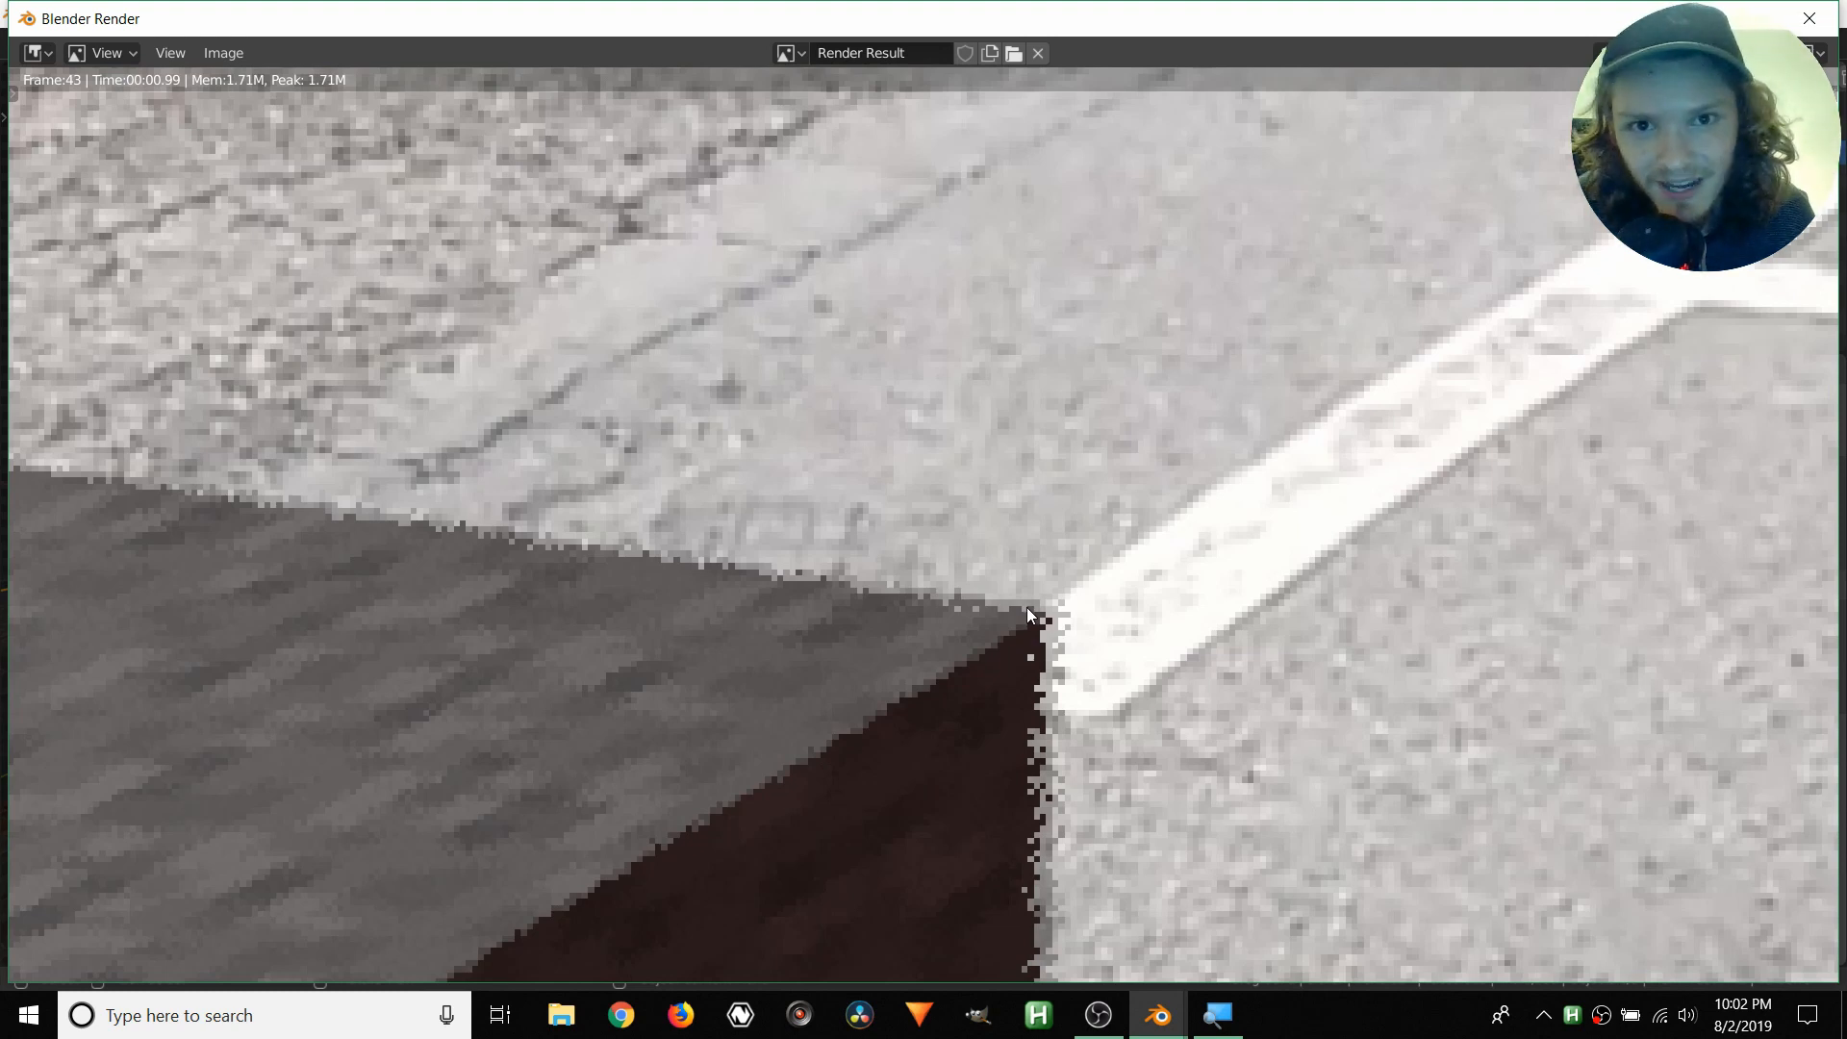
key("Escape")
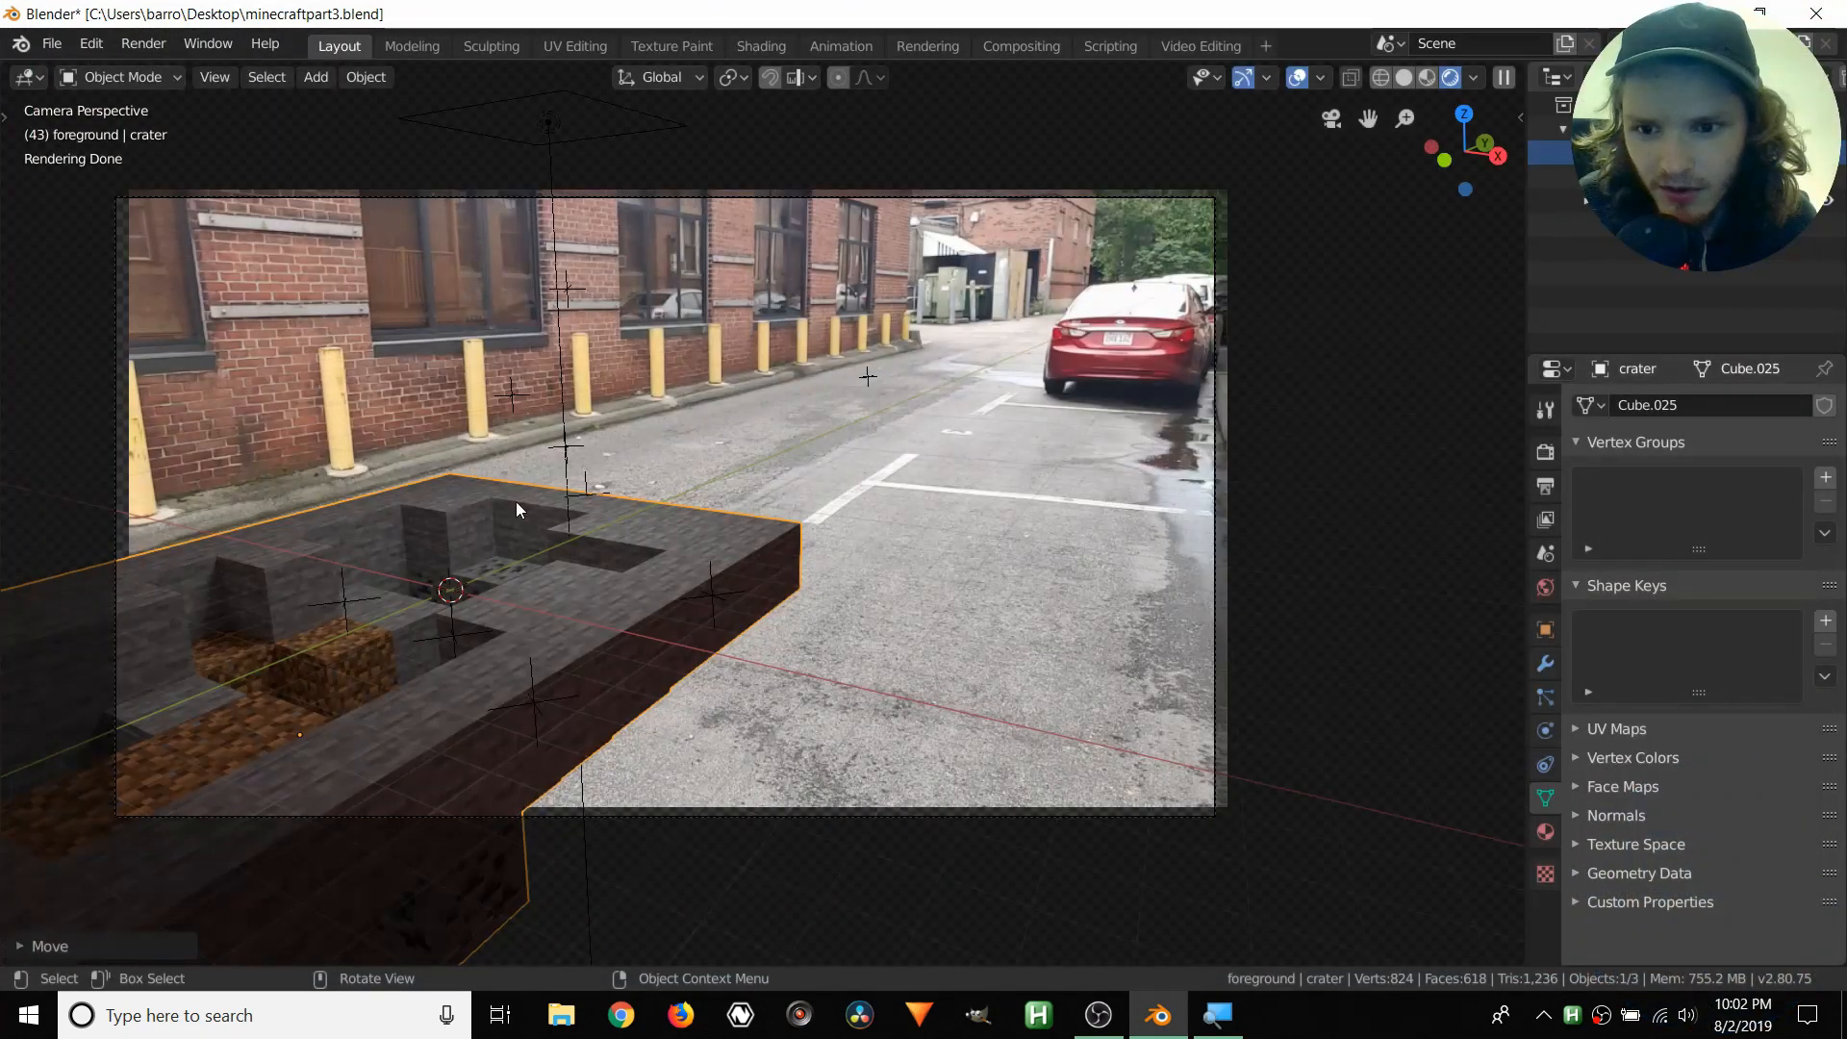
- In the Shading workspace, set the world Background color to saturation 0 and value 0.25
middle_click_drag(479, 624, 537, 772)
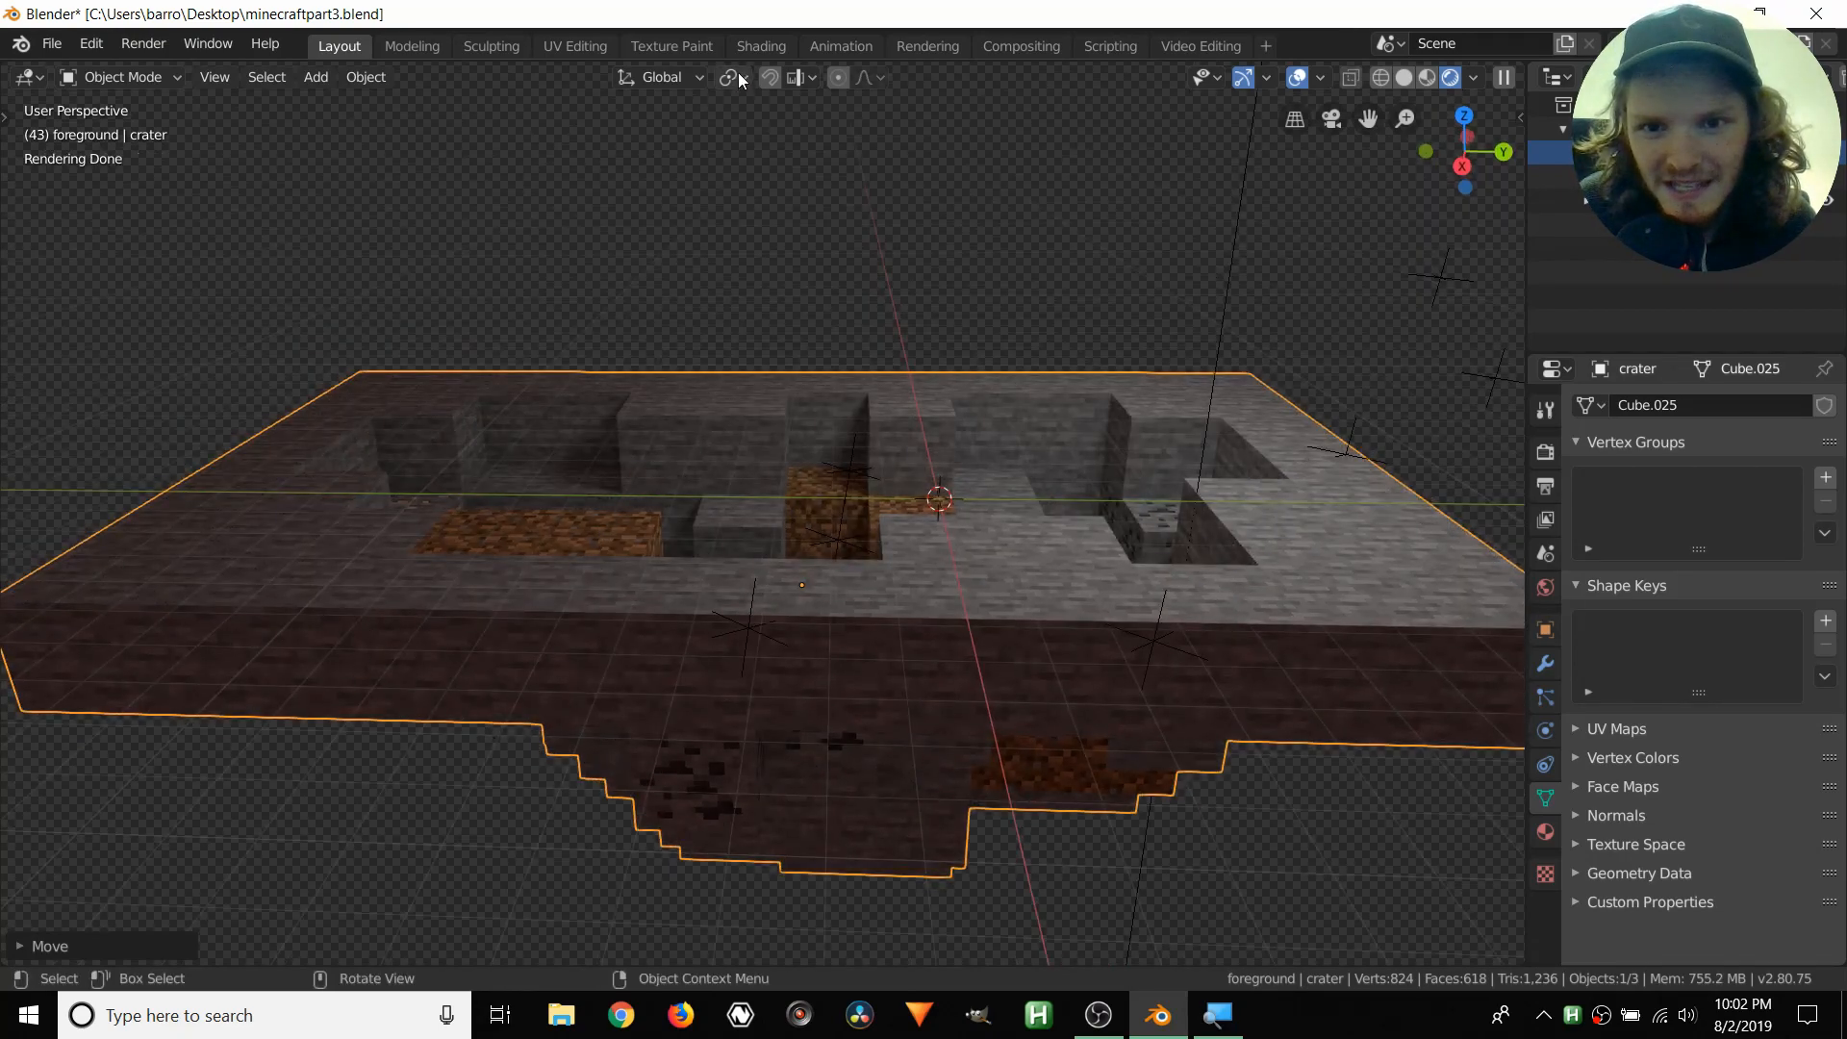
left_click(756, 46)
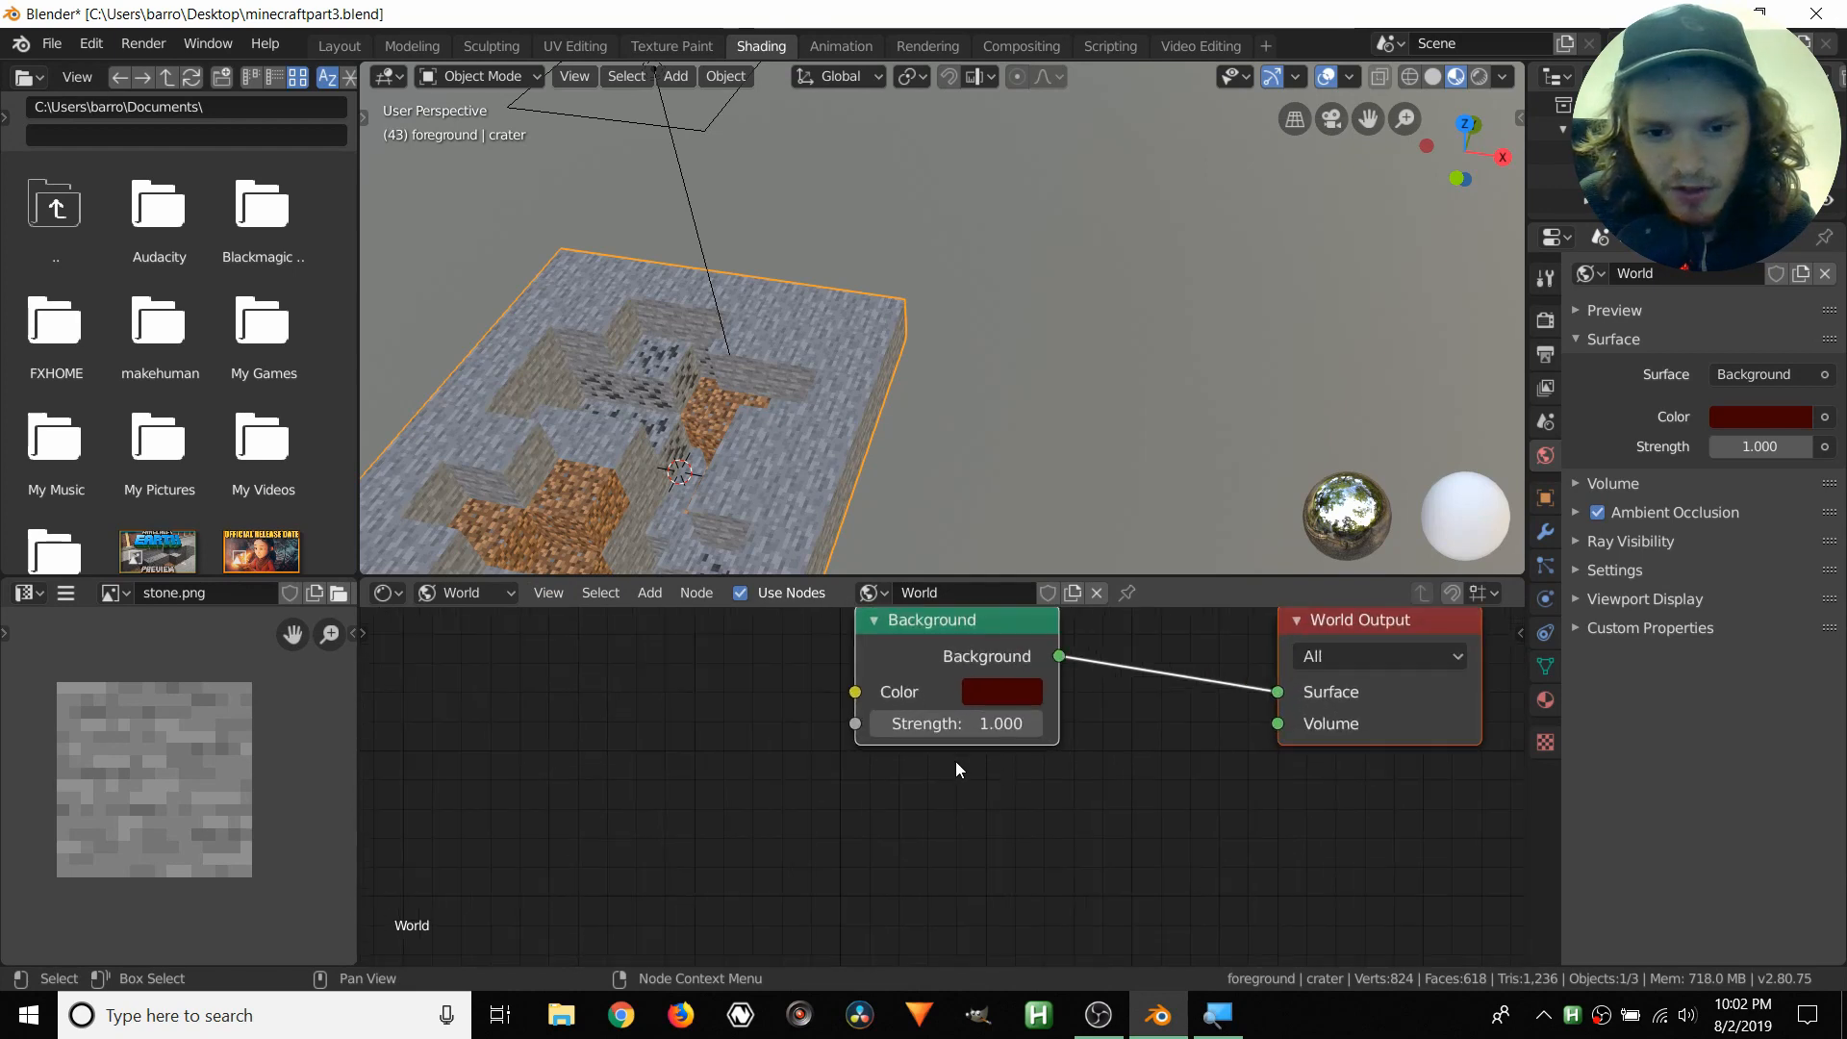
middle_click_drag(955, 760, 897, 799)
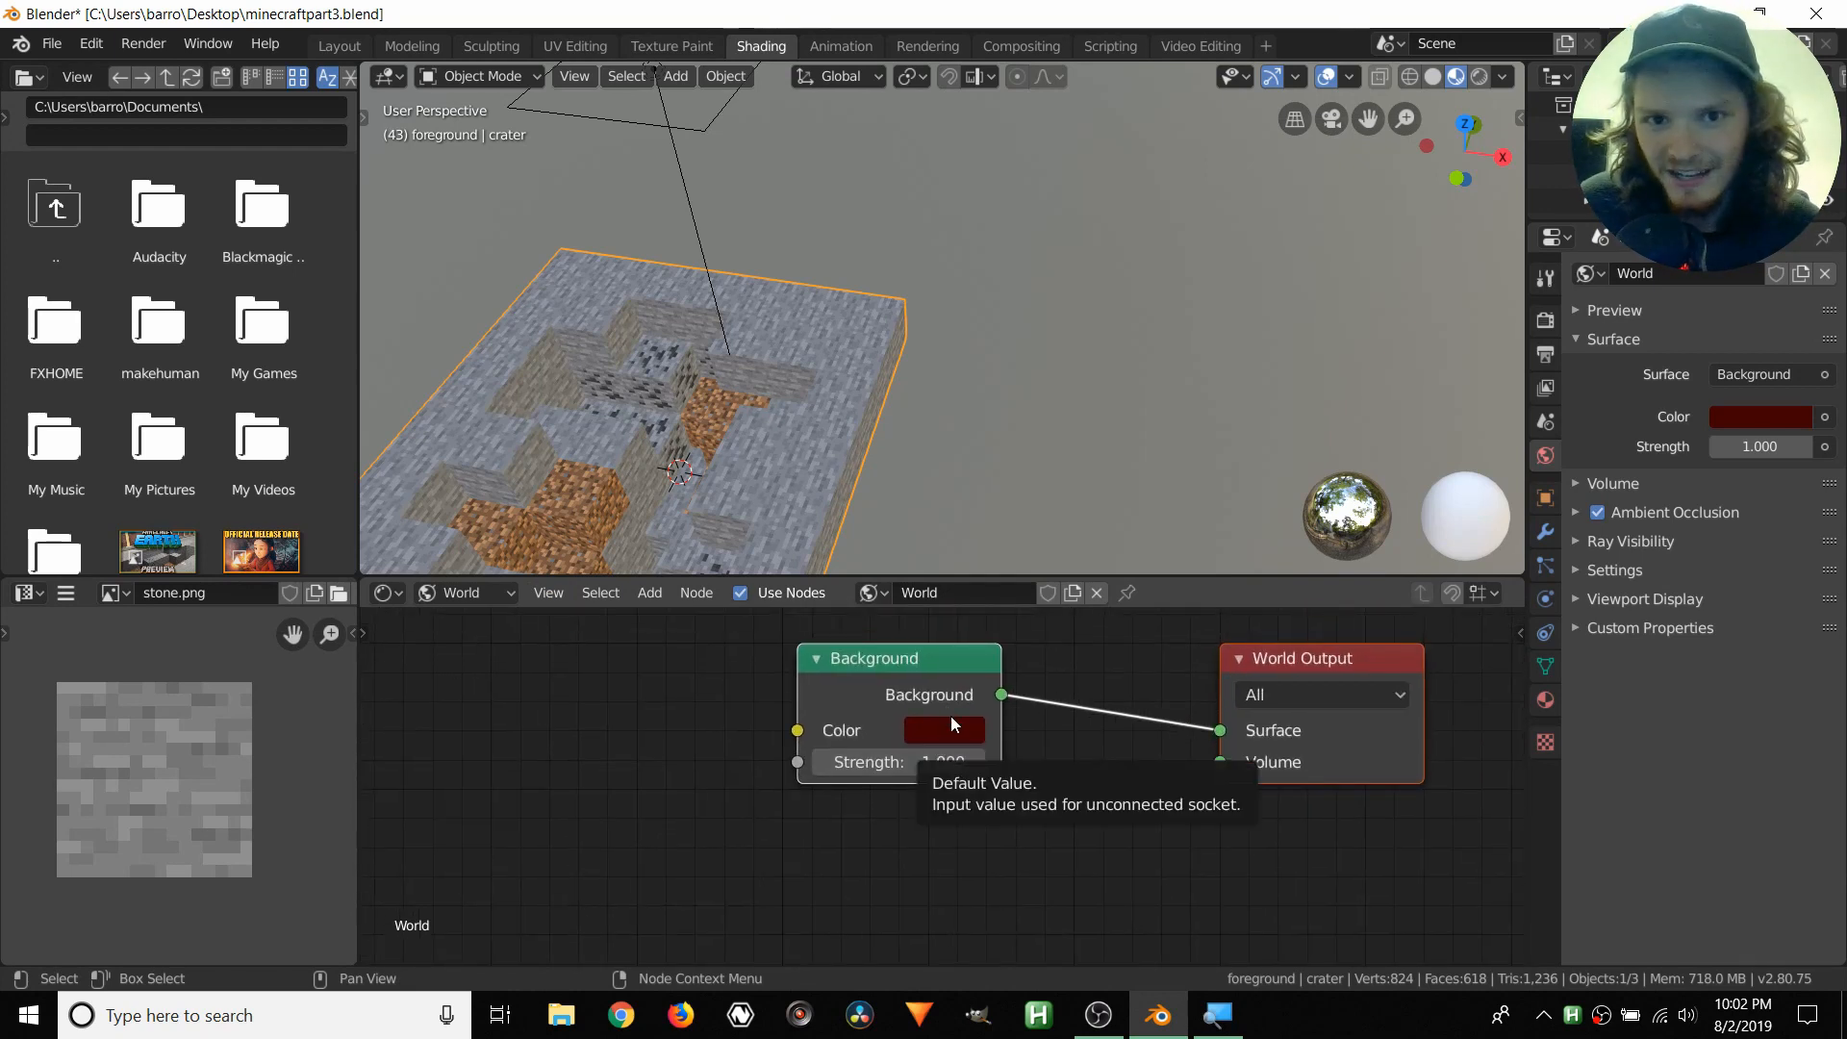
left_click(929, 724)
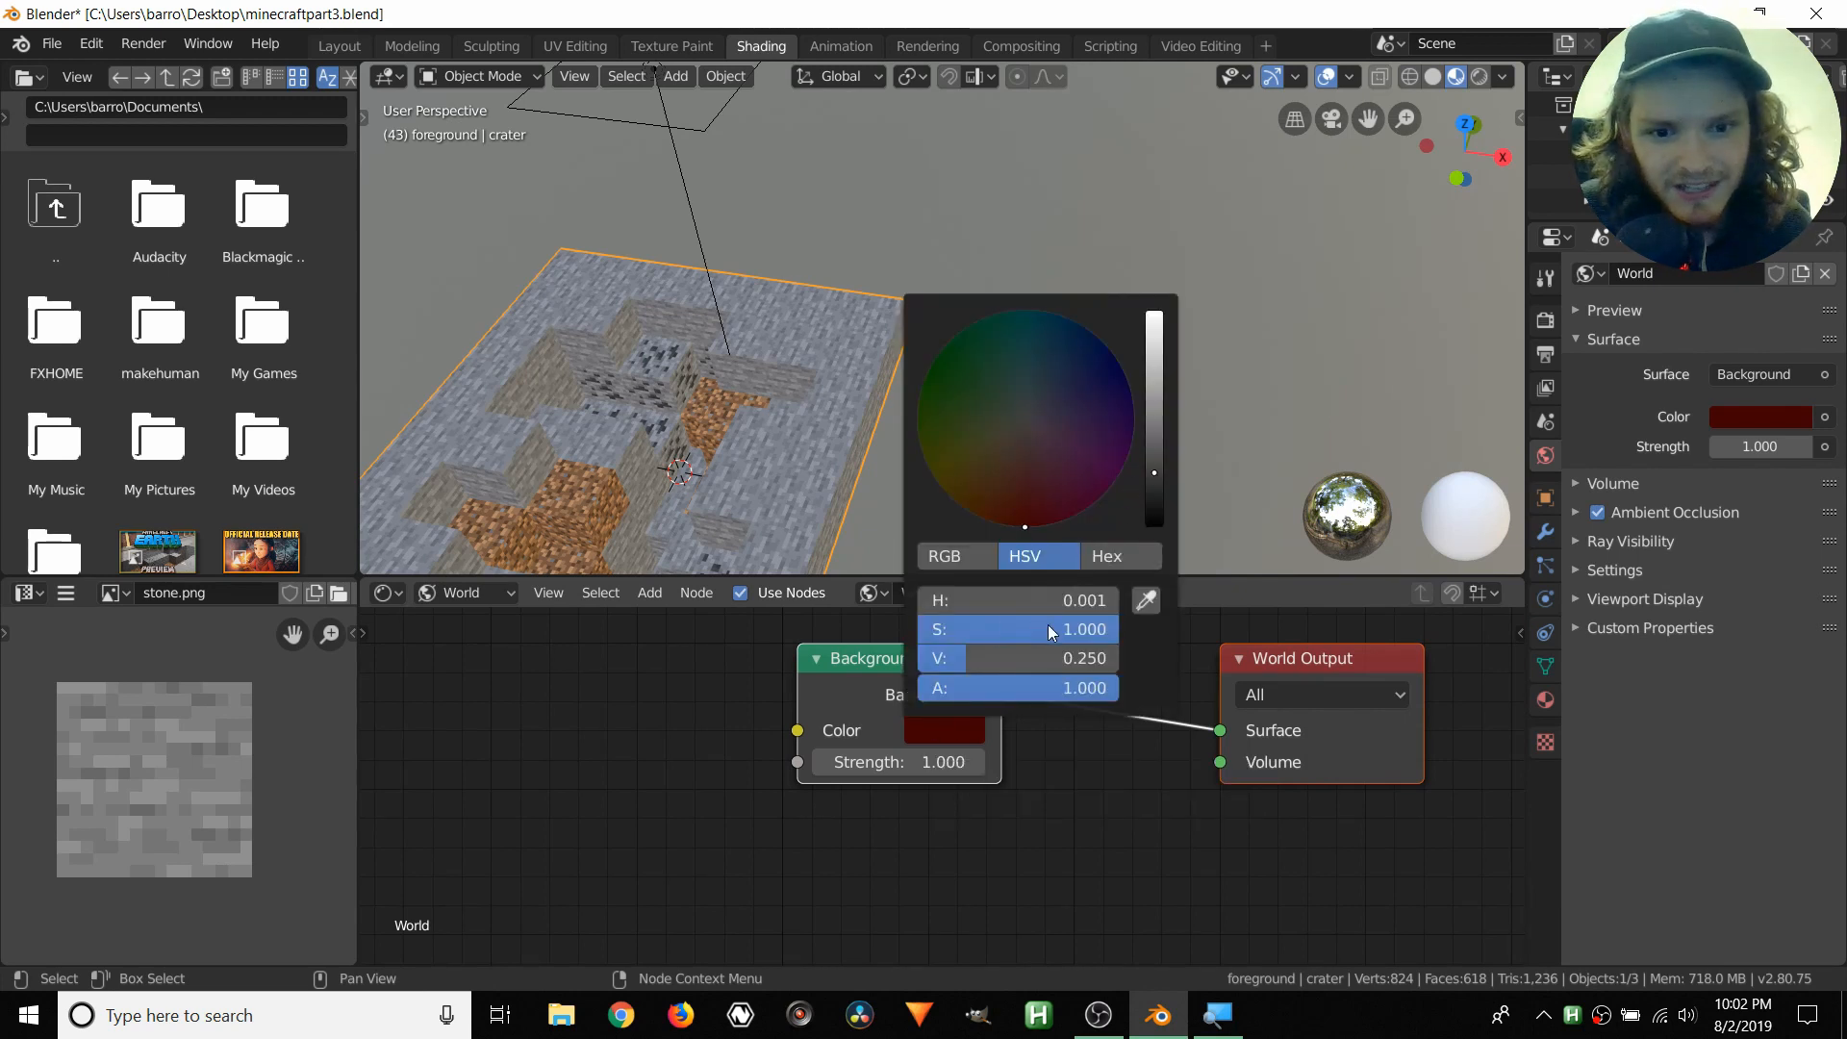
left_click_drag(1071, 631, 934, 631)
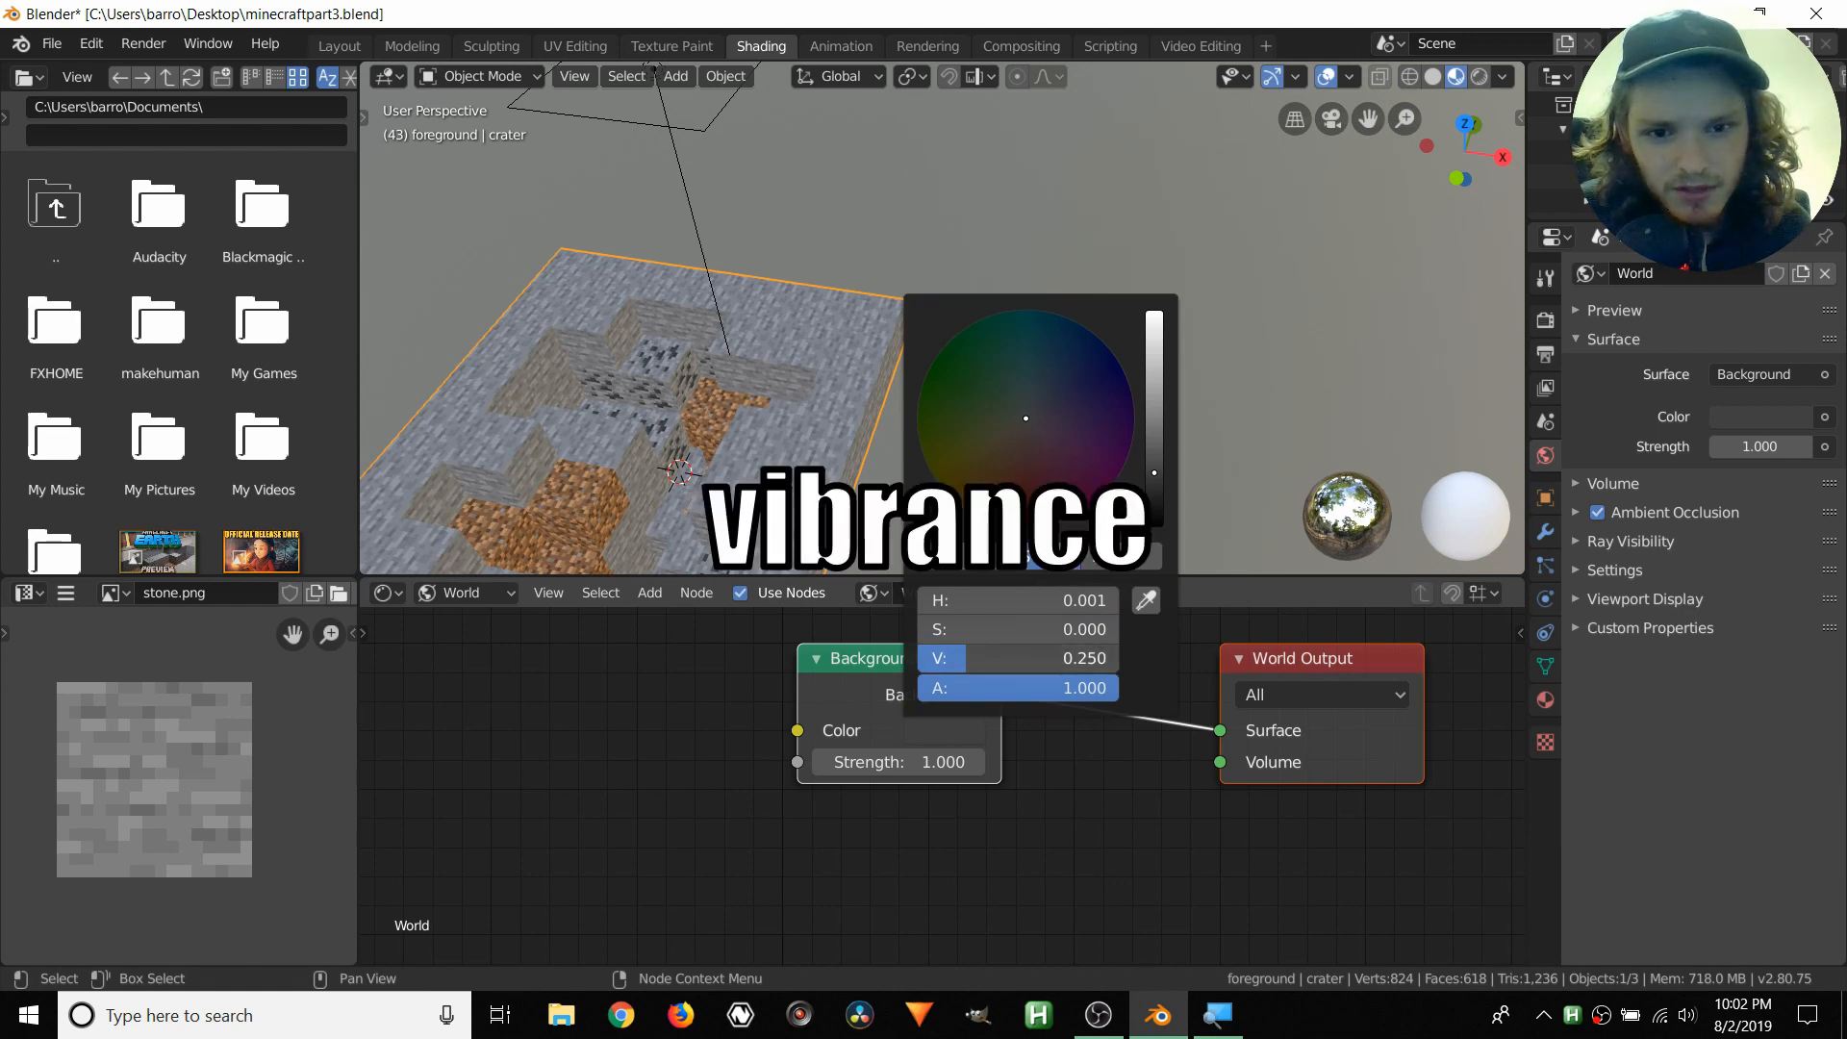
left_click(941, 662)
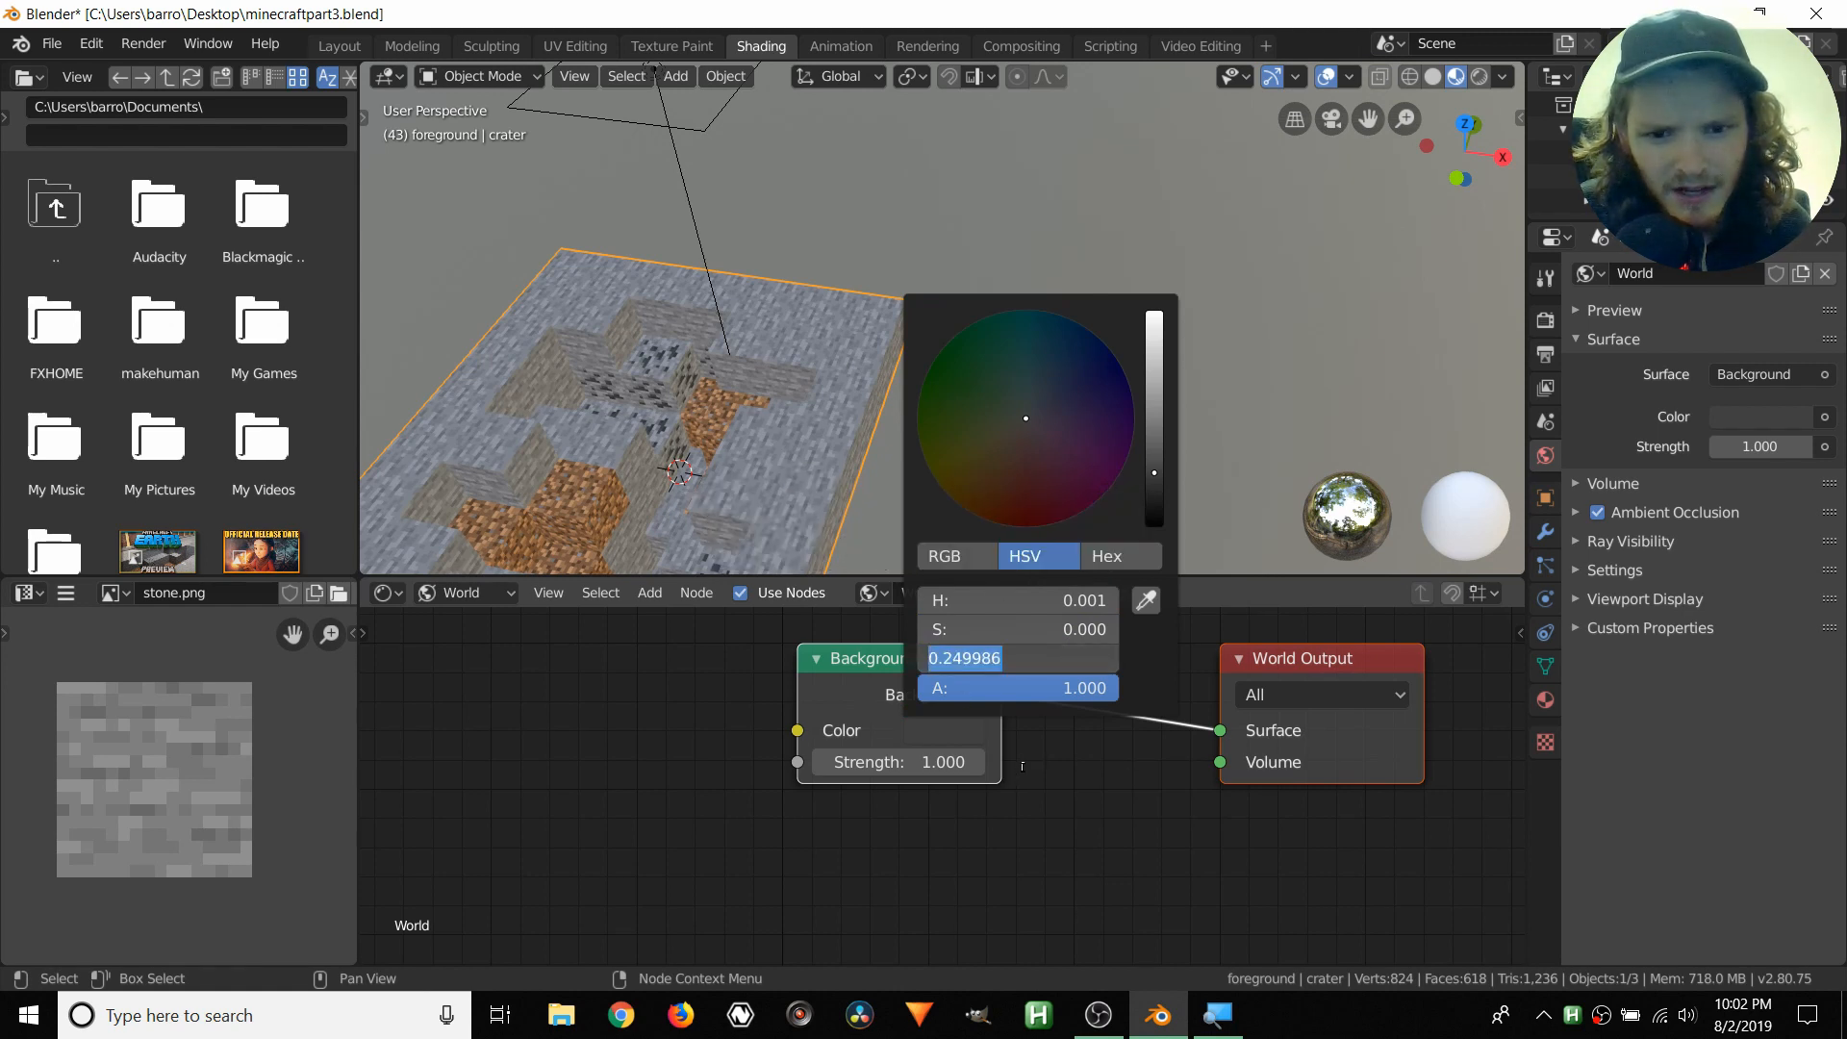
type(".2")
key("Return")
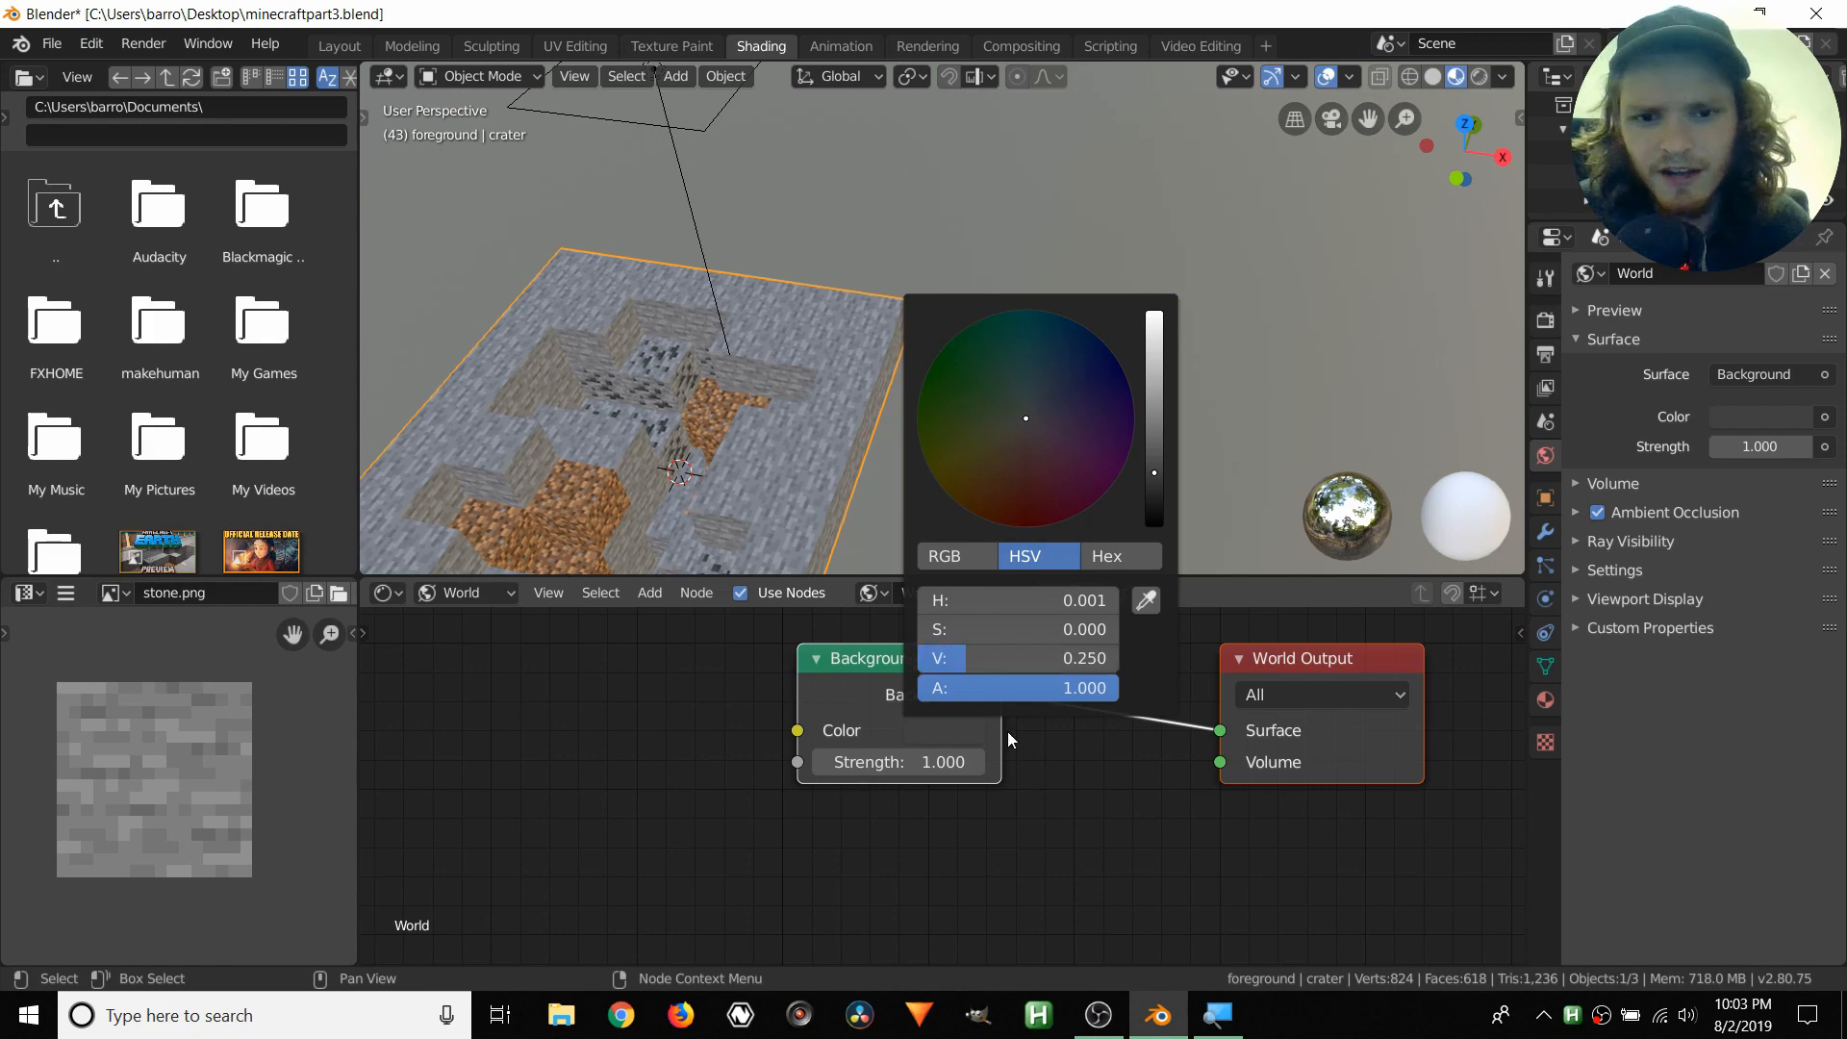
- Back in the Layout workspace, view the crater through the camera to check its shading under the new world color
left_click(331, 44)
left_click(1322, 123)
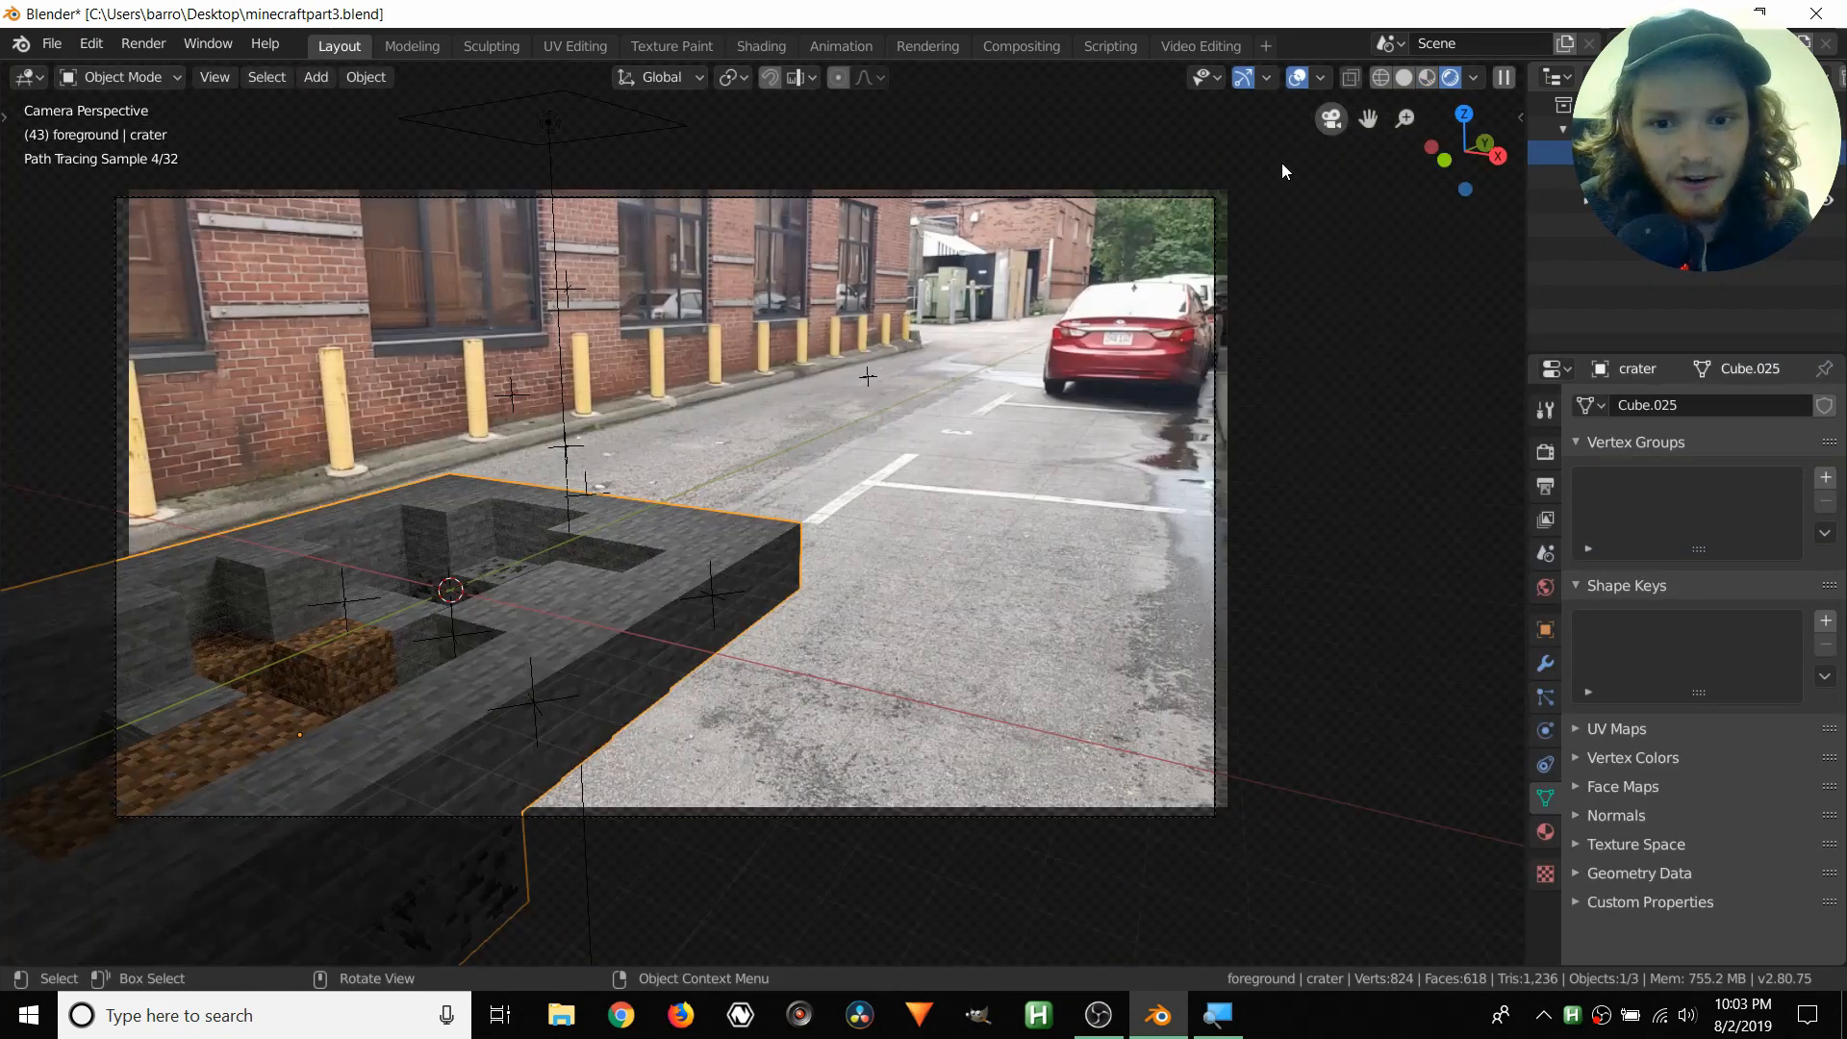
scroll(772, 494, "up", 1)
middle_click_drag(664, 481, 759, 493, "shift")
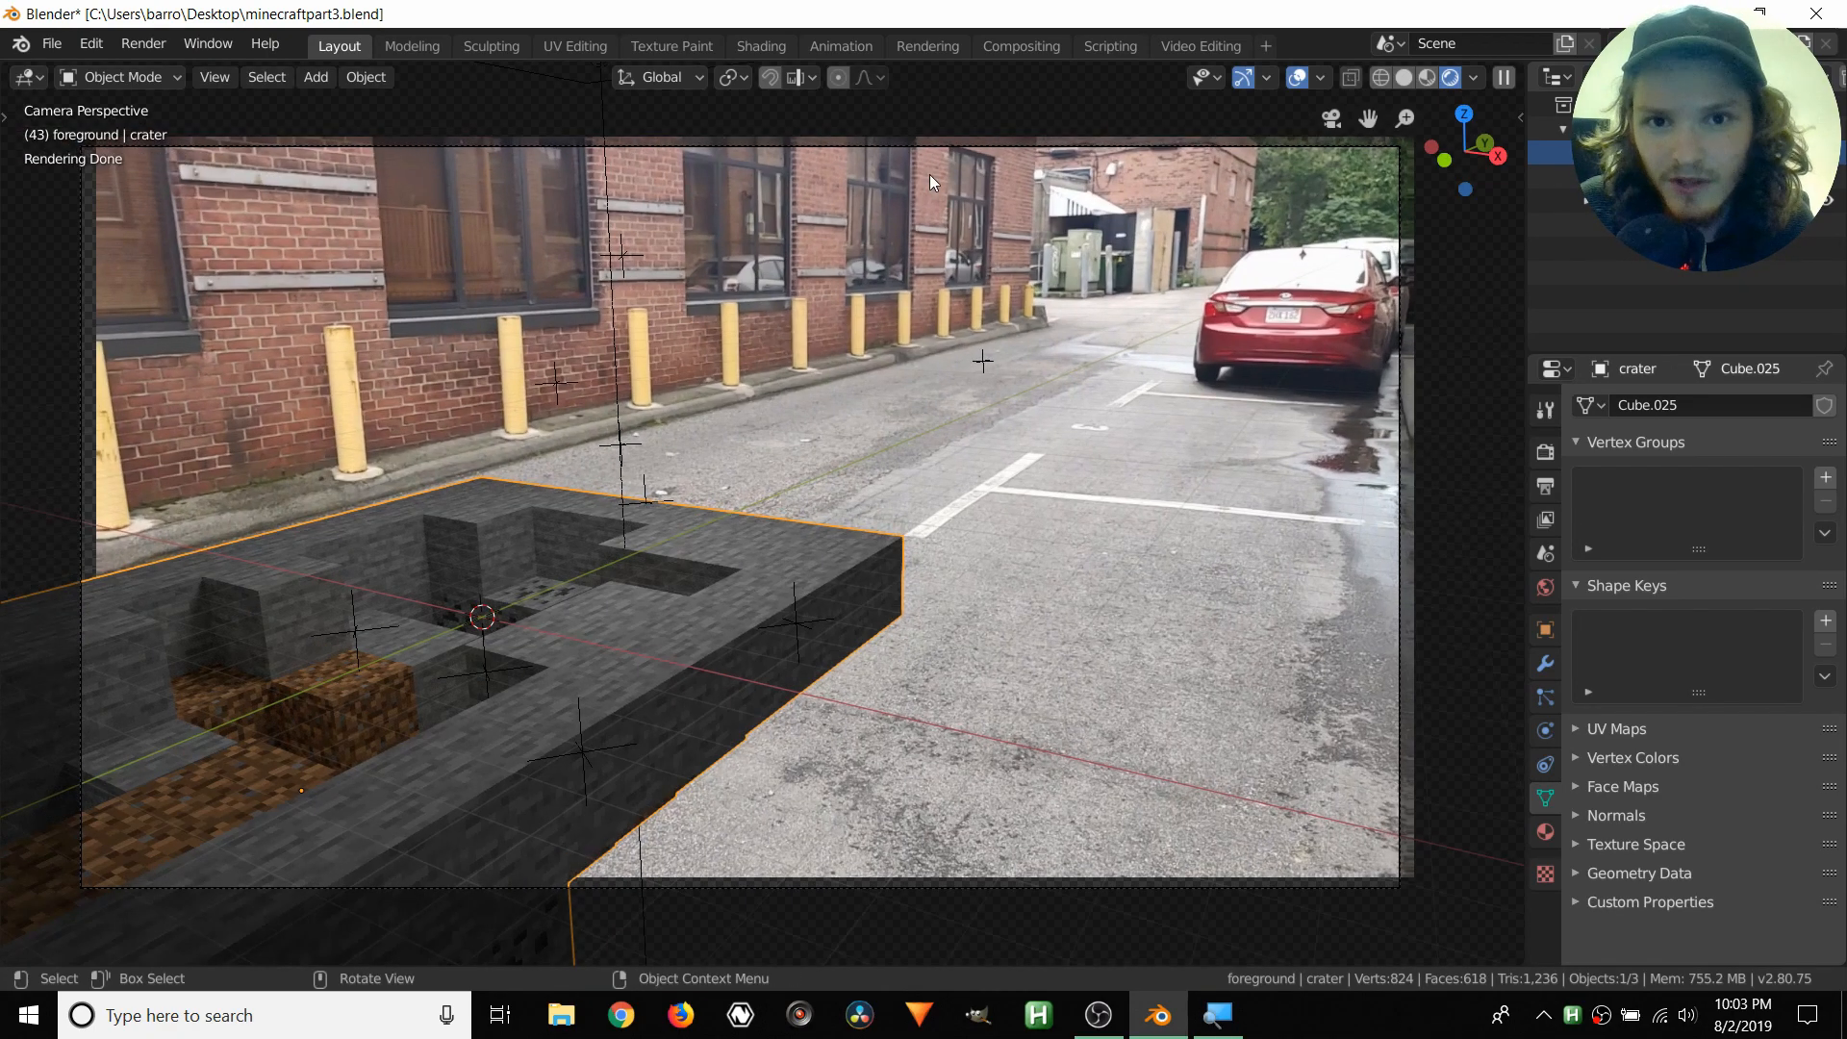
- Select the camera, try a background image Offset X of about -0.03, and undo it
left_click(930, 150)
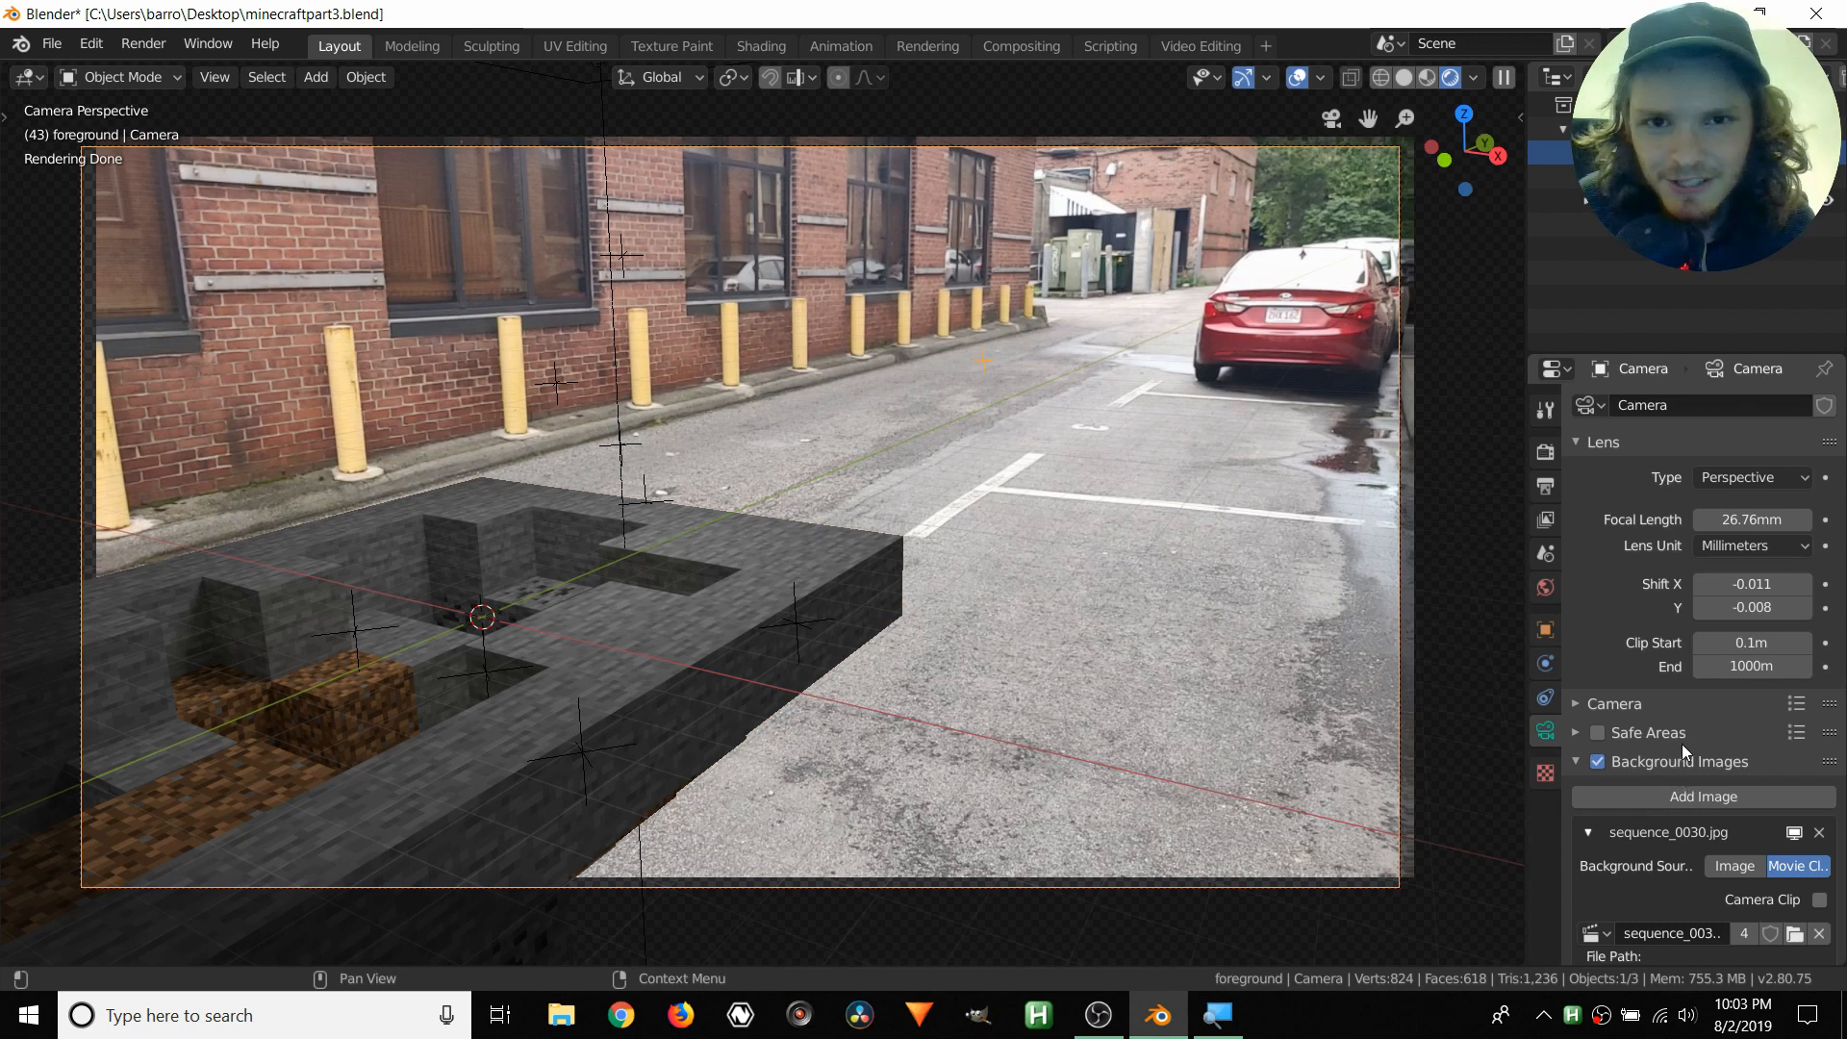
scroll(1682, 741, "down", 10)
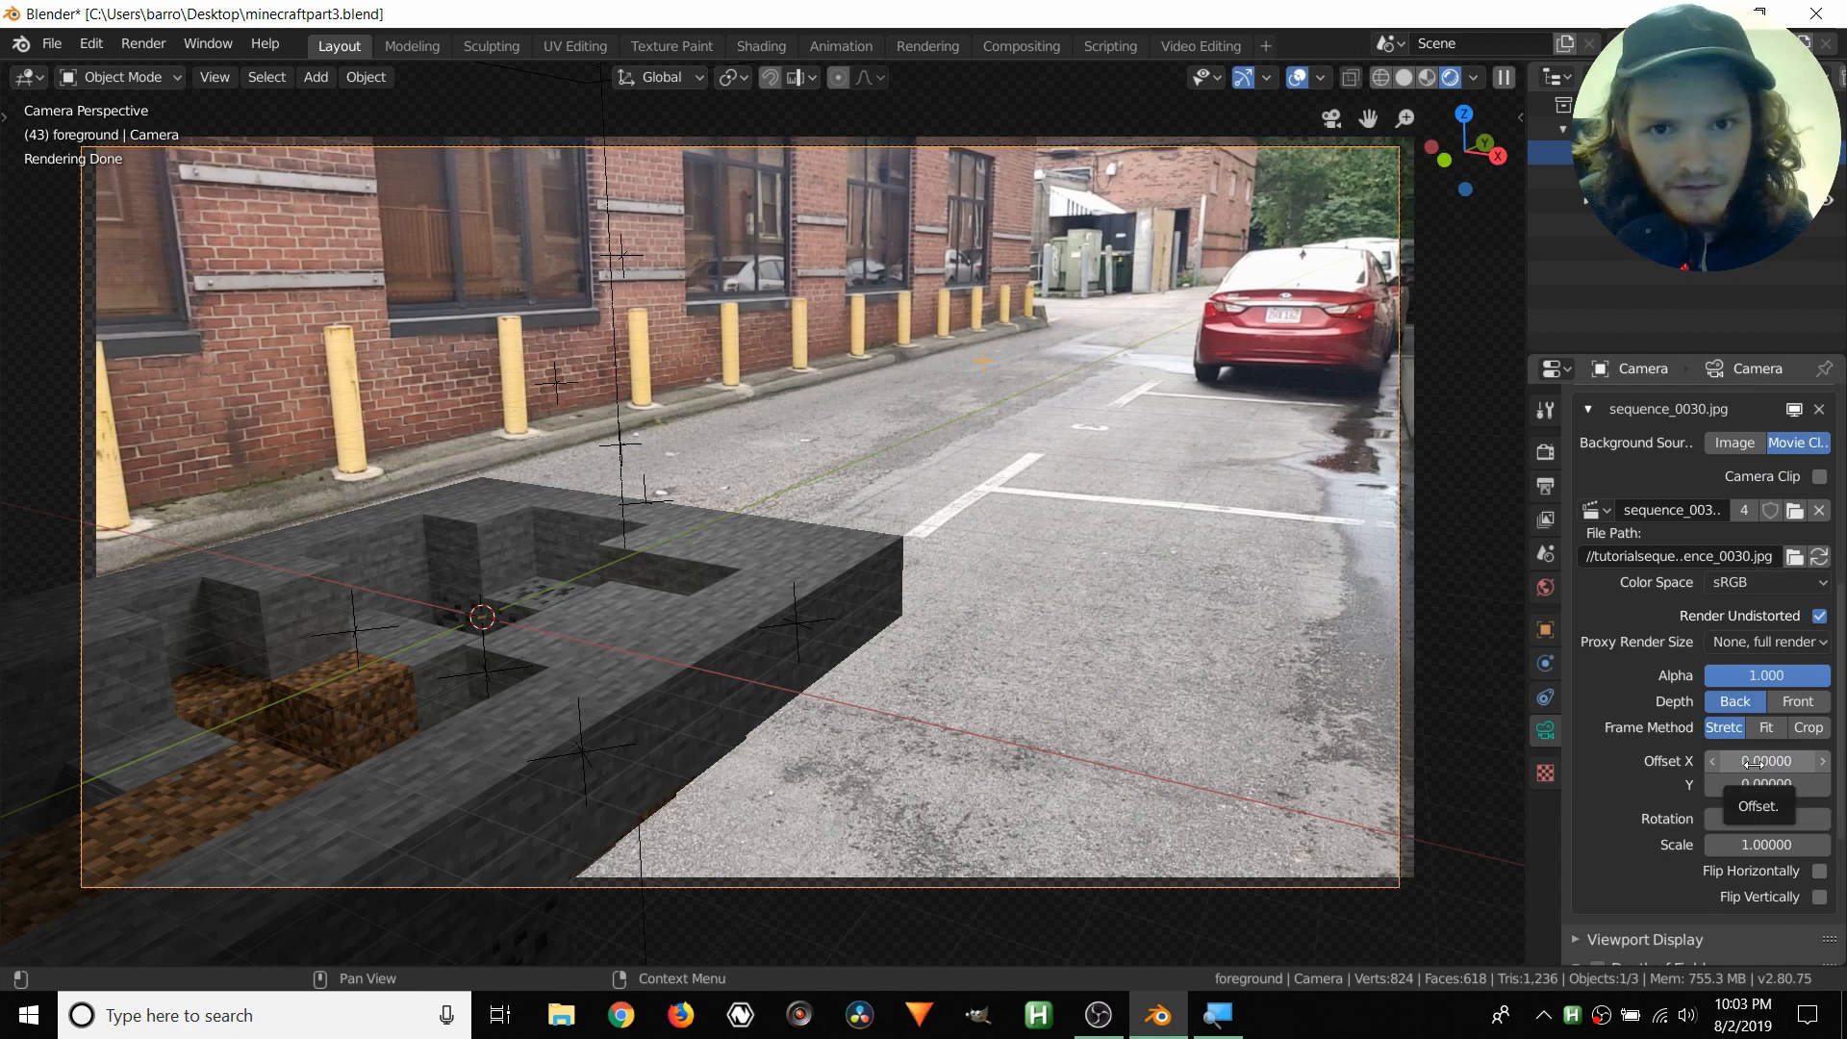
left_click_drag(1764, 760, 1648, 760)
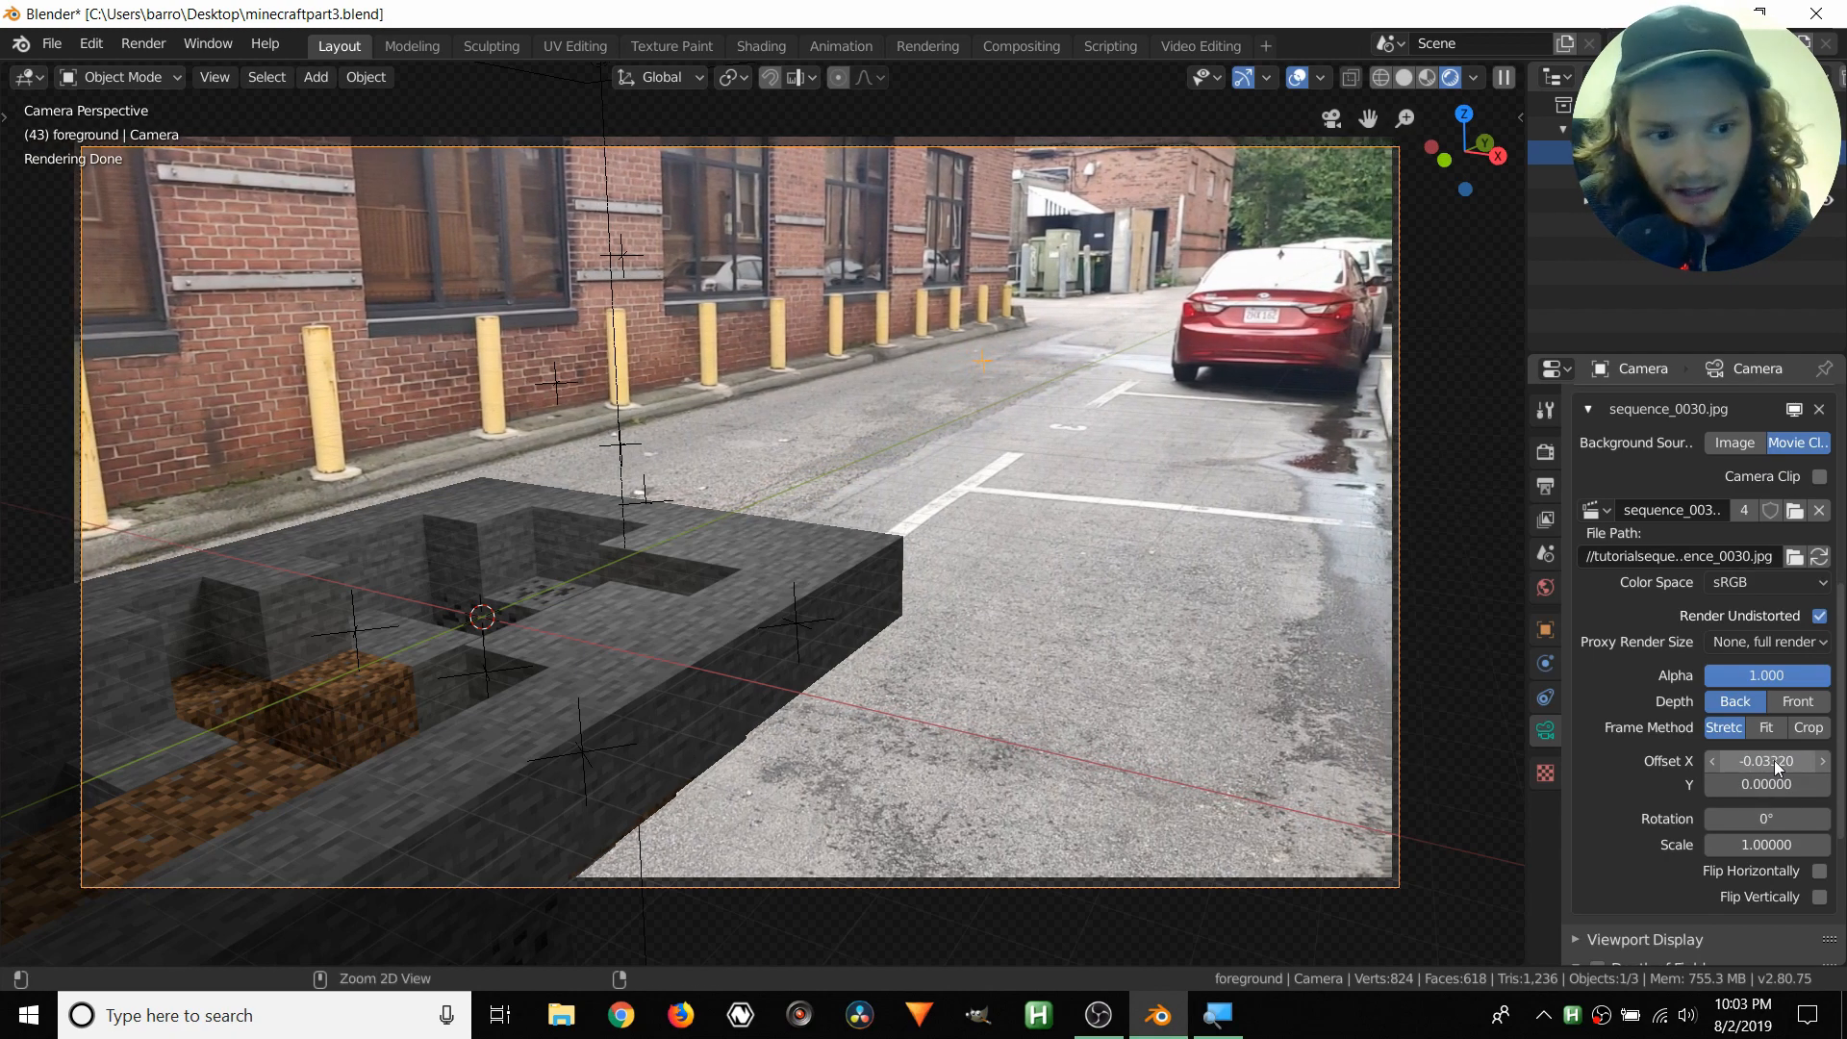
key("ctrl+z")
scroll(1775, 760, "up", 10)
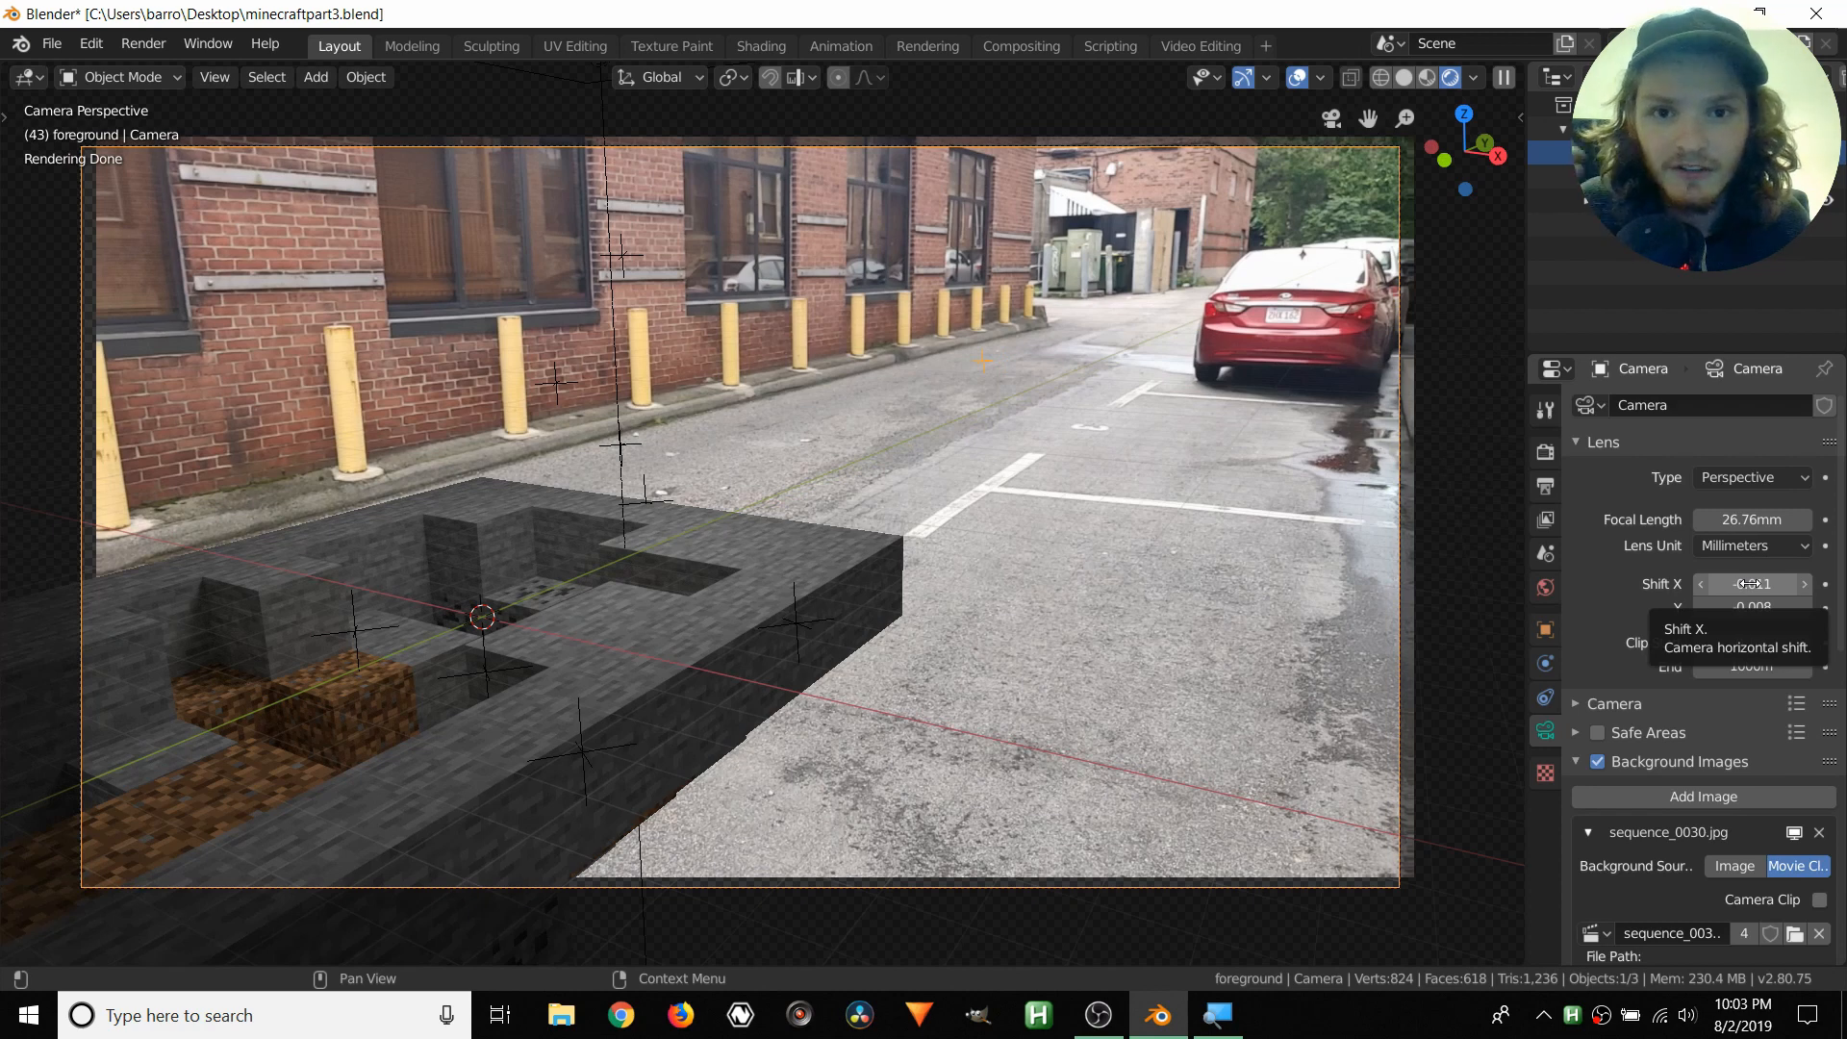
- Try a camera Shift X of 0.029 to see how the footage lines up with the frame, and undo it
scroll(1751, 583, "down", 5)
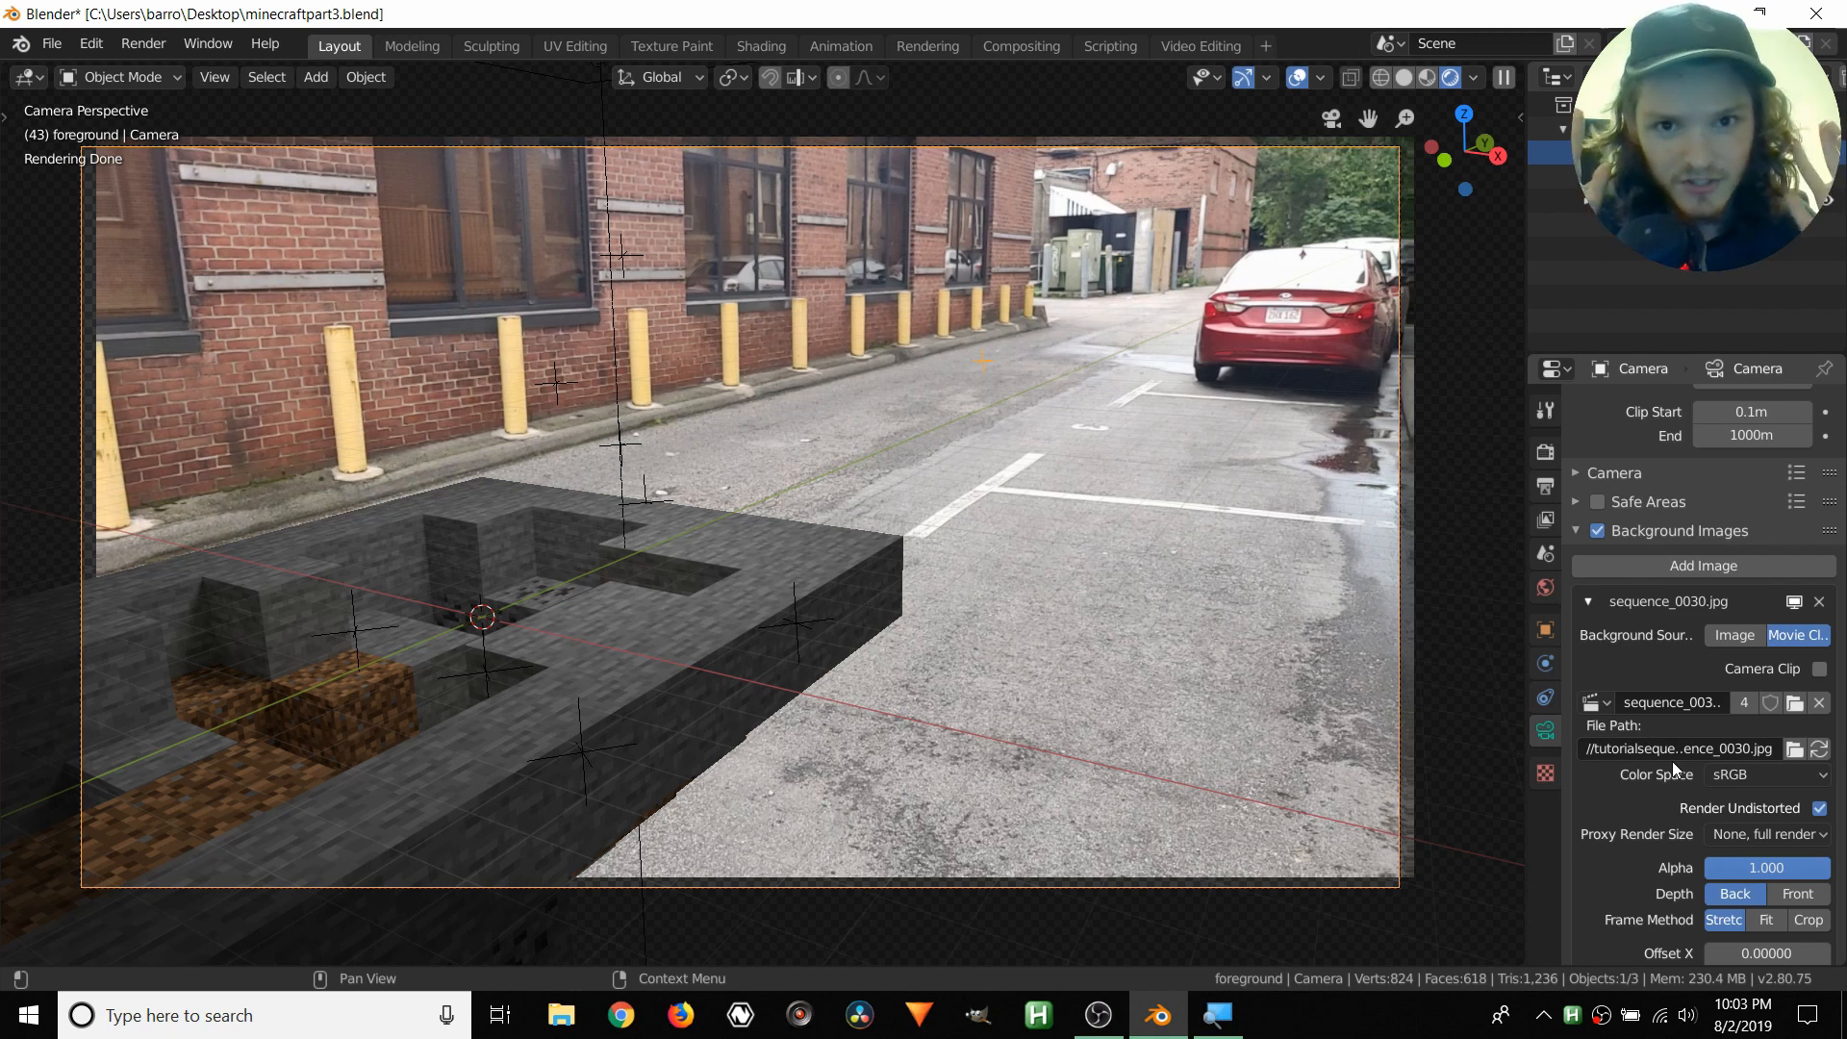
scroll(1747, 626, "up", 5)
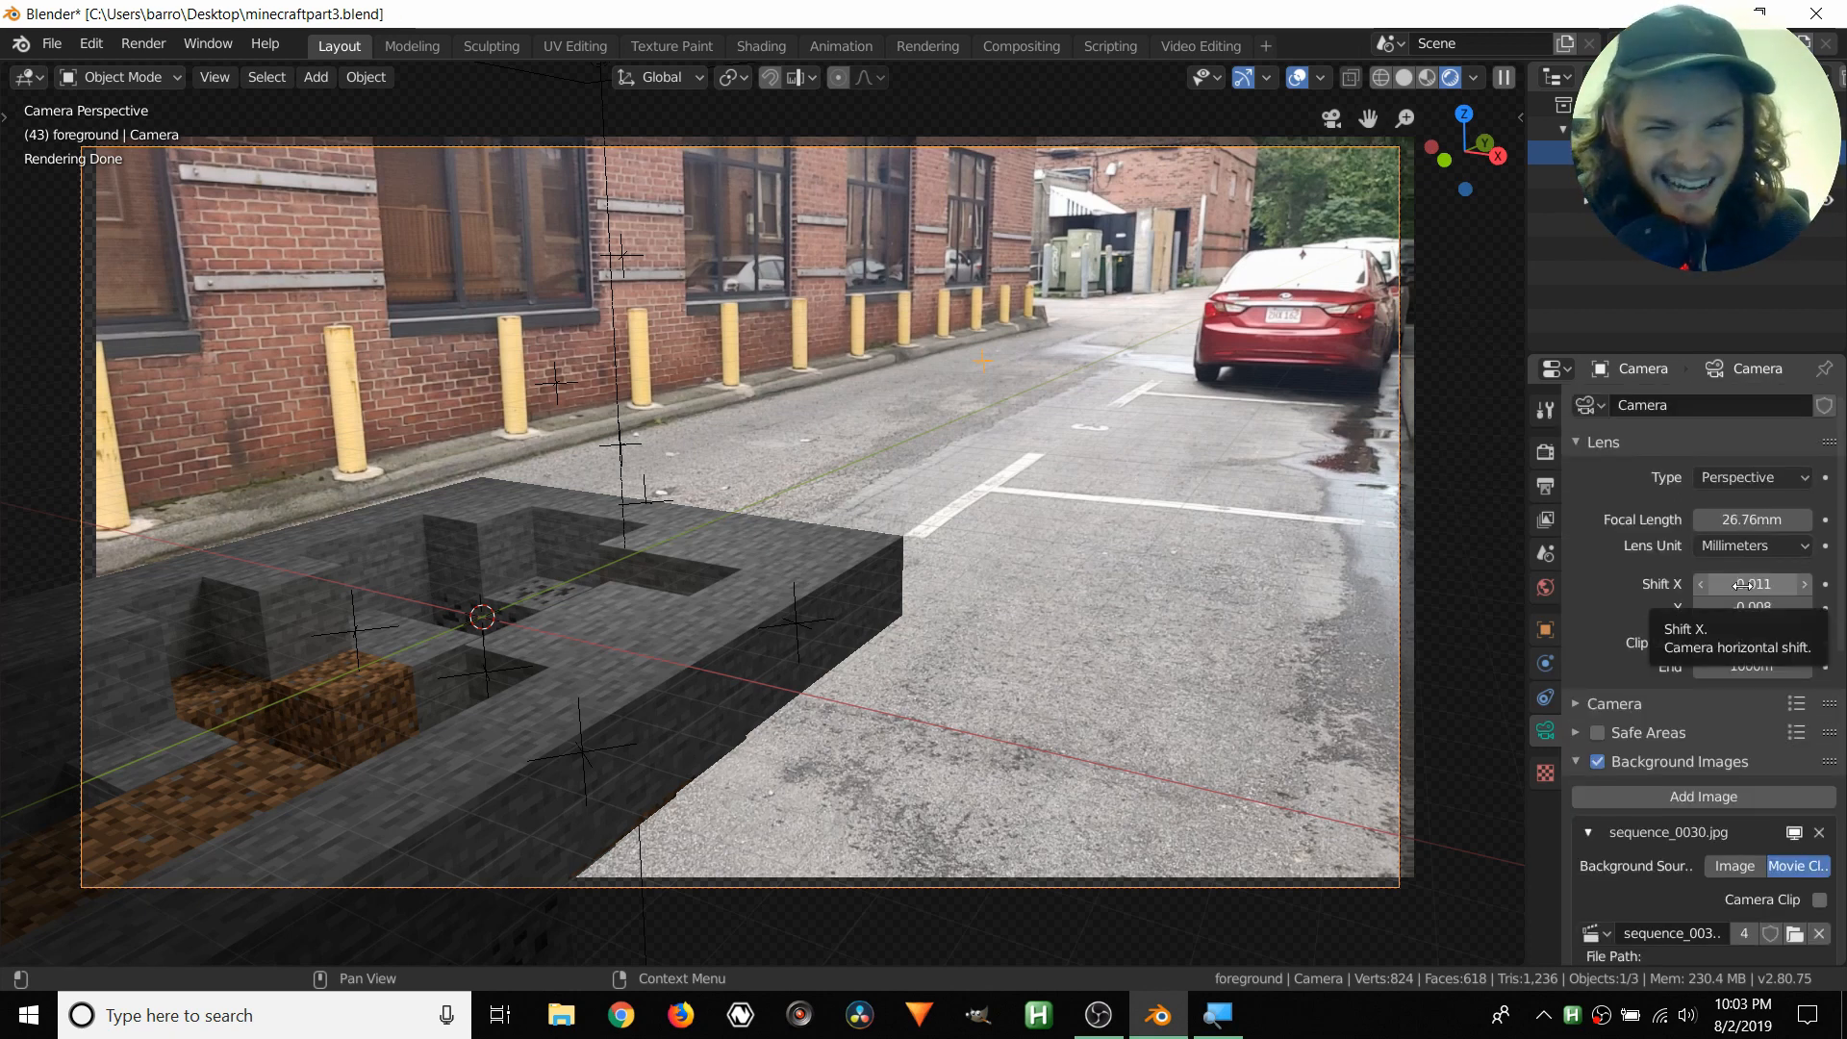
left_click_drag(1752, 584, 1790, 584)
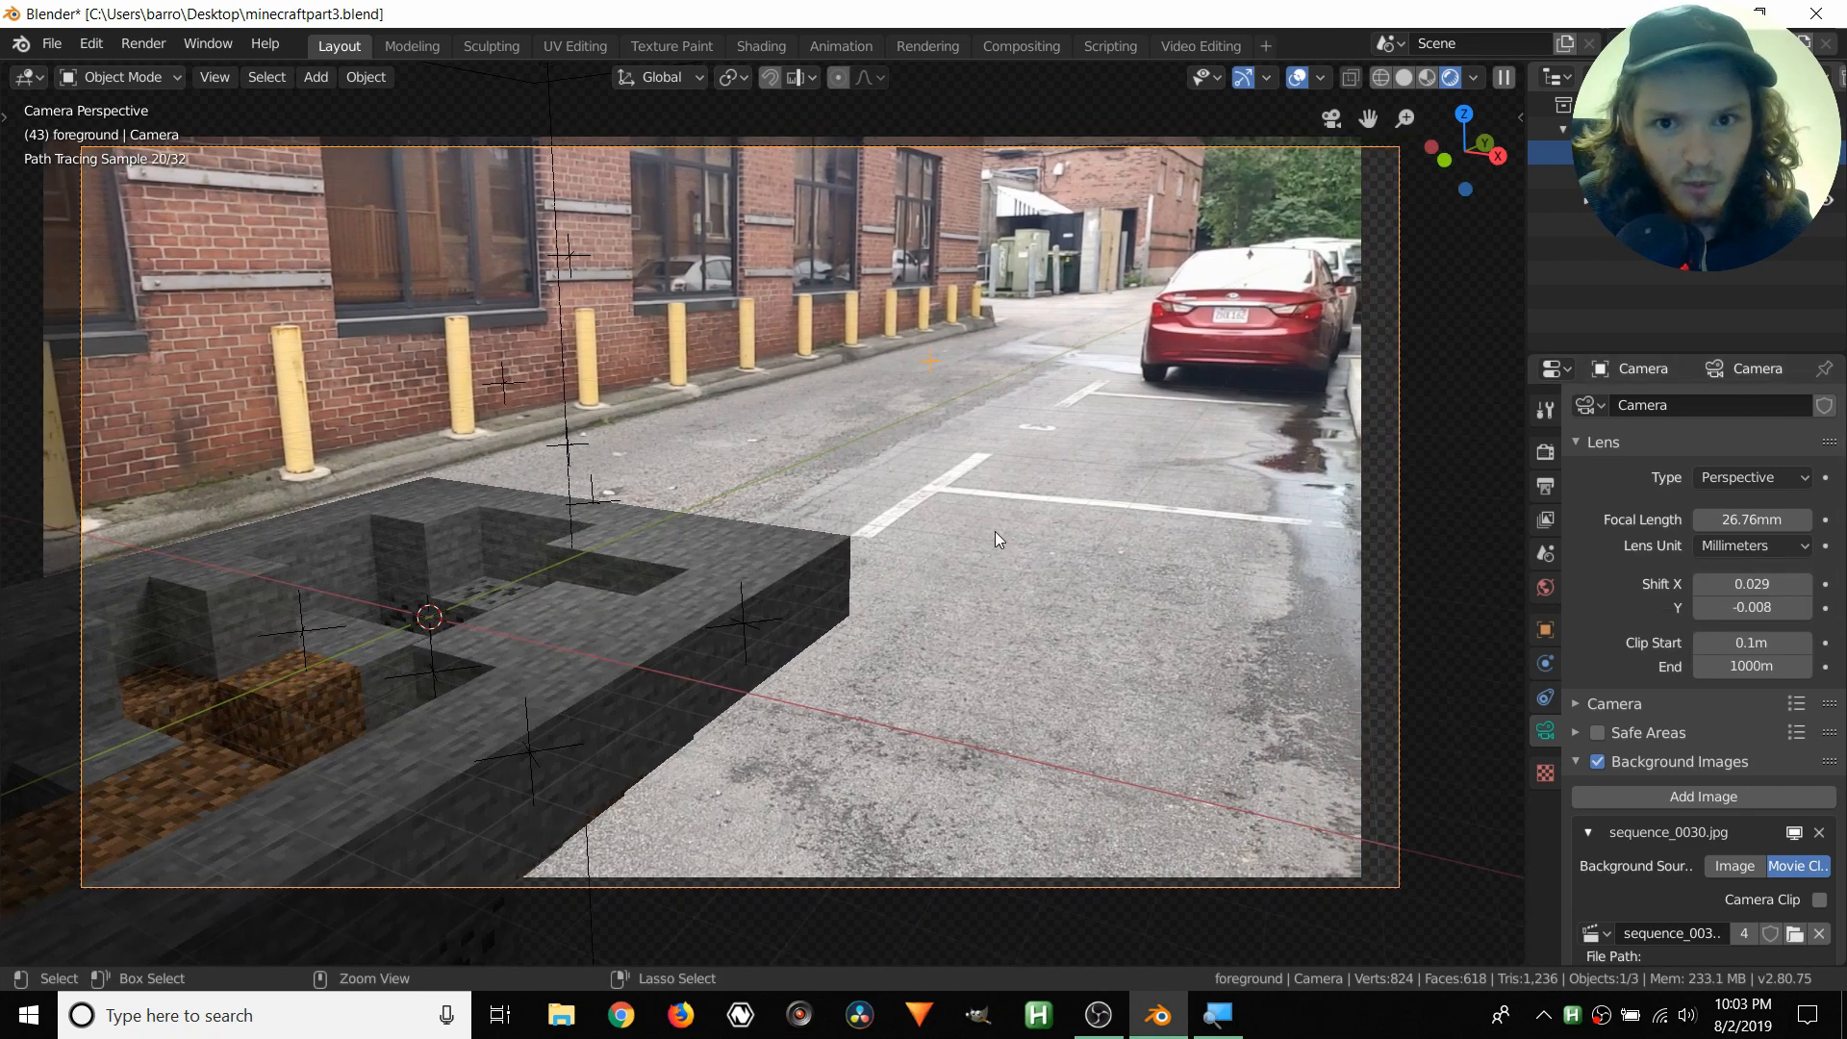
key("ctrl+z")
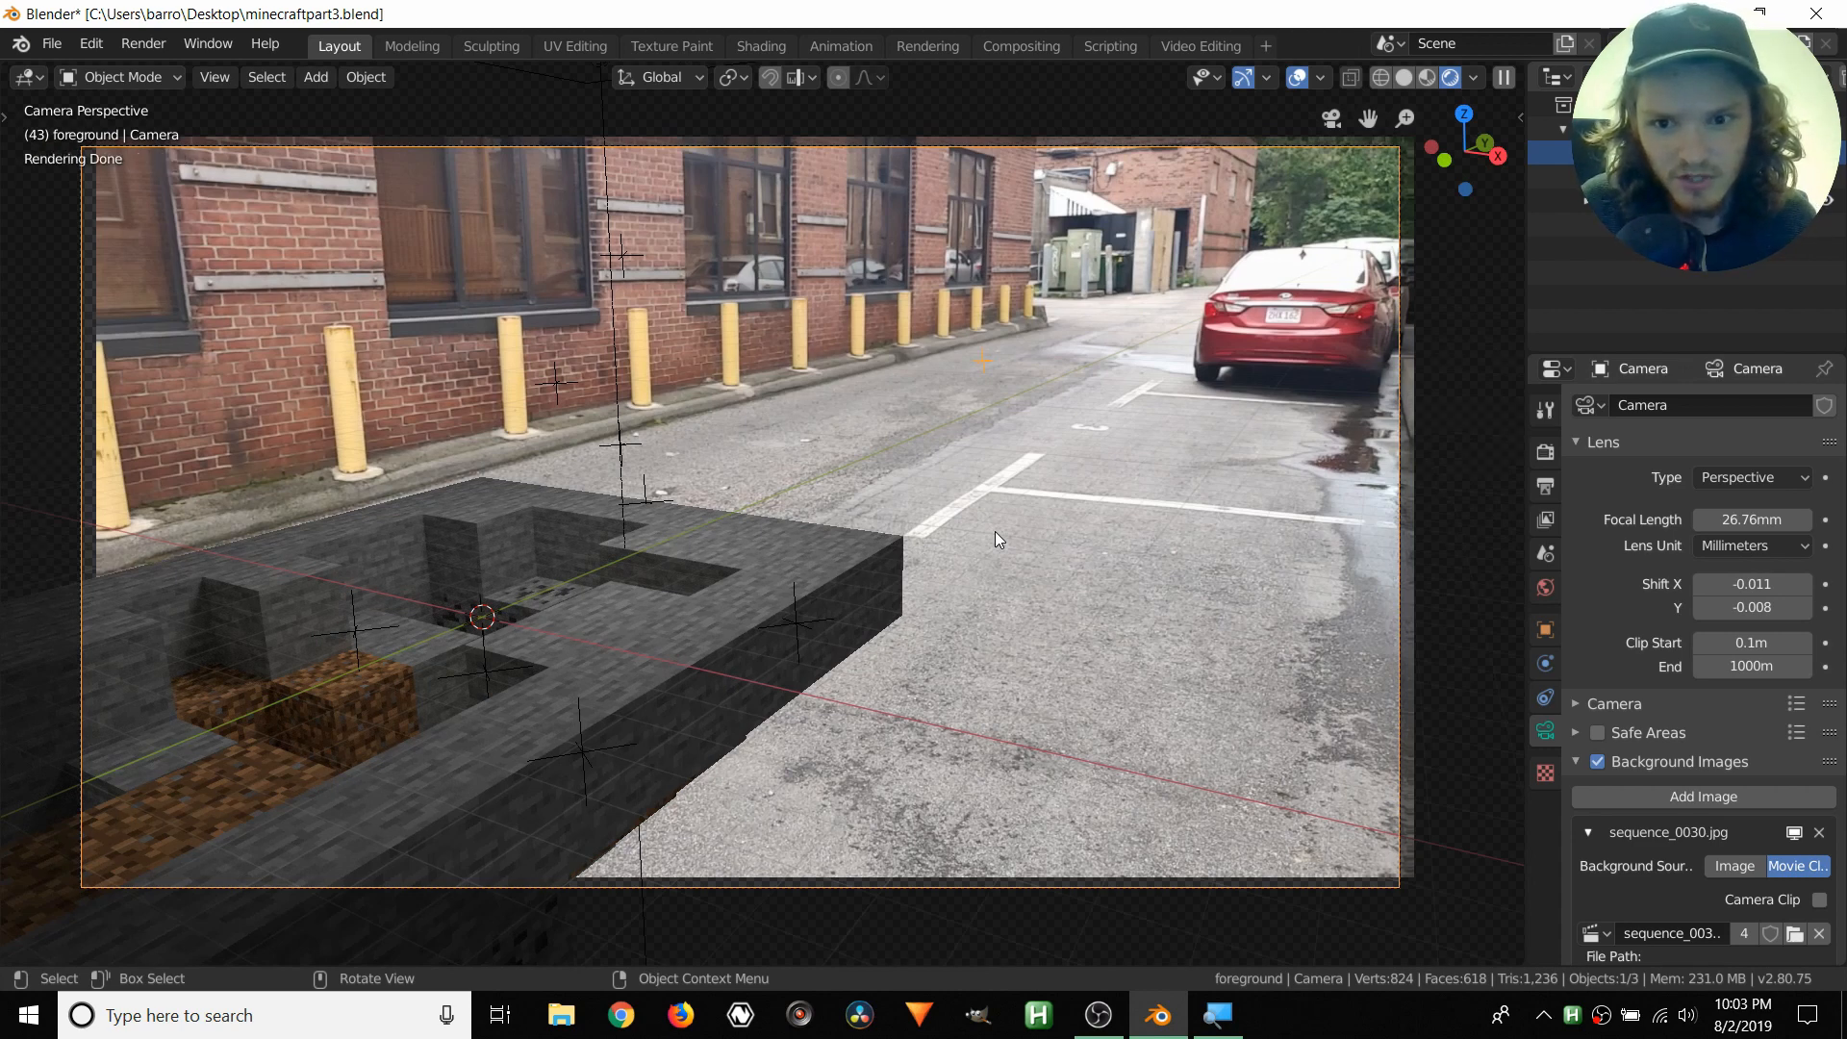
- Try camera Shift X values of 0.013 and about -0.006 while checking the footage alignment up close, undoing each change
left_click_drag(1753, 584, 1826, 584)
scroll(817, 441, "up", 6)
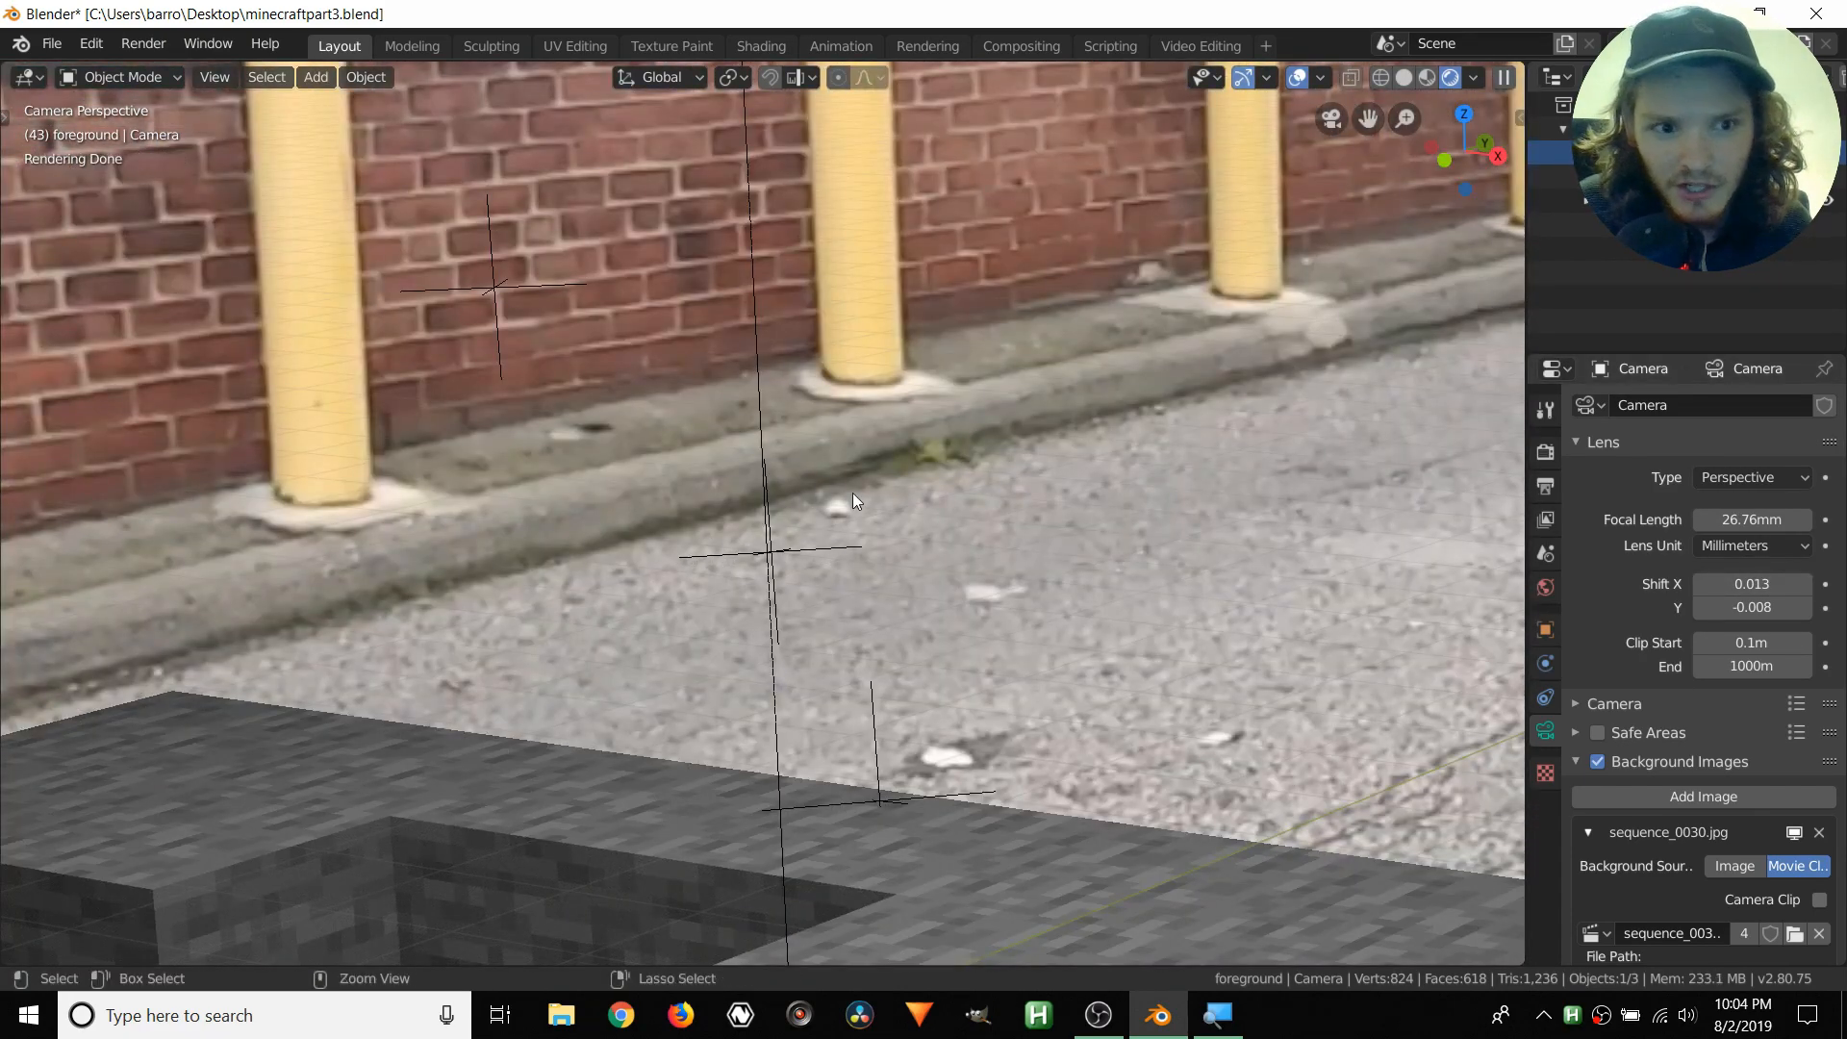
key("ctrl+z")
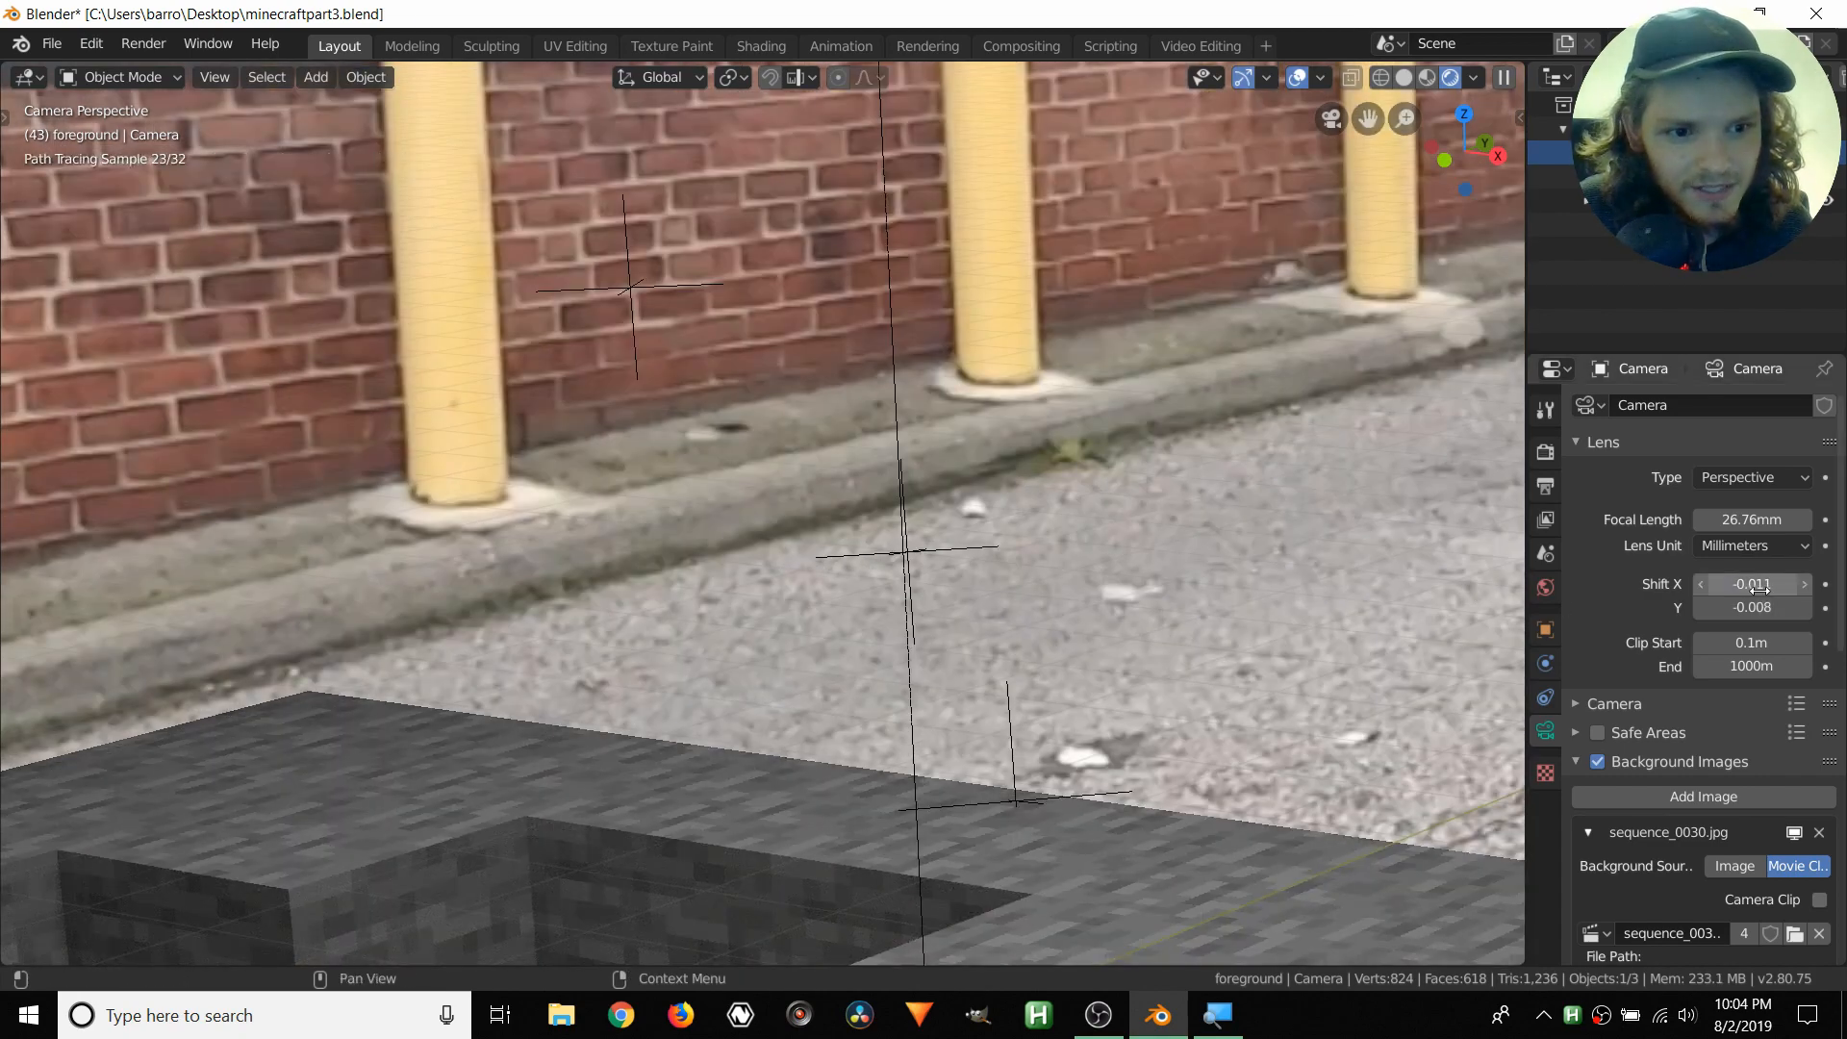
mouse_move(1753, 584)
left_mouse_down()
mouse_move(1809, 584)
mouse_move(1761, 584)
left_mouse_up()
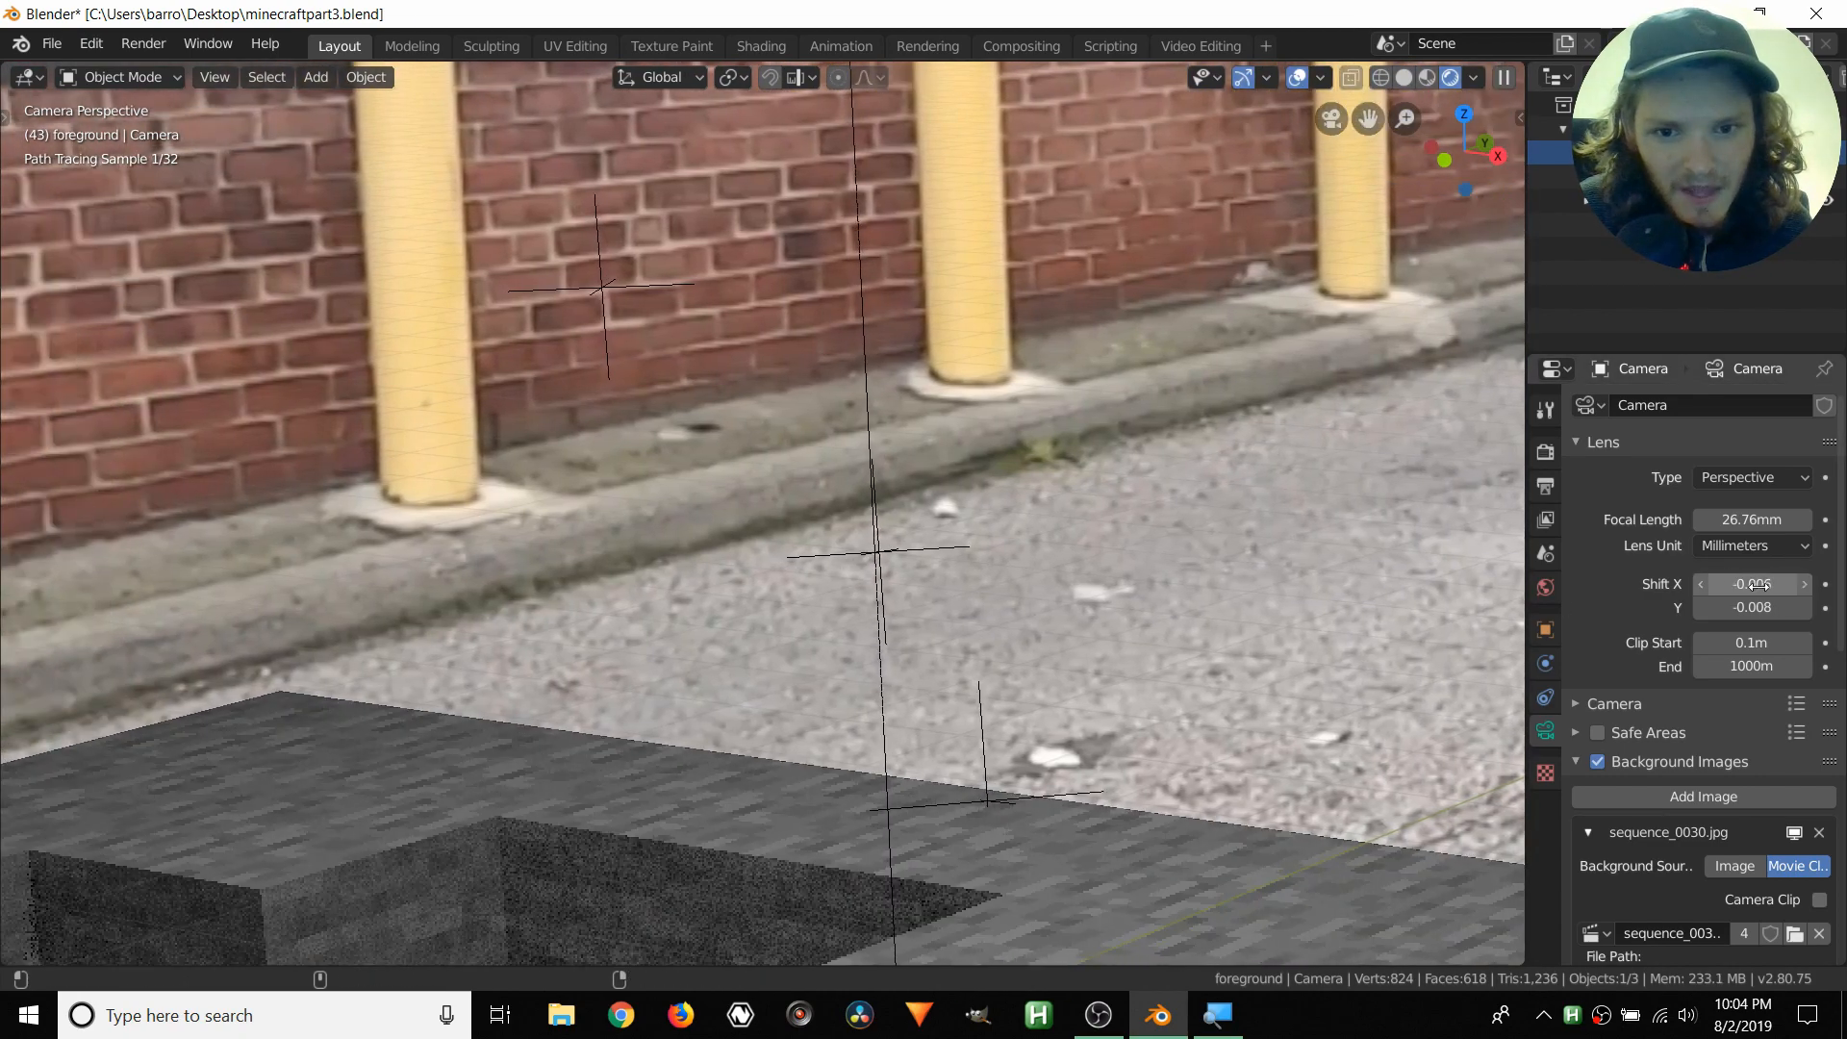
key("ctrl+z")
scroll(948, 543, "down", 5)
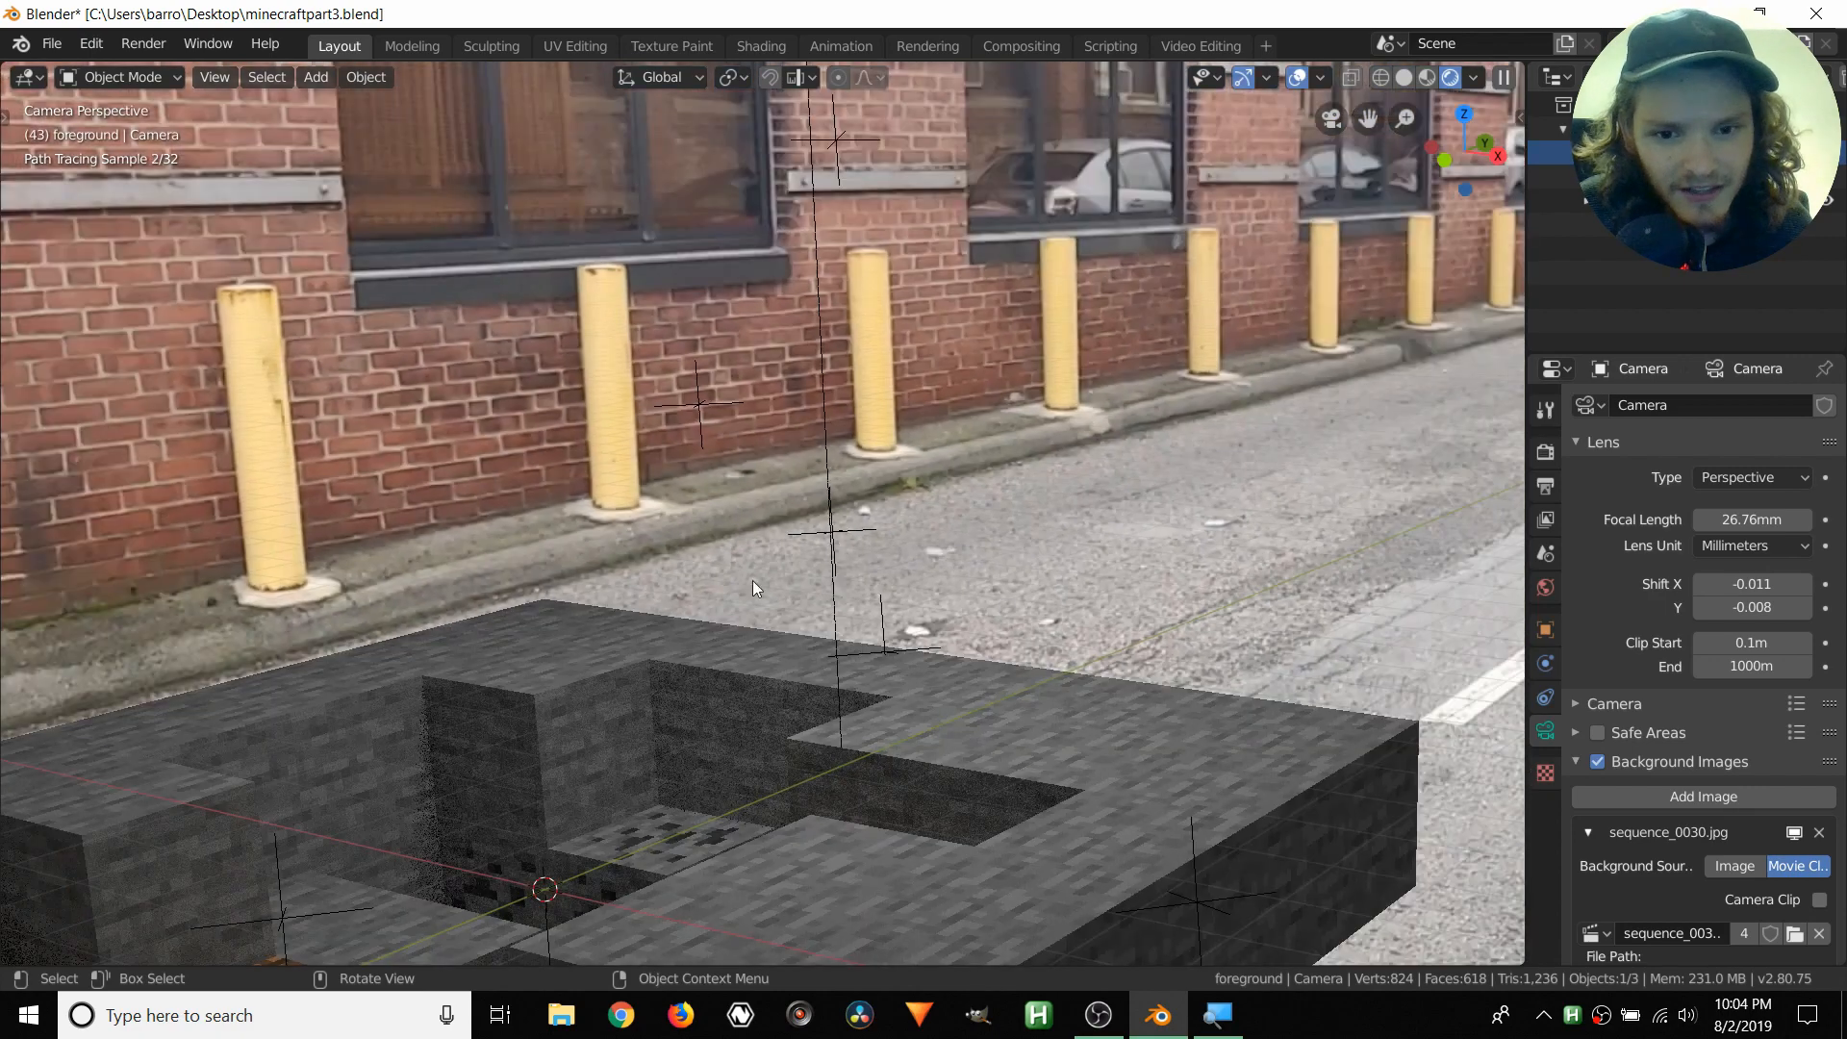
- Check the tracking markers against the footage, try resetting the camera's Shift X and Y to 0, and undo it
scroll(1003, 539, "up", 5)
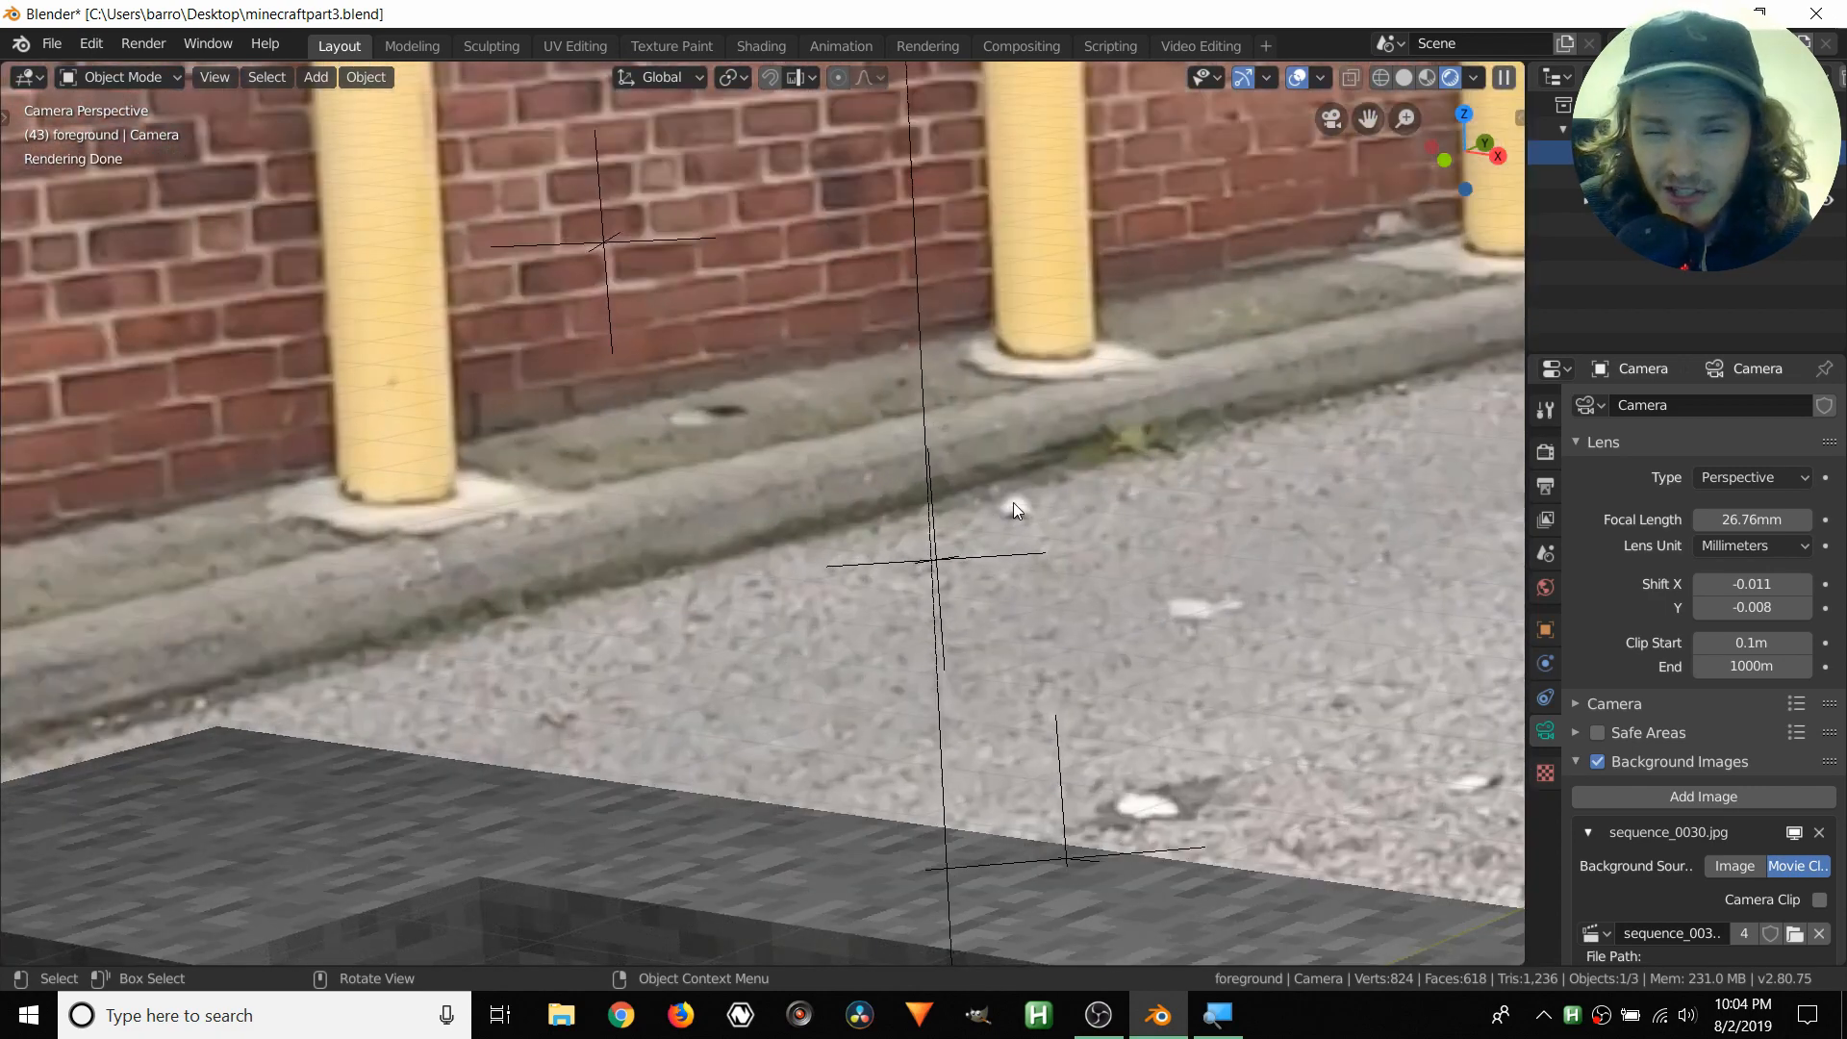
scroll(1013, 502, "down", 6)
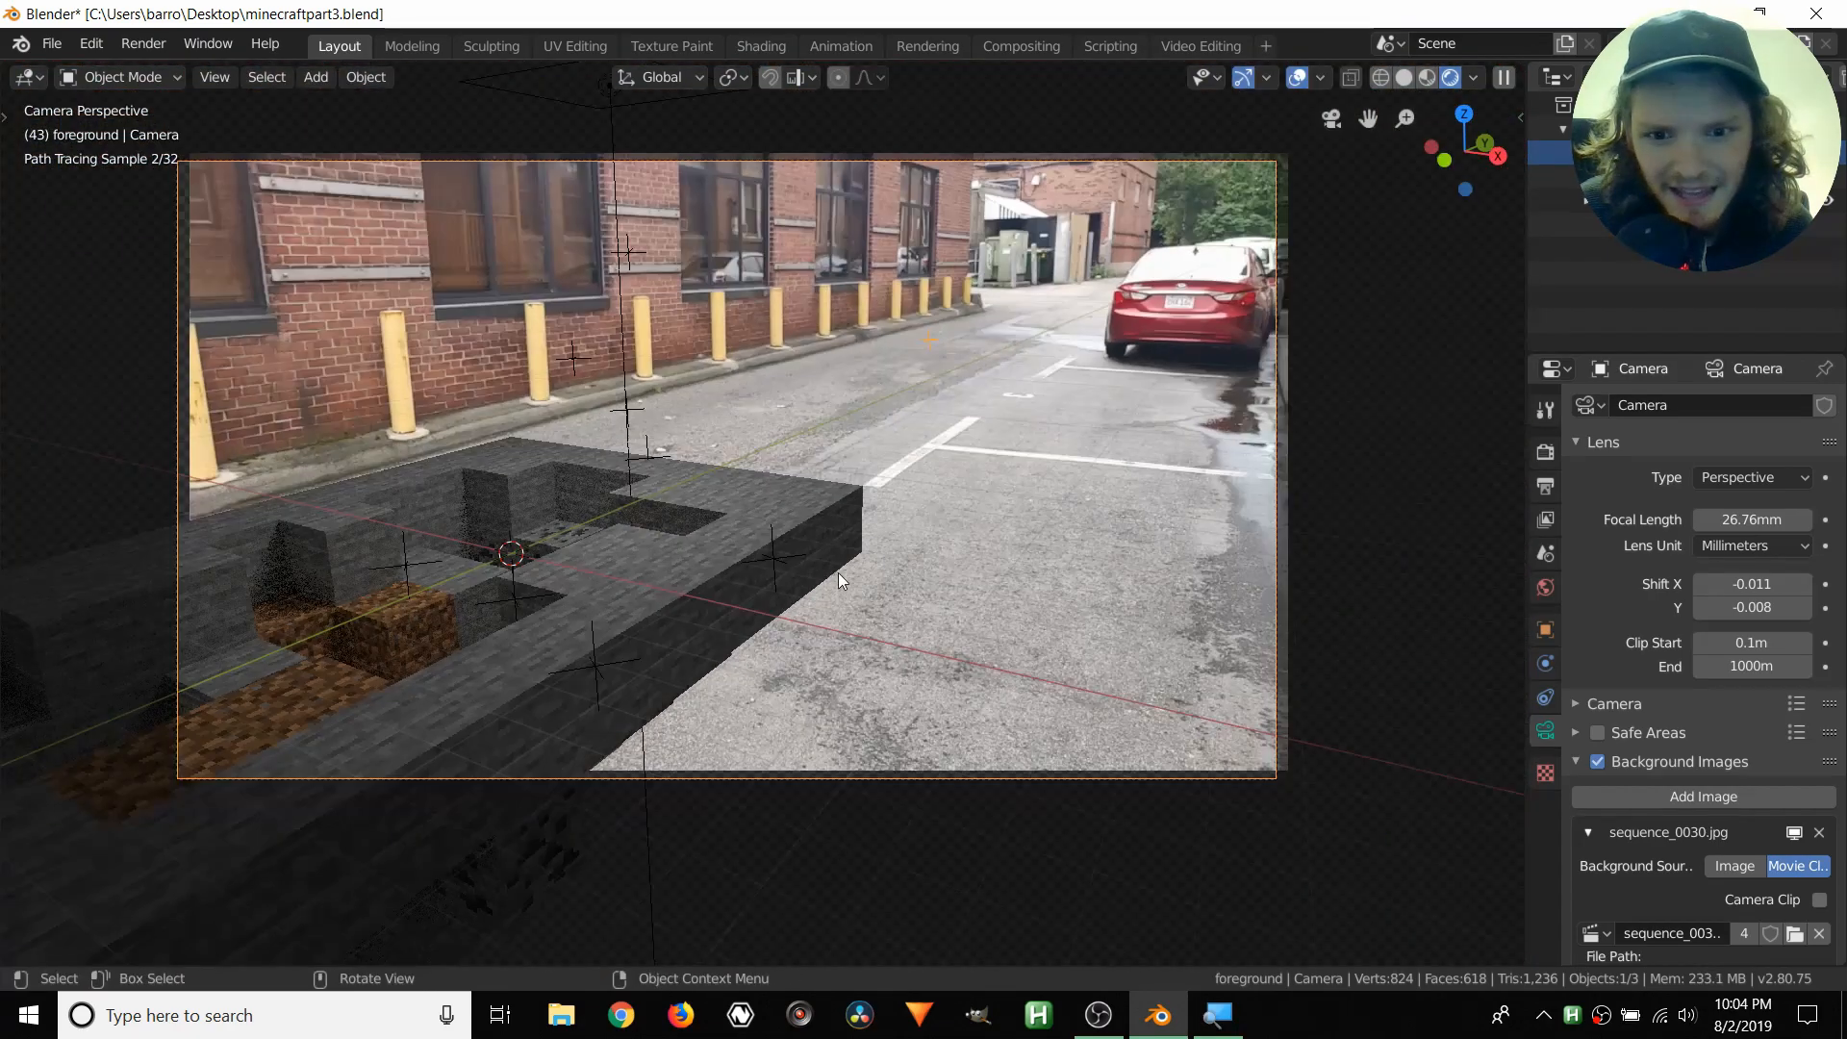
scroll(839, 573, "up", 6)
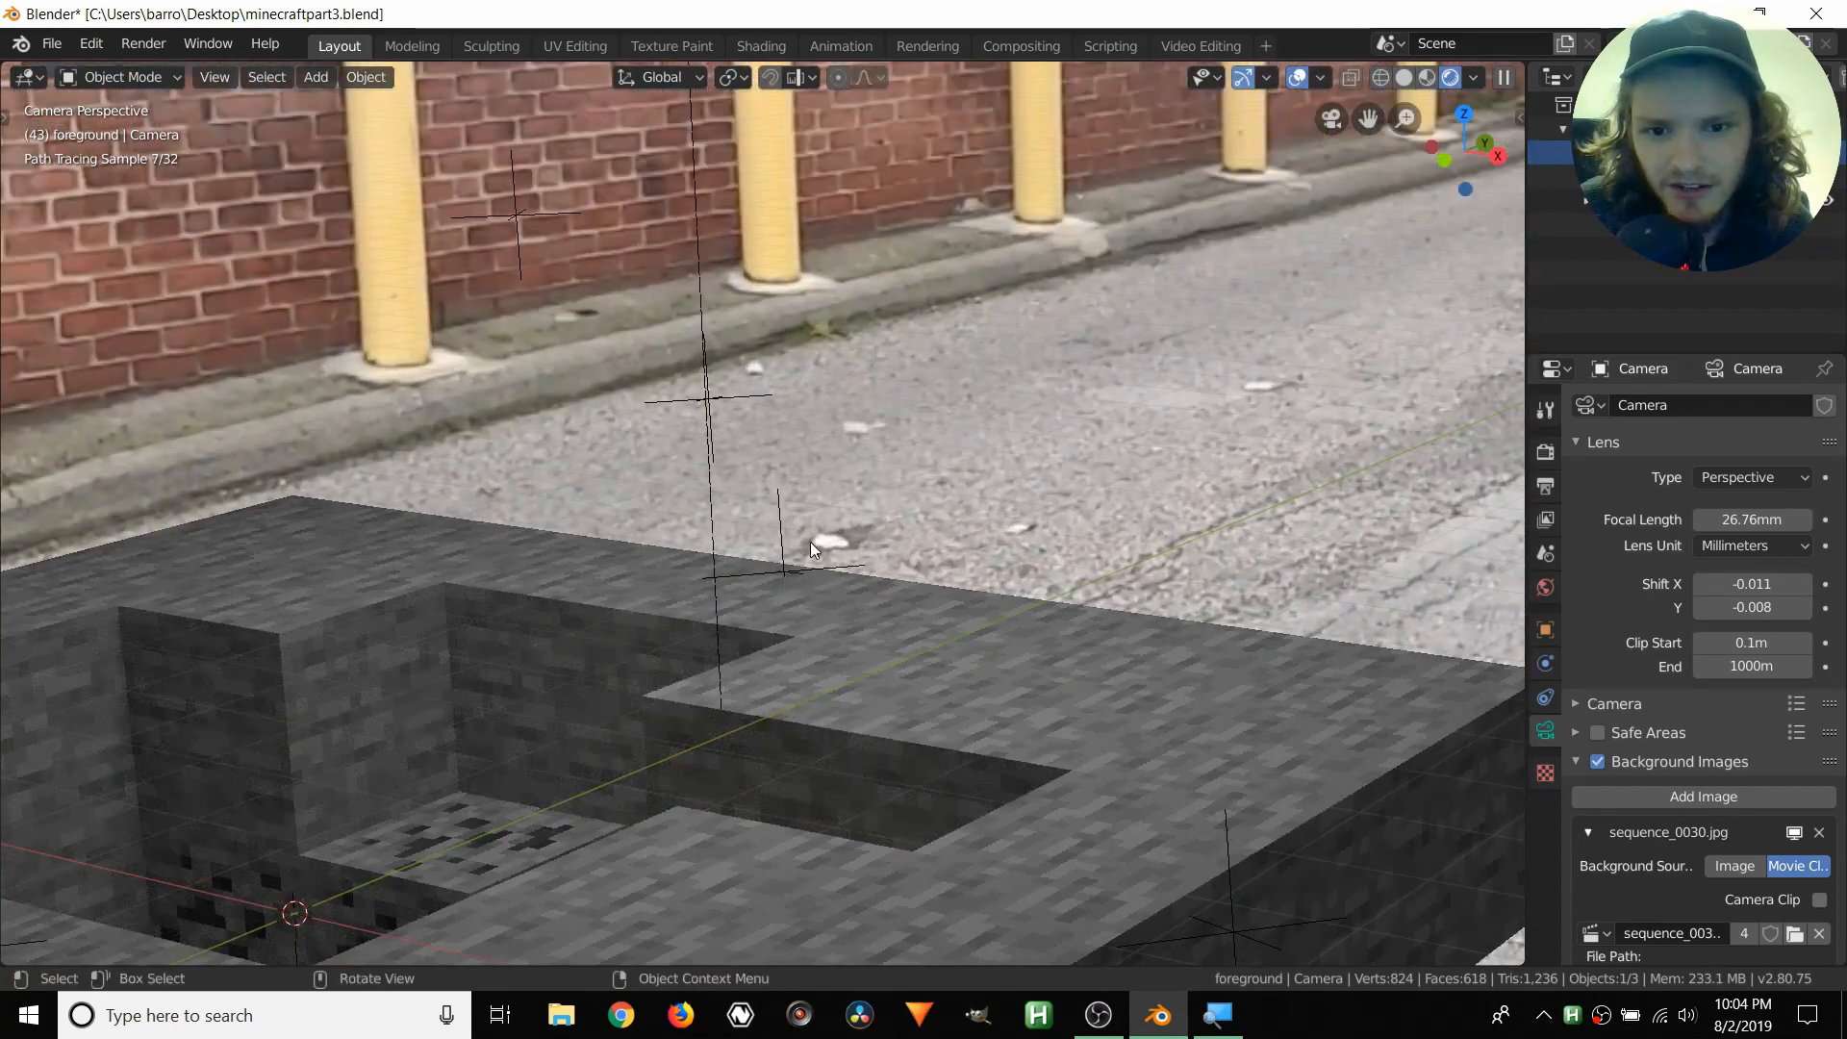
scroll(824, 543, "down", 3)
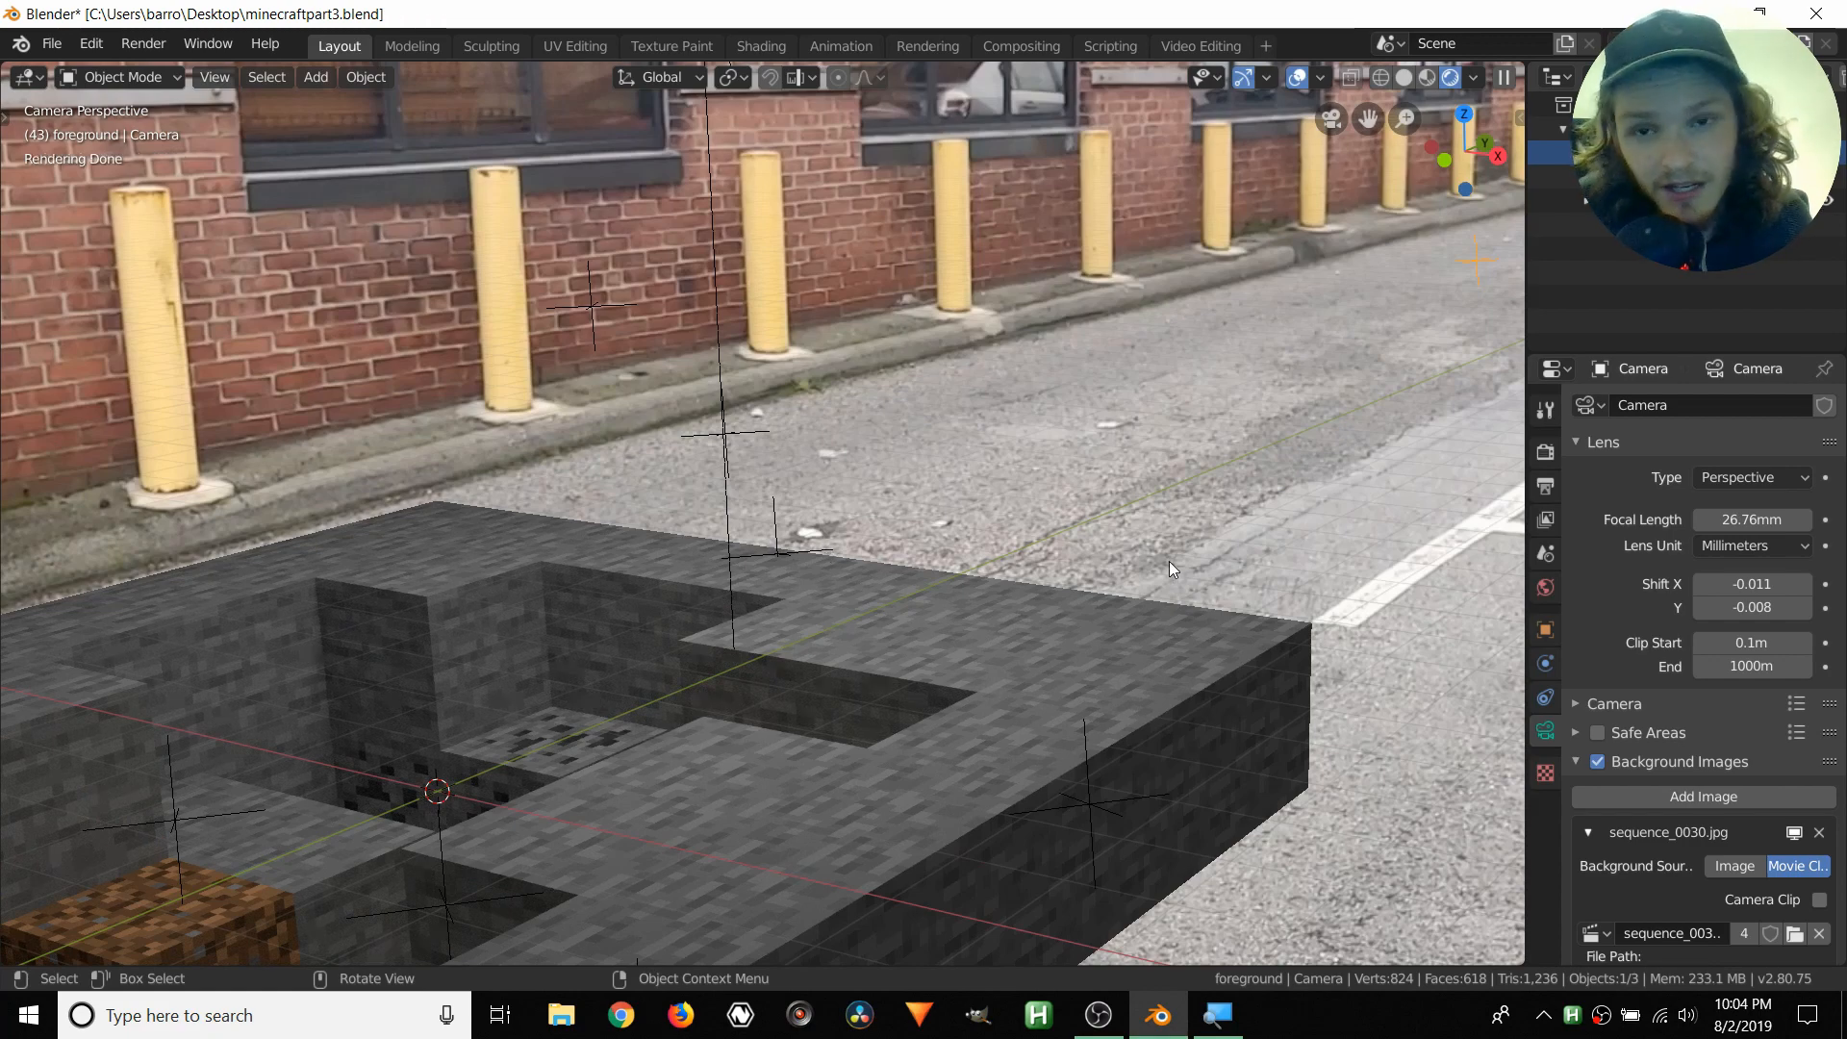
scroll(978, 609, "down", 4)
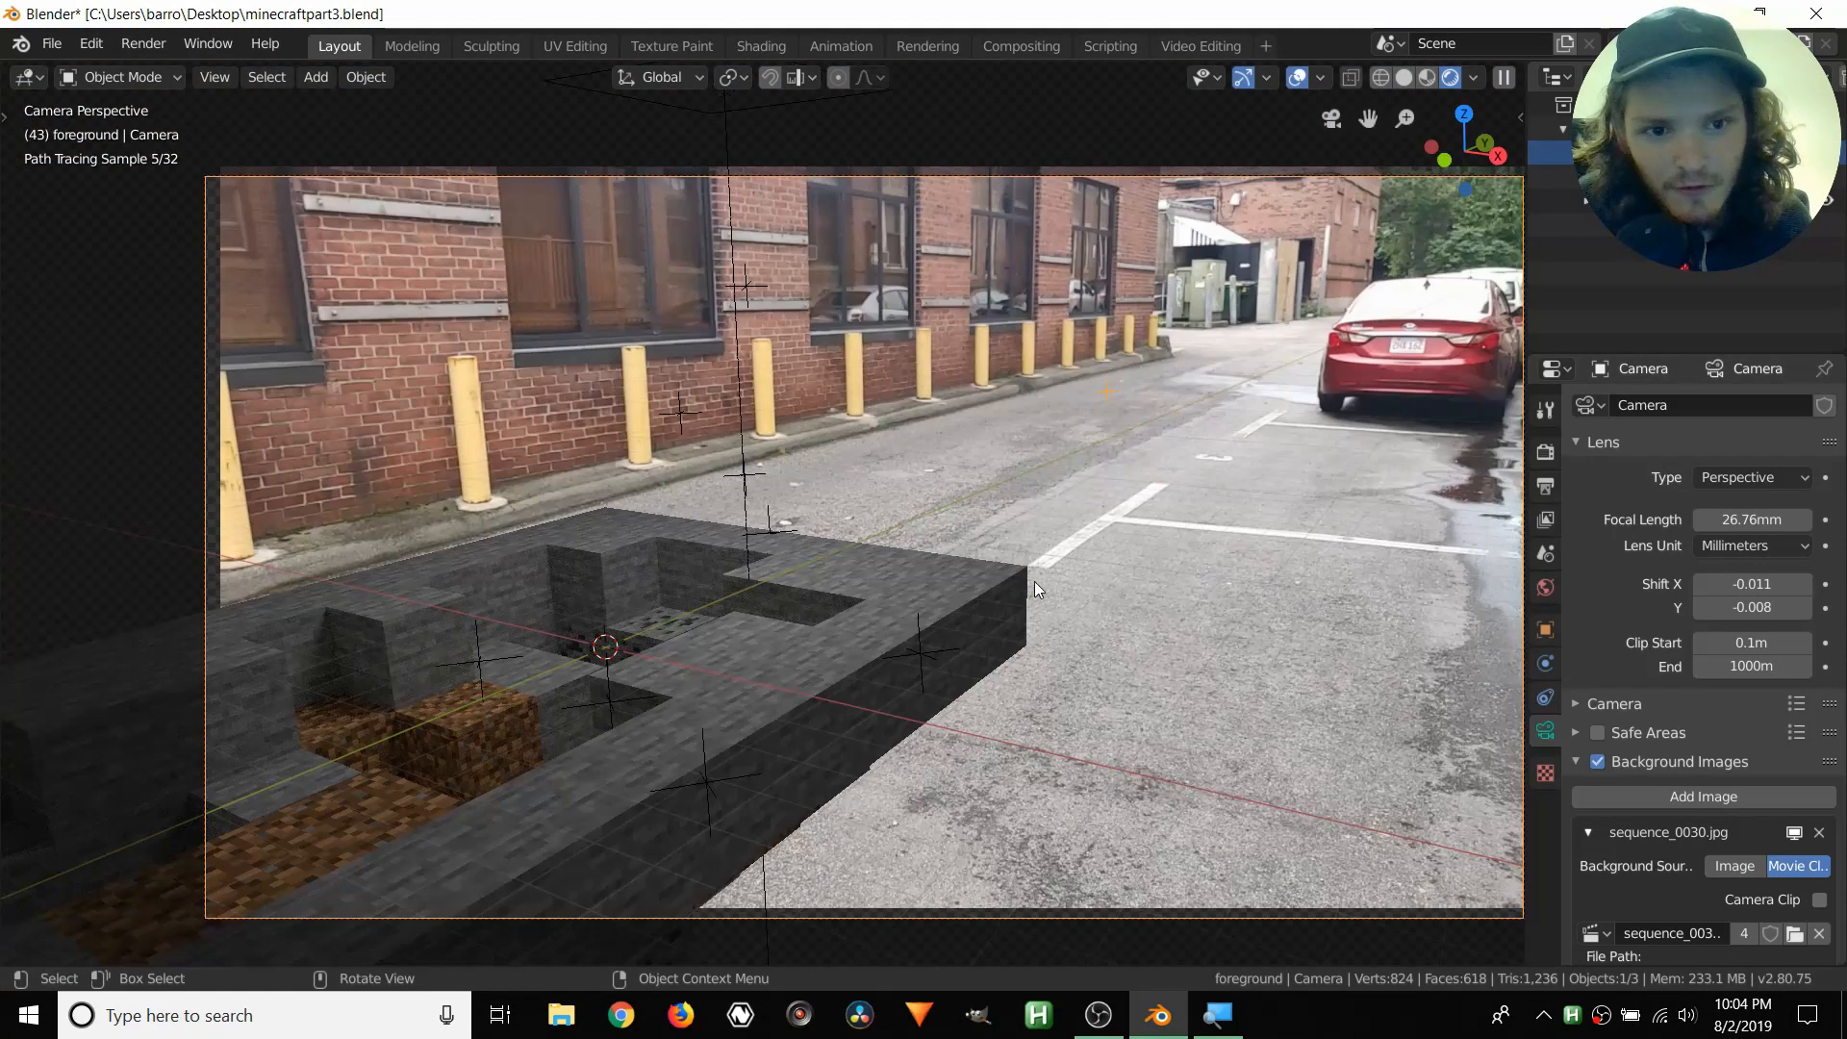
left_click(1725, 584)
type("0")
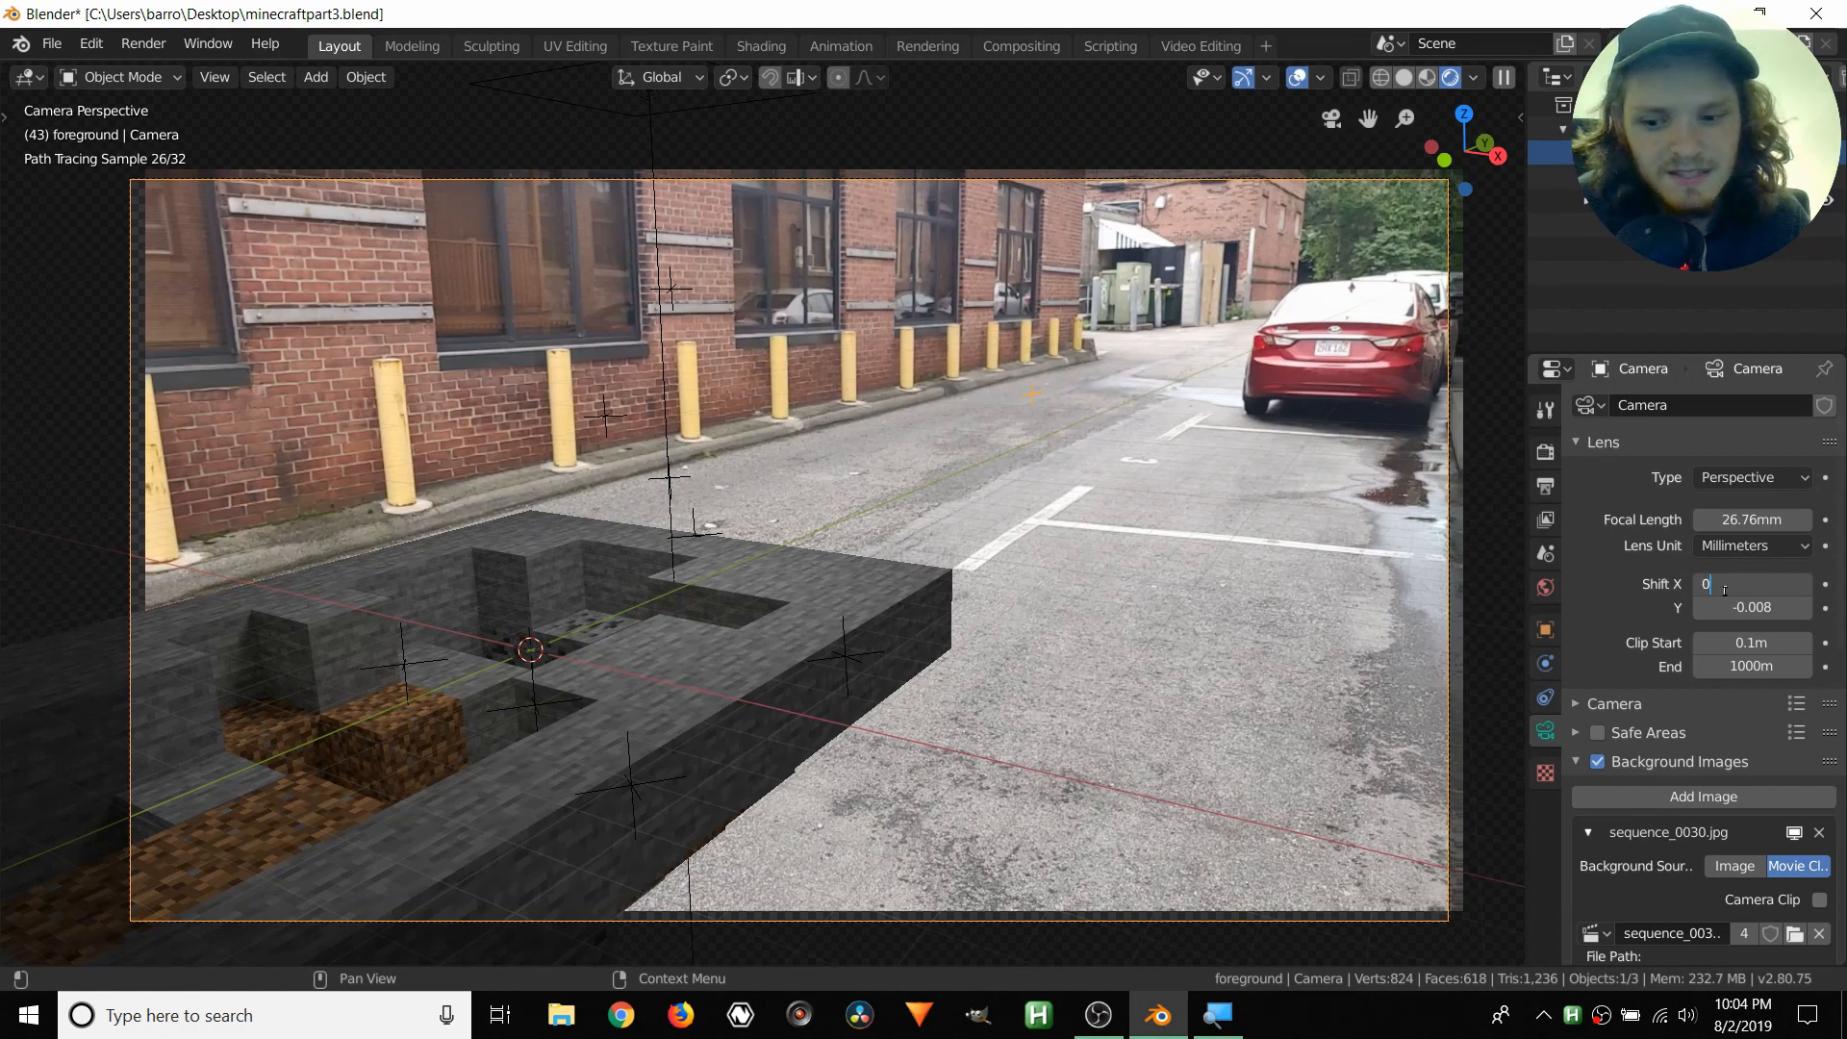
key("Tab")
type("0")
key("Return")
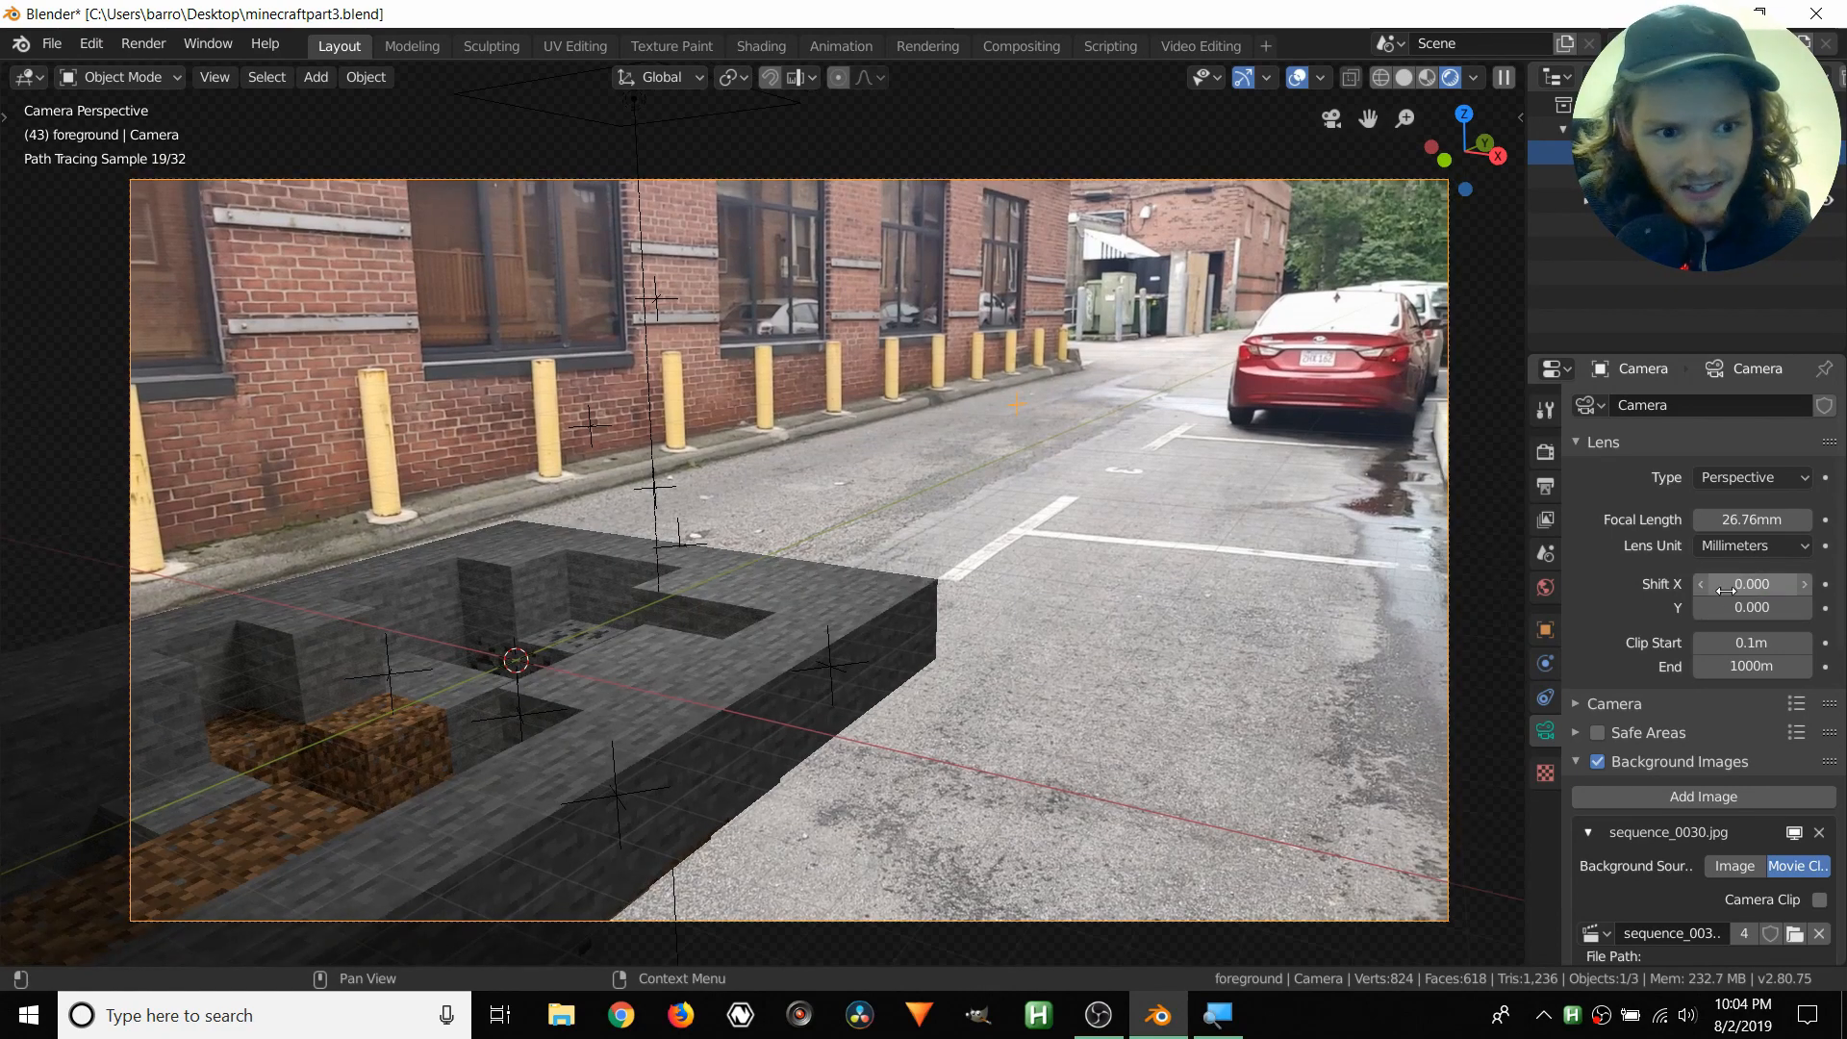
key("ctrl+z")
key("ctrl+z")
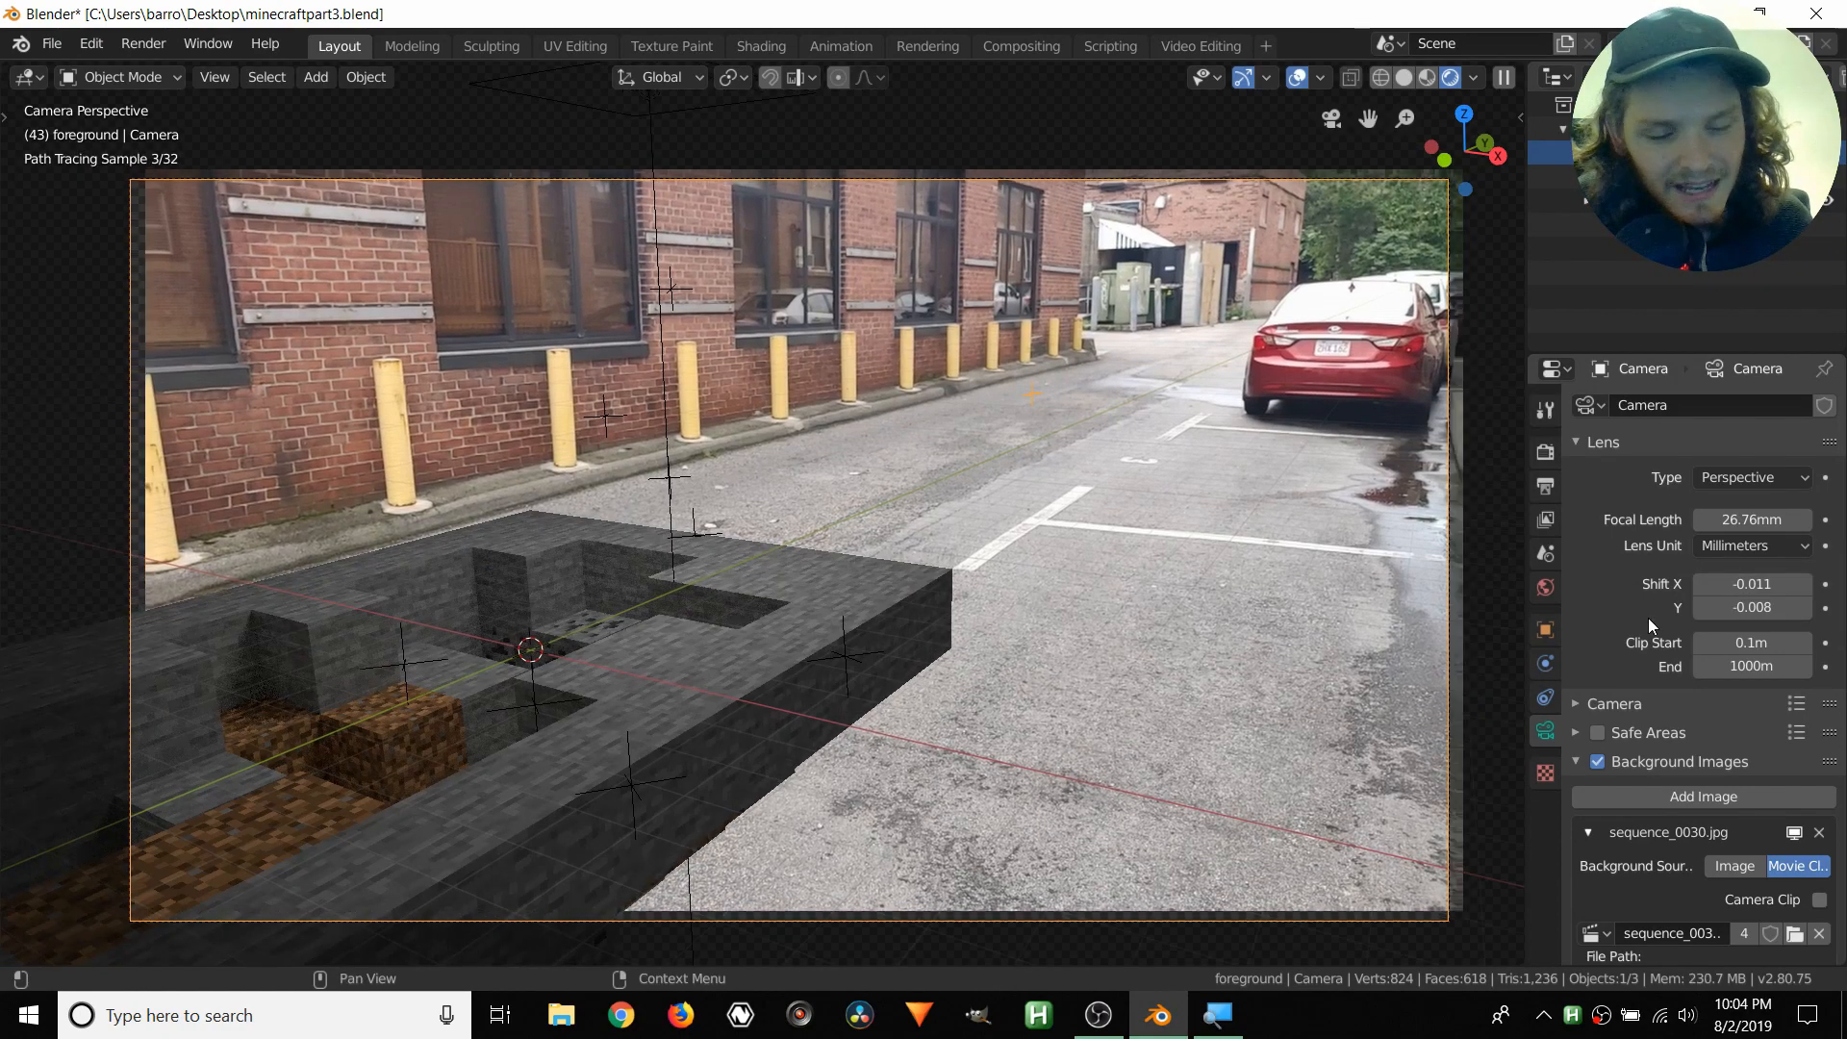
- Set the camera background image's Offset X to -0.0232 and Y to -0.028 so the footage lines up with the tracking markers
scroll(1649, 618, "down", 10)
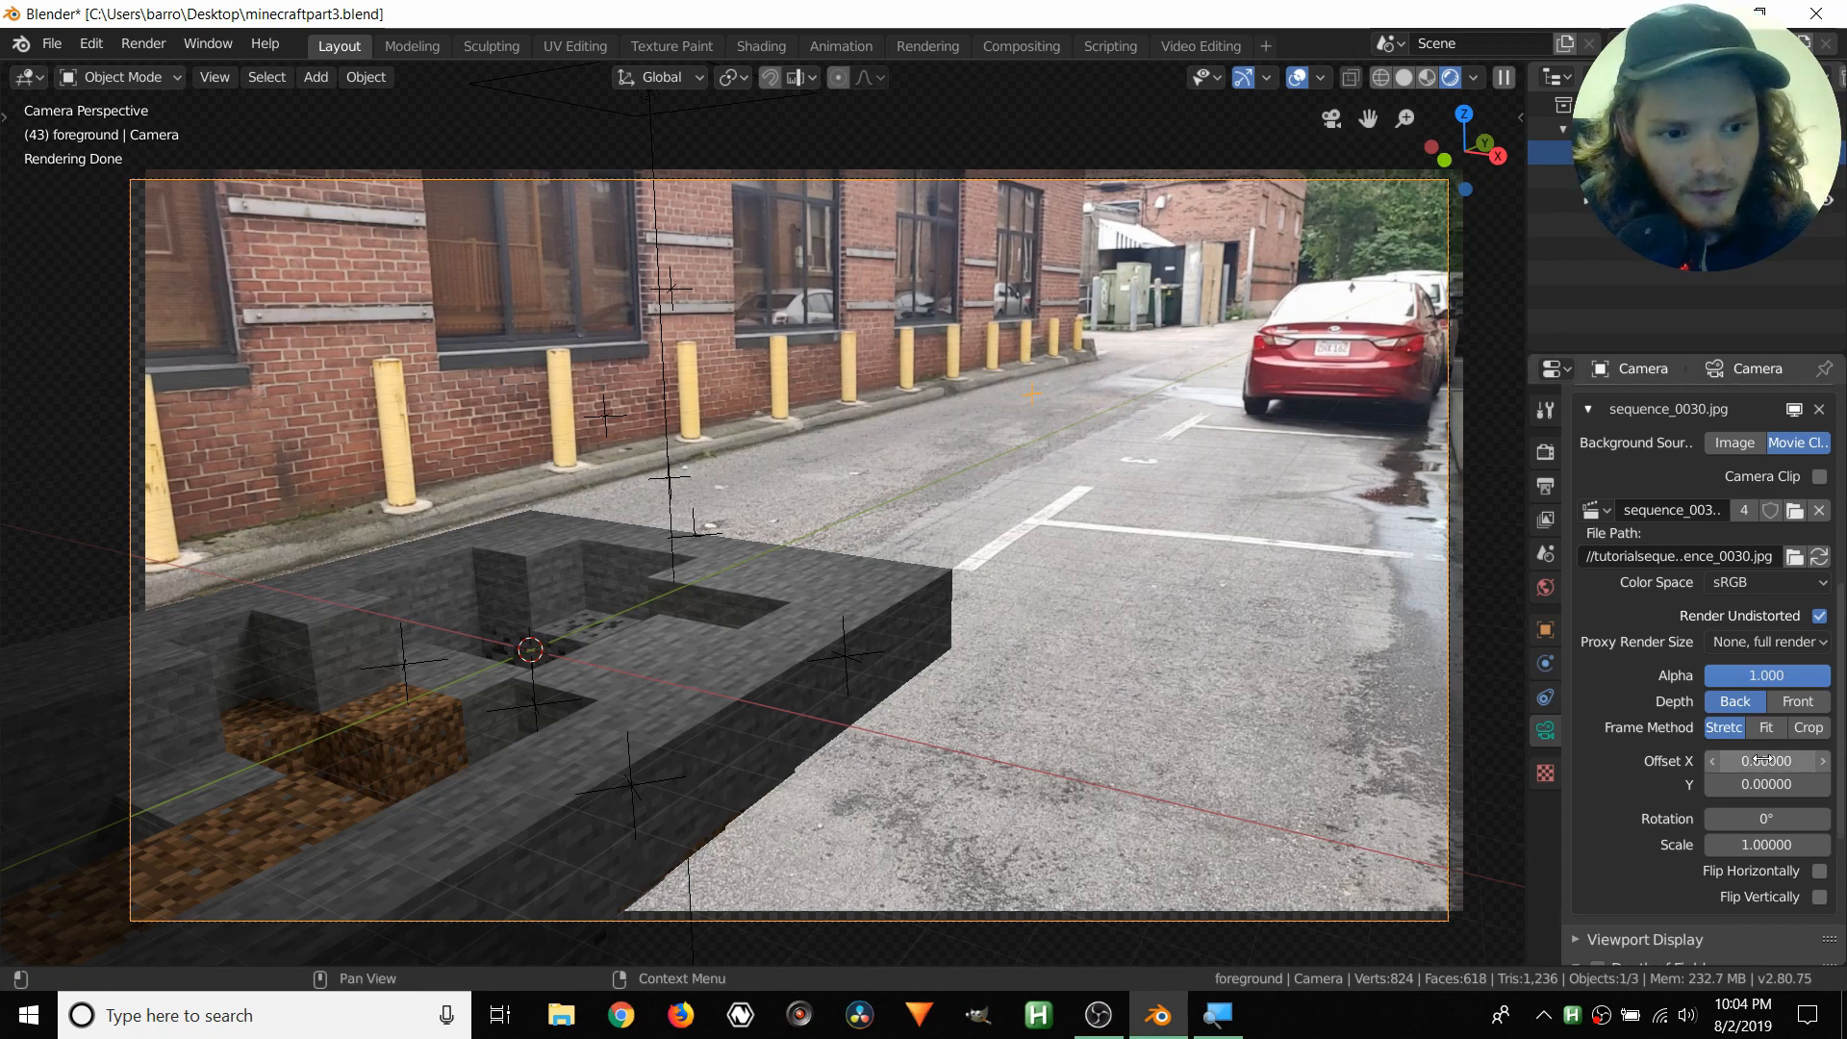
mouse_move(1762, 760)
left_mouse_down()
mouse_move(1790, 760)
mouse_move(1713, 760)
mouse_move(1759, 761)
left_mouse_up()
key("ctrl+z")
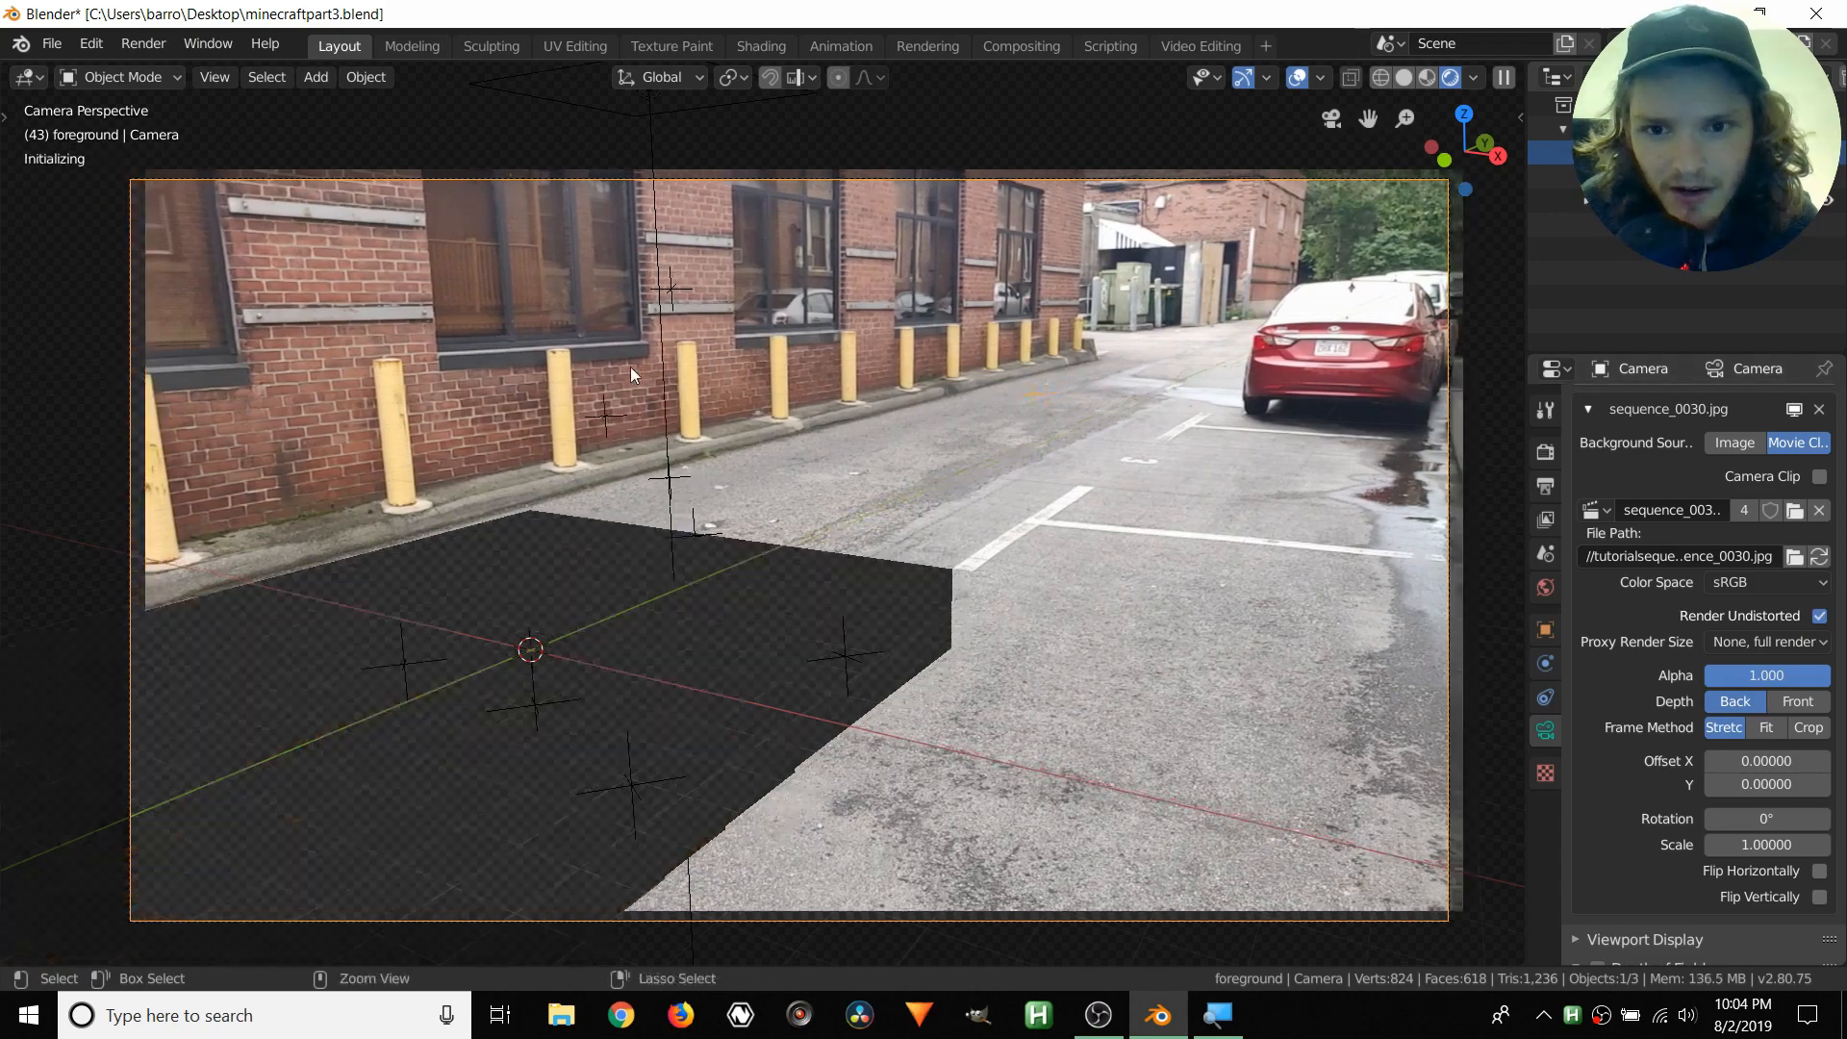
scroll(631, 367, "up", 5)
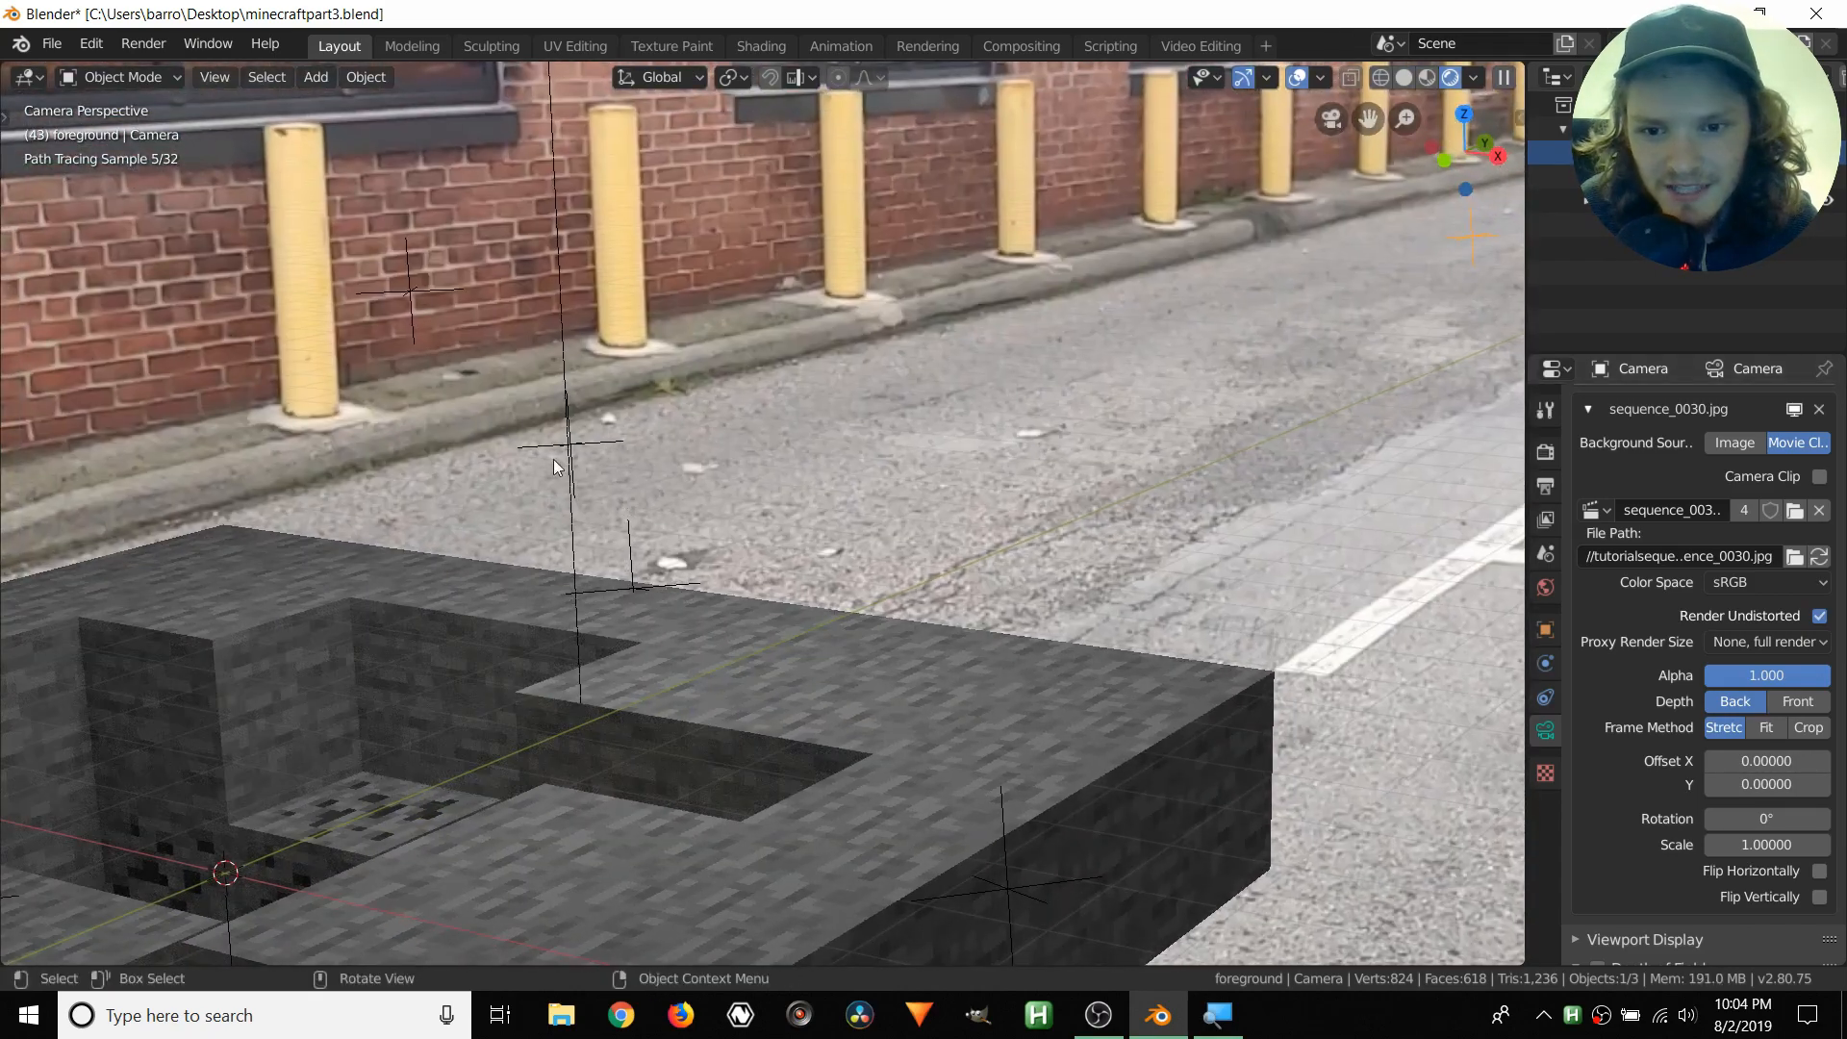
scroll(555, 469, "up", 3)
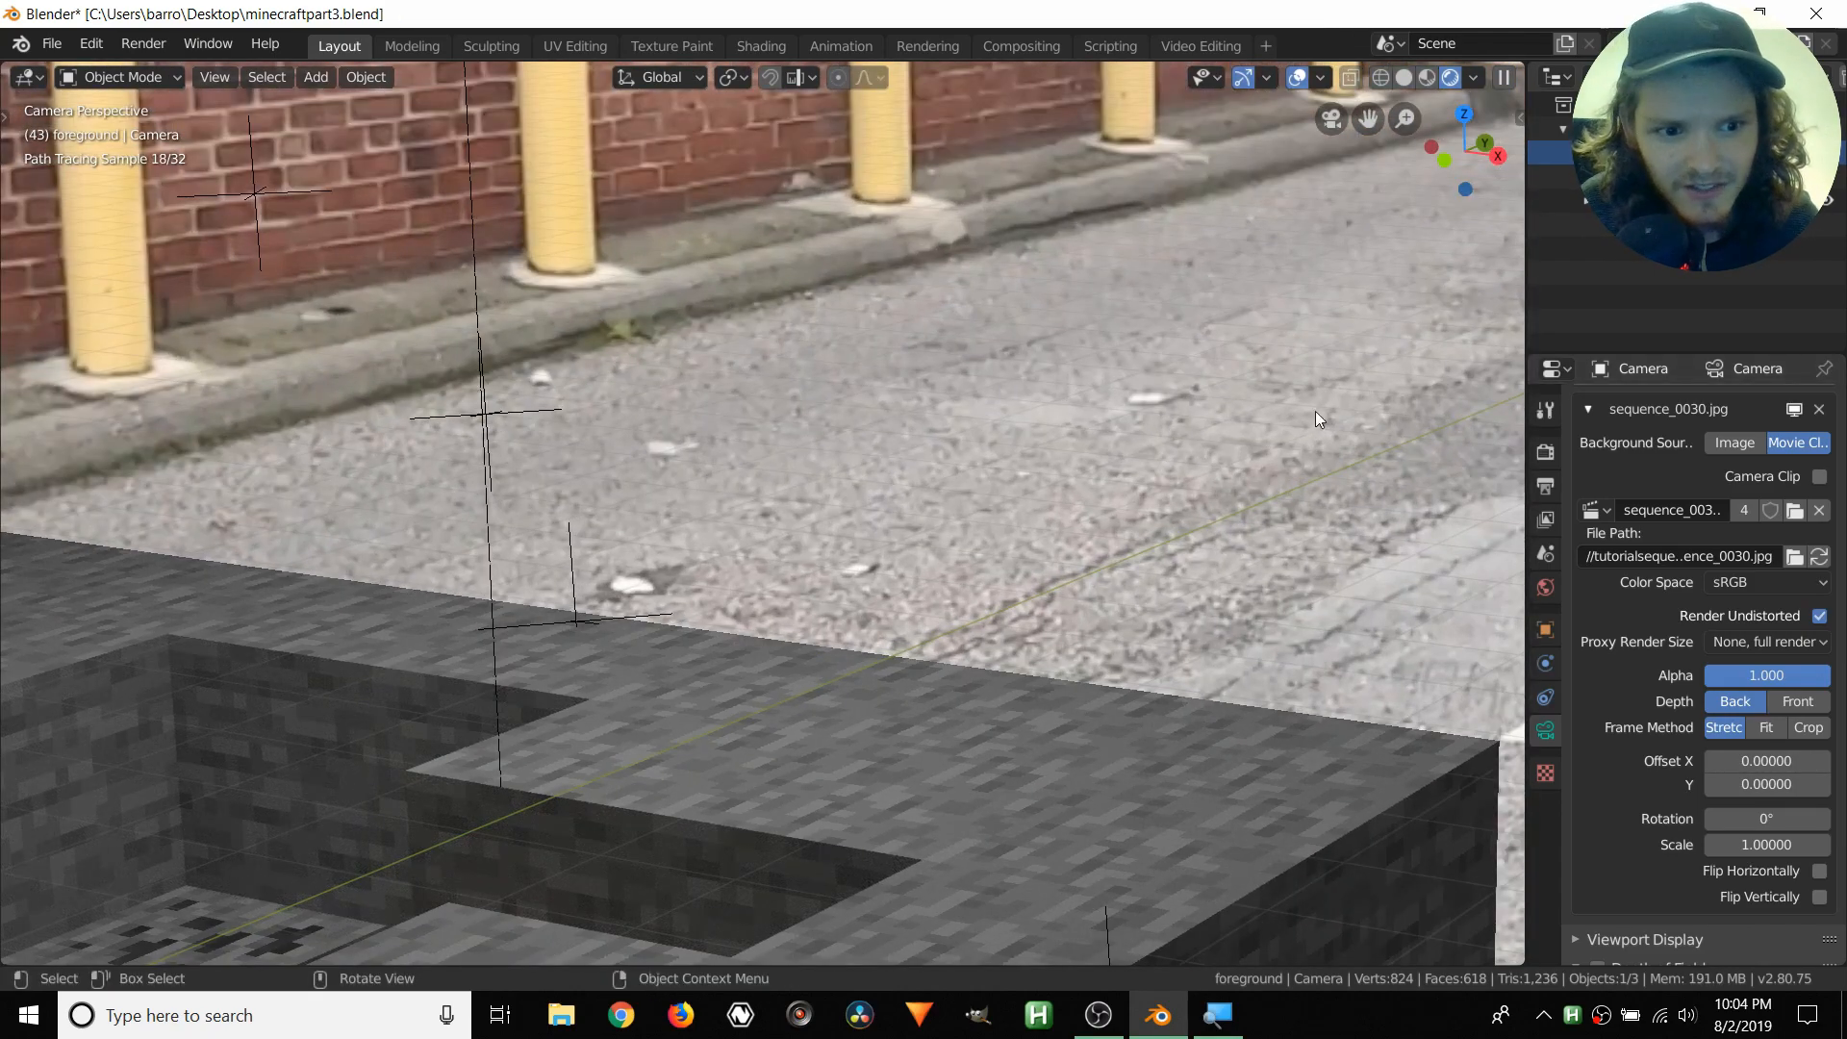
mouse_move(1732, 760)
left_mouse_down()
mouse_move(1689, 760)
mouse_move(1764, 785)
mouse_move(1730, 784)
left_mouse_up()
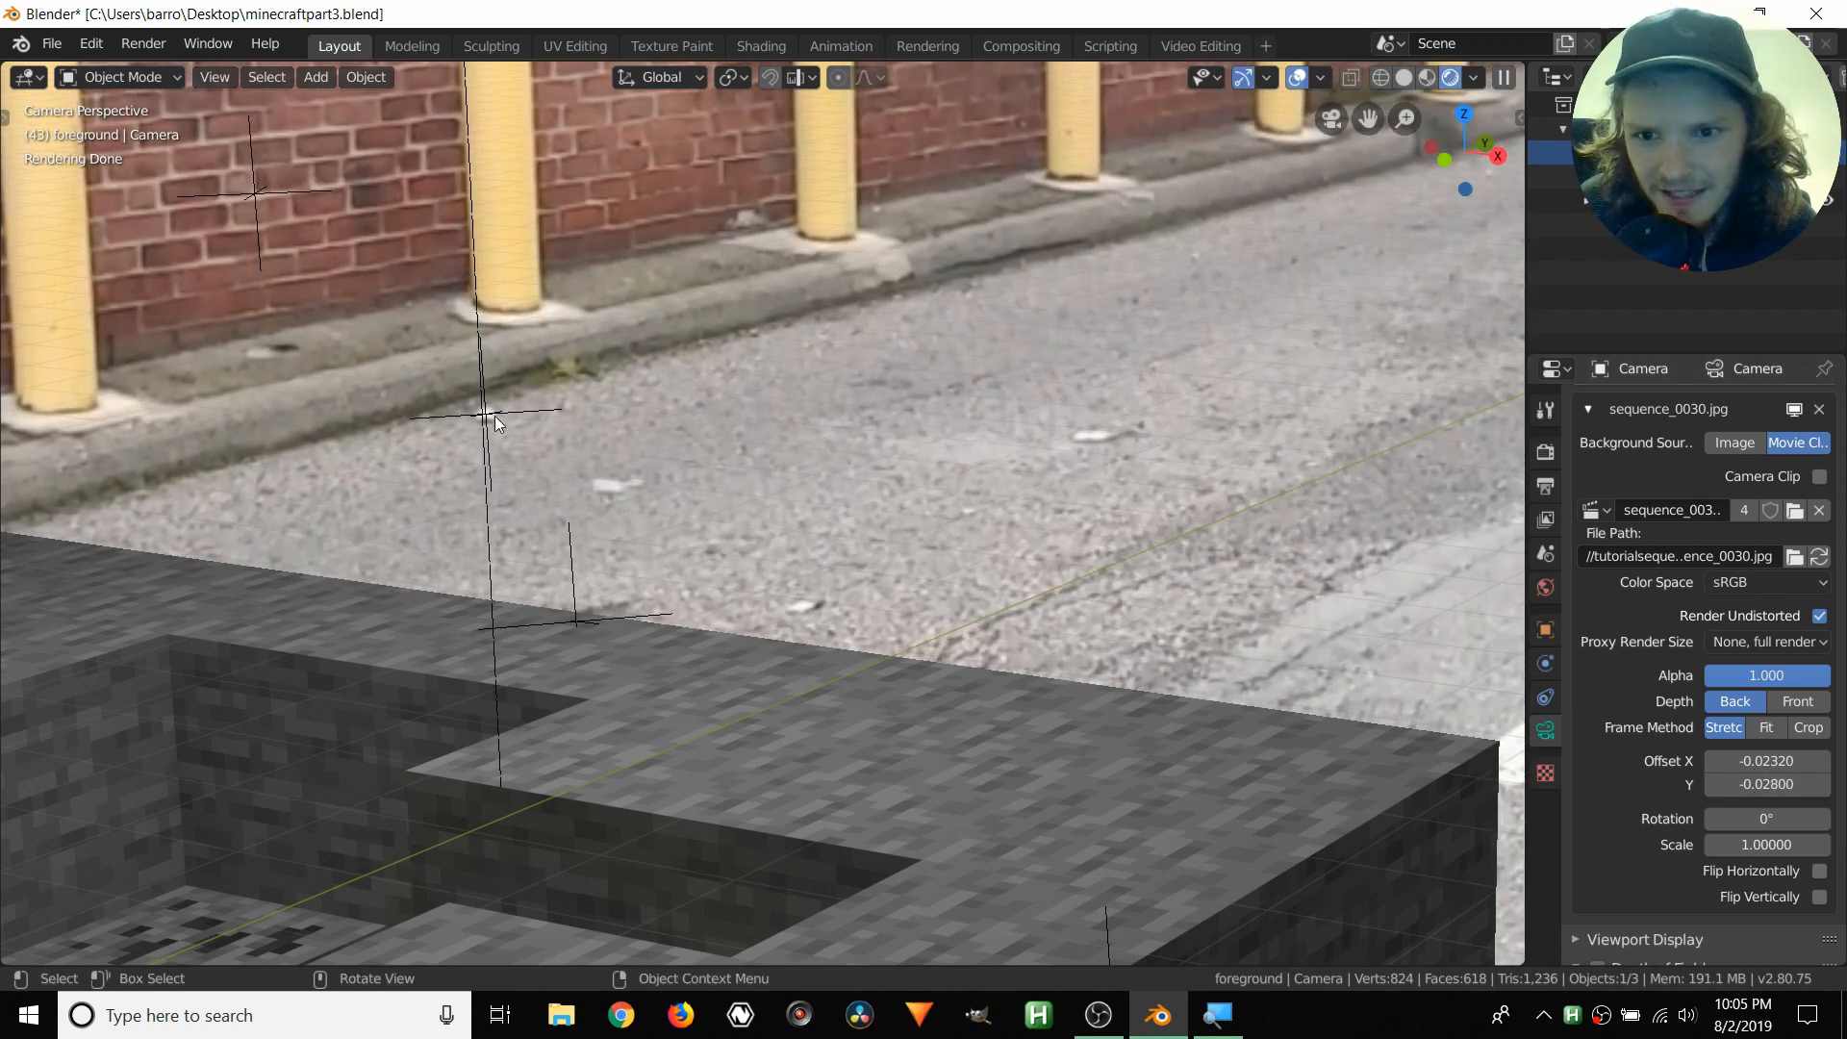
- Examine how the tracking markers sit on the footage and where the crater's corner meets the white parking line
scroll(497, 424, "down", 5)
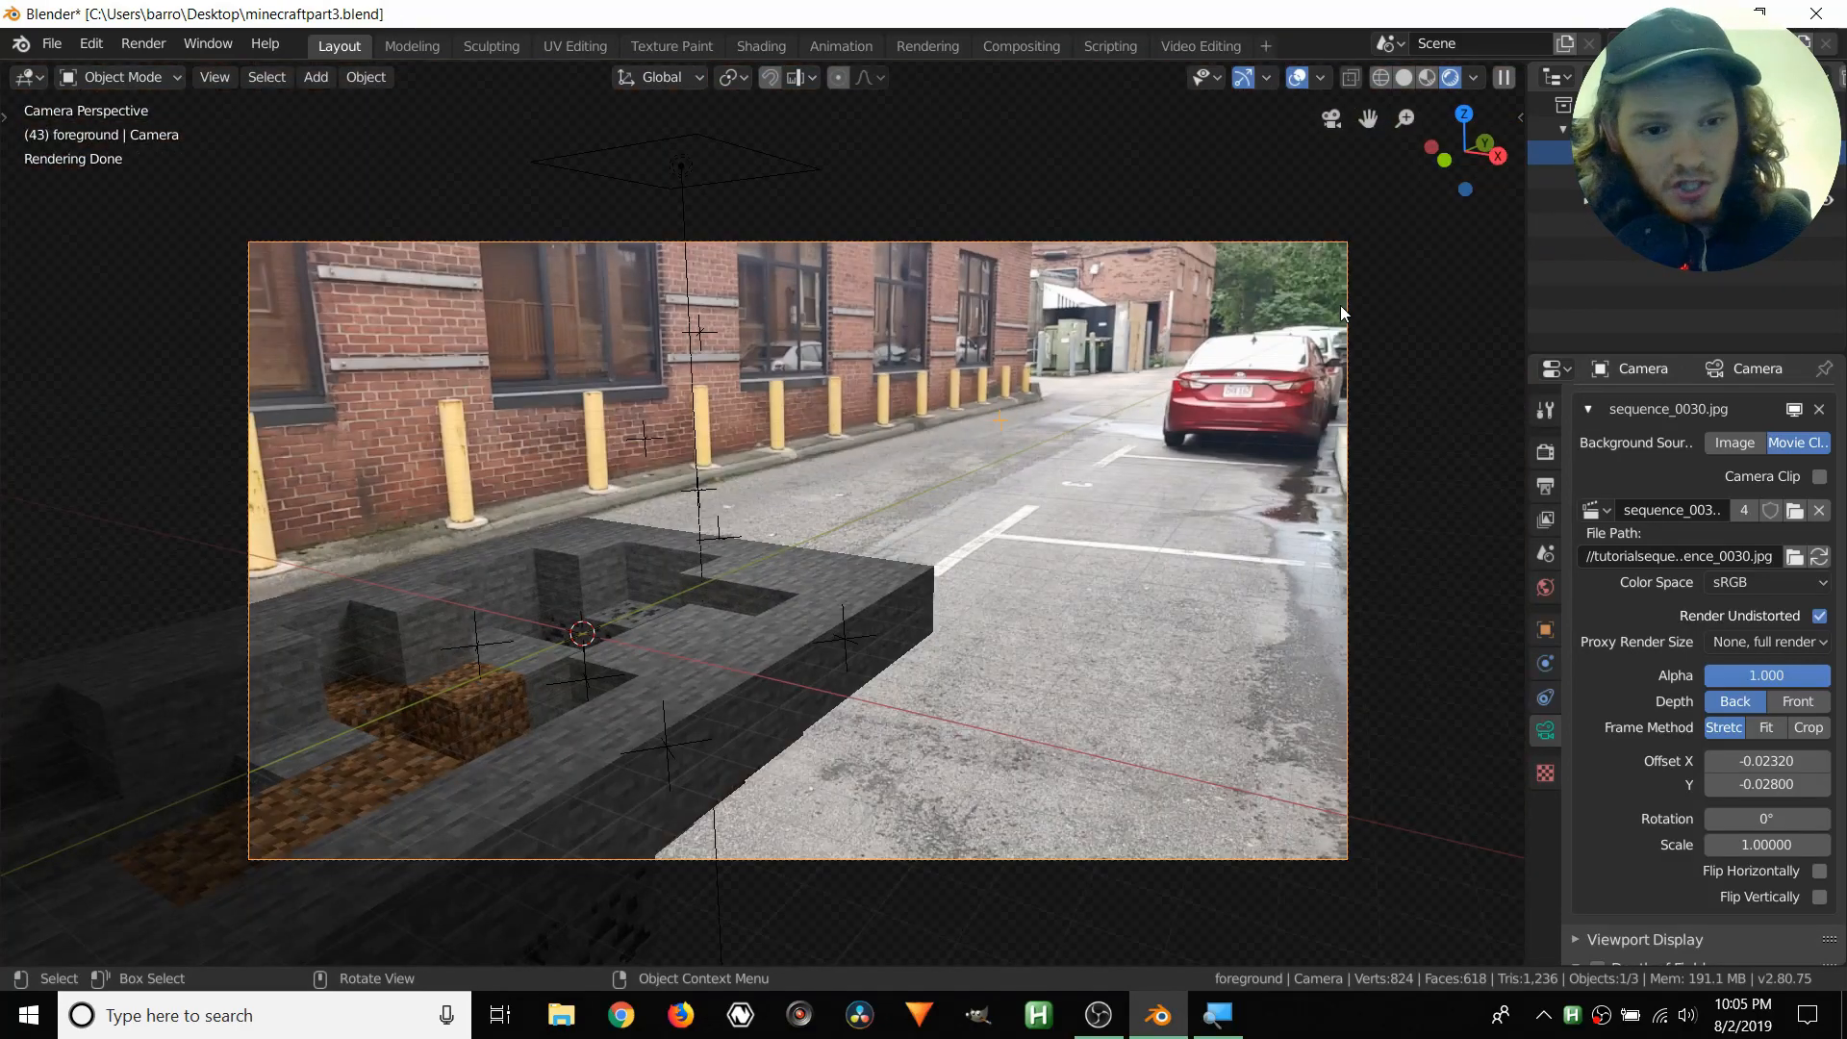
scroll(847, 550, "up", 8)
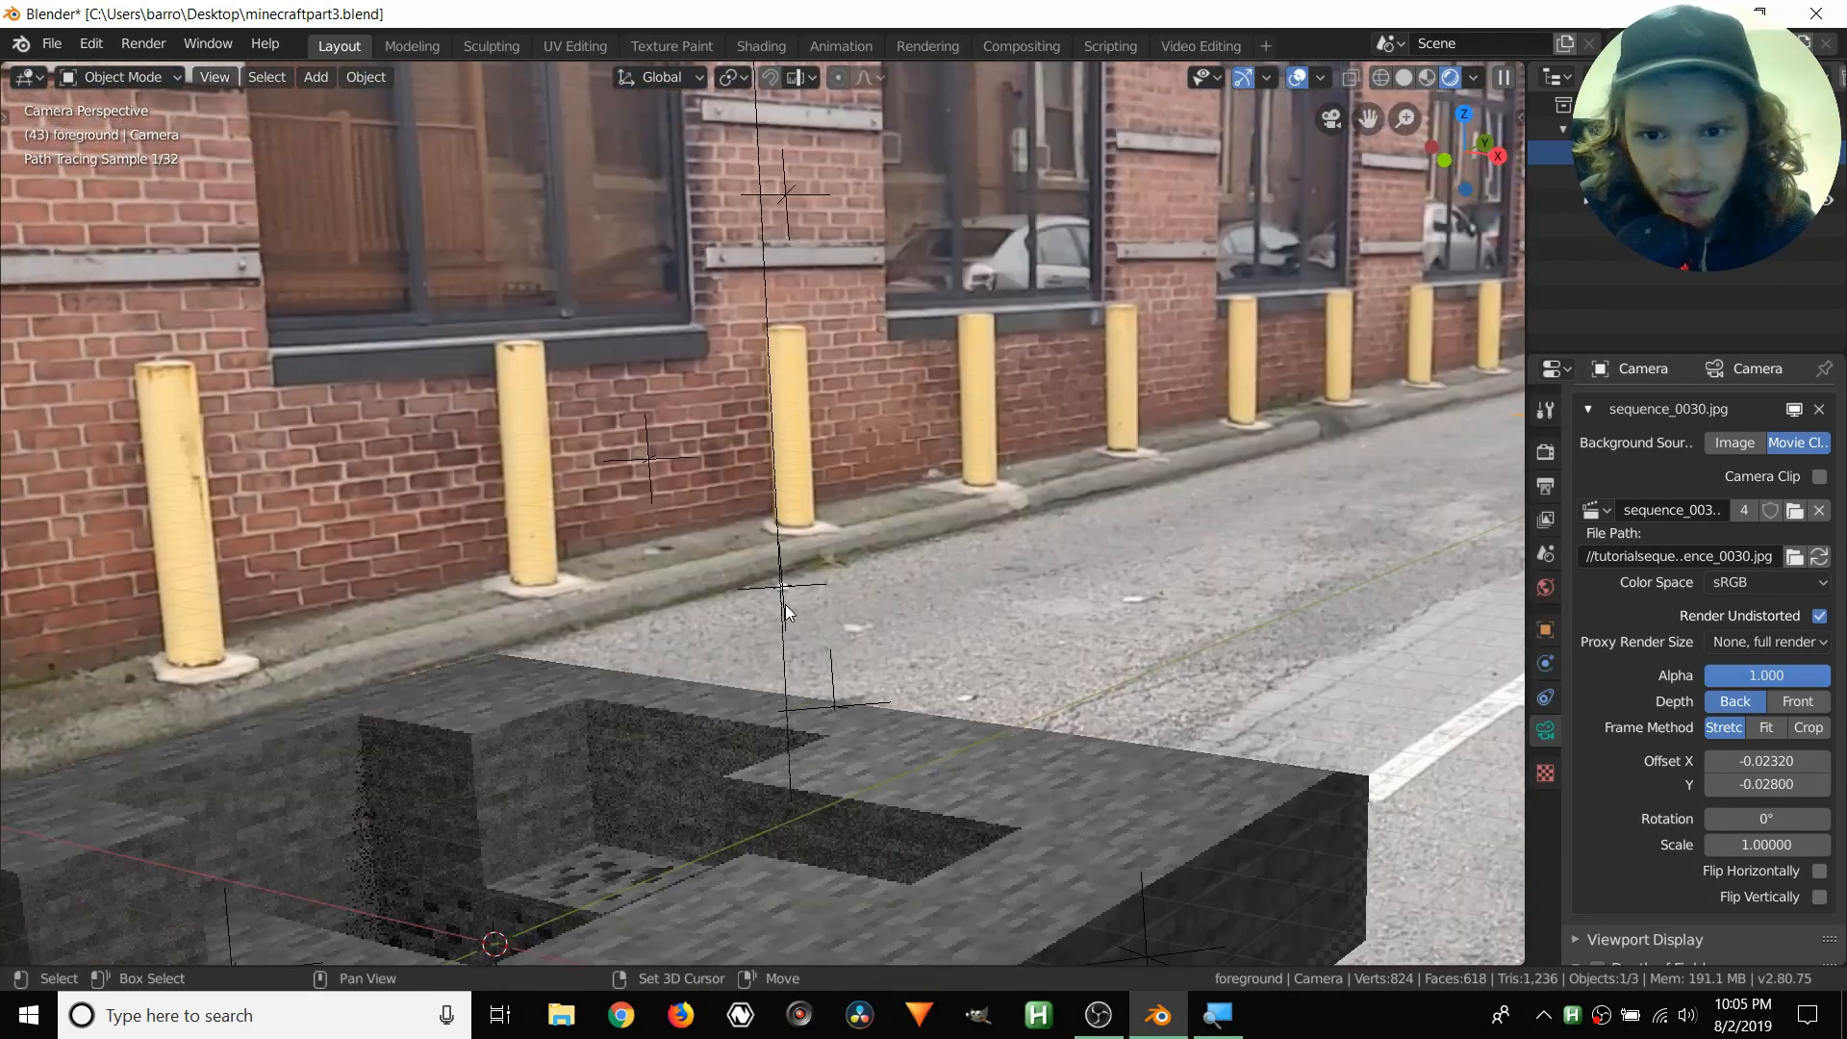
scroll(802, 653, "up", 4)
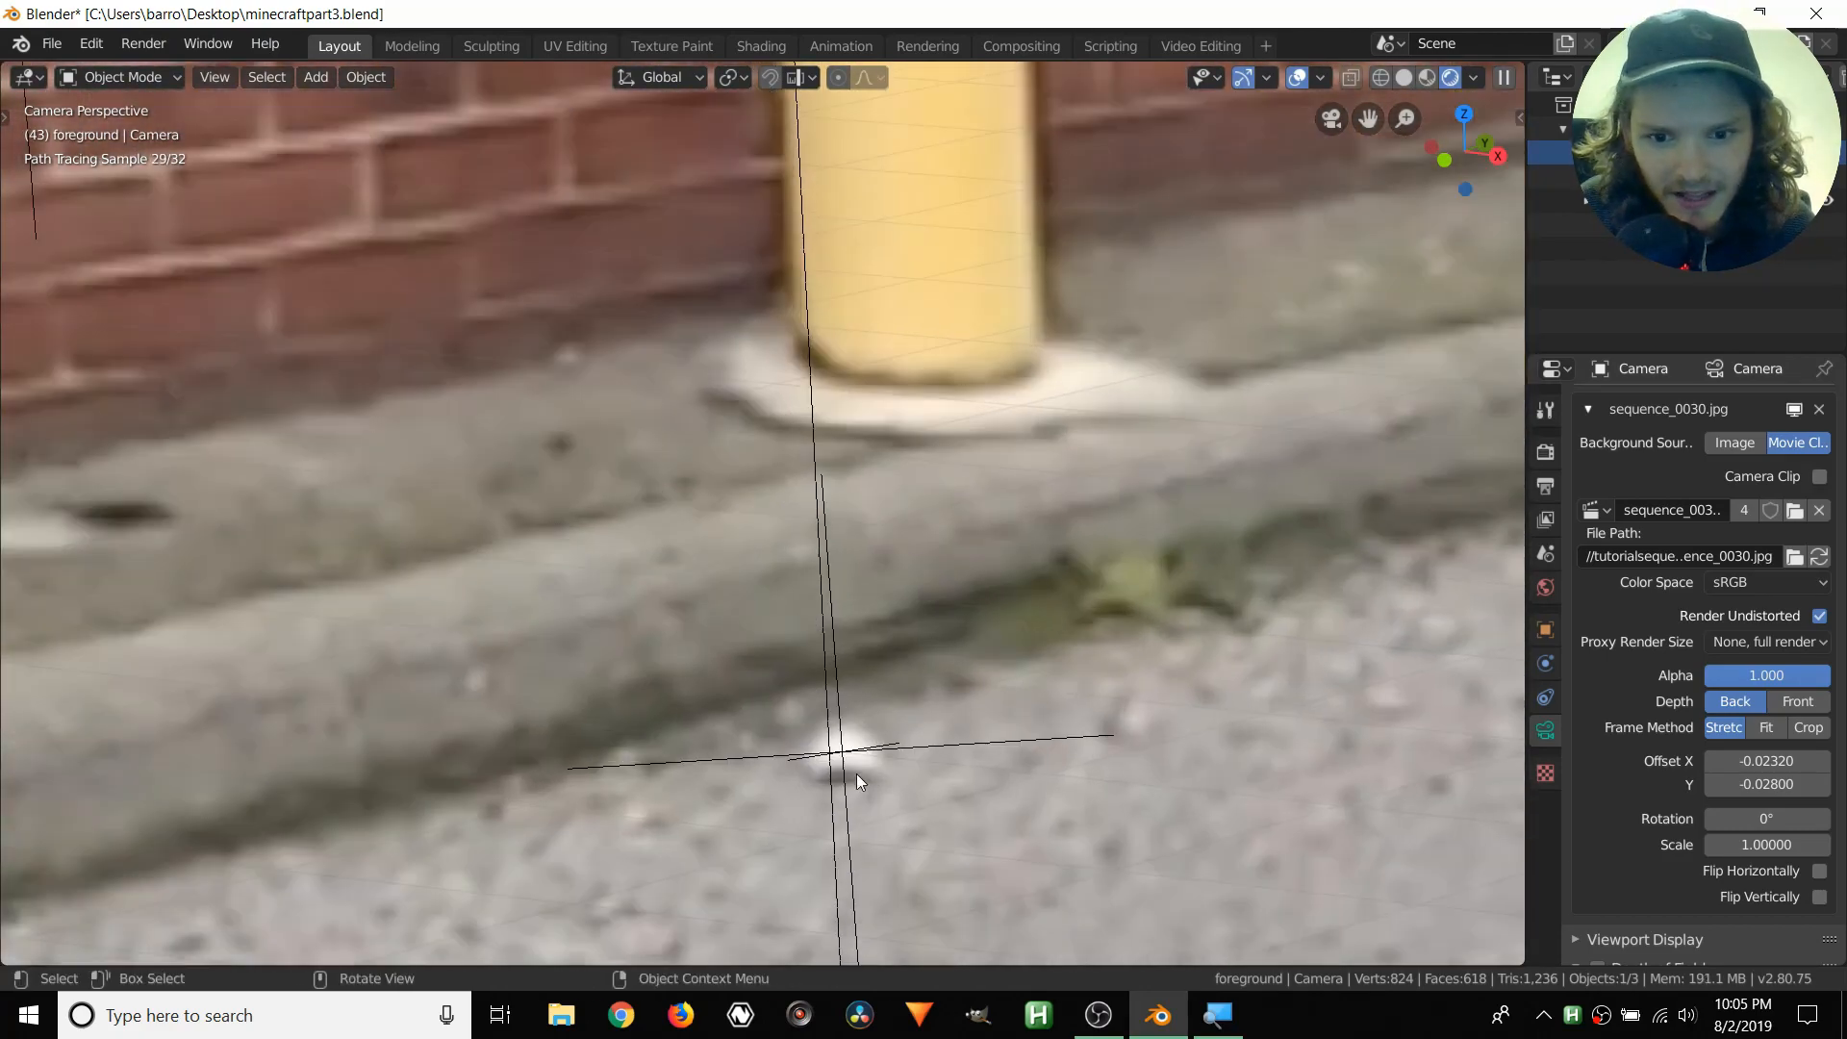
scroll(920, 644, "down", 12)
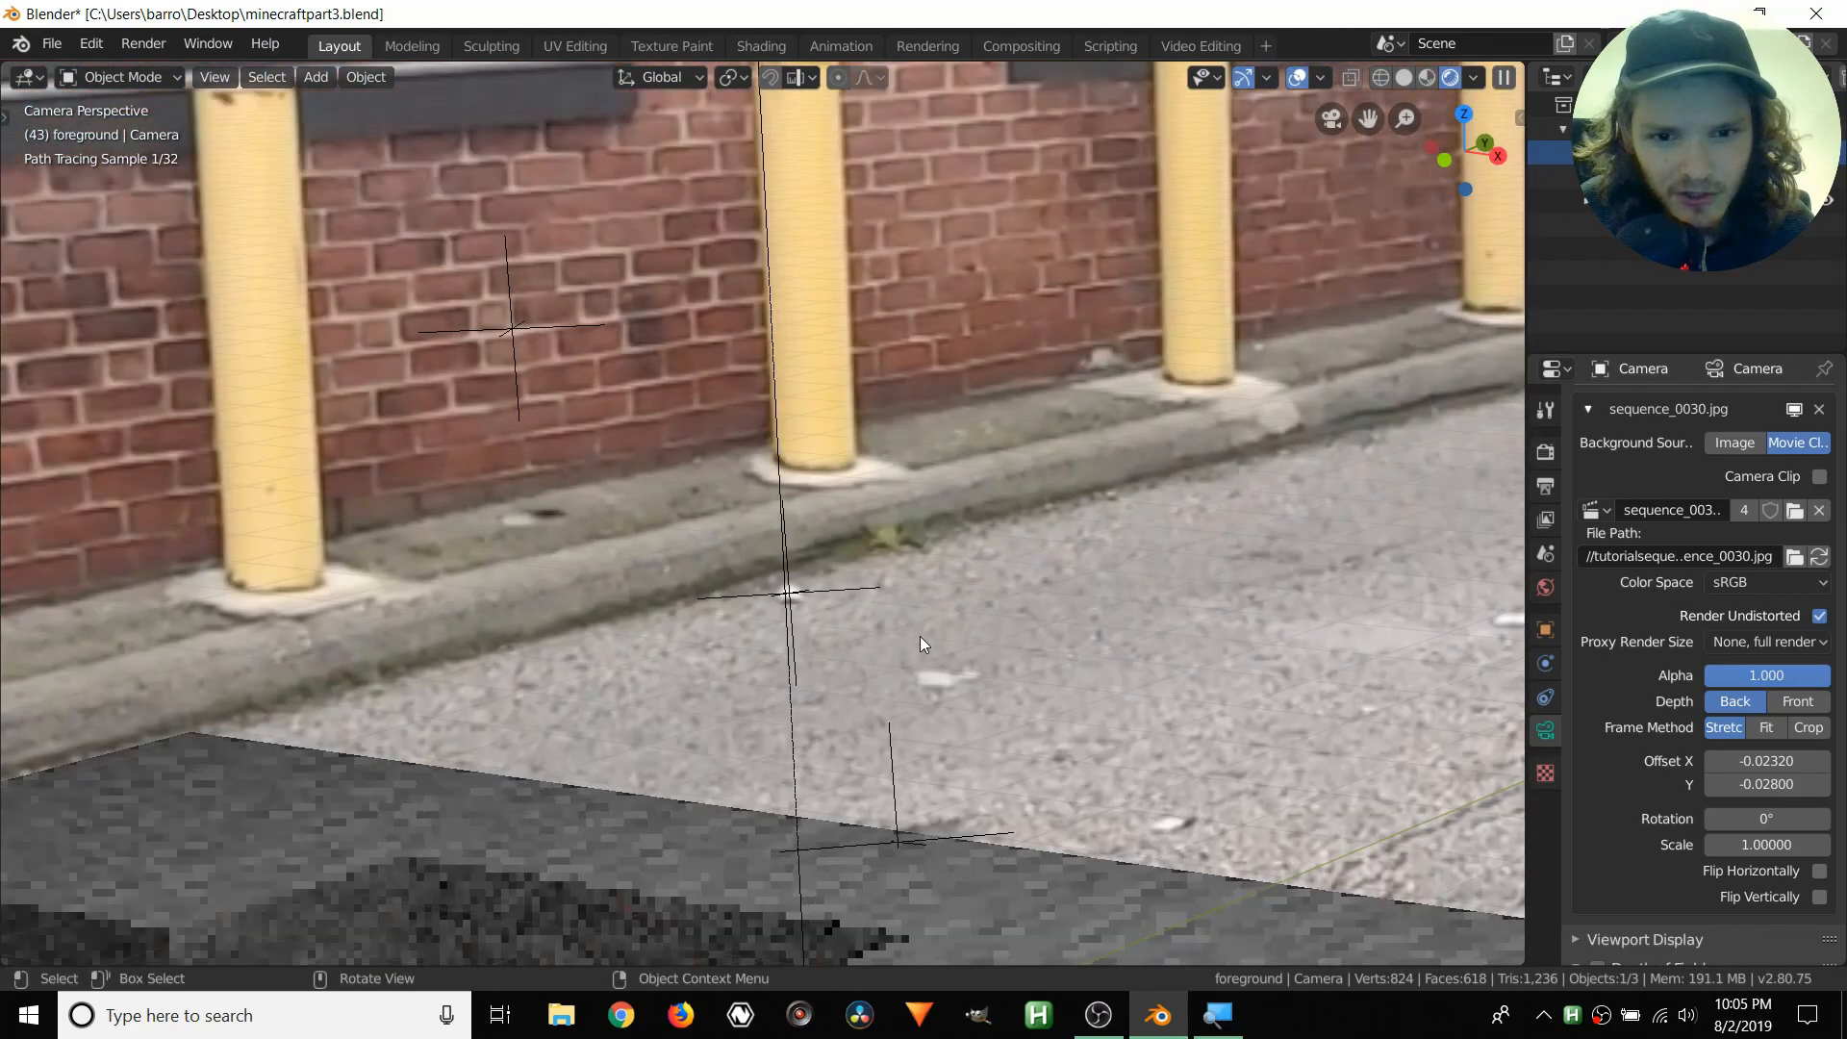
scroll(828, 574, "up", 3)
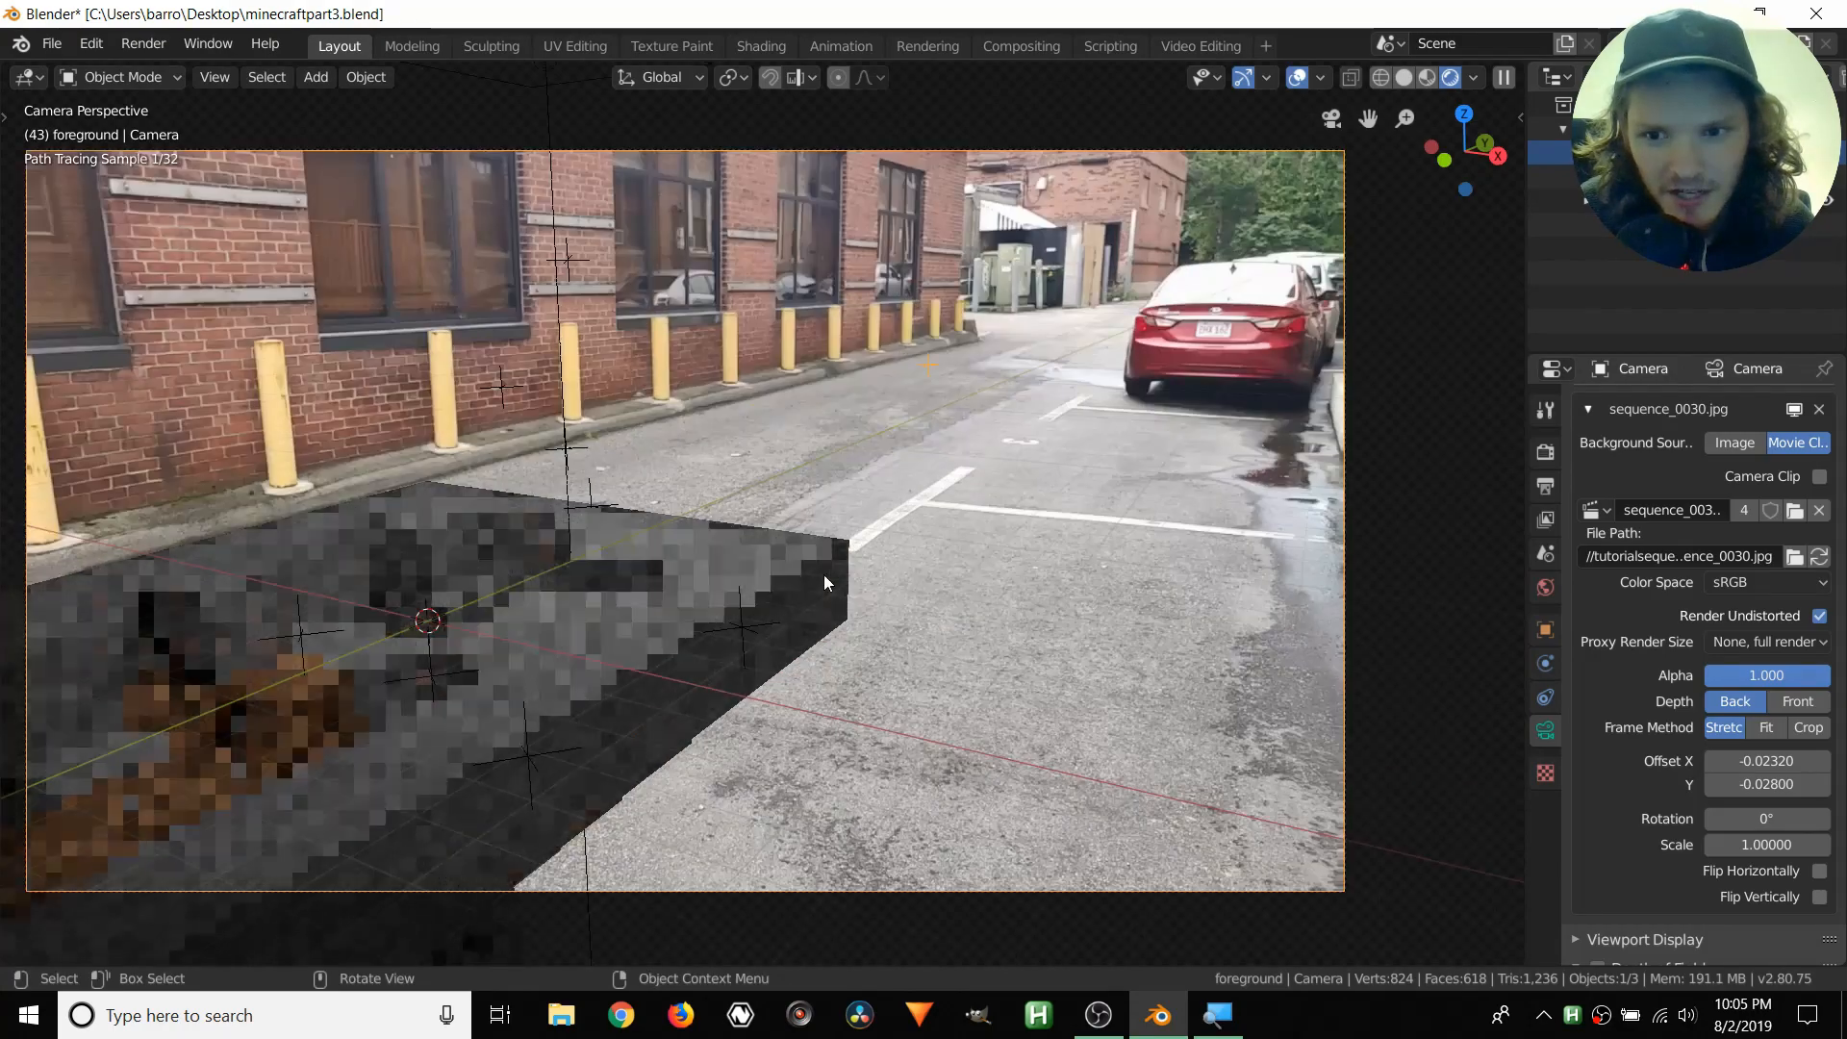
scroll(767, 613, "up", 8)
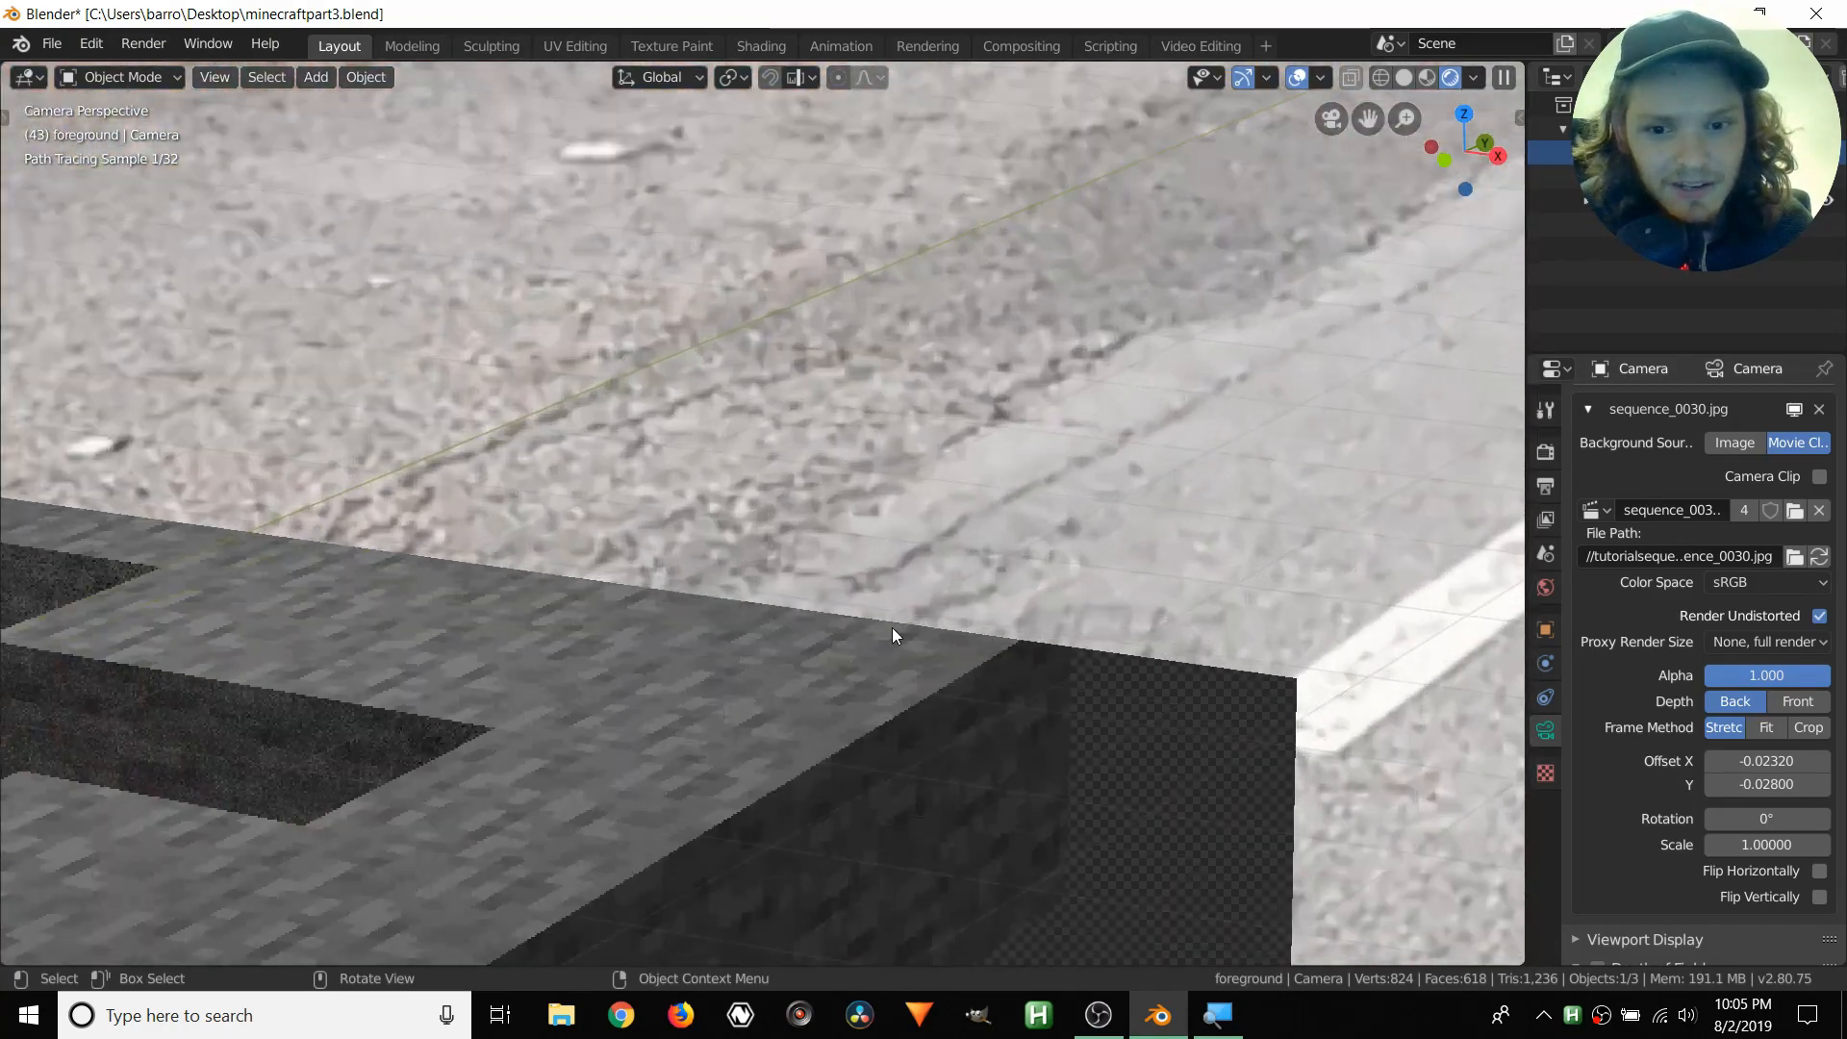
scroll(905, 619, "up", 3)
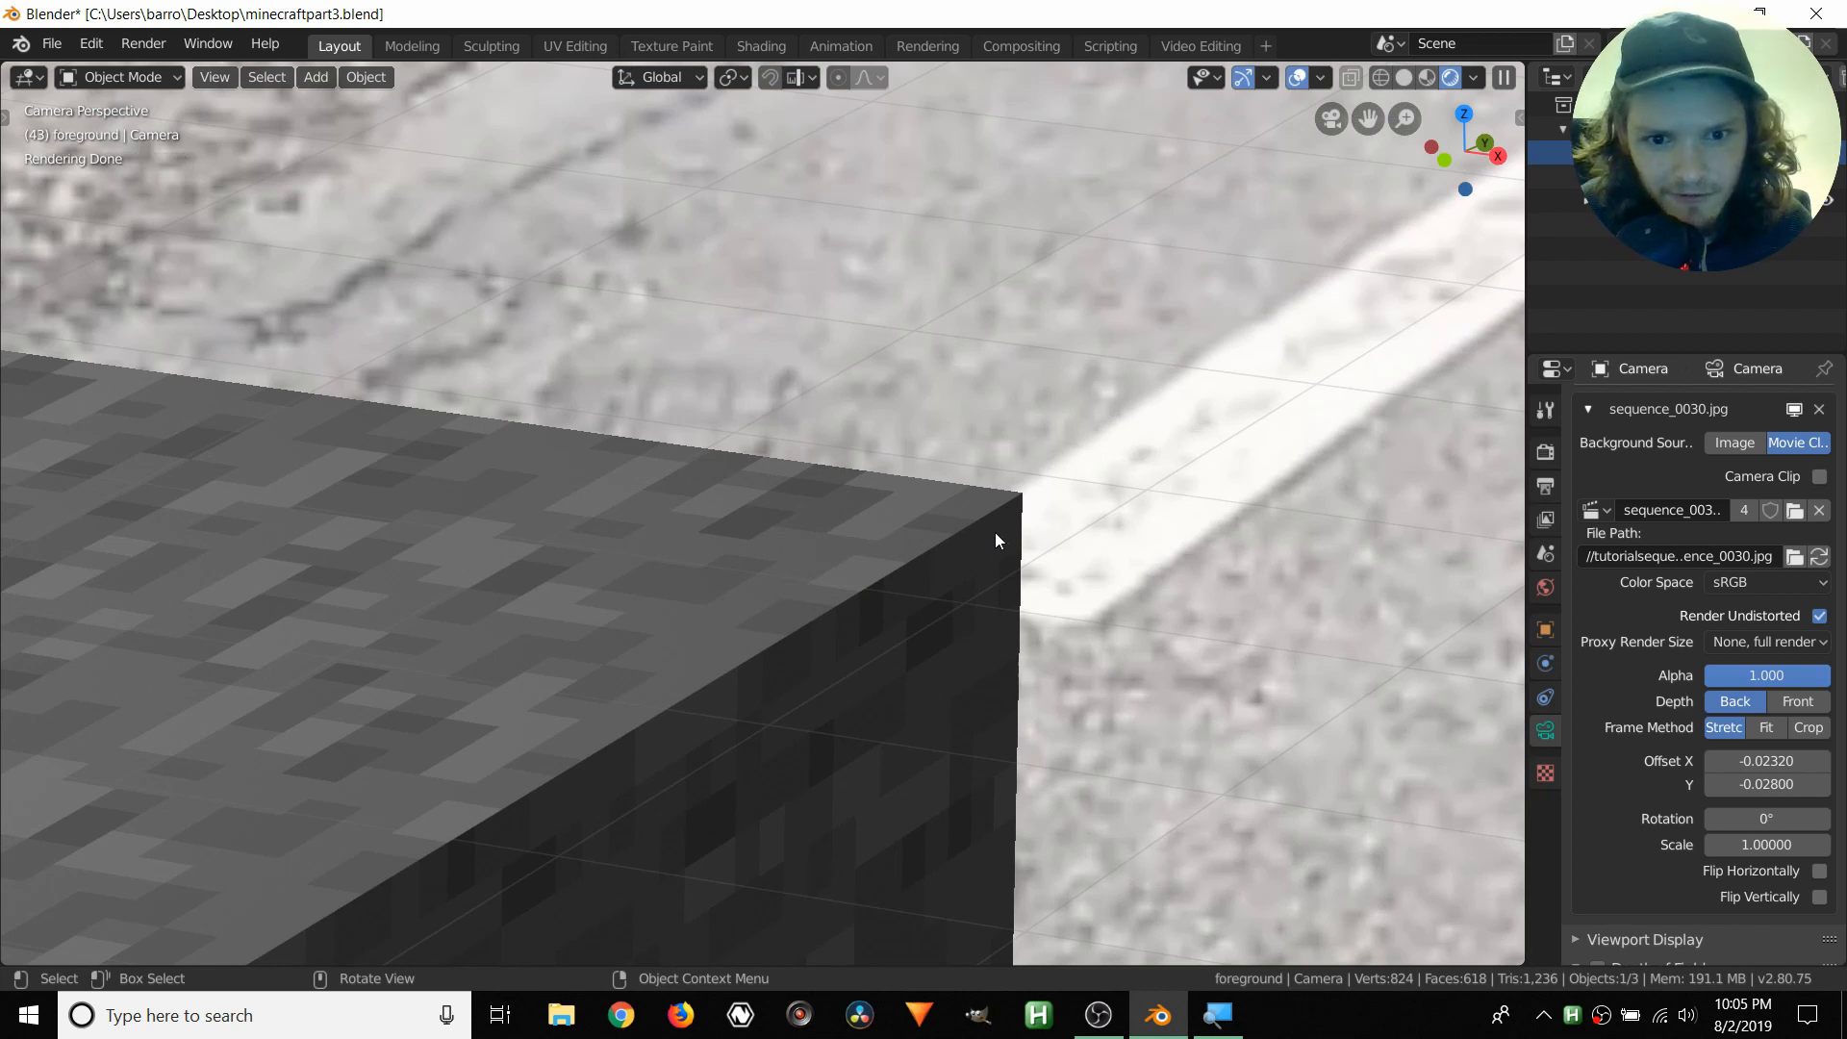
left_click(1021, 46)
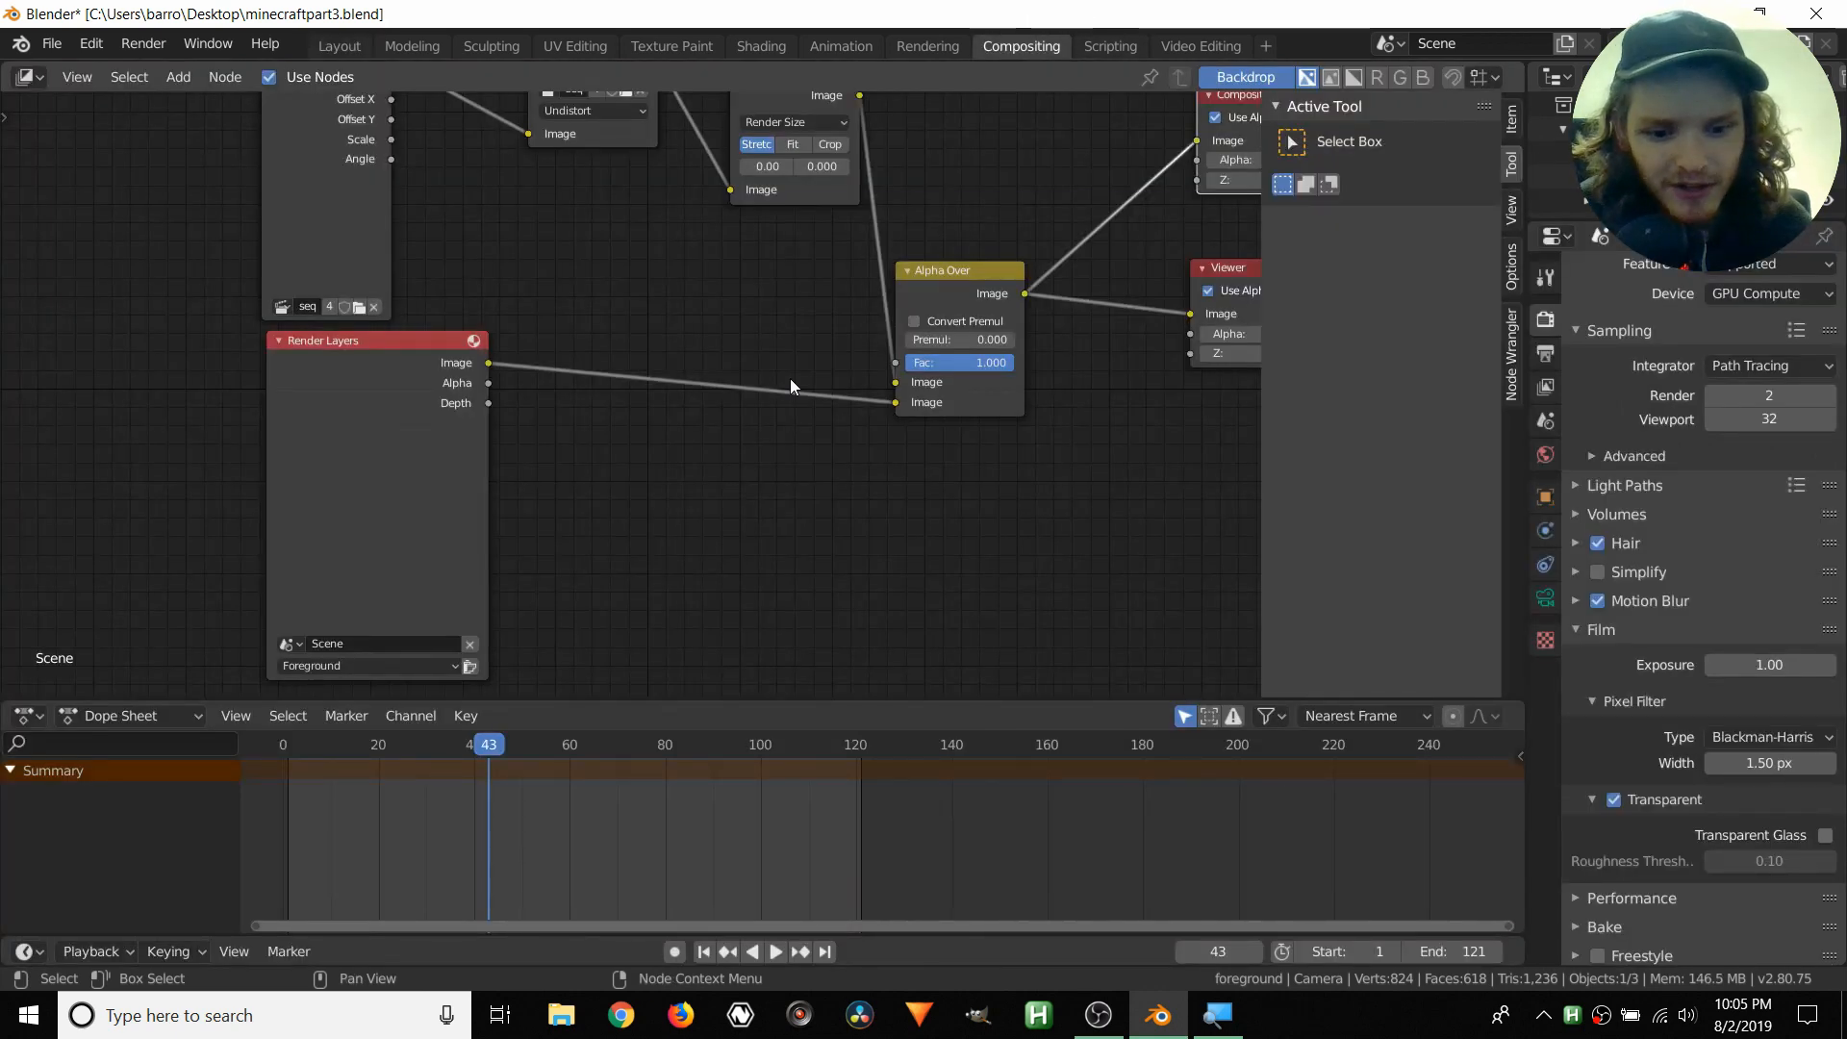
left_click(344, 48)
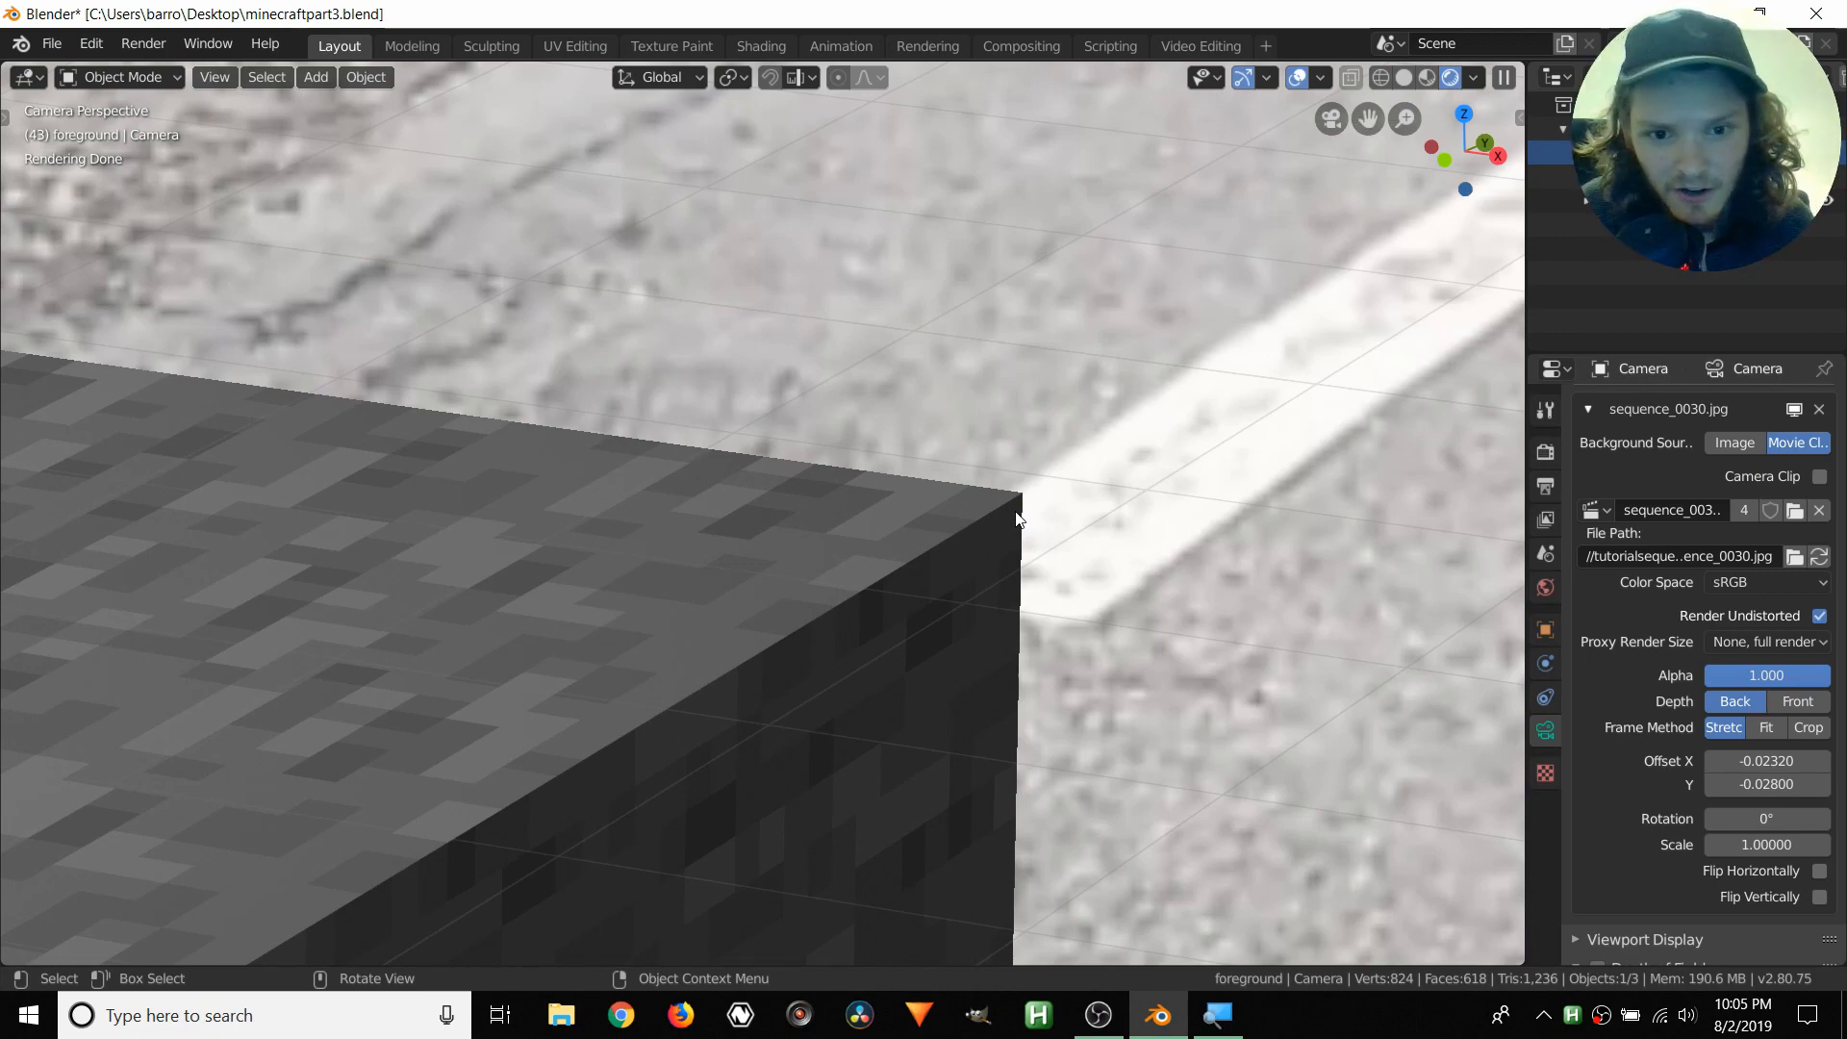
- Move the crater about -0.38 m along the global Y axis toward the near end of the white parking line
scroll(962, 423, "down", 6)
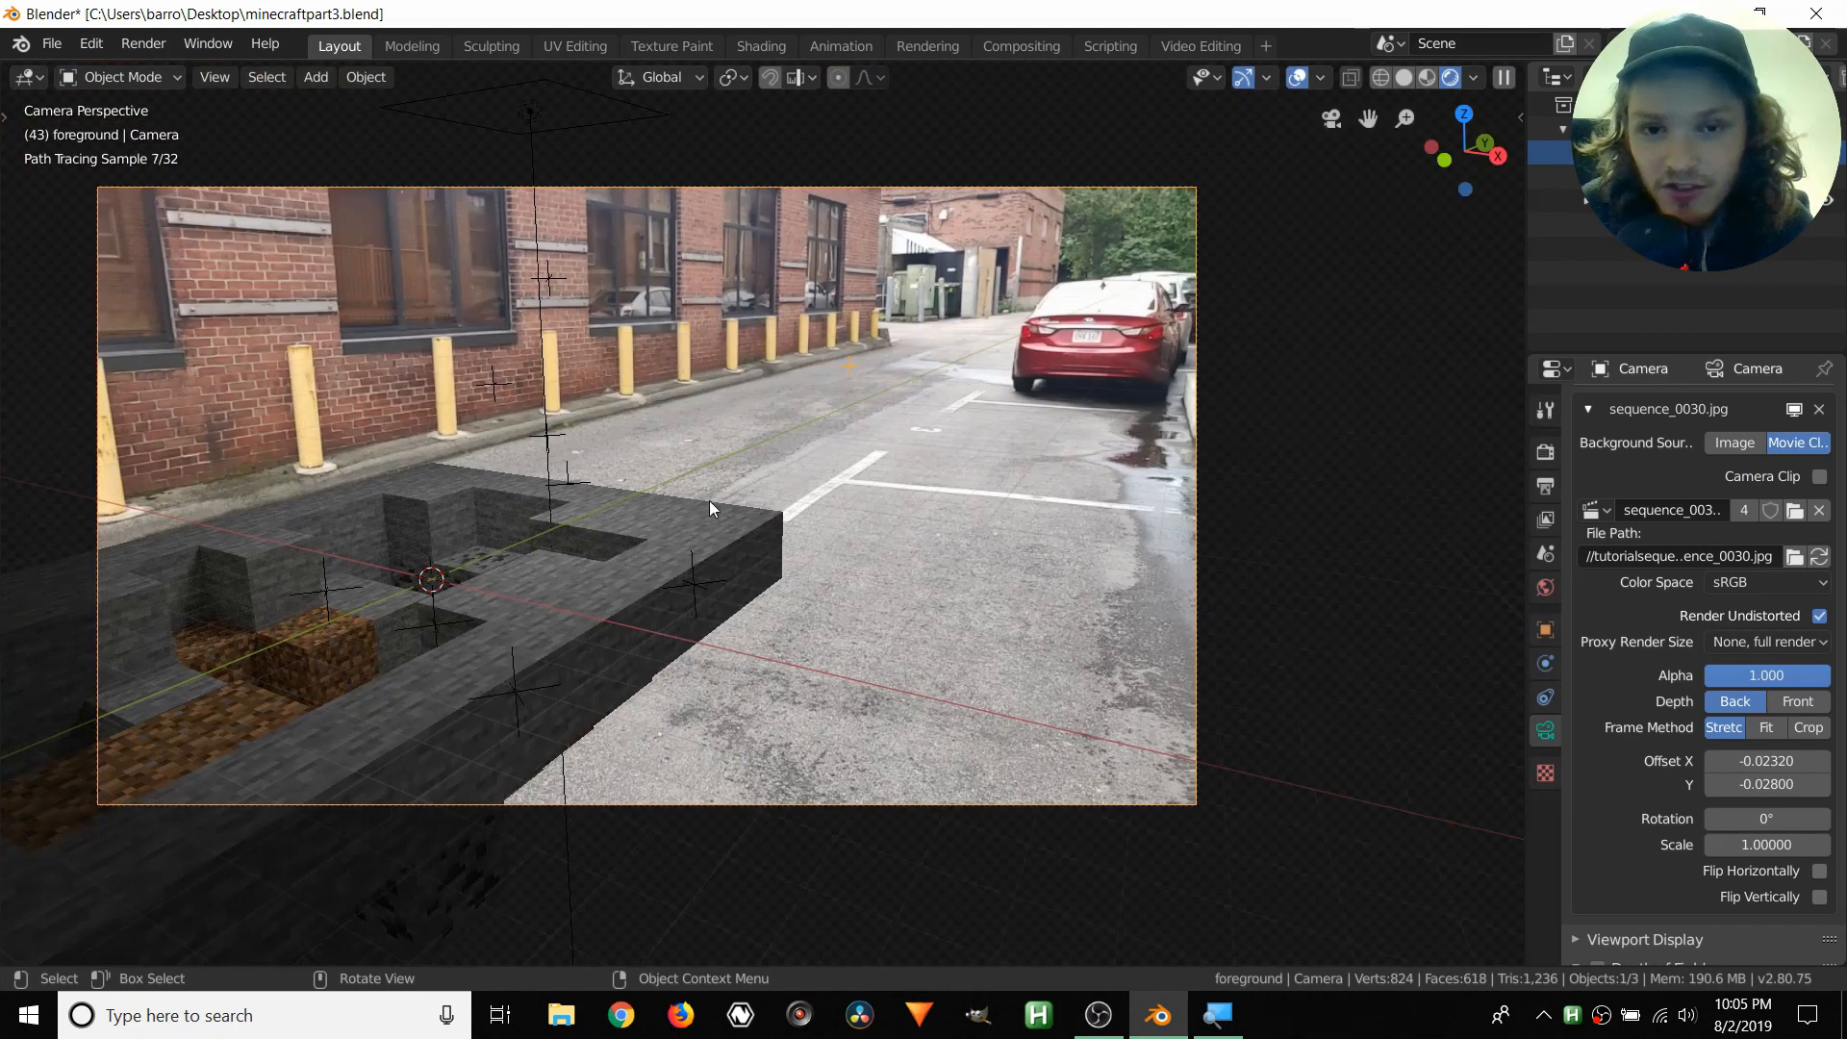
scroll(704, 519, "up", 5)
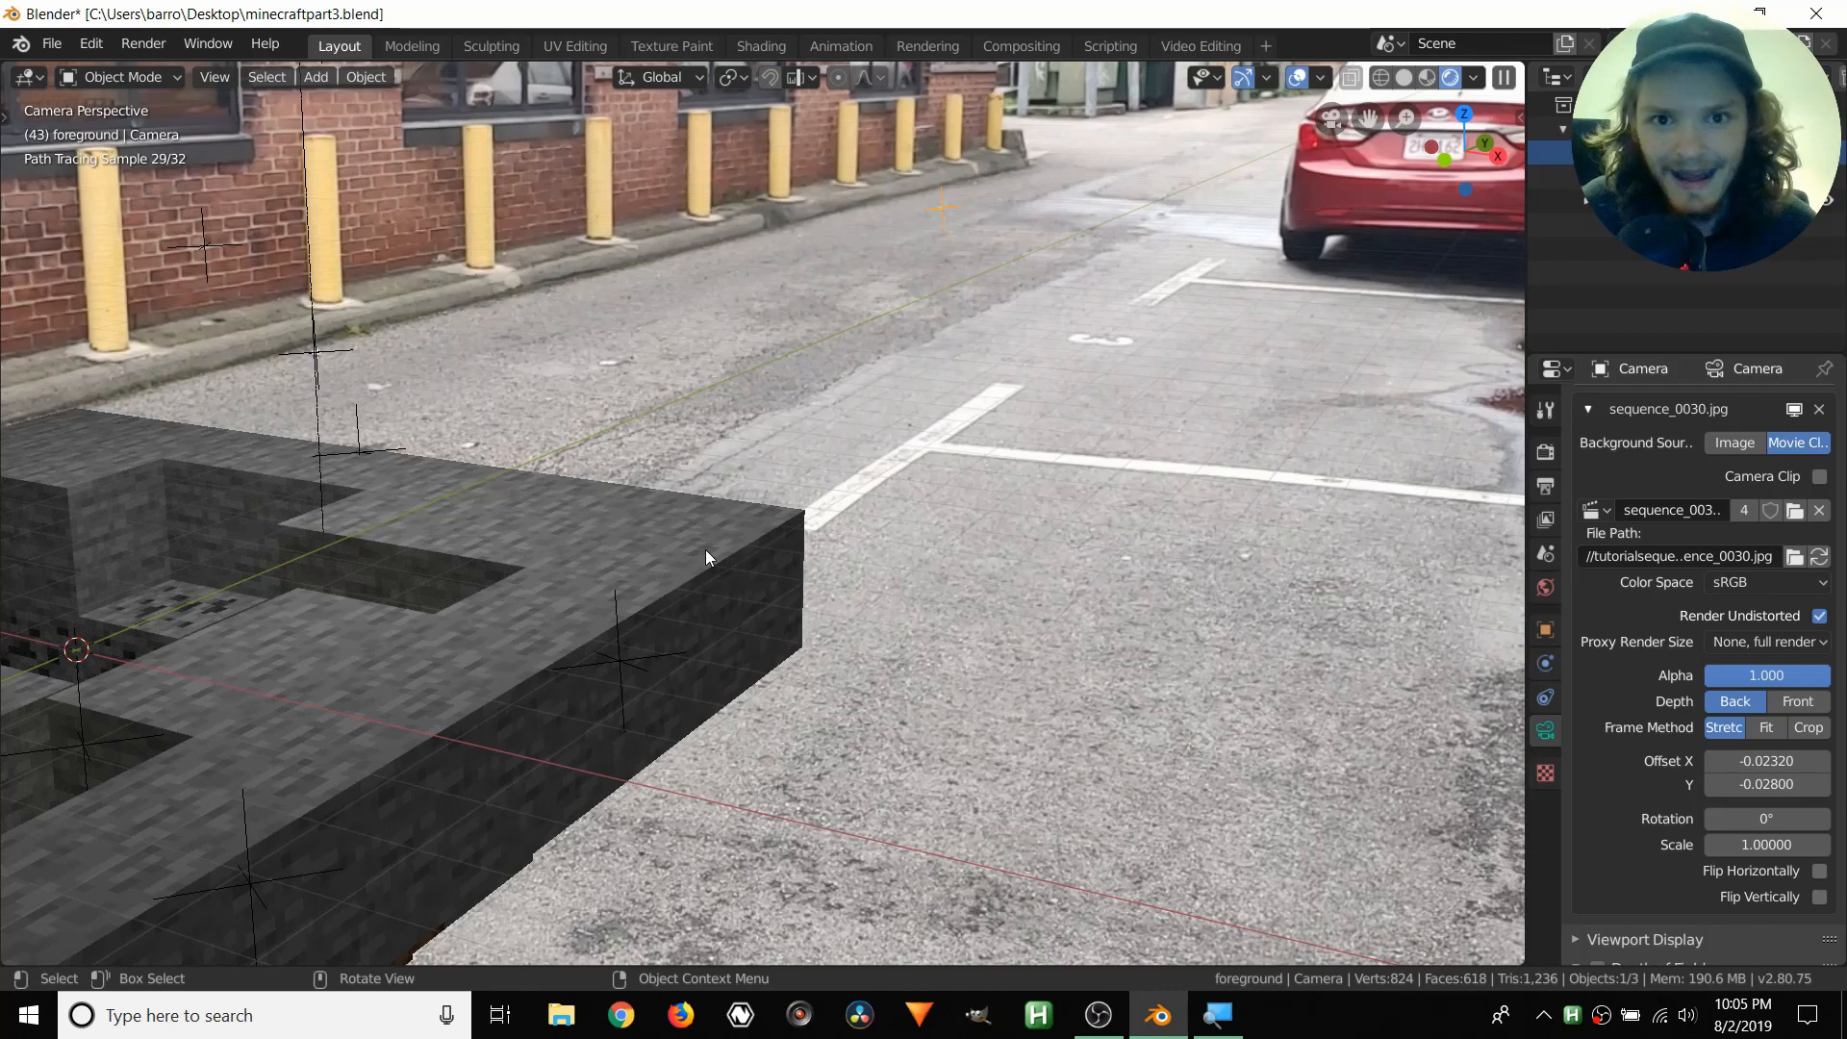
left_click(707, 550)
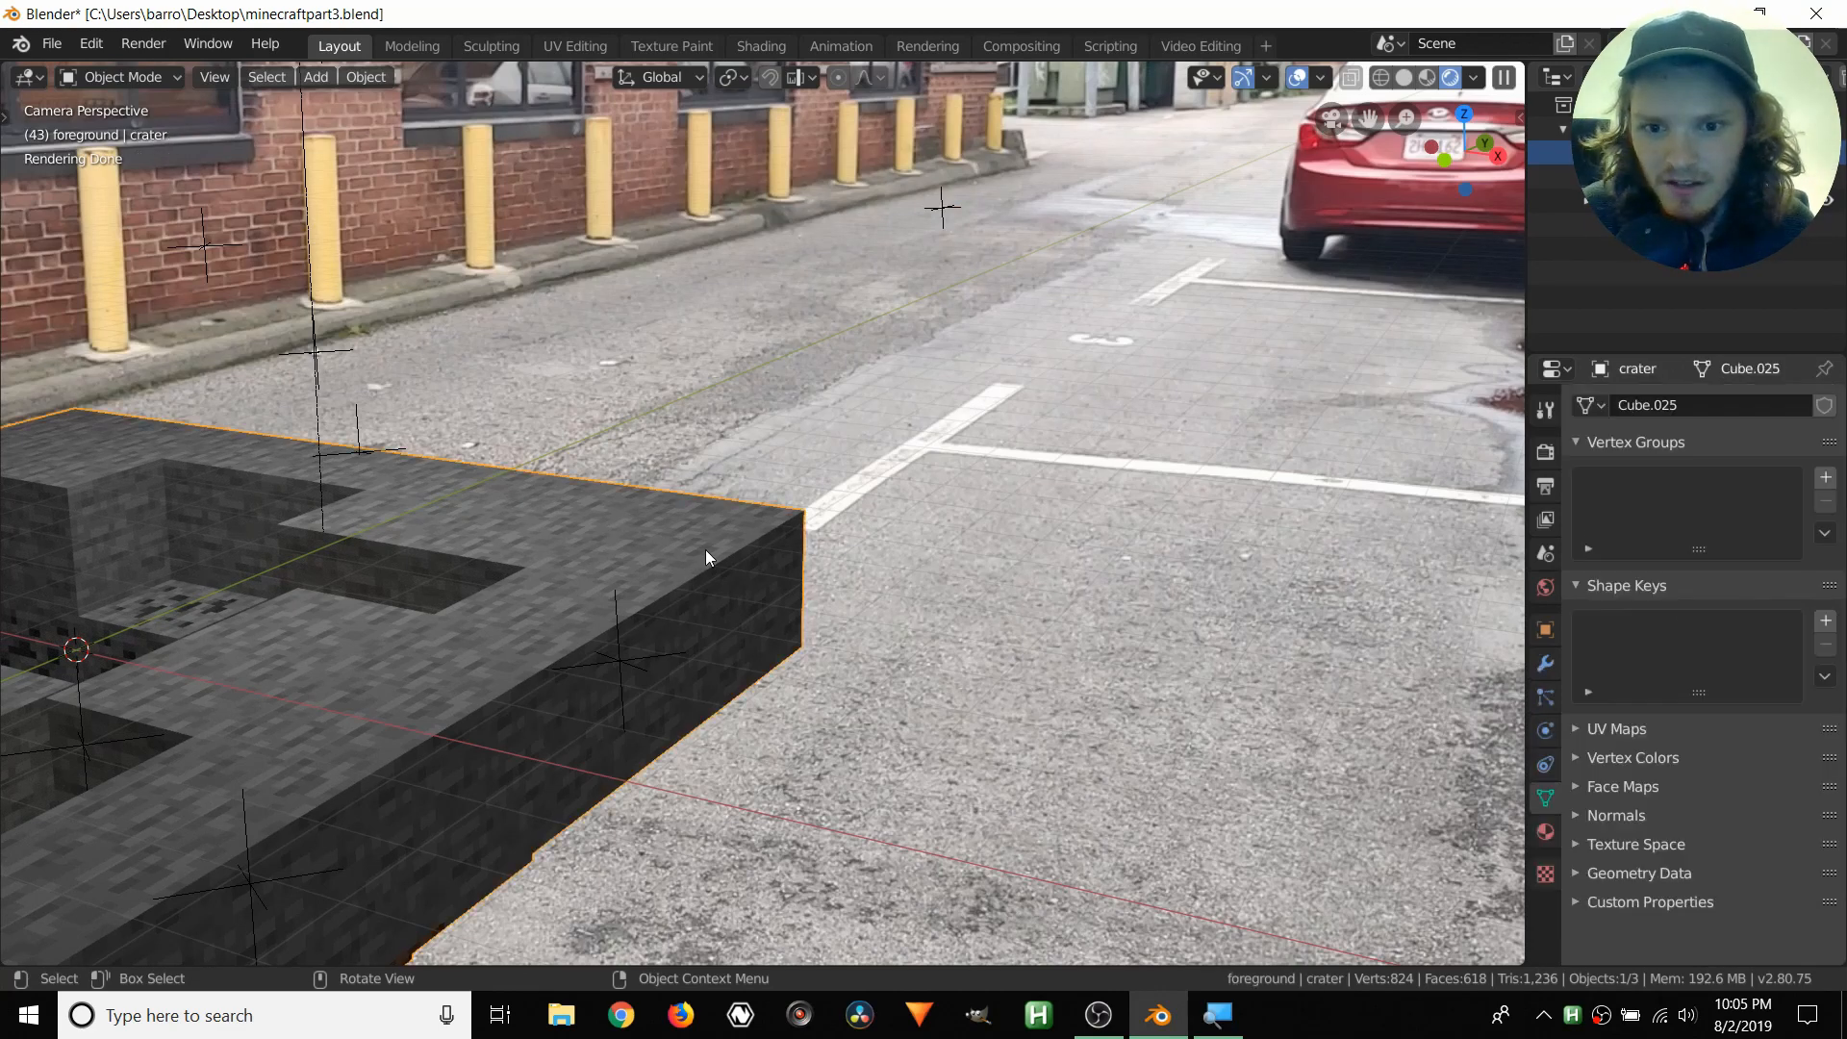
key("g")
key("y")
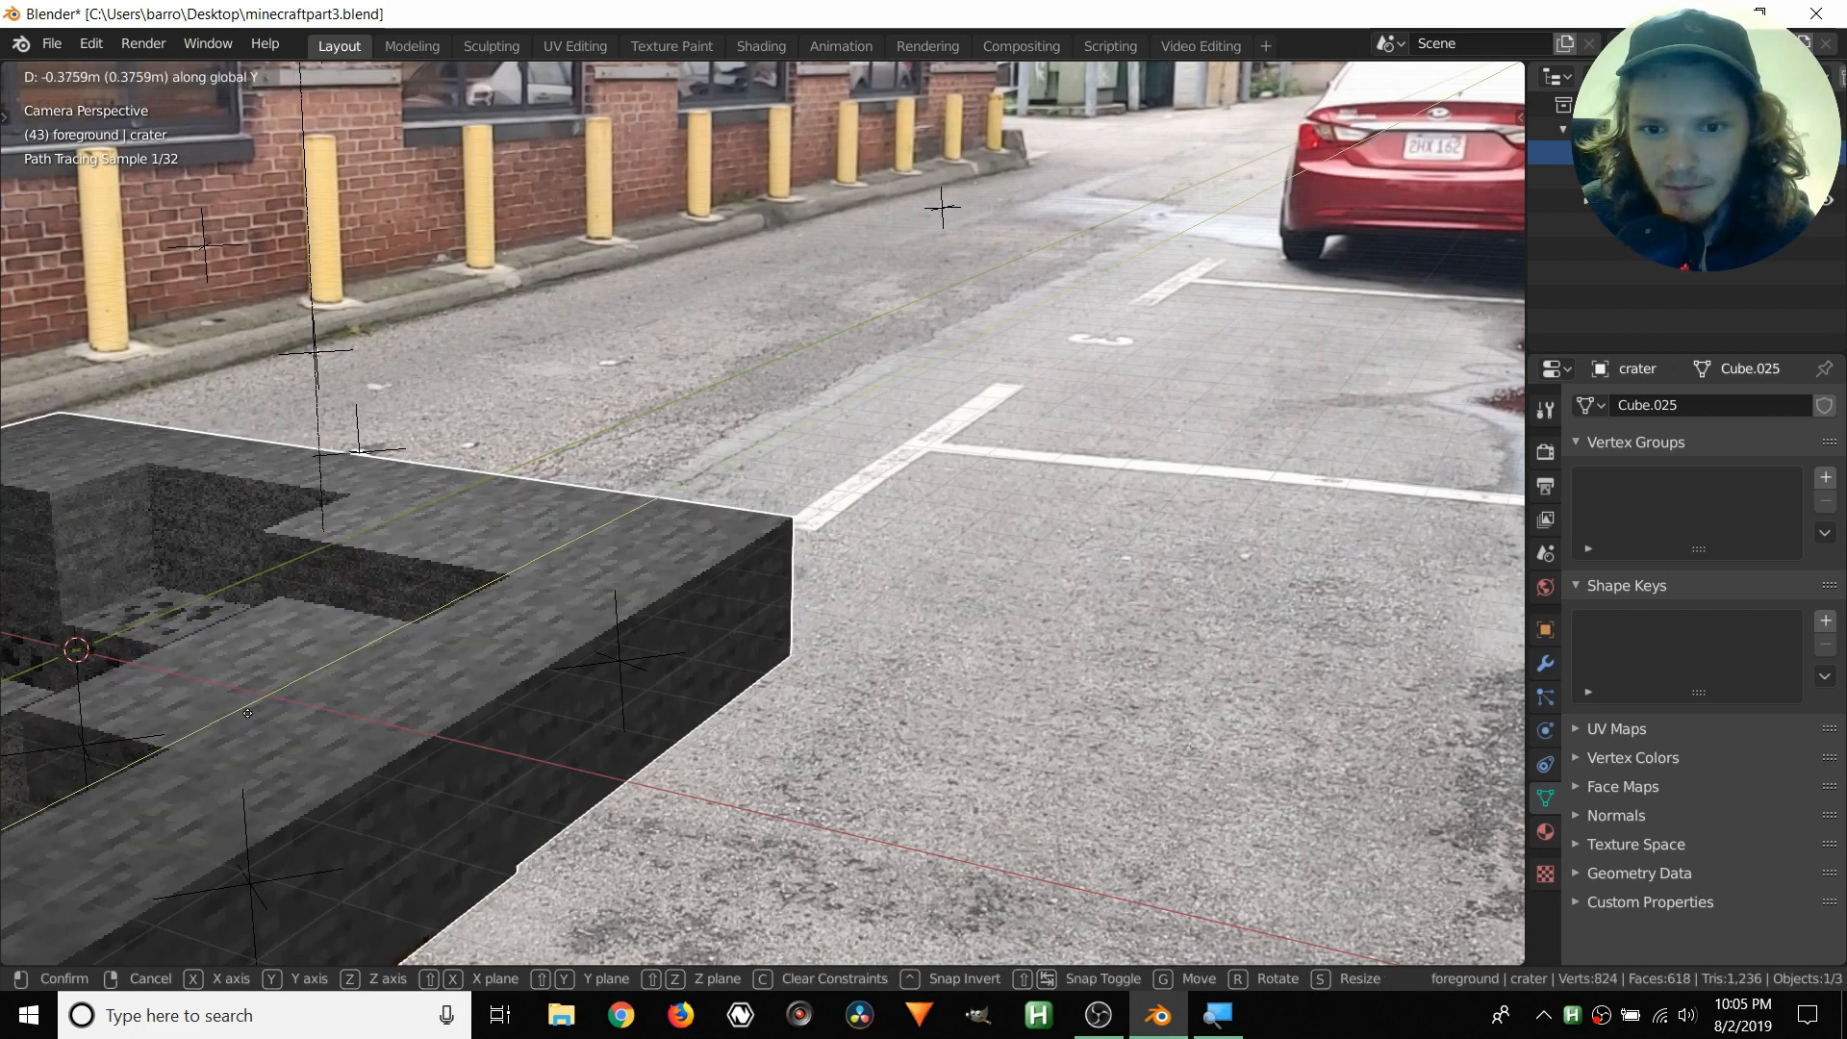
left_click(689, 604)
- Shift the crater by about another -0.23 m along global Y so its corner touches the end of the parking line
scroll(689, 604, "up", 3)
scroll(751, 601, "up", 2)
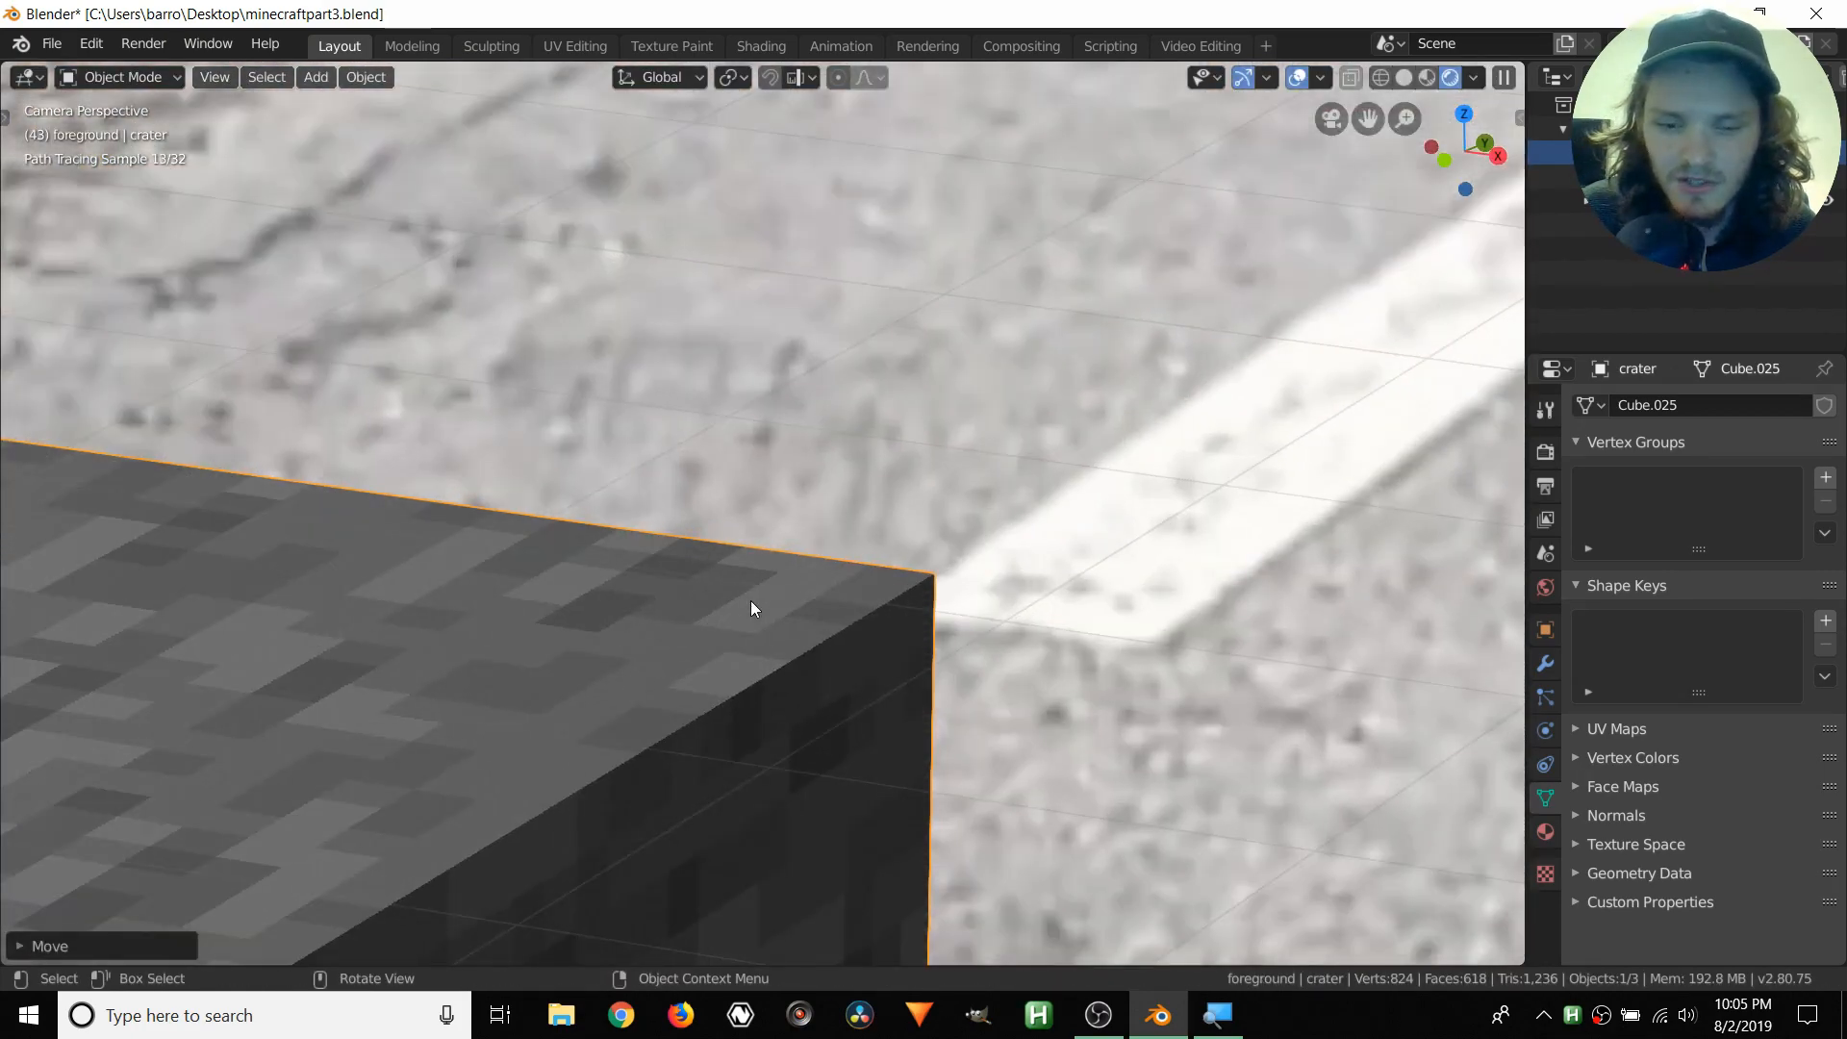
key("g")
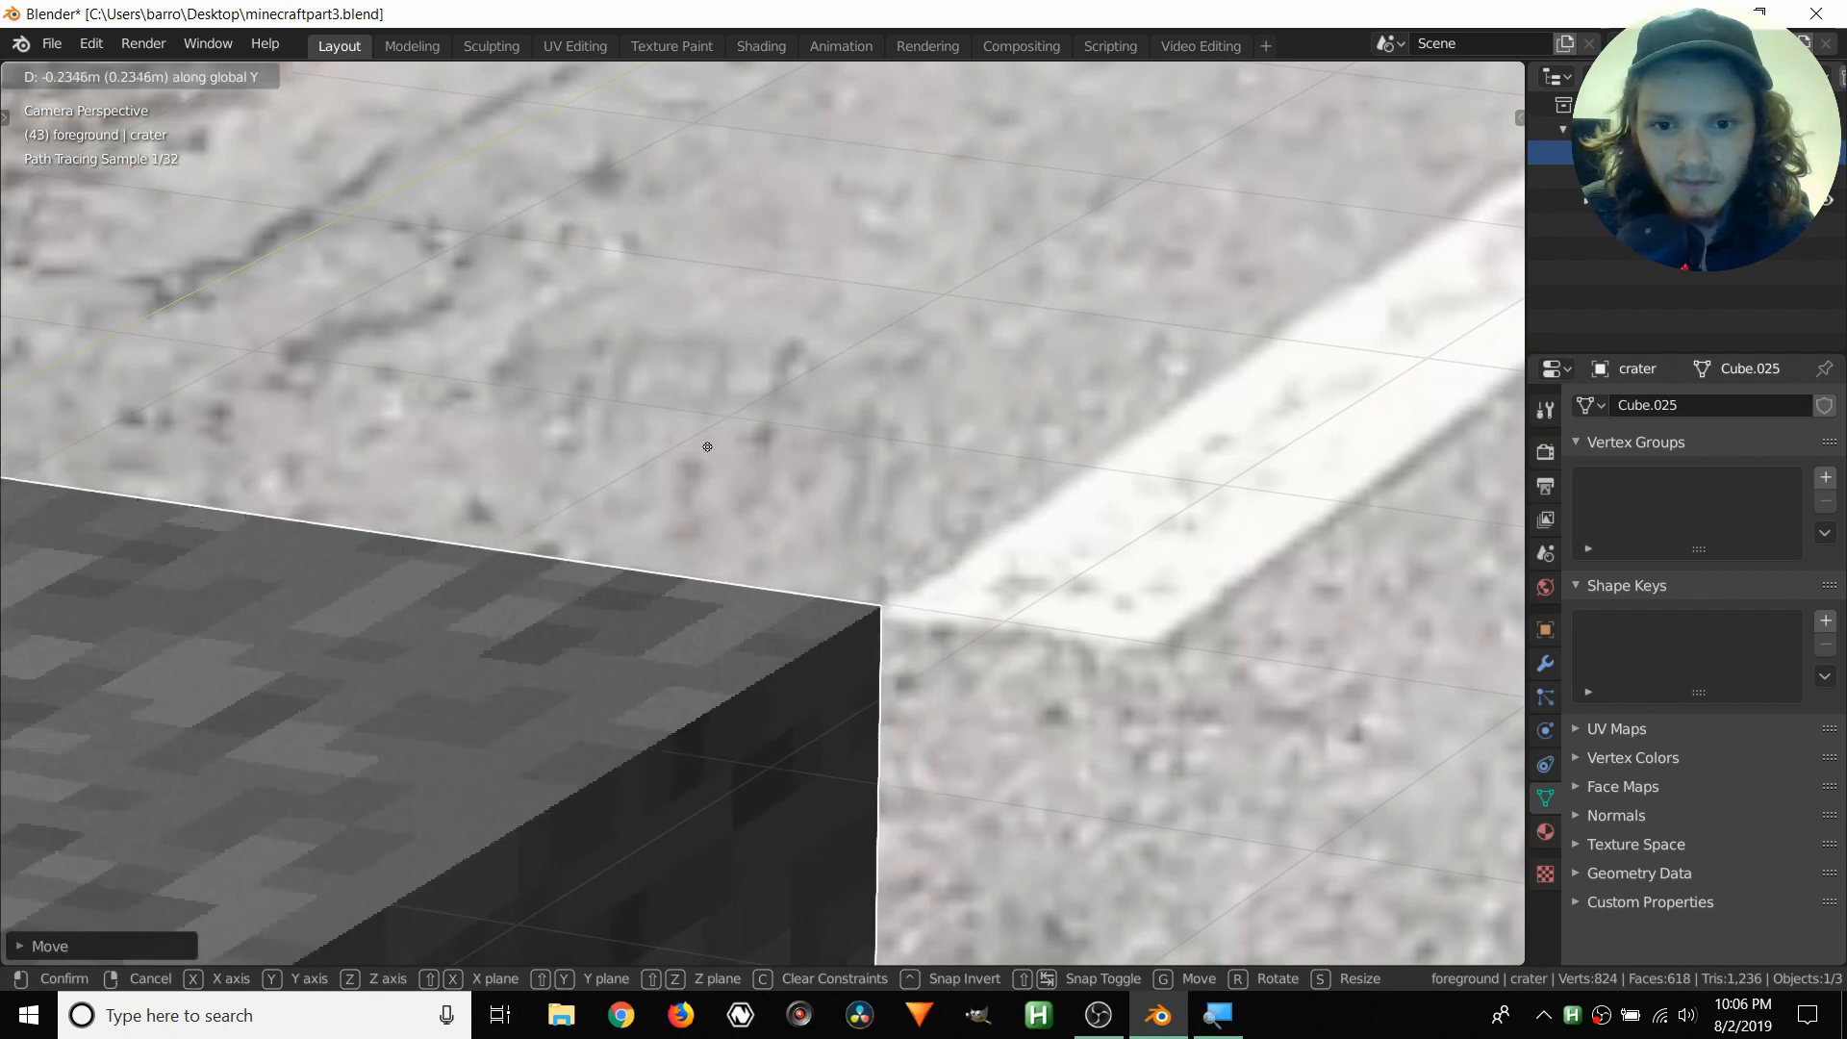
left_click(584, 583)
scroll(583, 580, "down", 2)
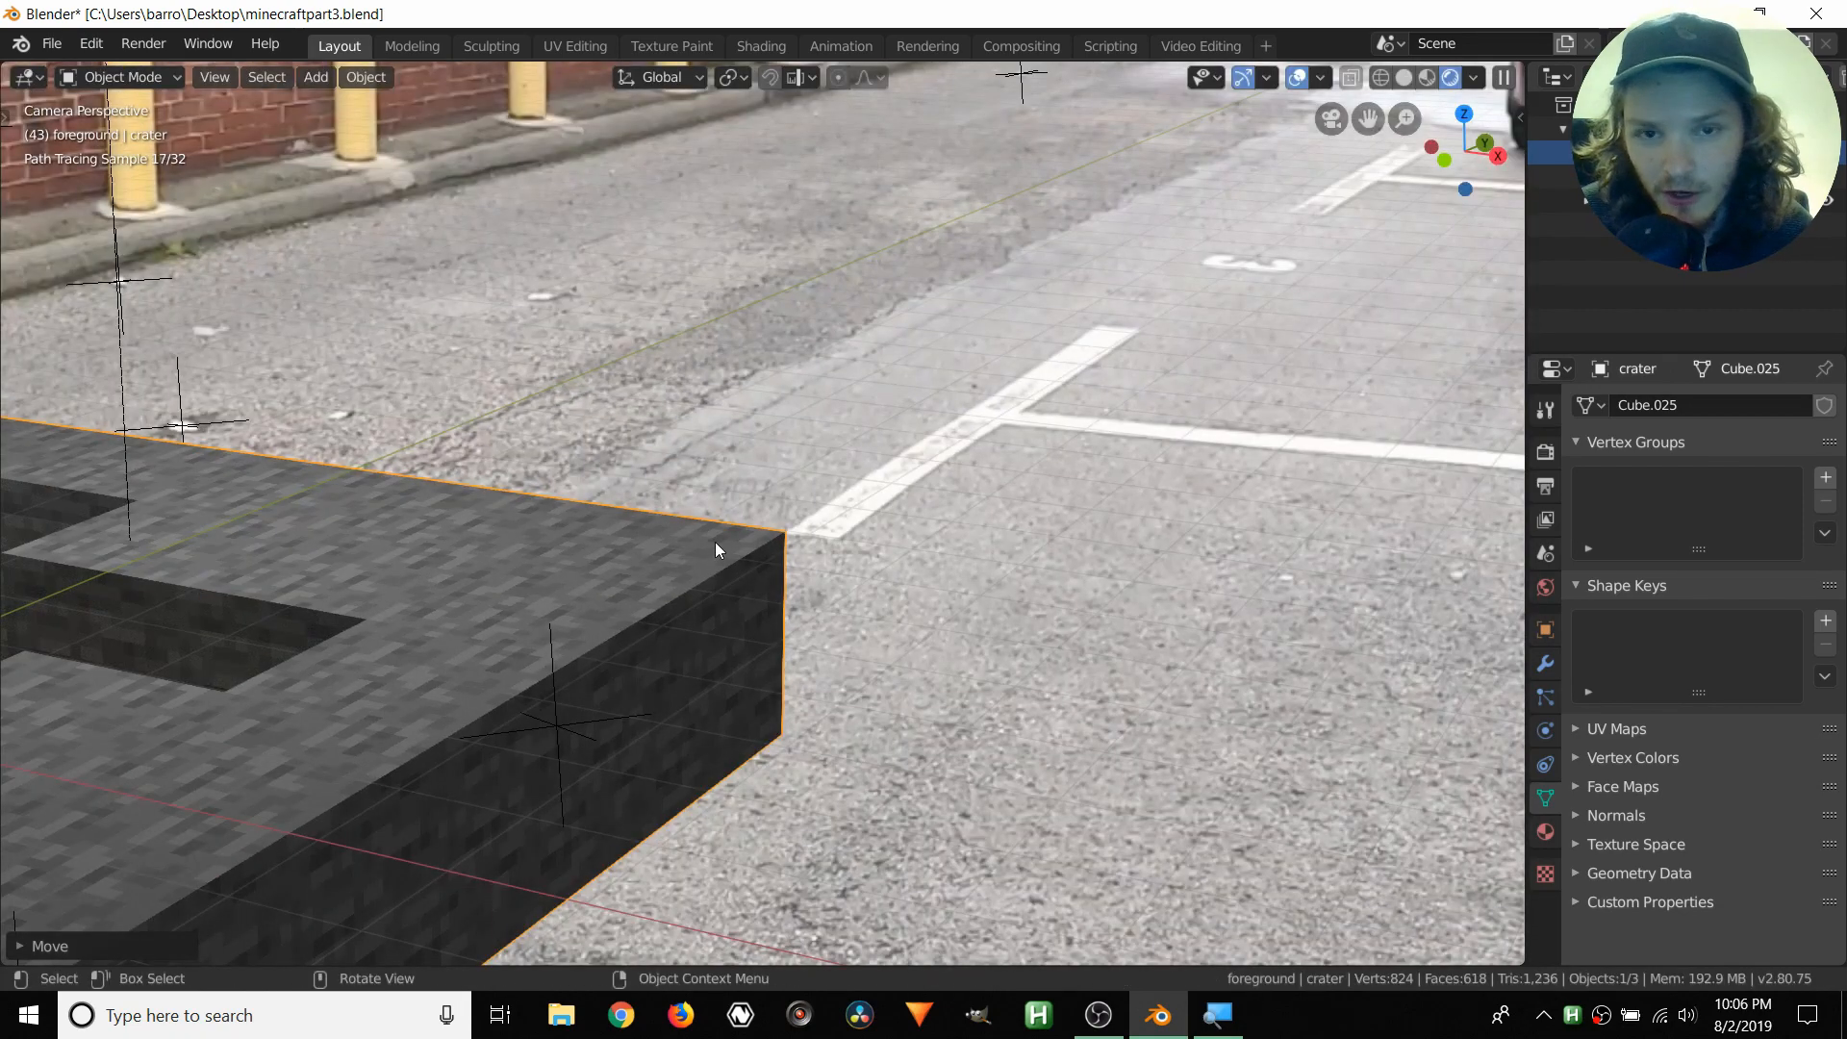
scroll(847, 297, "down", 4)
scroll(889, 470, "up", 4)
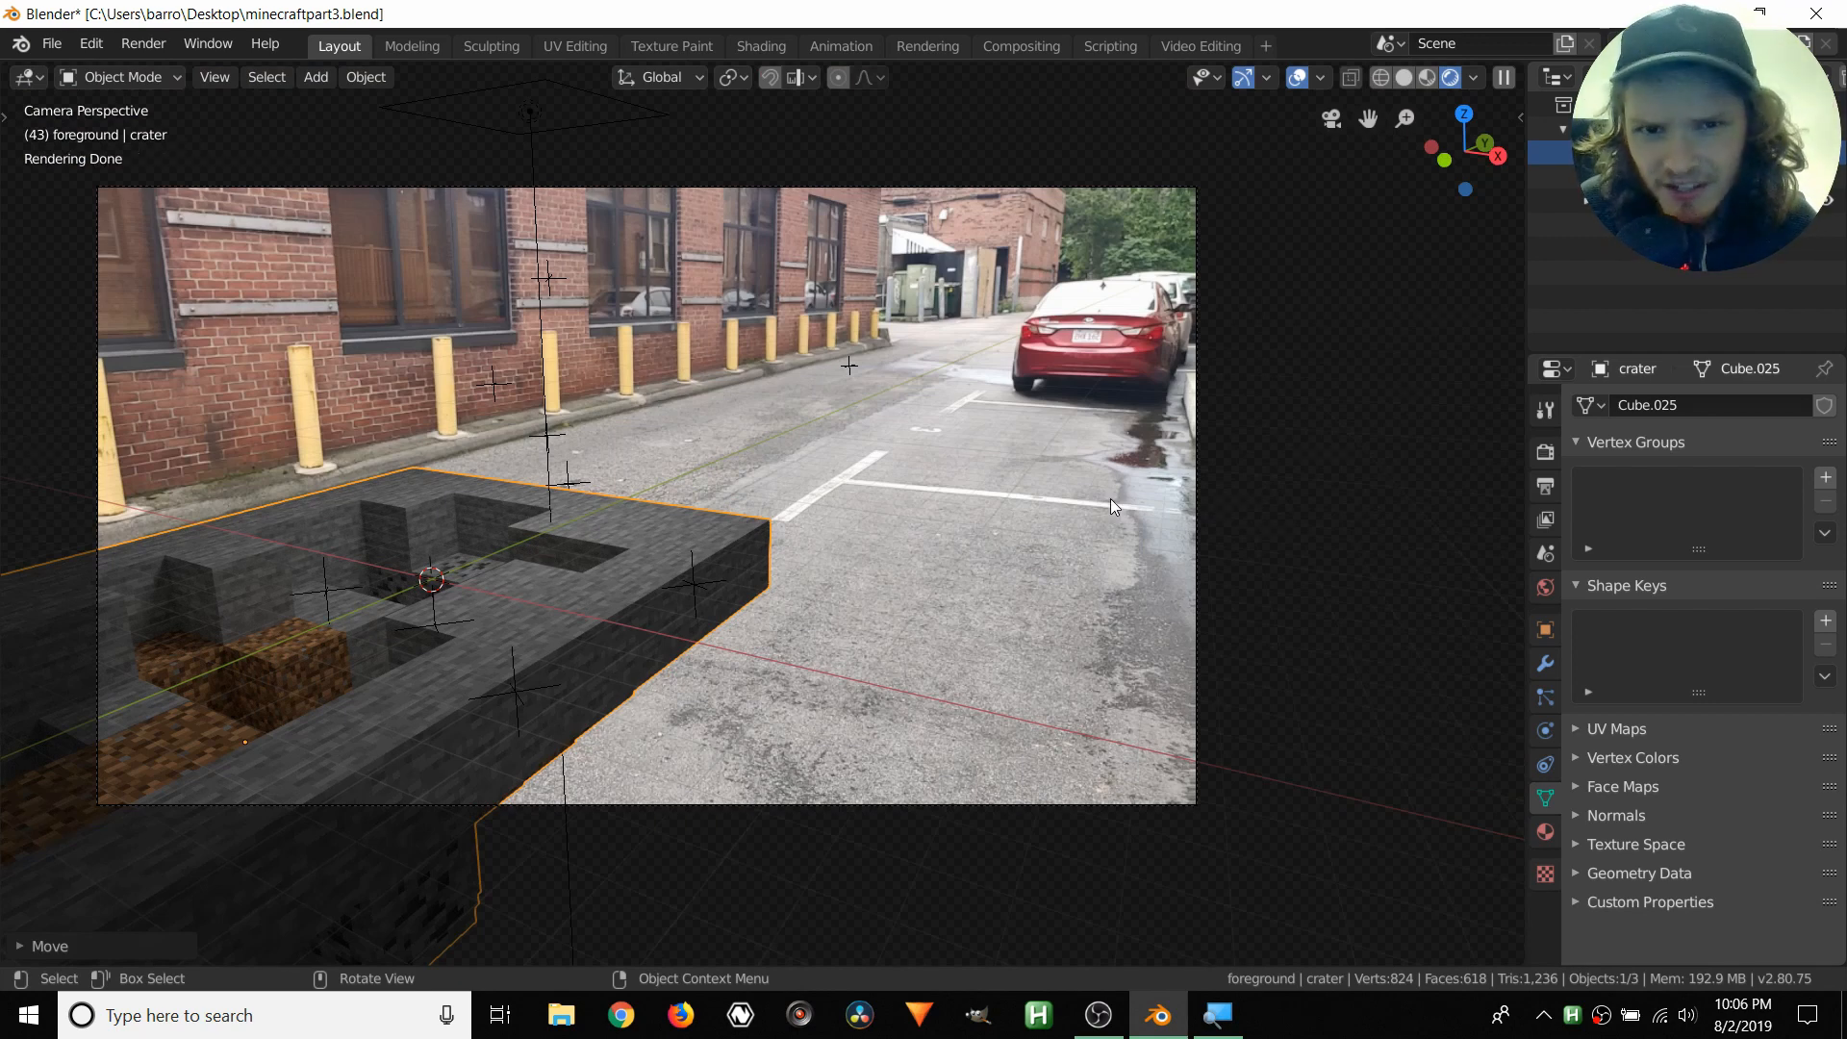
- Render the composite of frame 43 and inspect the crater's corner against the end of the parking line
left_click(1019, 52)
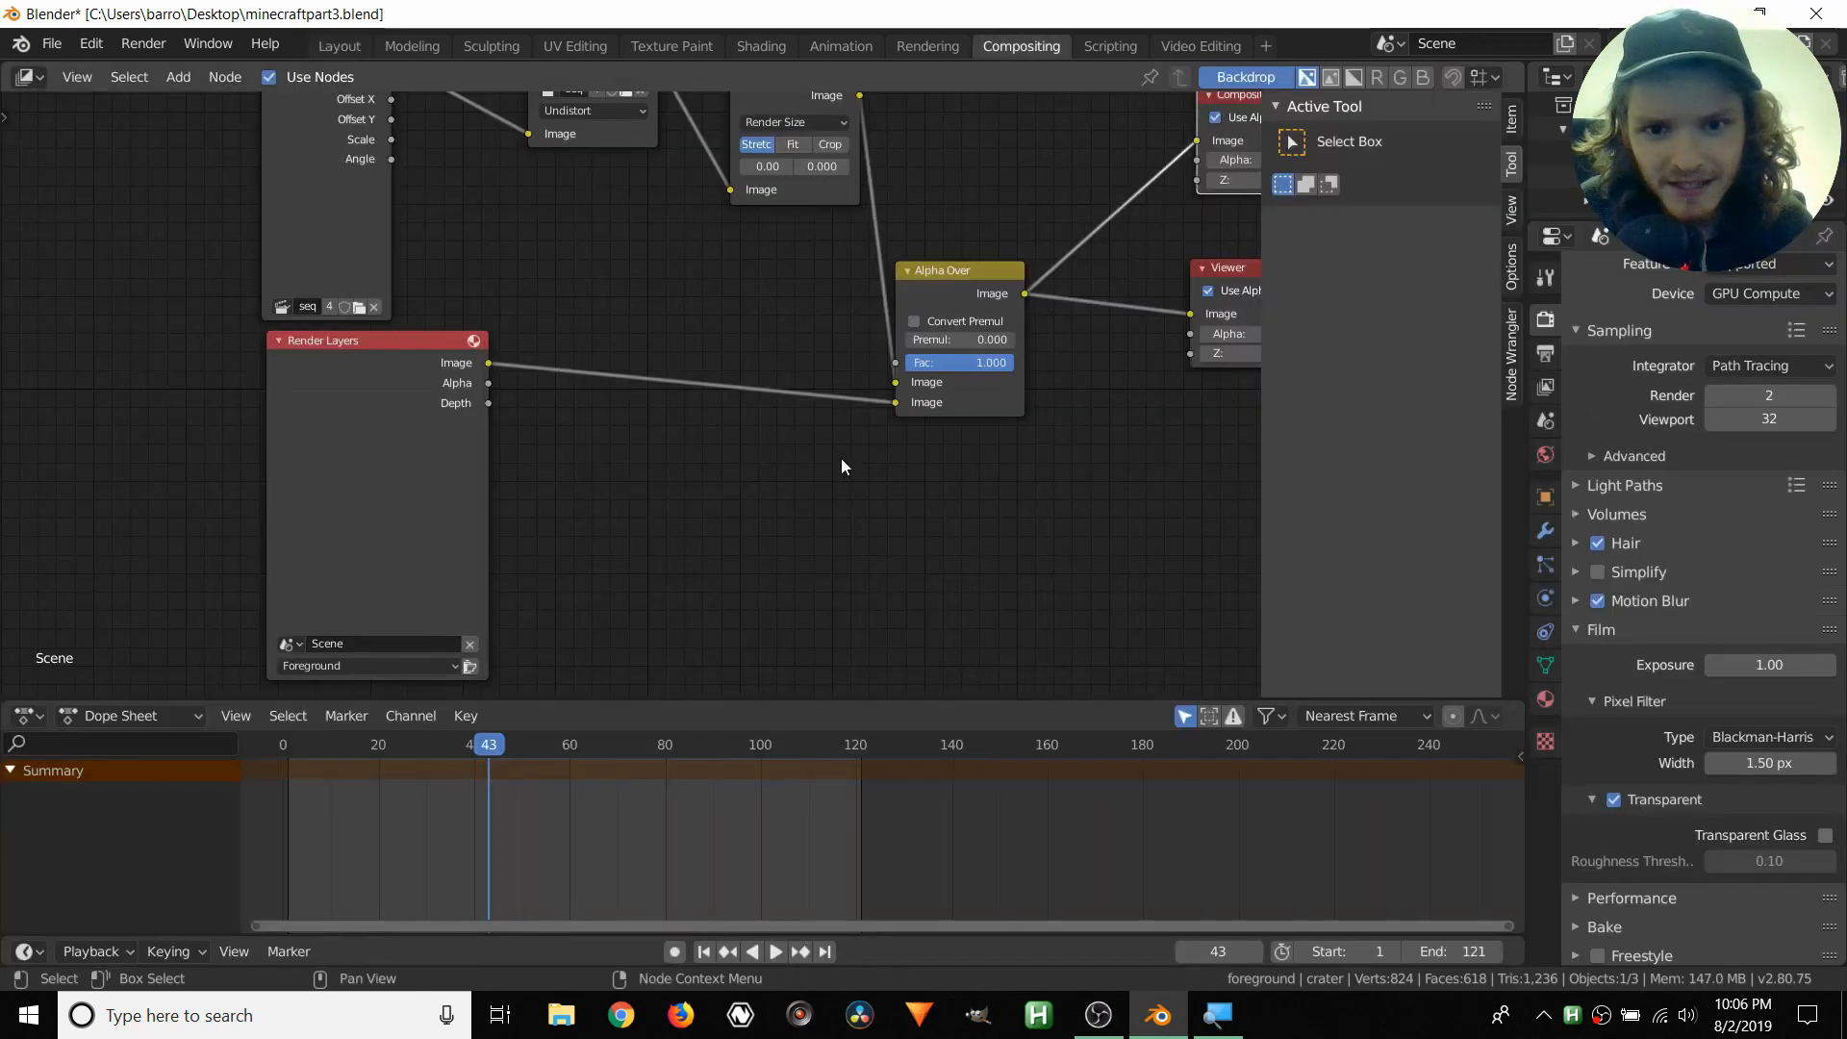
key("Home")
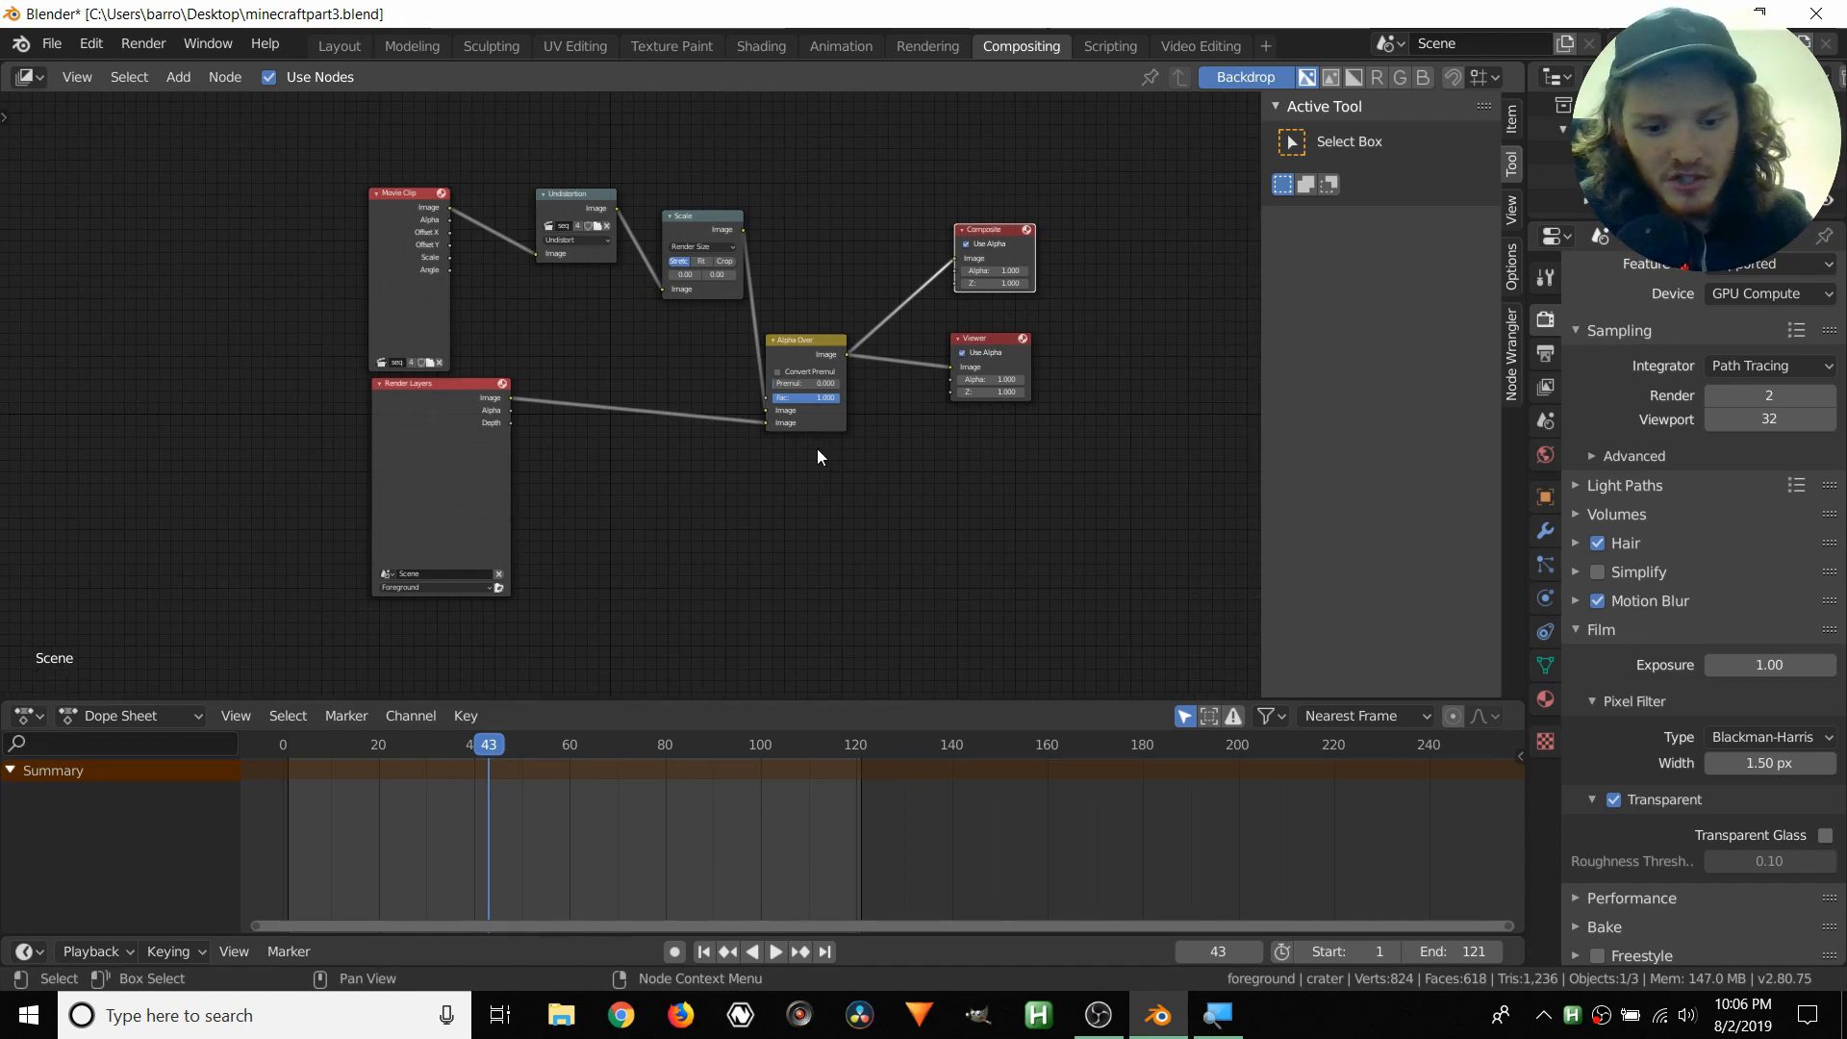
key("F12")
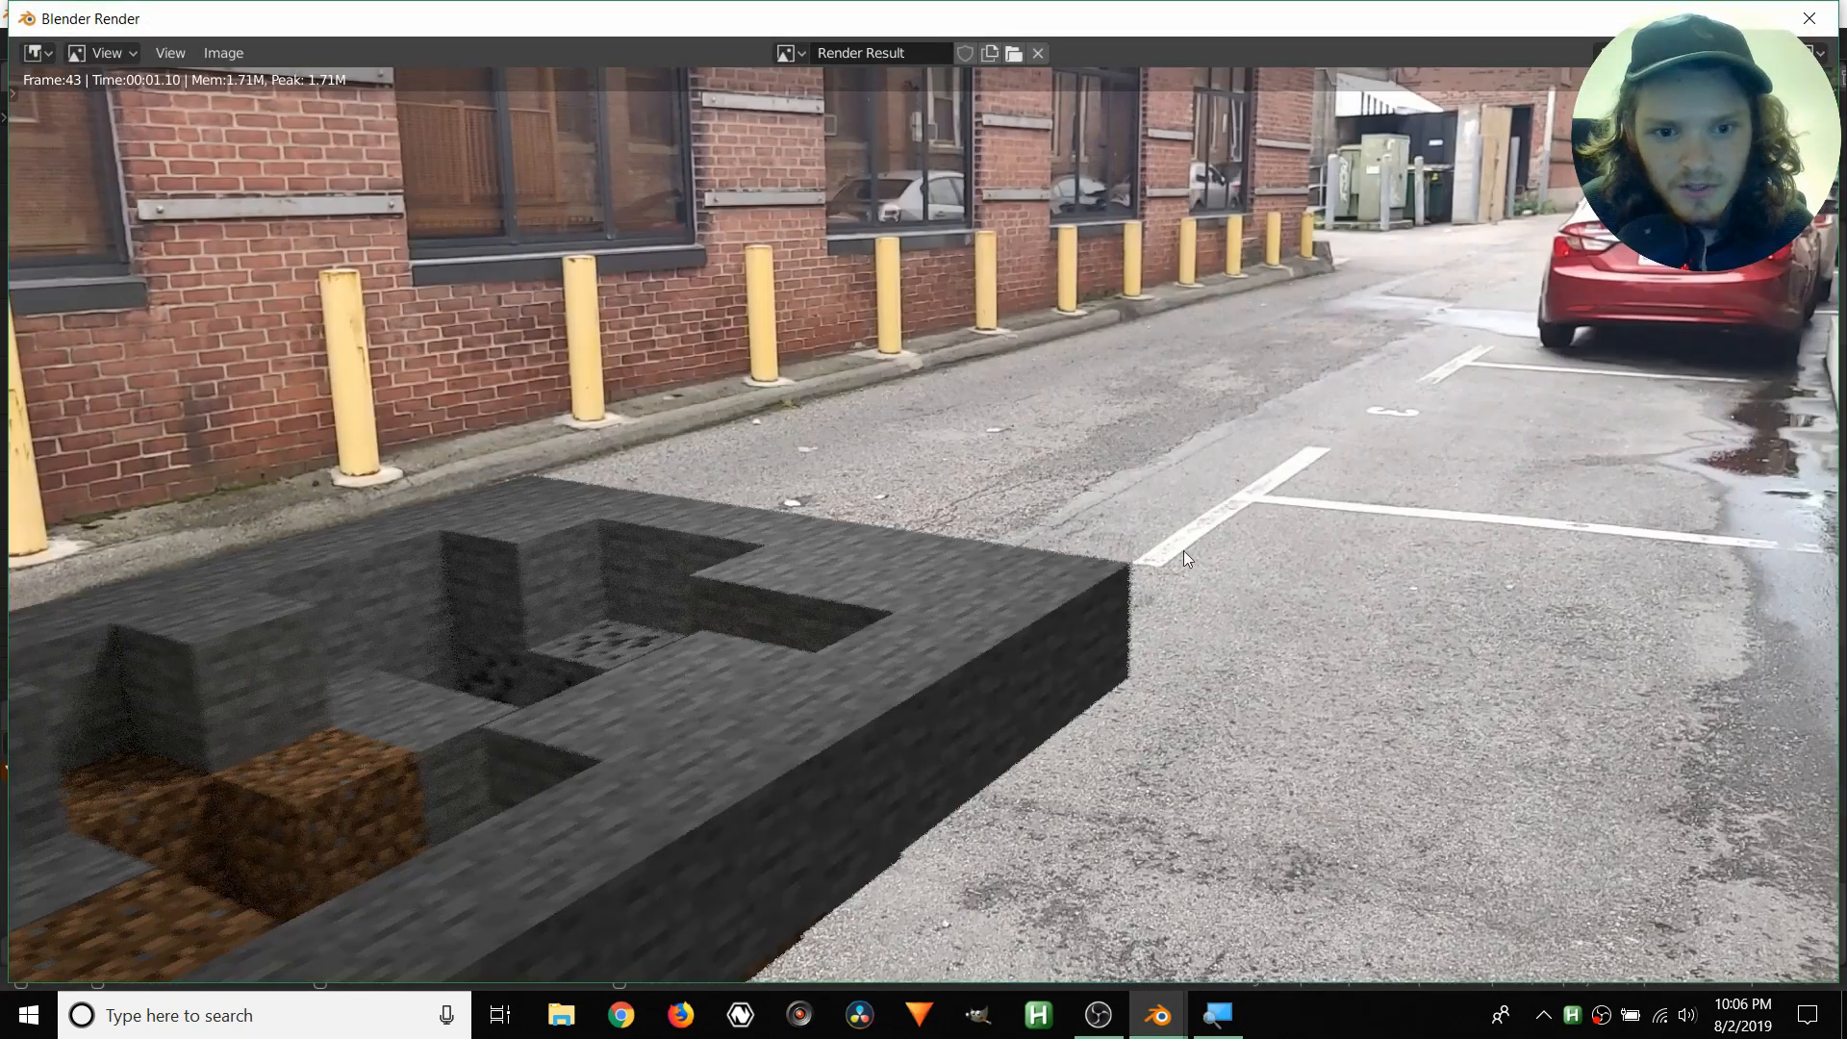
scroll(953, 553, "up", 5)
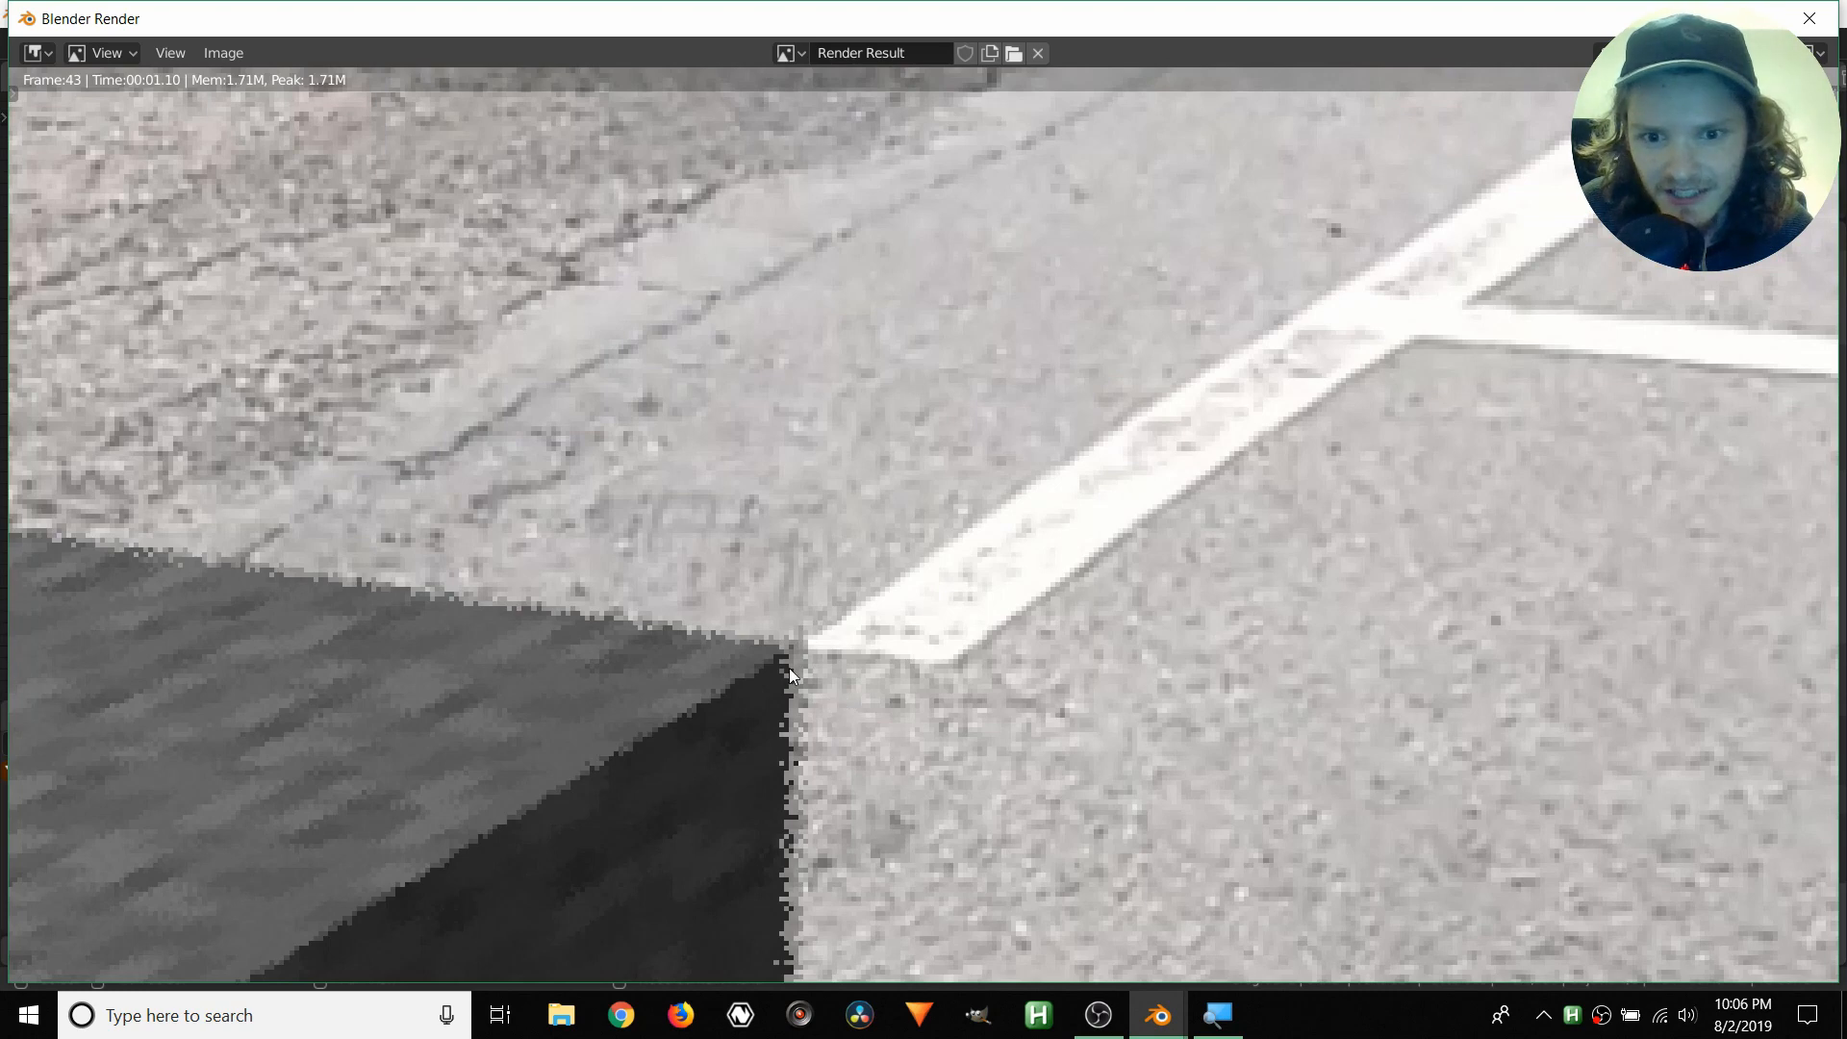
scroll(789, 668, "up", 1)
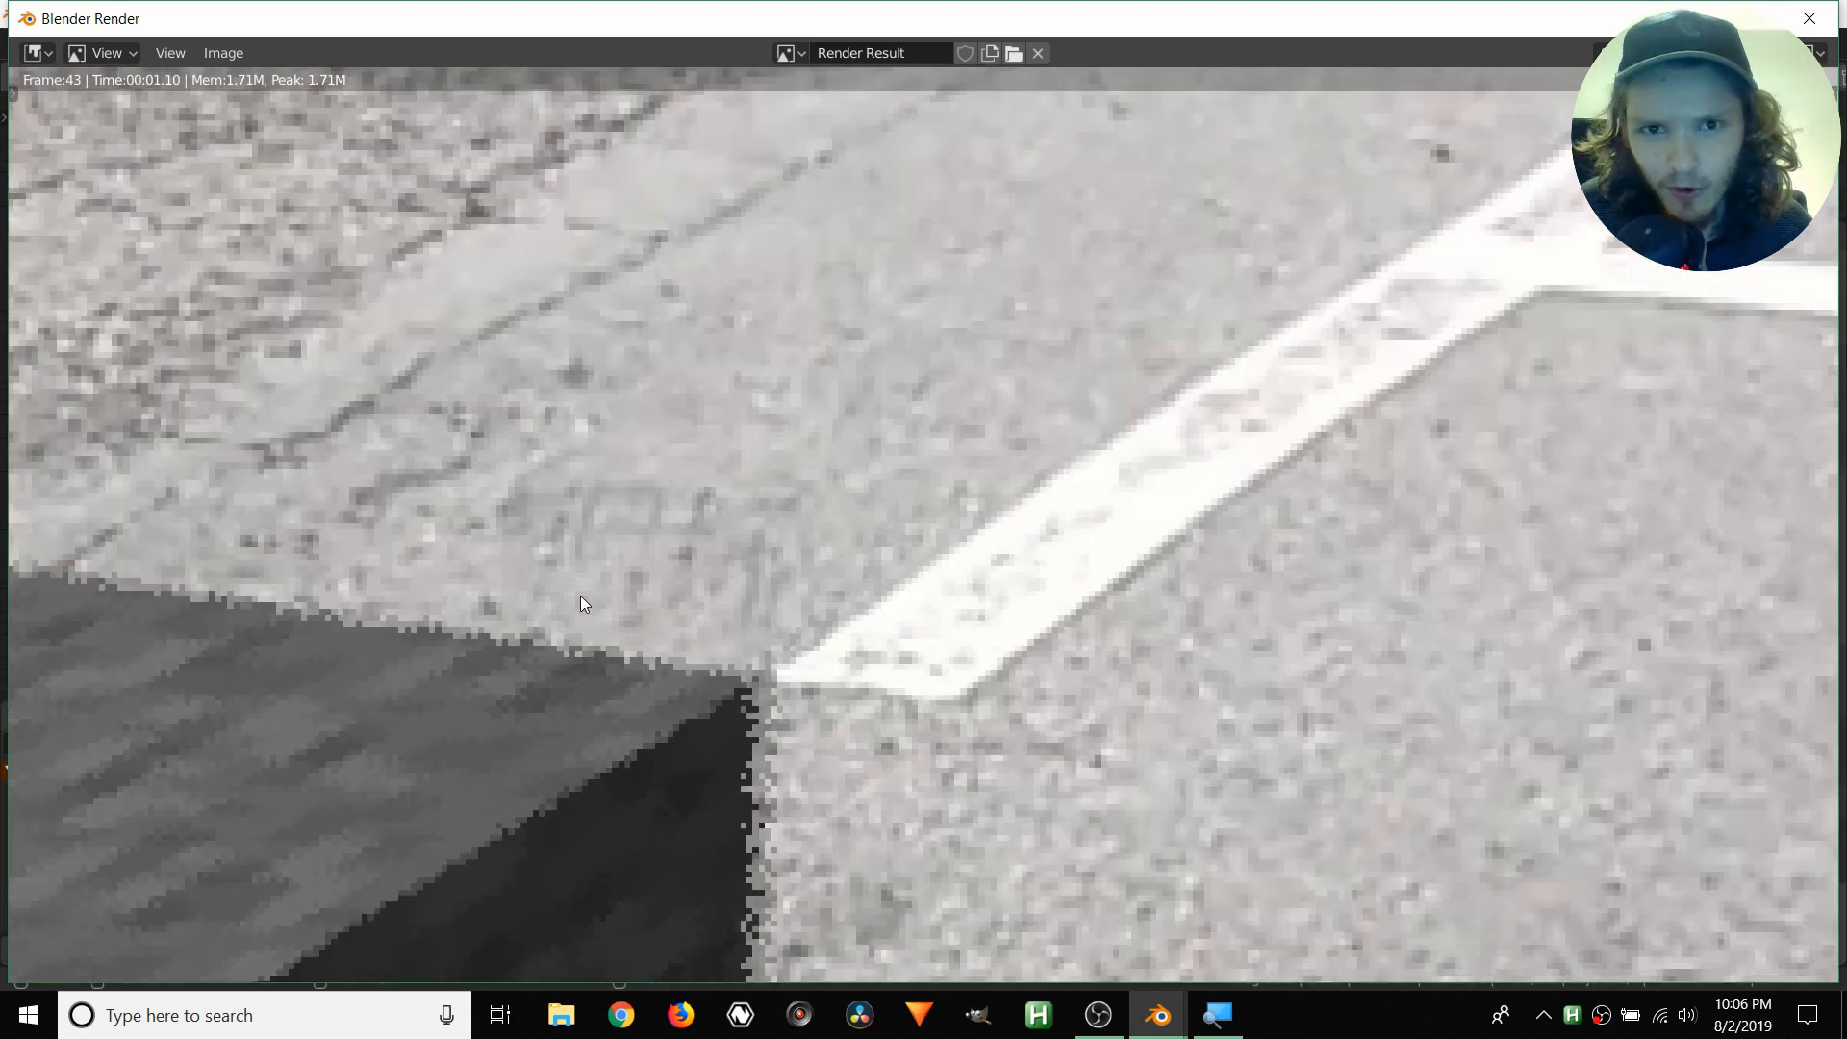
- Set the render samples to 20 and render the composite of frame 43 again
left_click(1809, 18)
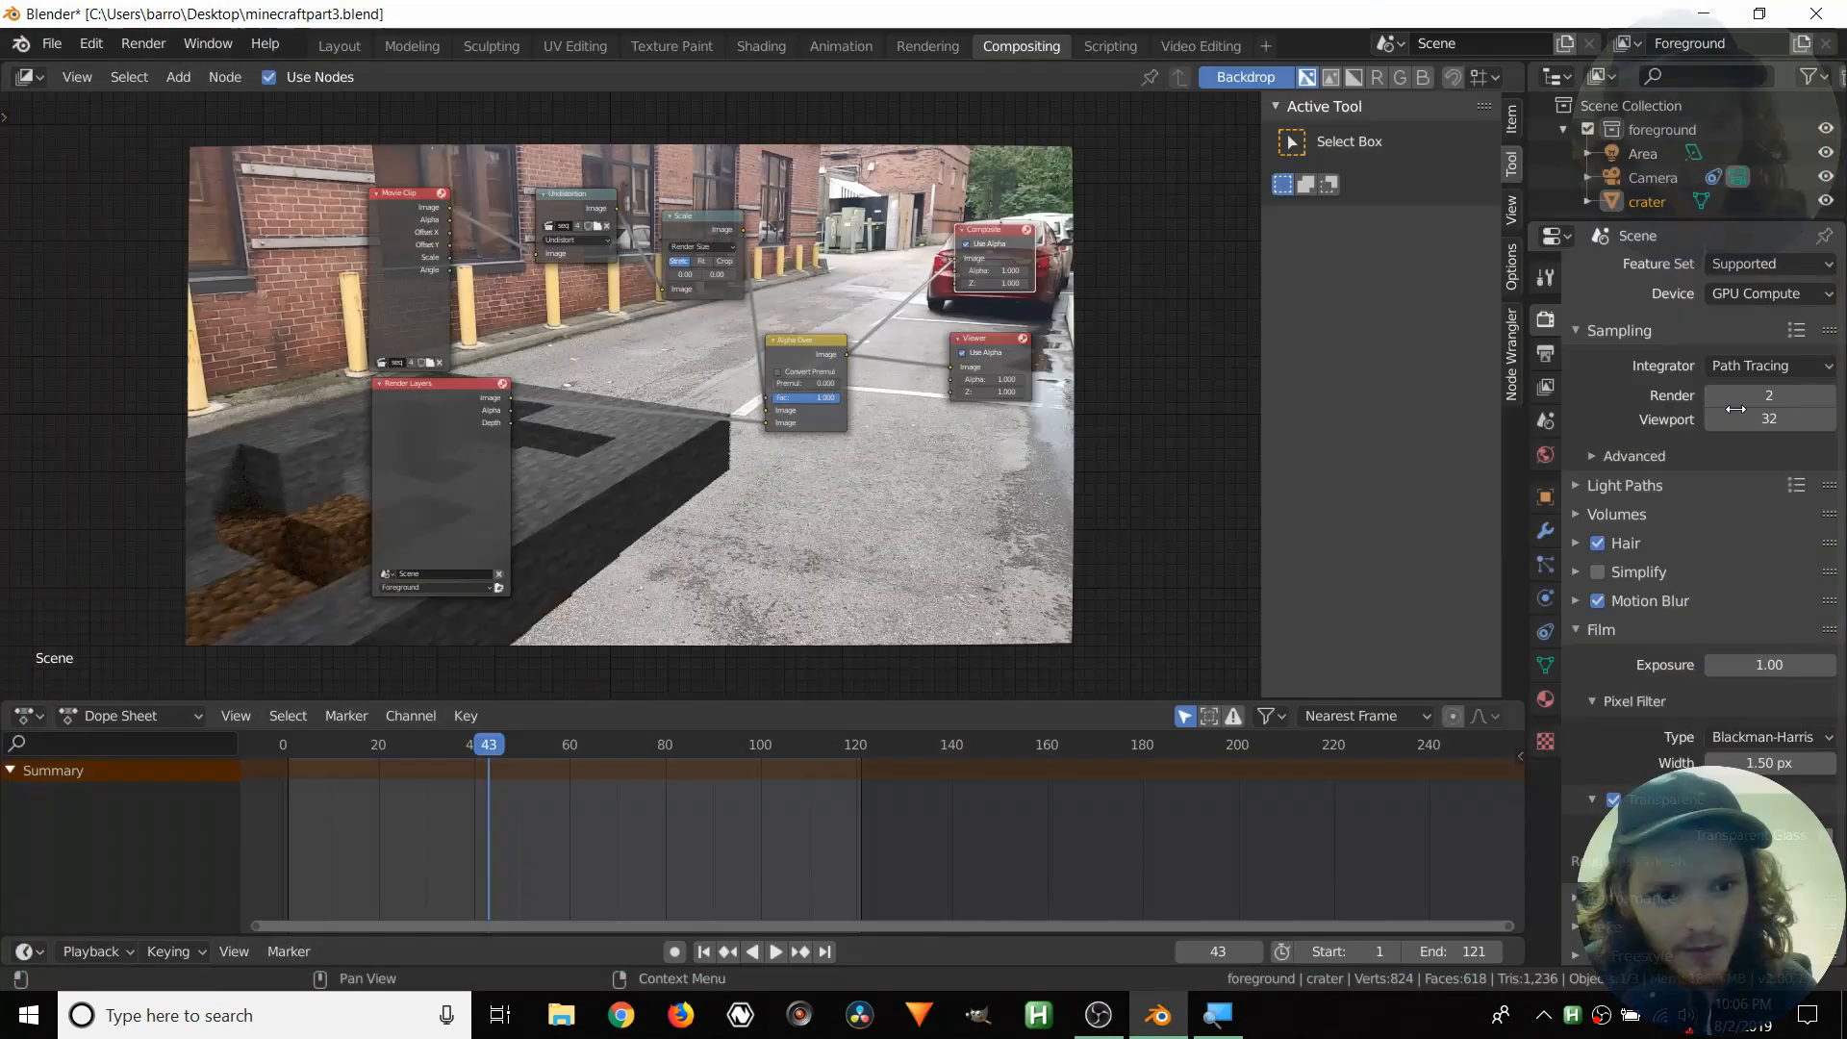
left_click(1782, 396)
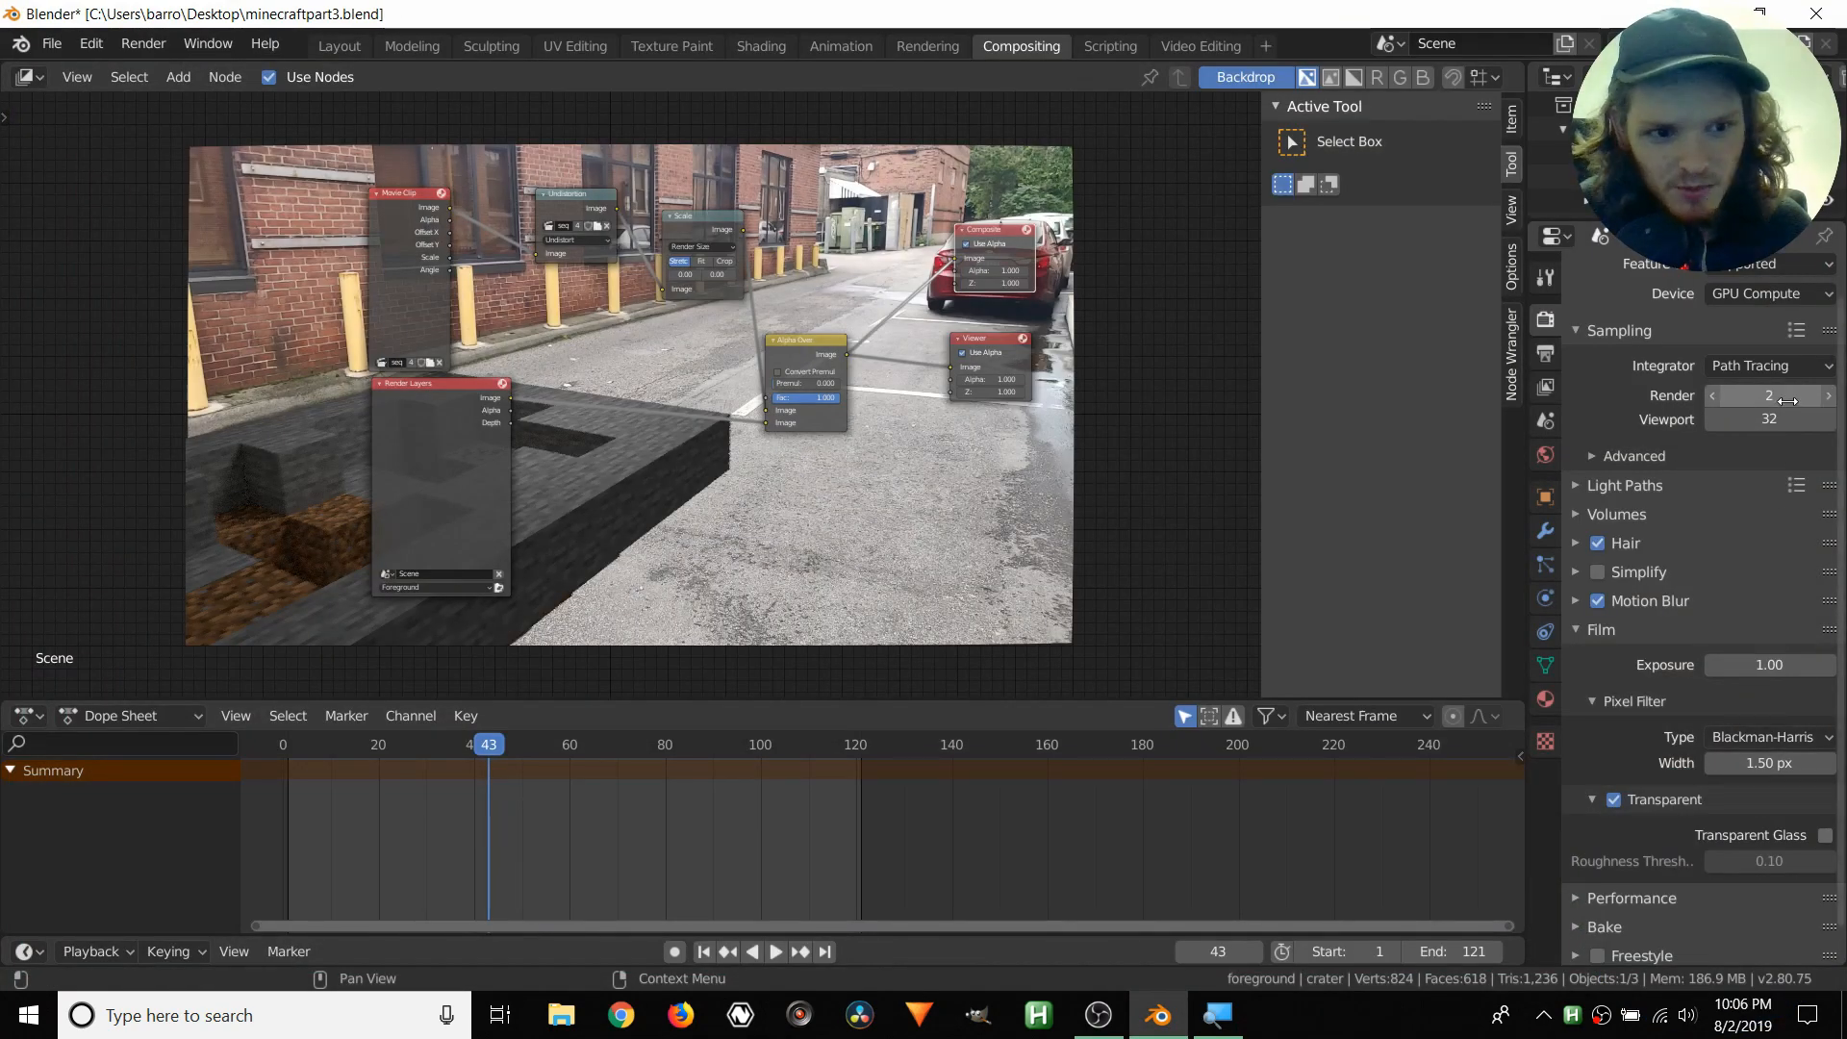
key("Return")
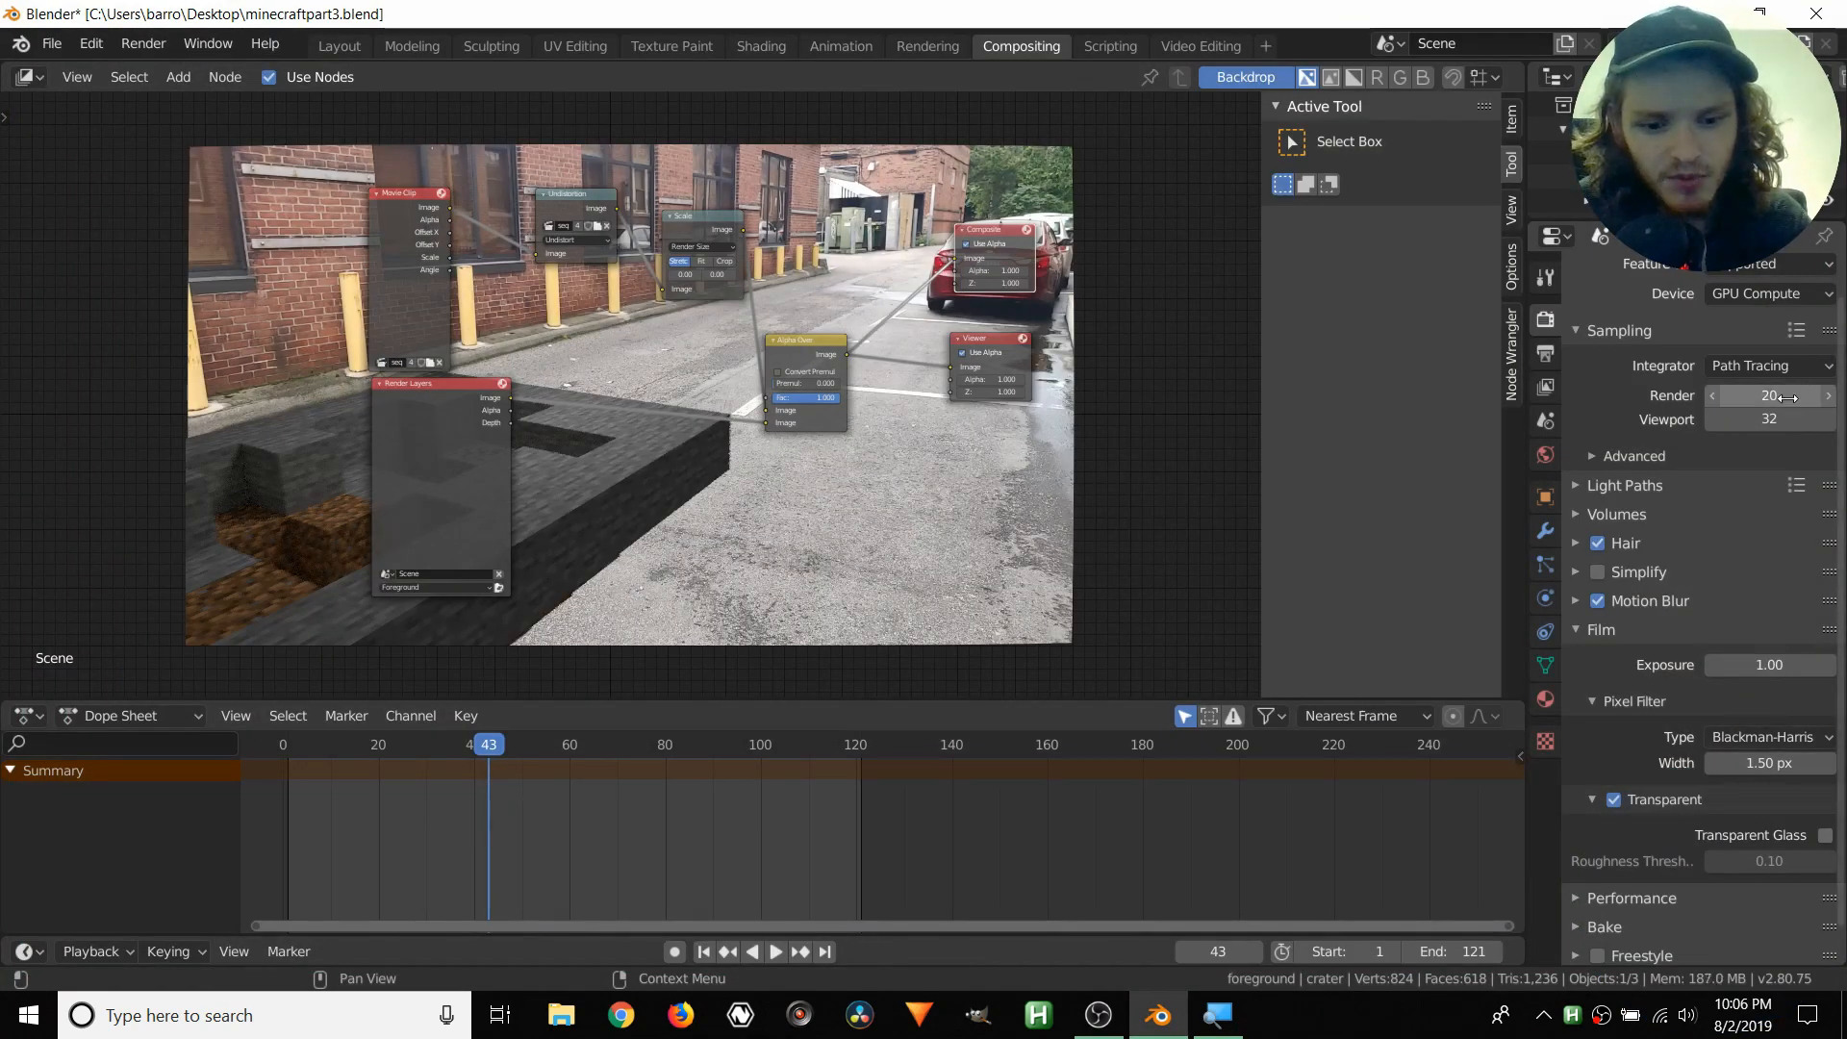
key("F12")
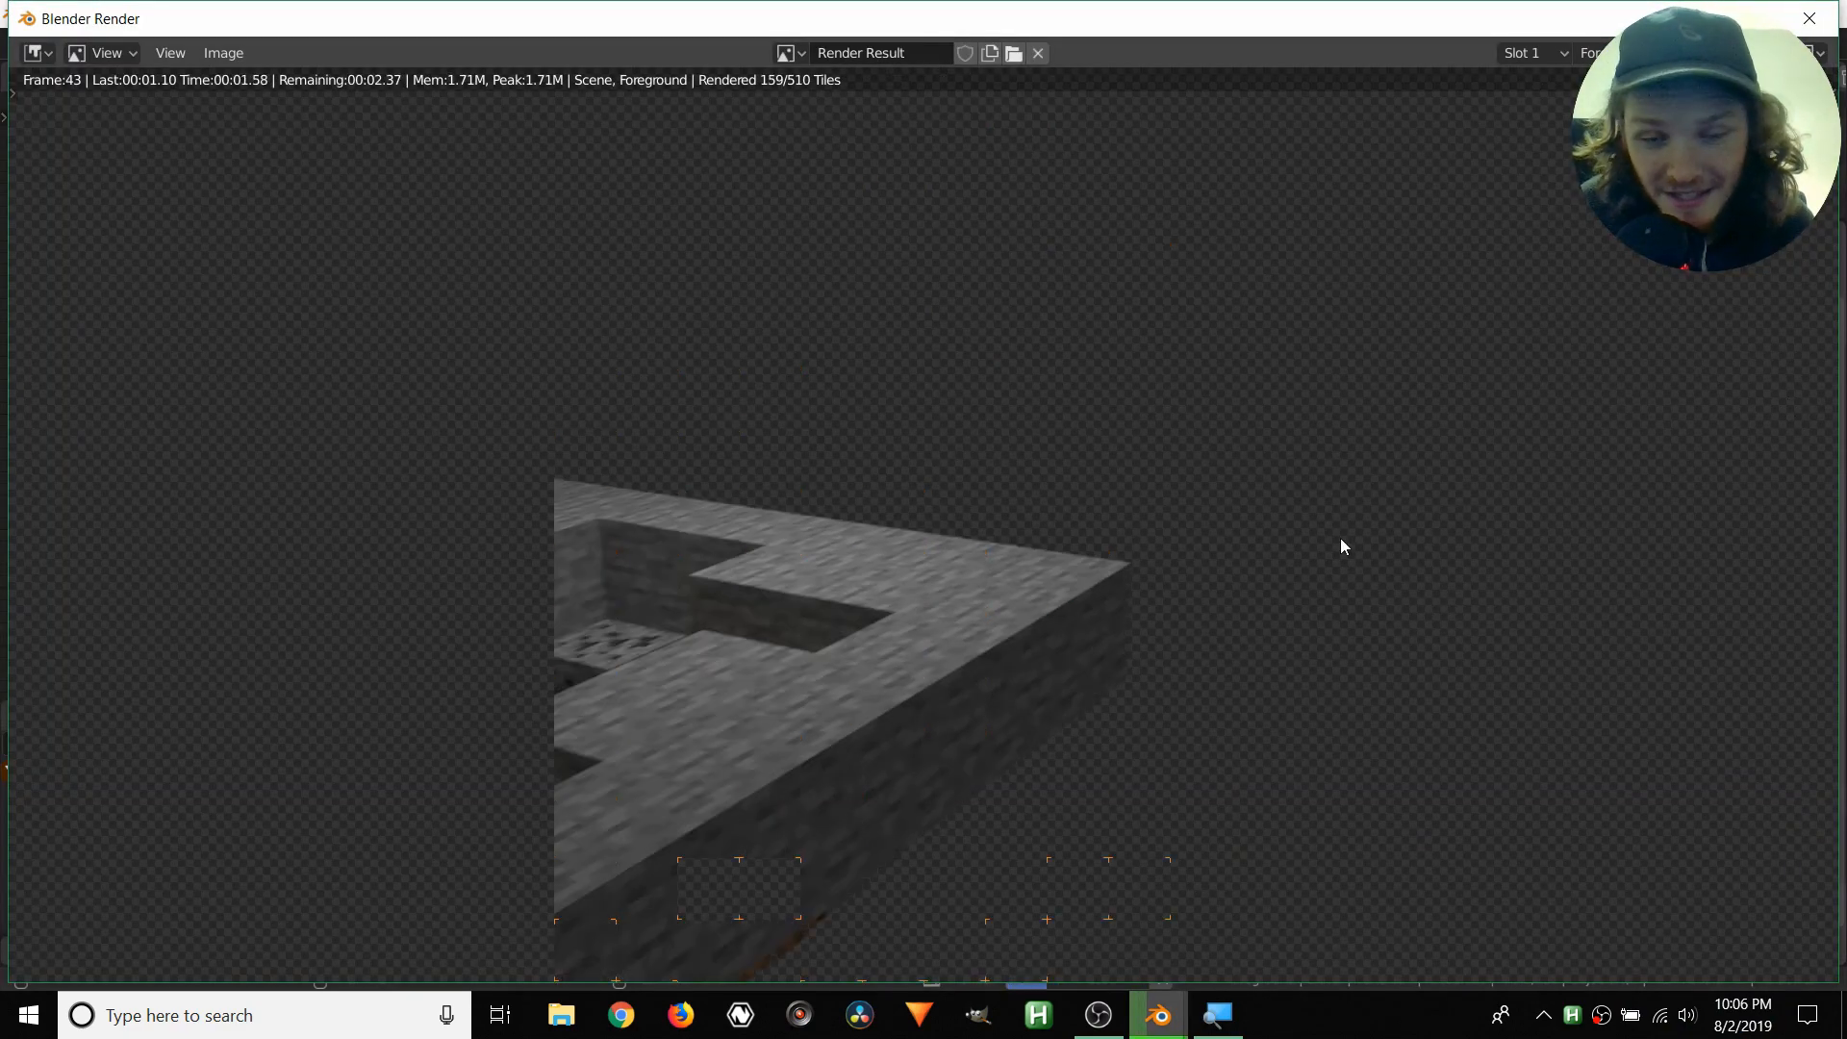
- Examine the crater's corner against the parking line and the overall composite in the new render
scroll(616, 598, "down", 2)
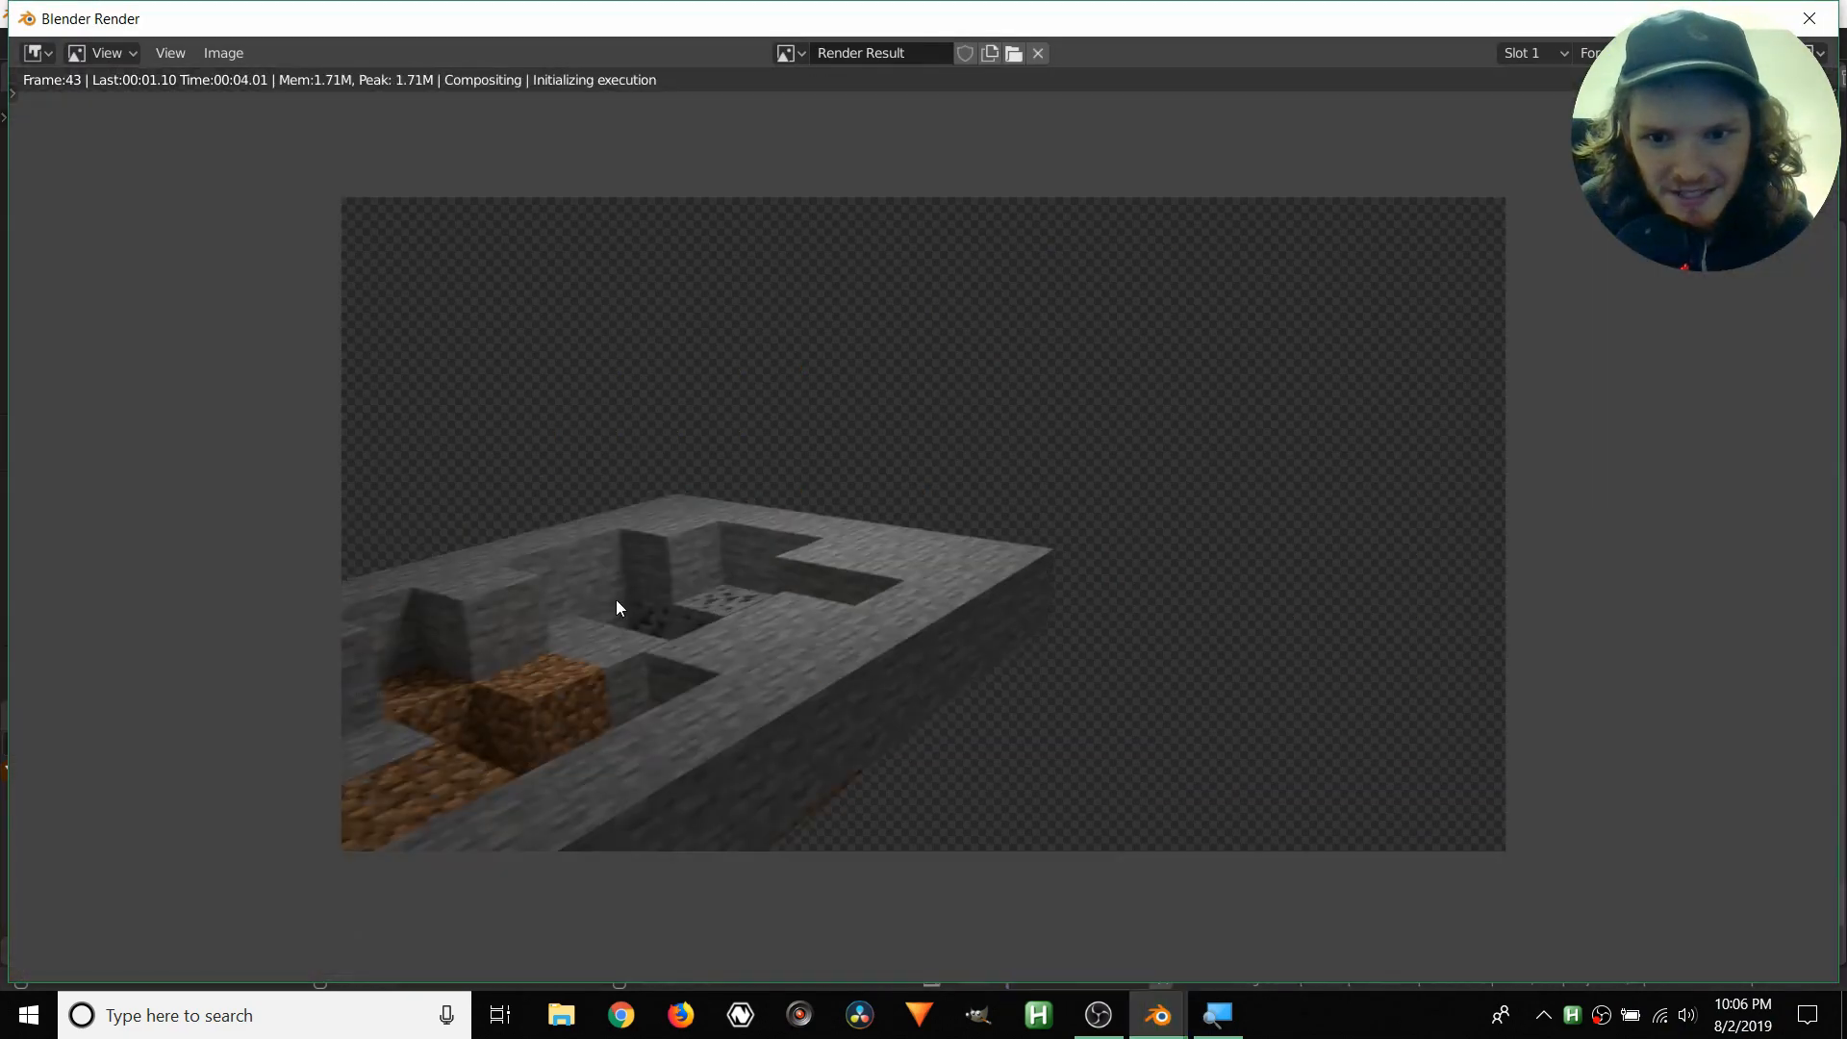
scroll(1059, 568, "up", 6)
scroll(1771, 737, "up", 1)
middle_click_drag(1770, 737, 1191, 605)
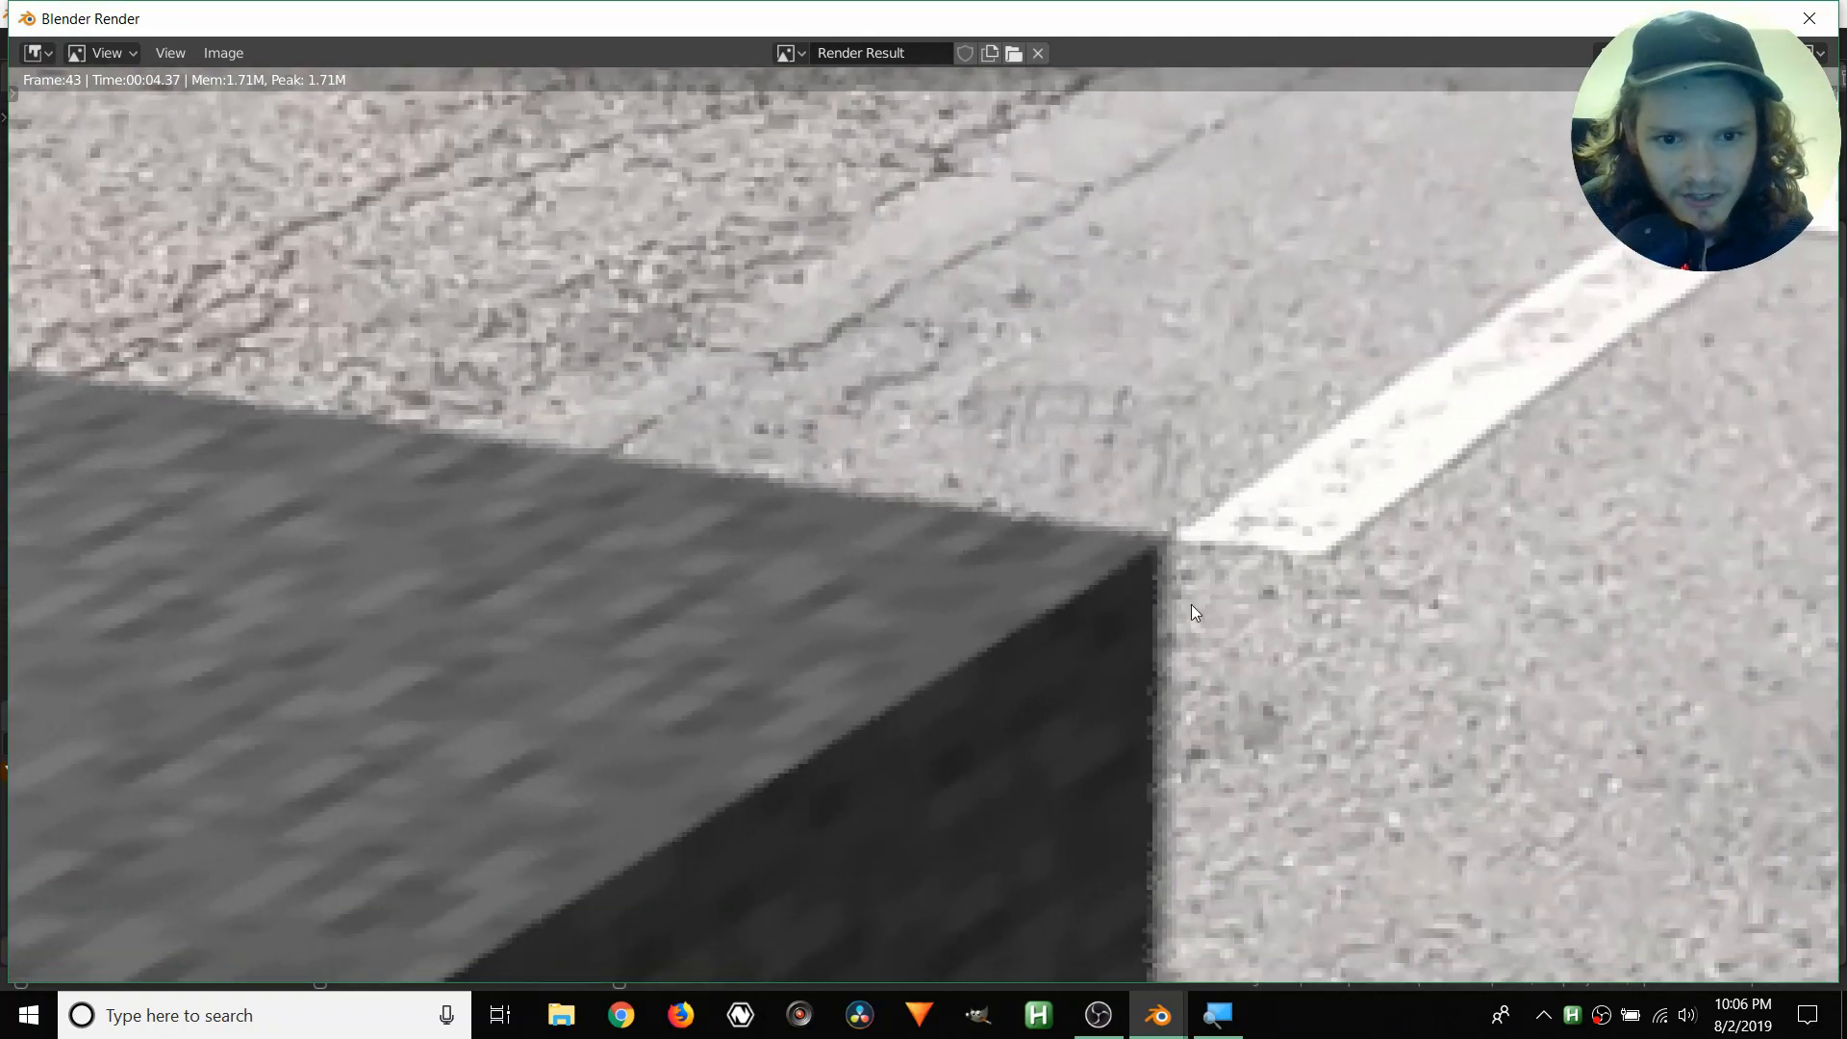
scroll(1133, 622, "down", 4)
scroll(511, 602, "up", 2)
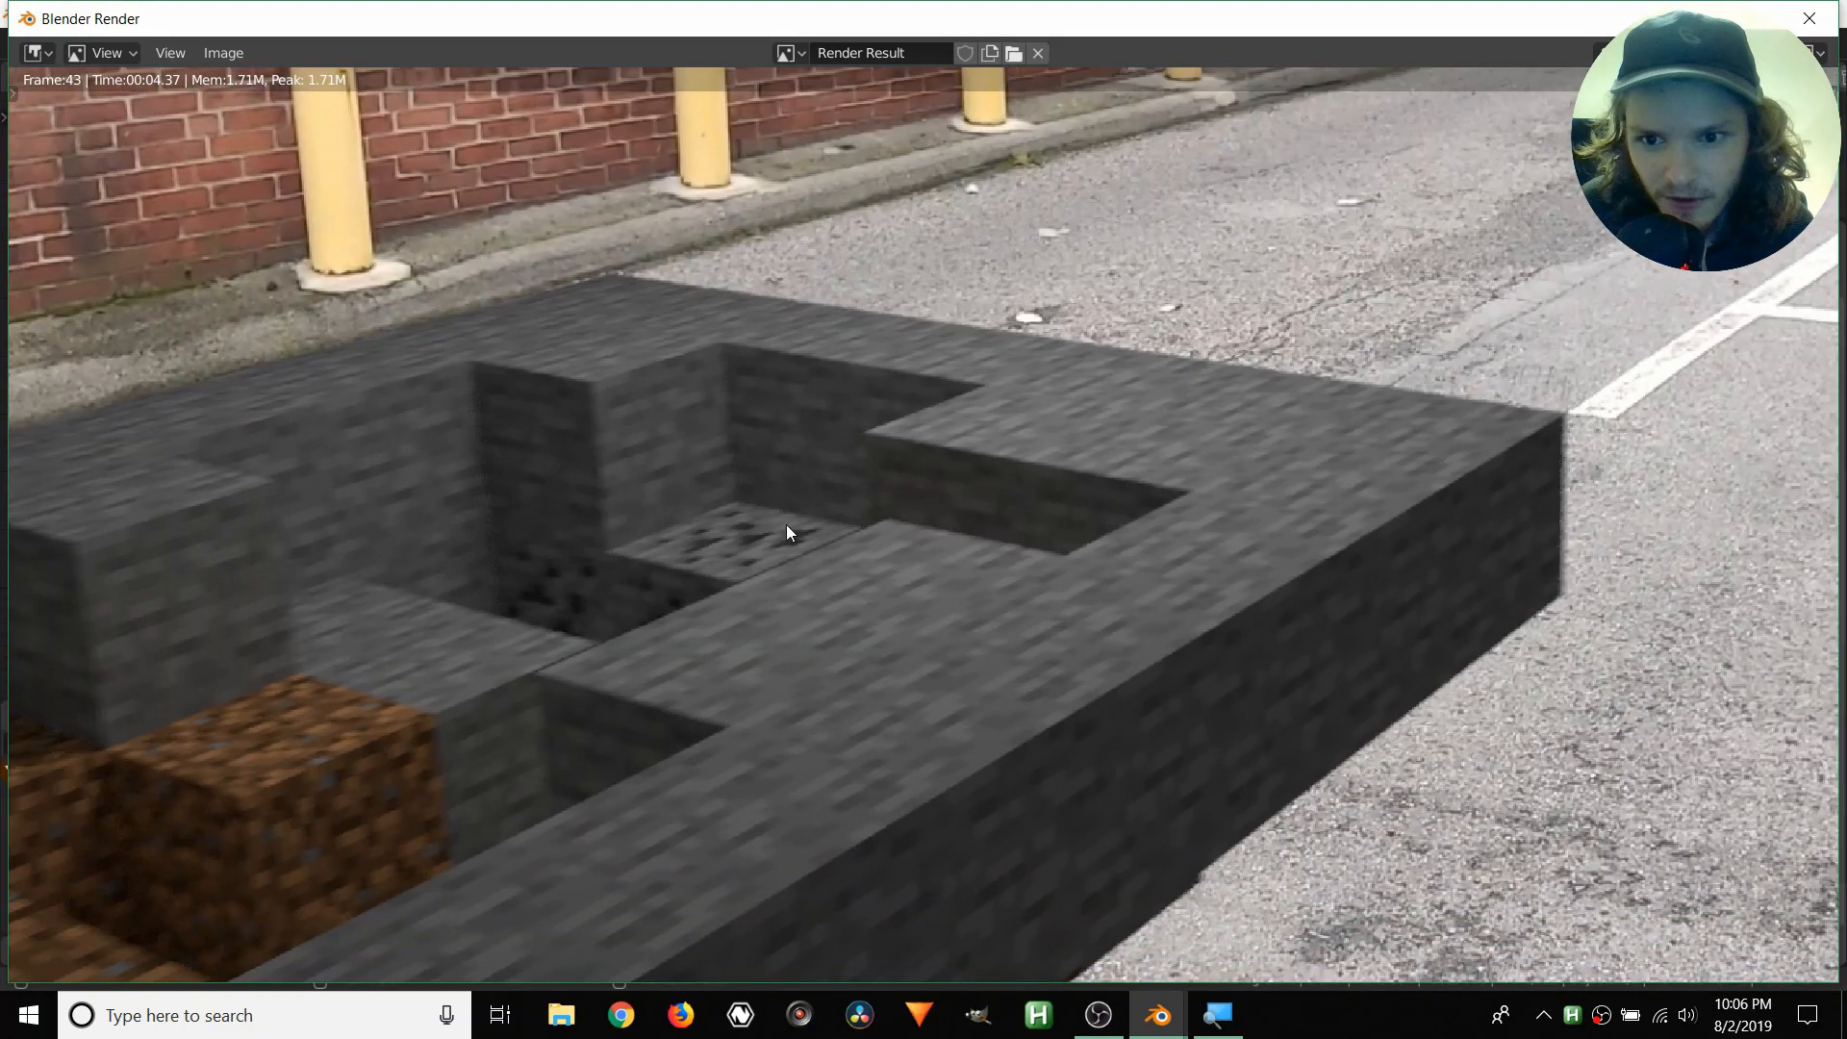
middle_click_drag(1180, 436, 585, 521)
scroll(1041, 562, "up", 3)
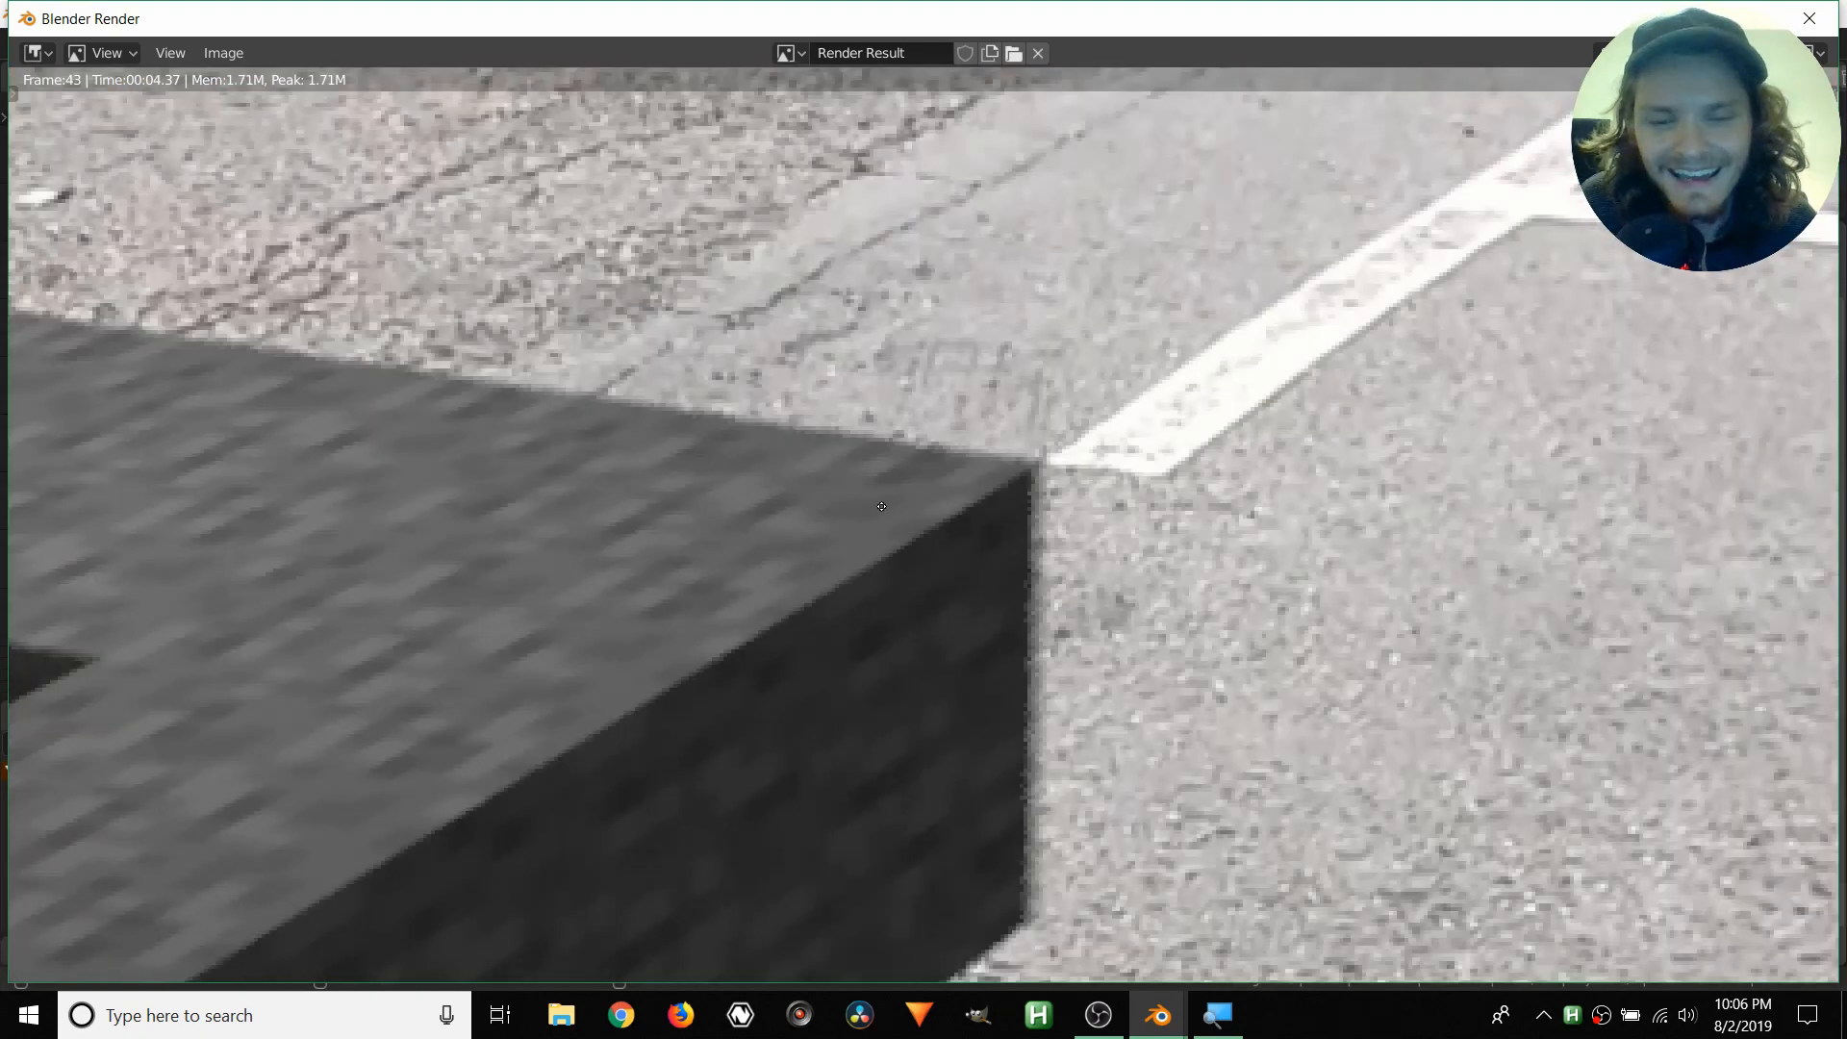
middle_click_drag(882, 507, 921, 475)
scroll(922, 475, "down", 5)
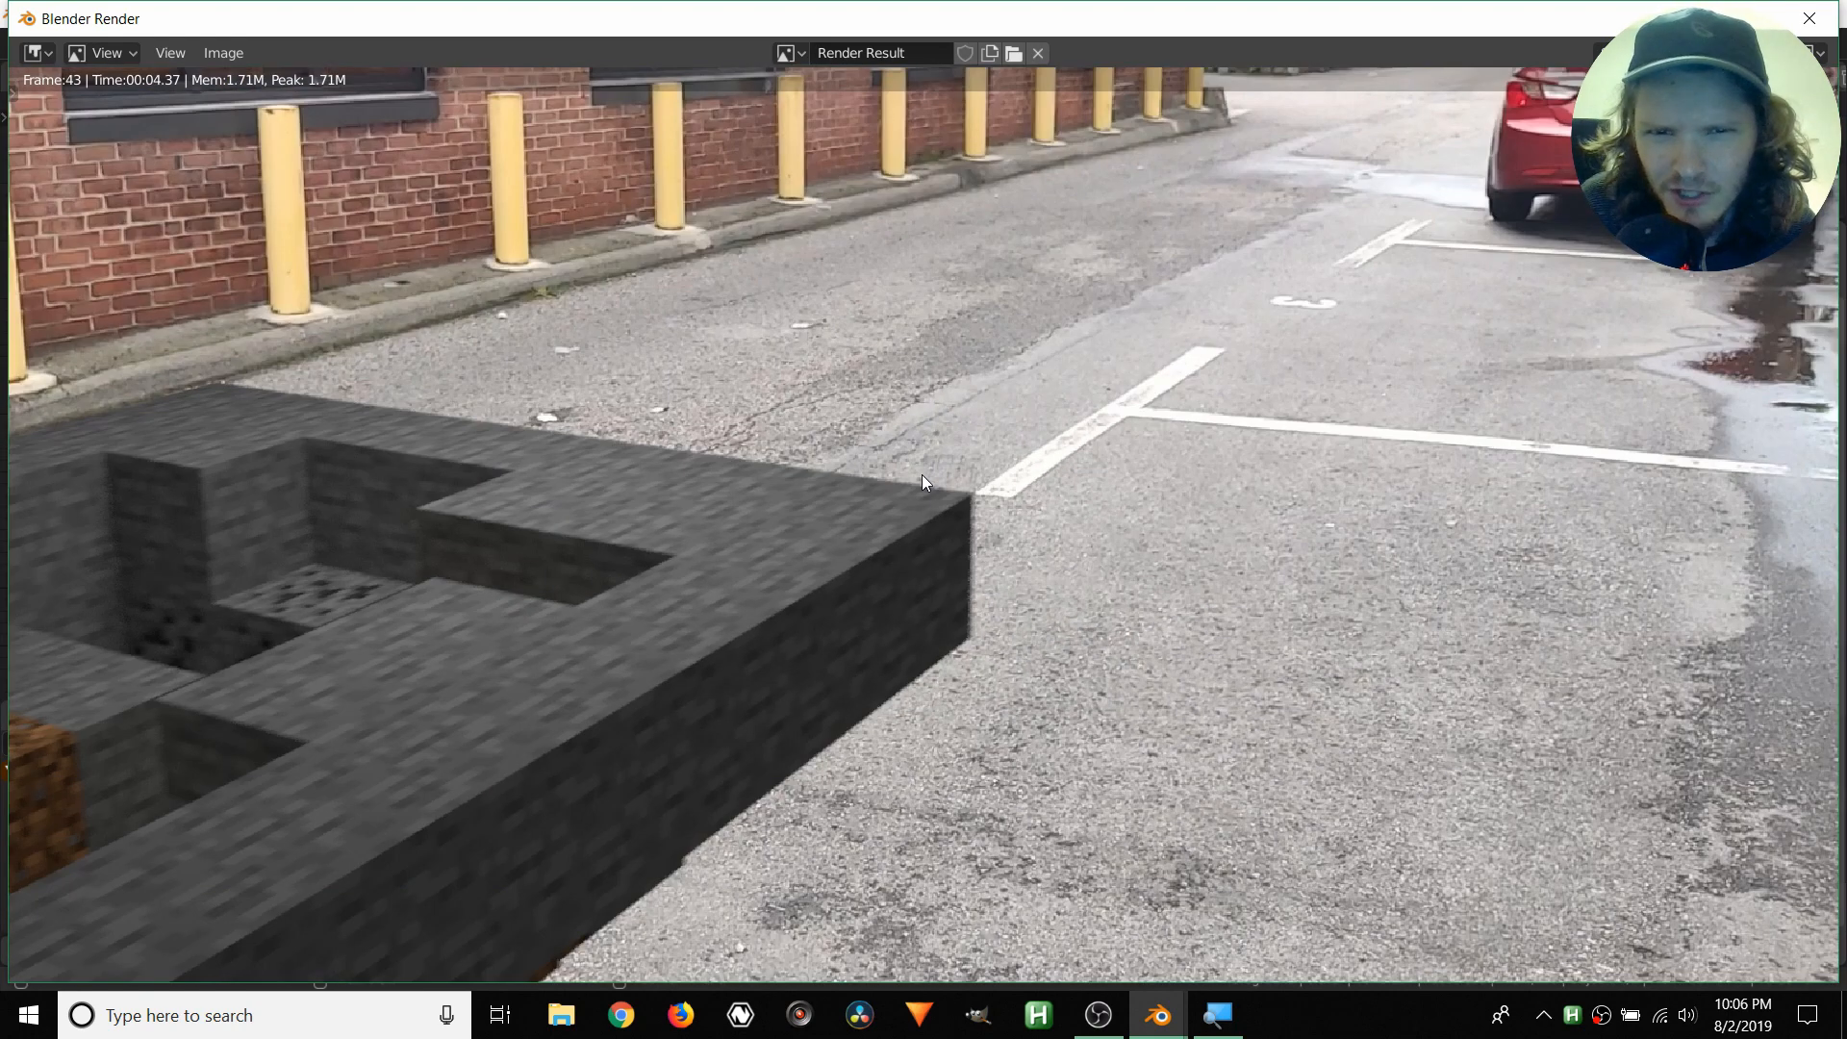
scroll(922, 476, "down", 2)
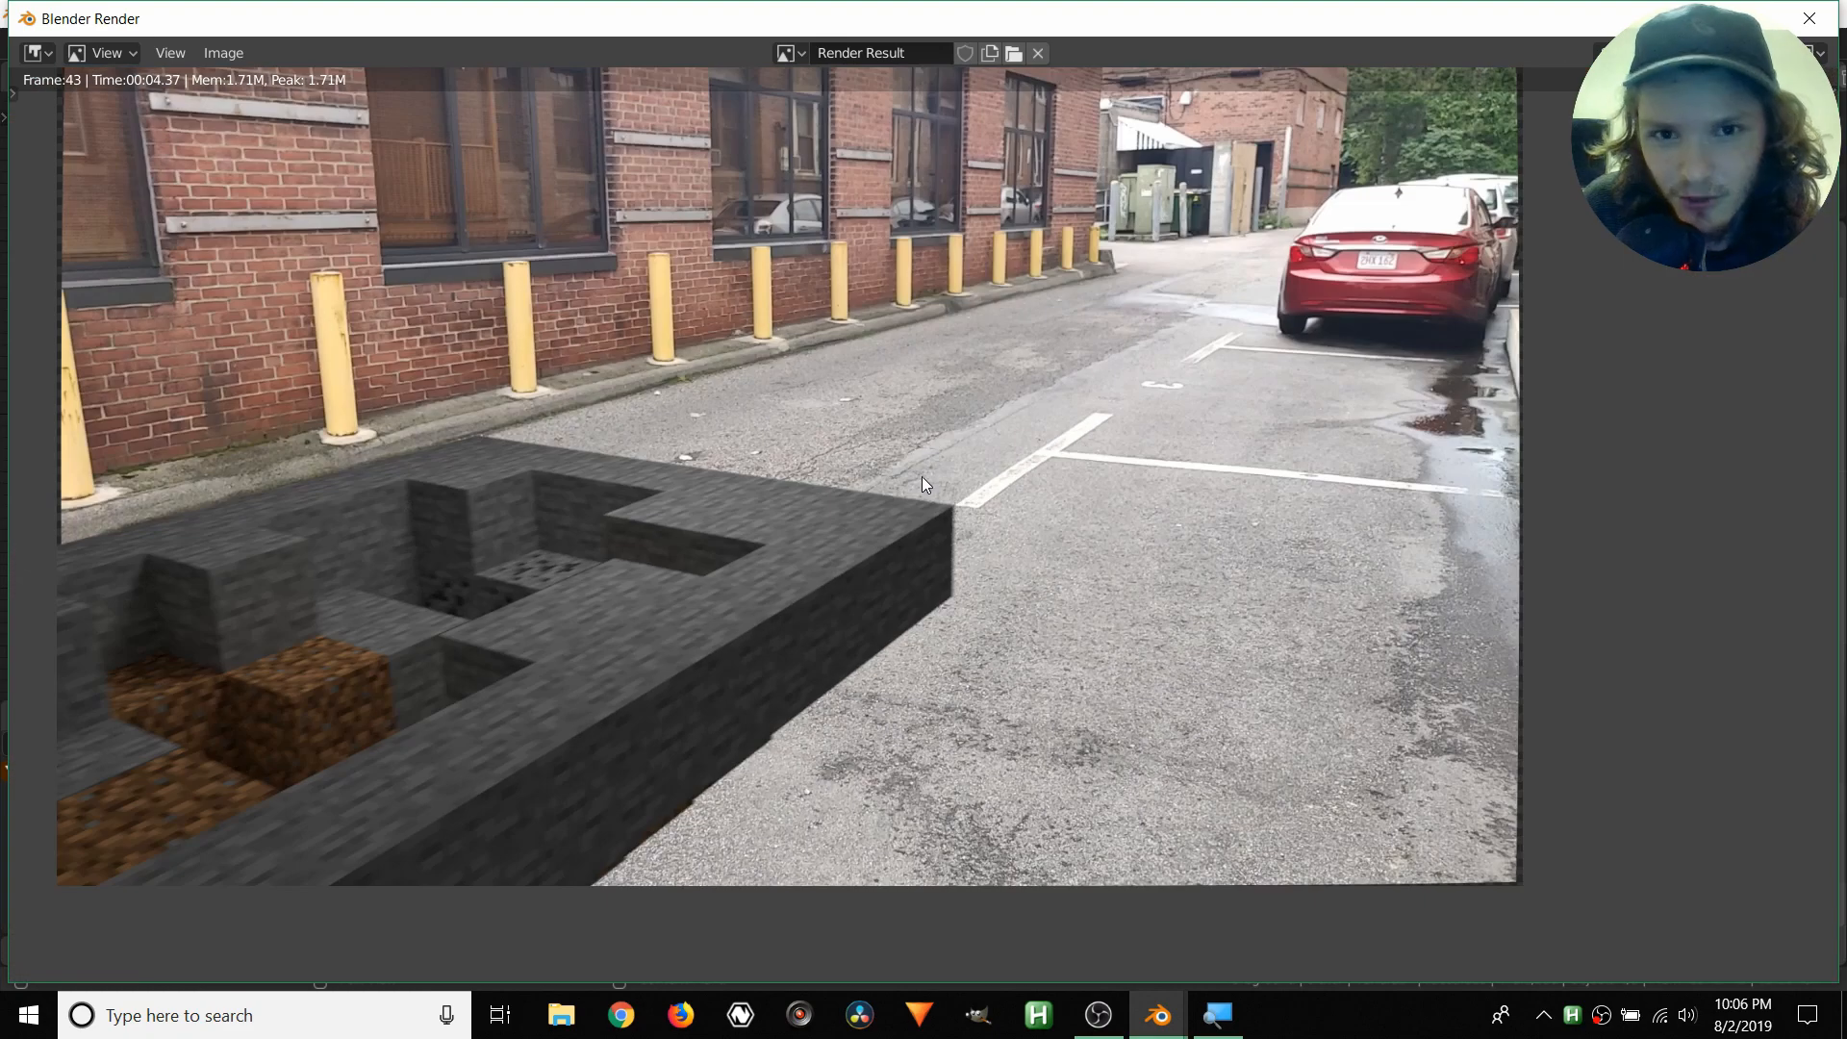
middle_click_drag(878, 390, 900, 451)
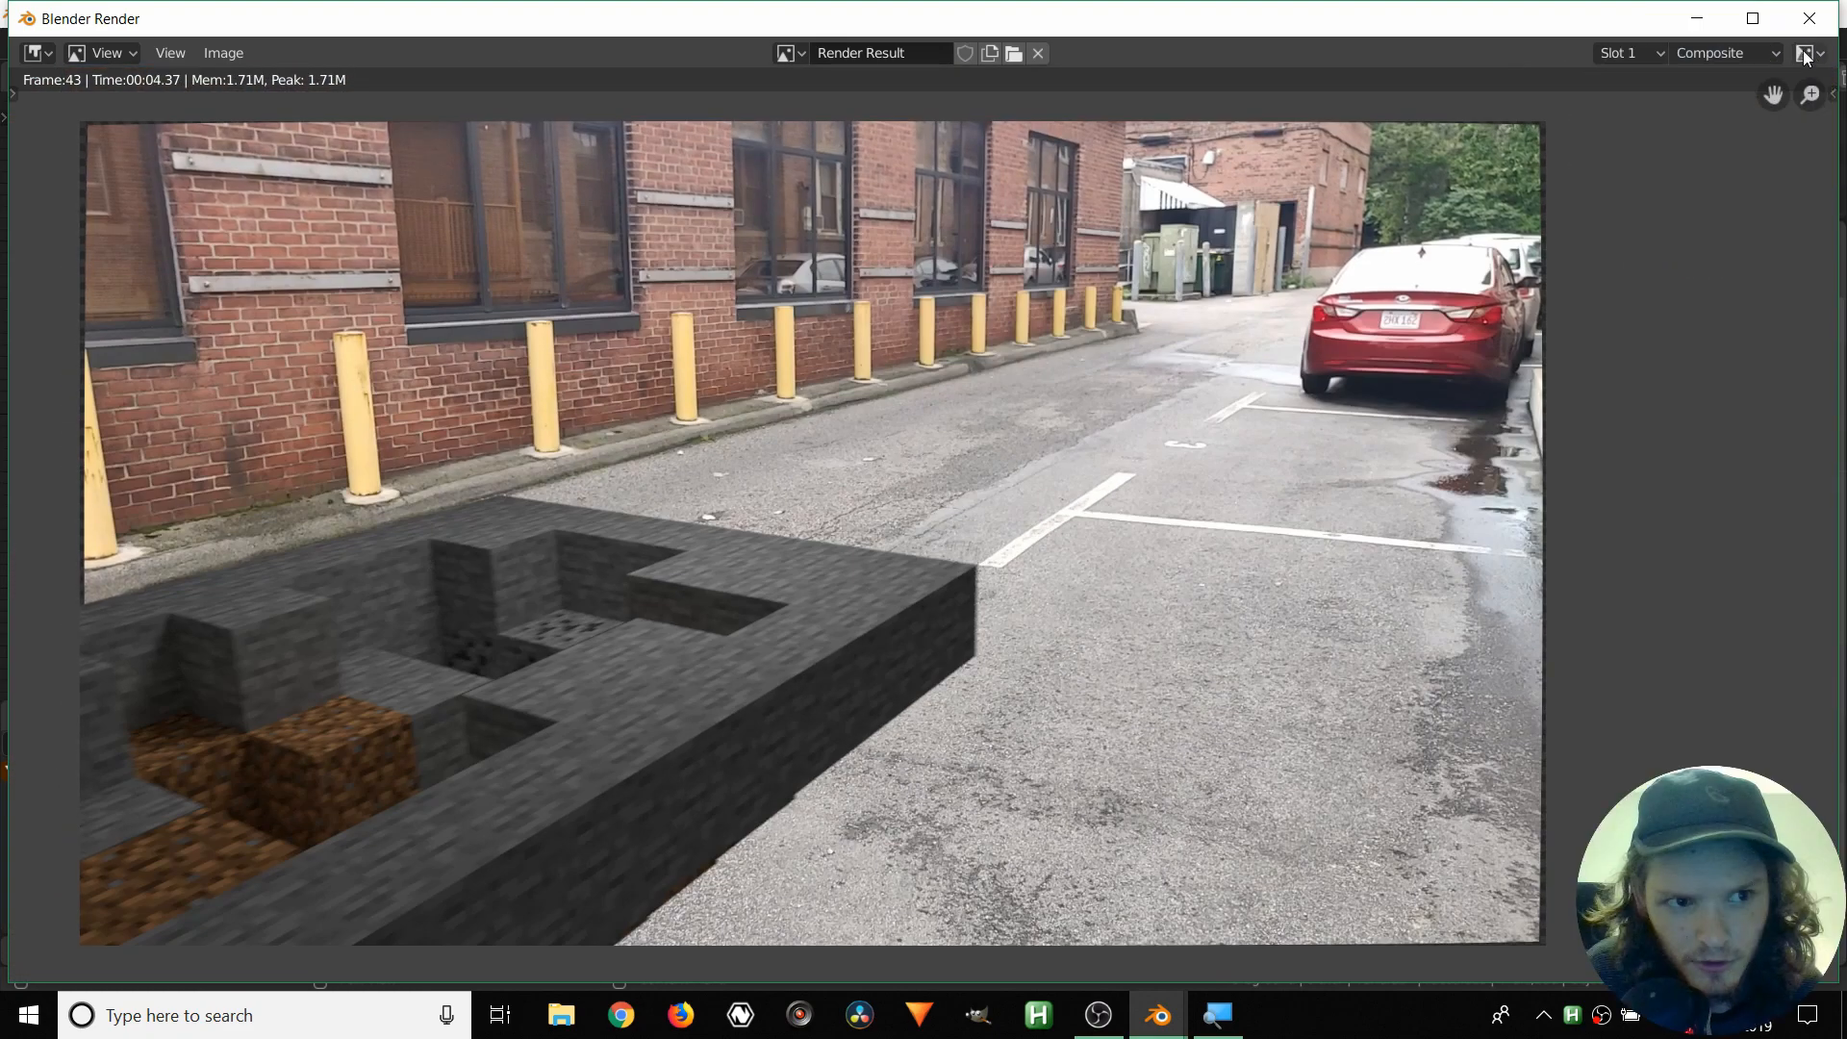
- Turn off motion blur, then re-render frame 43 and check the crater's edges near the parking line
left_click(1810, 19)
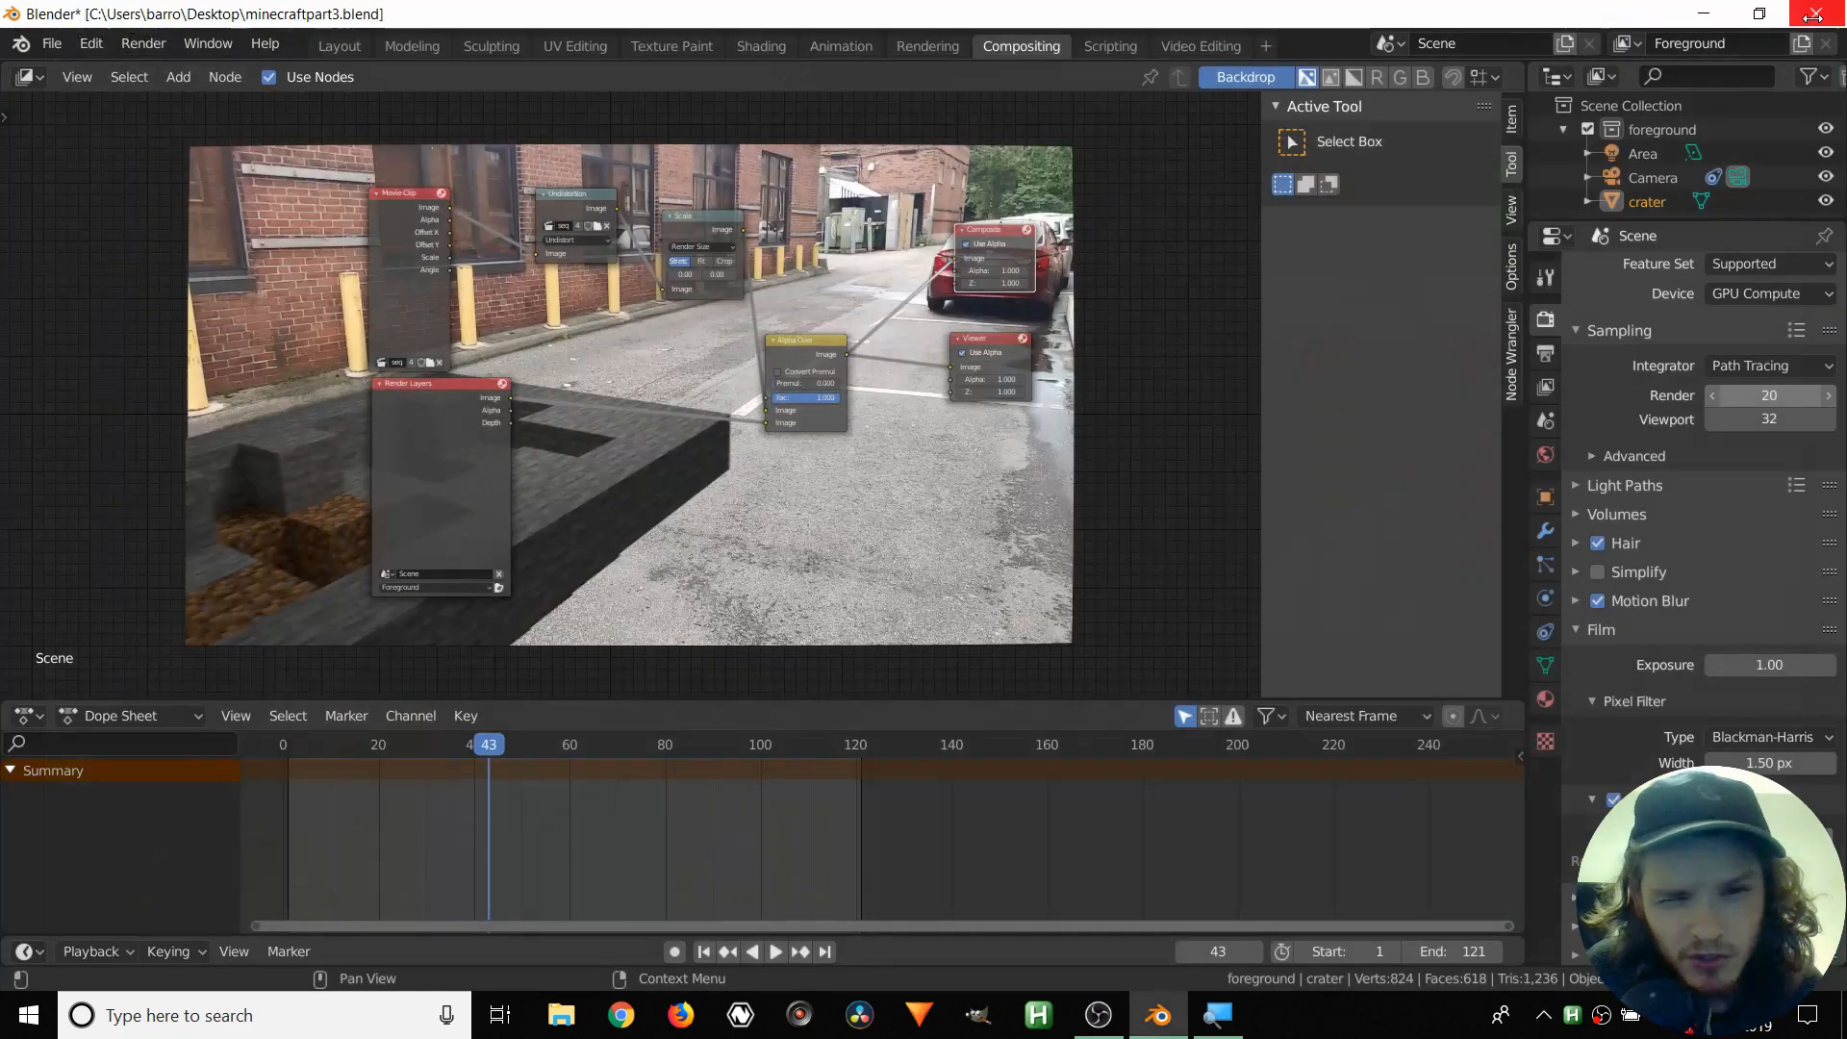
left_click(1600, 602)
key("F12")
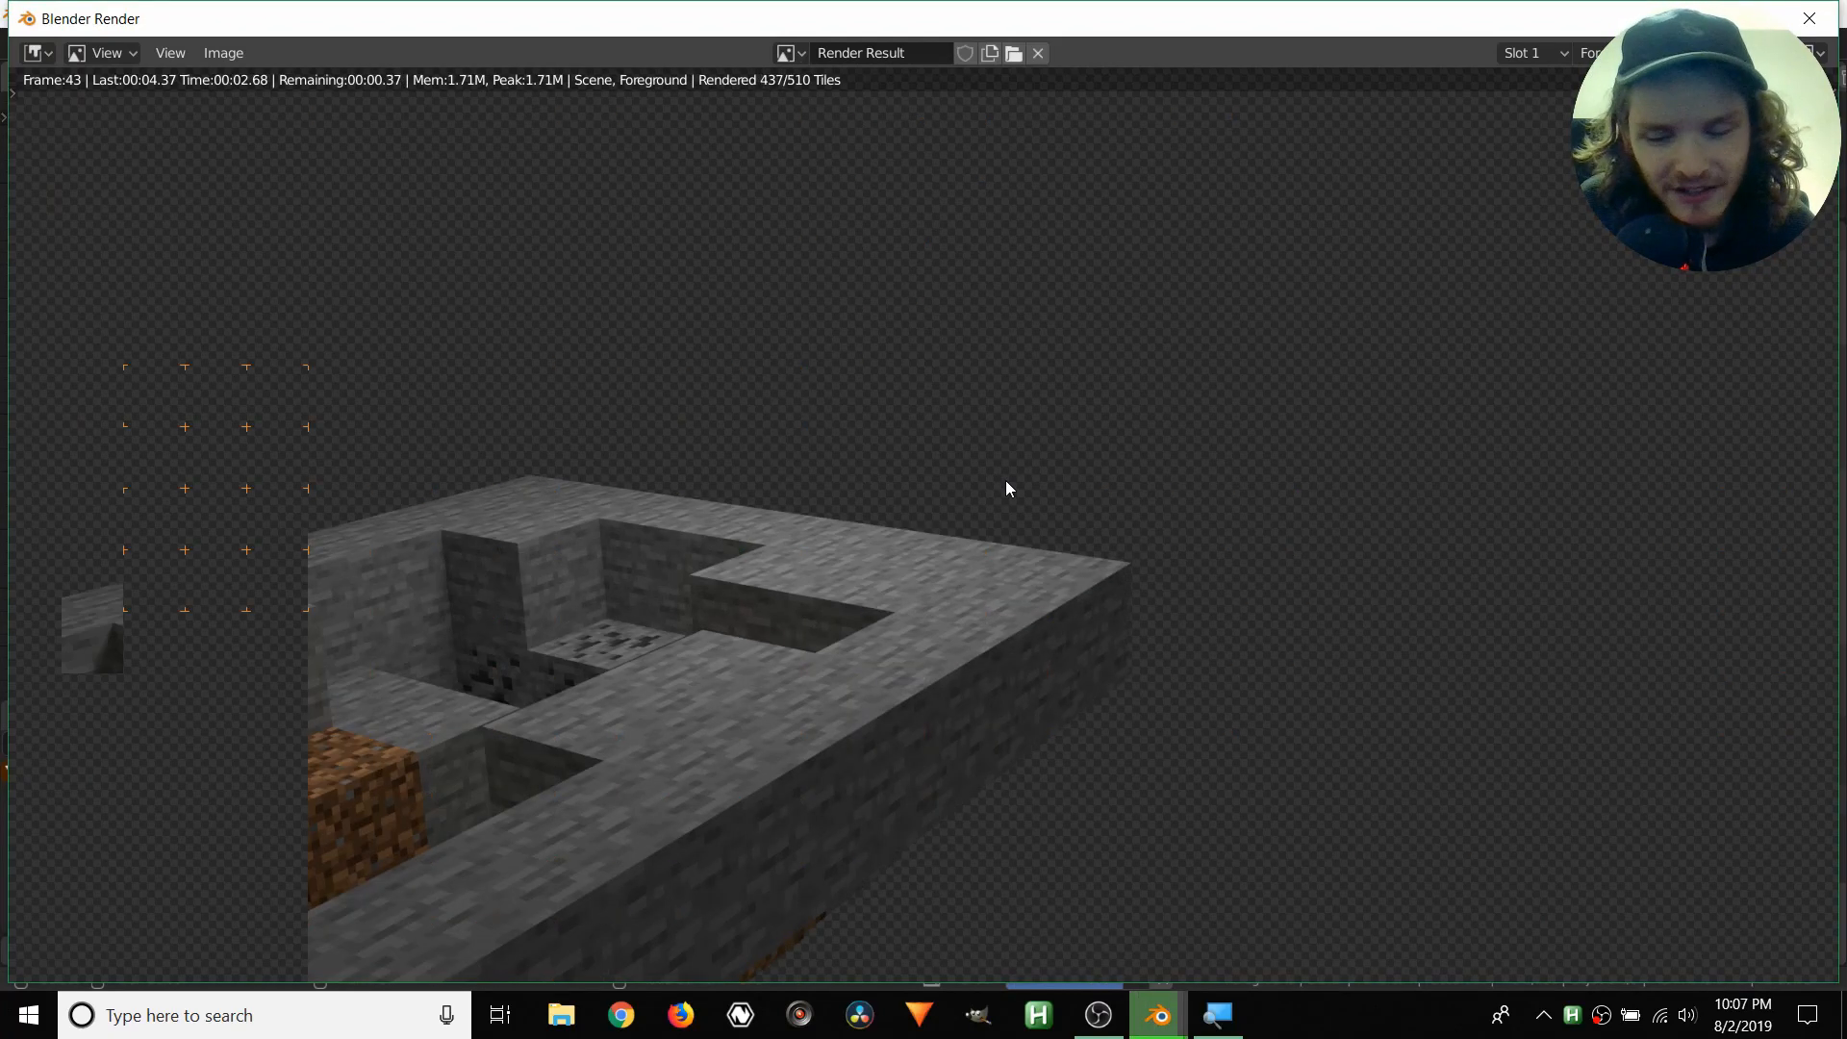
scroll(1195, 545, "up", 4)
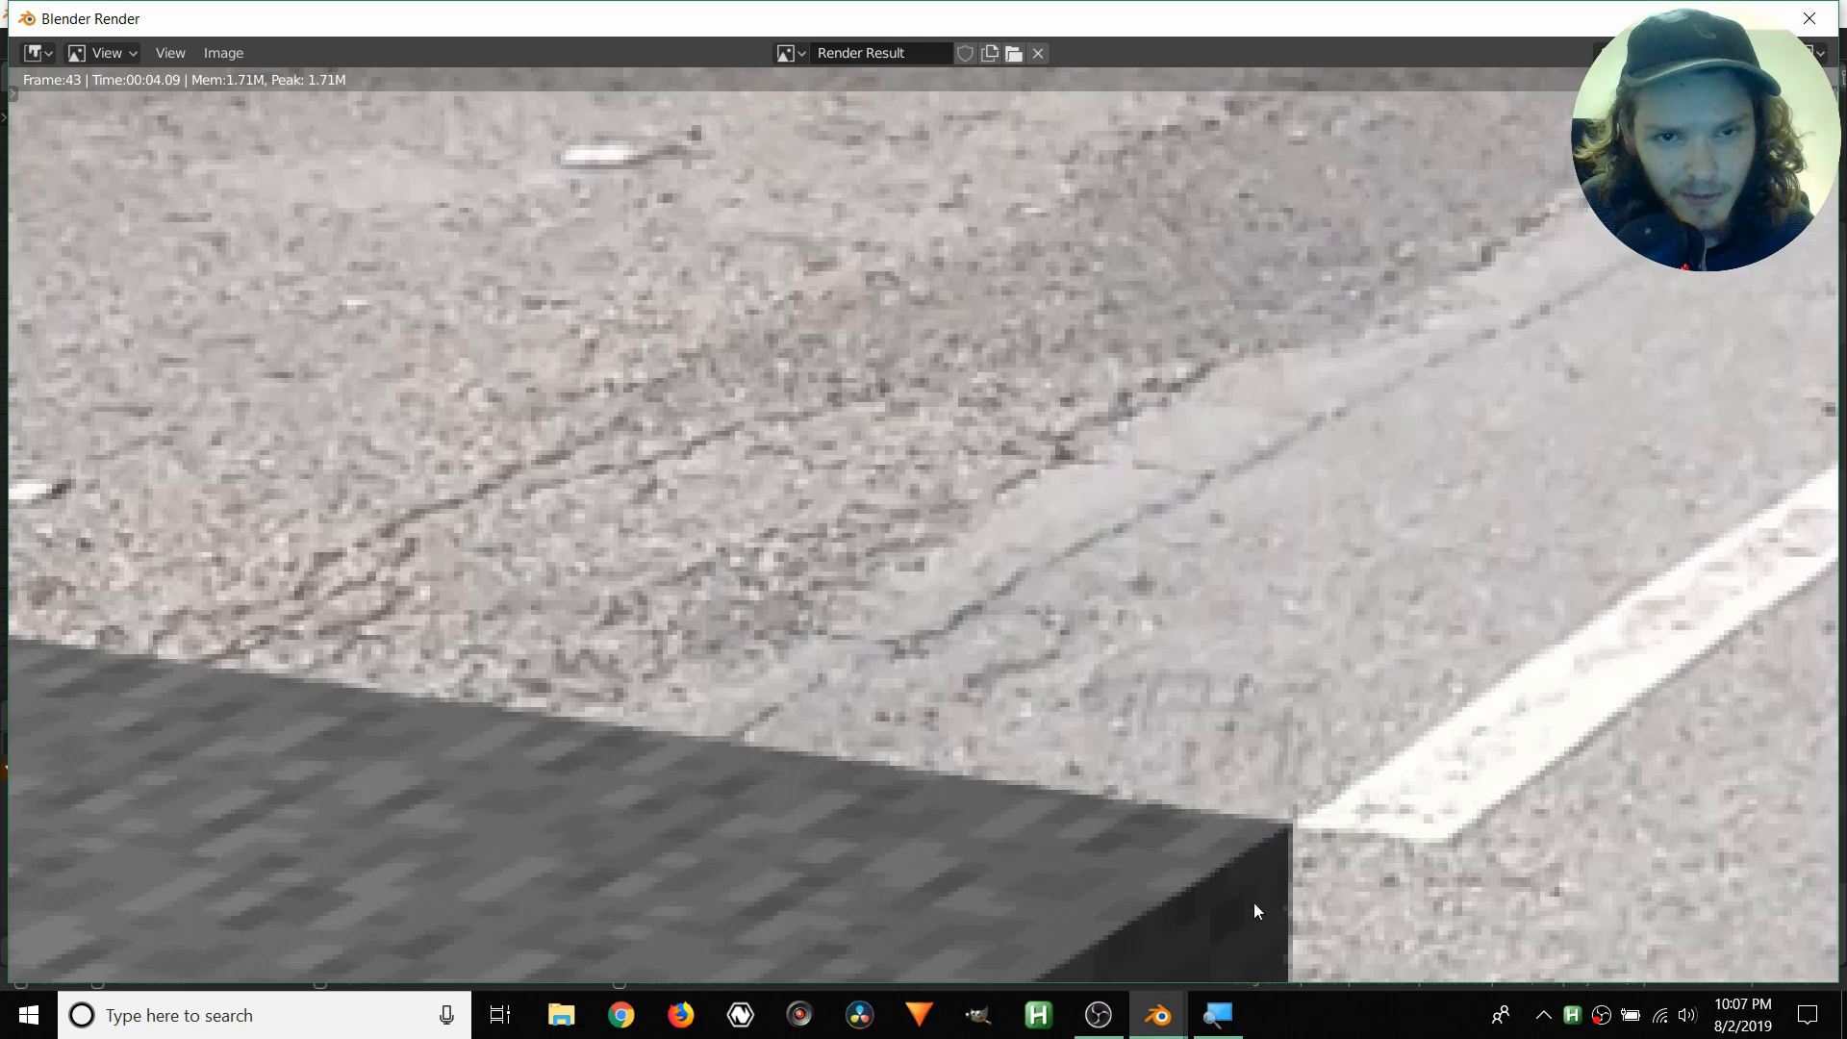
scroll(1032, 557, "down", 4)
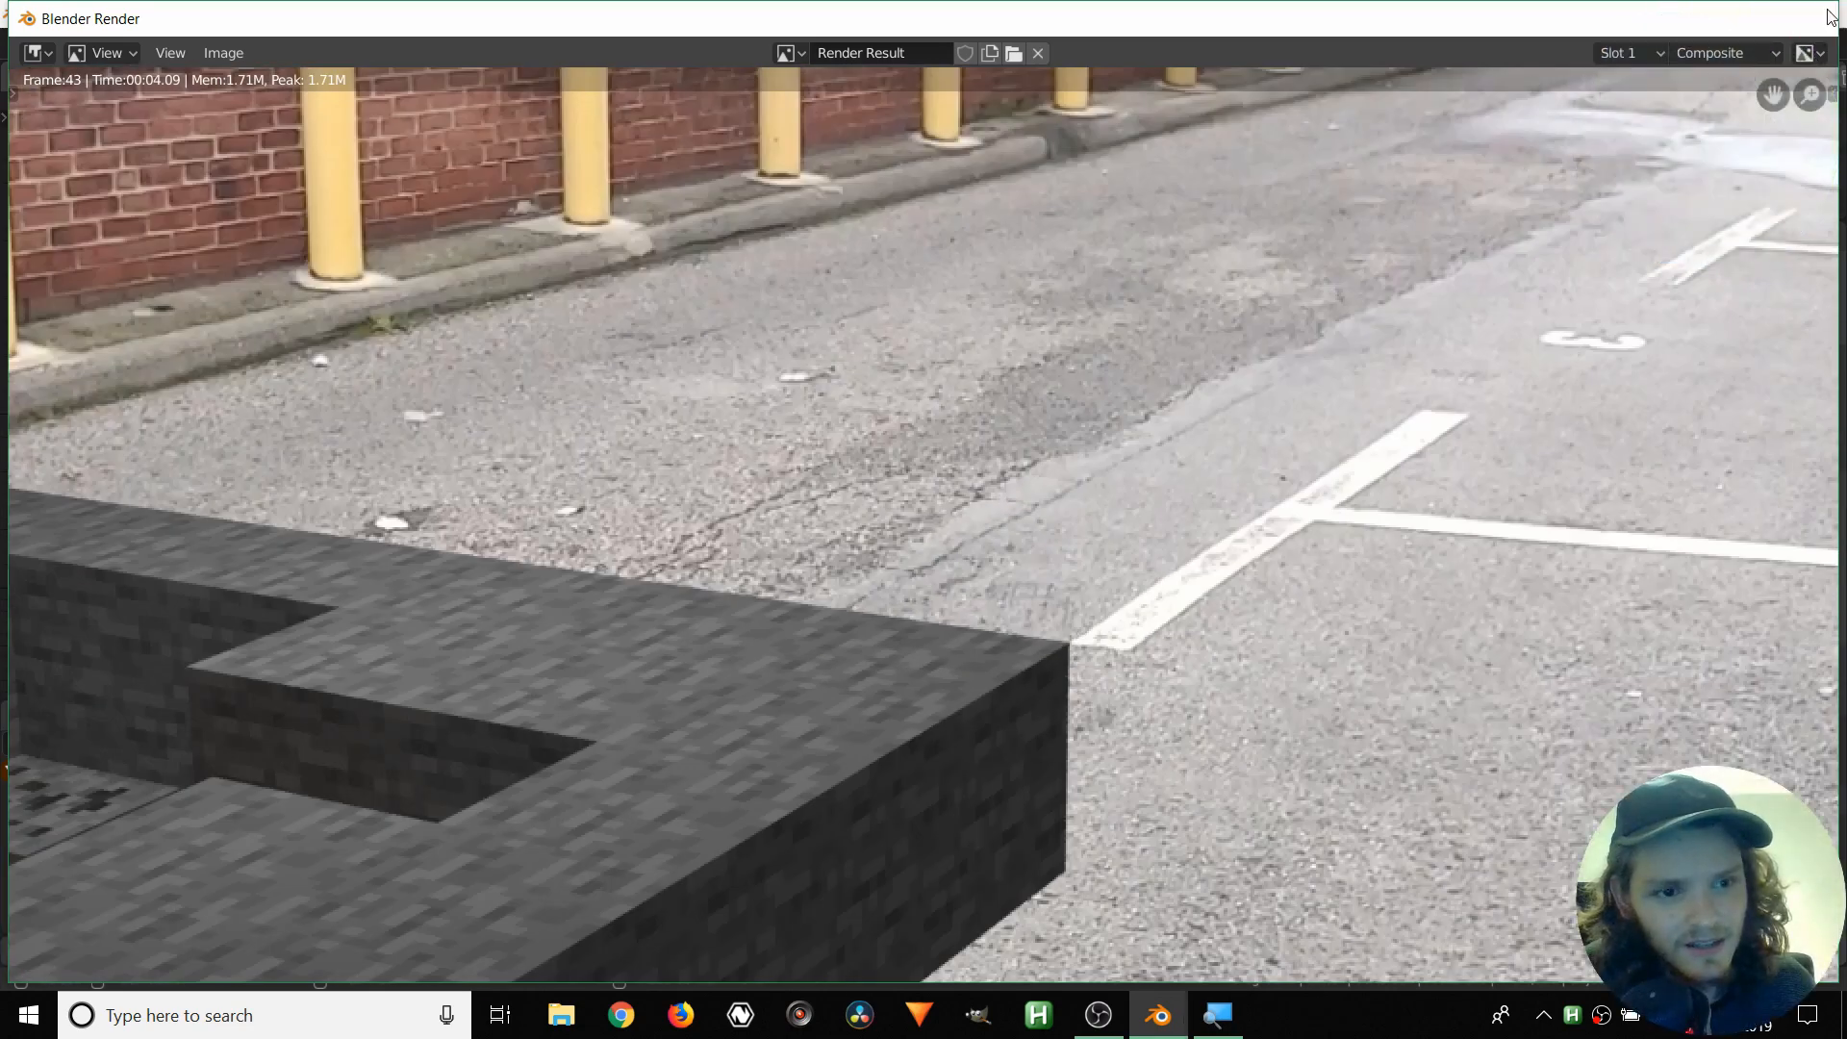
left_click(1810, 18)
left_click(1584, 600)
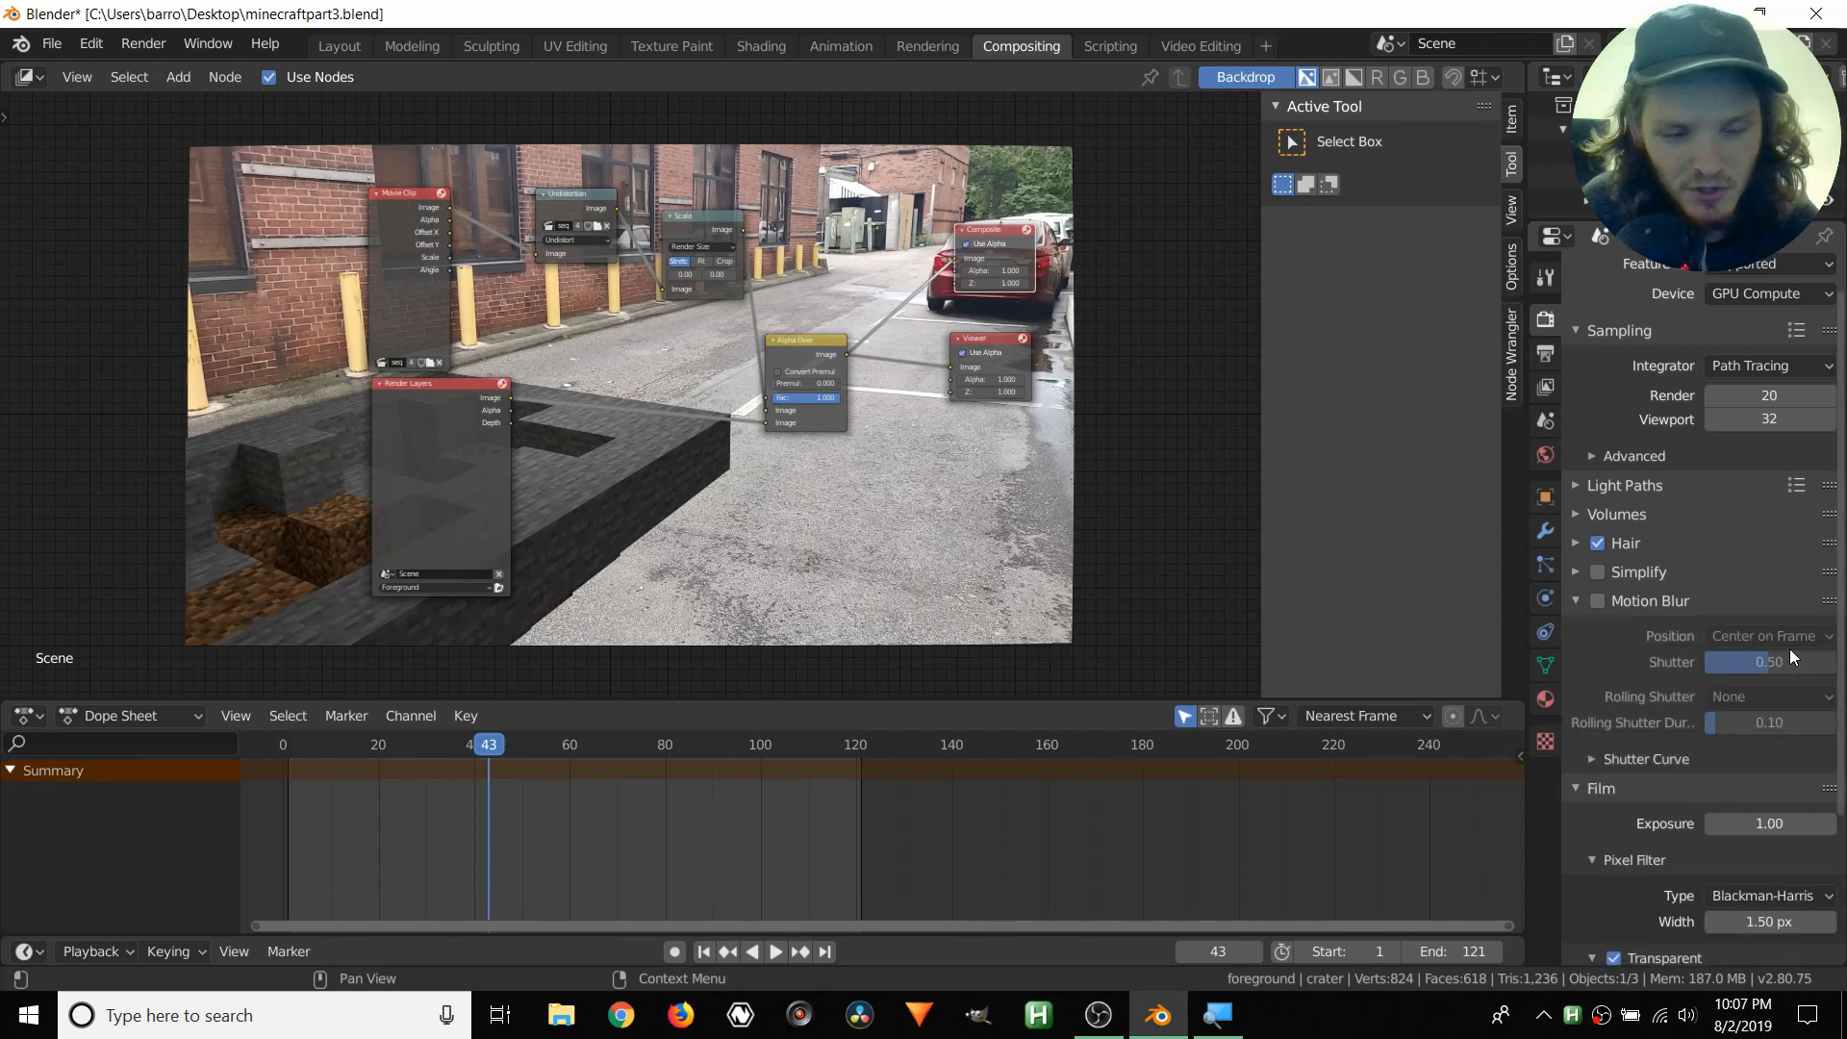
- Return to the Layout workspace and examine the crater over the footage in the rendered camera view
middle_click_drag(829, 384, 872, 359)
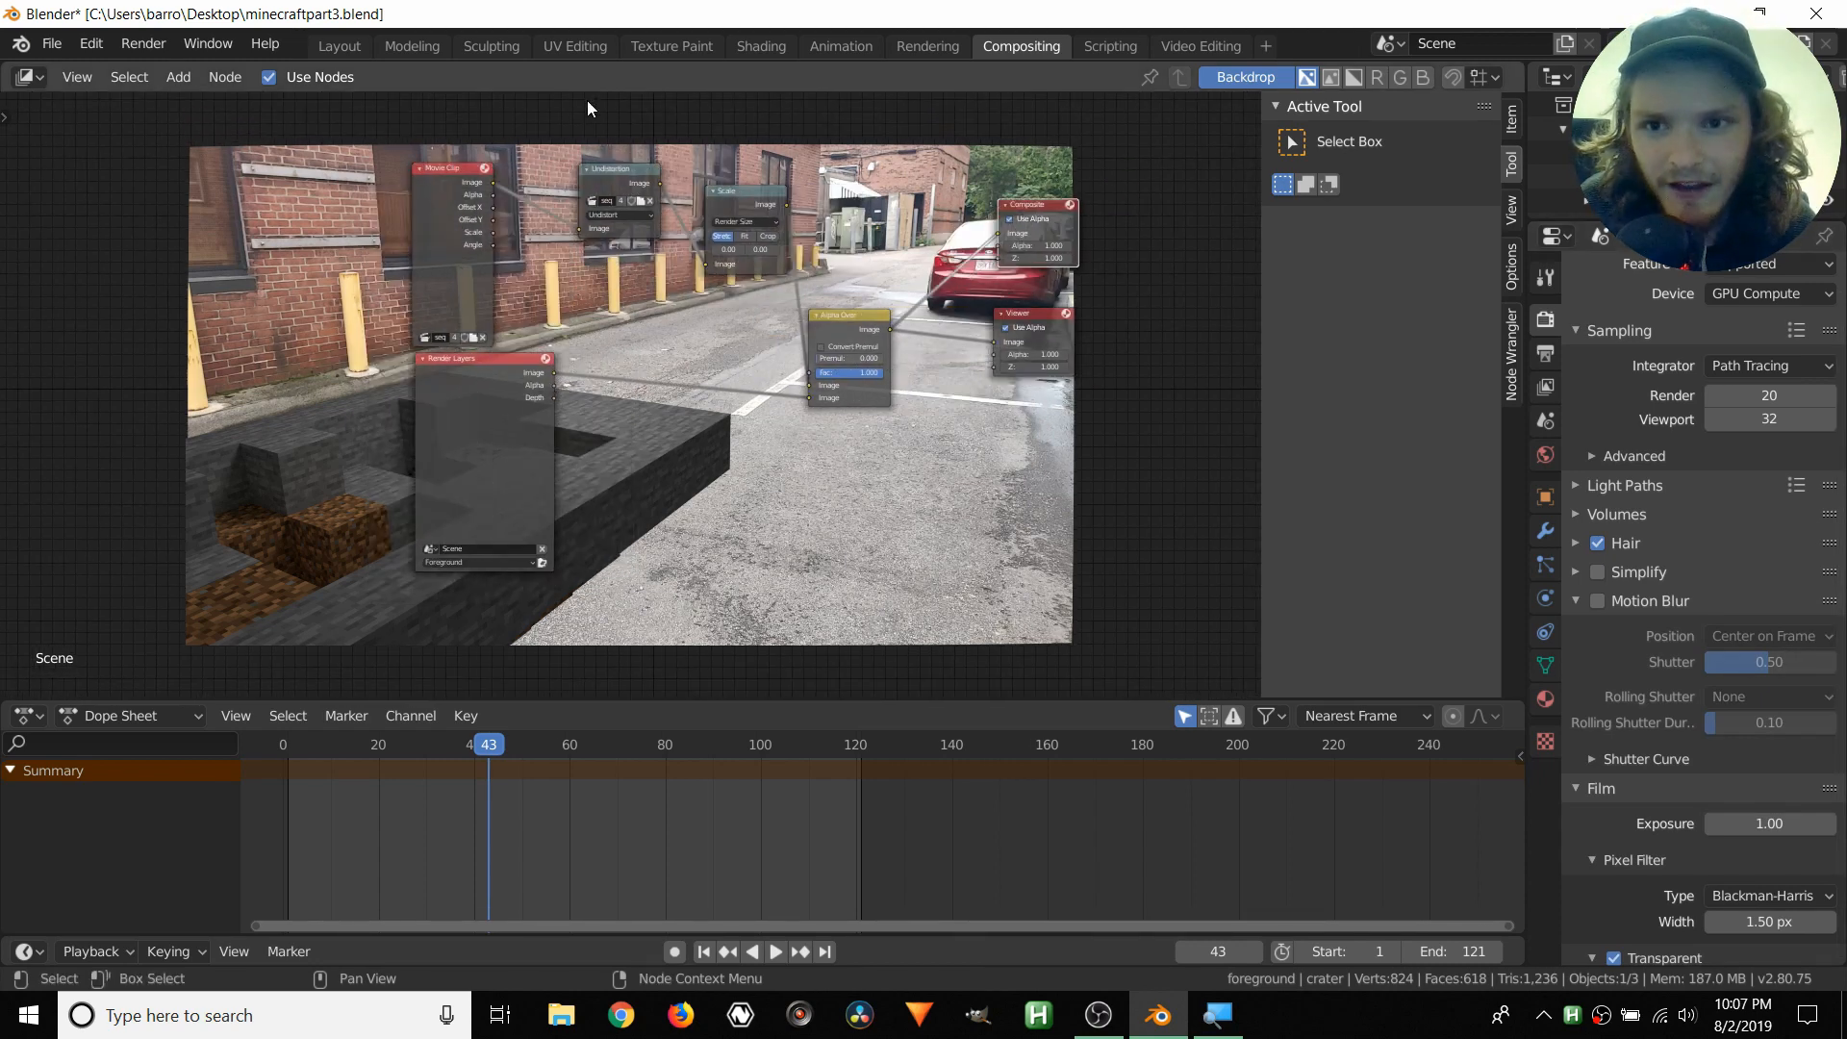
left_click(331, 50)
scroll(672, 452, "up", 3)
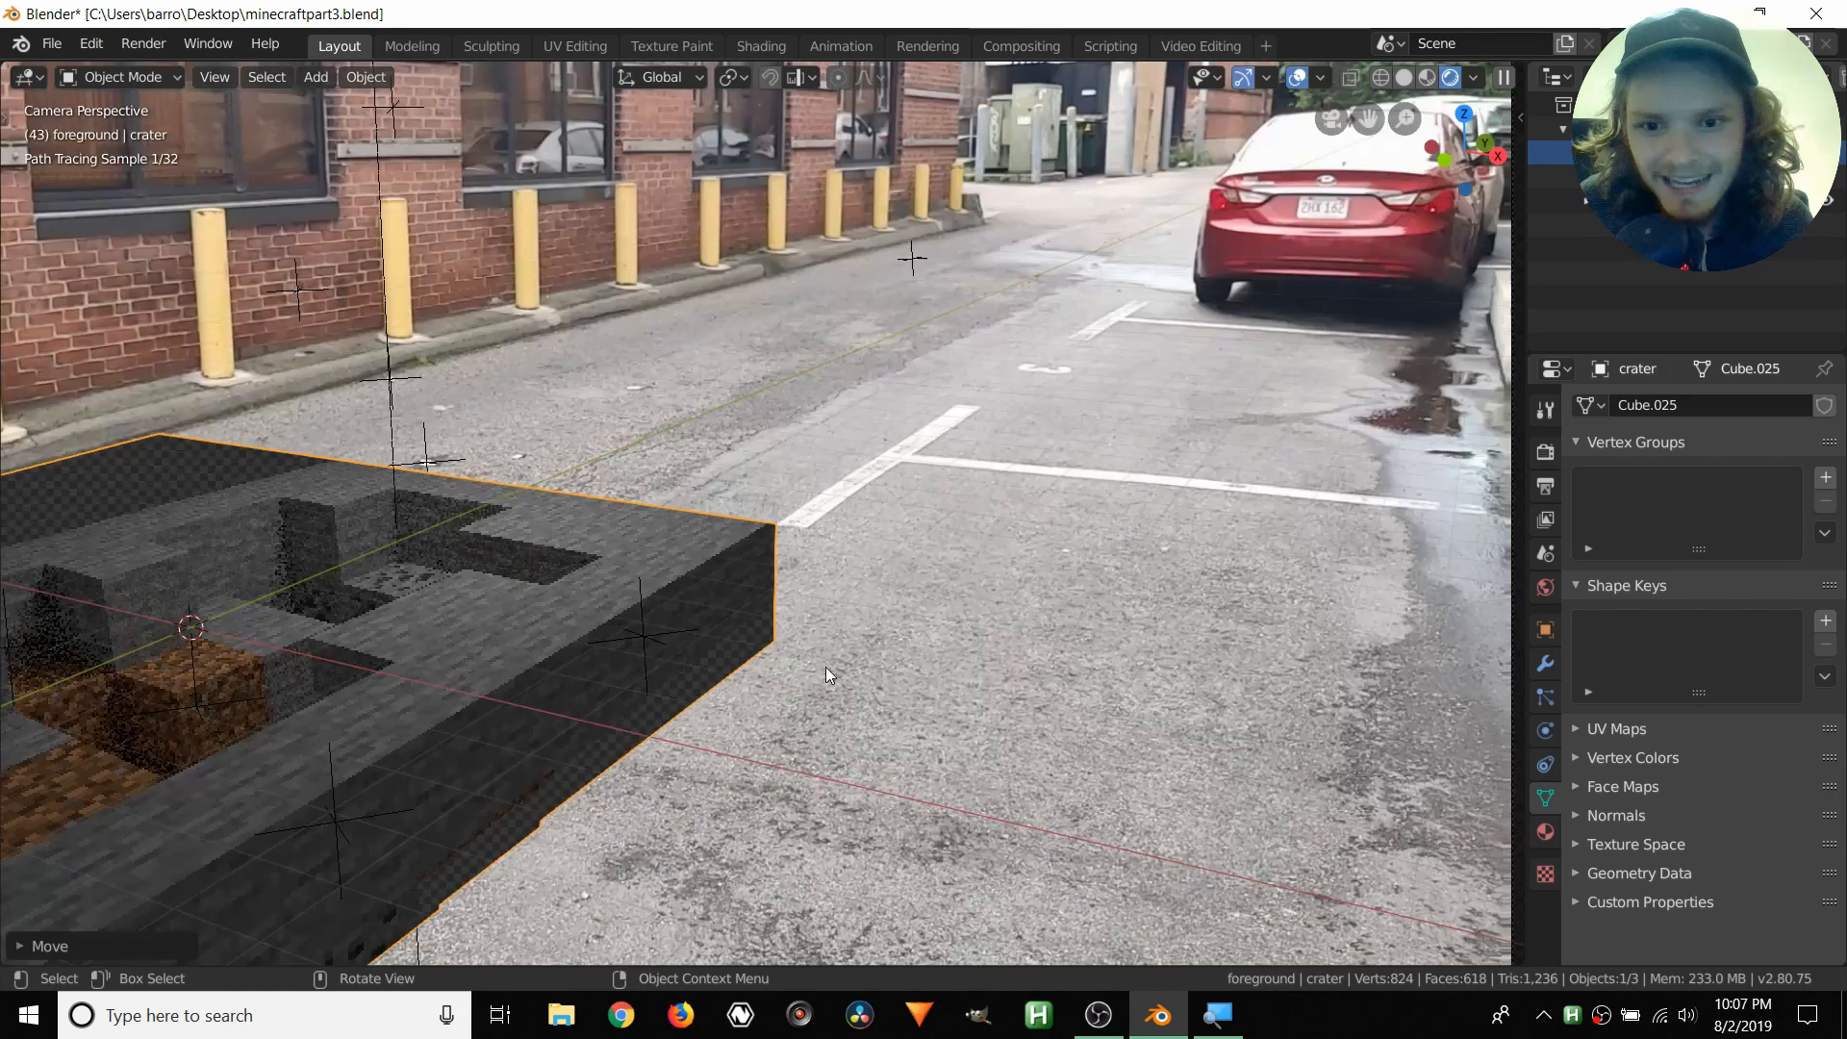
middle_click_drag(574, 583, 840, 343, "shift")
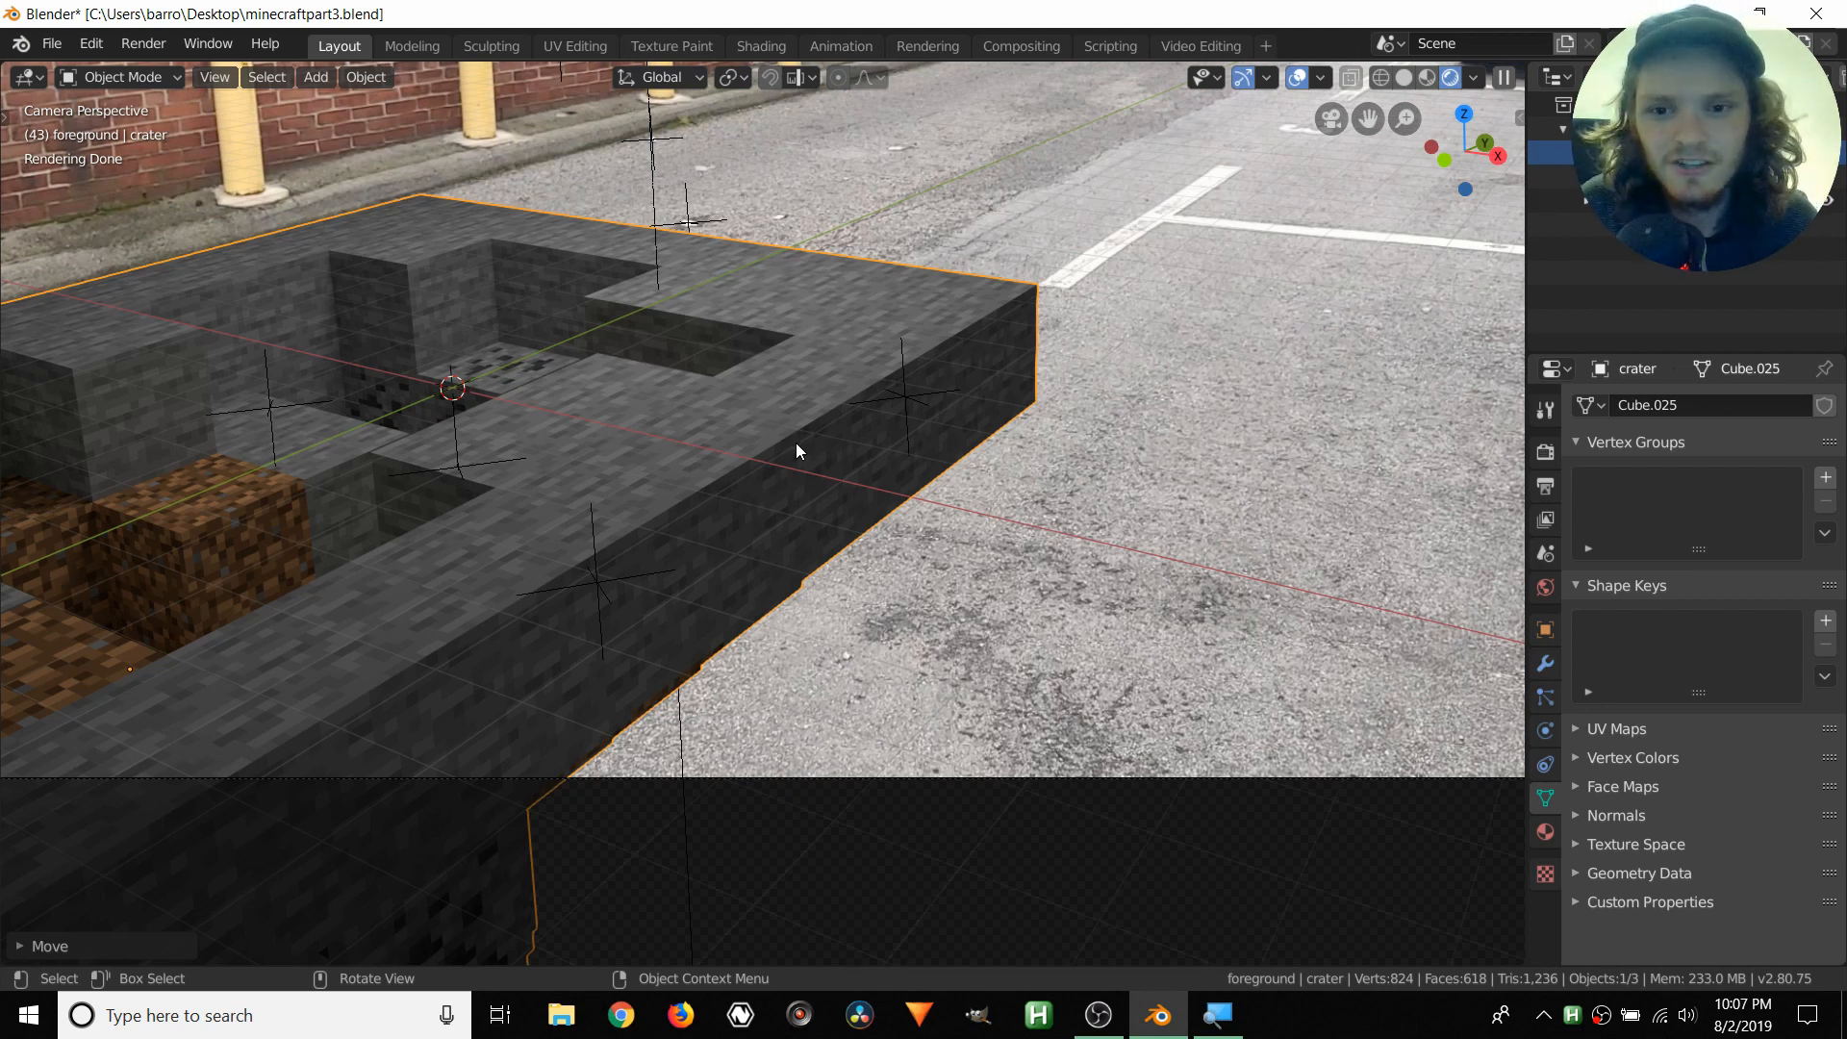
scroll(575, 473, "down", 2)
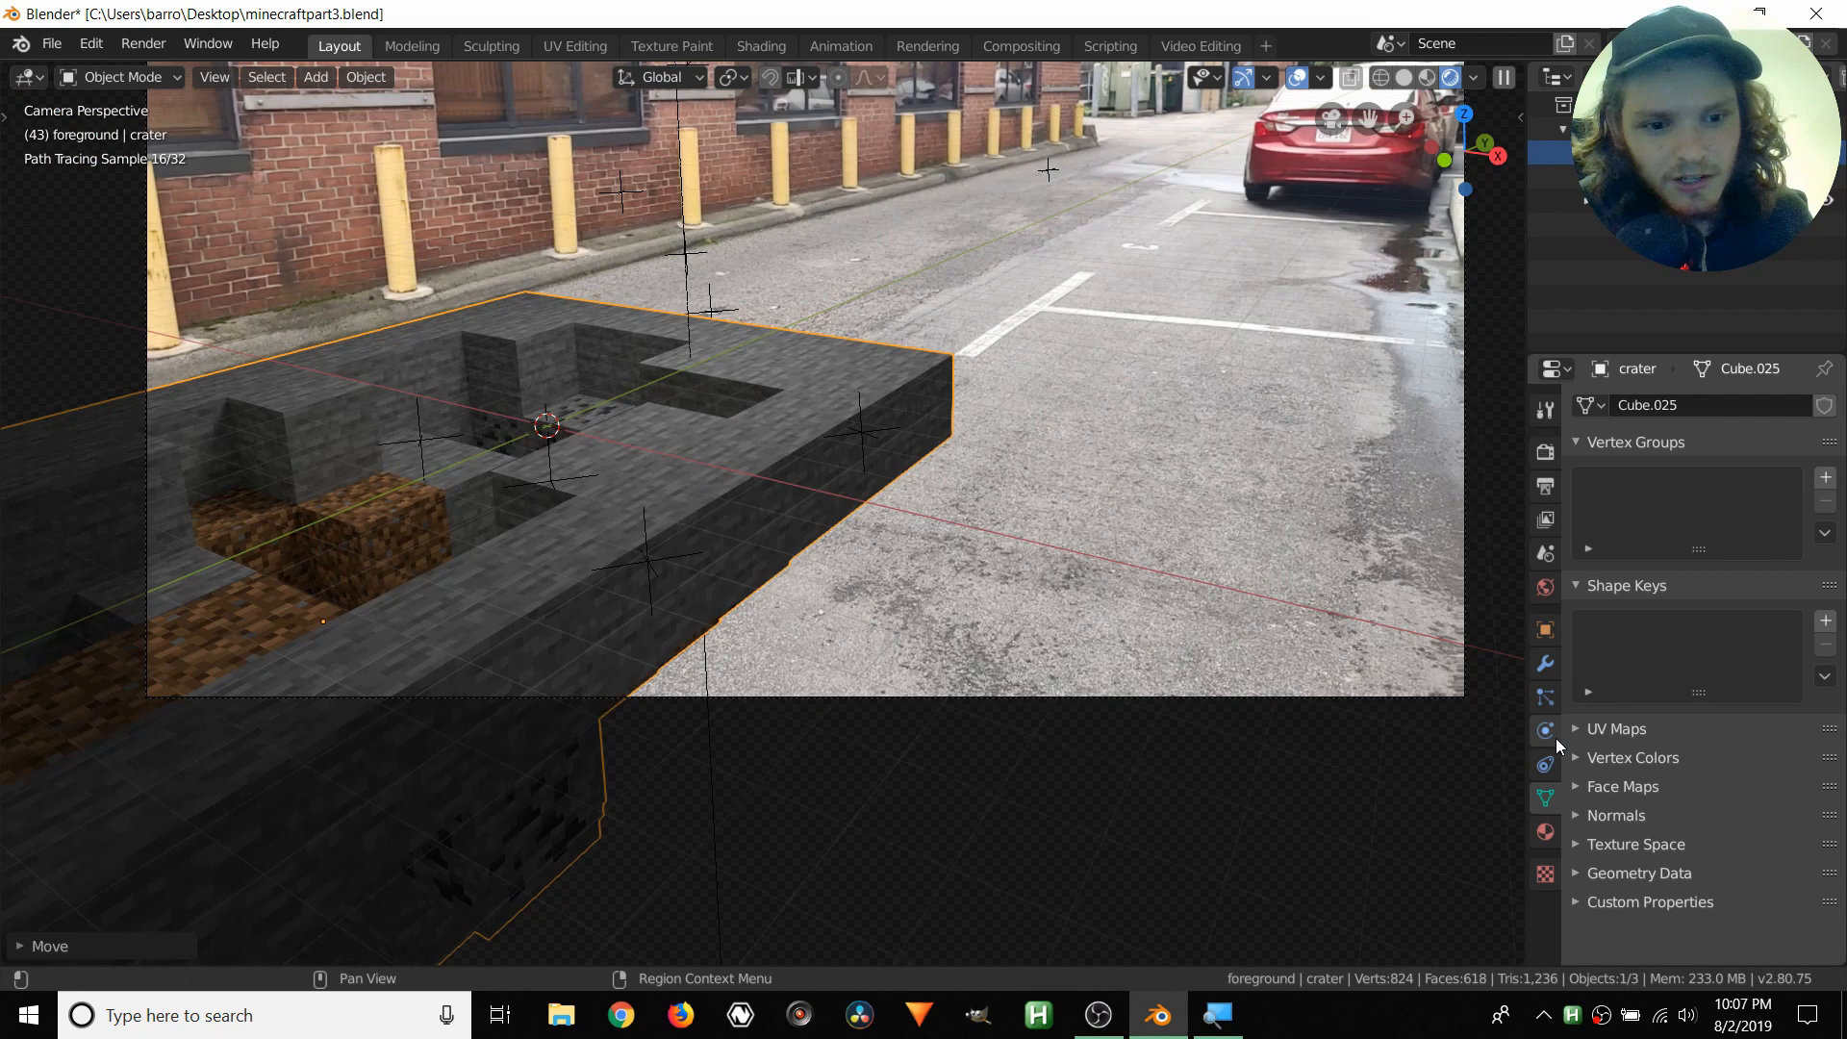
- Review the crater's materials, select all faces that use the coal material in Edit Mode and inspect them
left_click(1545, 833)
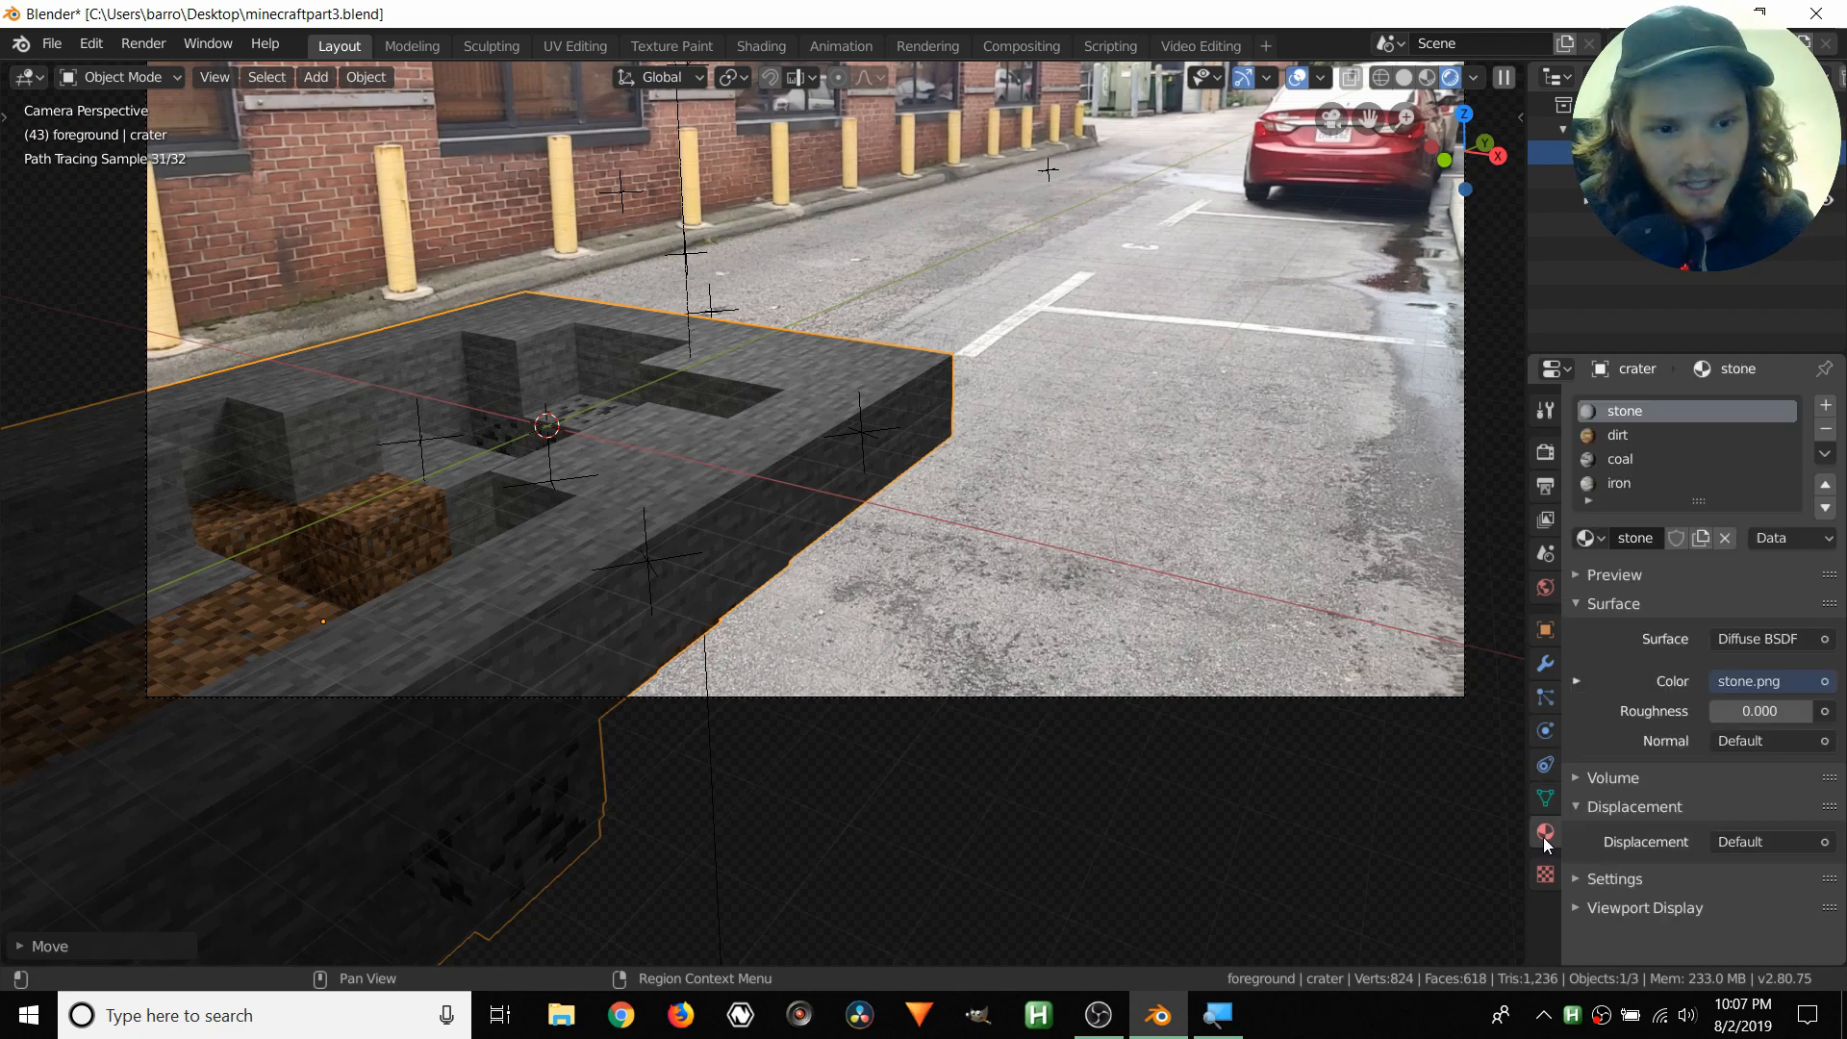
left_click(1626, 432)
left_click(1630, 458)
left_click(1630, 481)
key("Tab")
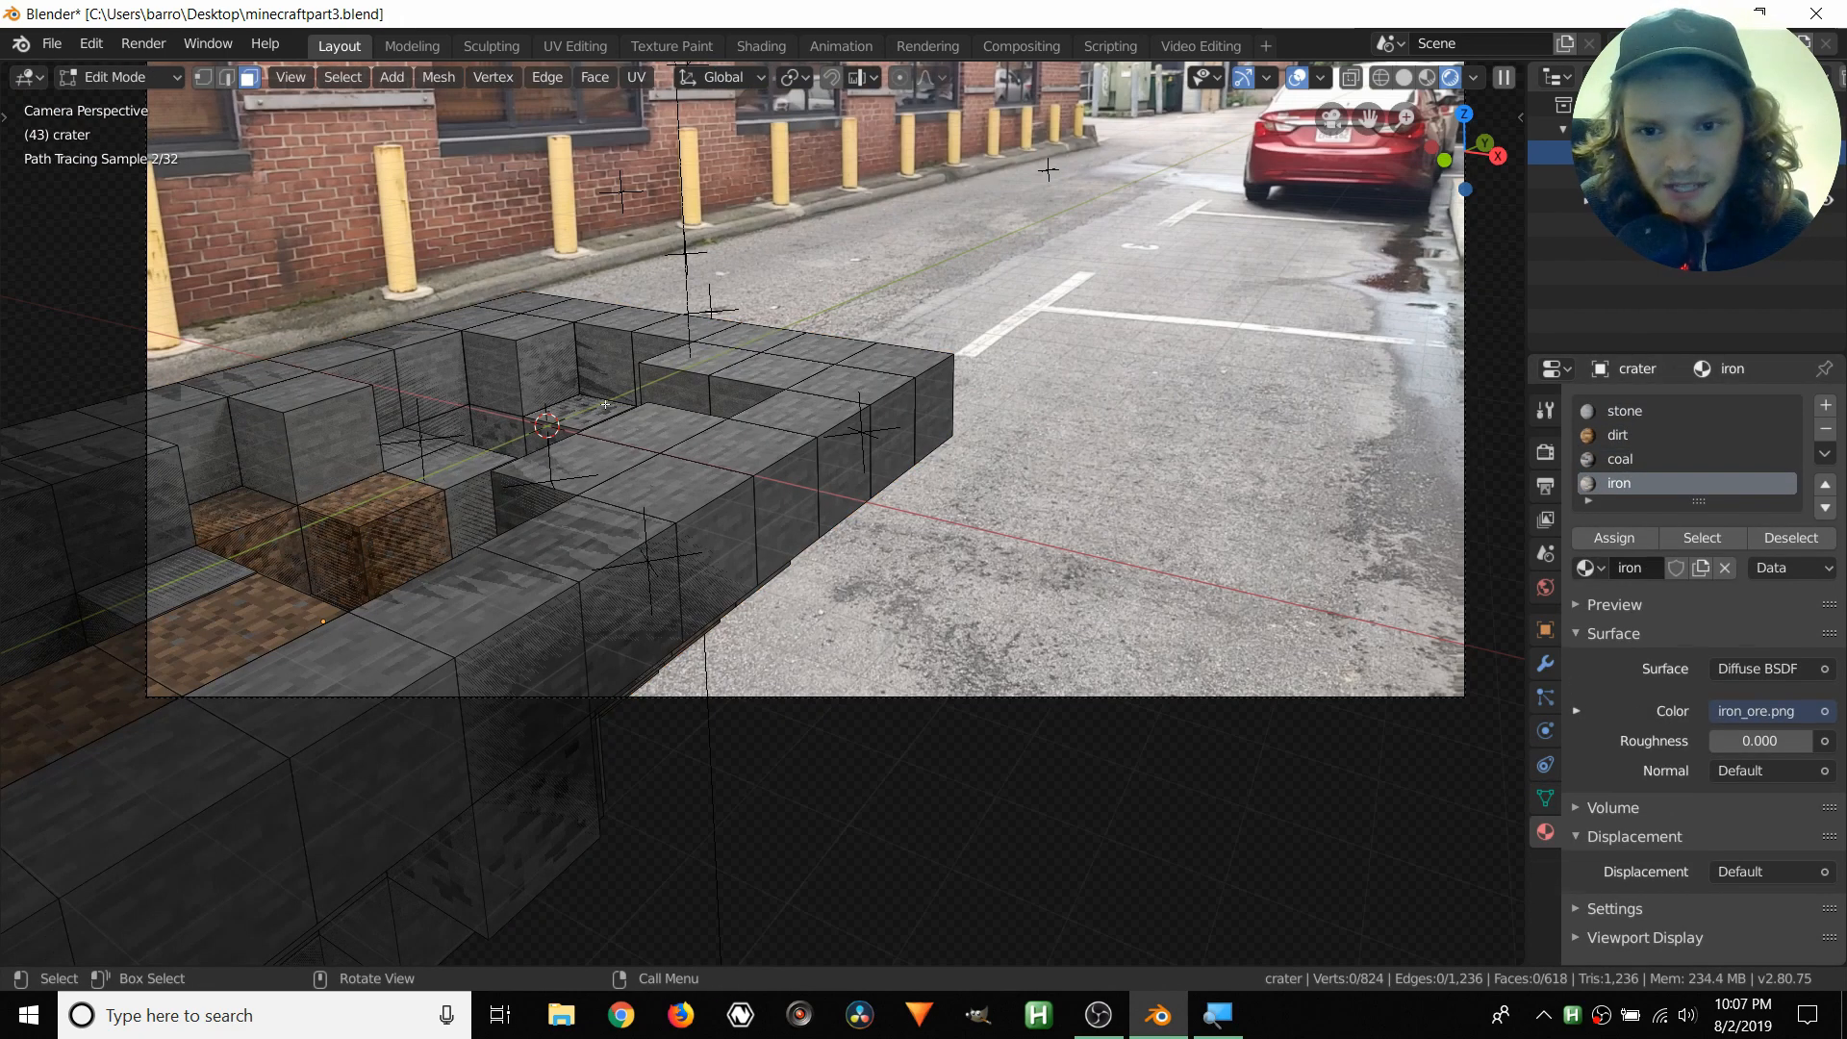
left_click(1621, 458)
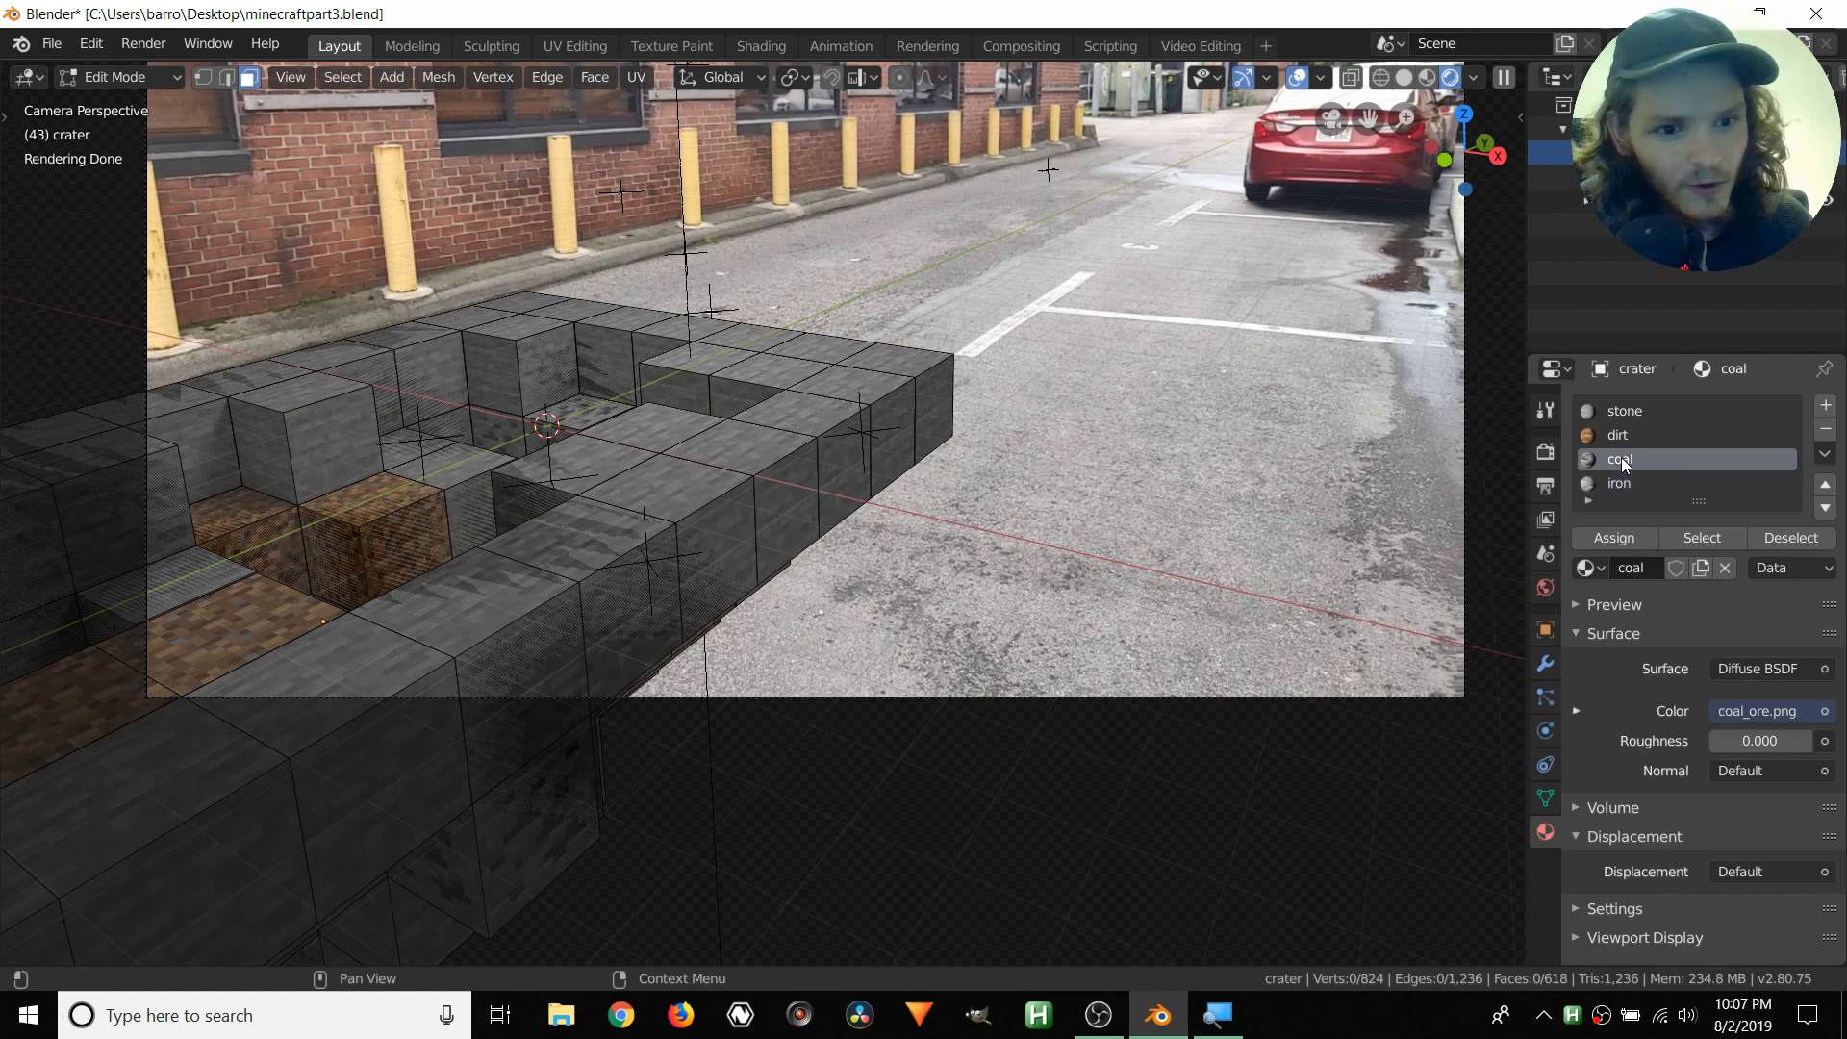
left_click(1690, 539)
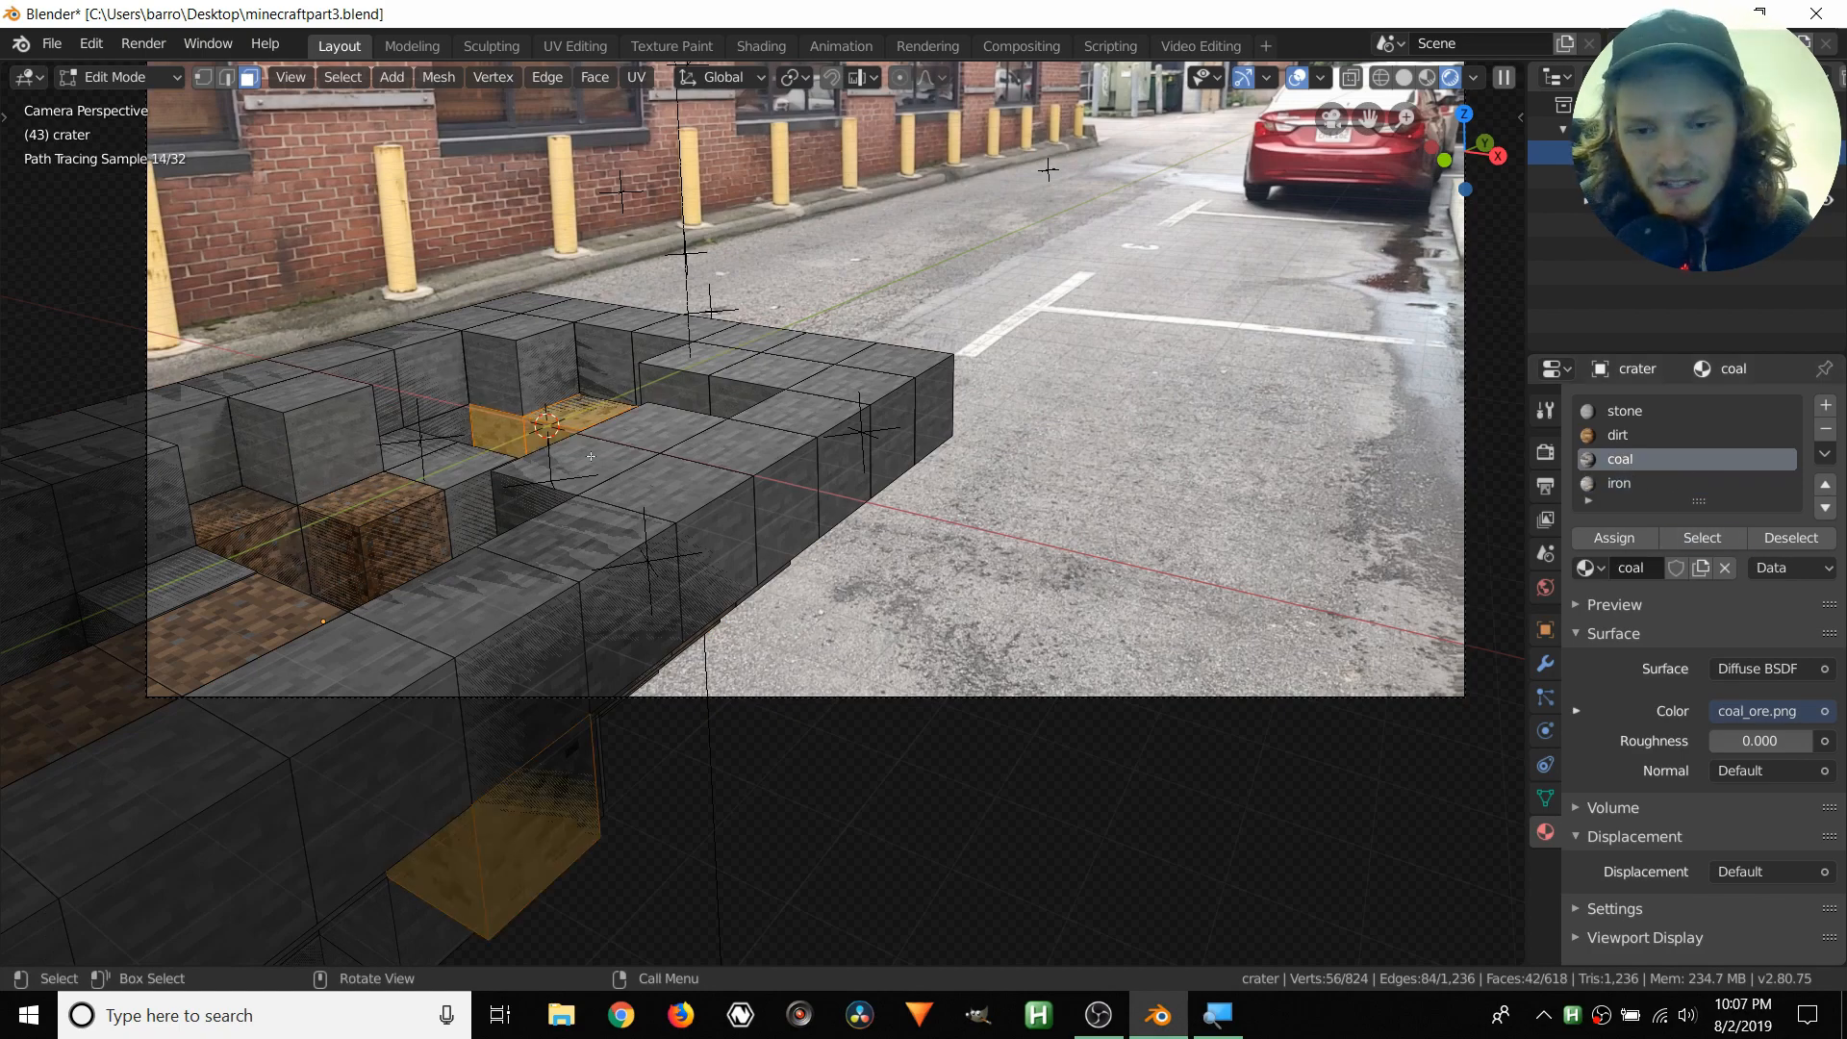
middle_click_drag(1372, 498, 649, 500)
scroll(481, 640, "up", 4)
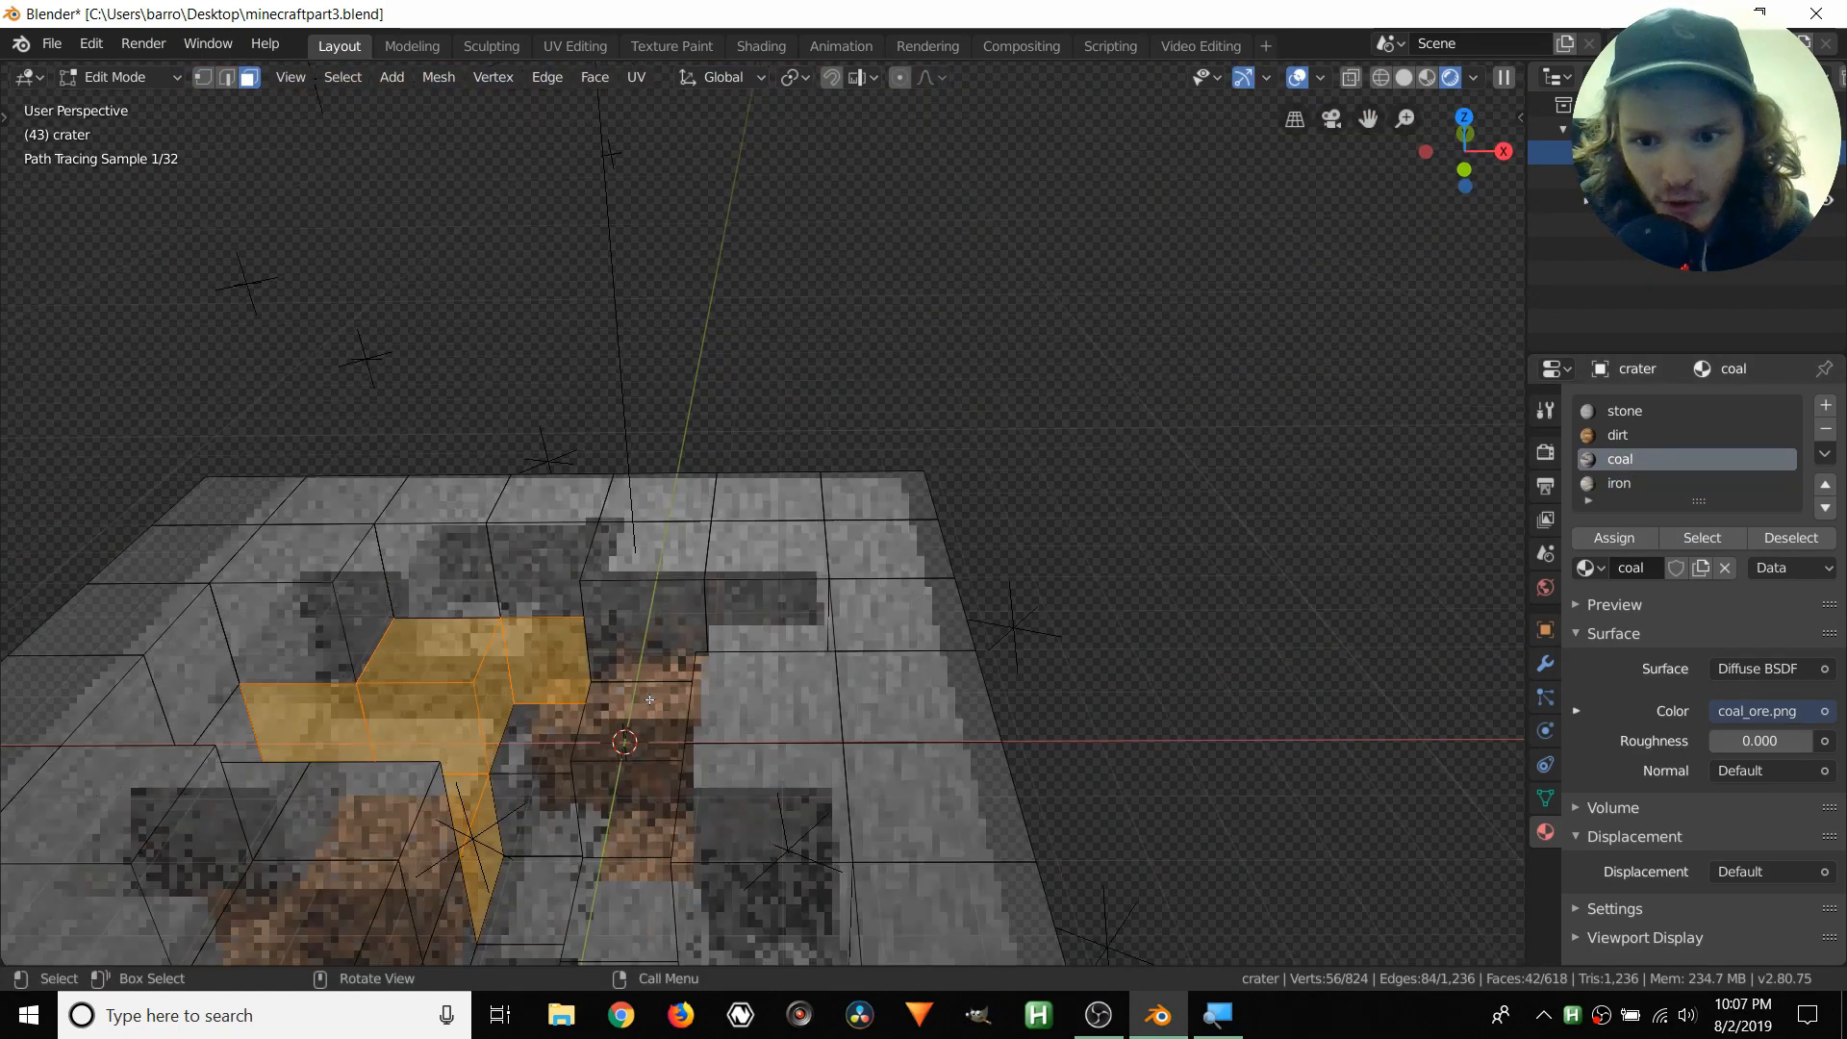
middle_click_drag(289, 781, 551, 621, "shift")
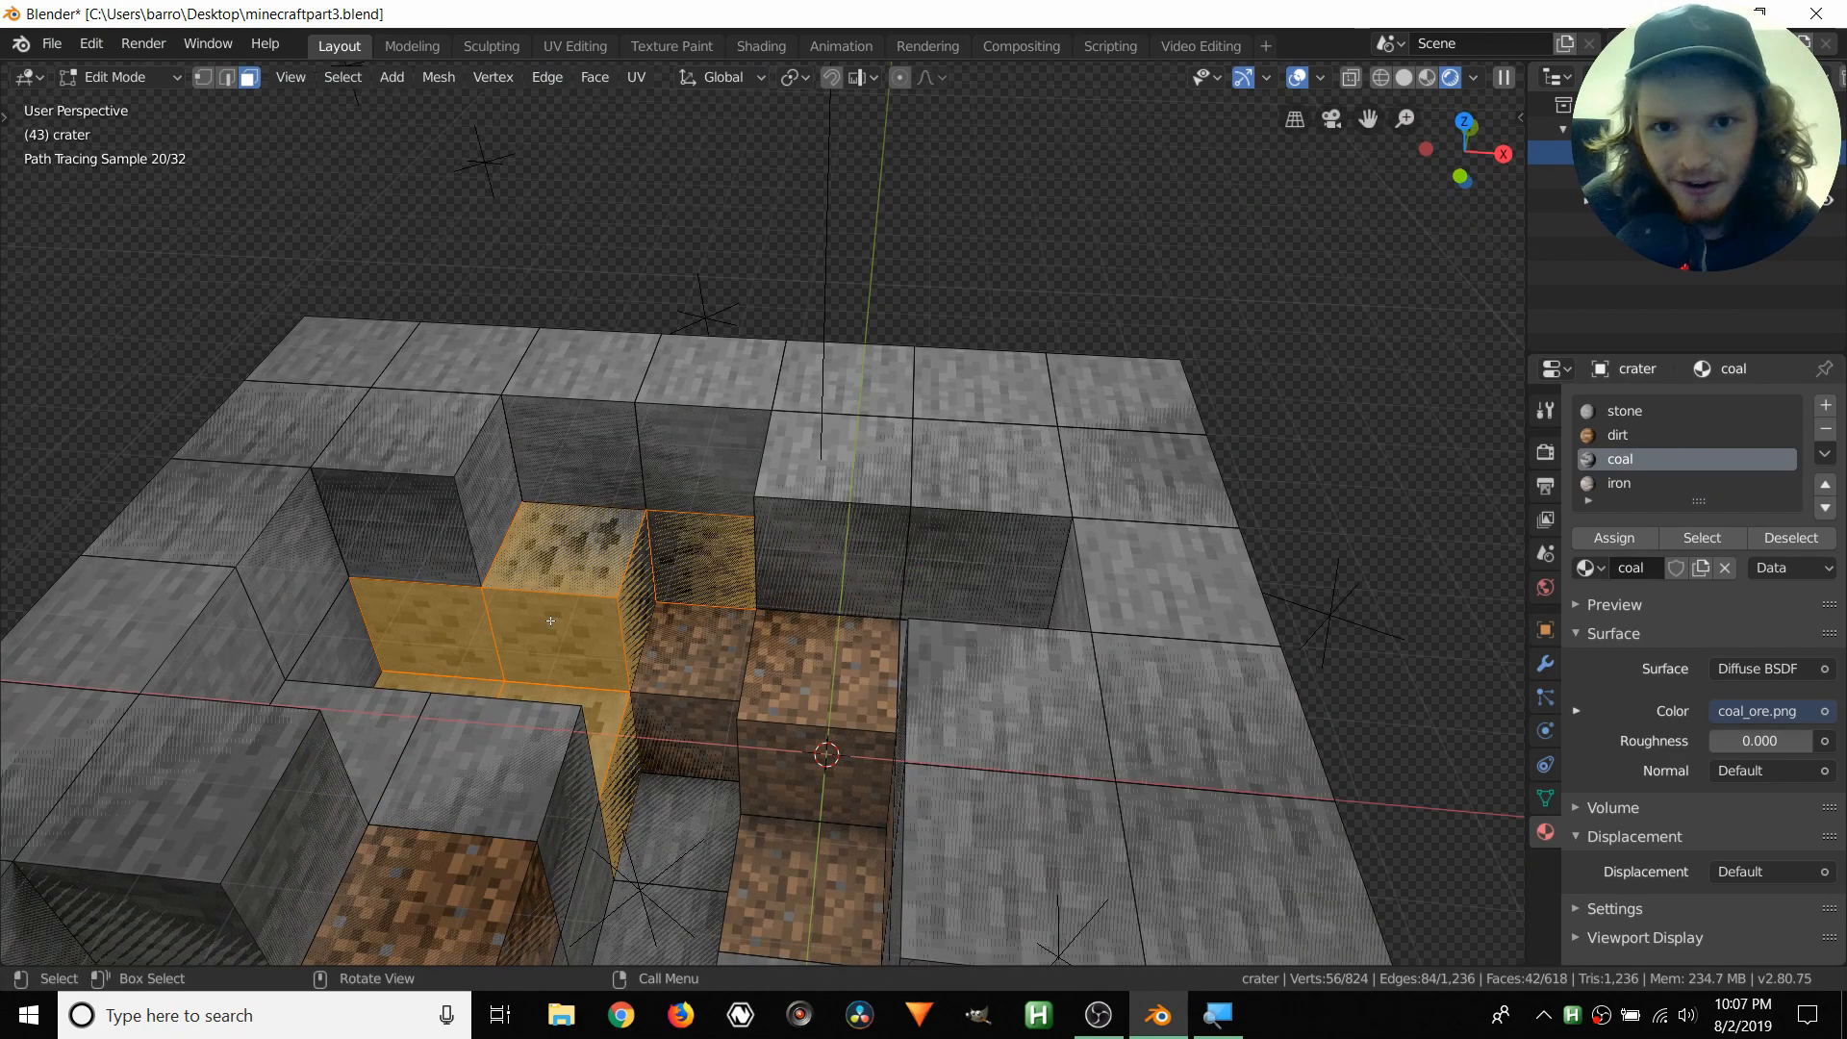
- Select the crater faces that use the iron material, inspect where they lie, and clear the selection
left_click(1625, 486)
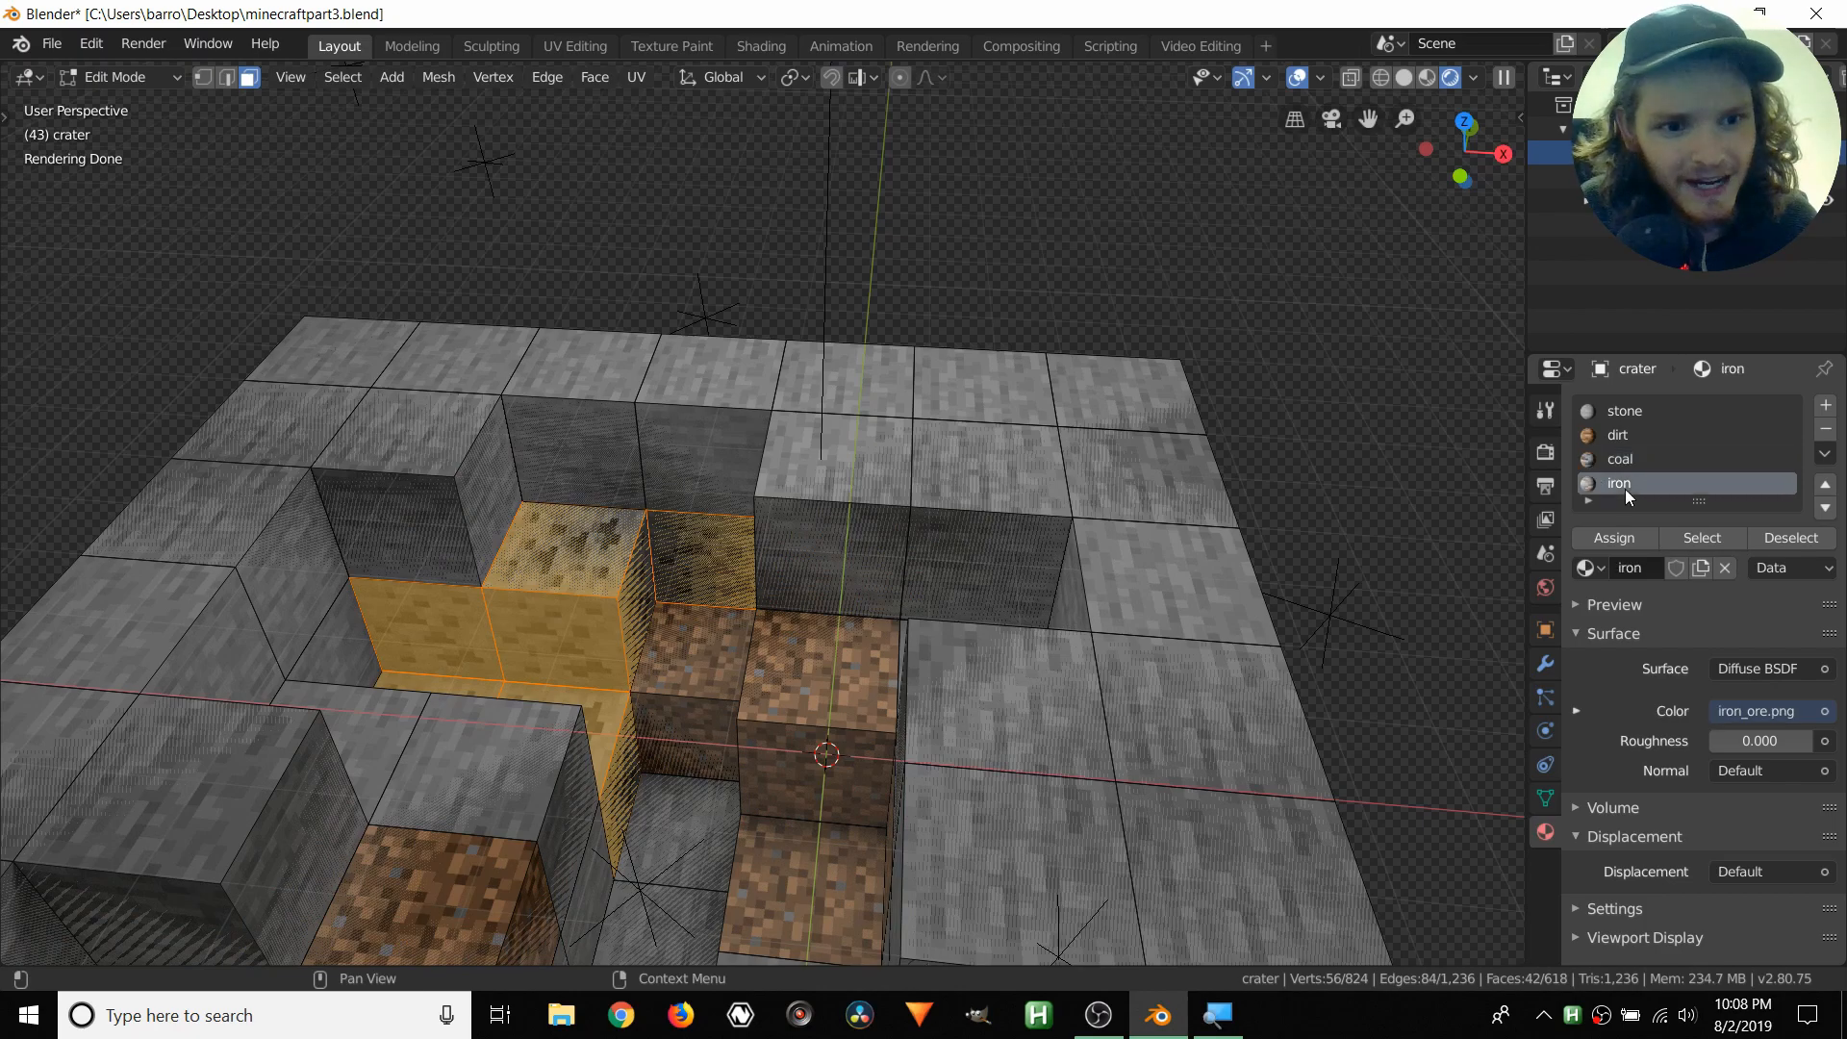
left_click(1677, 541)
scroll(873, 716, "down", 3)
mouse_move(873, 717)
middle_mouse_down("shift")
mouse_move(770, 539)
mouse_move(810, 585)
mouse_move(1088, 591)
middle_mouse_up("shift")
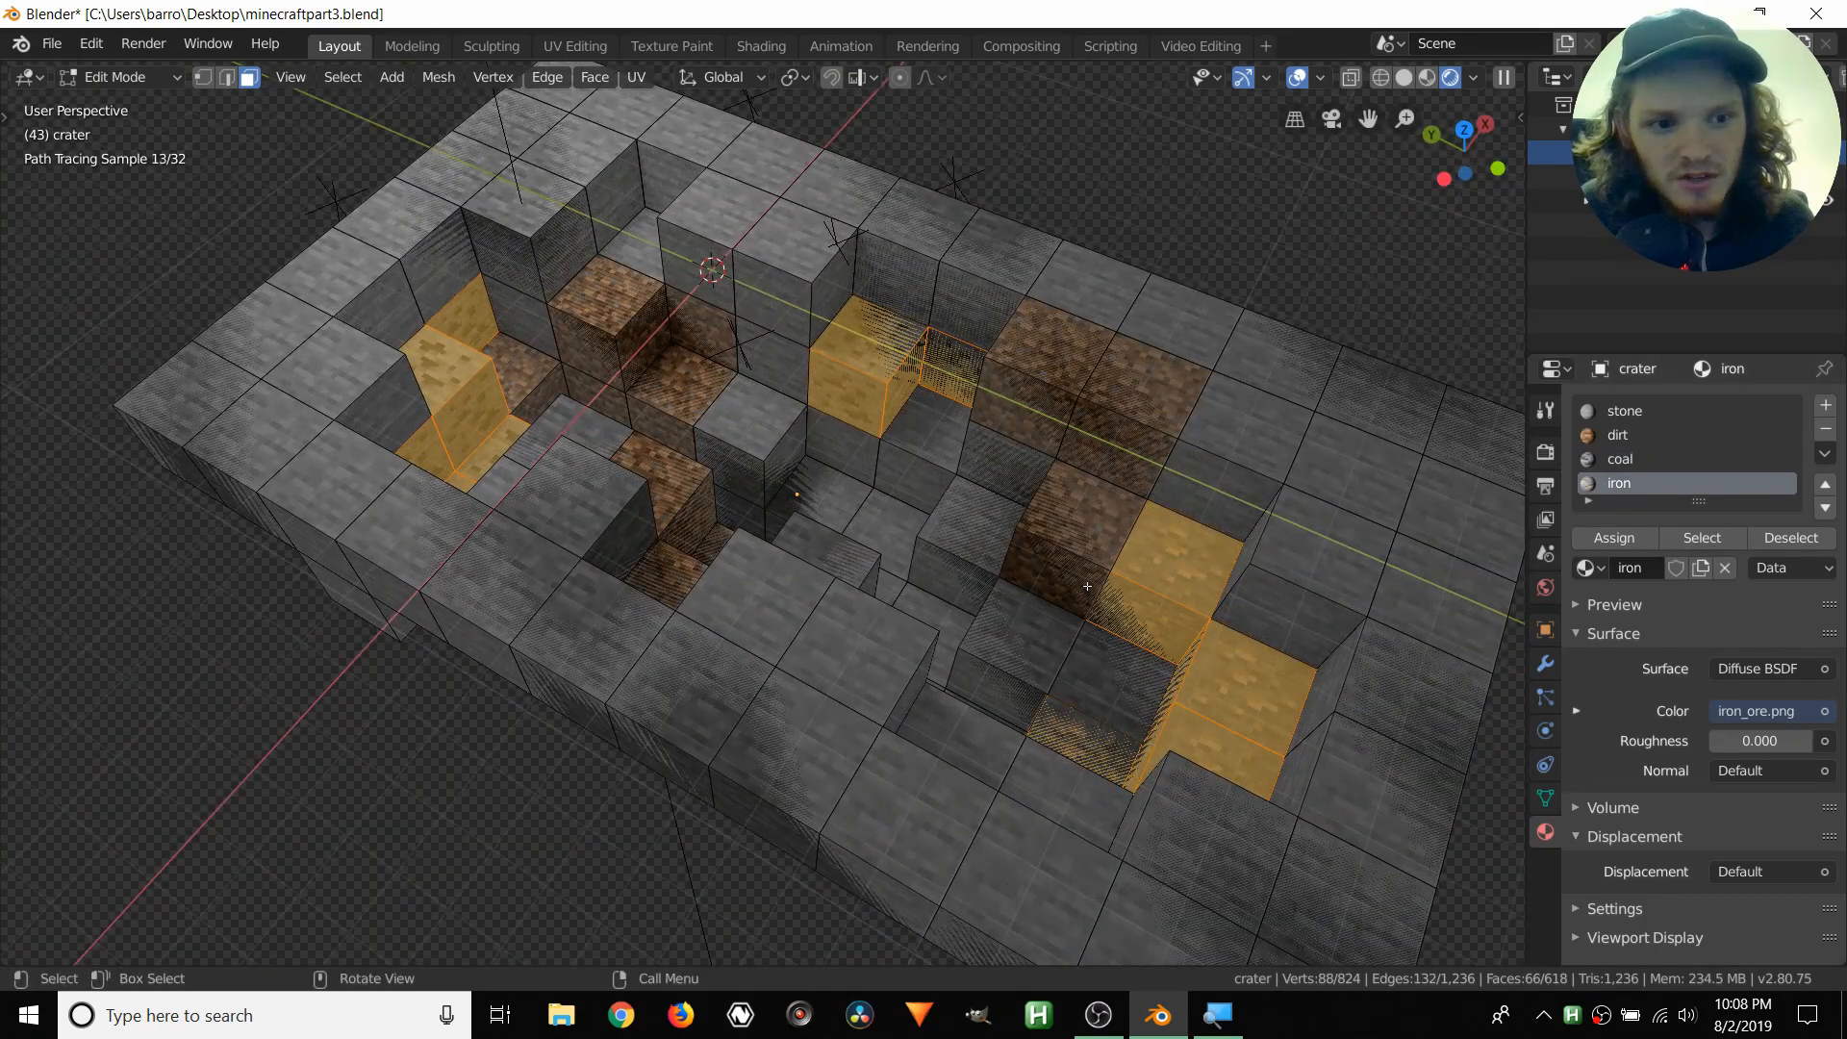
key("alt+a")
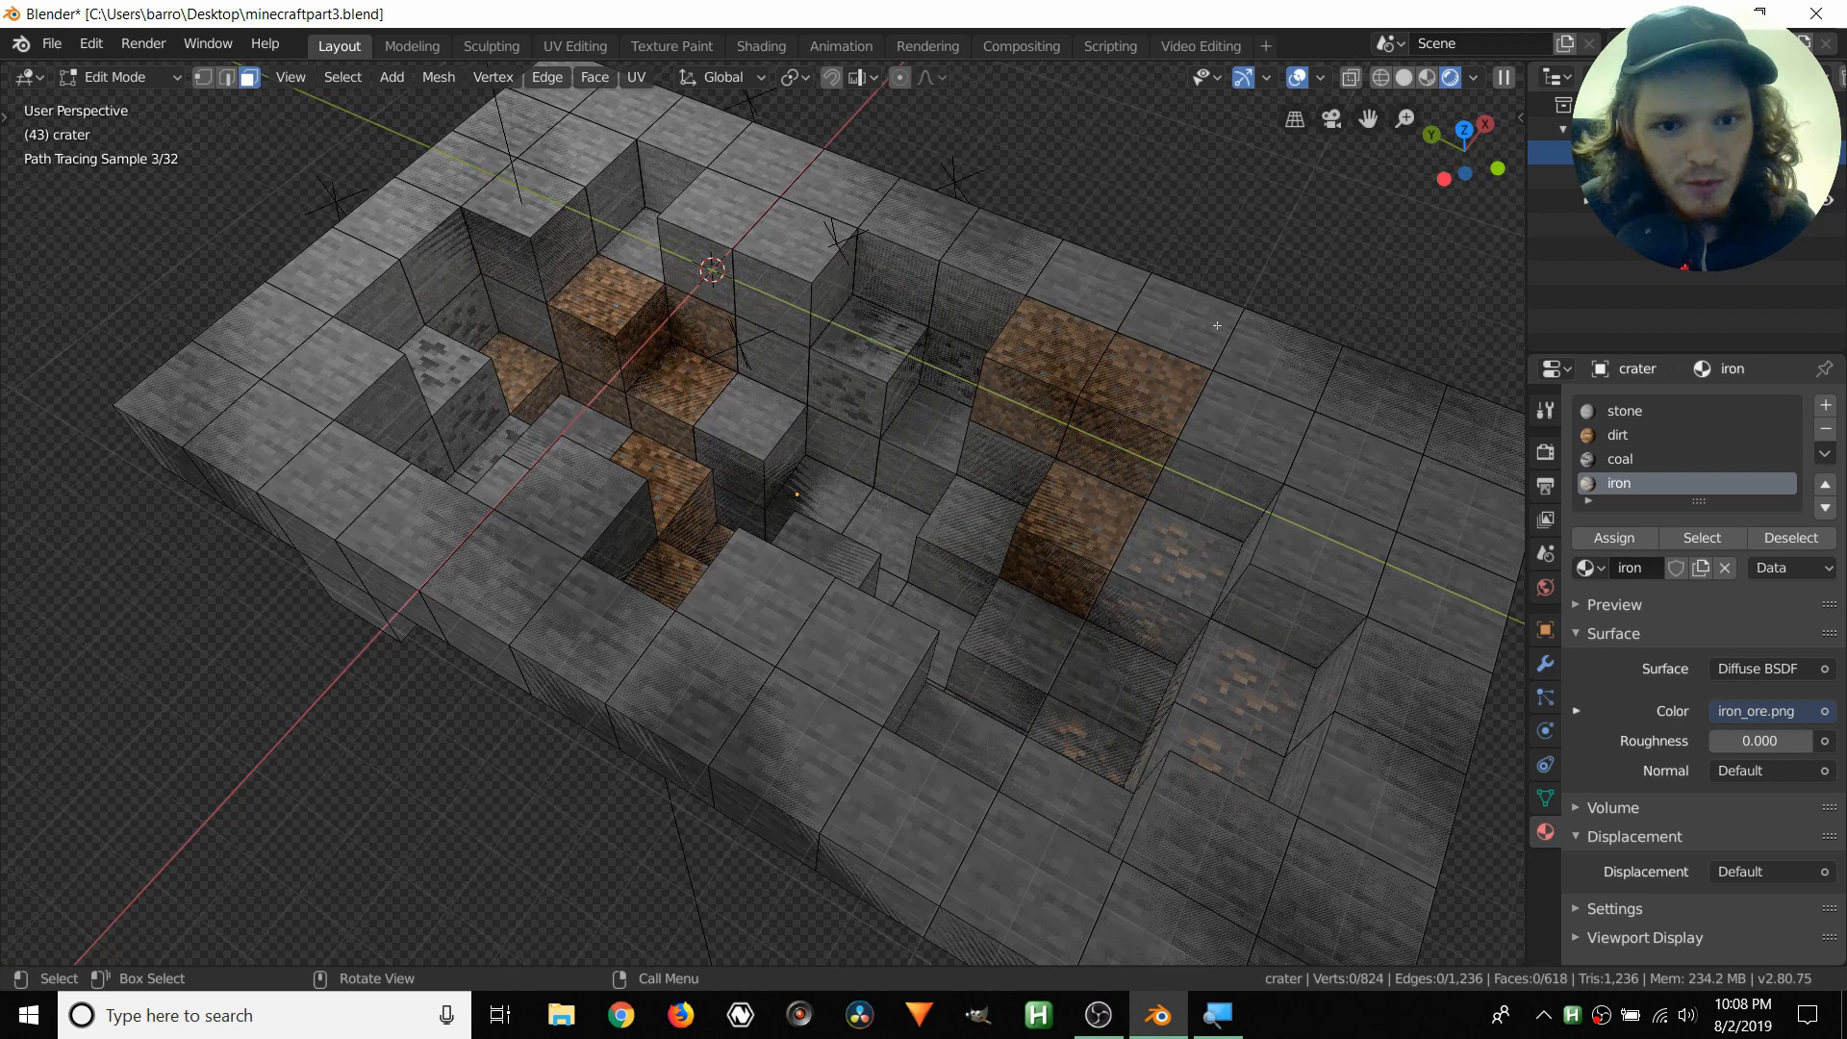
left_click(1676, 539)
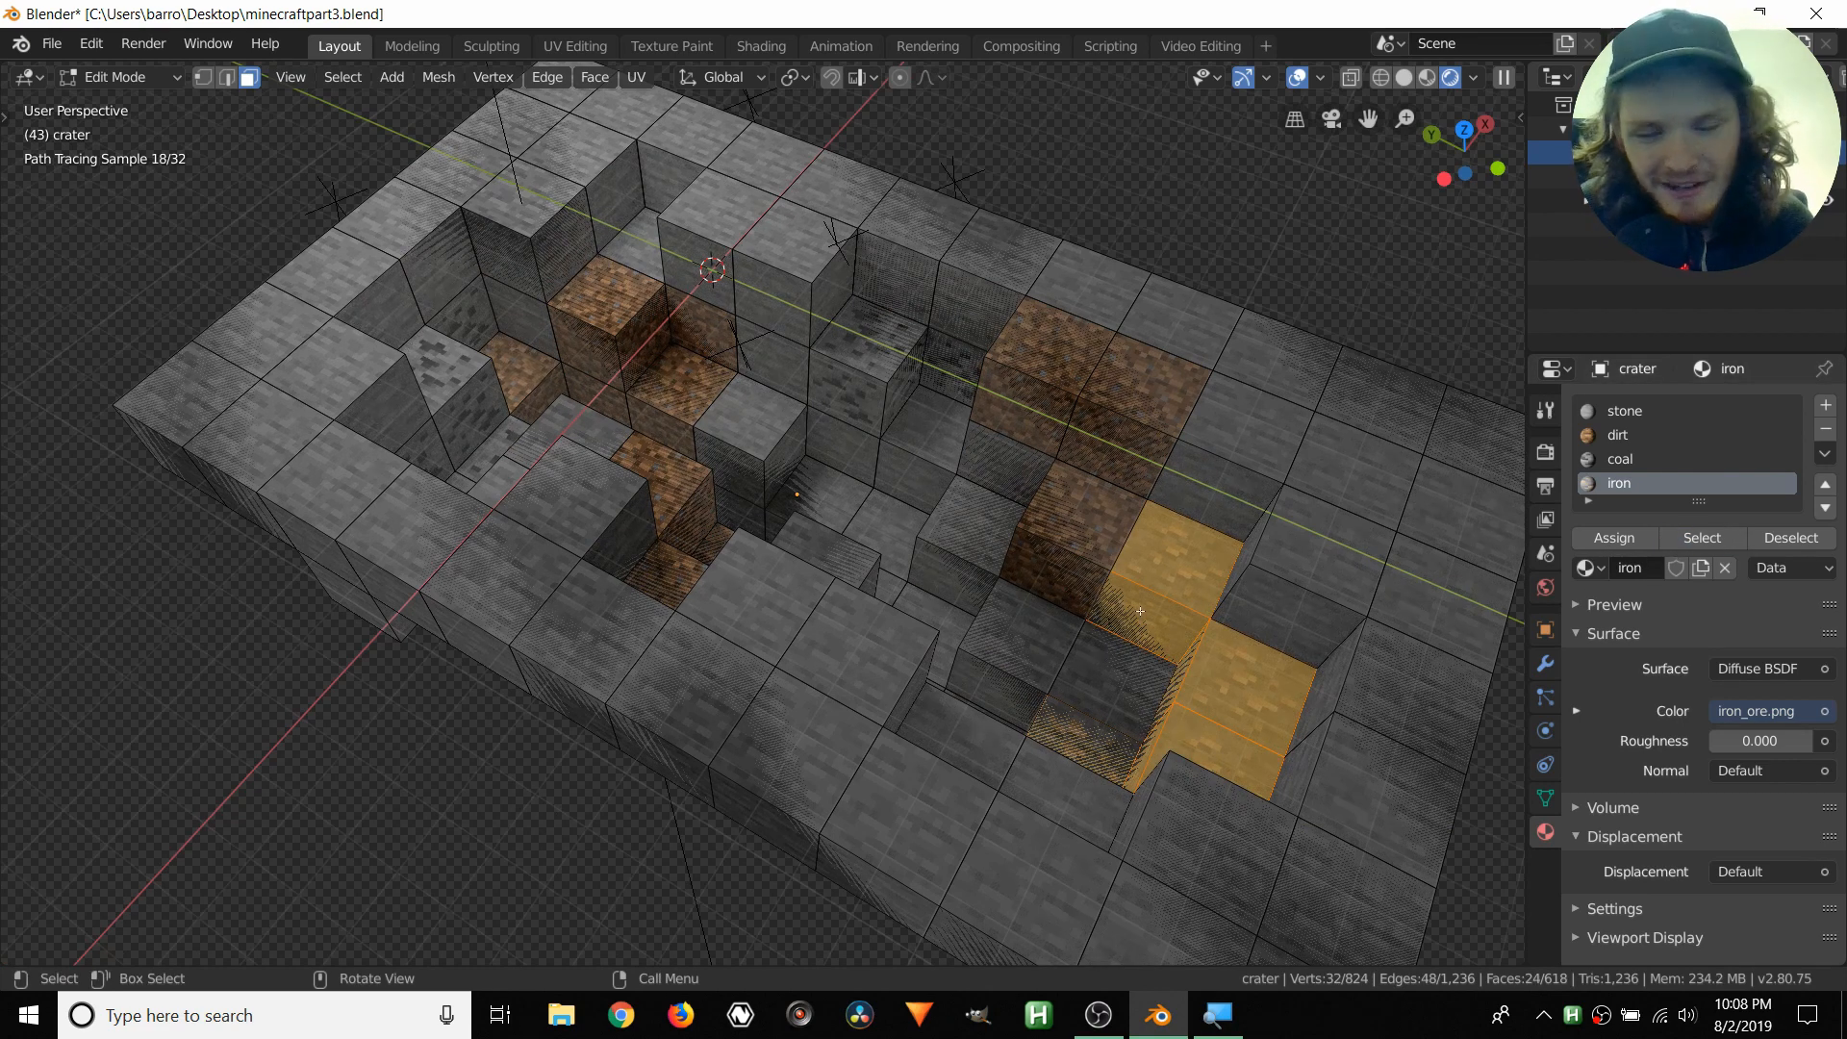
key("alt+a")
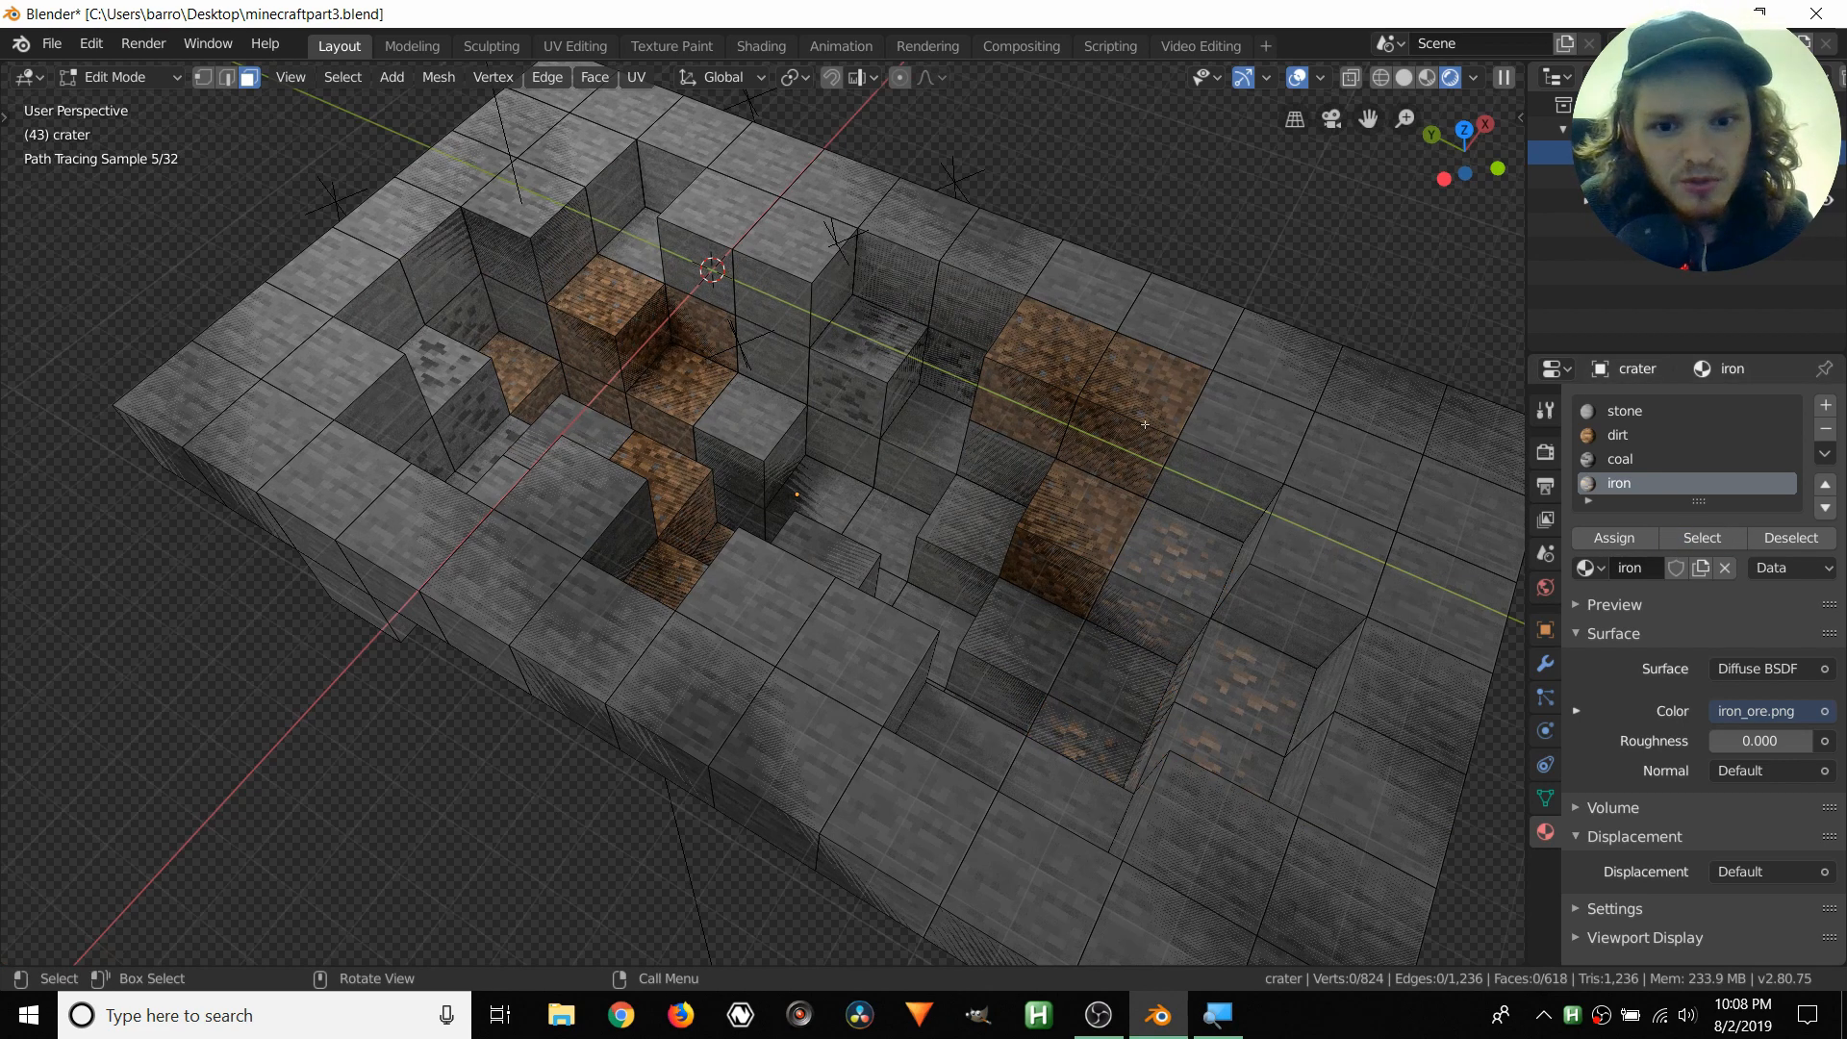
- Add a fifth material slot to the crater with a new material named projections
left_click(1827, 409)
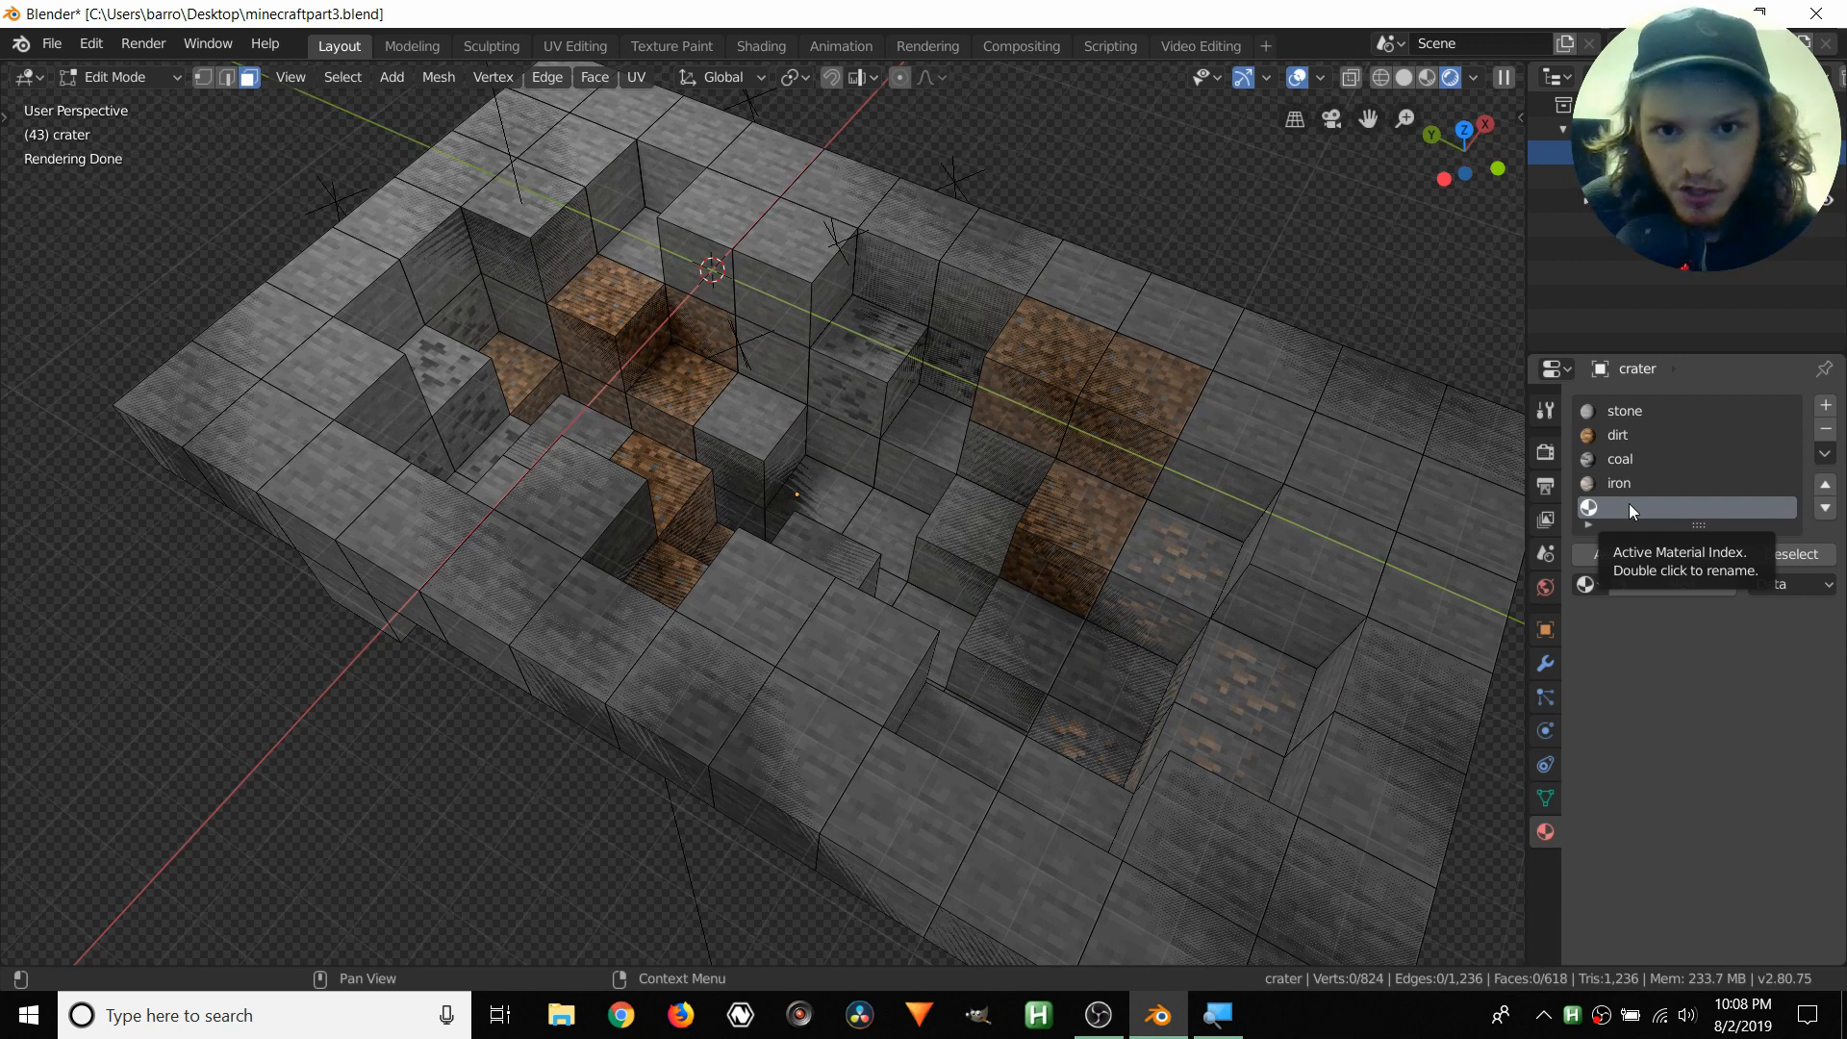
left_click(1590, 583)
left_click(1593, 582)
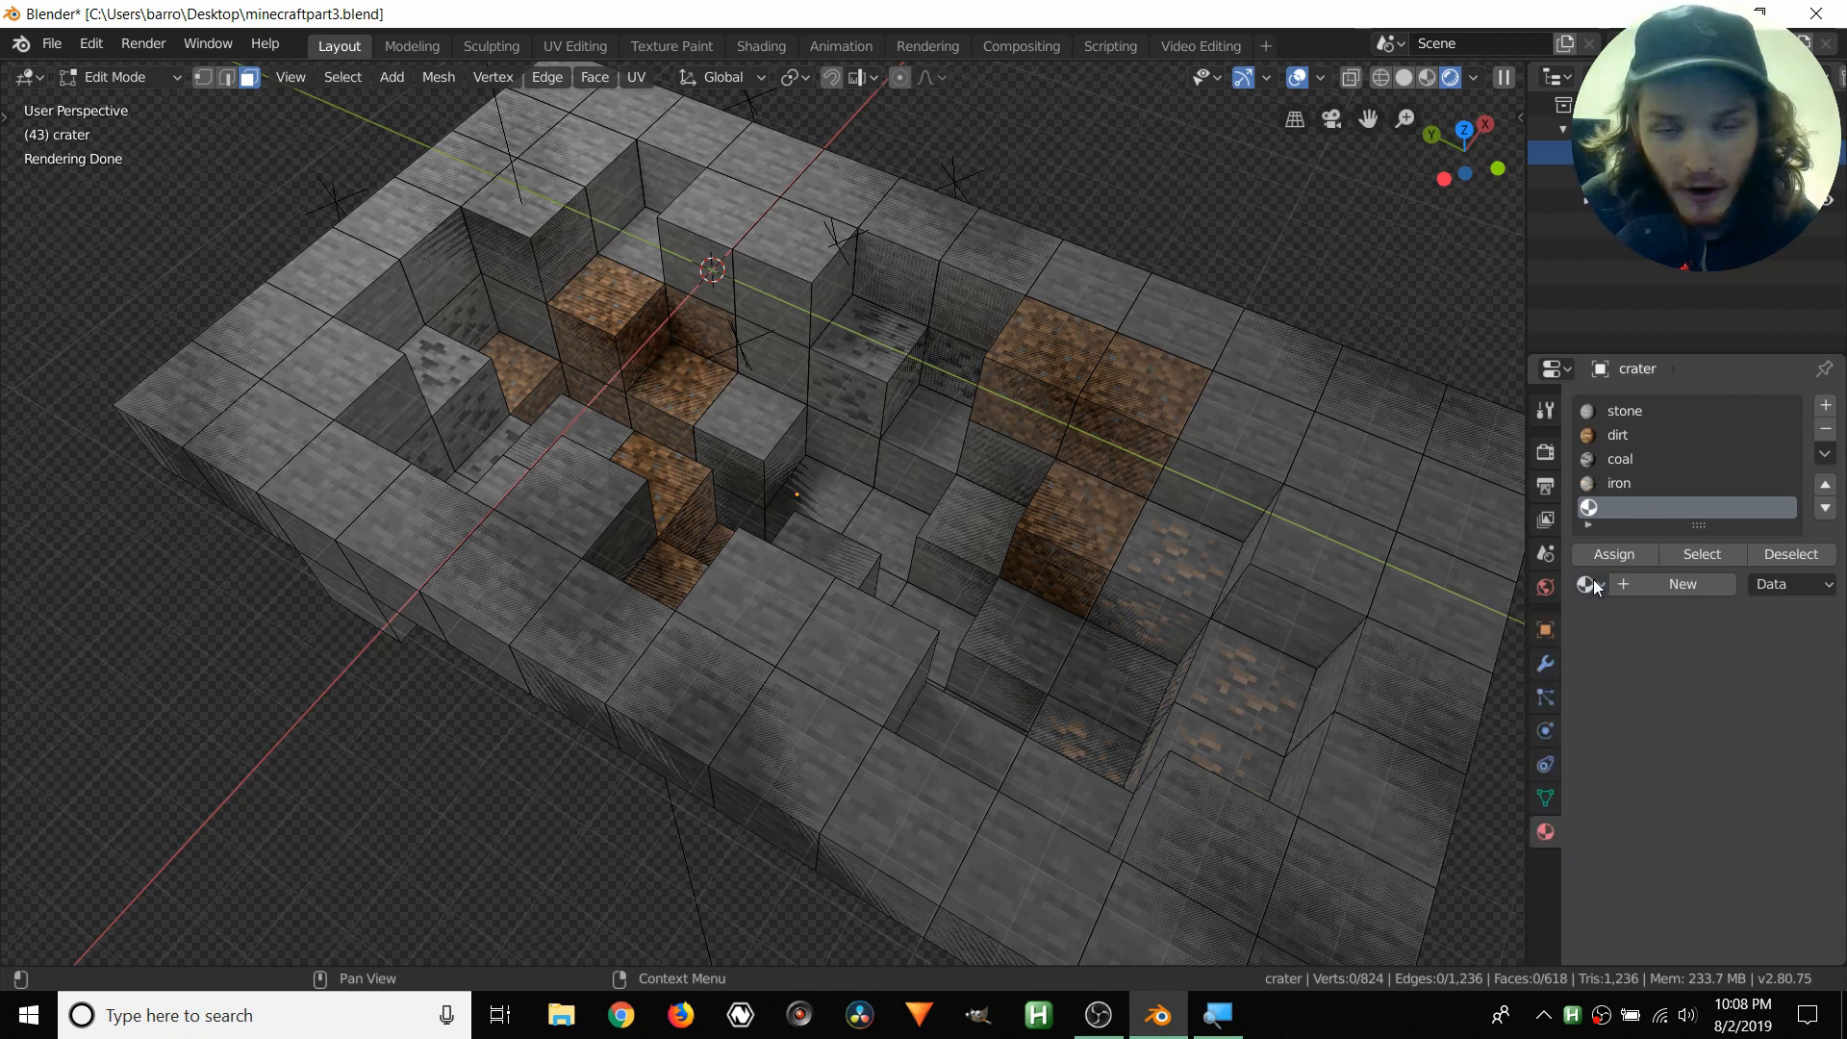
left_click(1643, 579)
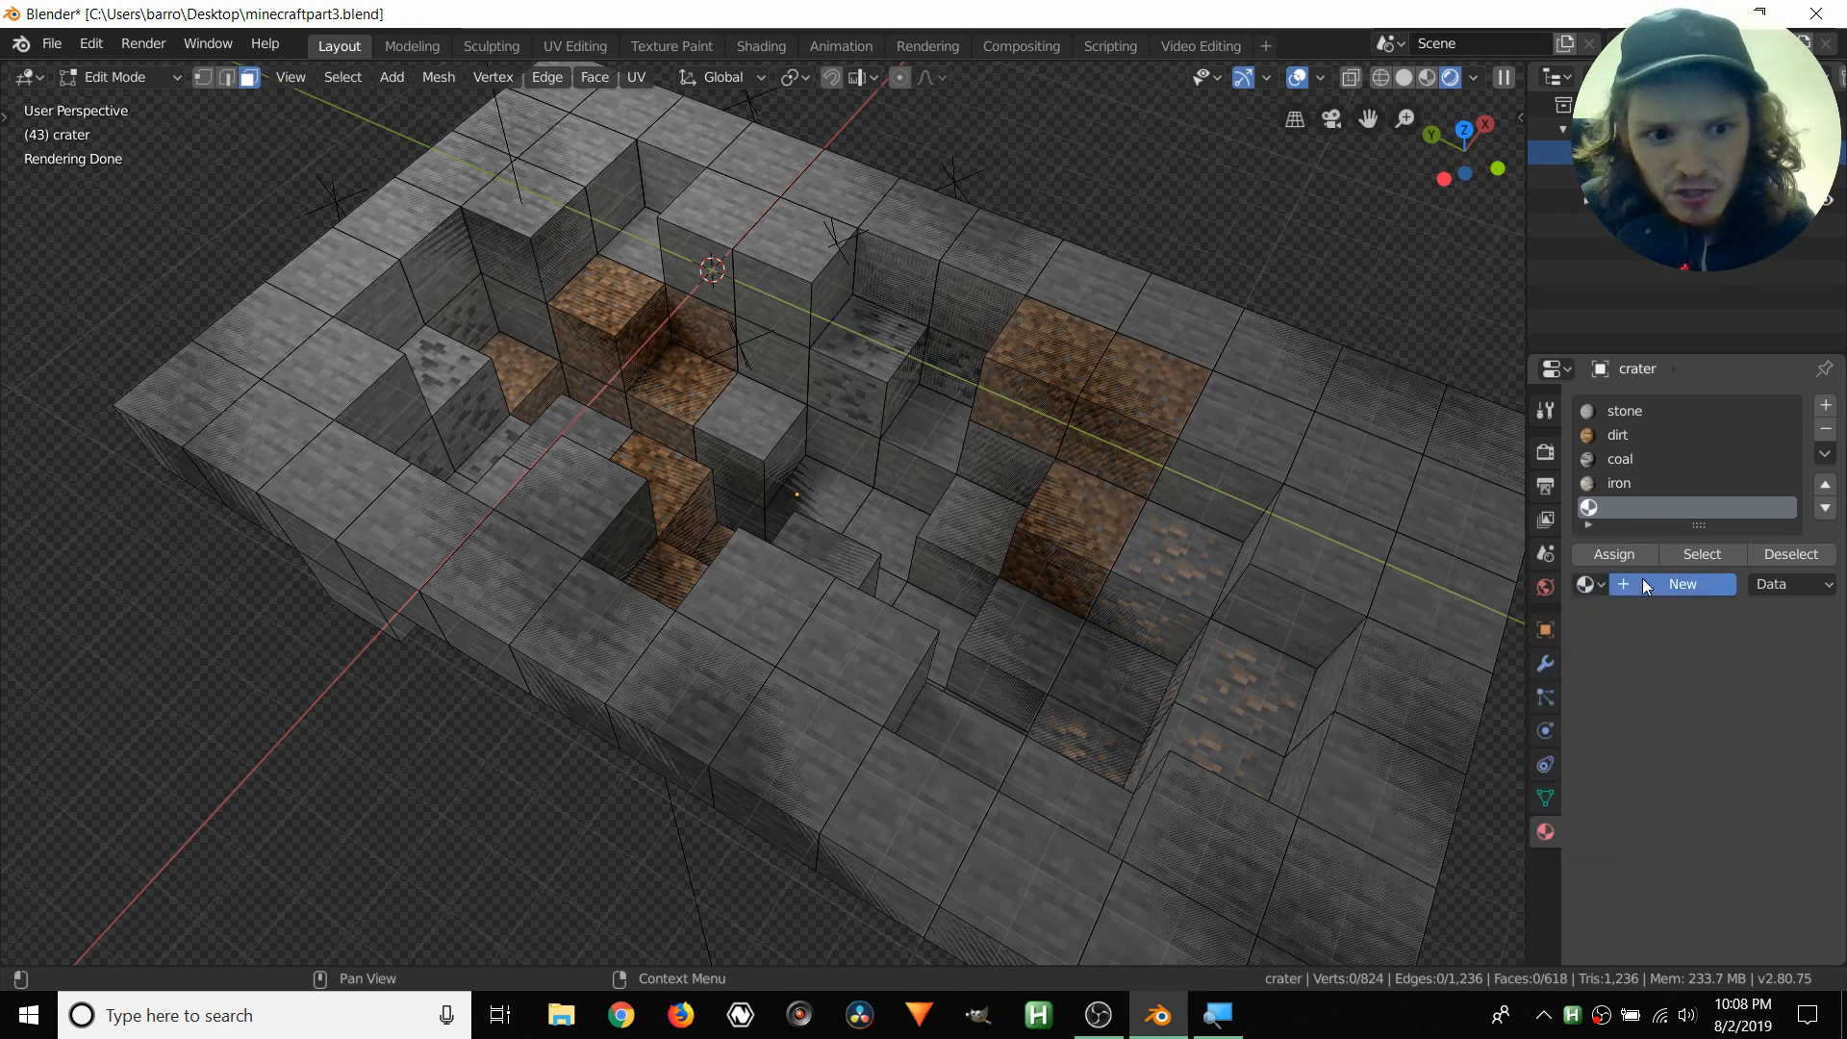
double_click(1630, 581)
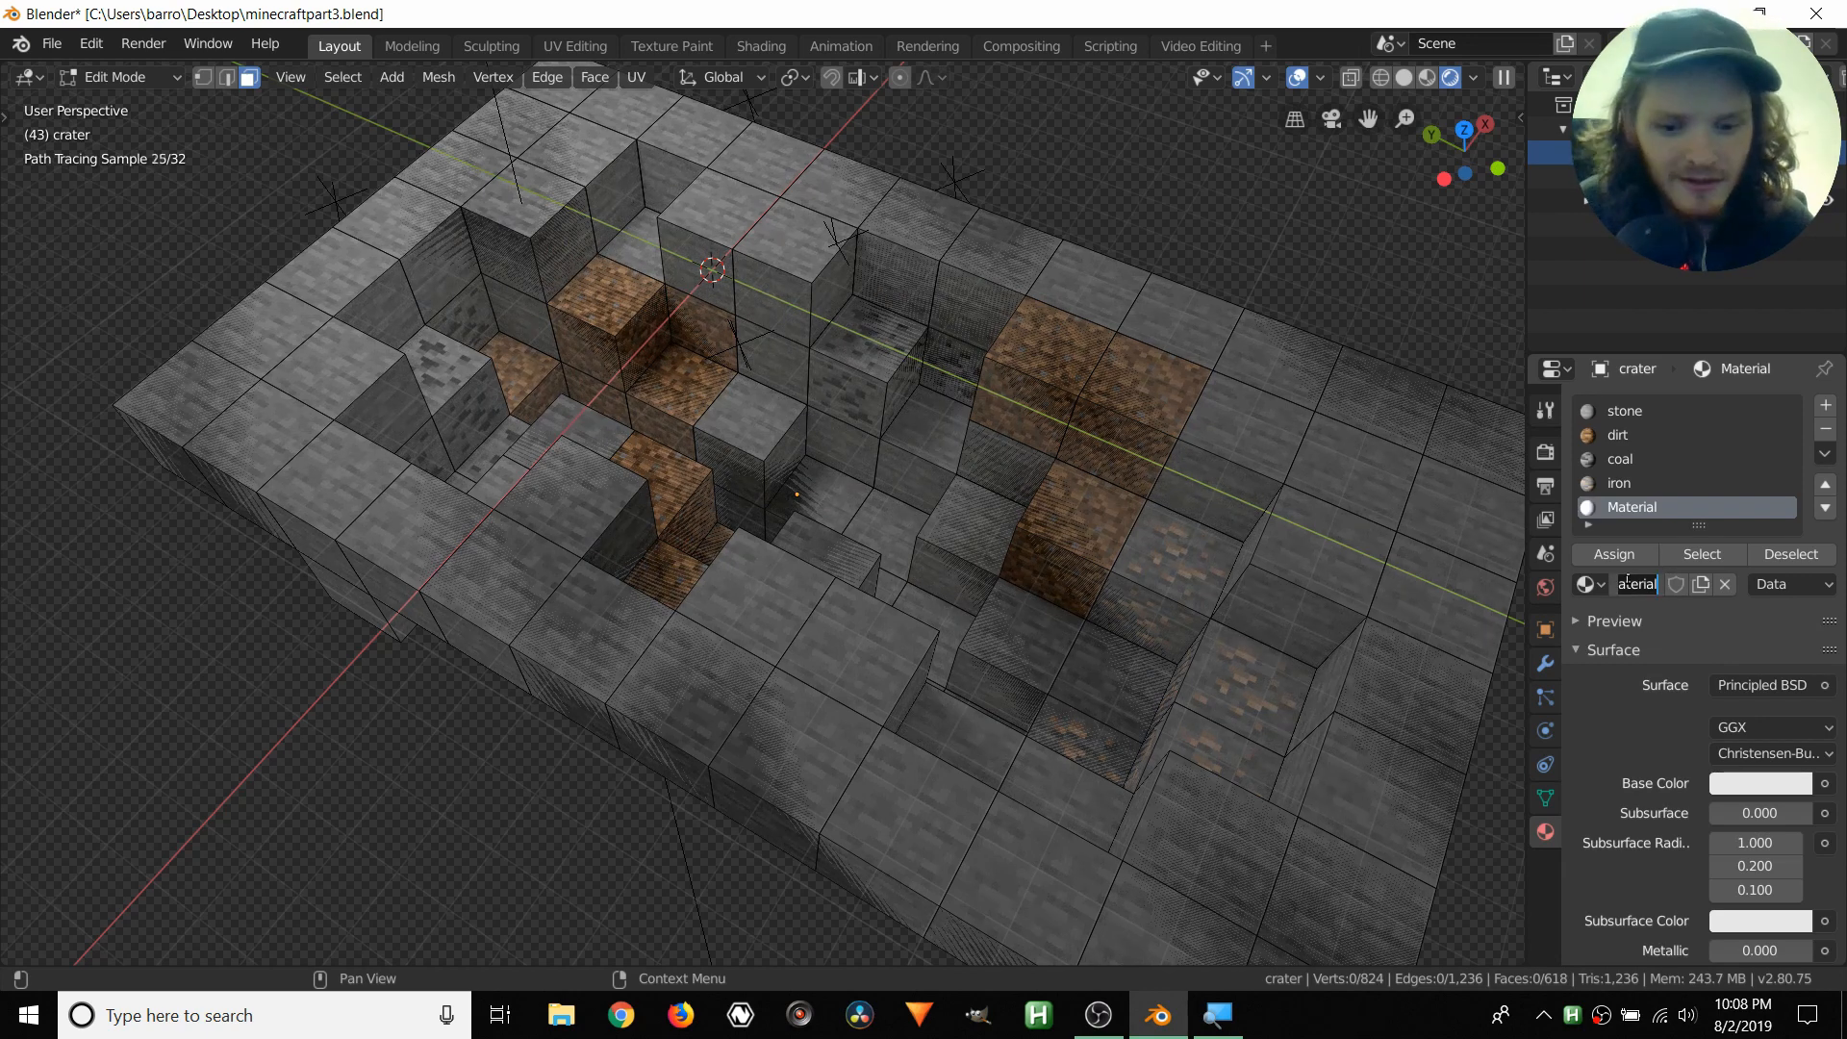
type("proje")
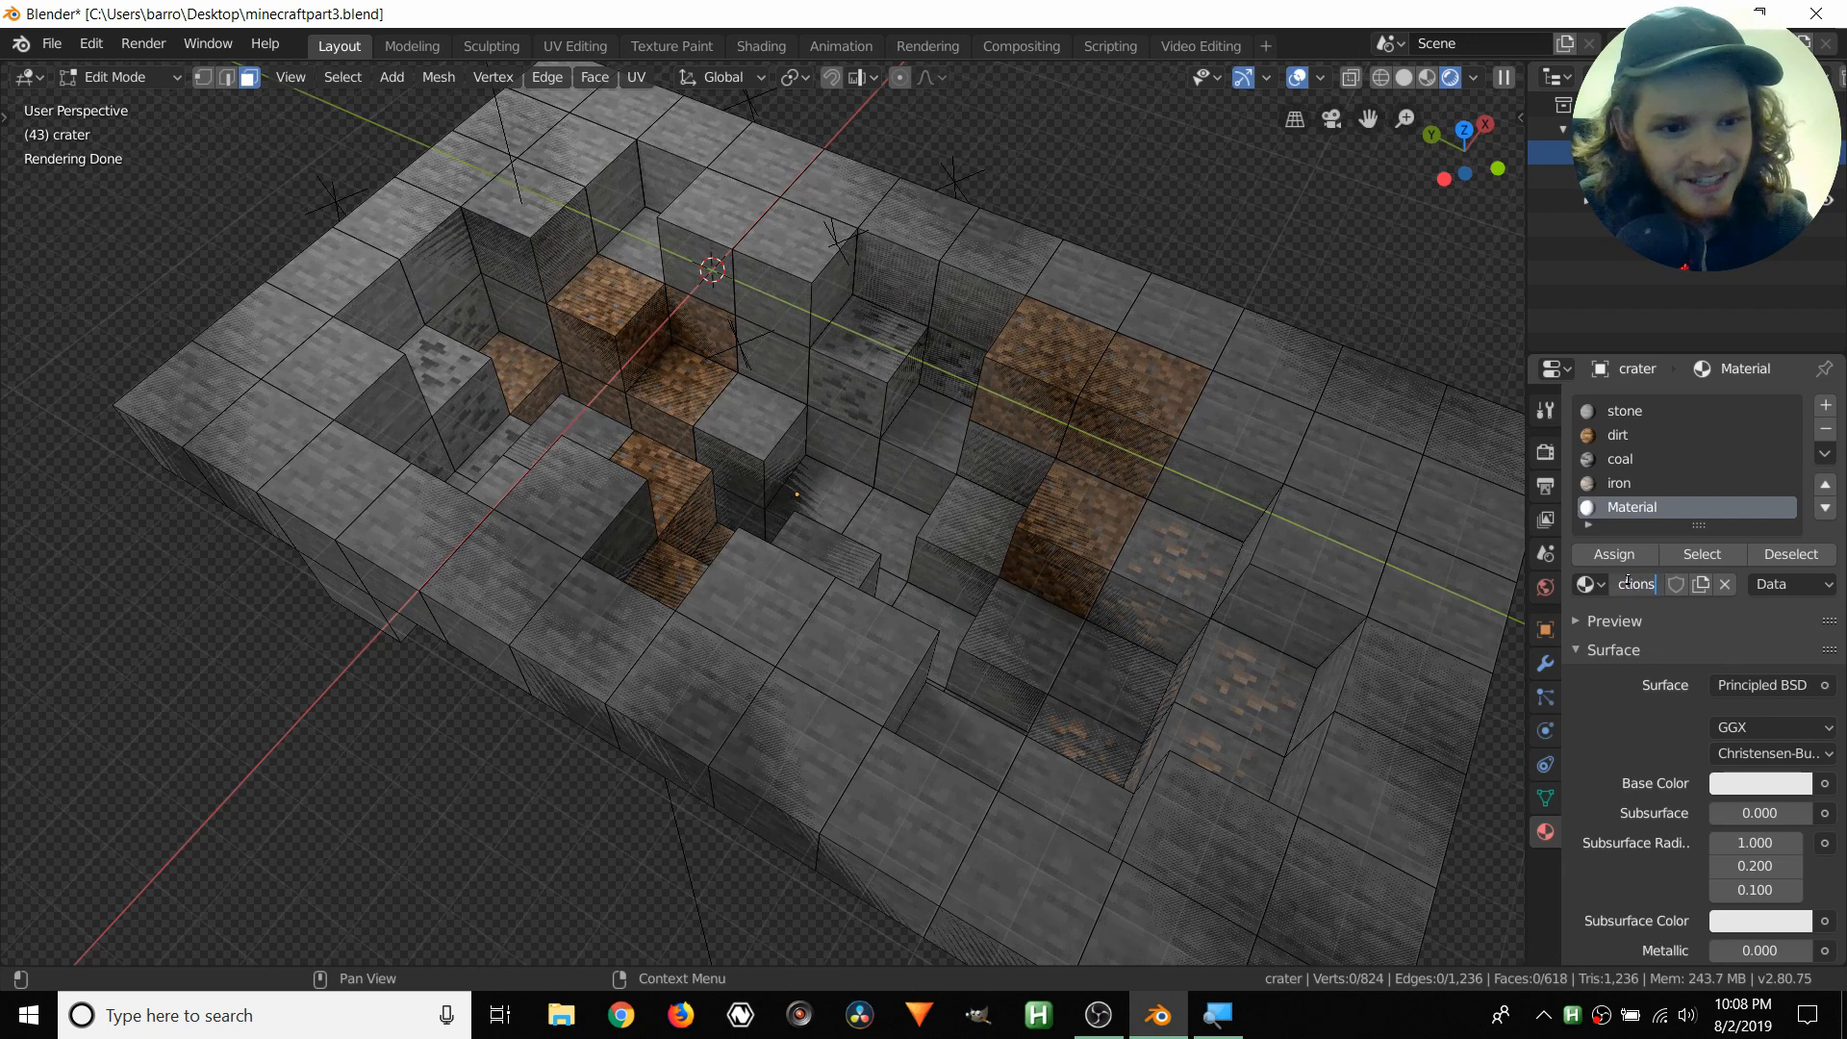
key("Return")
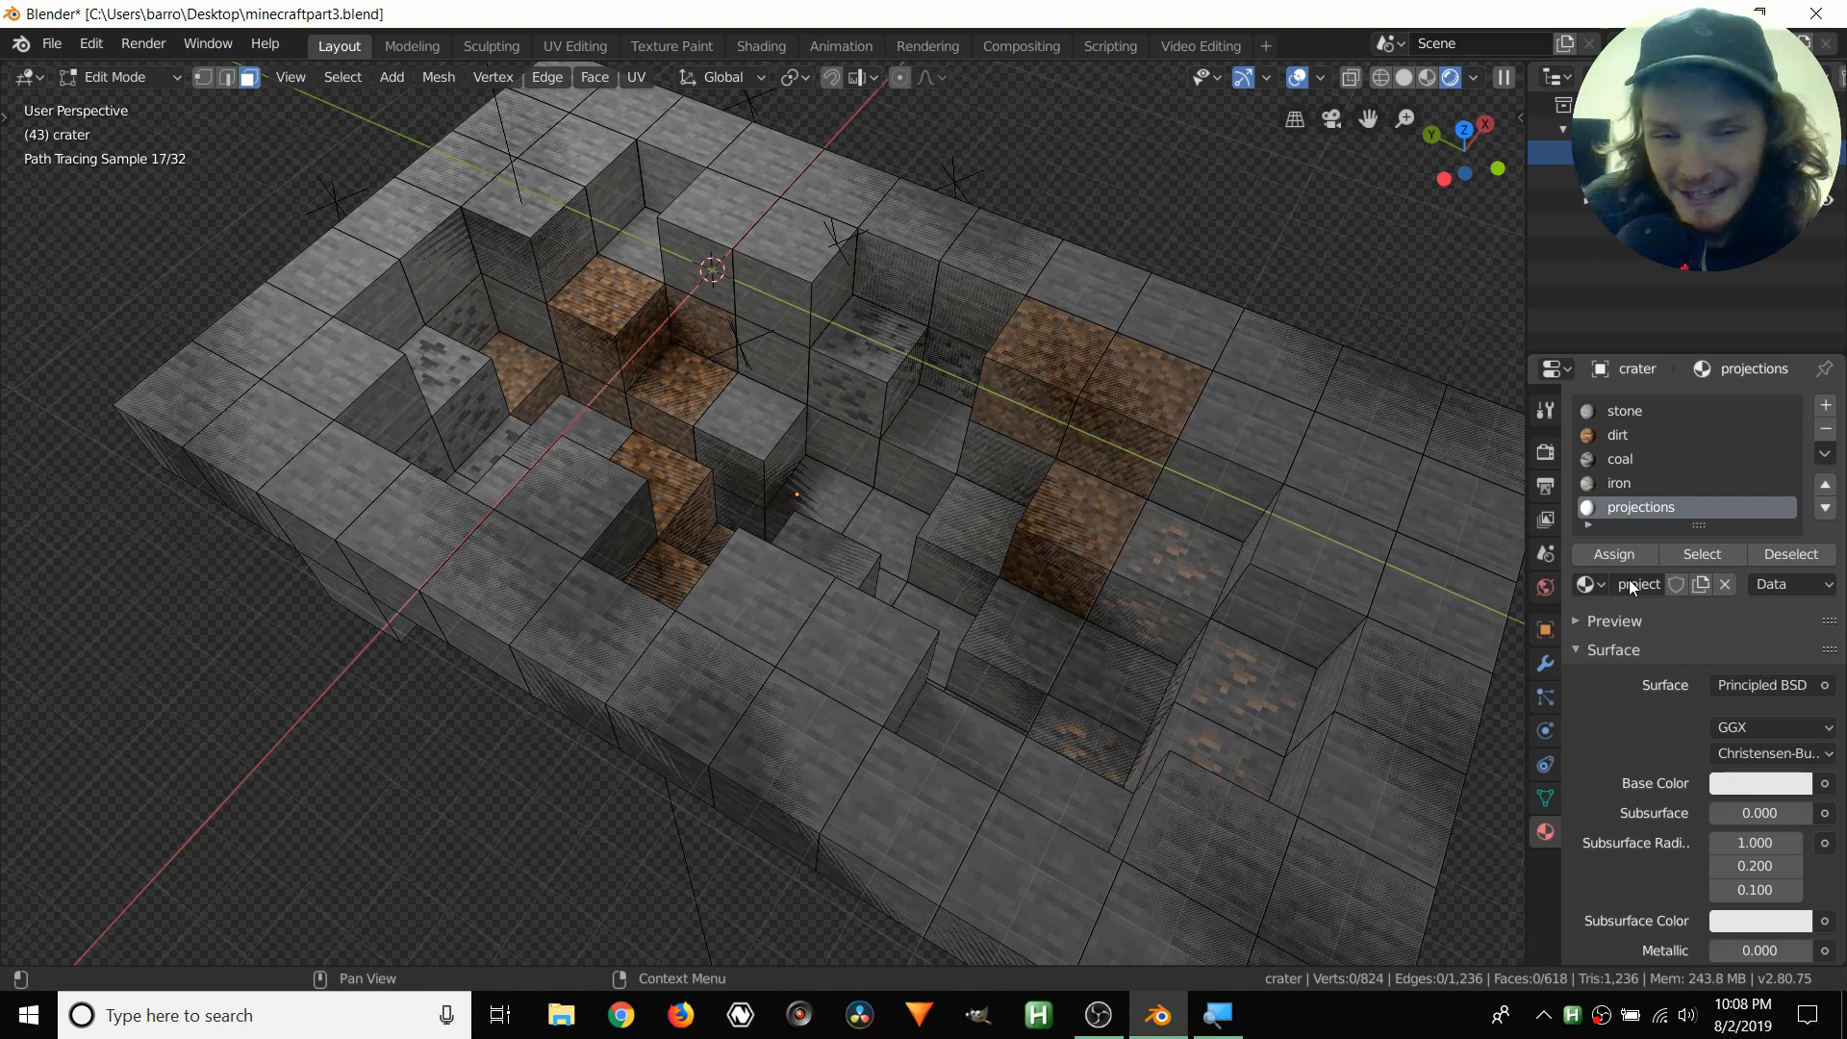
middle_click_drag(1107, 514, 873, 471, "shift")
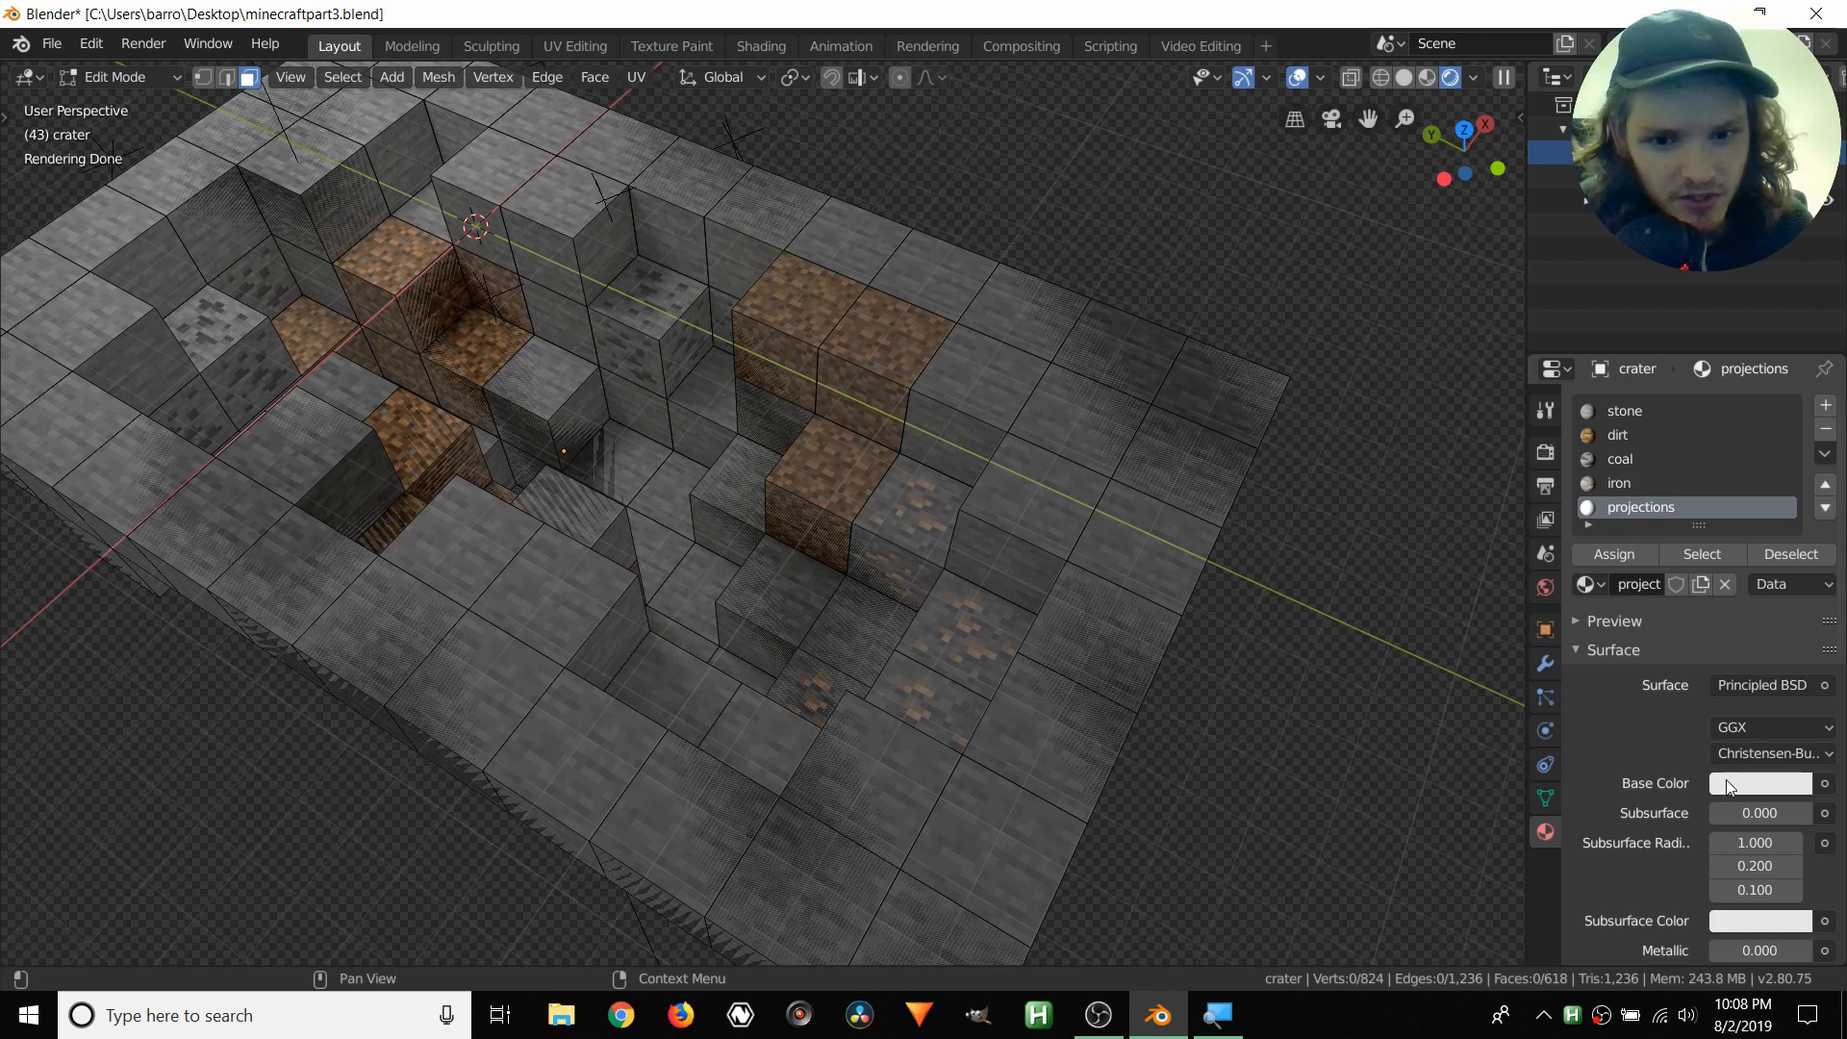
middle_click_drag(921, 581, 955, 505, "shift")
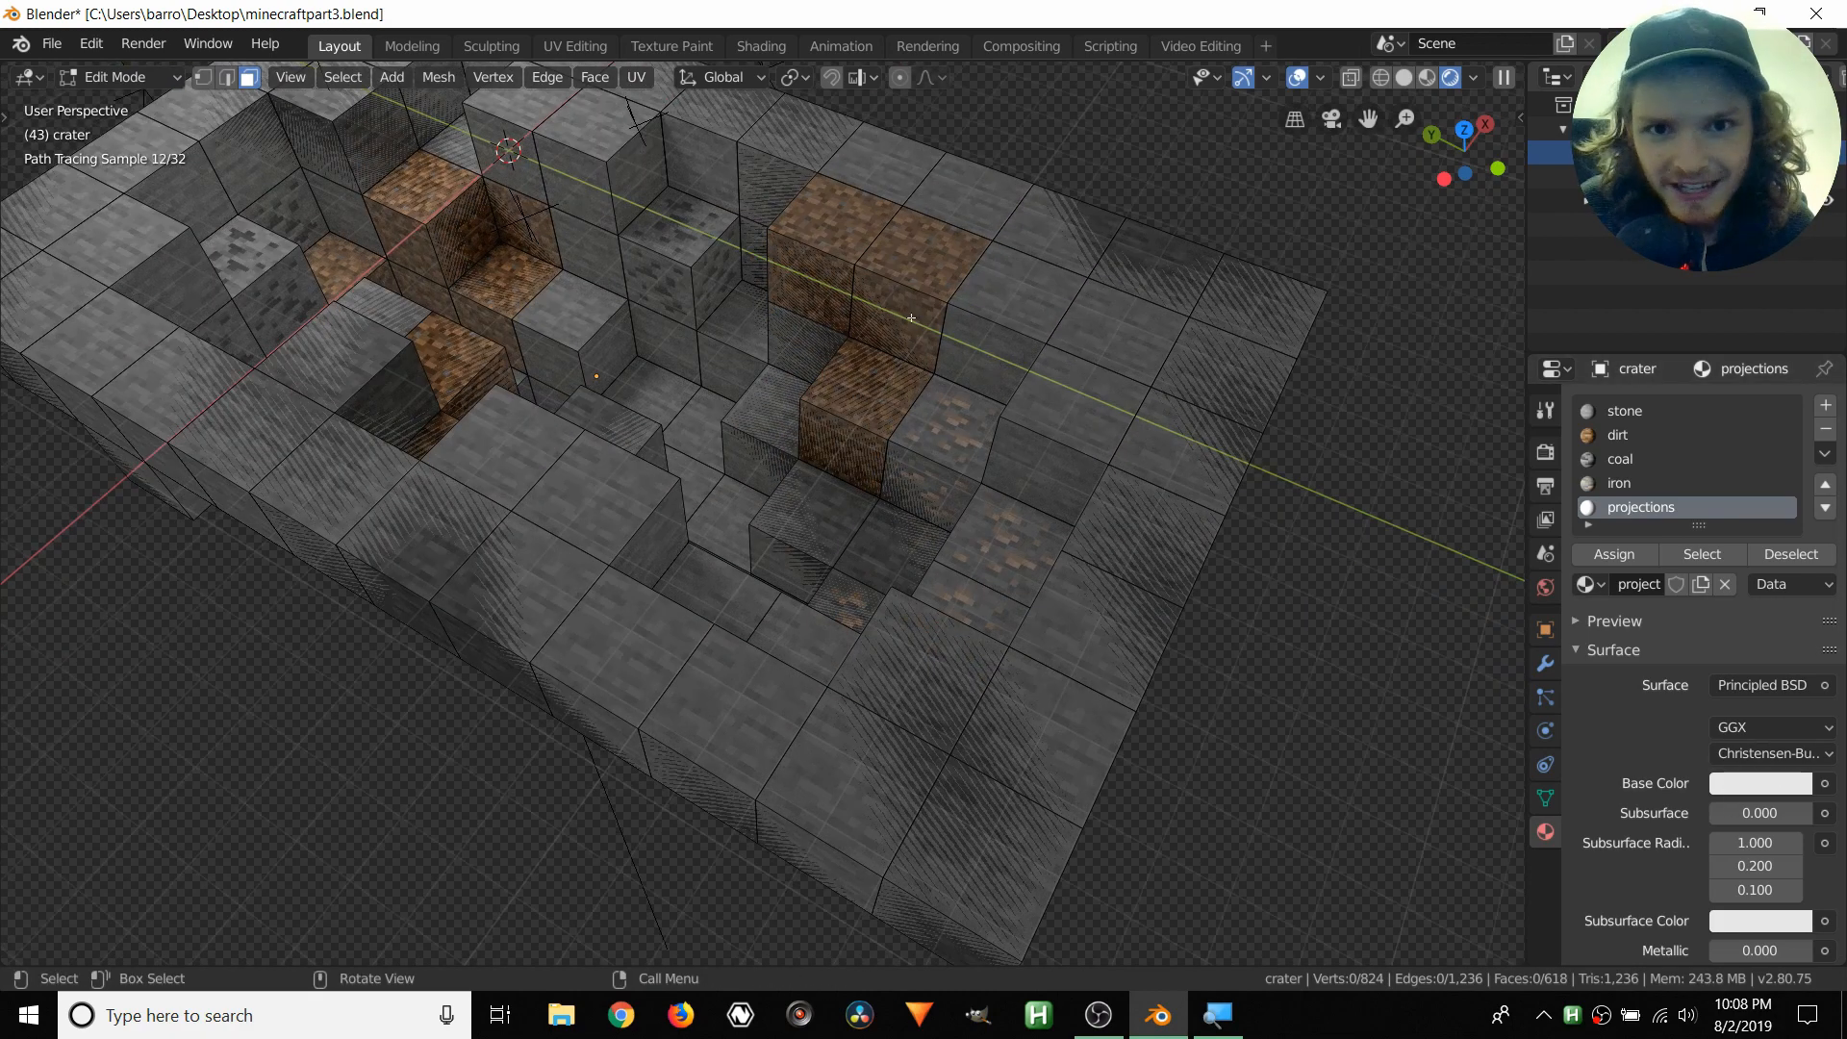
scroll(1010, 380, "down", 2)
middle_click_drag(993, 586, 952, 526)
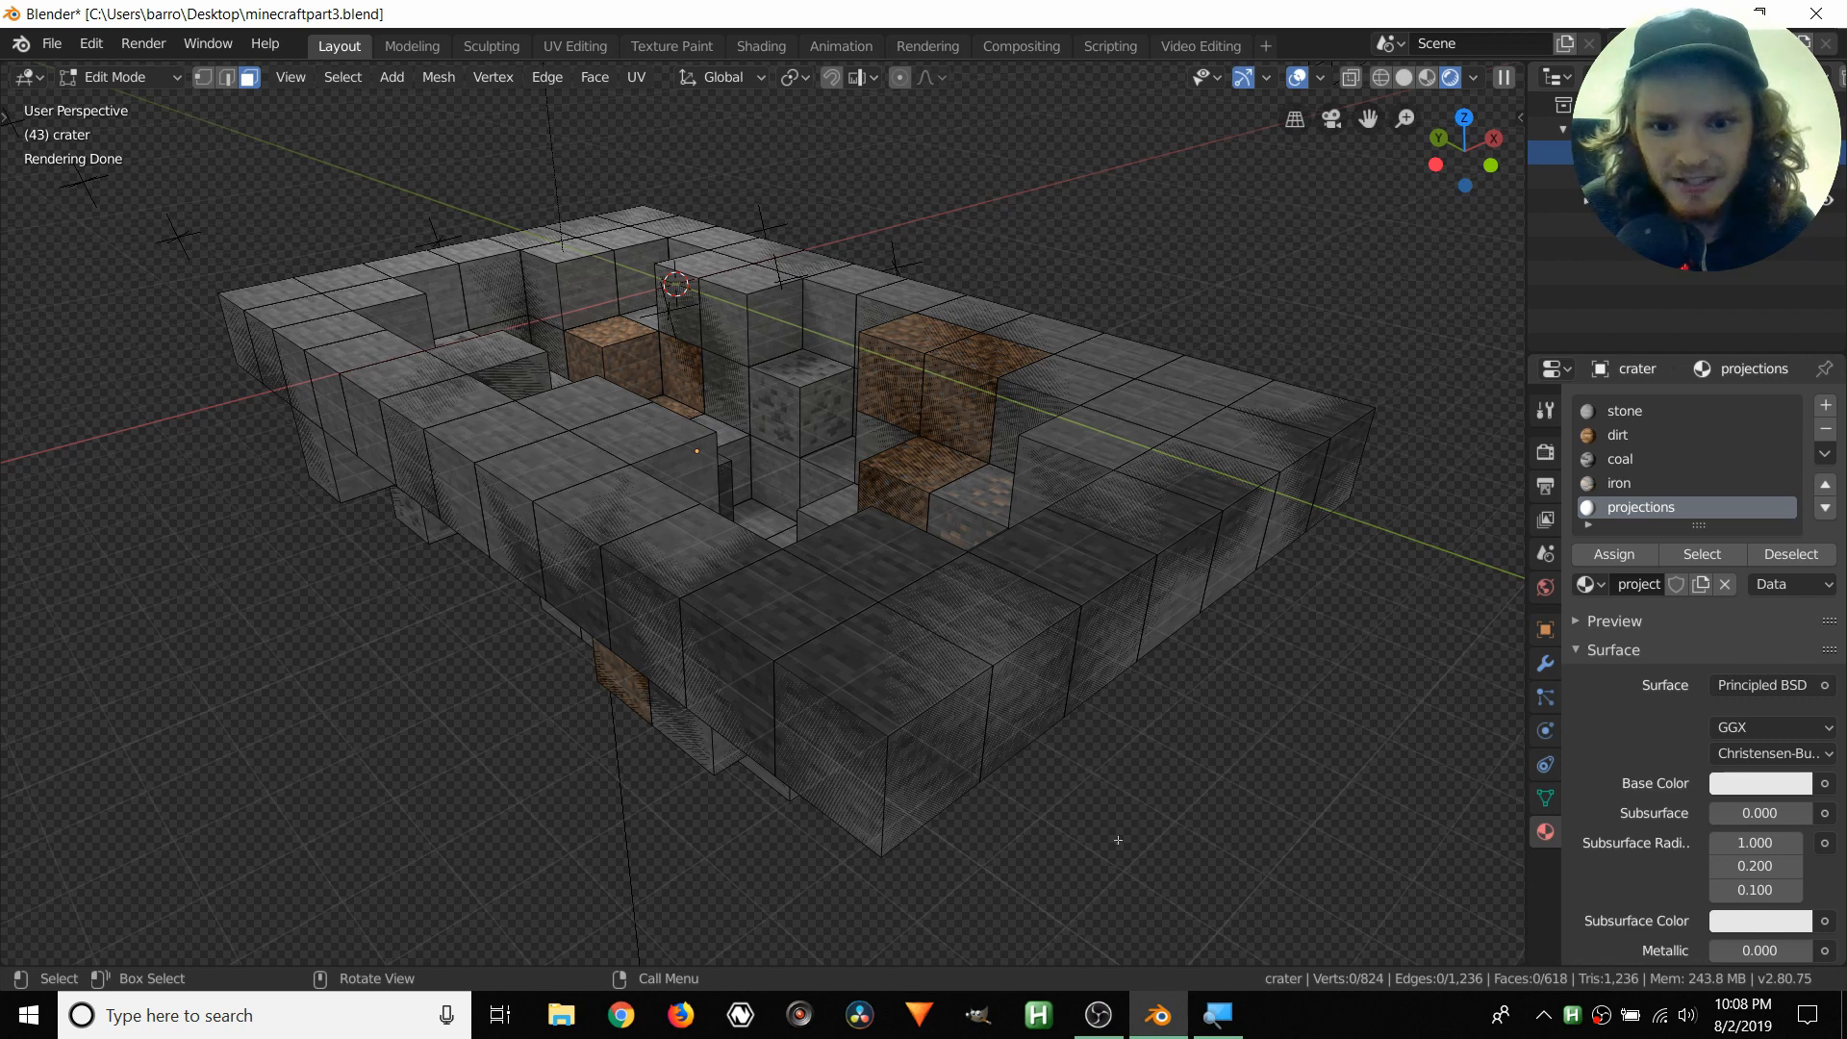
left_click(872, 671)
left_click(968, 616, "shift")
left_click(1034, 713, "shift")
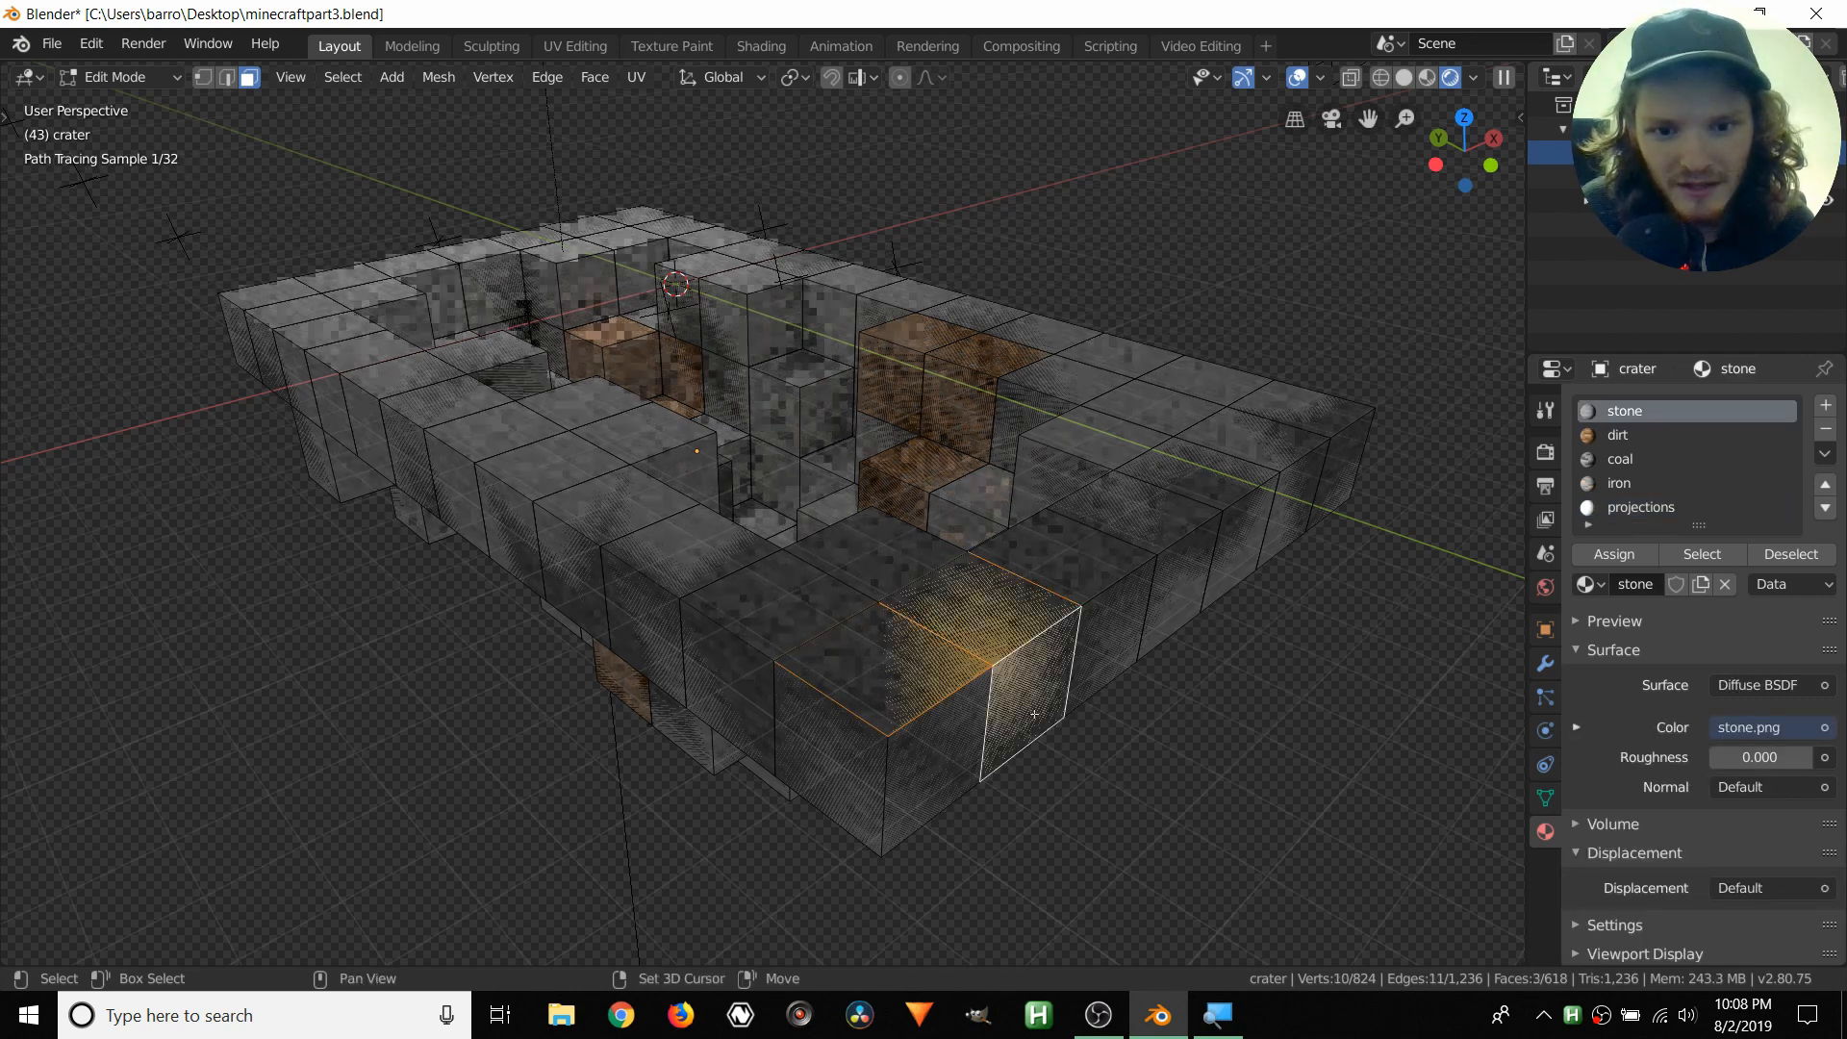
left_click(932, 760, "shift")
left_click(1333, 118)
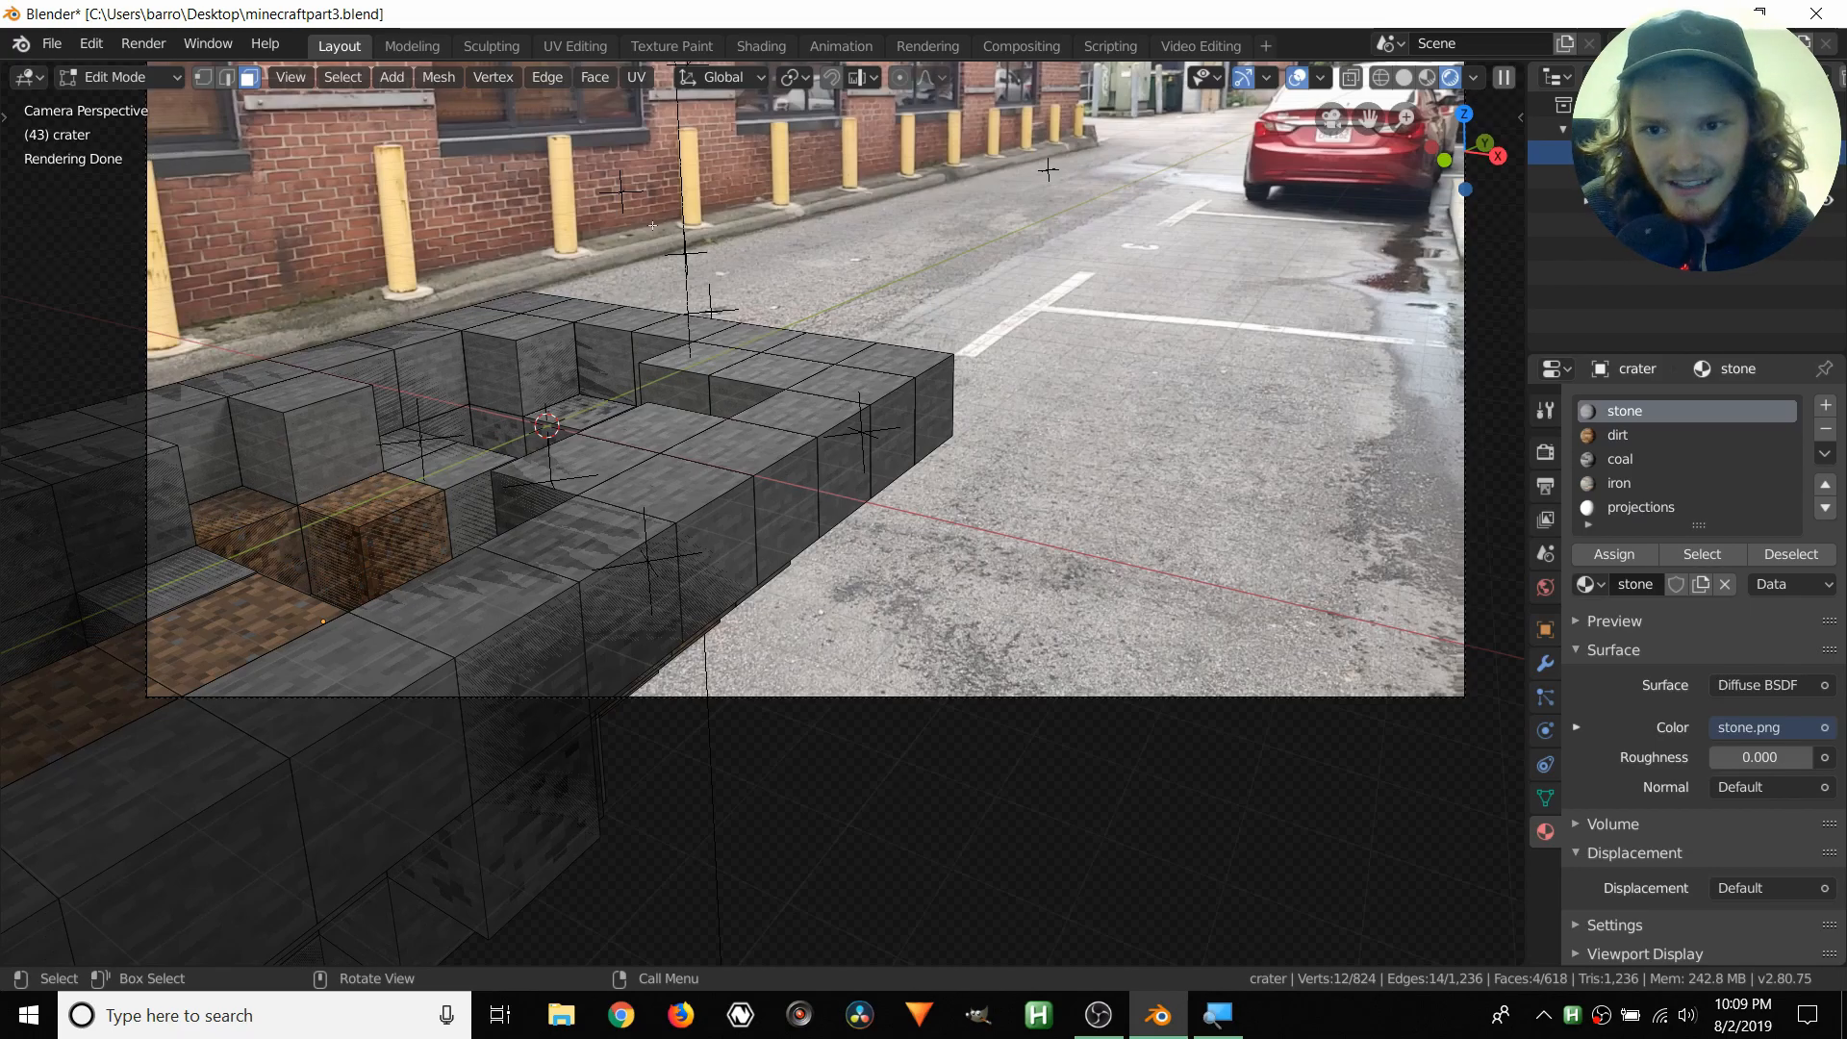
middle_click_drag(458, 273, 970, 296)
left_click(310, 464)
left_click(243, 460, "shift")
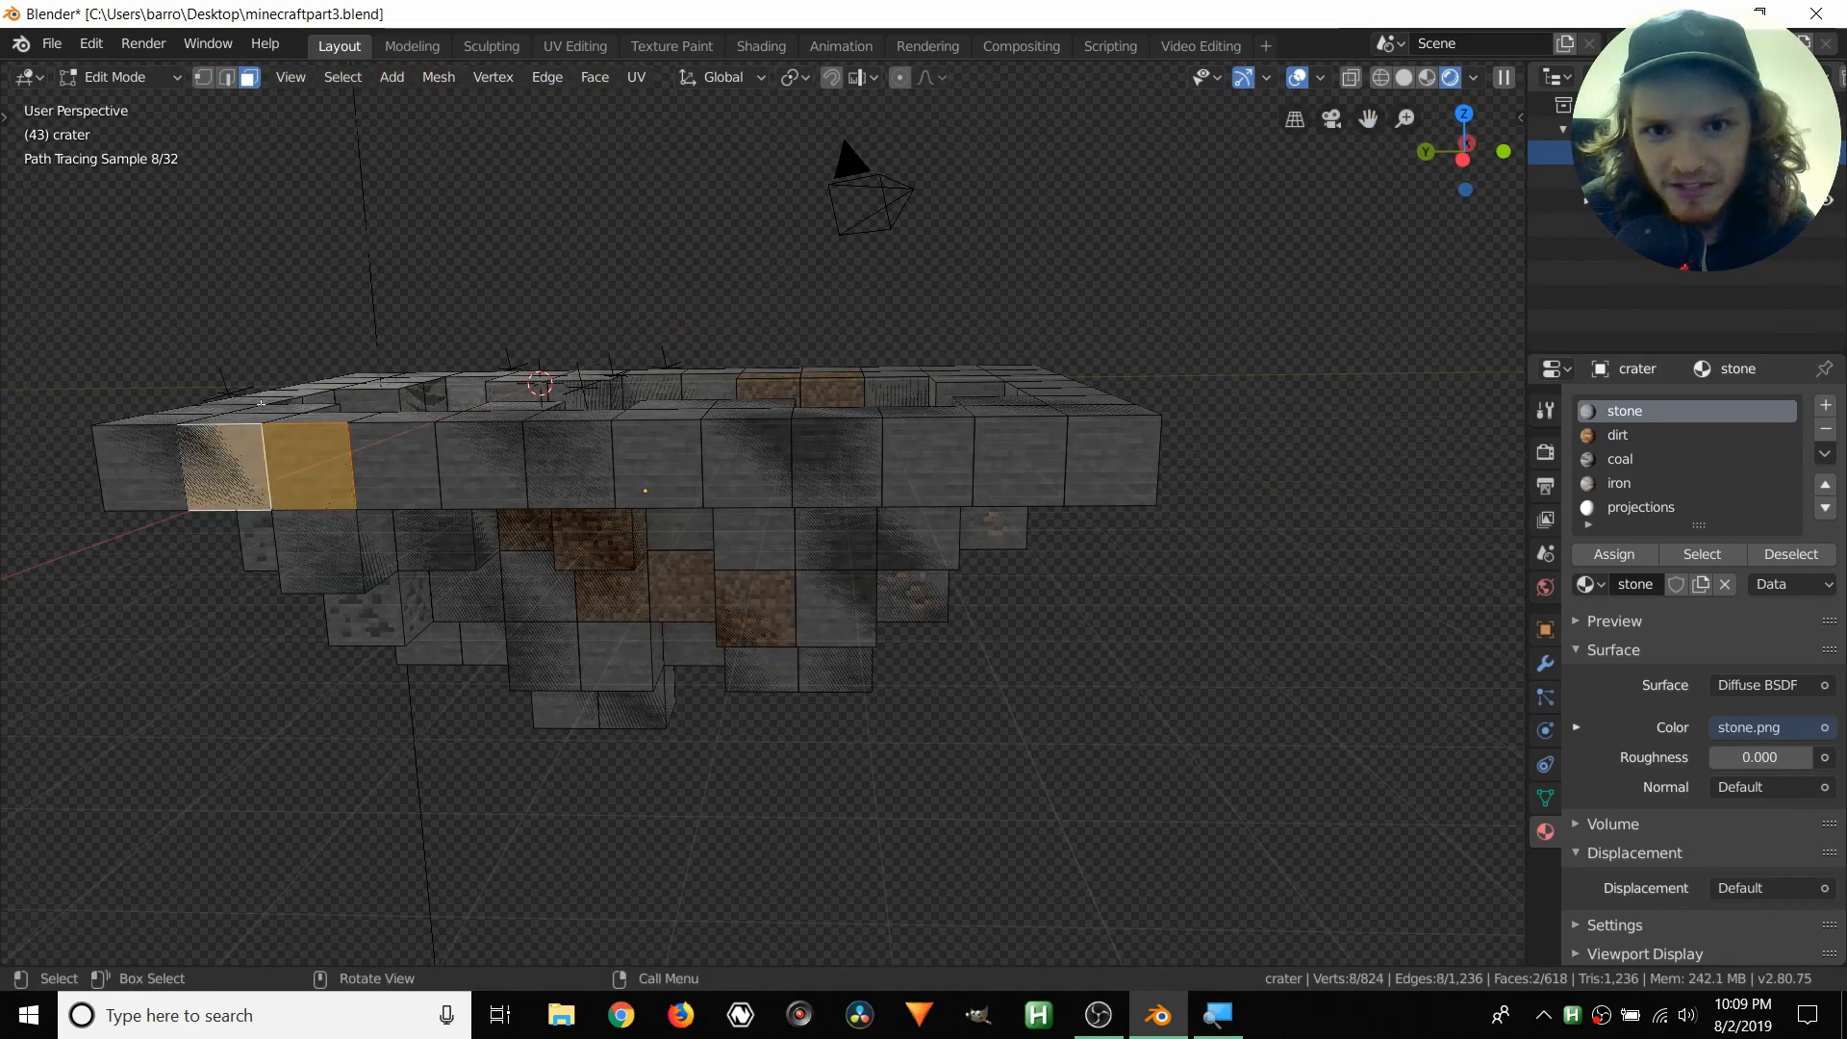
key("KP_0")
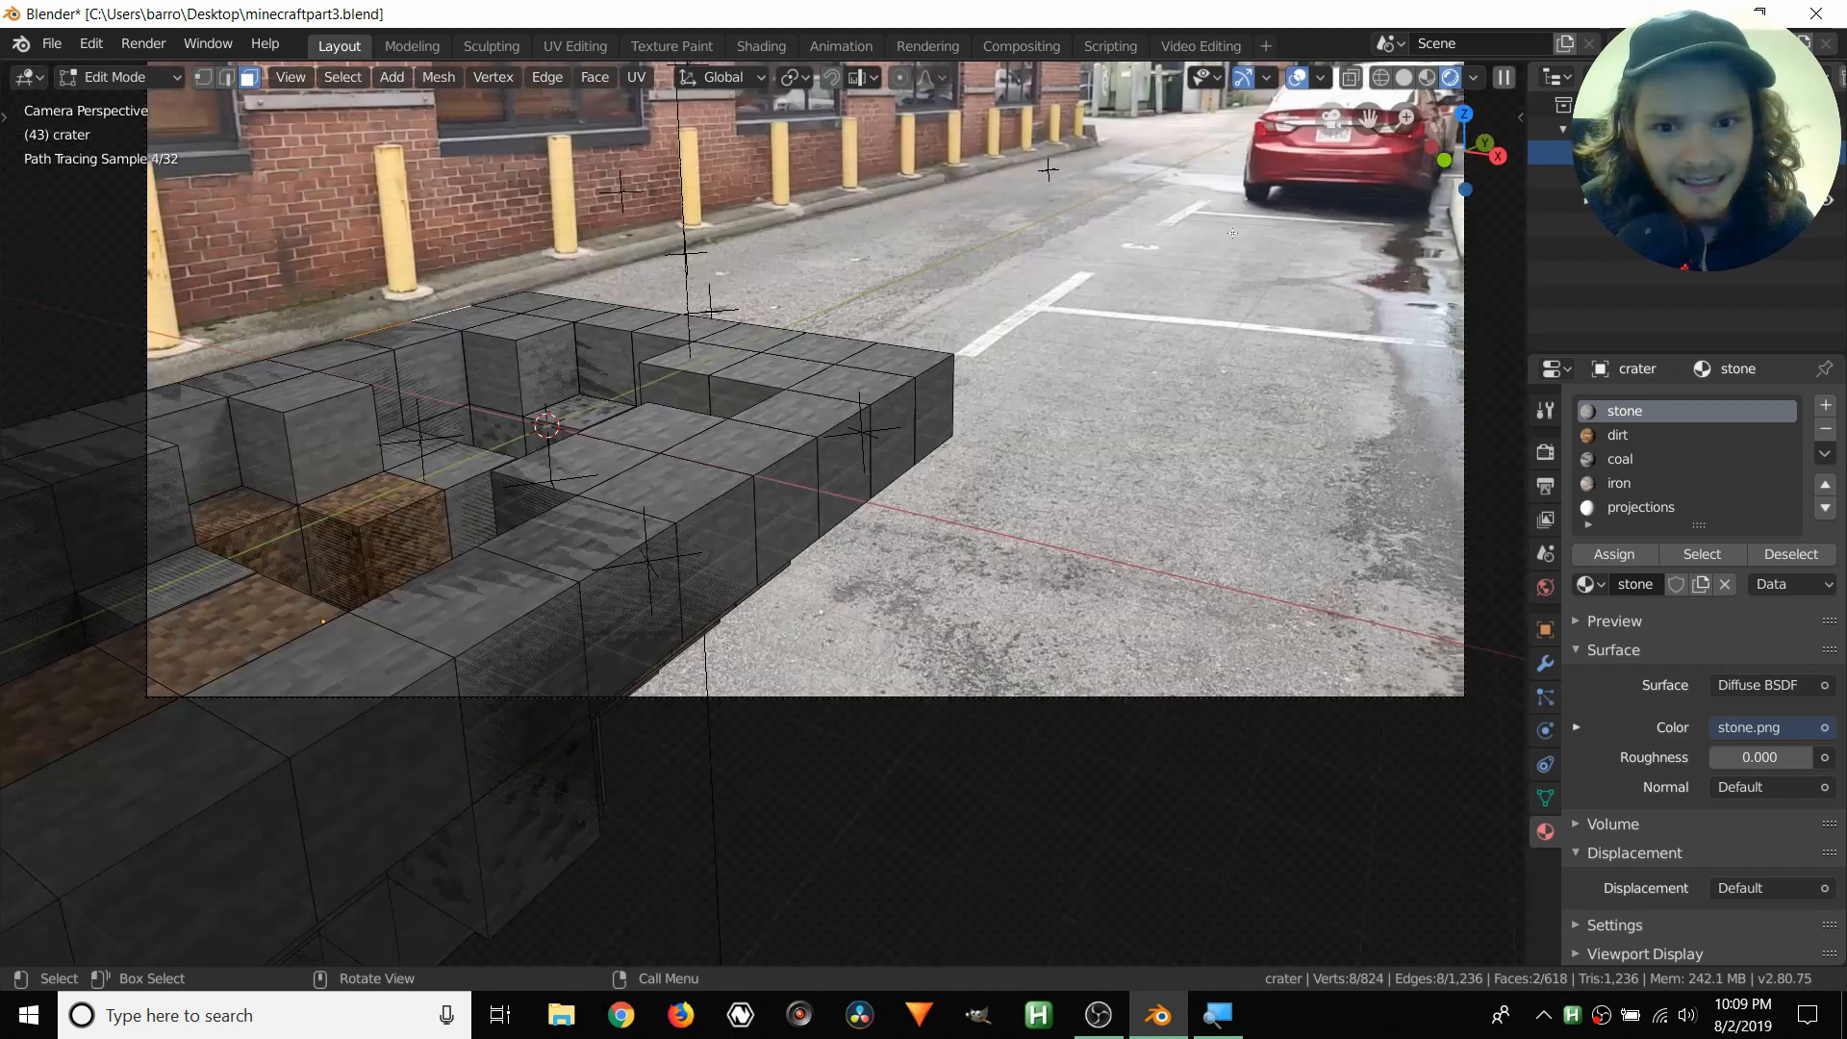
left_click(935, 411)
left_click(897, 440, "shift")
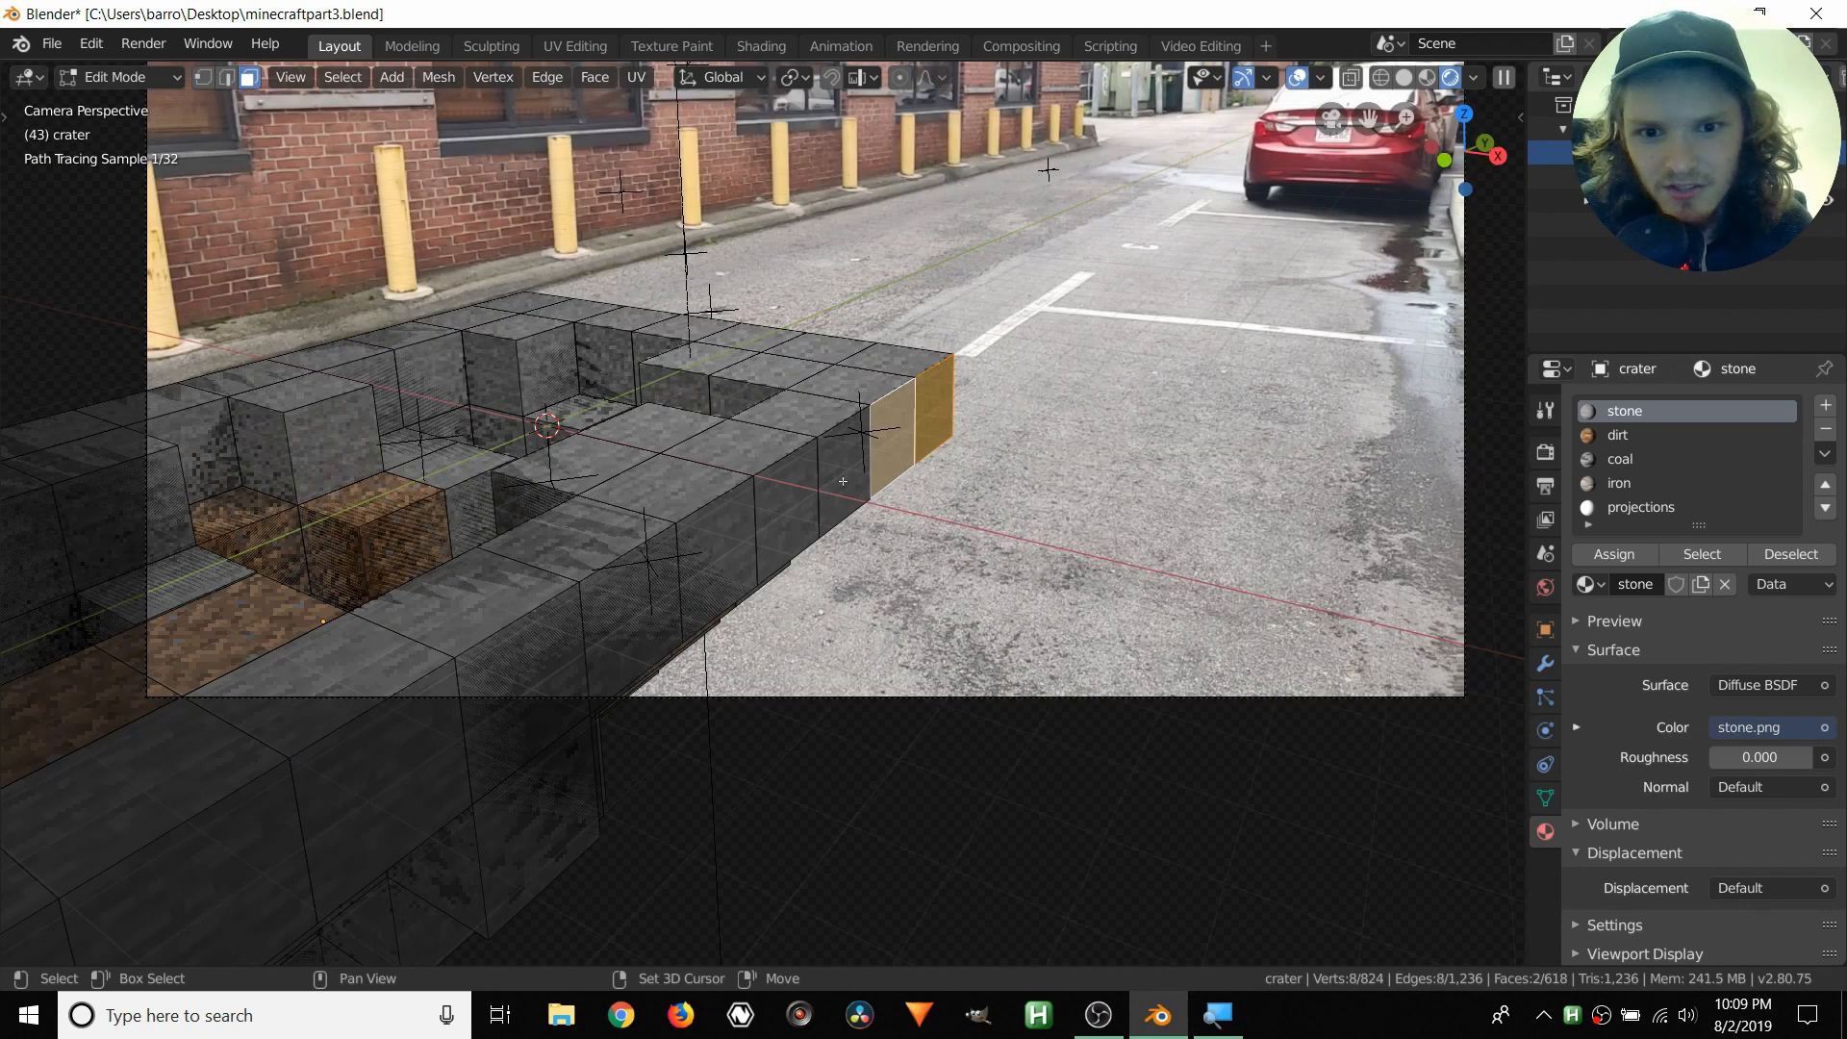
left_click(849, 470, "shift")
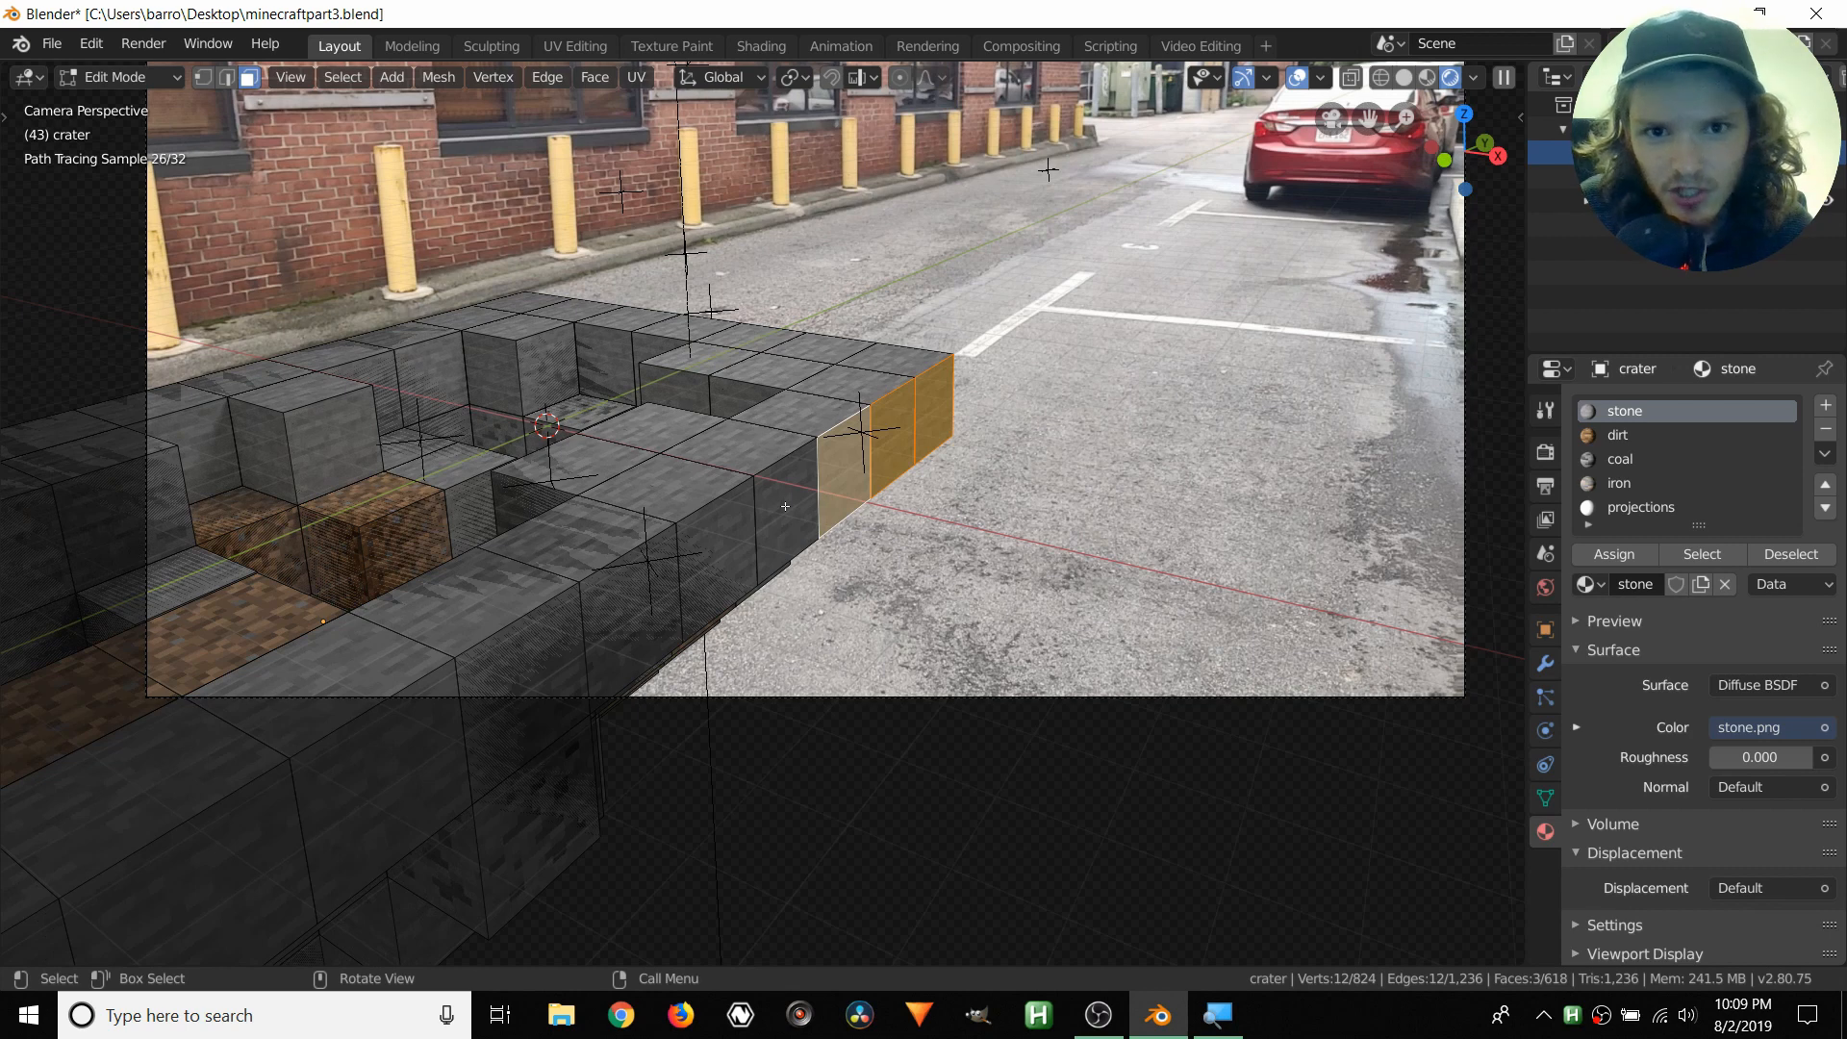
left_click(720, 559, "ctrl")
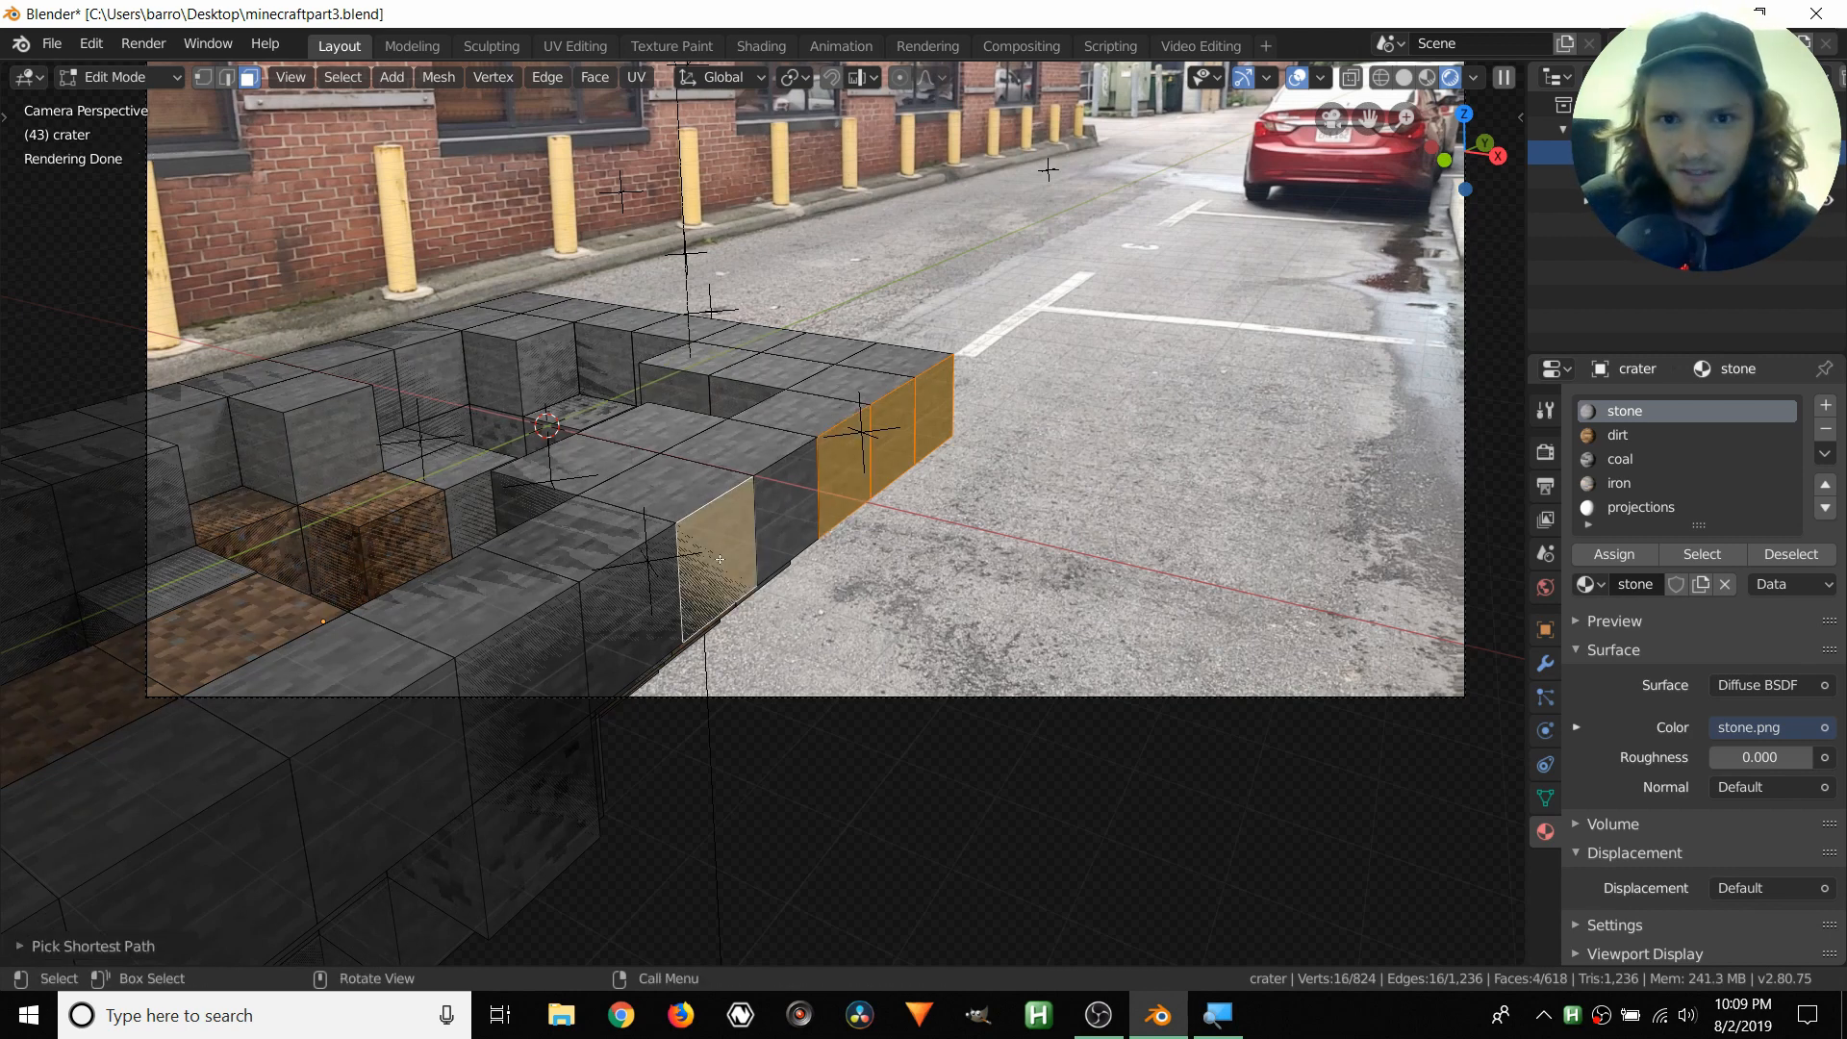
left_click(1194, 462)
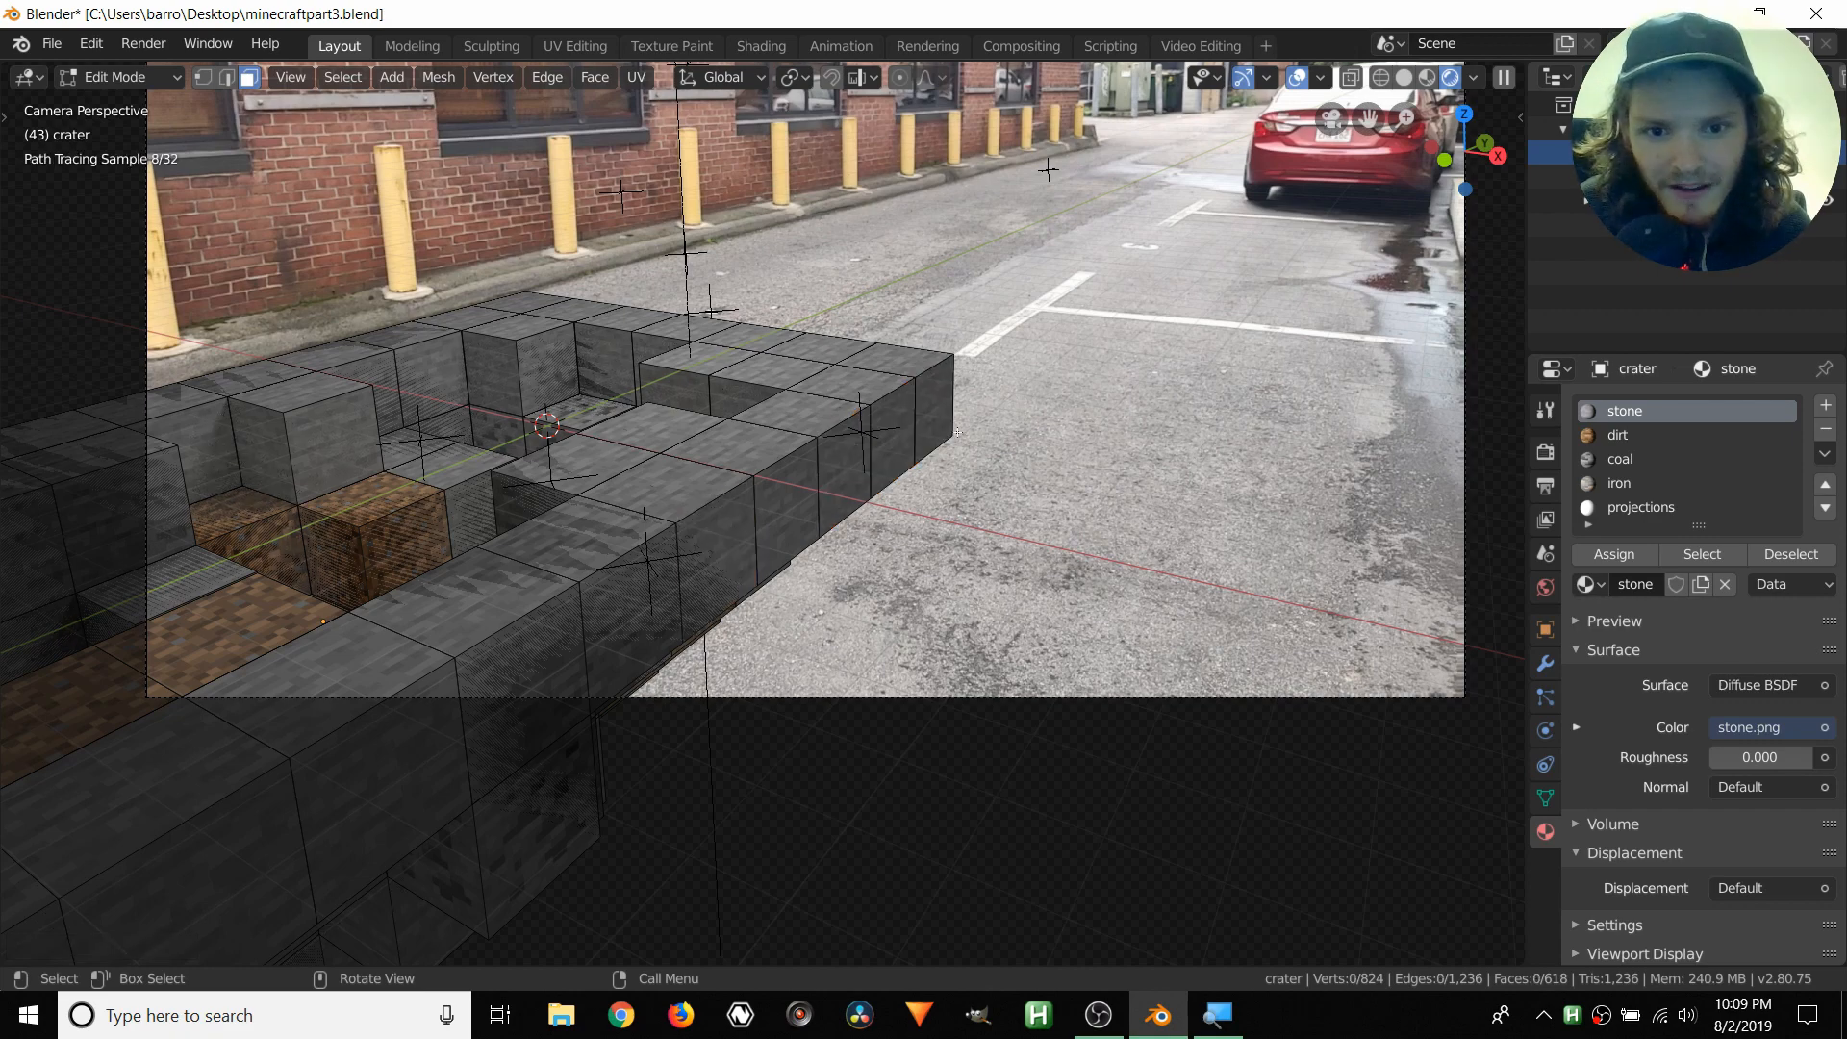
- Select the six outer side faces along the crater's top tier that face the open pavement in the camera view
left_click(935, 414)
left_click(893, 438, "shift")
left_click(824, 487, "shift")
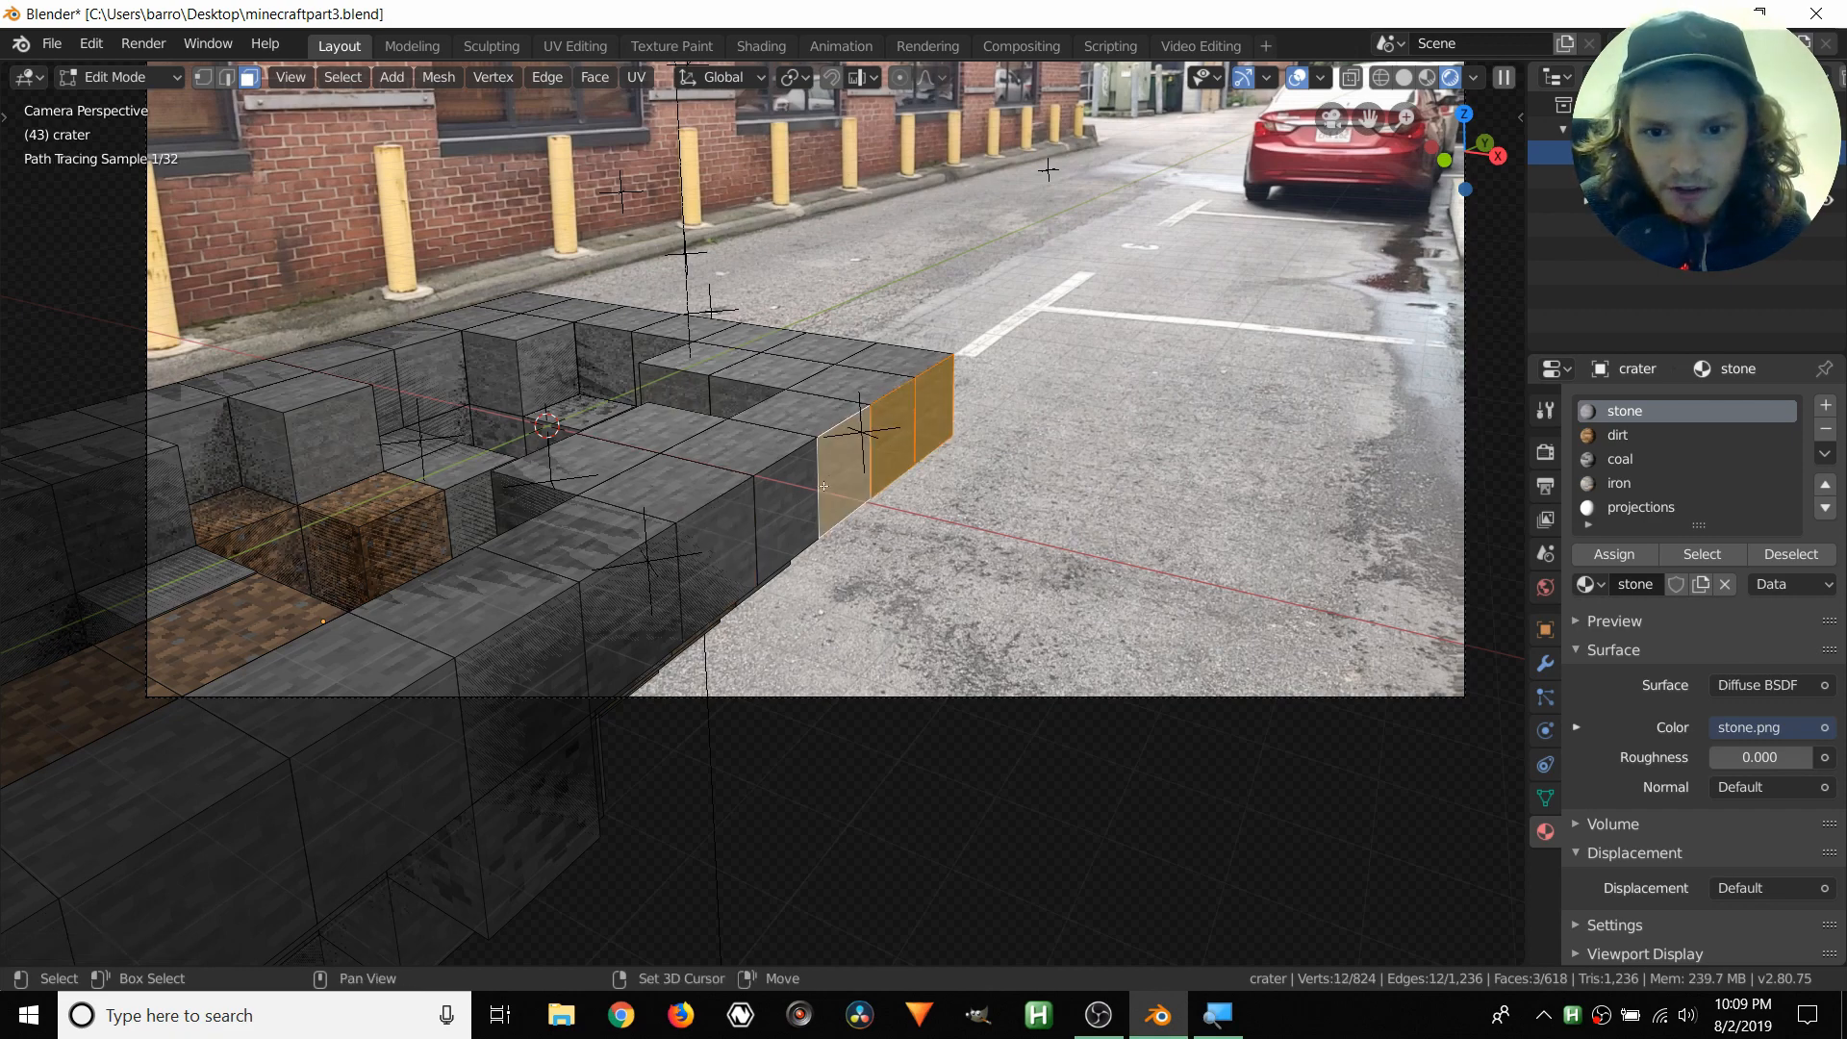
left_click(786, 505, "shift")
left_click(717, 547, "shift")
left_click(647, 603, "shift")
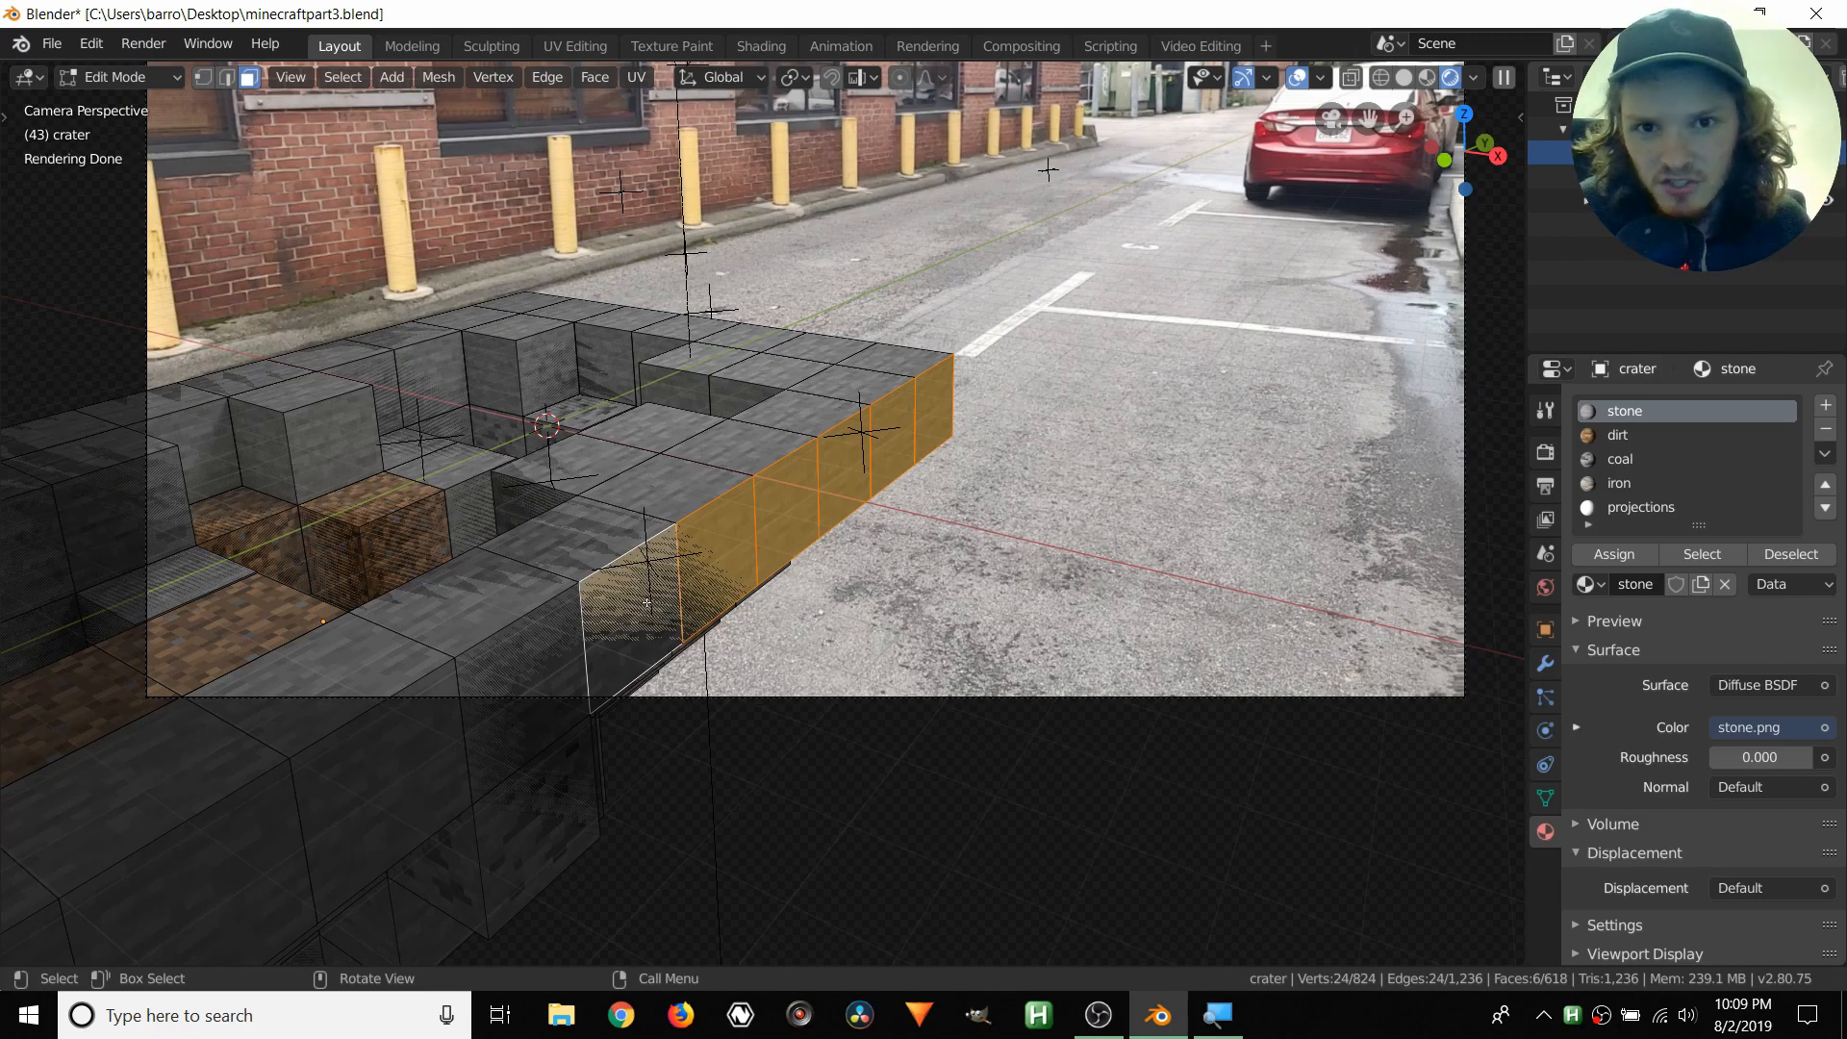
- Extend the selection with further outer side faces and the flat top faces along the crater's rim
middle_click_drag(697, 563, 779, 481)
left_click(503, 710, "shift")
middle_click_drag(673, 433, 789, 596)
left_click(1113, 309, "shift")
middle_click_drag(962, 433, 818, 539)
left_click(1245, 412, "shift")
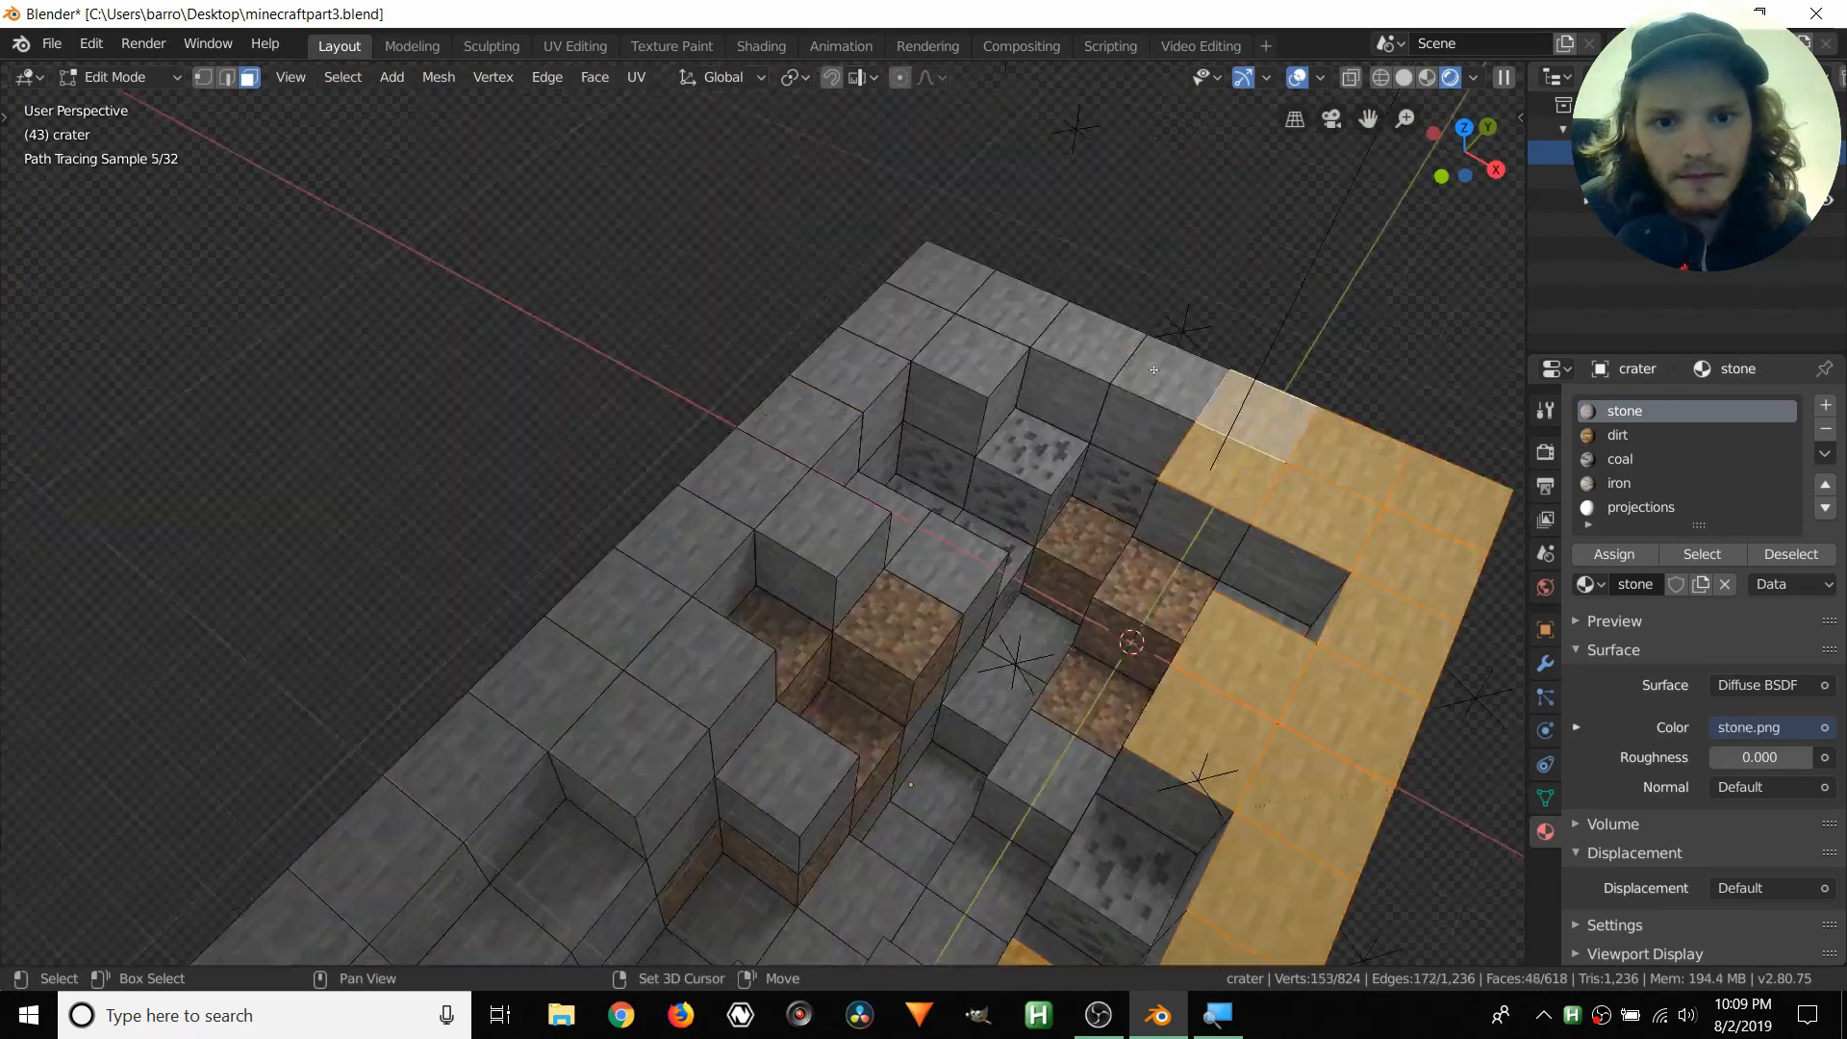
- Add the remaining top rim faces and the camera-facing outer wall faces of the lower tiers to the selection
middle_click_drag(866, 481, 732, 501)
left_click(647, 488, "shift")
middle_click_drag(587, 557, 731, 337)
left_click(884, 507, "shift")
middle_click_drag(931, 491, 732, 481)
left_click(349, 479, "shift")
middle_click_drag(770, 577, 924, 462)
left_click(899, 758, "shift")
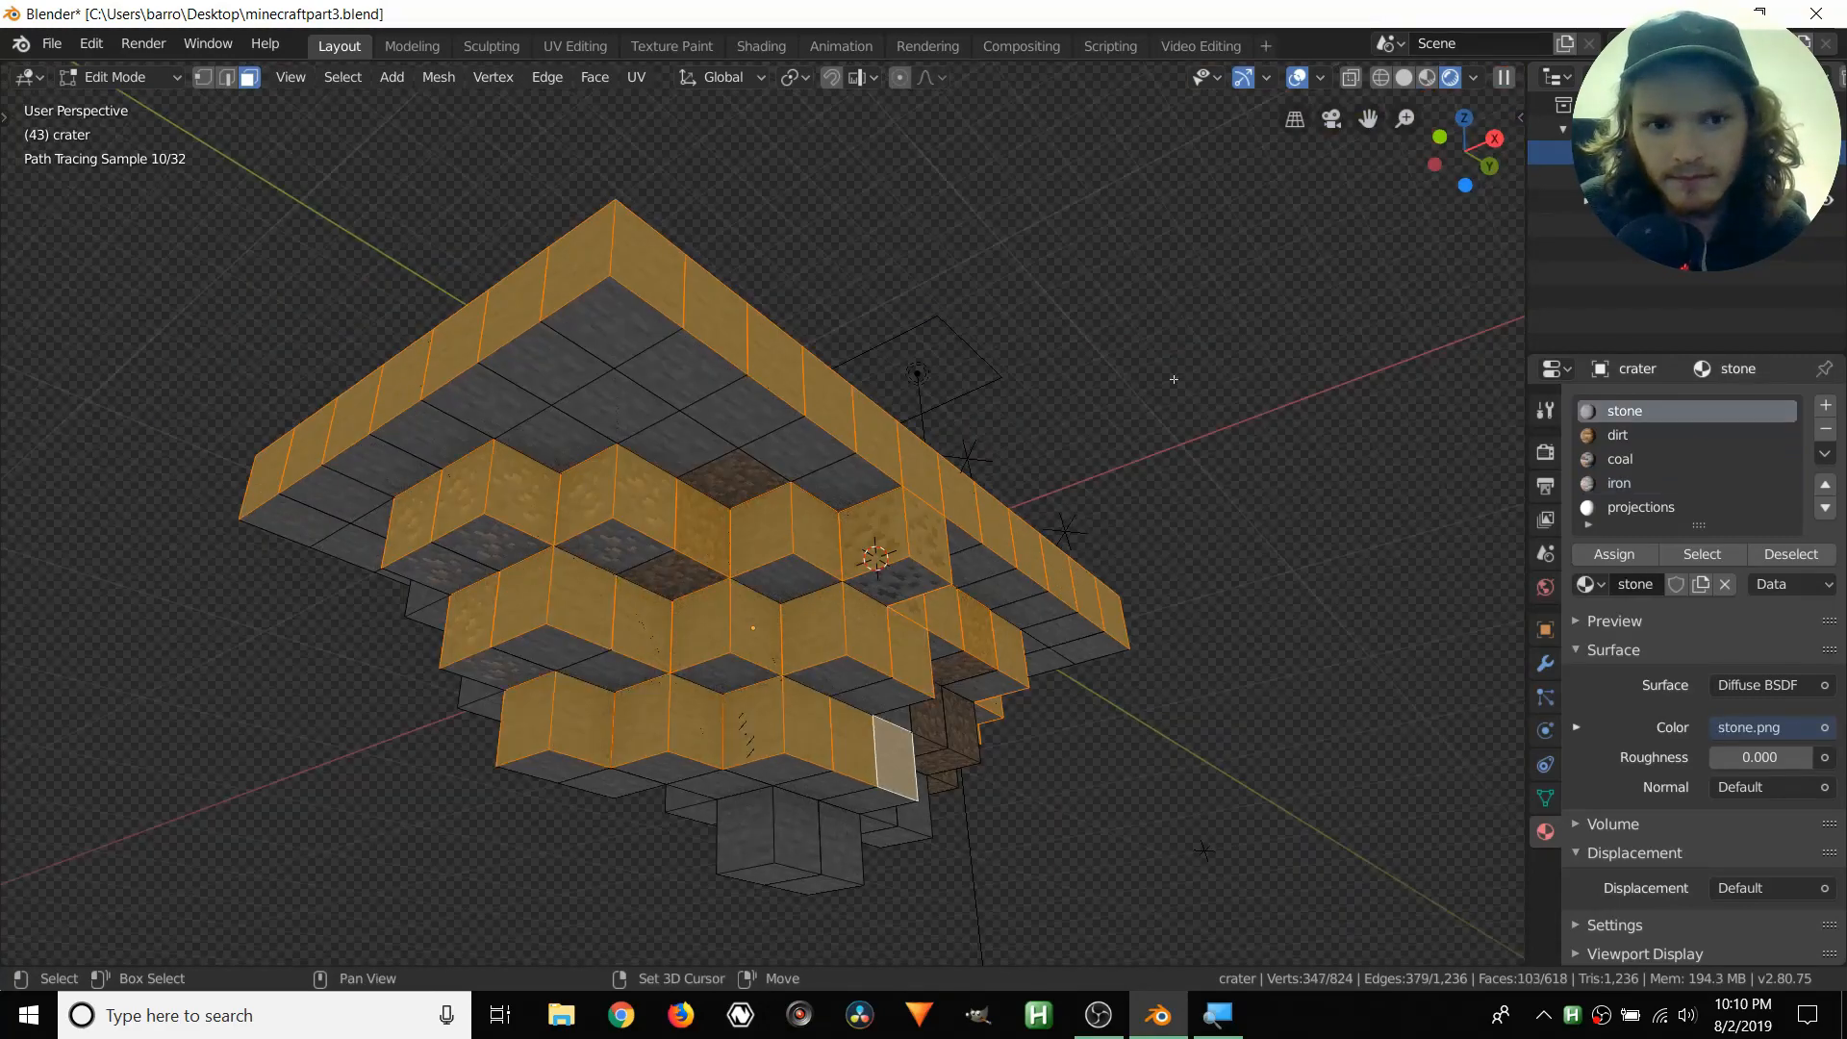
middle_click_drag(1171, 379, 962, 501)
left_click(1230, 658, "shift")
left_click(1149, 679, "shift")
- Play the shot through the camera view to check which crater faces need the projected footage
left_click(1332, 119)
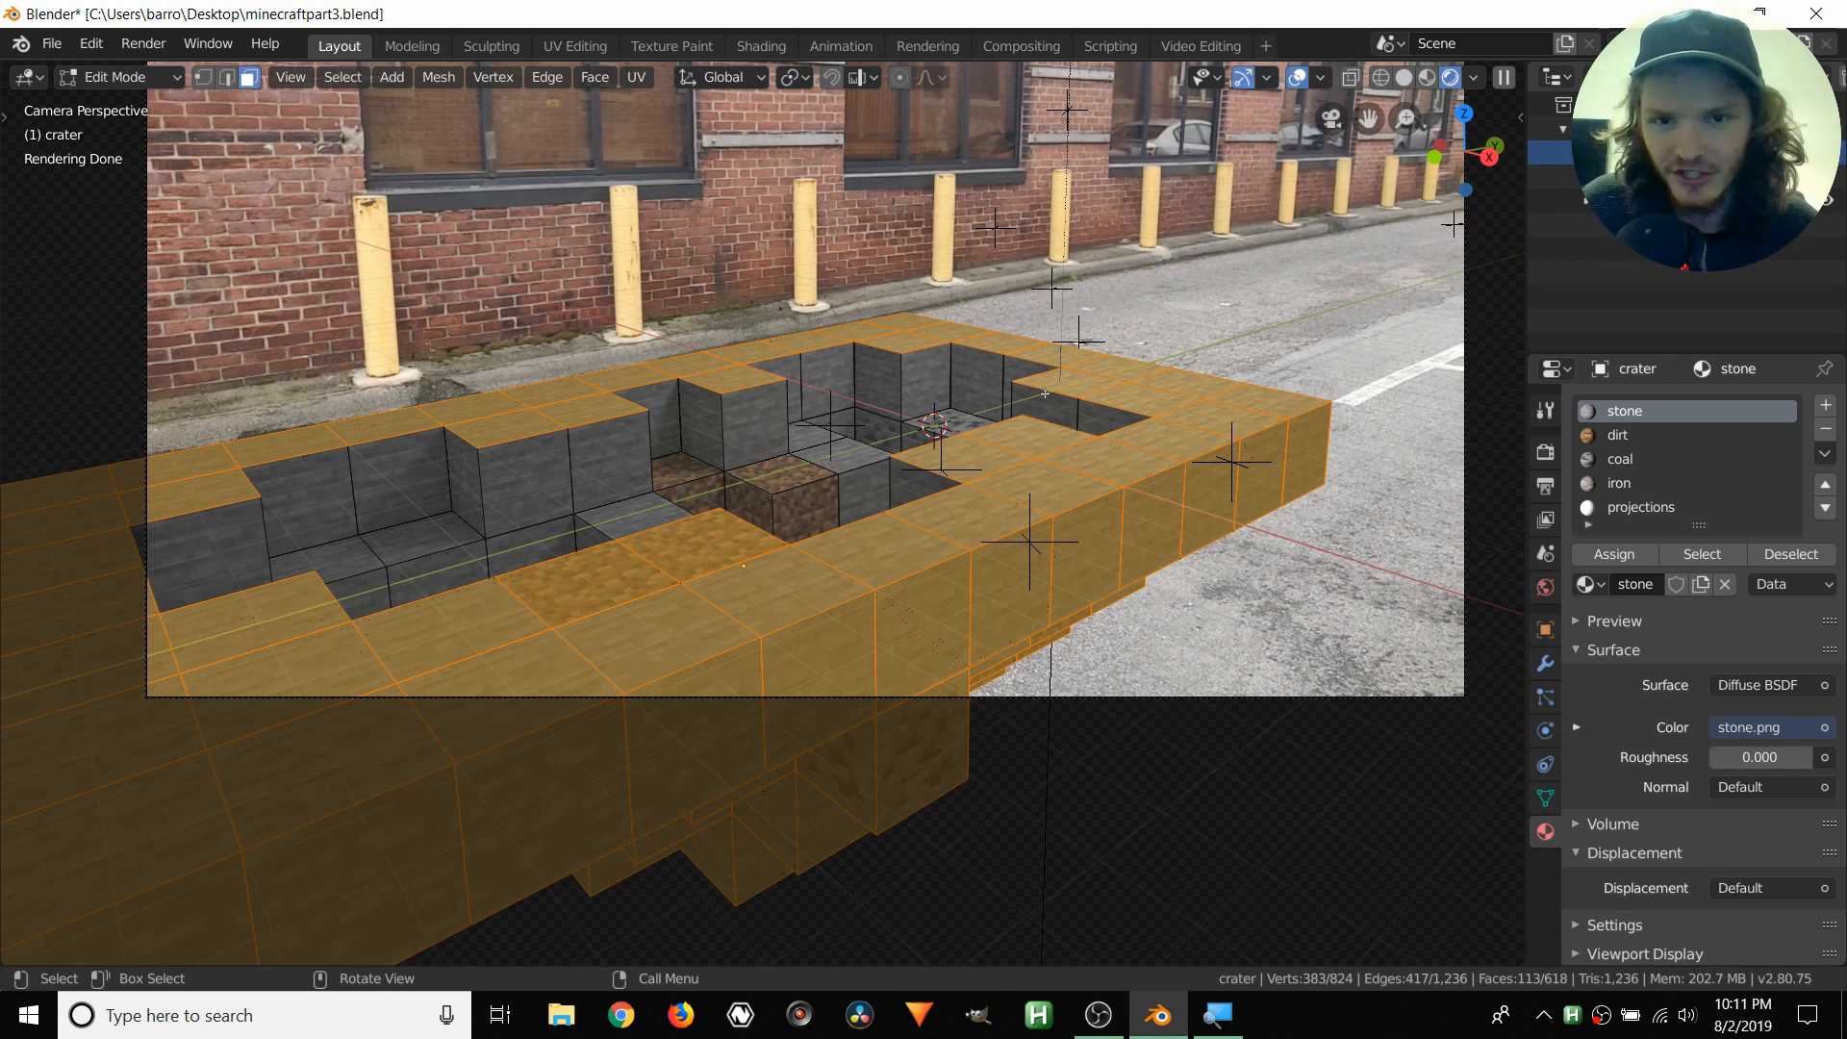
key("space")
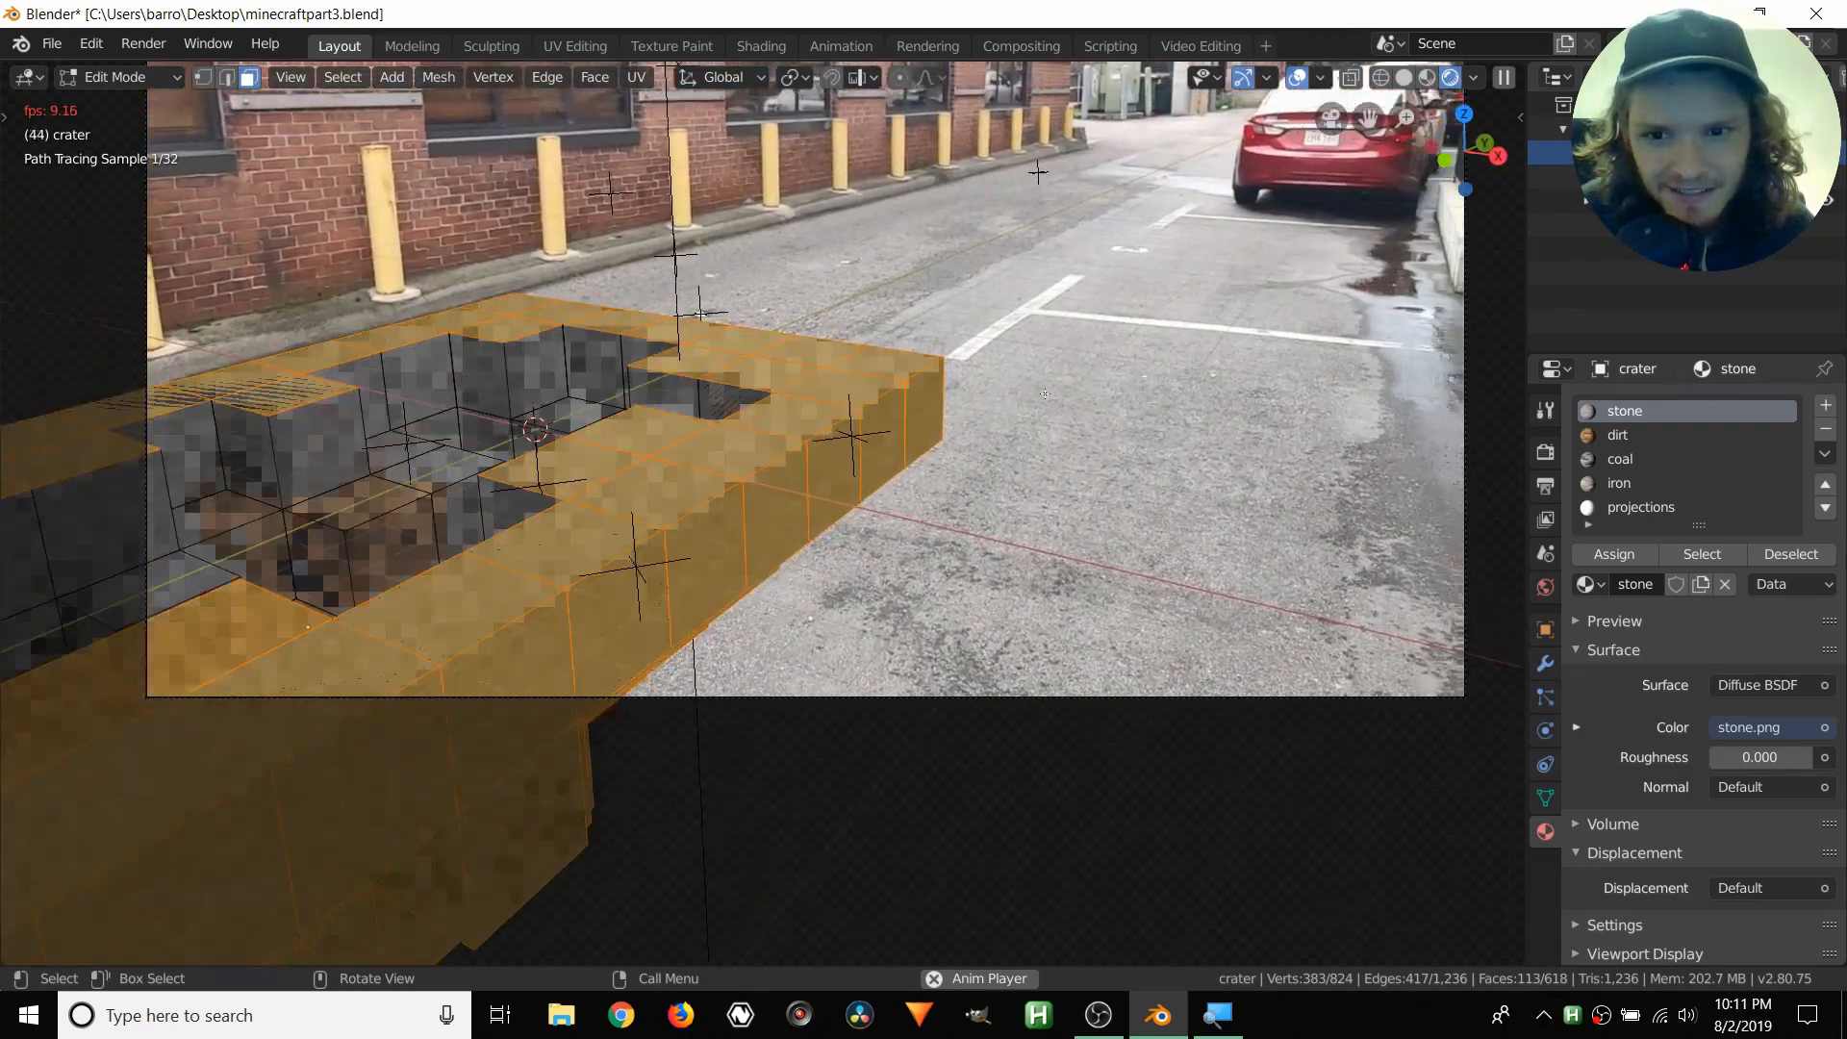
key("space")
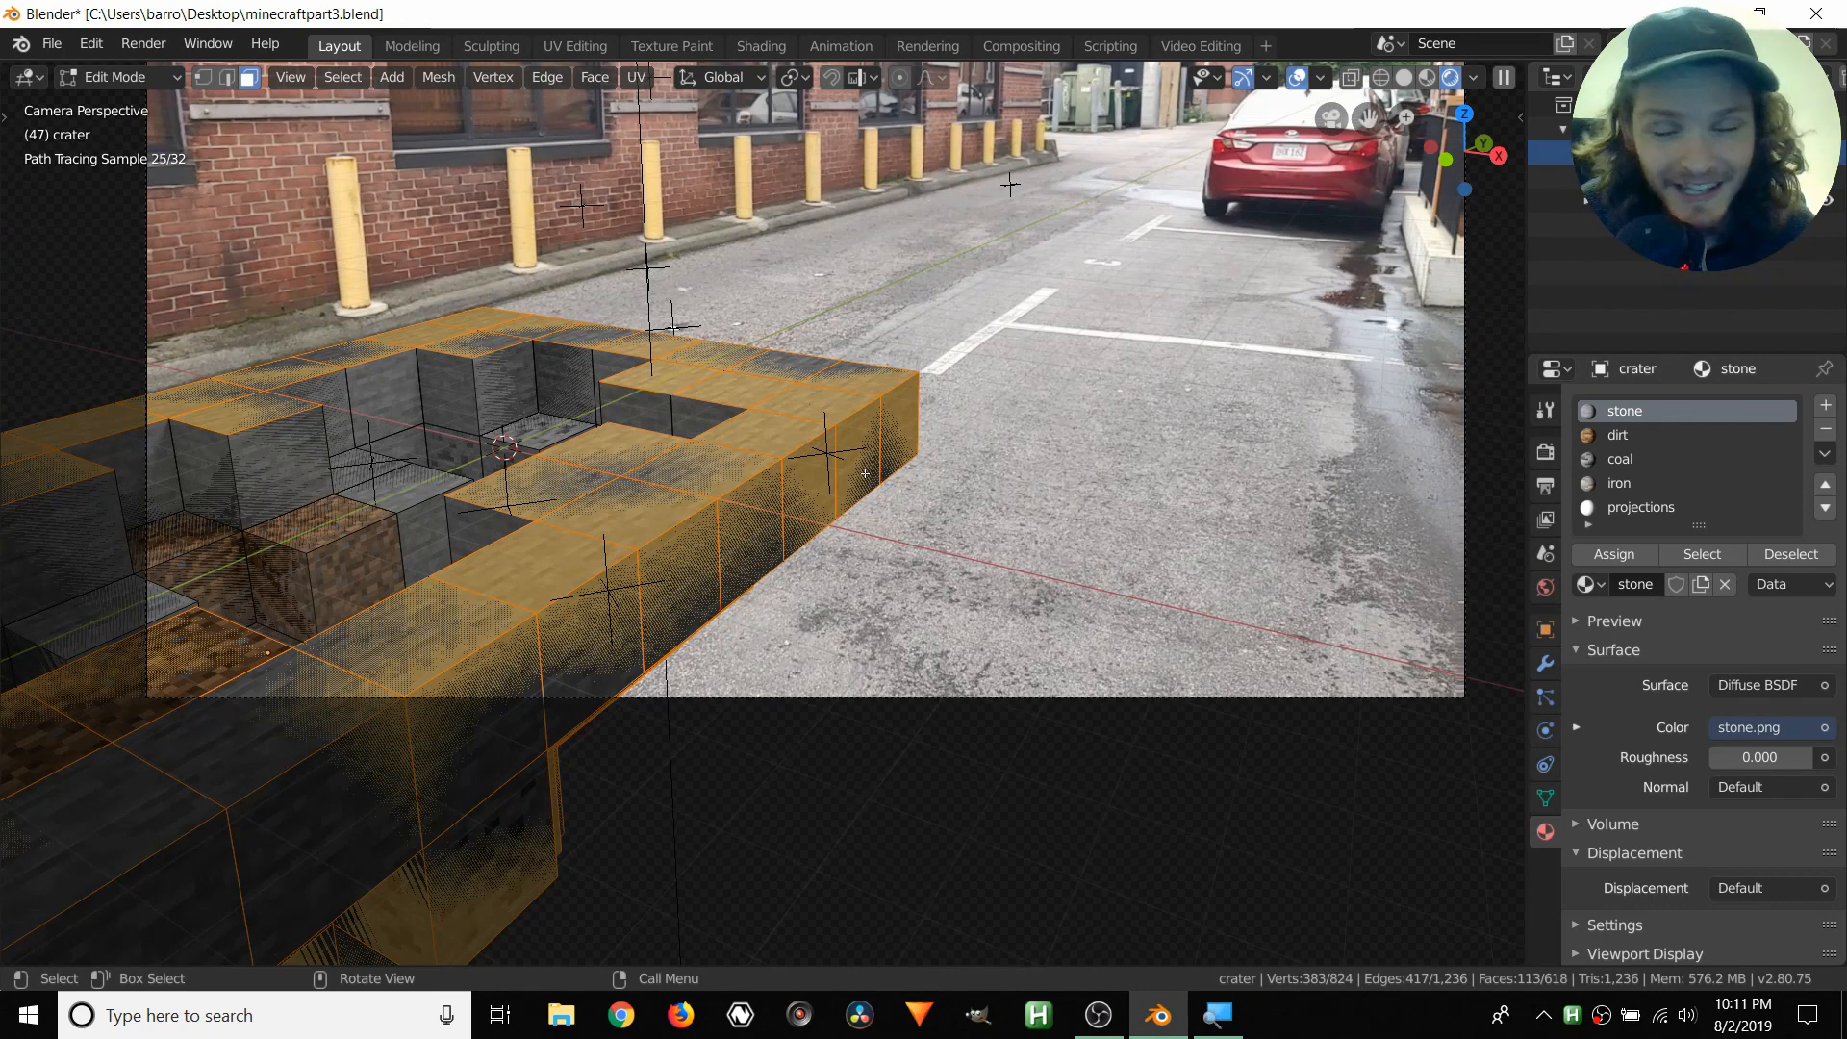
- Switch the render engine to Eevee and replay the shot to check the selected faces
left_click(1548, 452)
left_click(1708, 404)
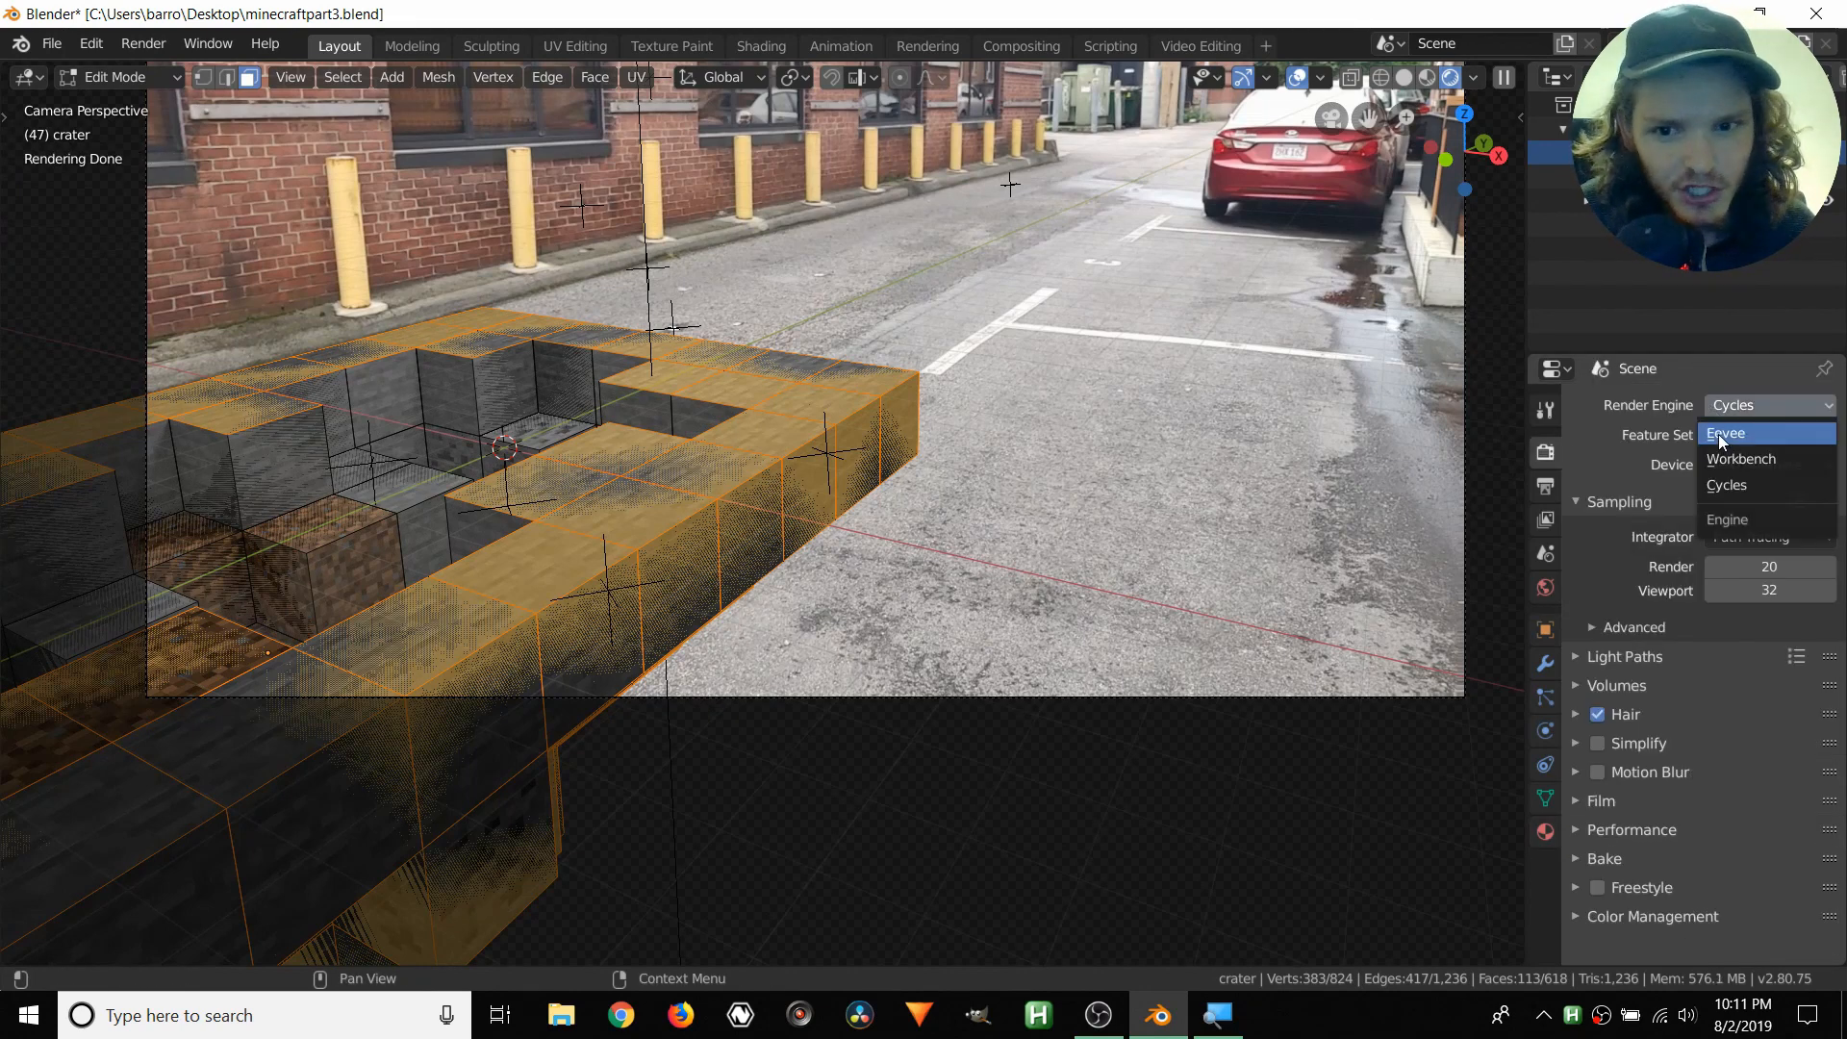
left_click(1718, 435)
key("space")
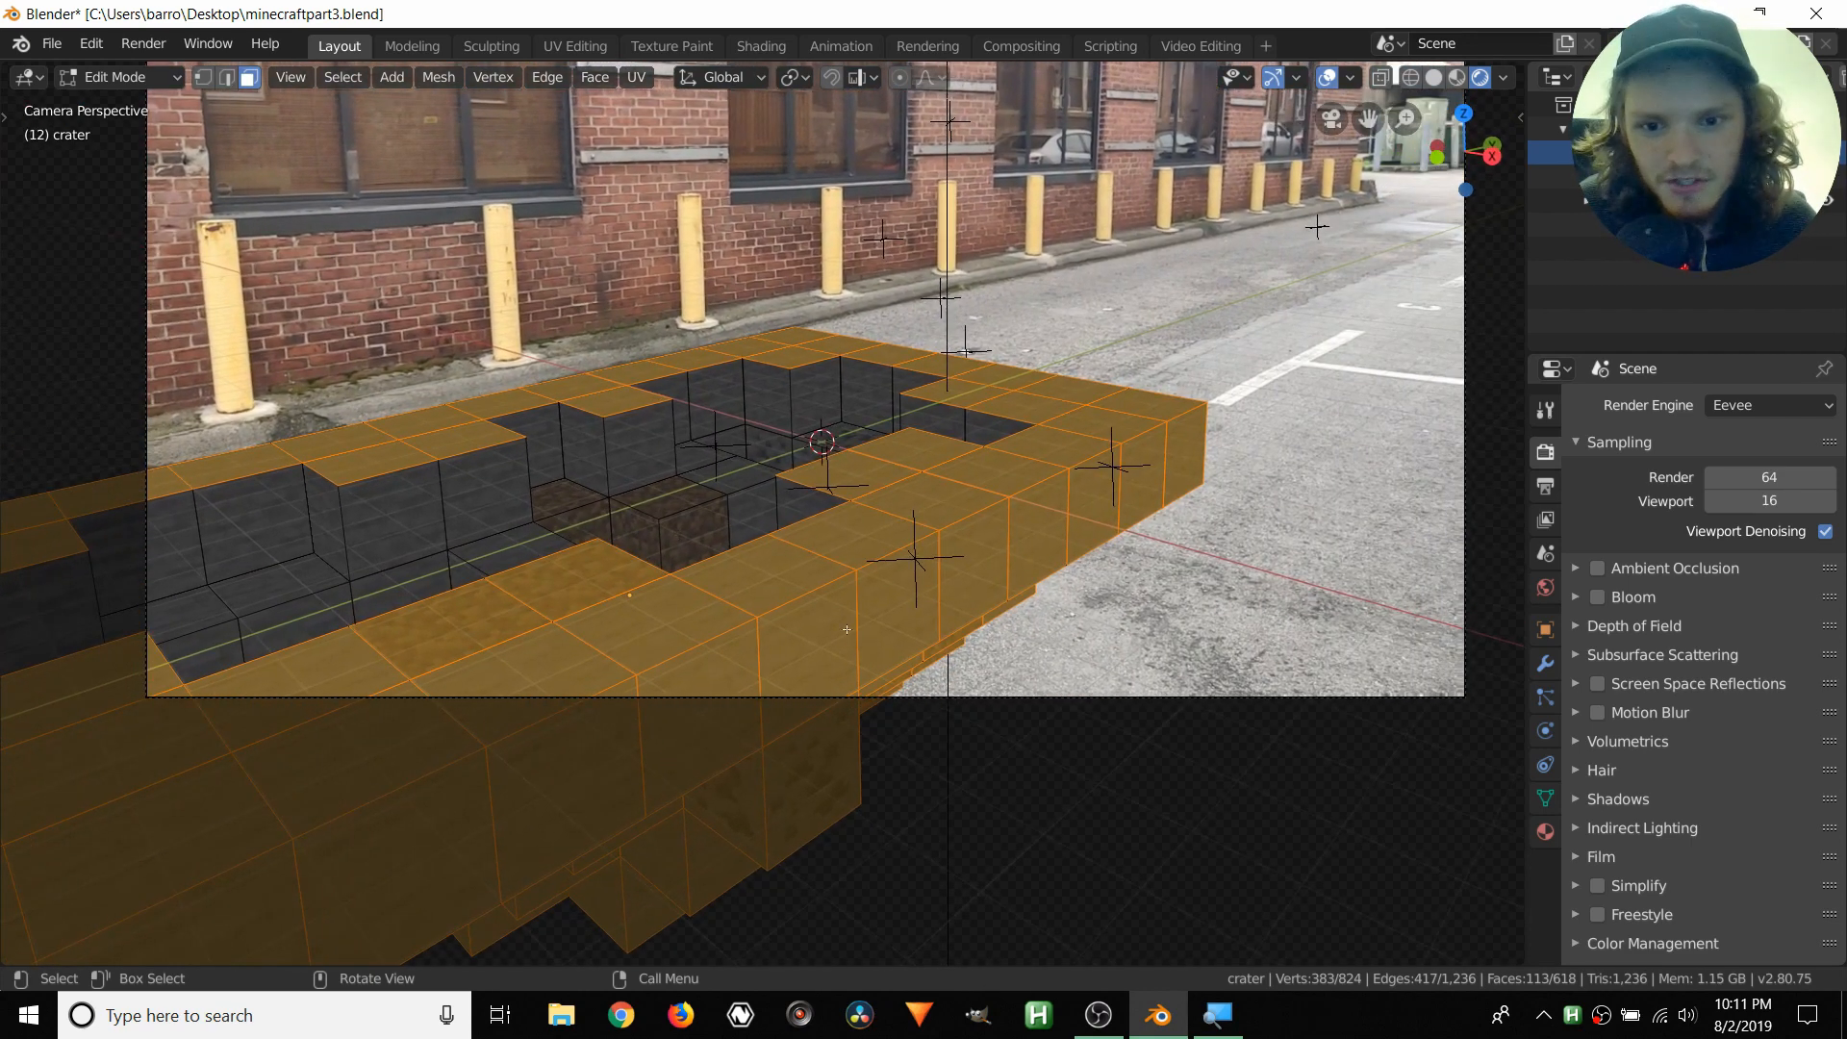
- Assign the projections material to the selected rim and outer faces, clear the selection and return to Object Mode
middle_click_drag(847, 629, 477, 569)
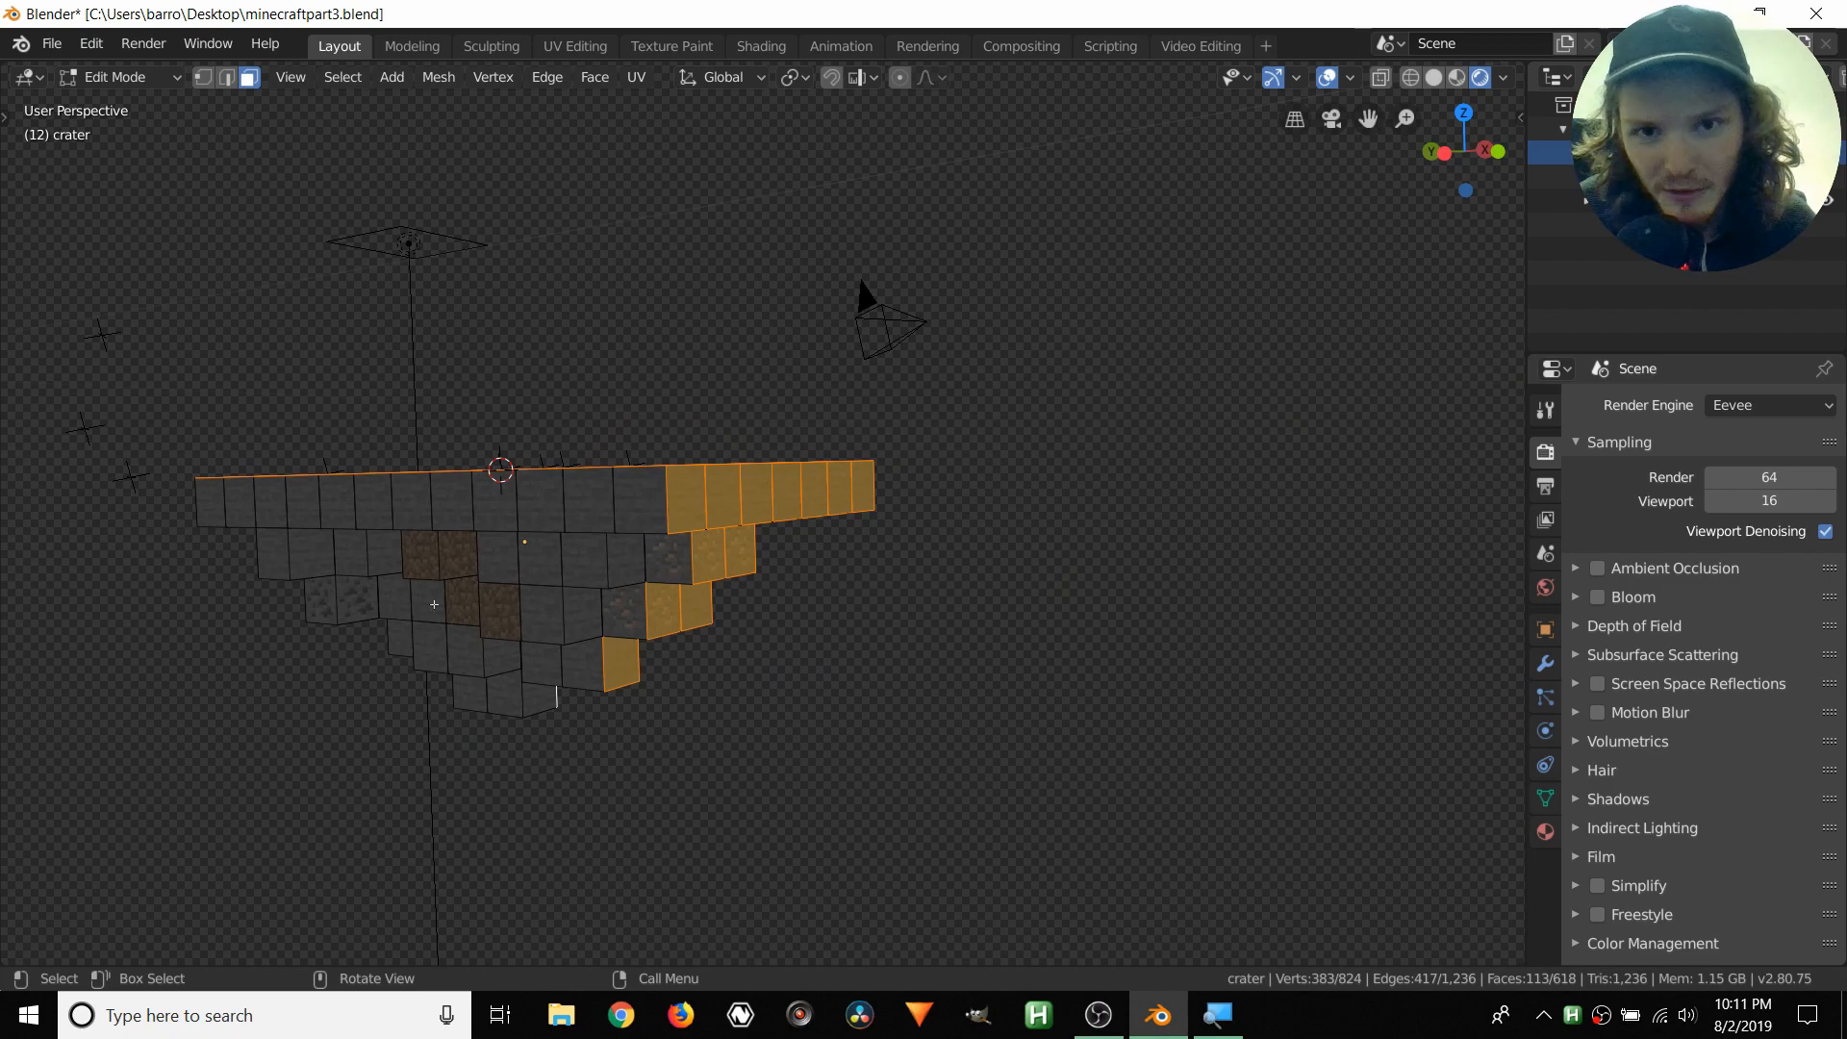
middle_click_drag(434, 605, 620, 443)
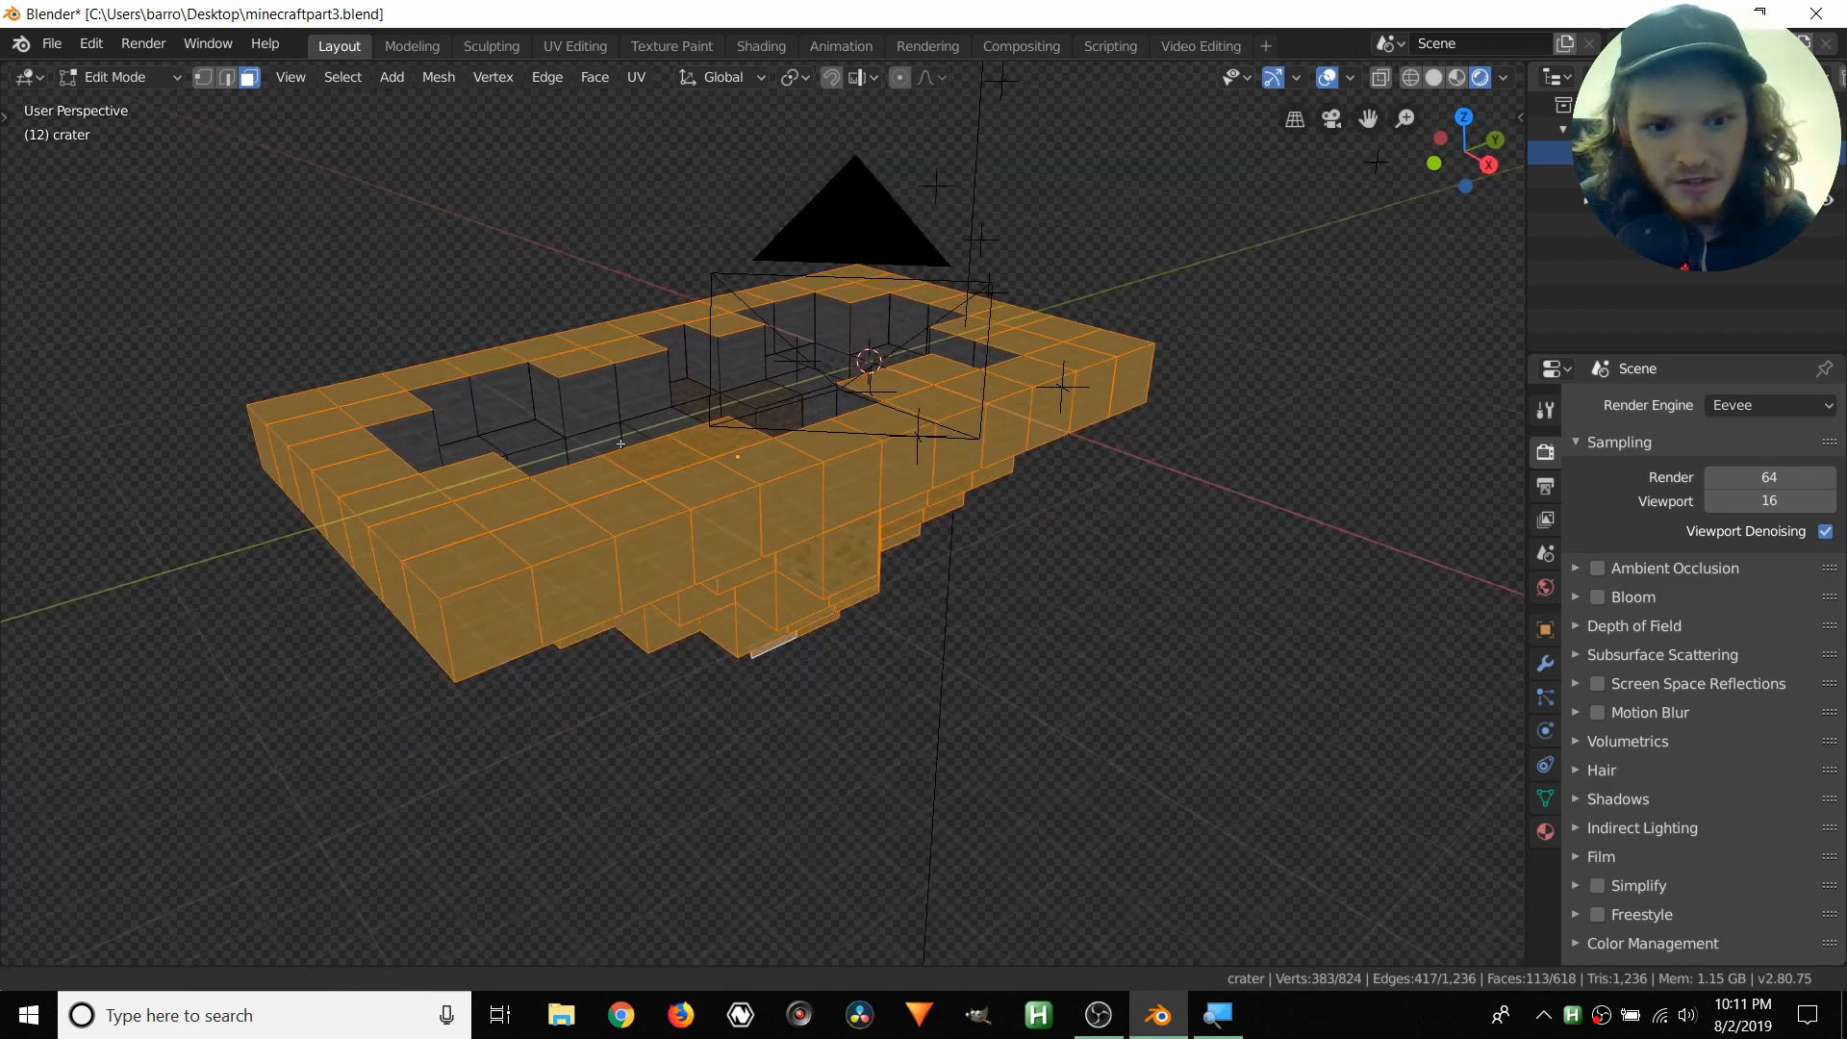
left_click(1546, 831)
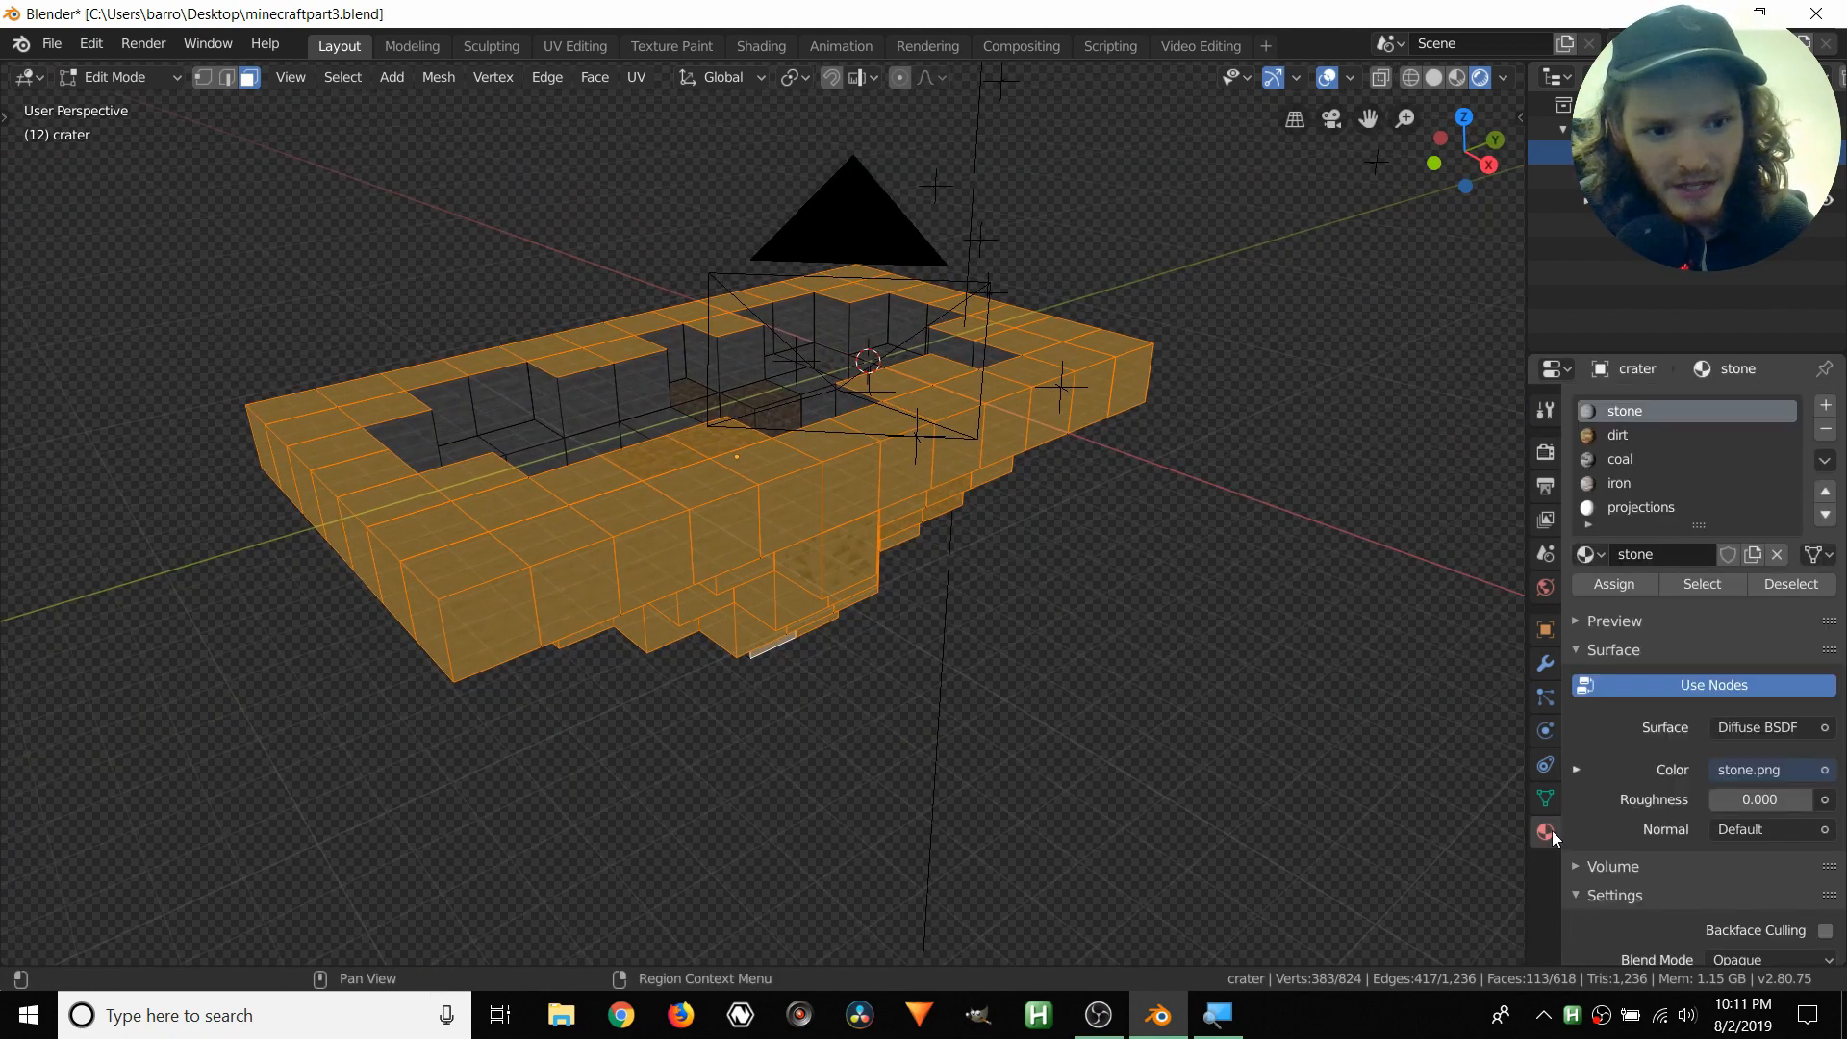
left_click(1631, 509)
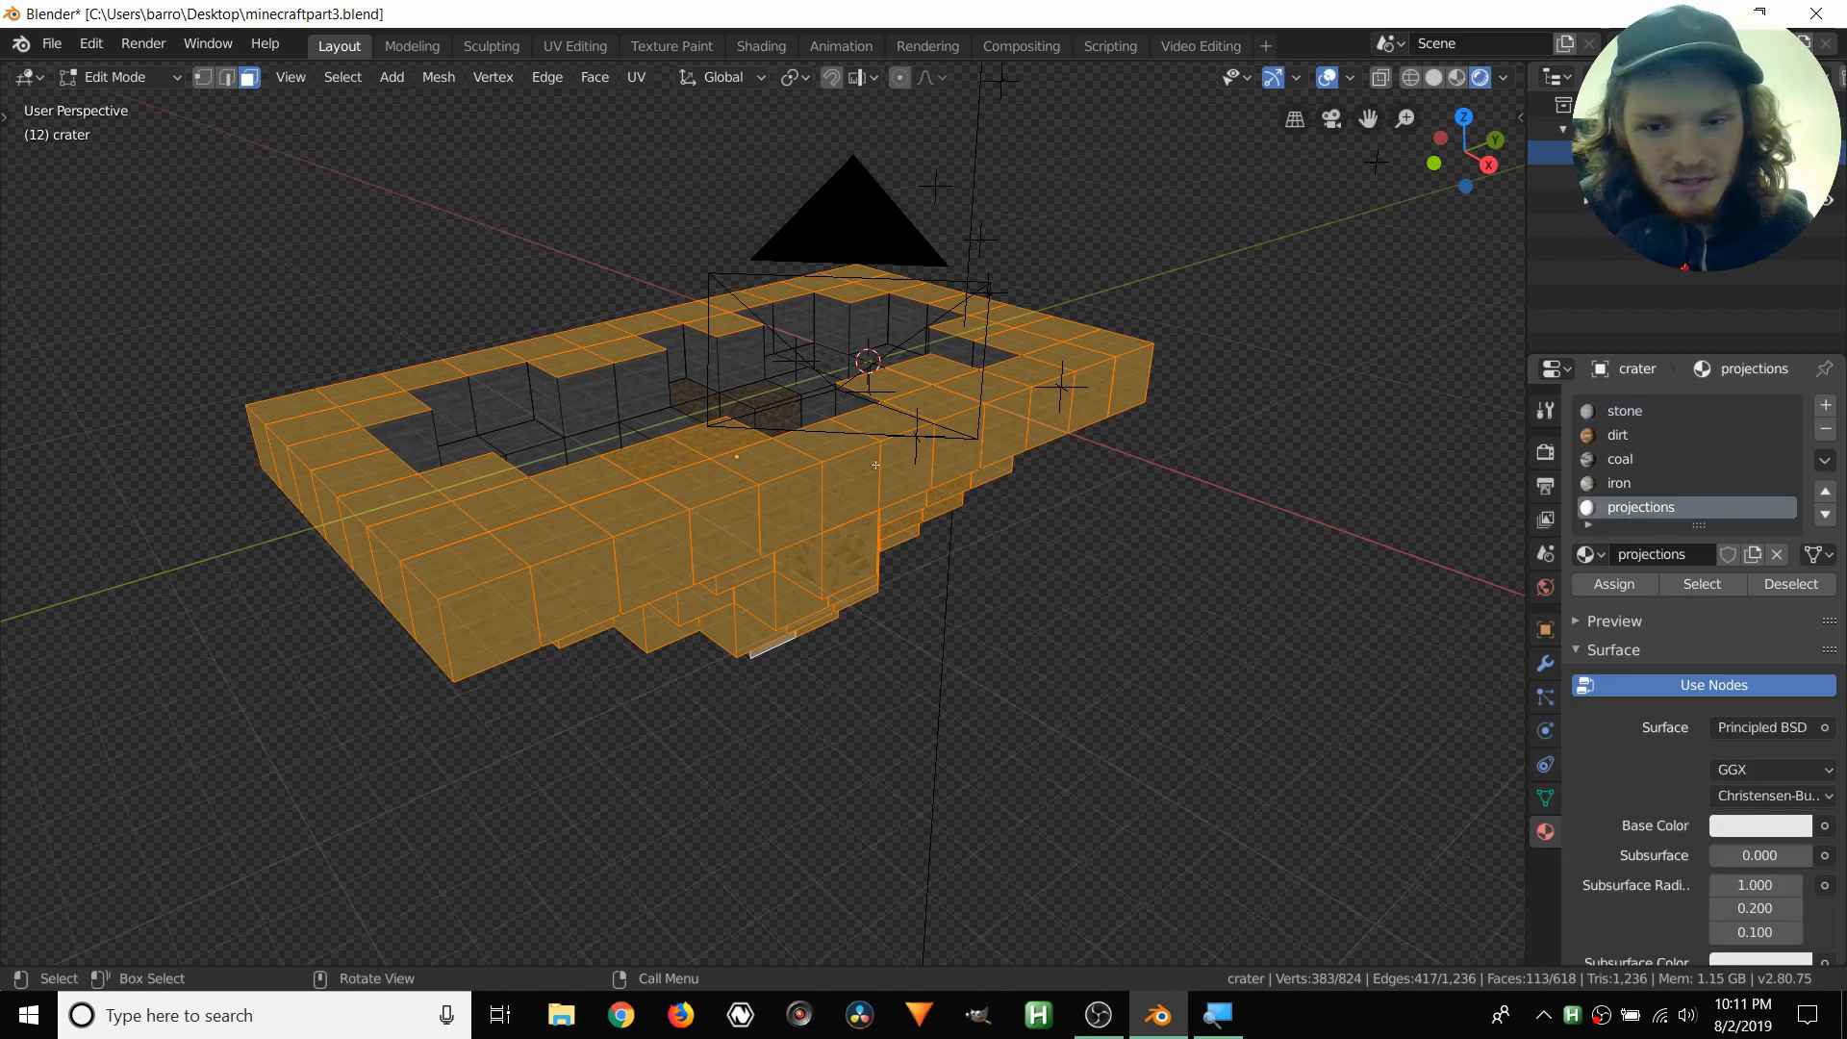
scroll(681, 290, "up", 2)
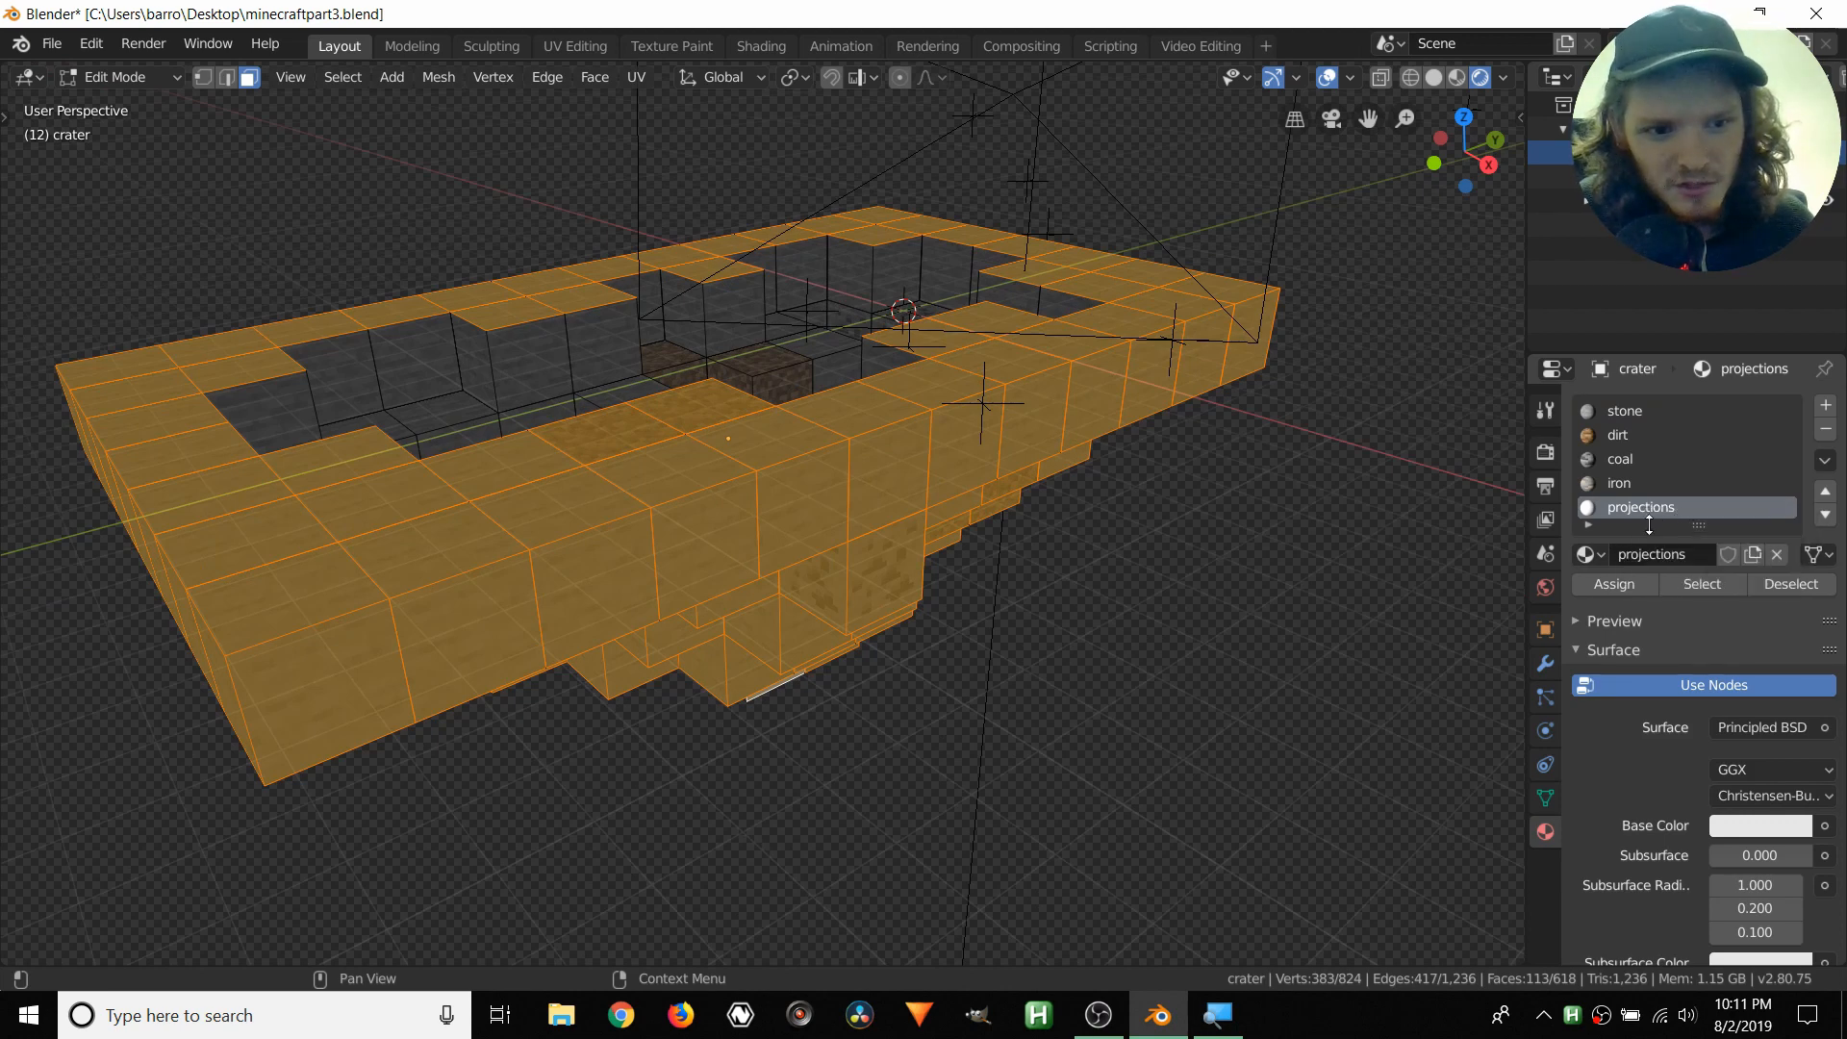
left_click(1630, 581)
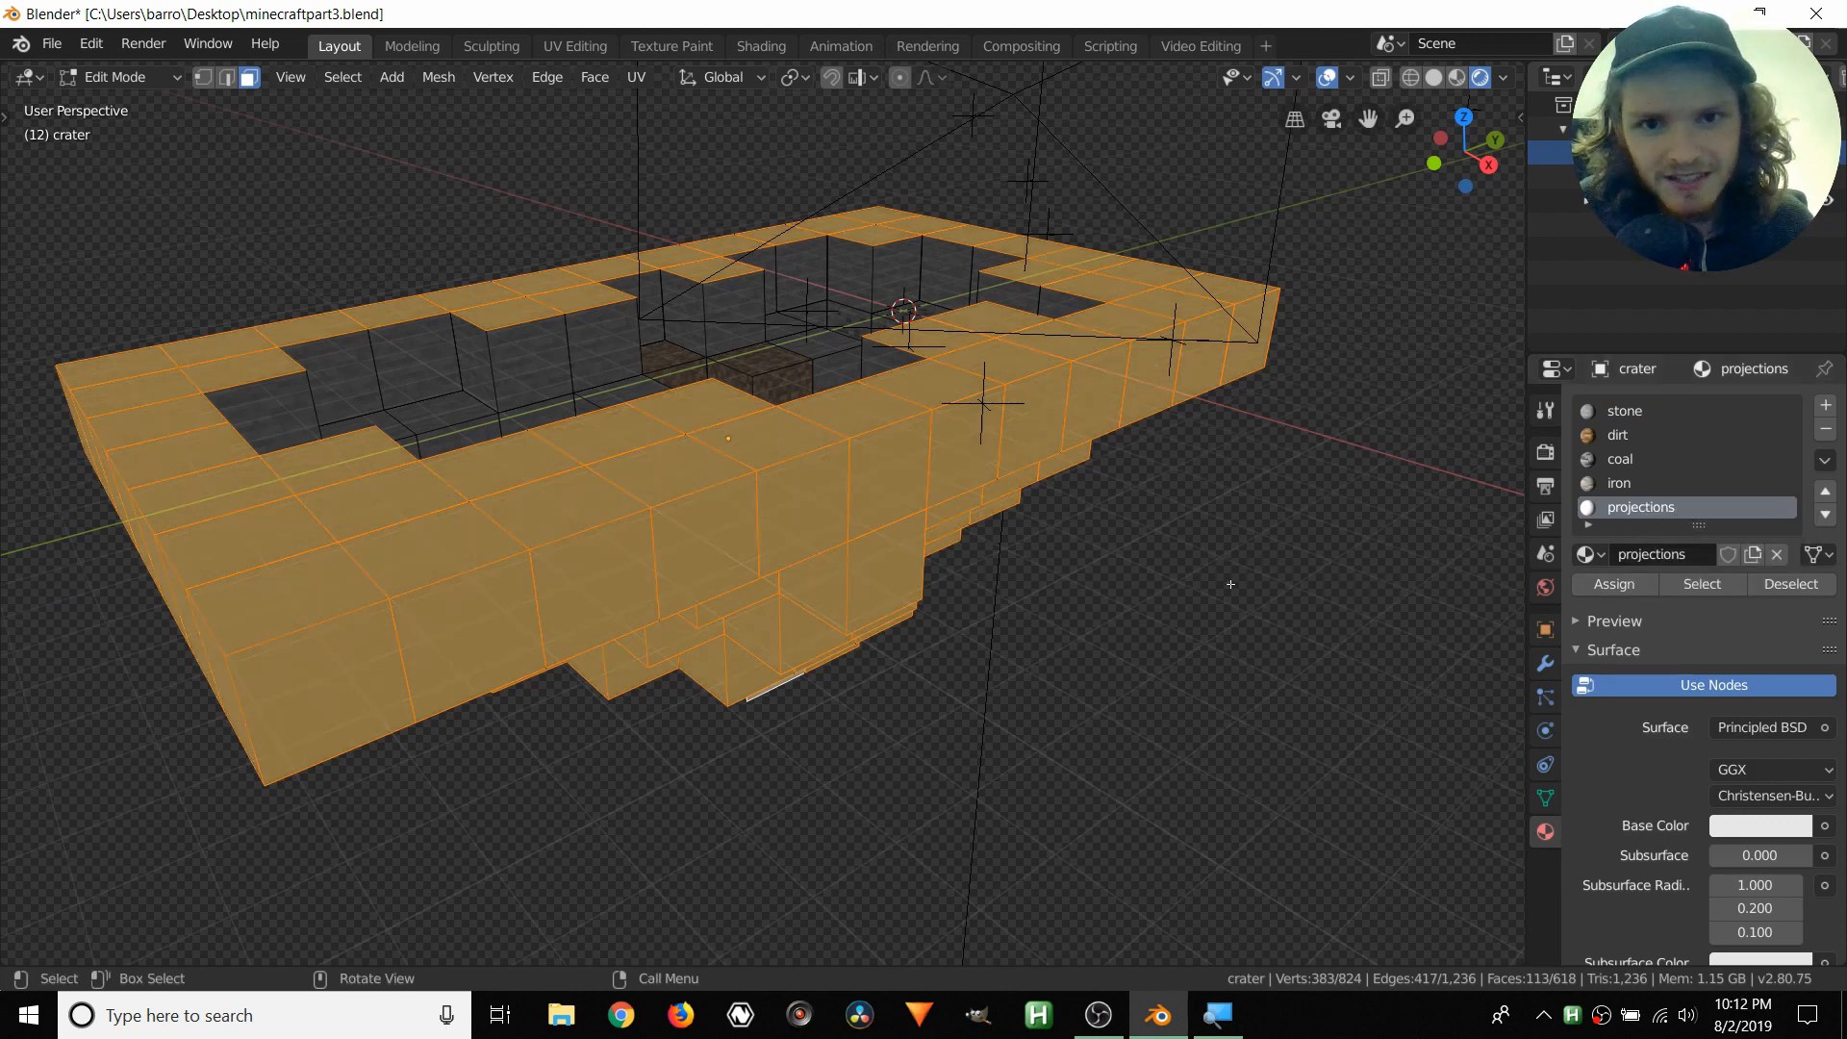
key("alt+a")
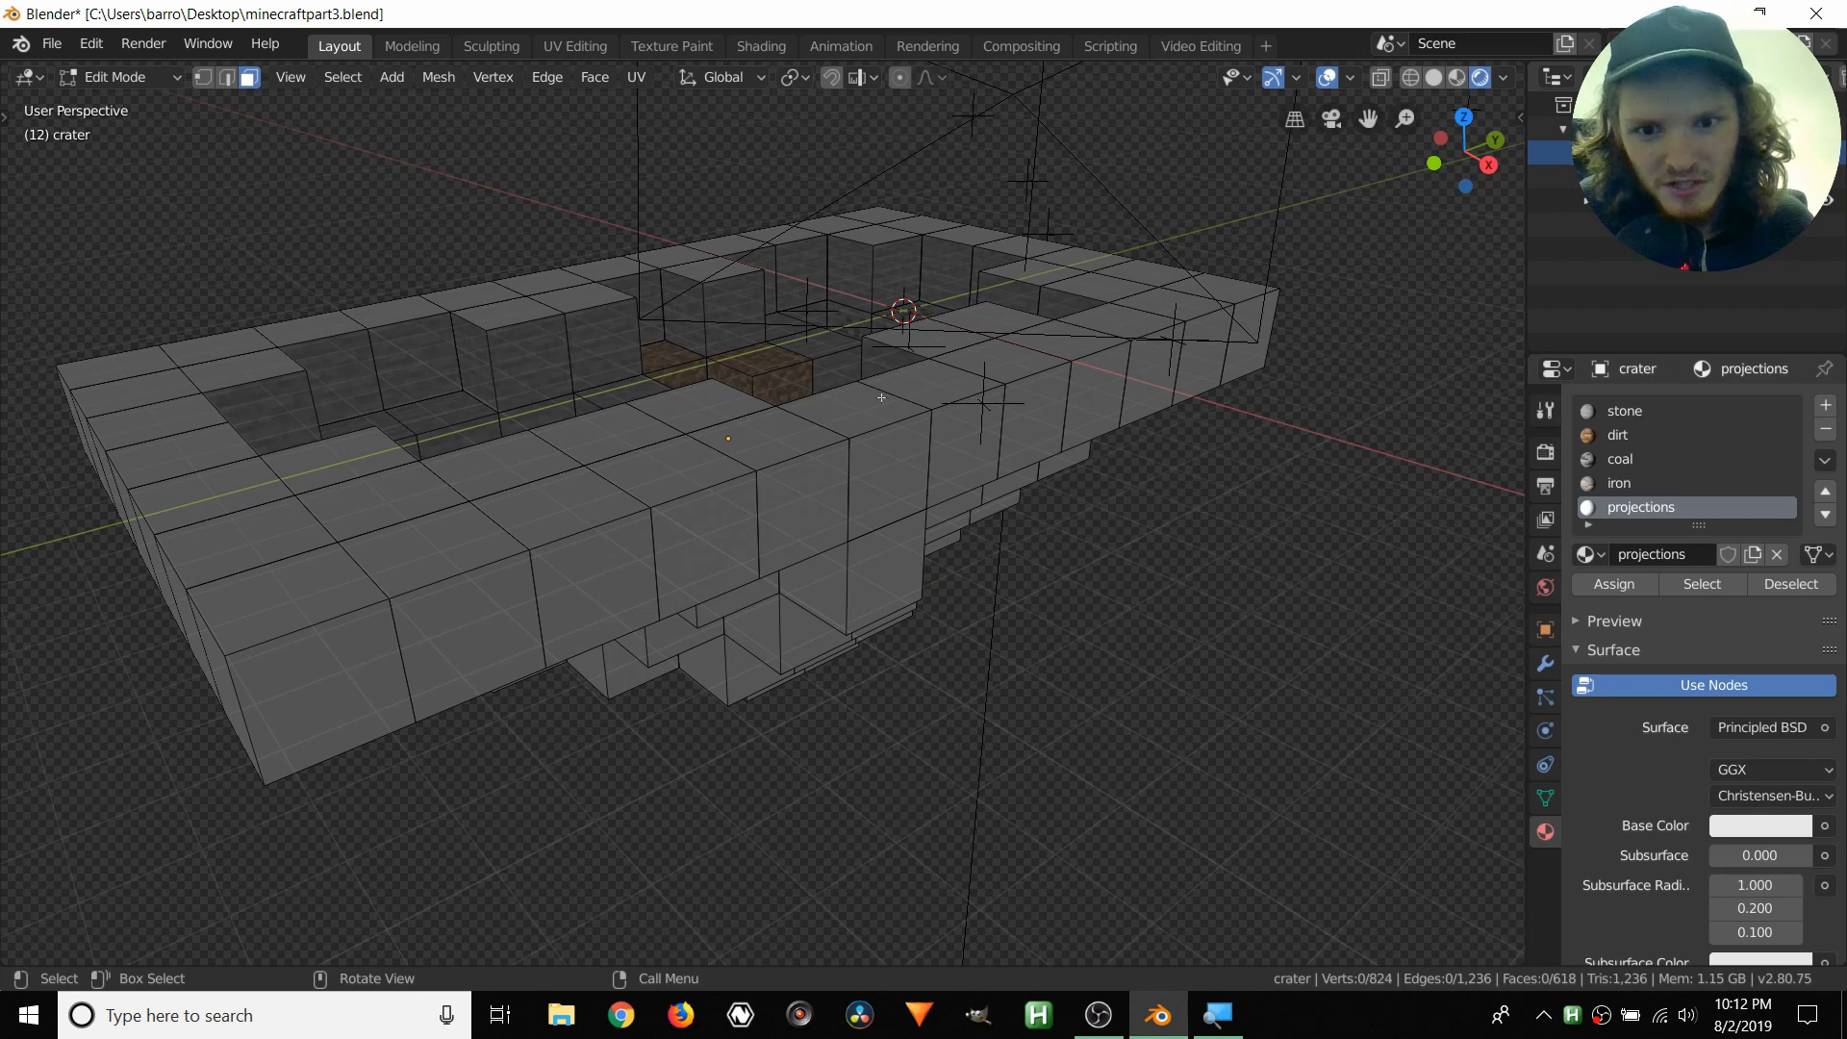
key("Tab")
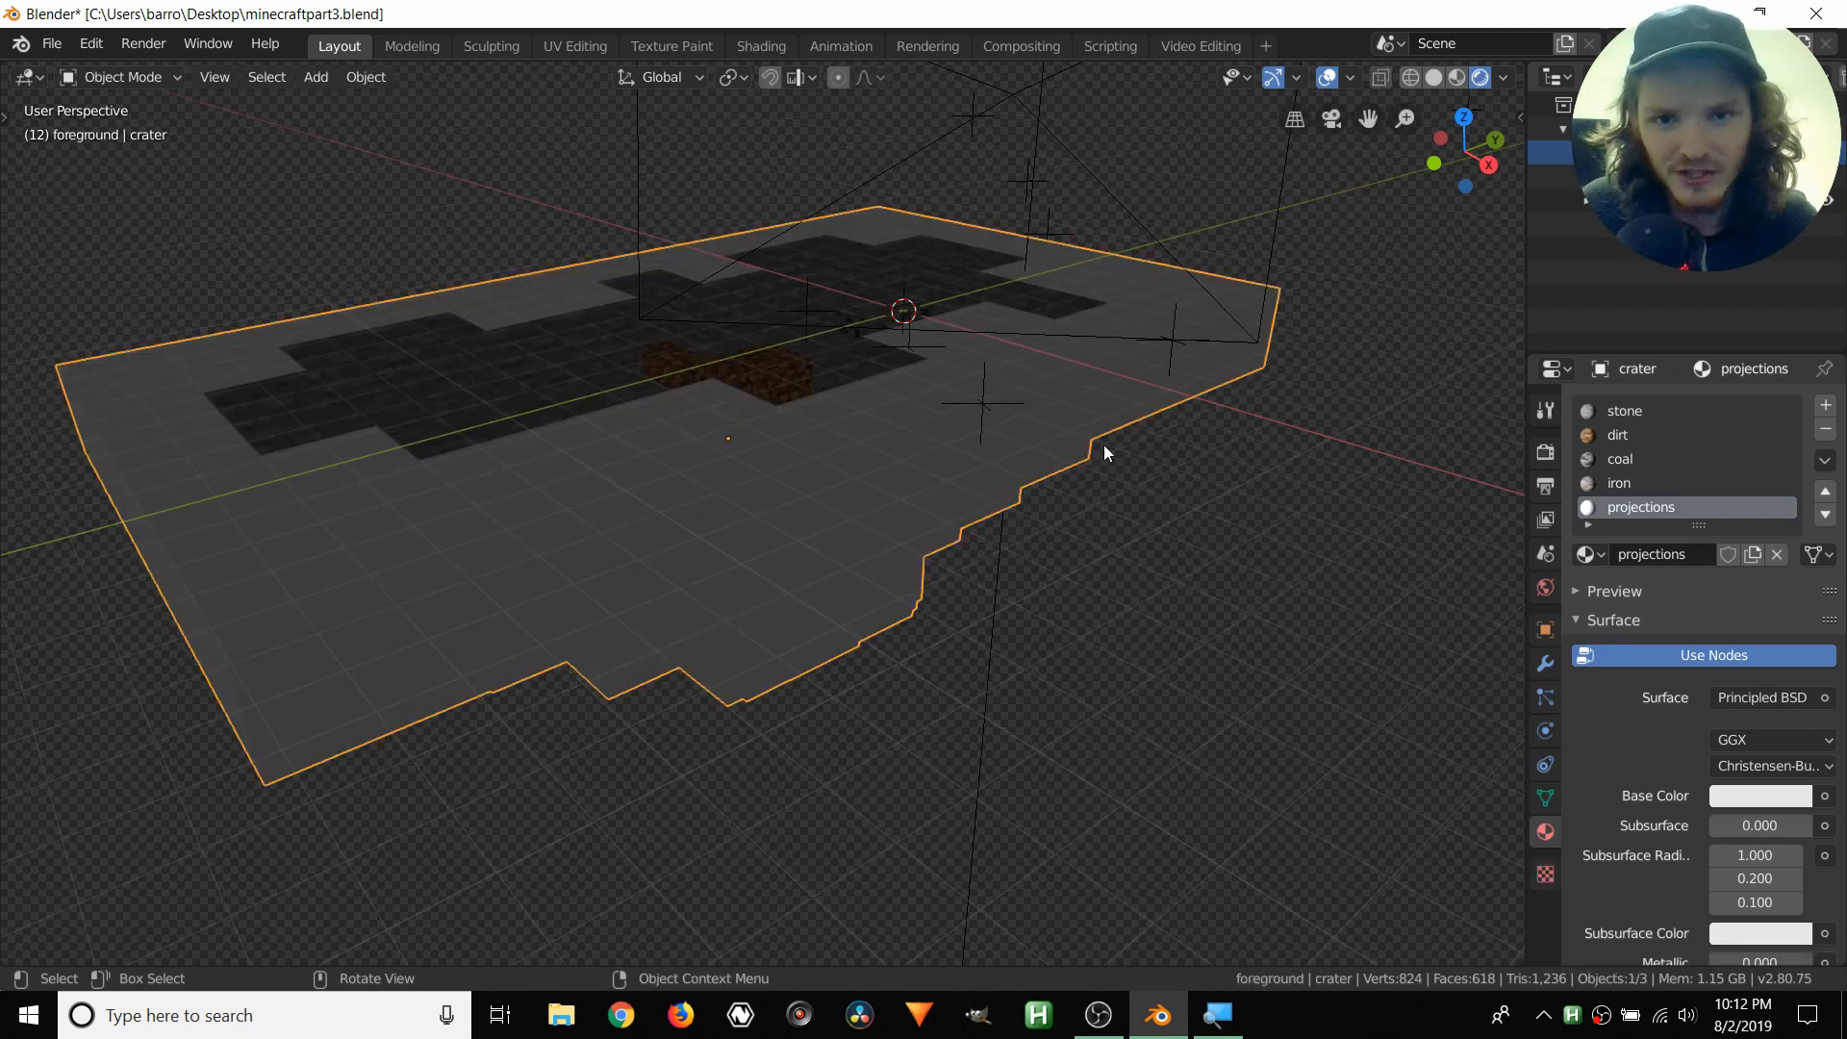
middle_click_drag(1105, 445, 961, 408)
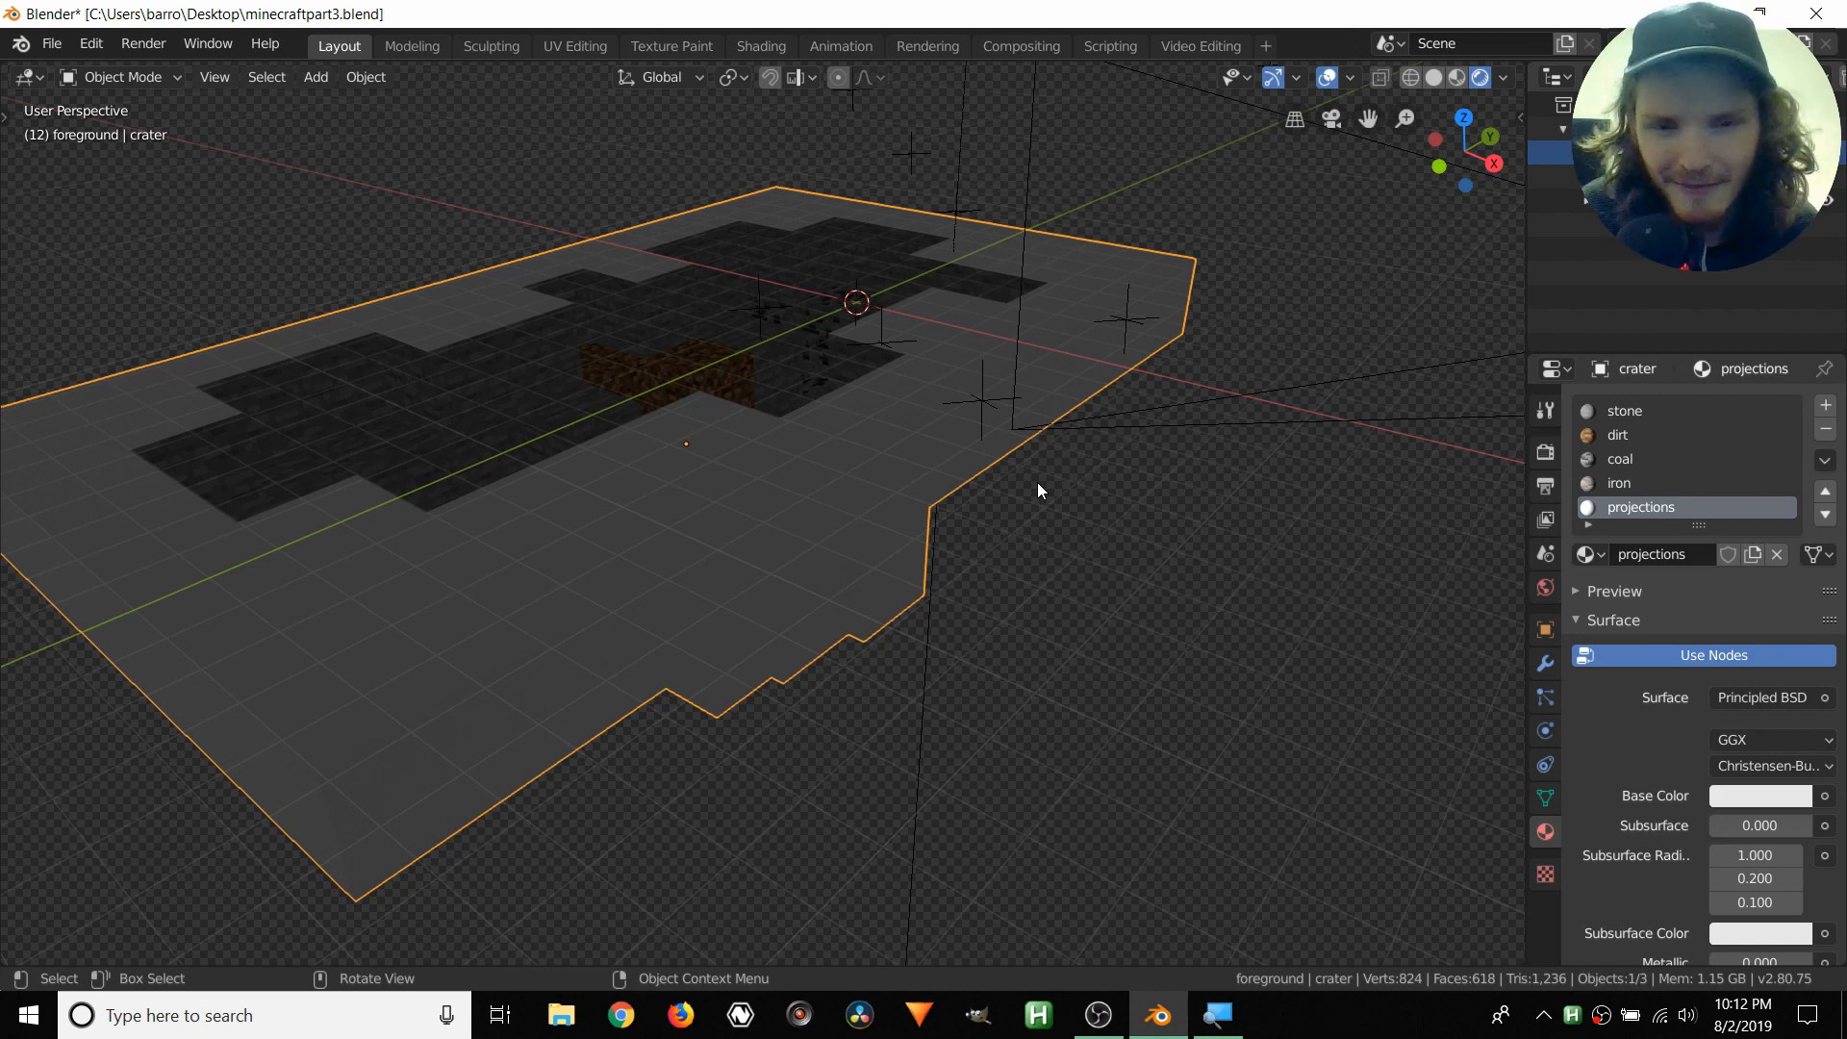
- Switch to the Shading workspace and show the crater's projections material in the shader editor by changing it from World to Object
left_click(760, 44)
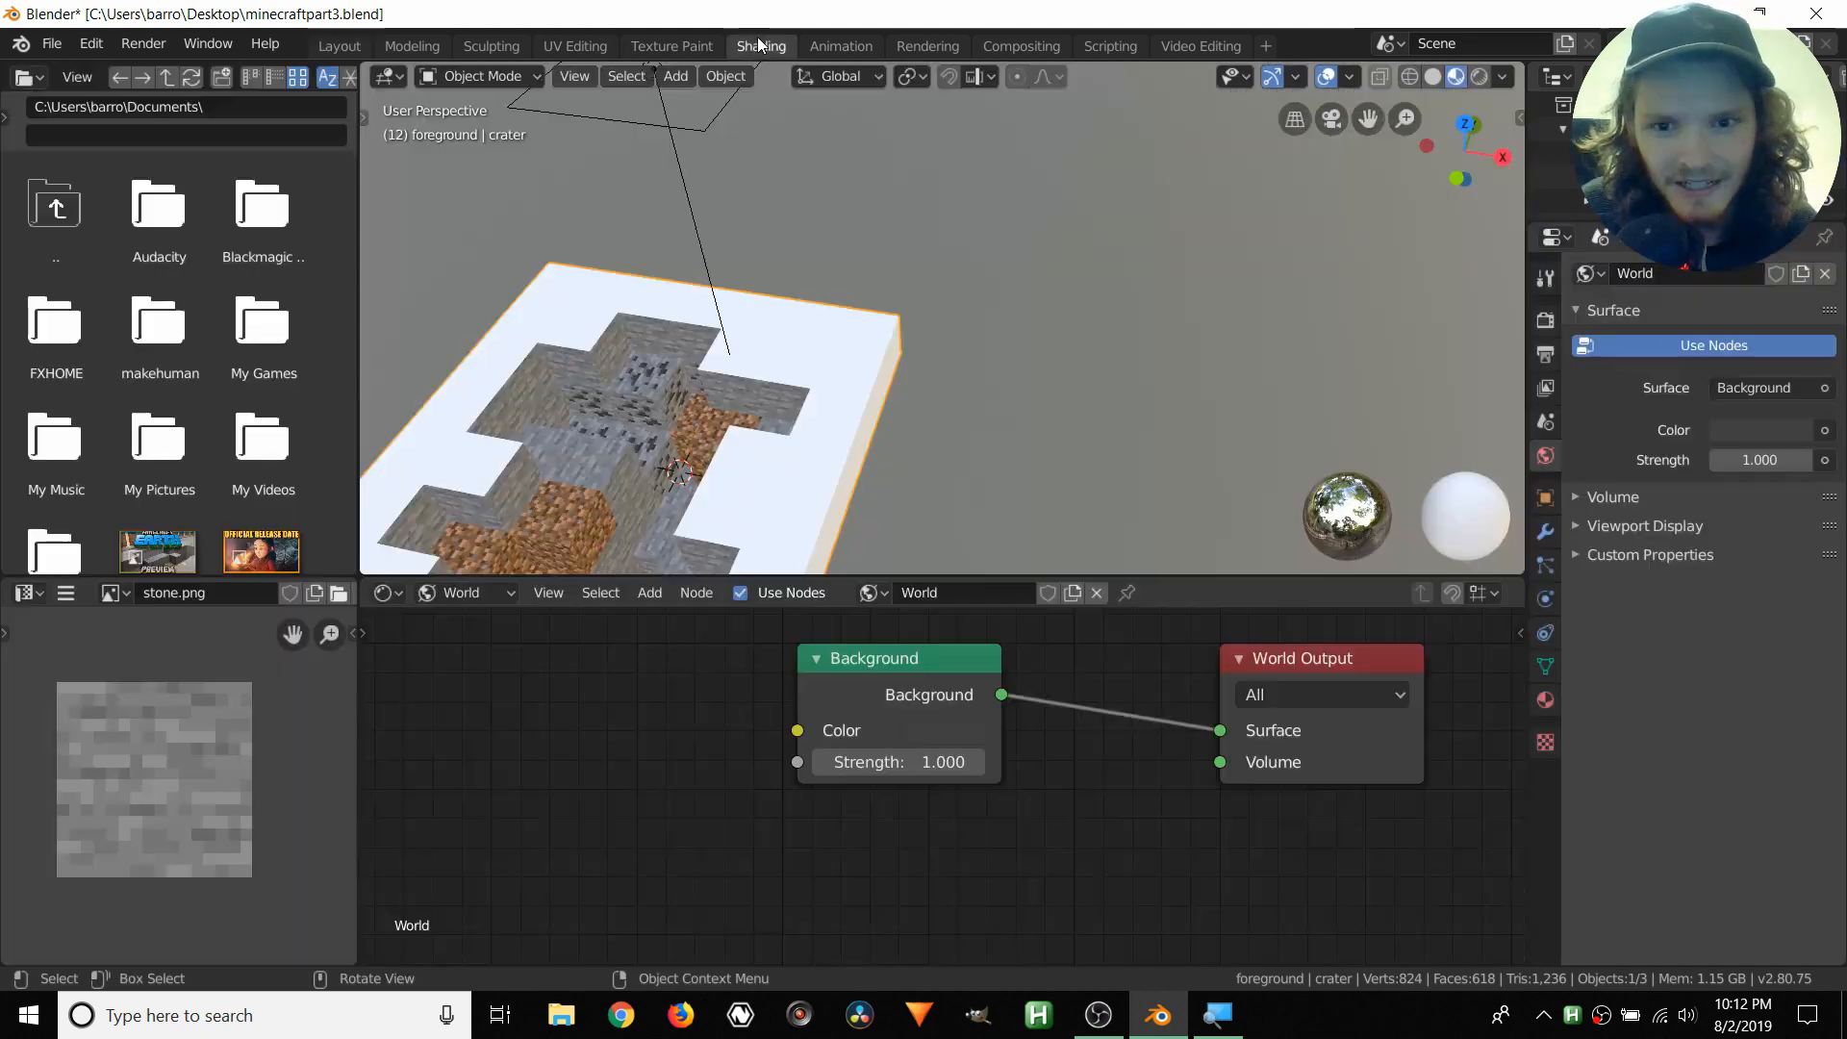
left_click(448, 593)
left_click(459, 621)
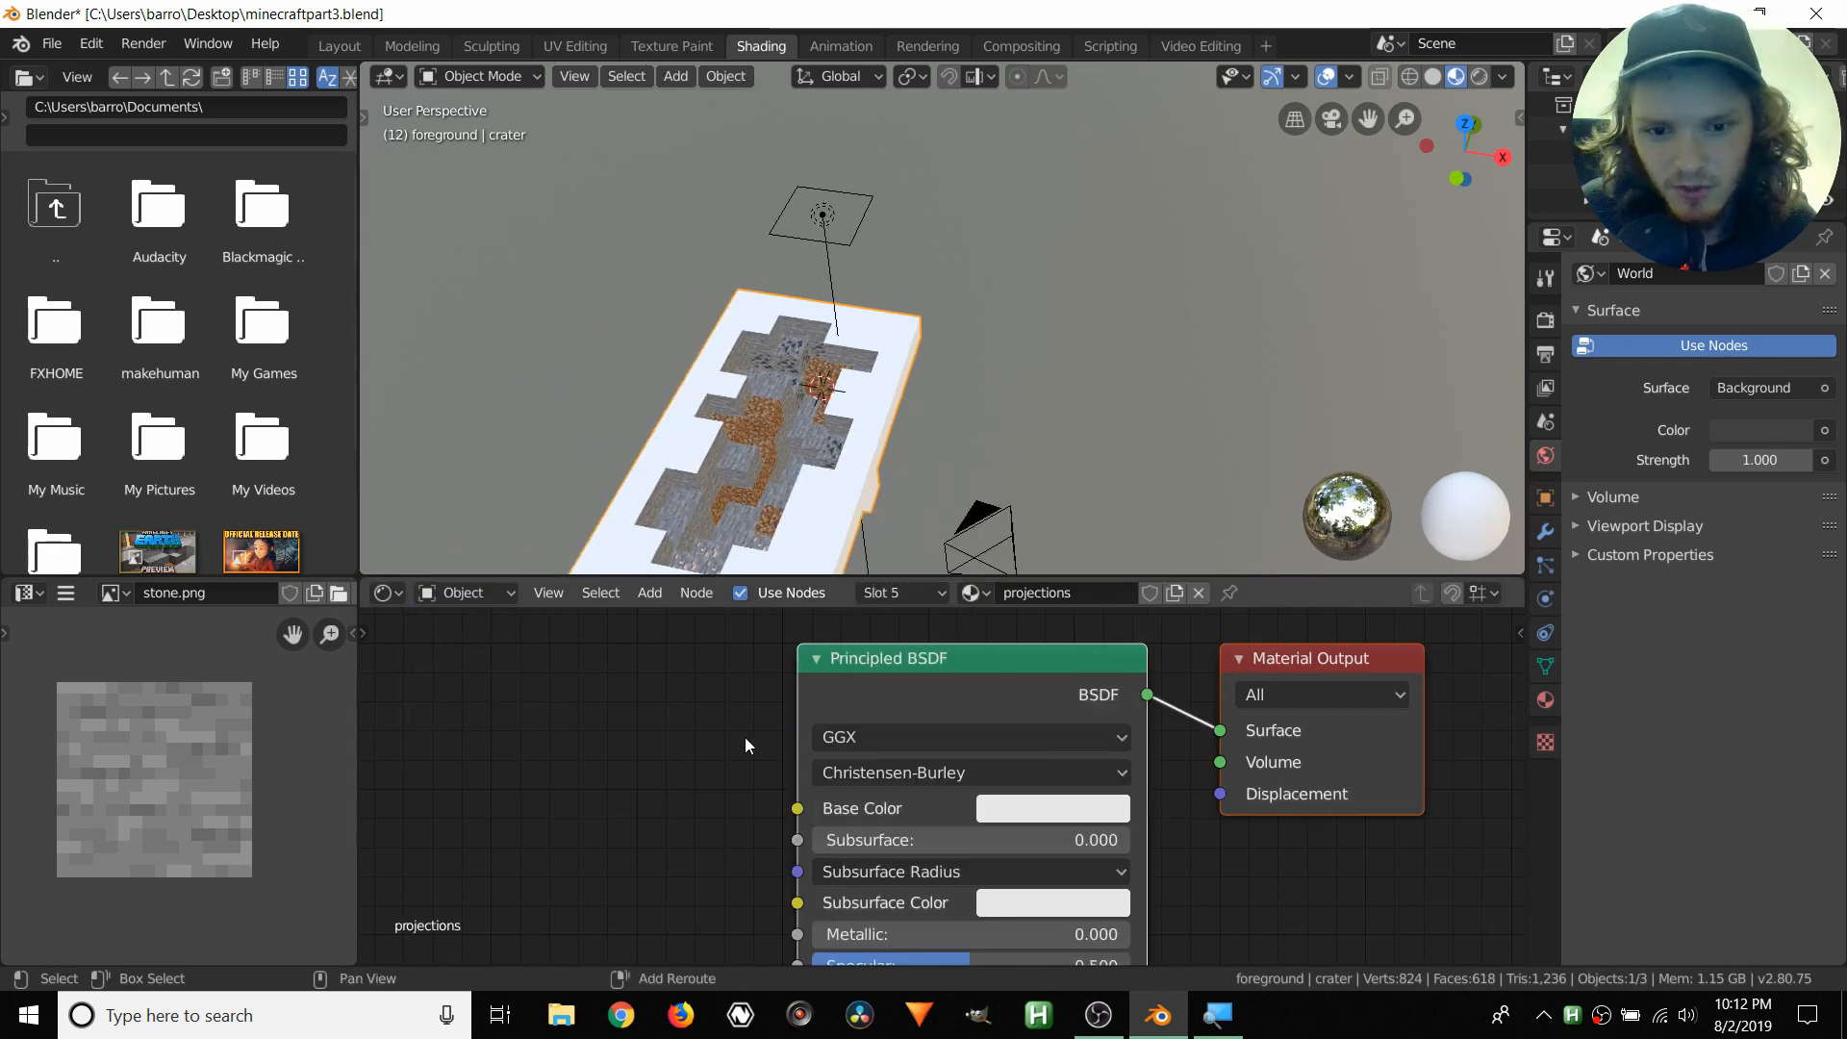
middle_click_drag(779, 685, 736, 645)
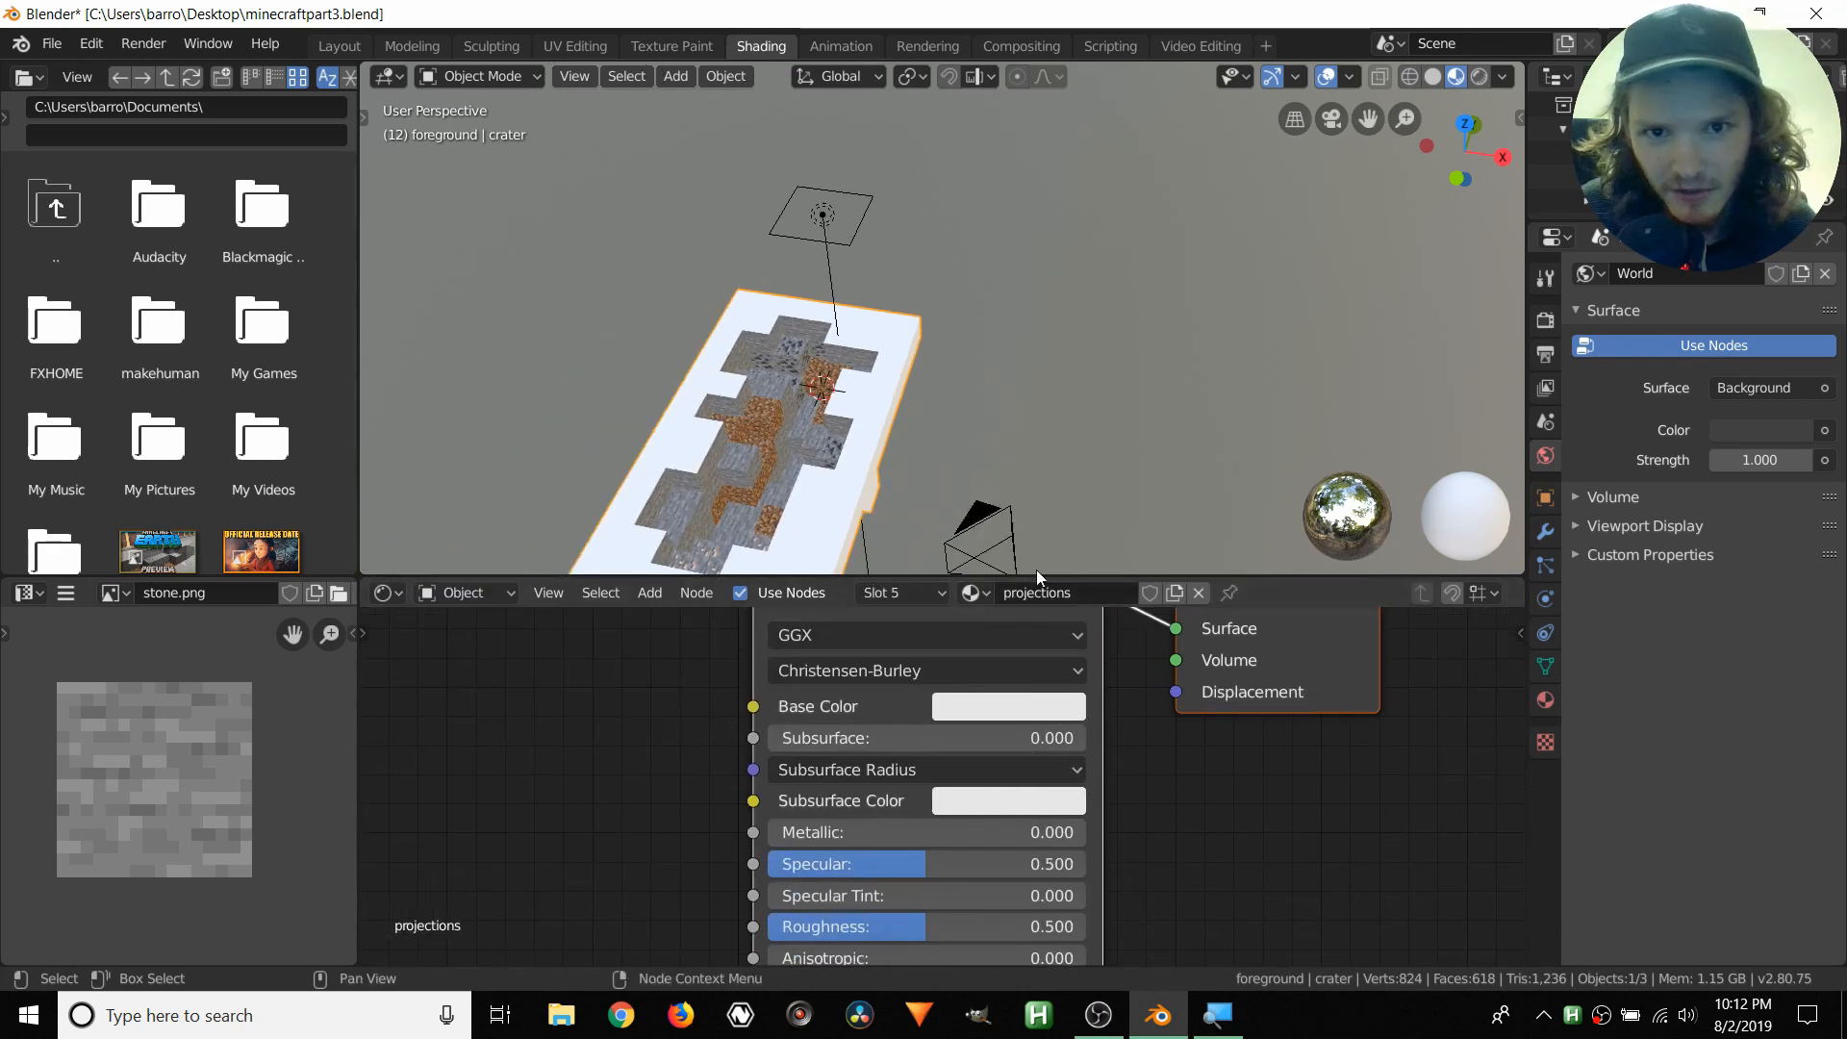
scroll(664, 689, "down", 4)
middle_click_drag(664, 689, 606, 638)
middle_click_drag(731, 452, 797, 576)
scroll(753, 645, "up", 3)
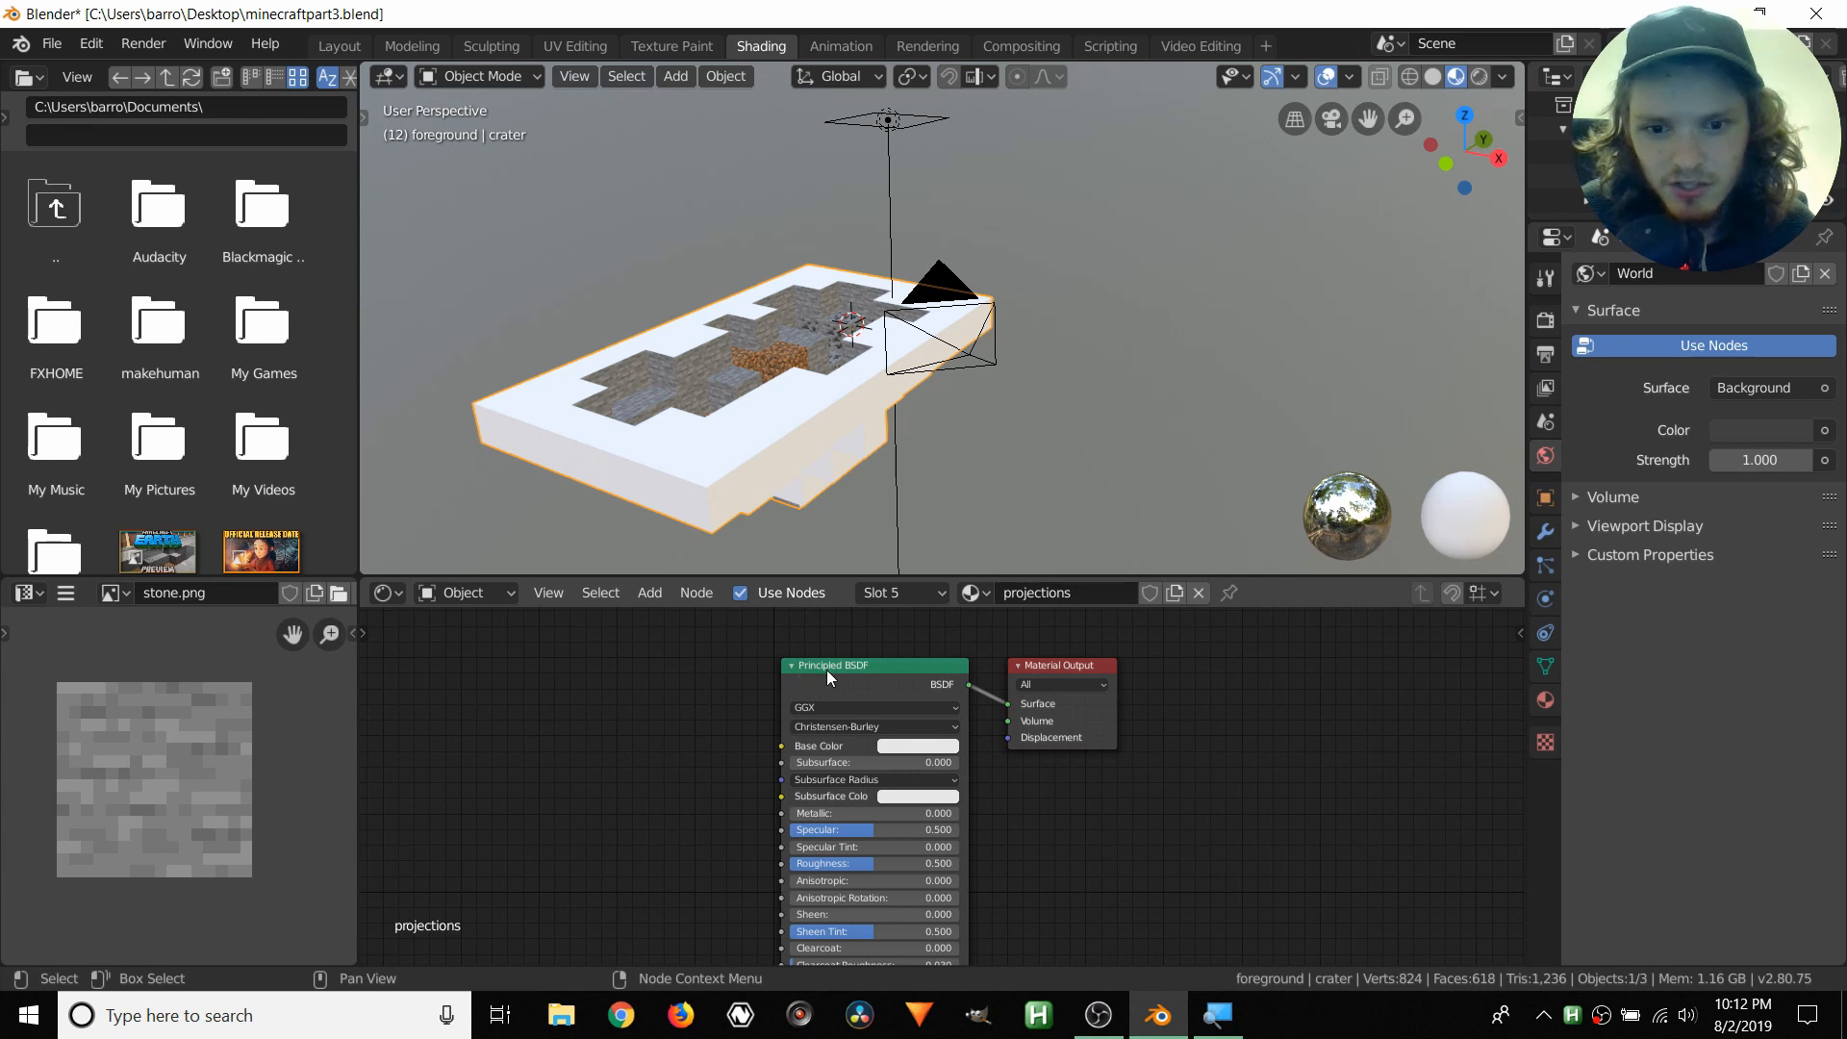
- Delete the Principled BSDF node from the projections material
left_click_drag(827, 670, 785, 668)
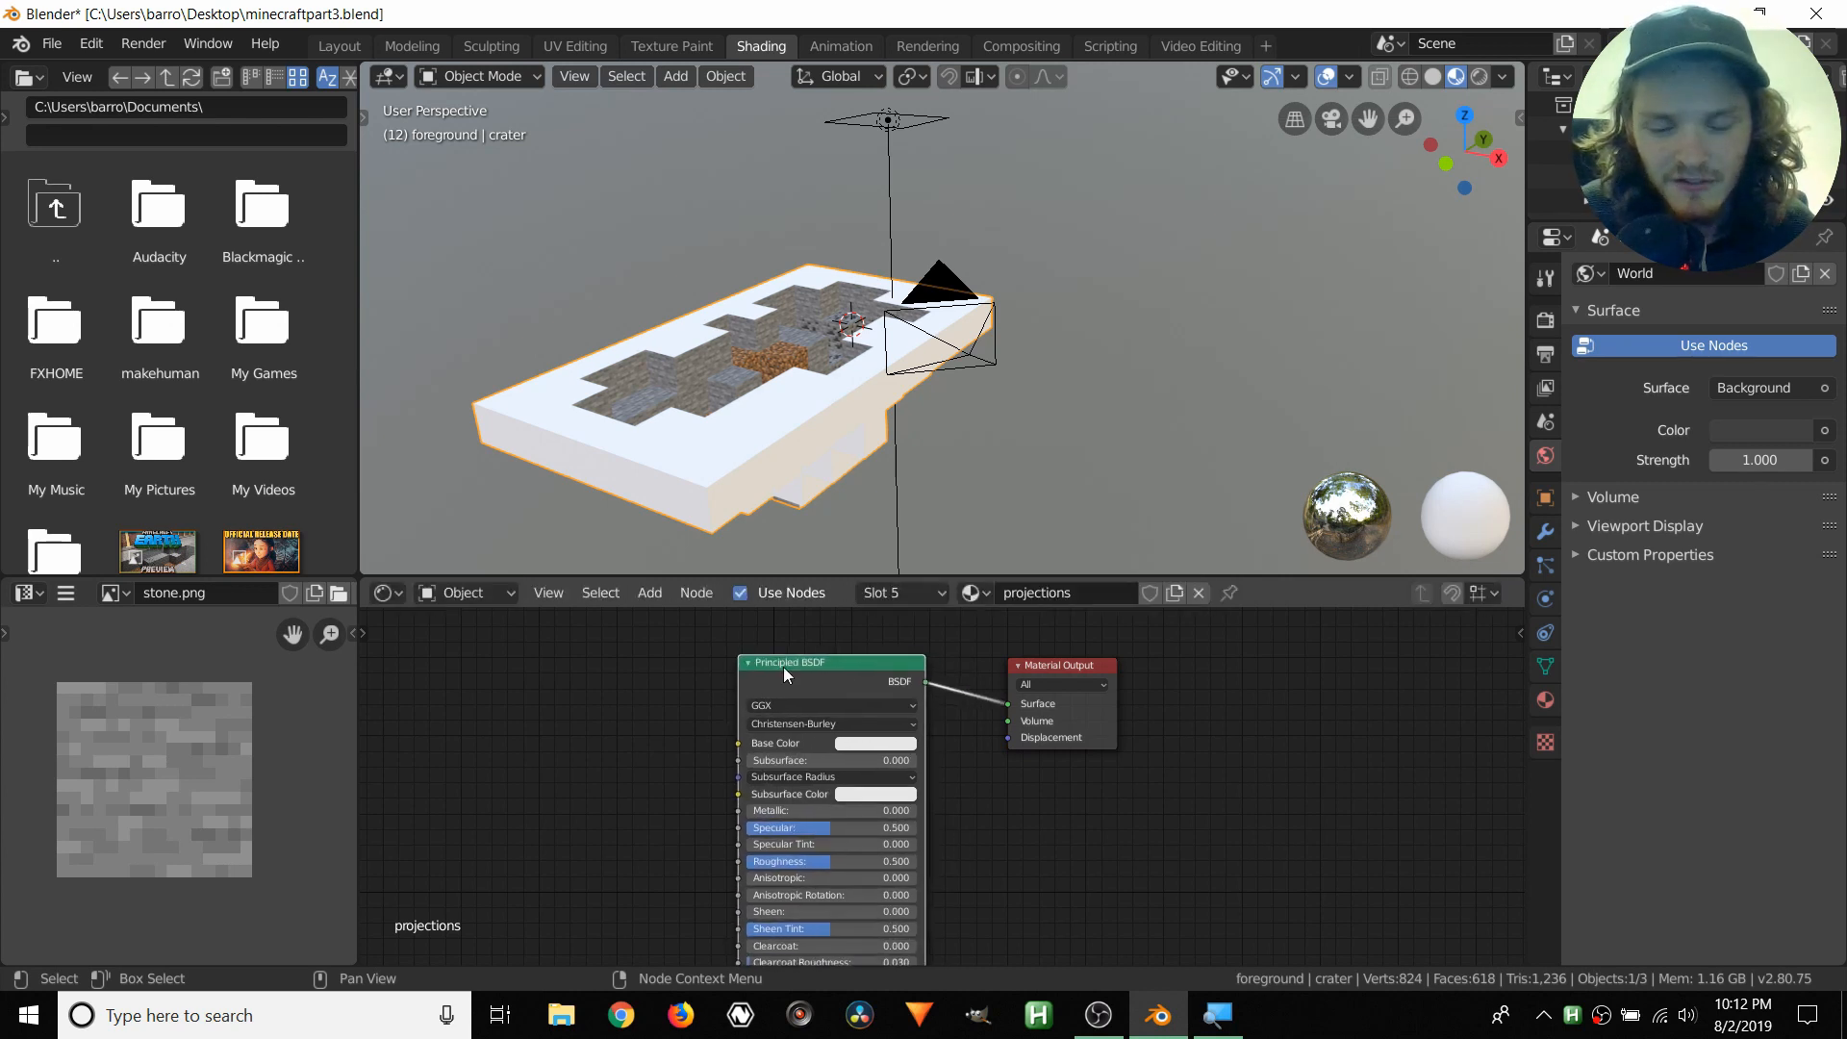
key("x")
middle_click_drag(784, 667, 897, 724)
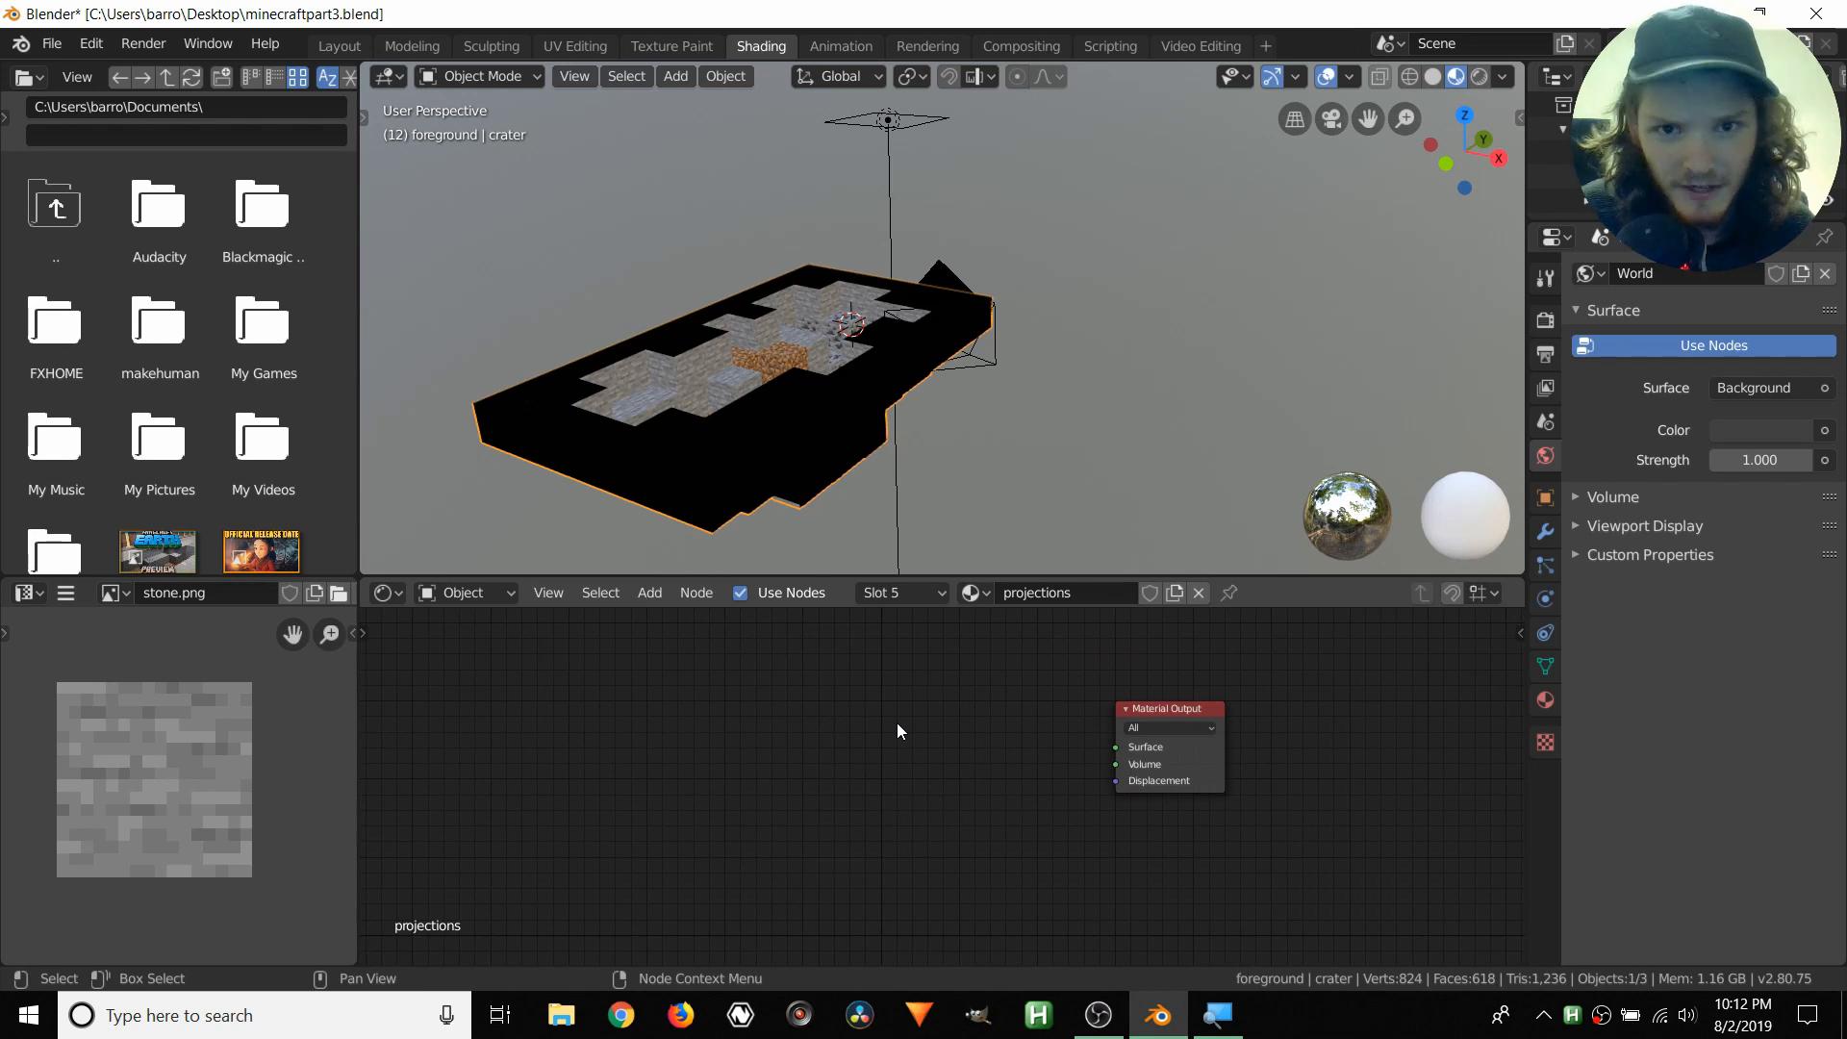
- Add an Image Texture node to the projections material and connect its Color output straight to the Material Output's Surface
key("shift+a")
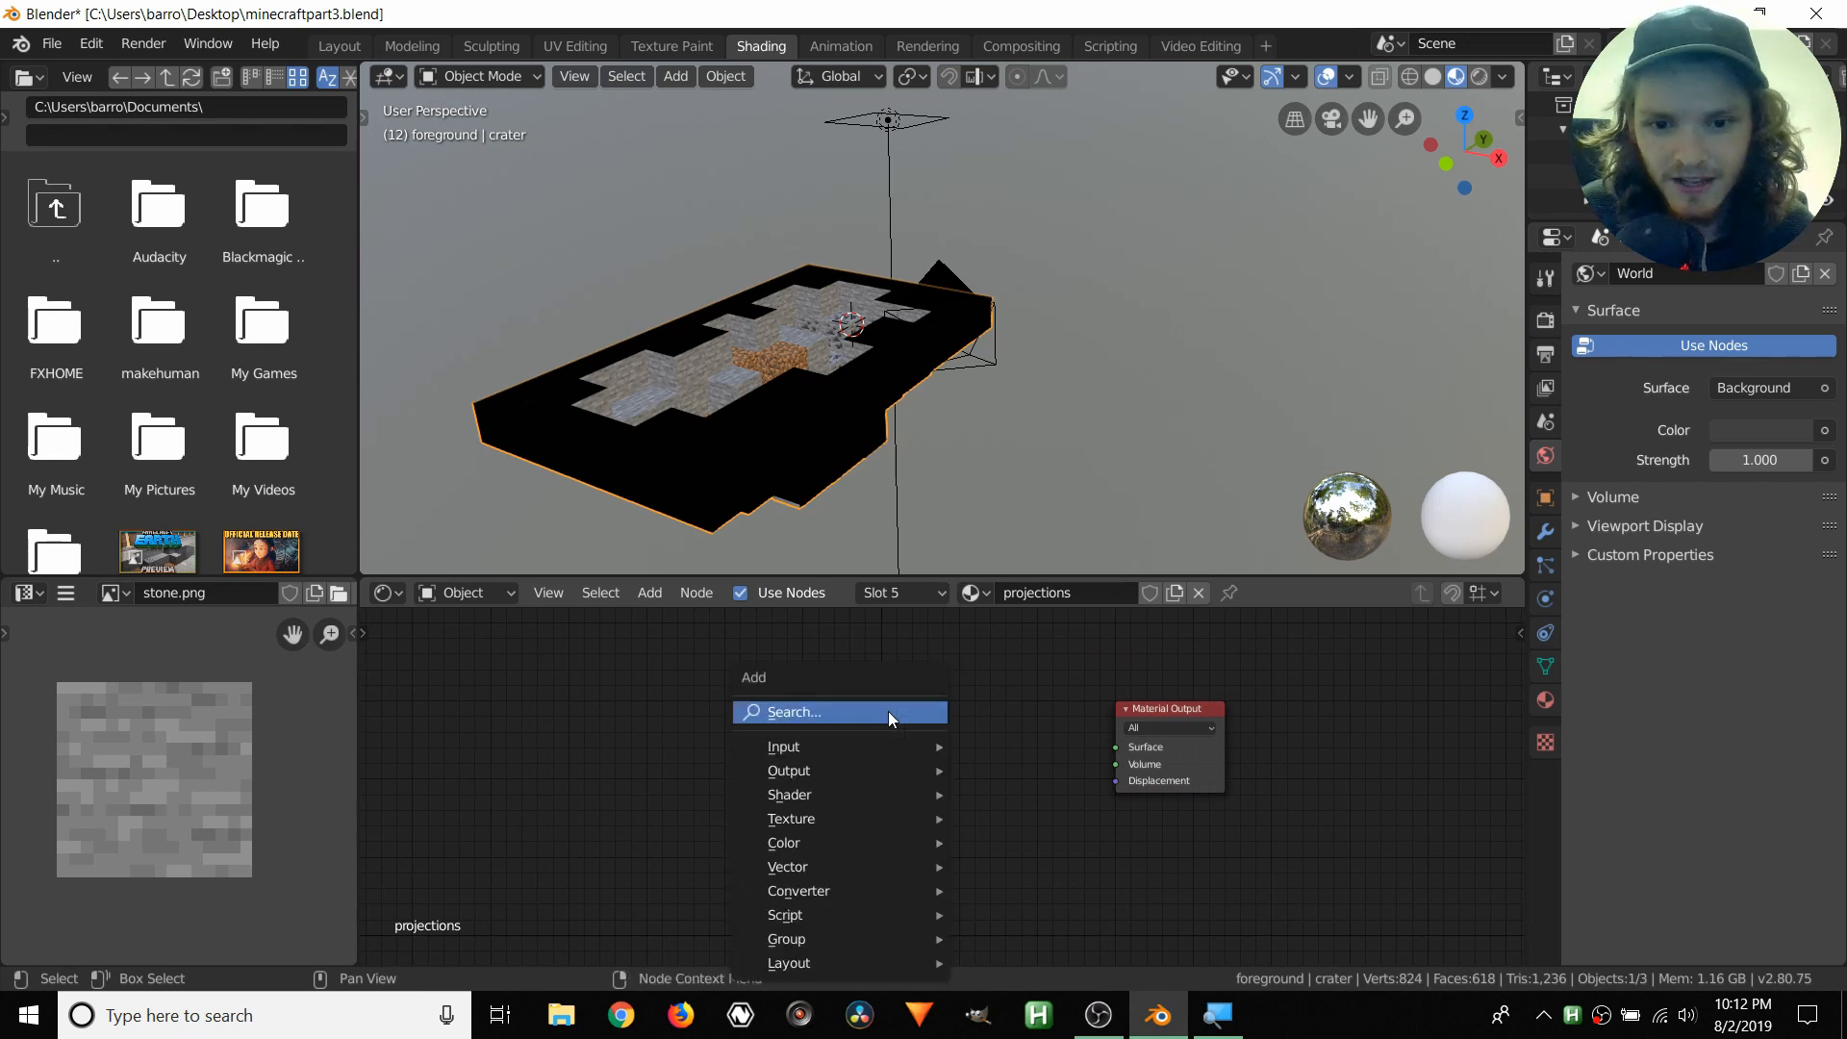
left_click(887, 712)
type("image")
key("Return")
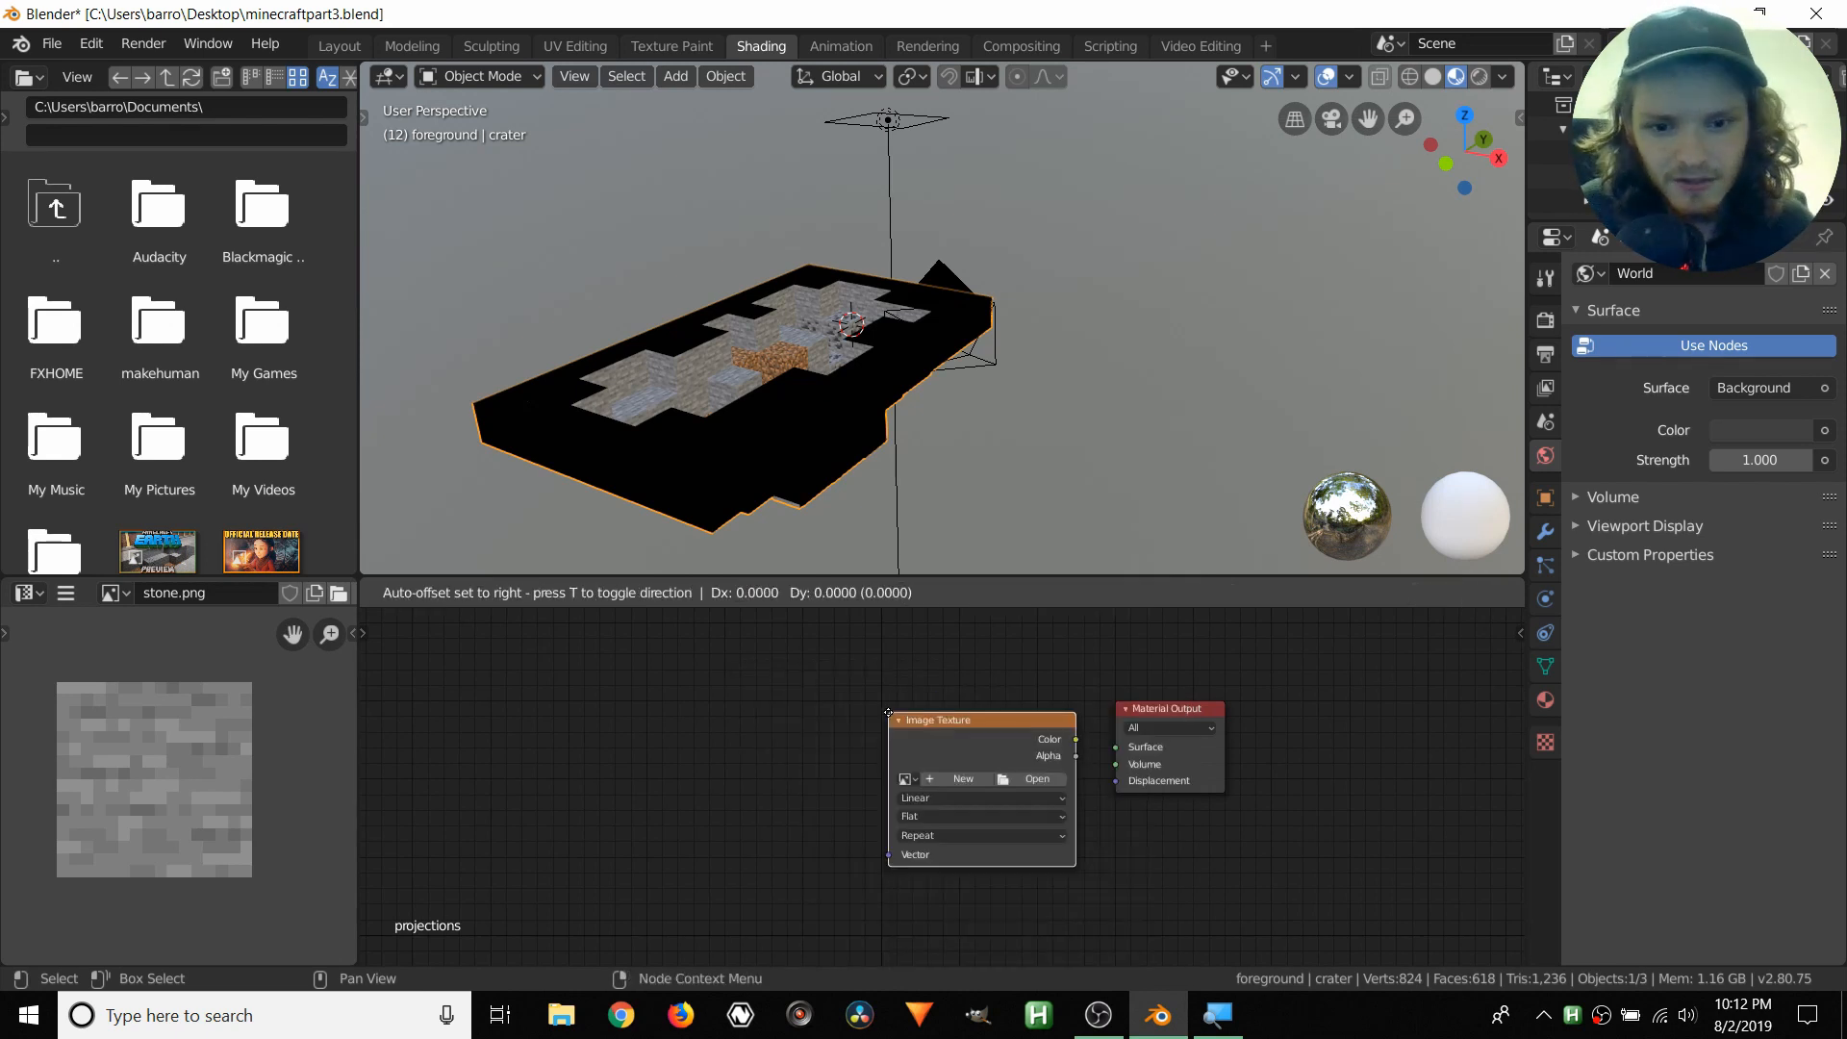
left_click(856, 707)
scroll(962, 708, "up", 2)
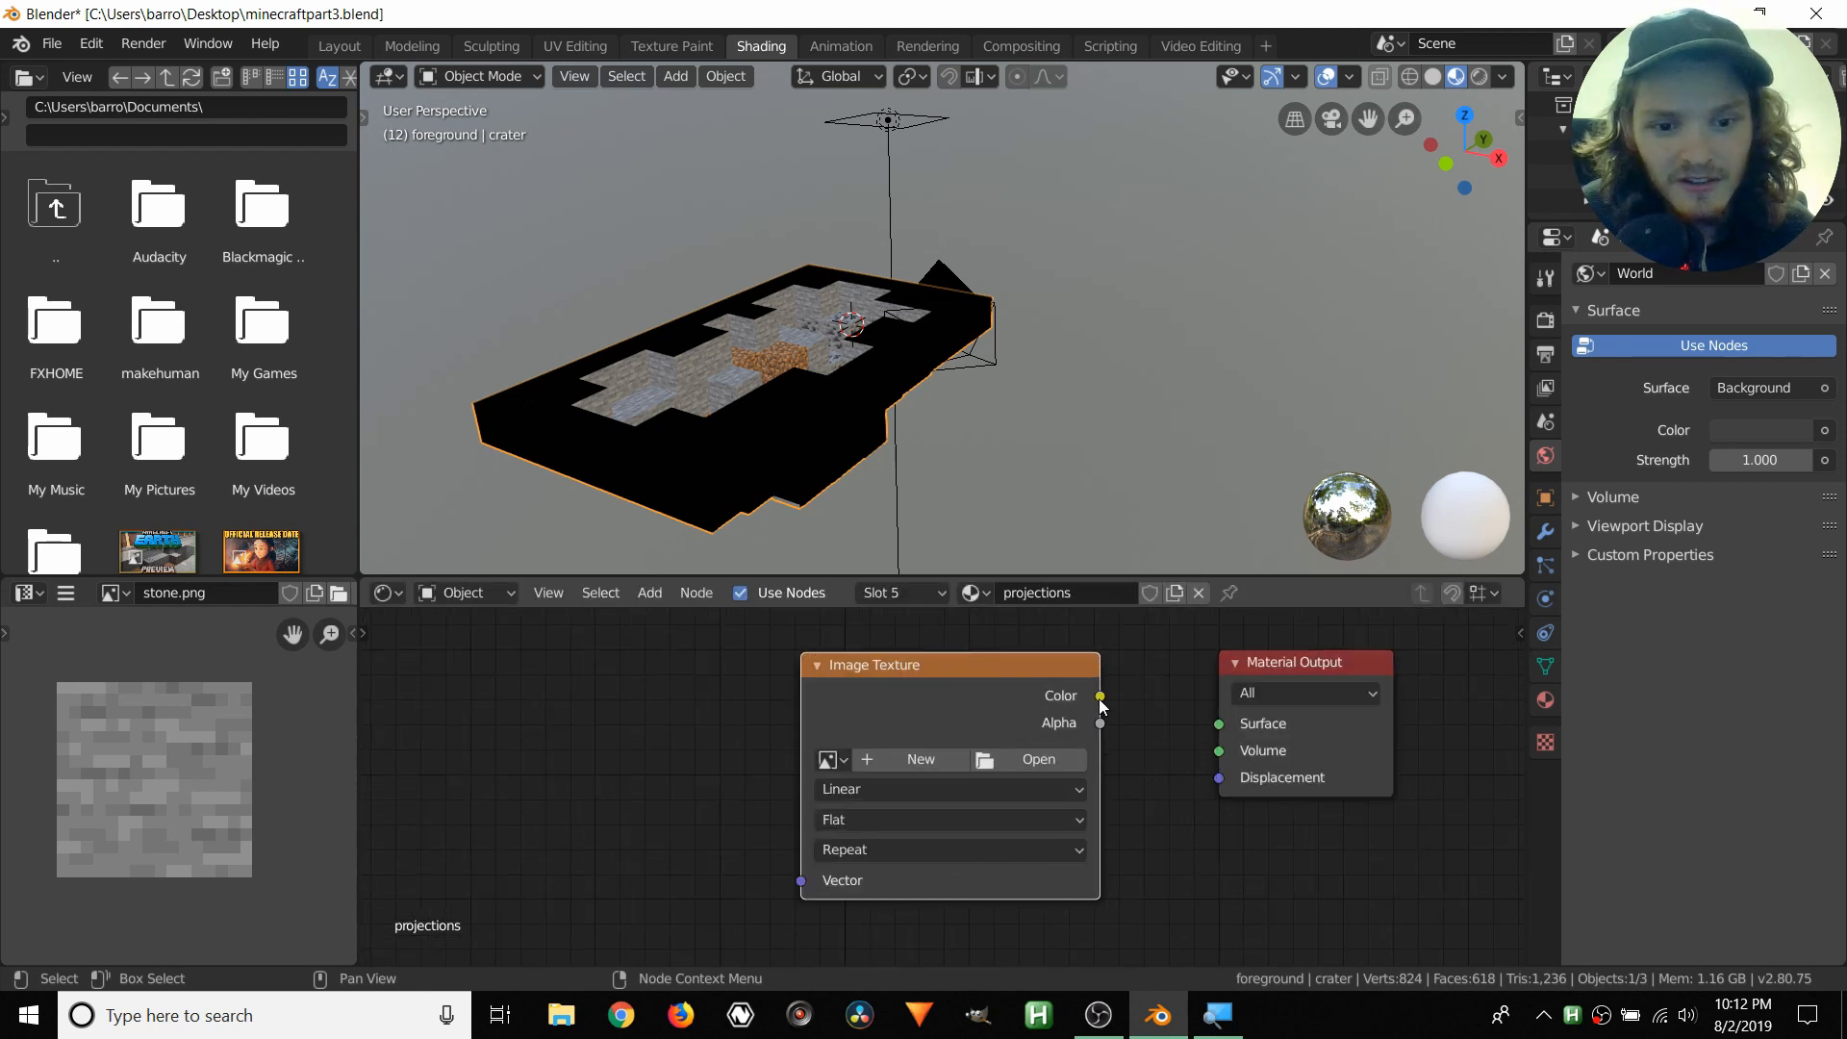
left_click_drag(1103, 705, 1218, 724)
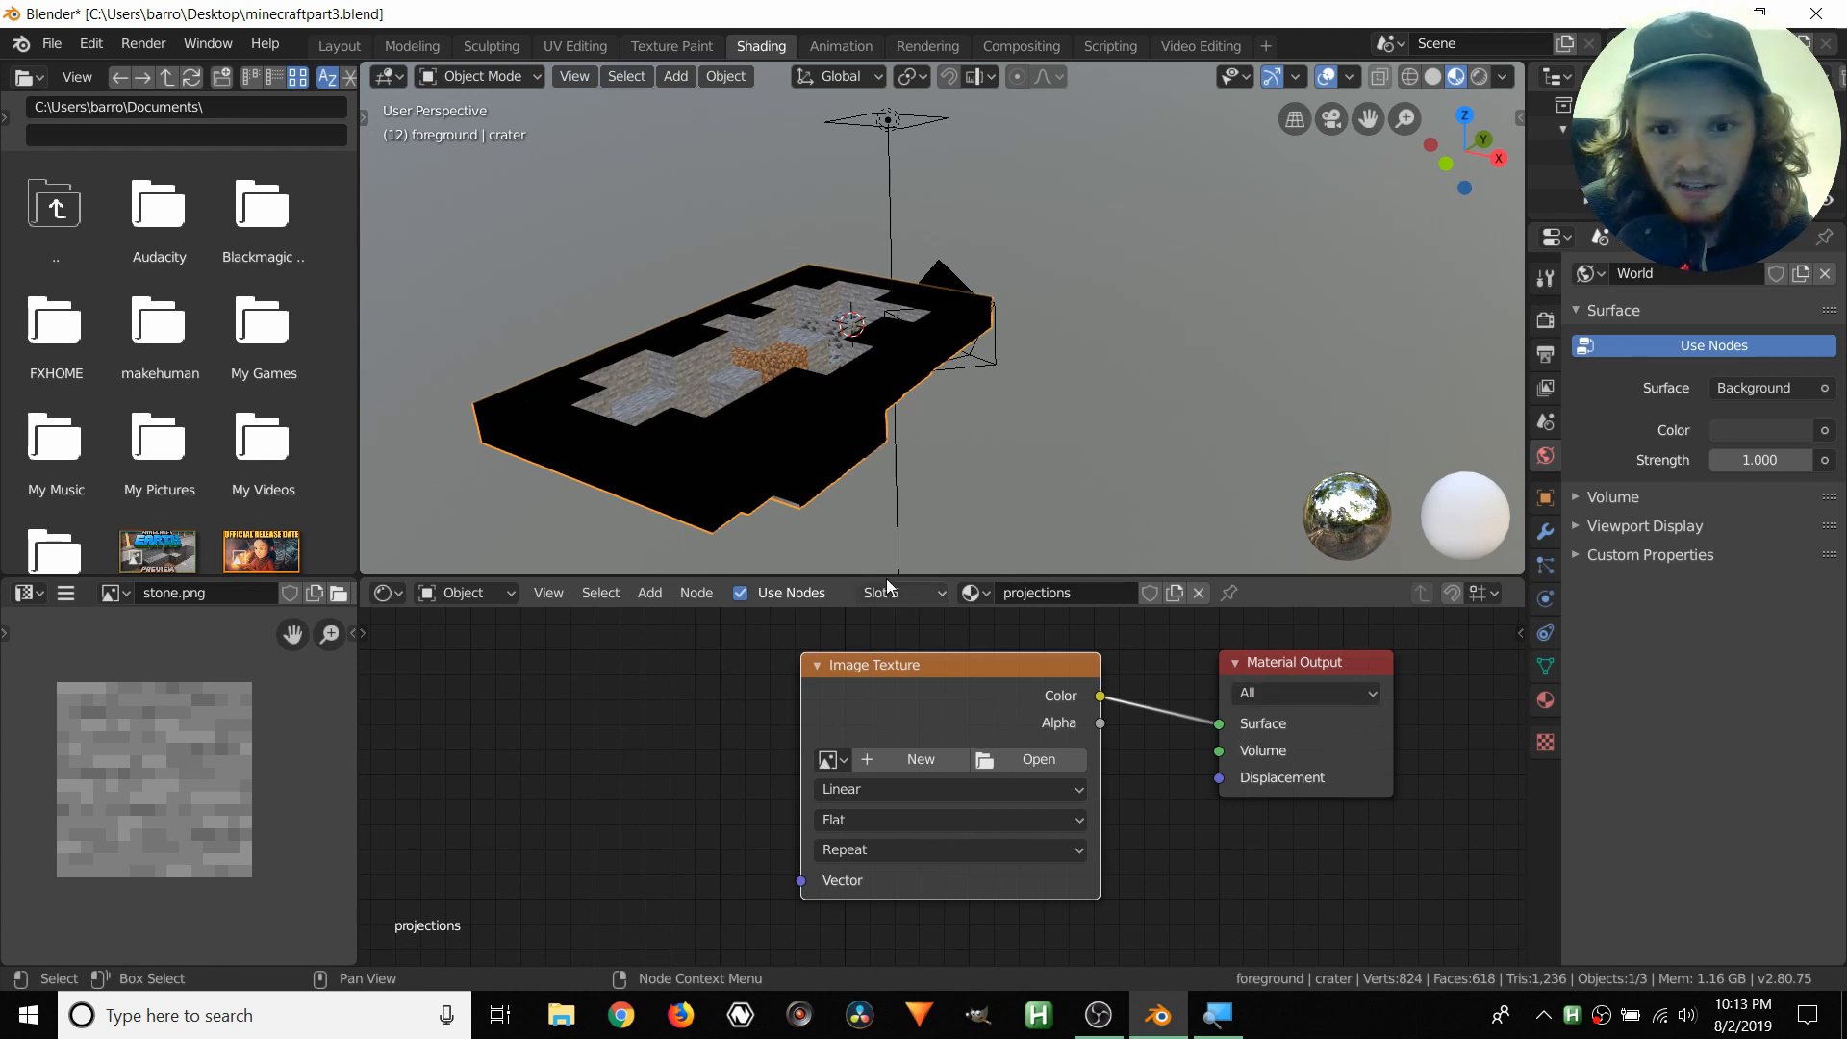
left_click_drag(981, 664, 905, 662)
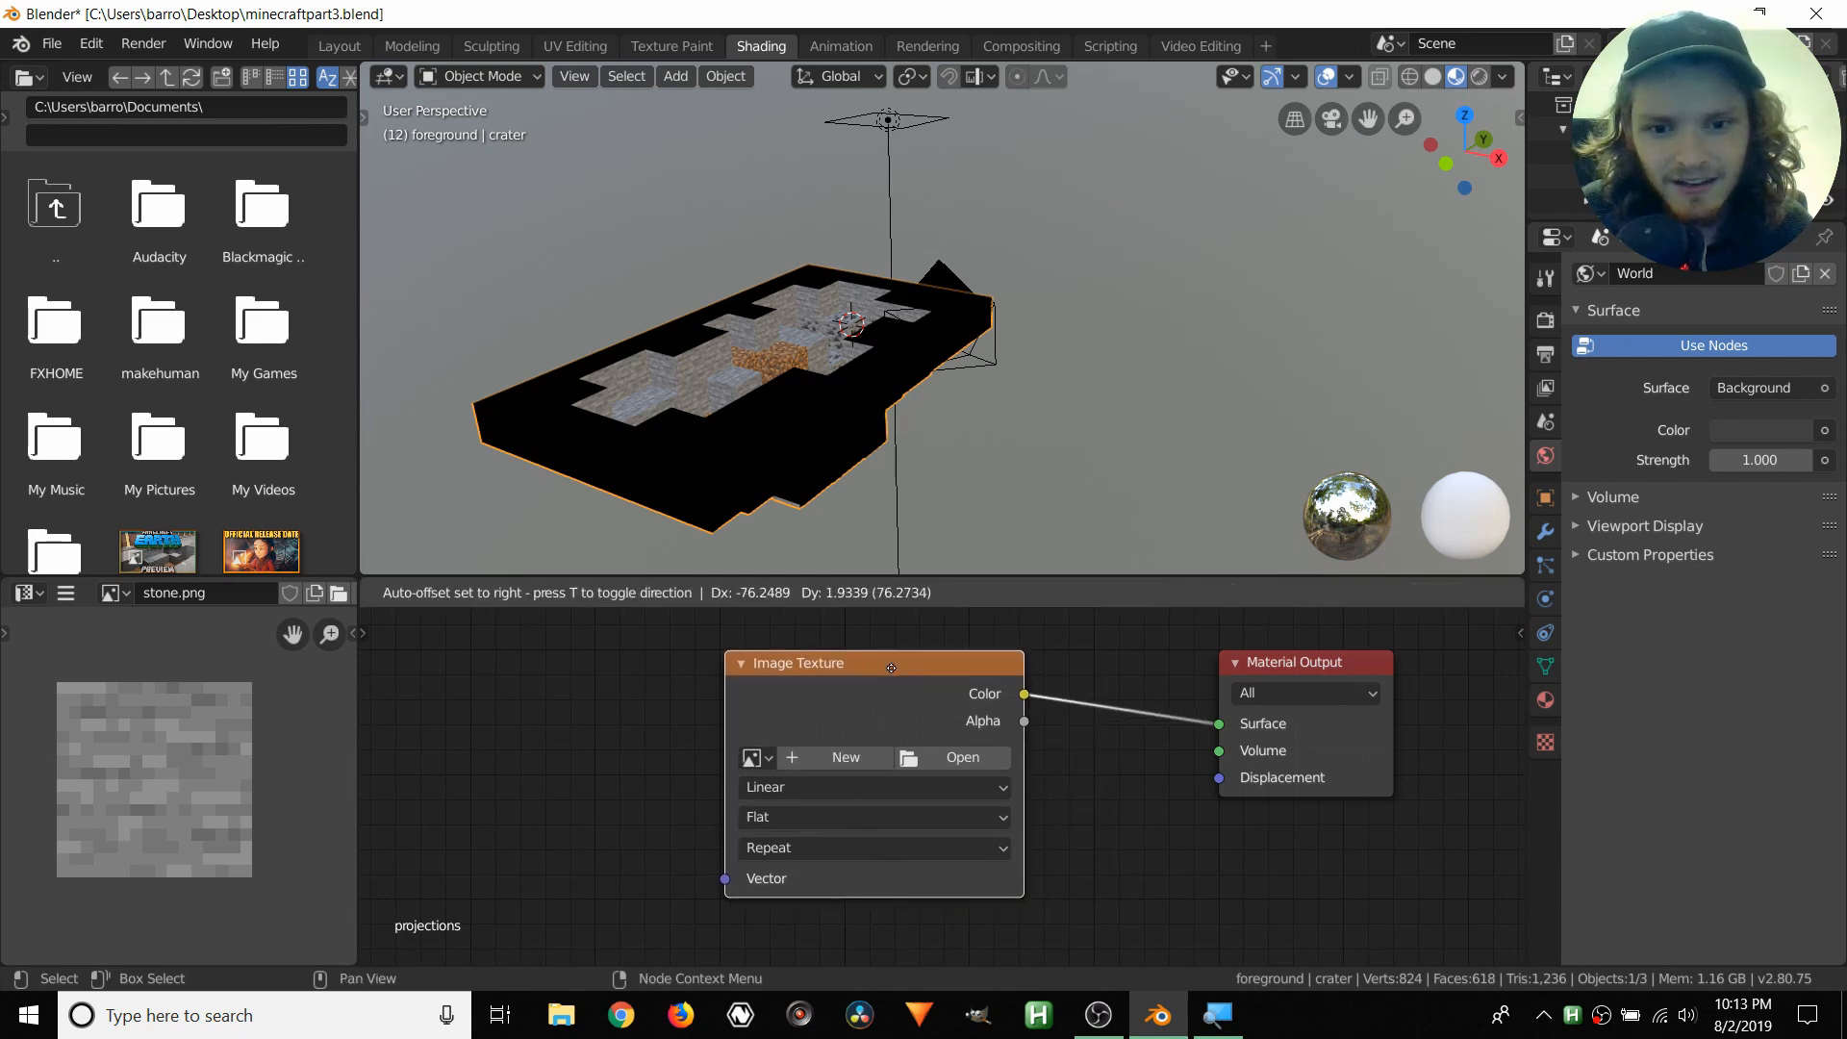
- Load all undistorted frames from the tutorialundistorted folder on the Desktop into the Image Texture node as an image sequence
left_click(963, 756)
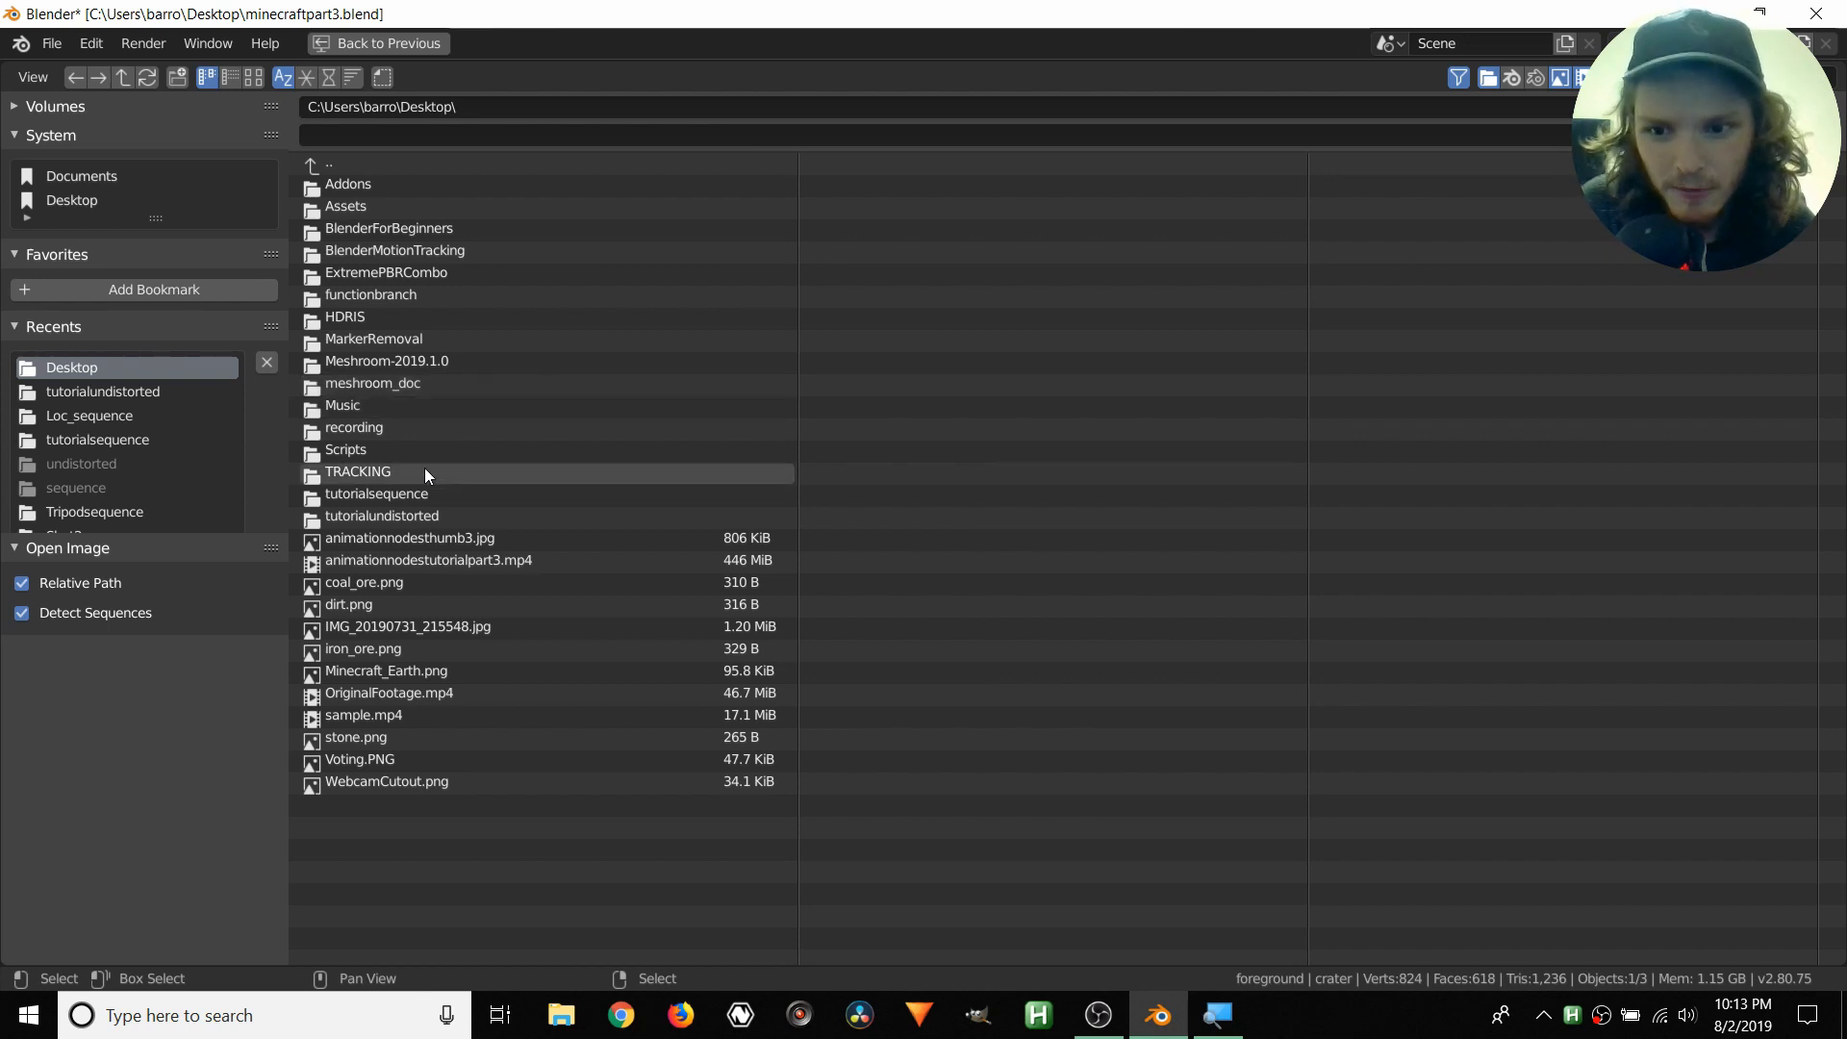
left_click(402, 515)
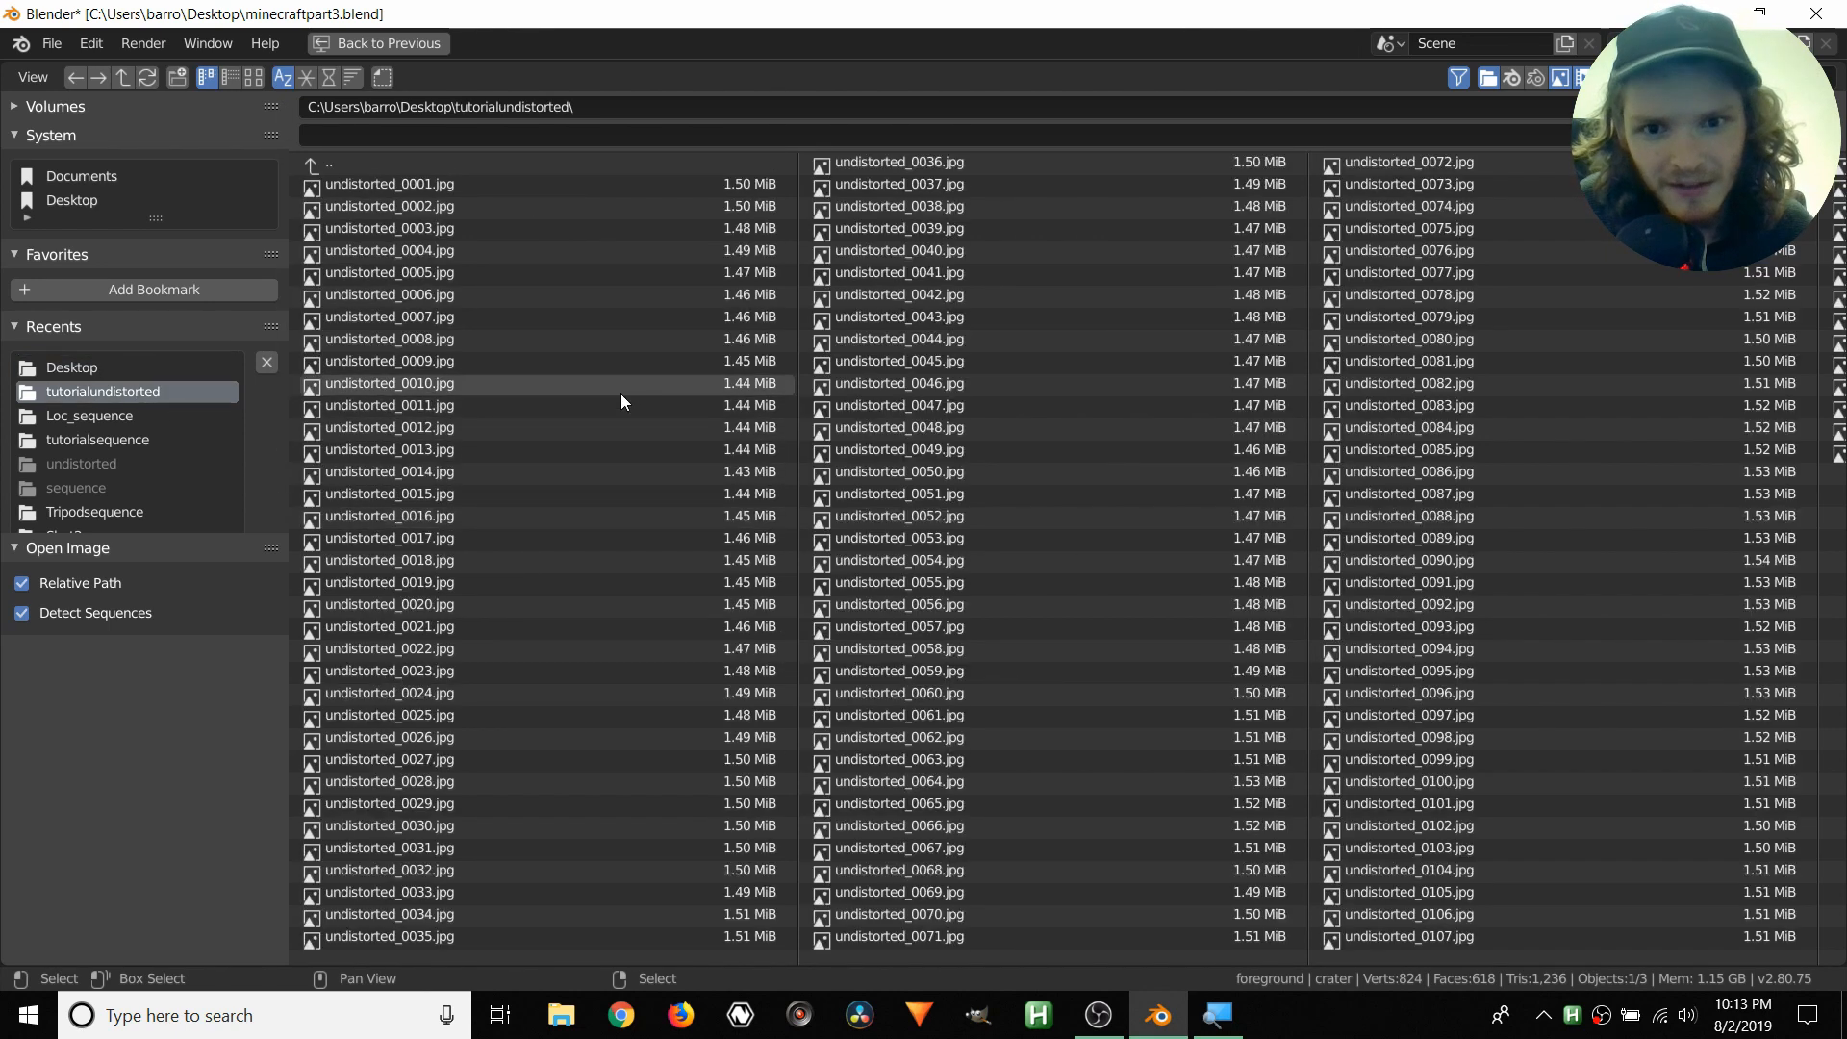
key("a")
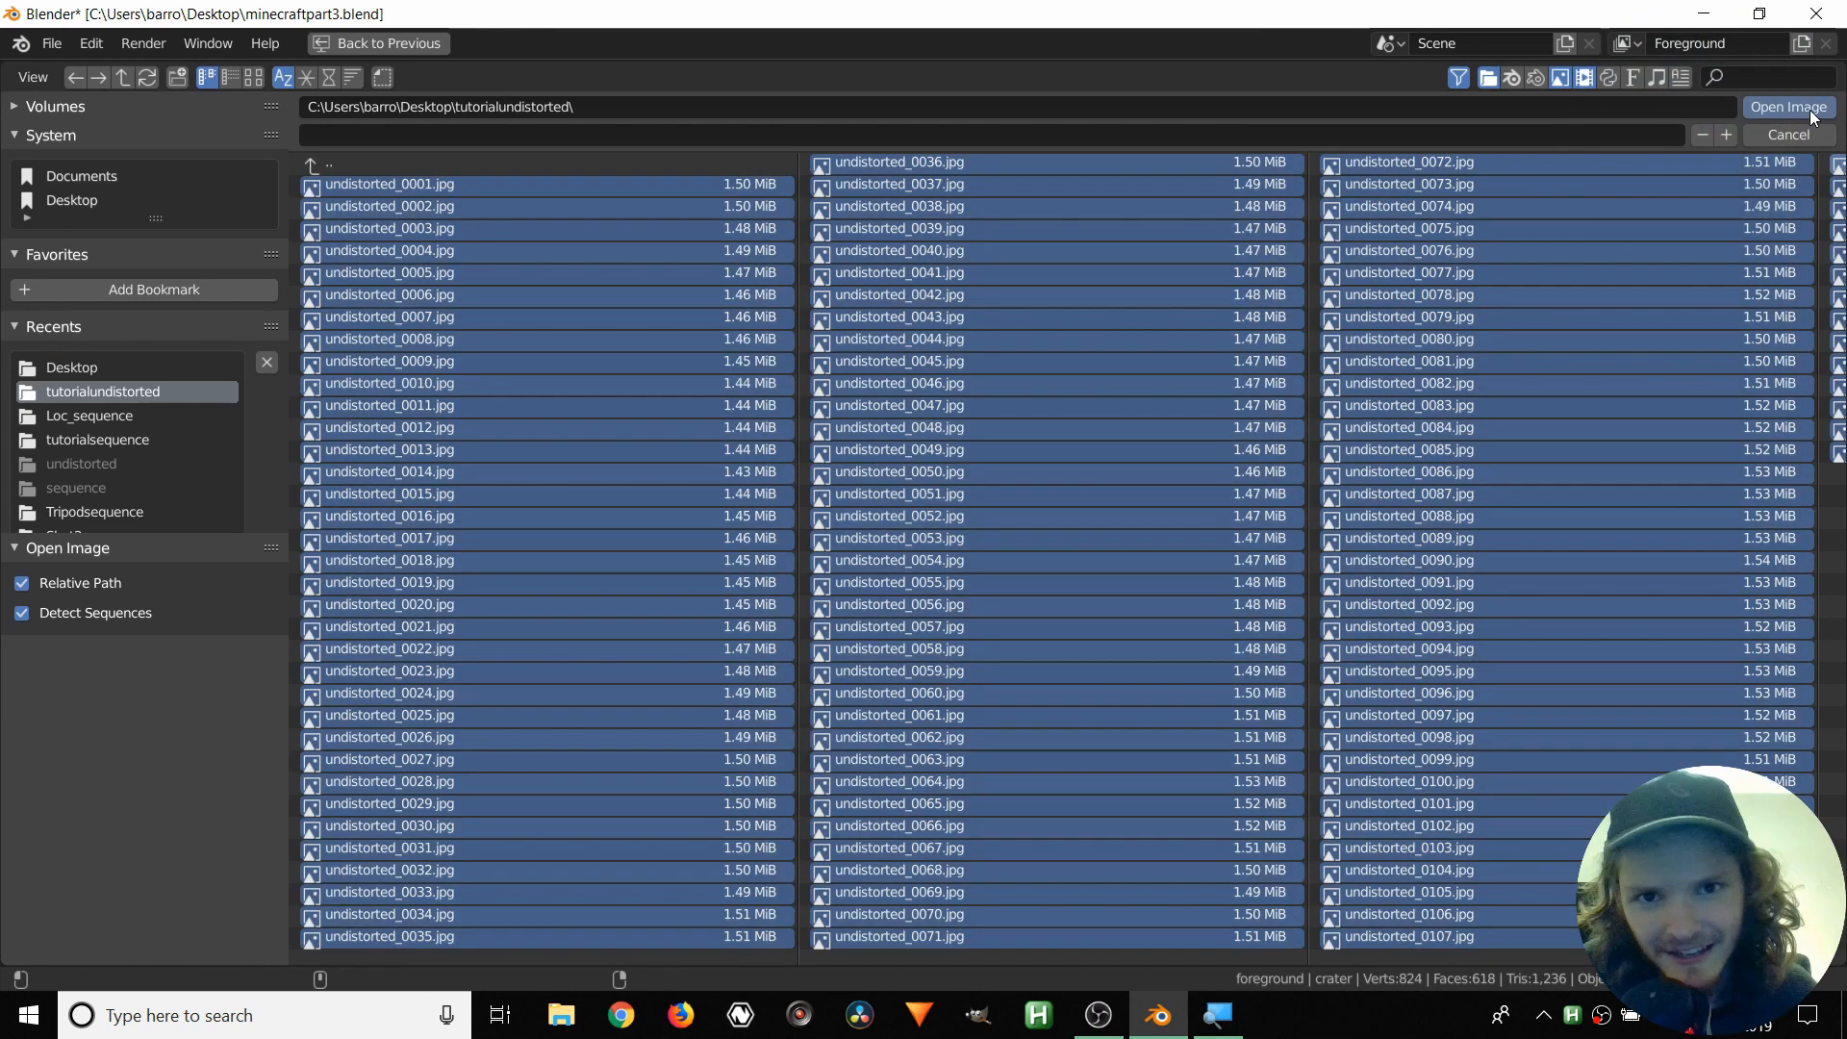
left_click(1813, 115)
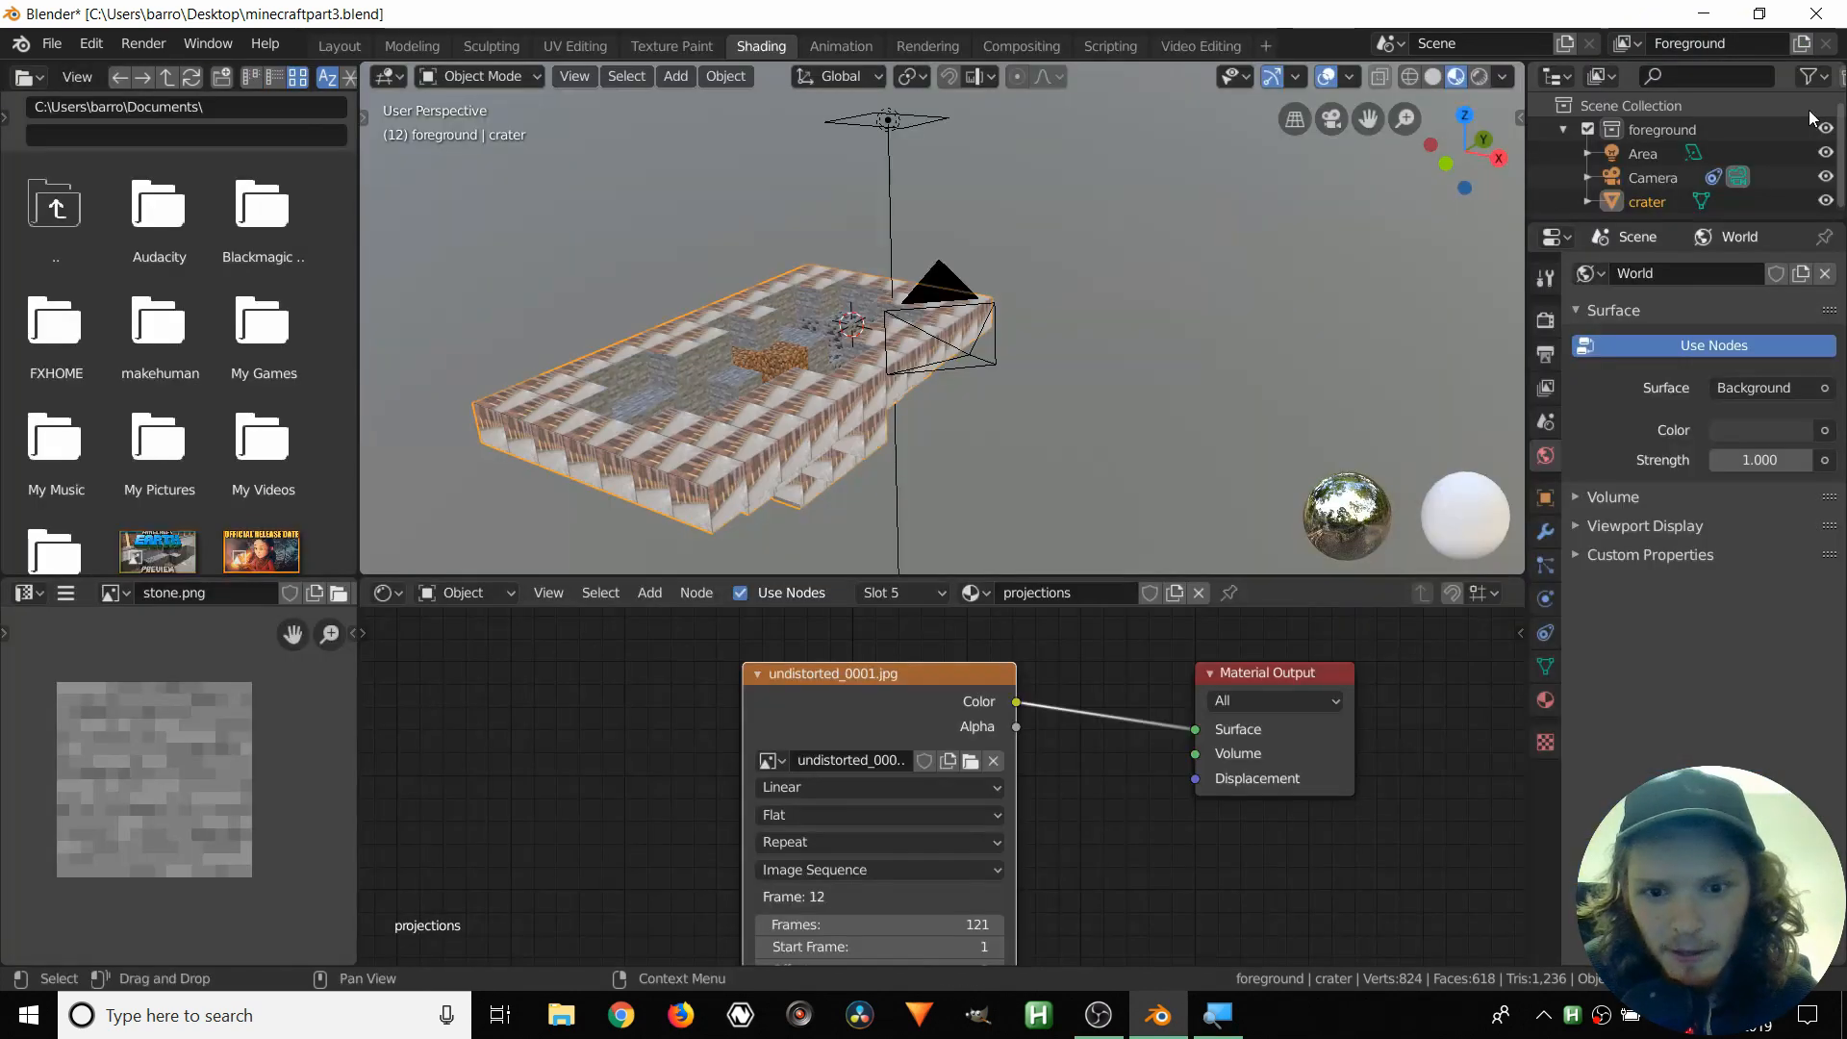
- Enable Cyclic and Auto Refresh for the image sequence in the Image Texture node
scroll(775, 419, "up", 3)
middle_click_drag(702, 414, 922, 270, "shift")
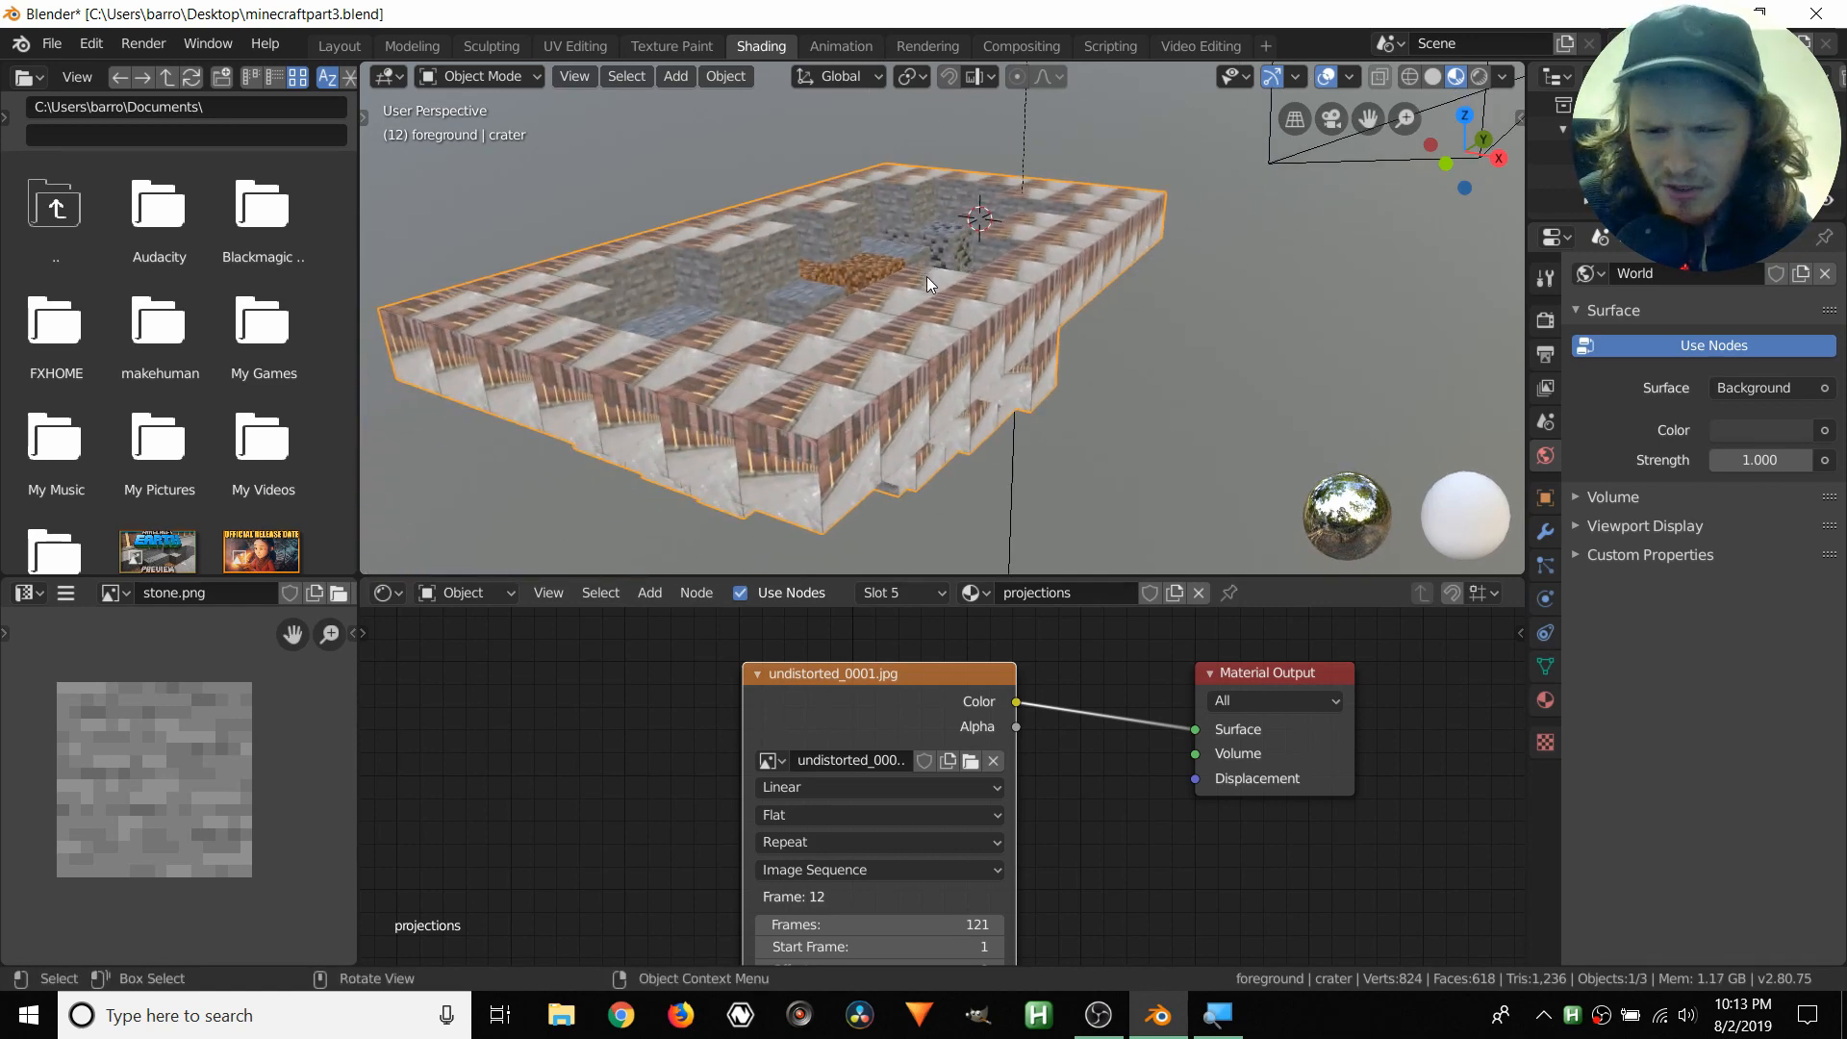
scroll(756, 713, "down", 5, "shift")
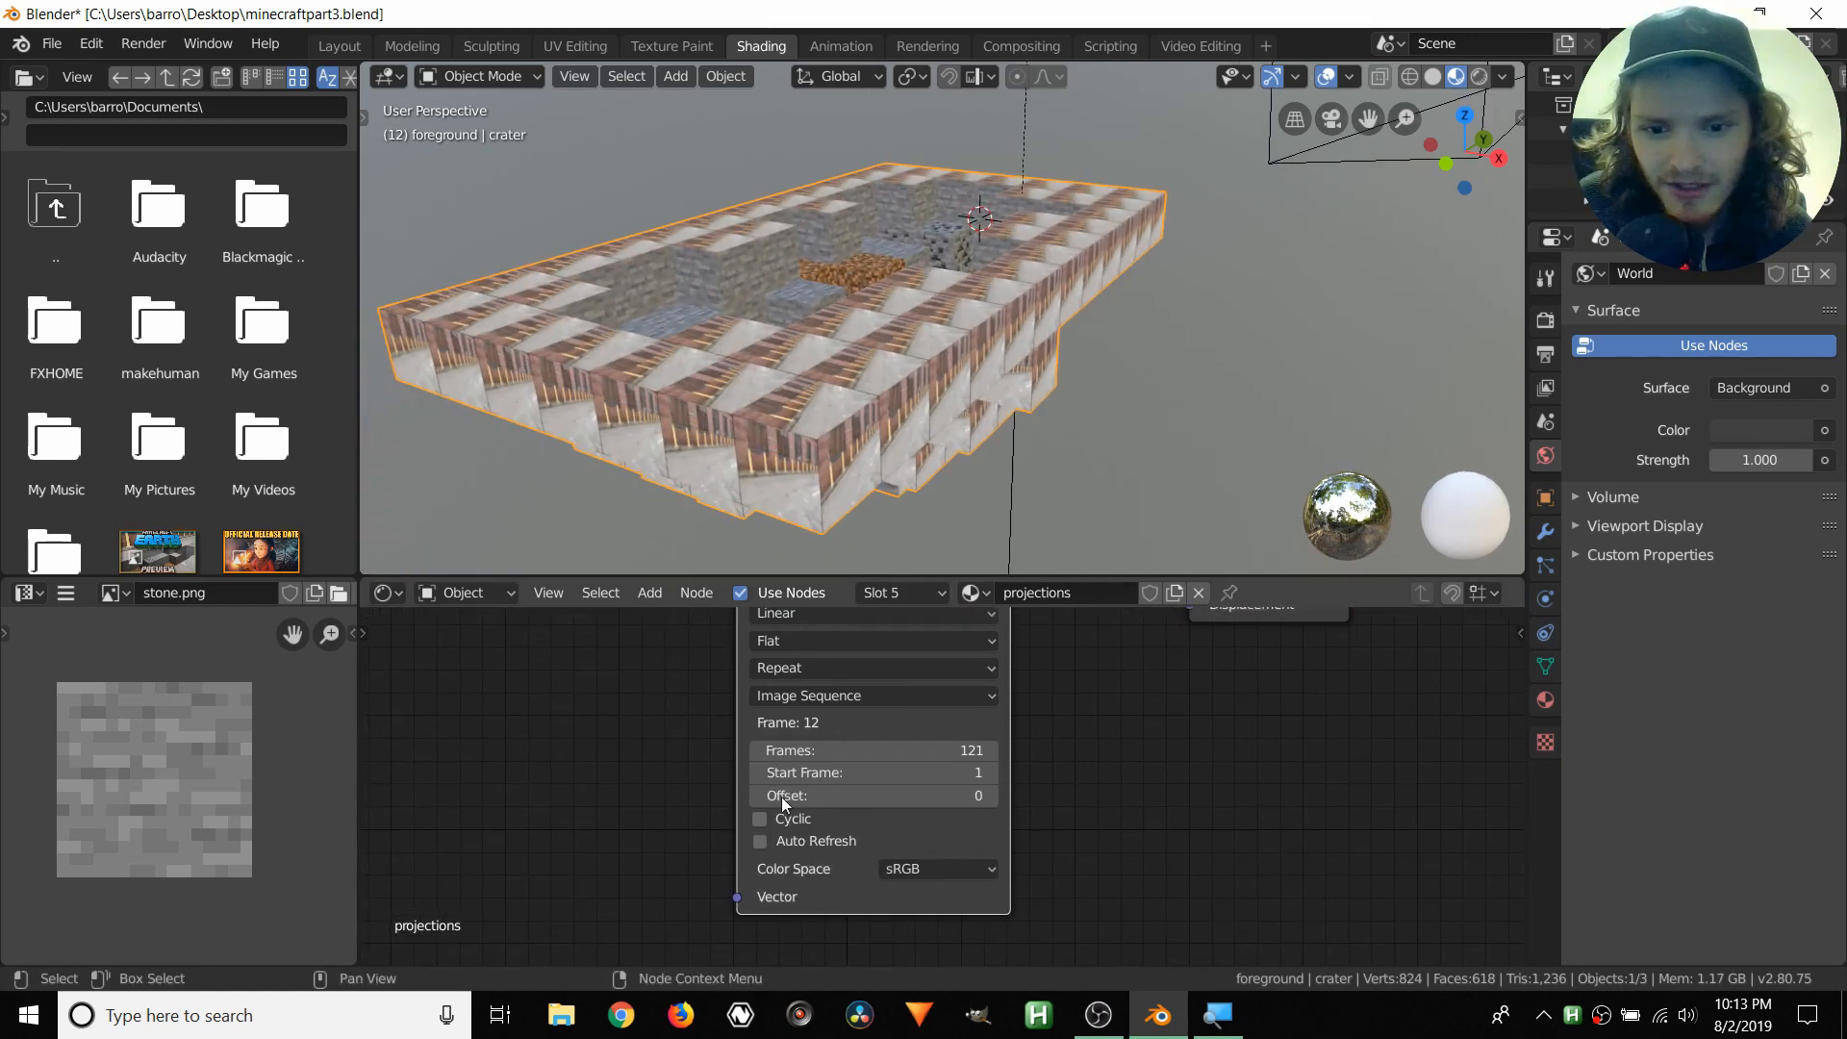
left_click(760, 818)
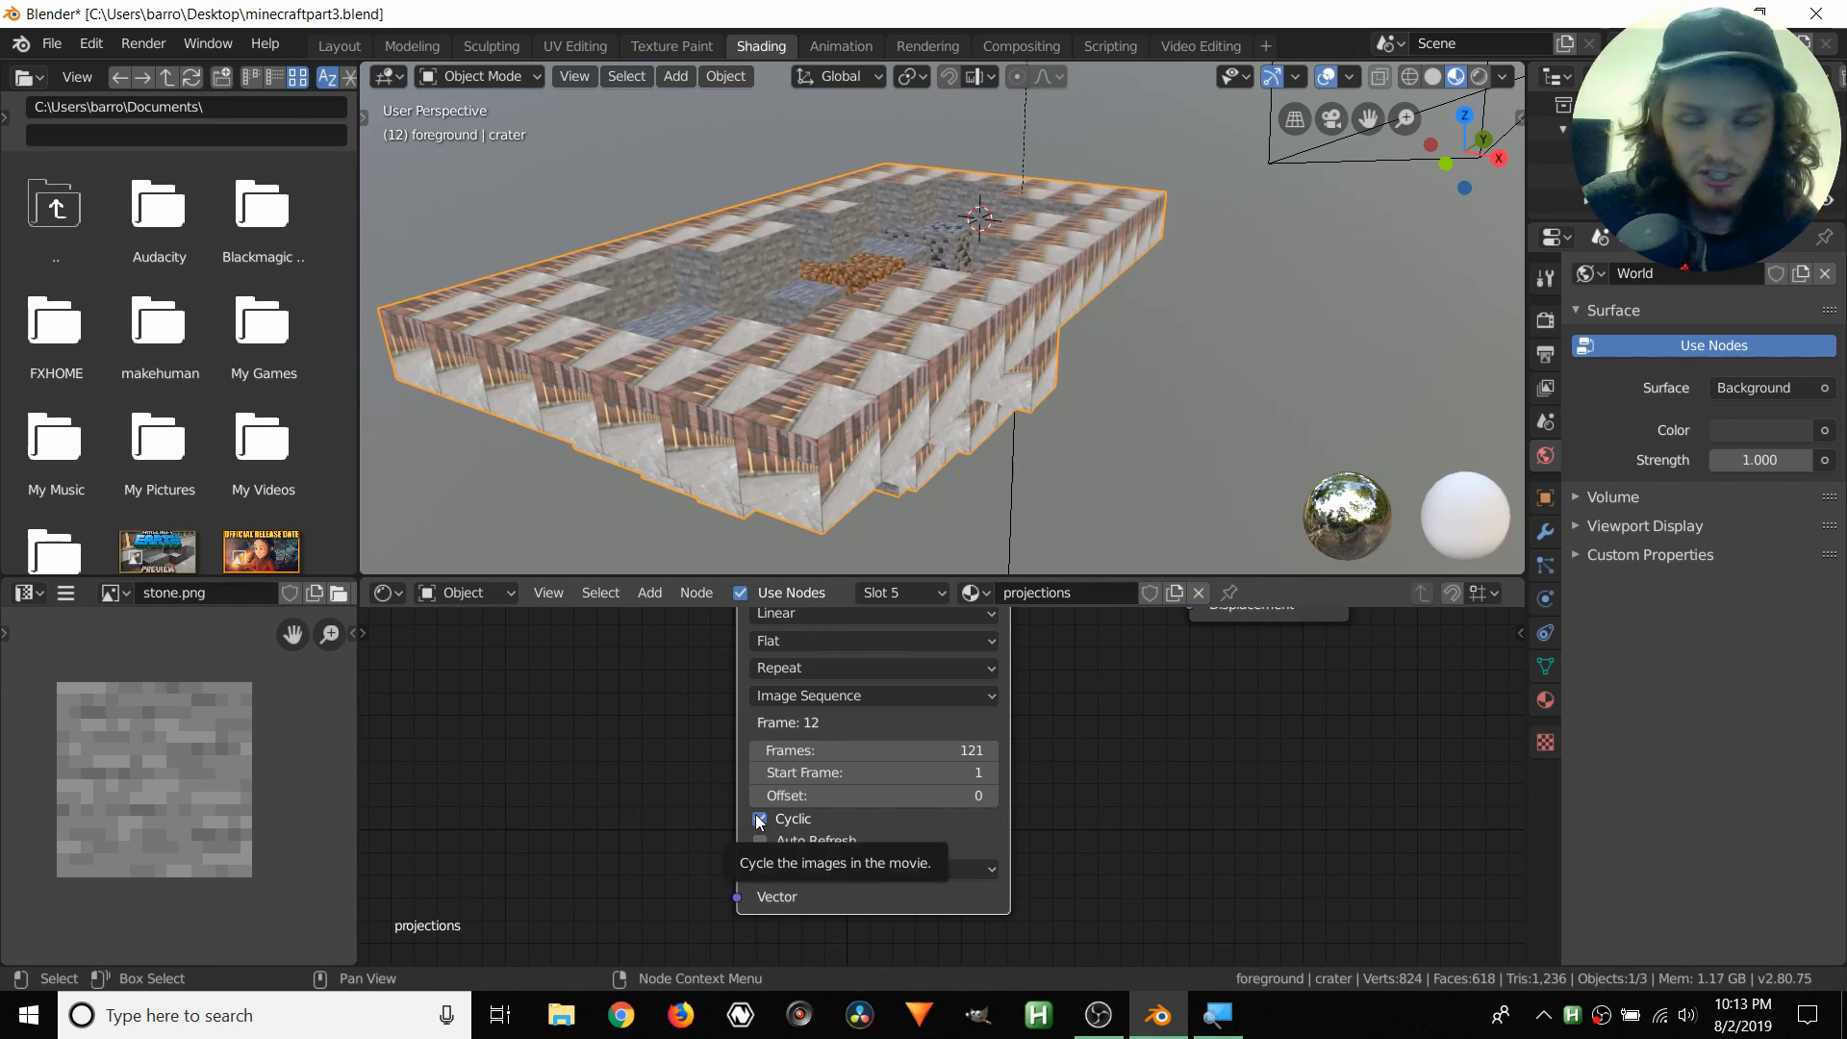
left_click(818, 841)
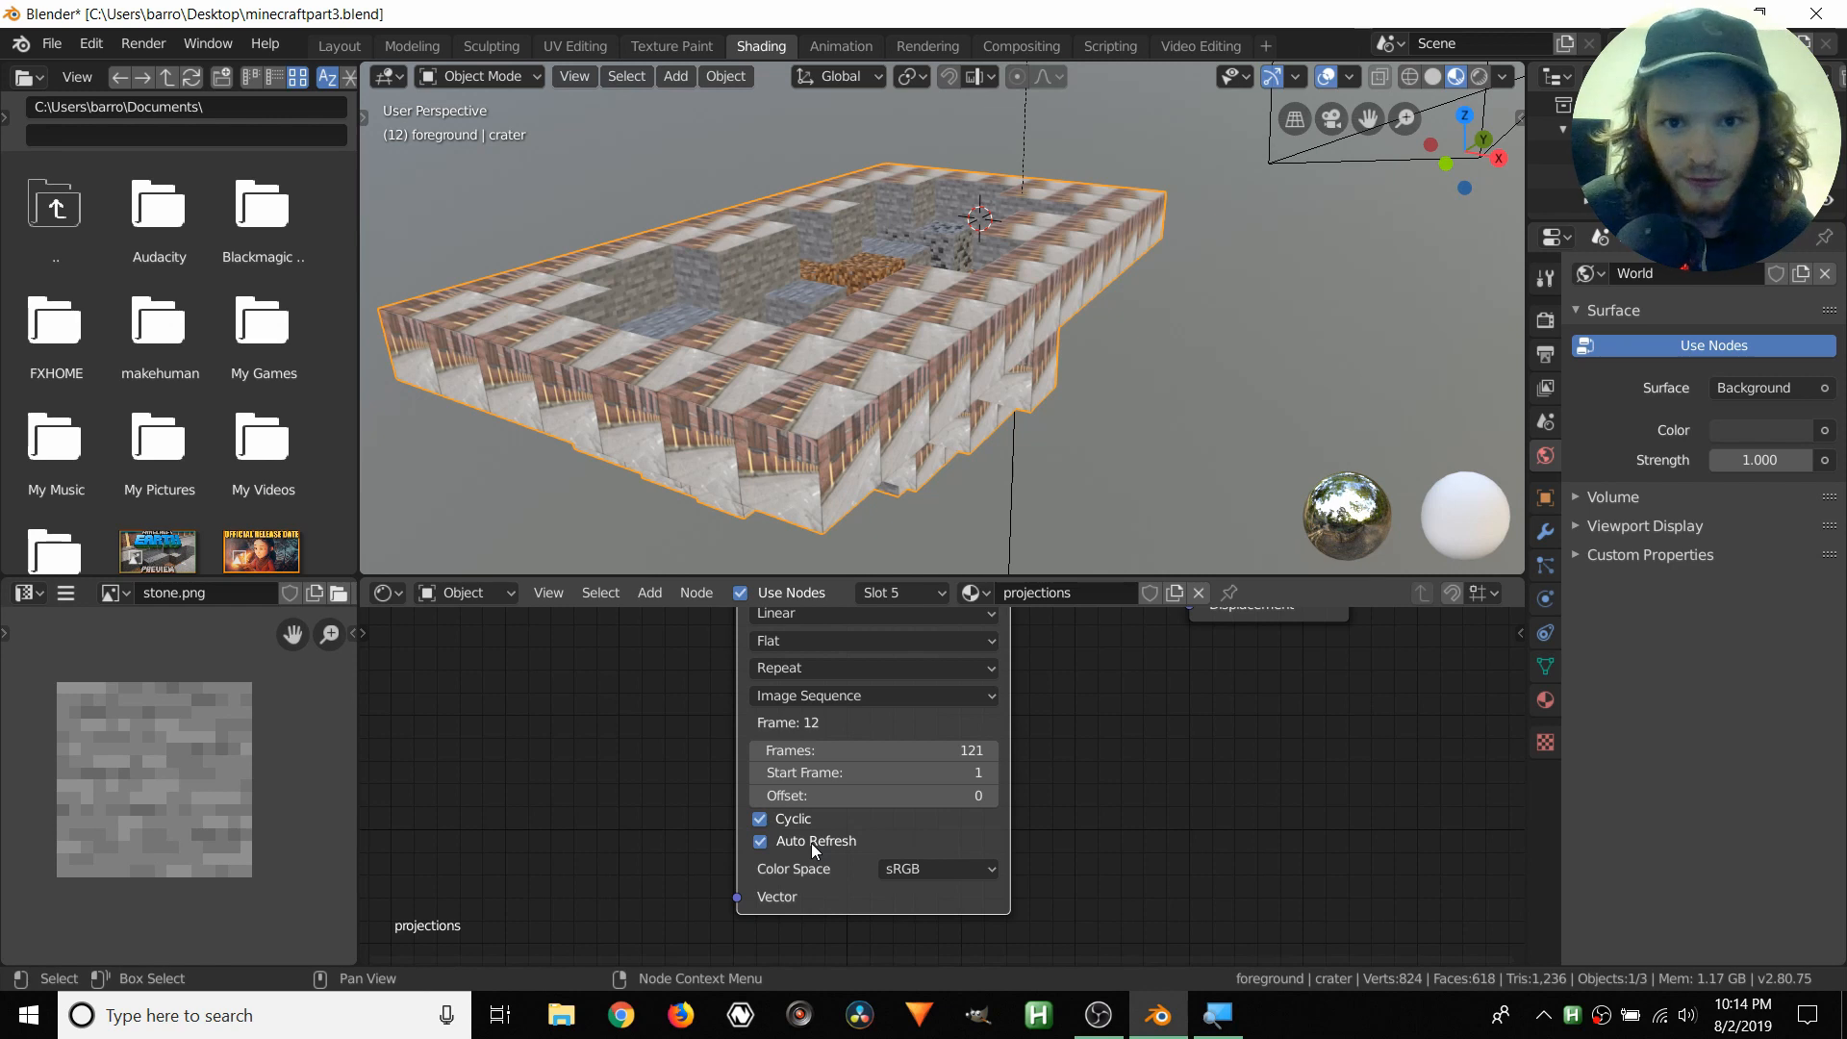
middle_click_drag(1094, 755, 1145, 887)
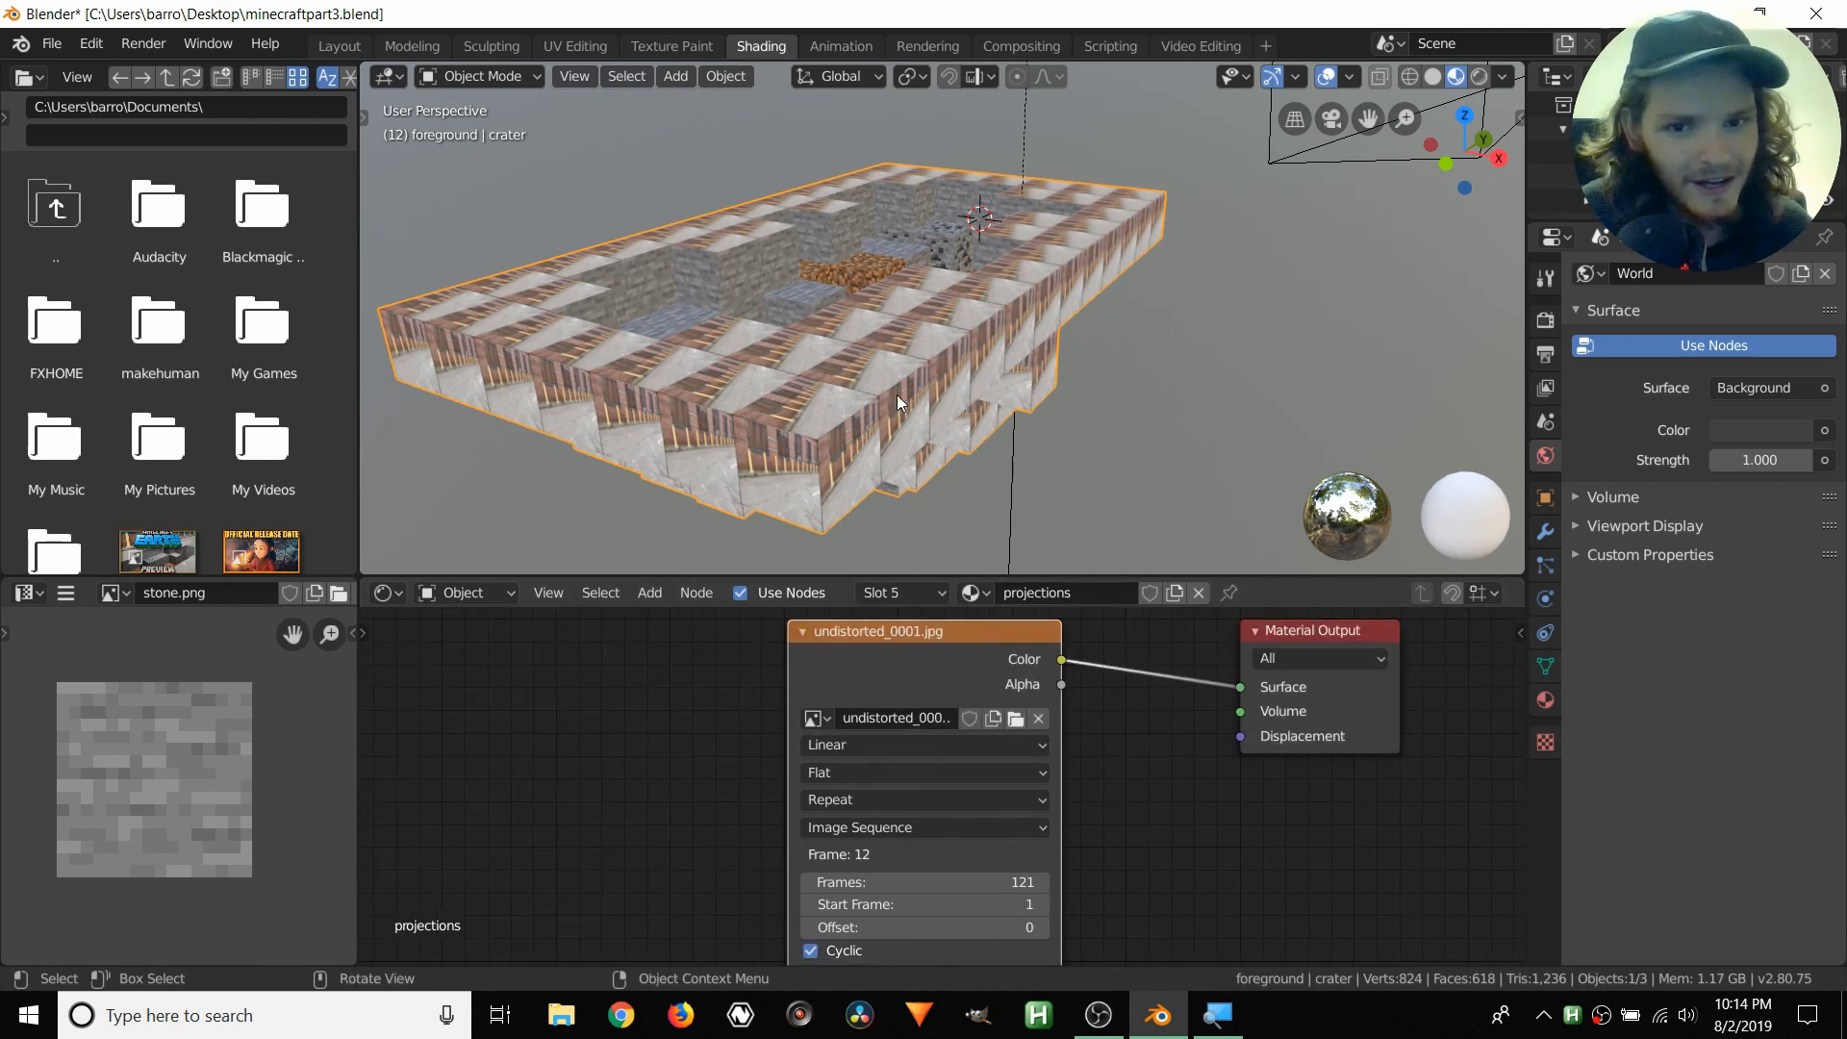
- Search the add-on preferences for "node" to check whether Node Wrangler is enabled, and return to the shader editor
middle_click_drag(678, 693, 714, 708)
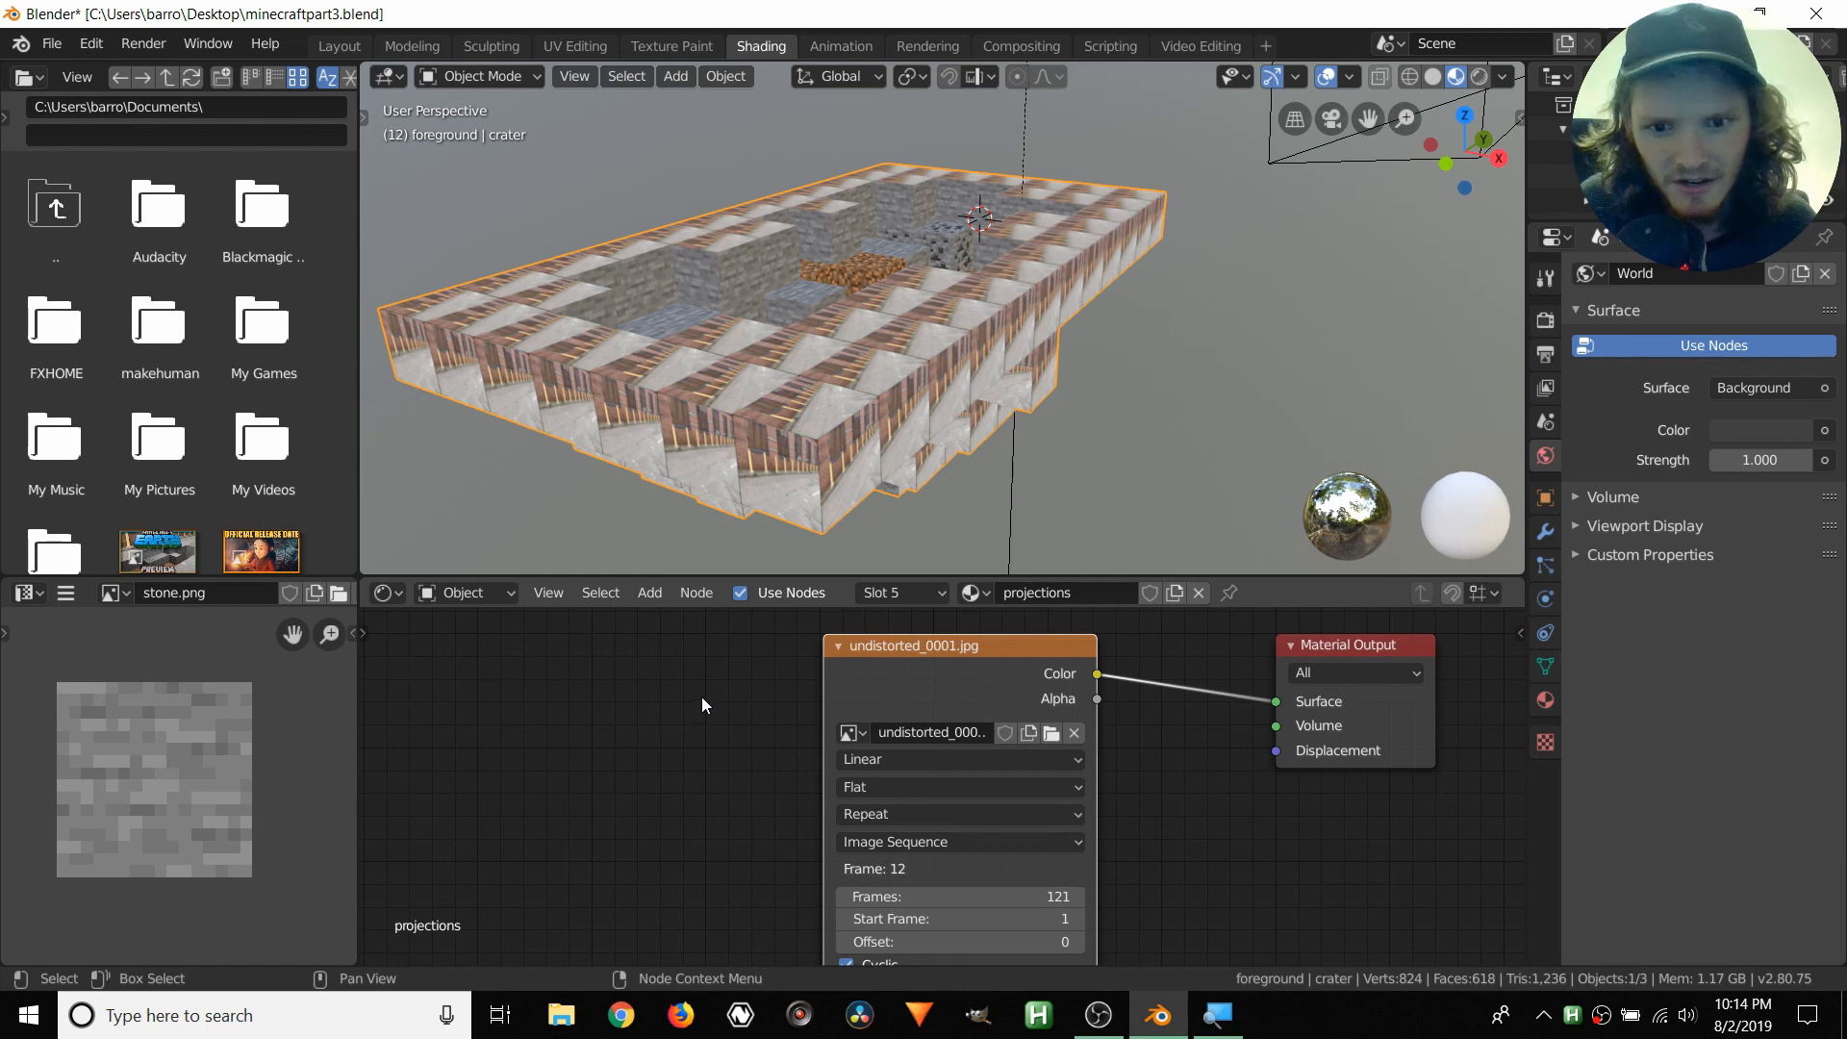
middle_click_drag(701, 696, 771, 689)
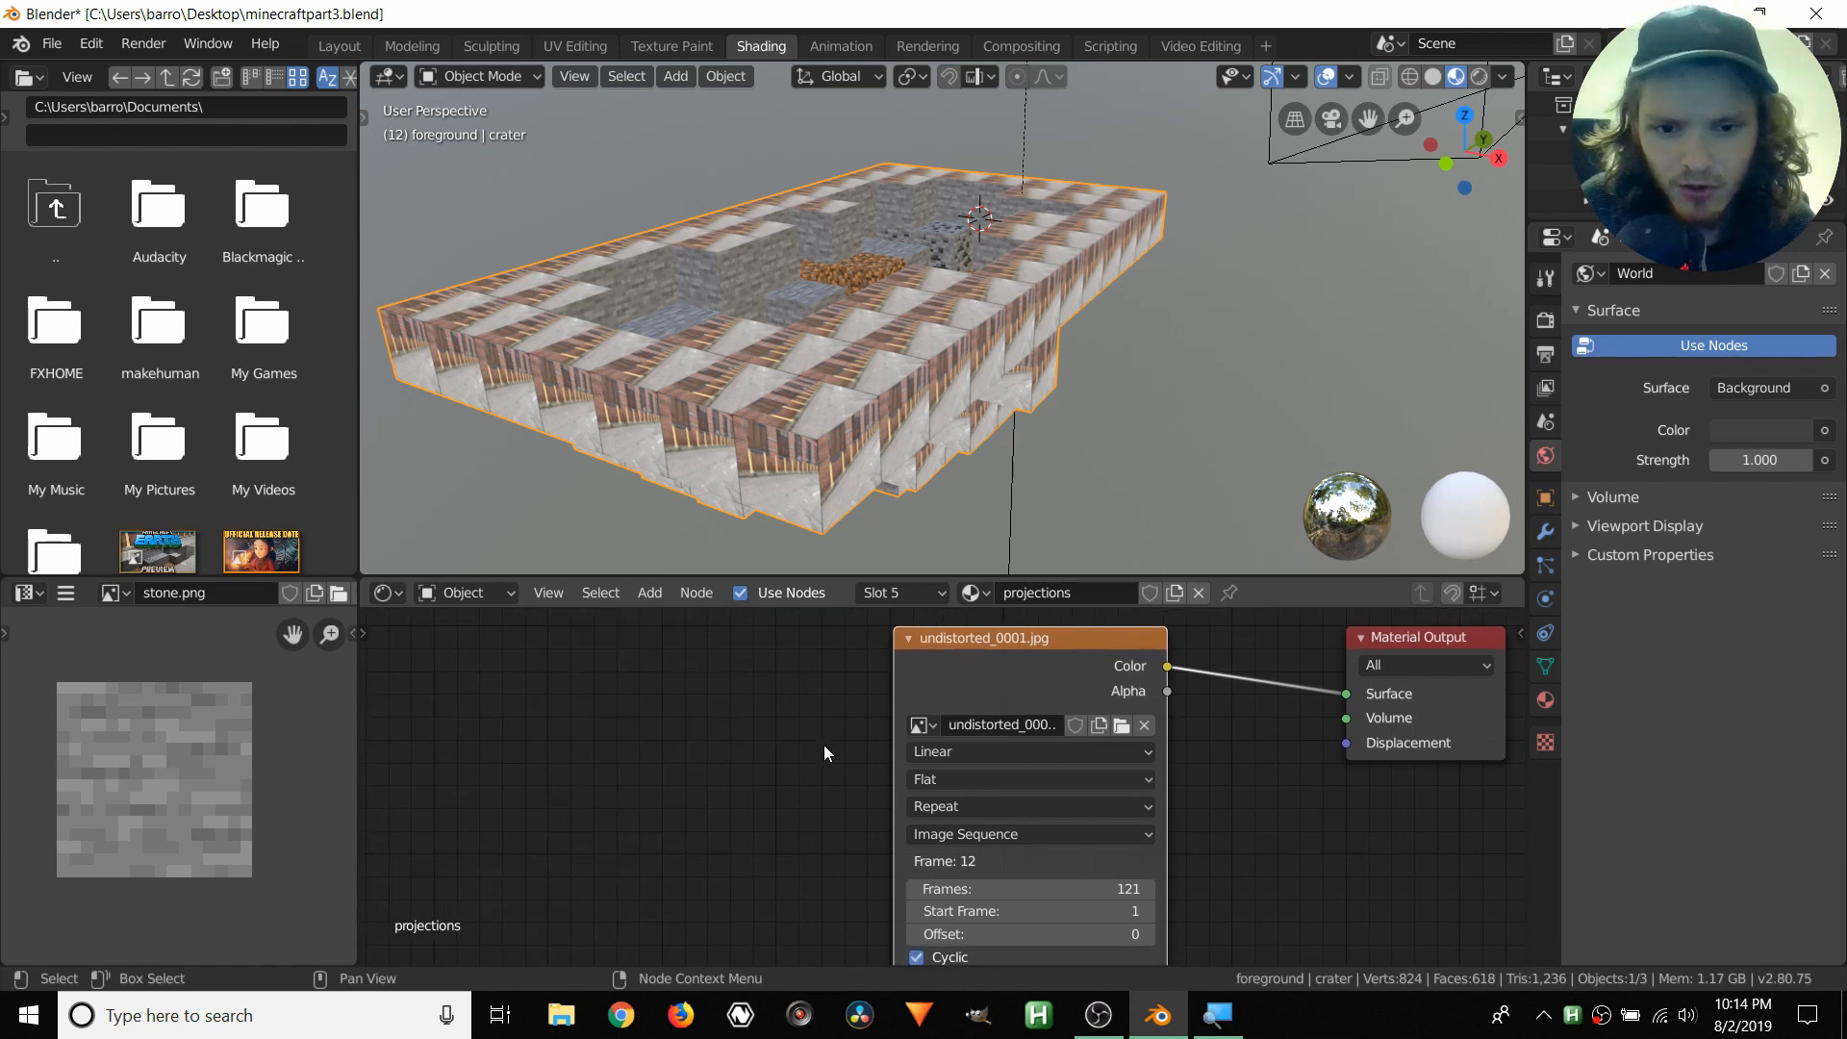
left_click(92, 43)
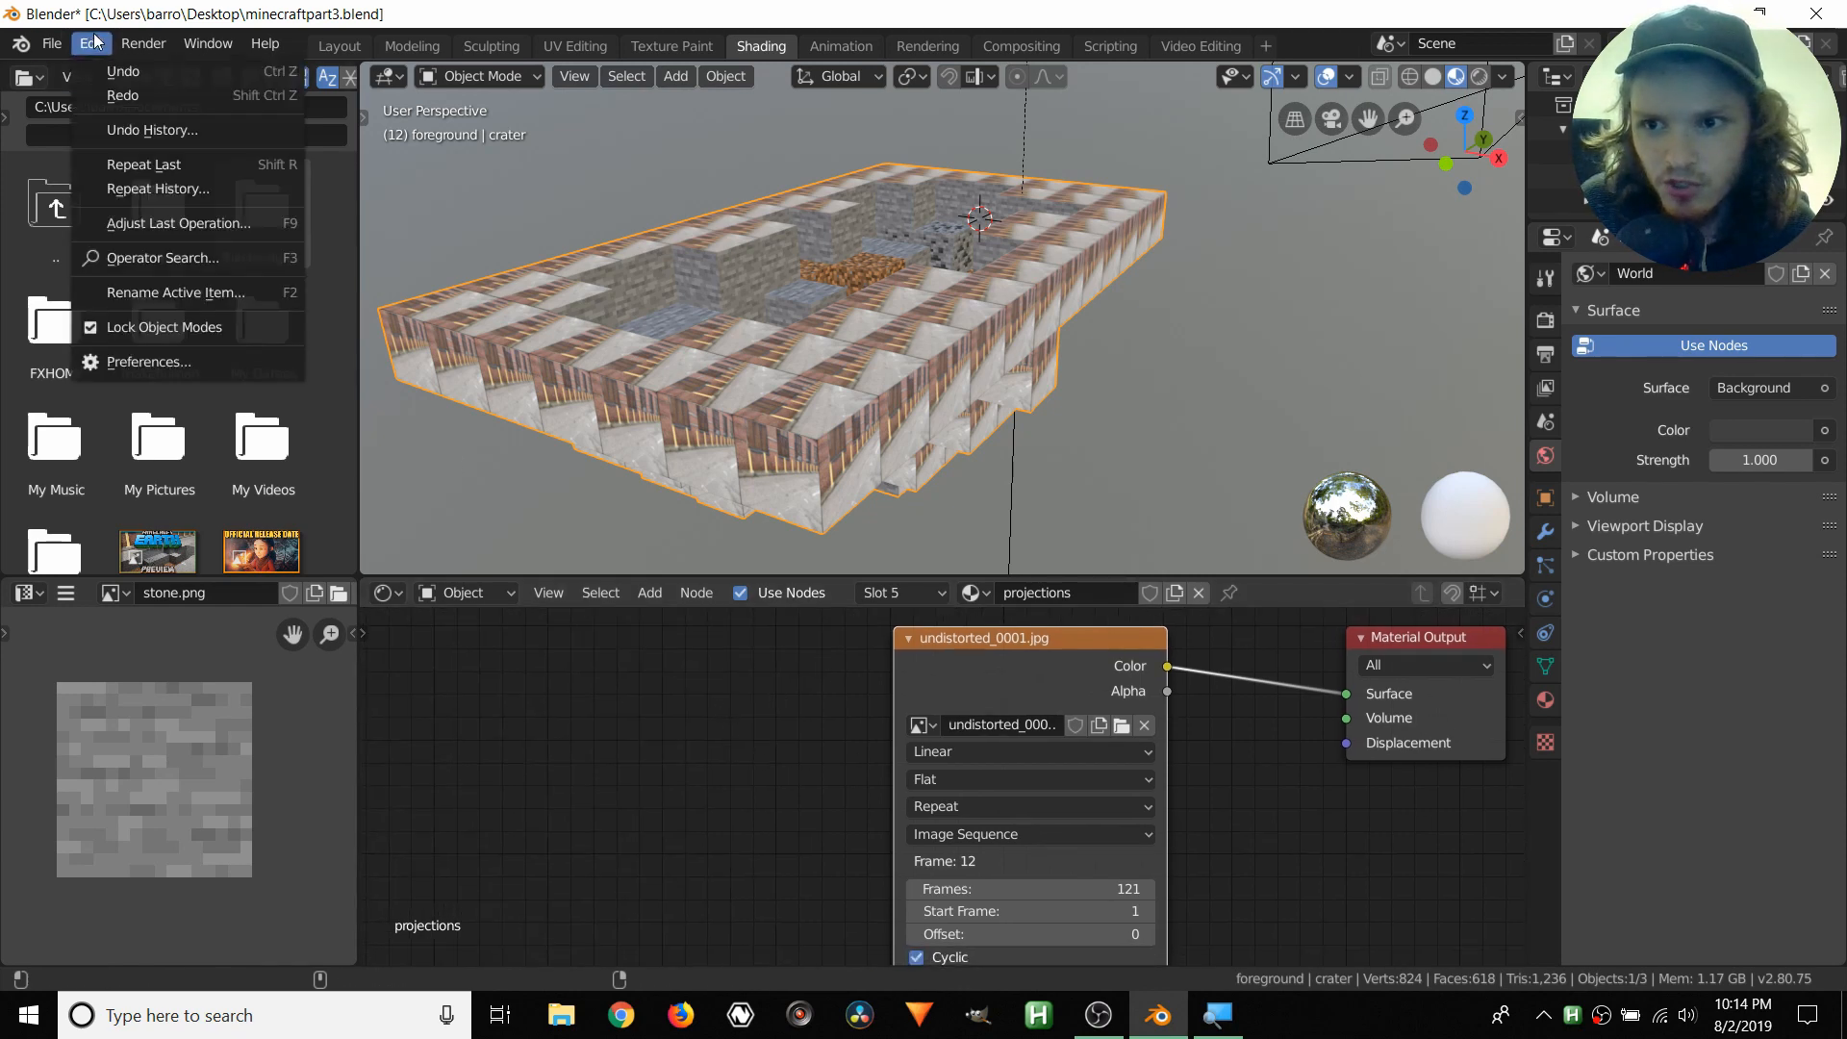
left_click(211, 371)
left_click_drag(383, 87, 601, 102)
left_click(752, 163)
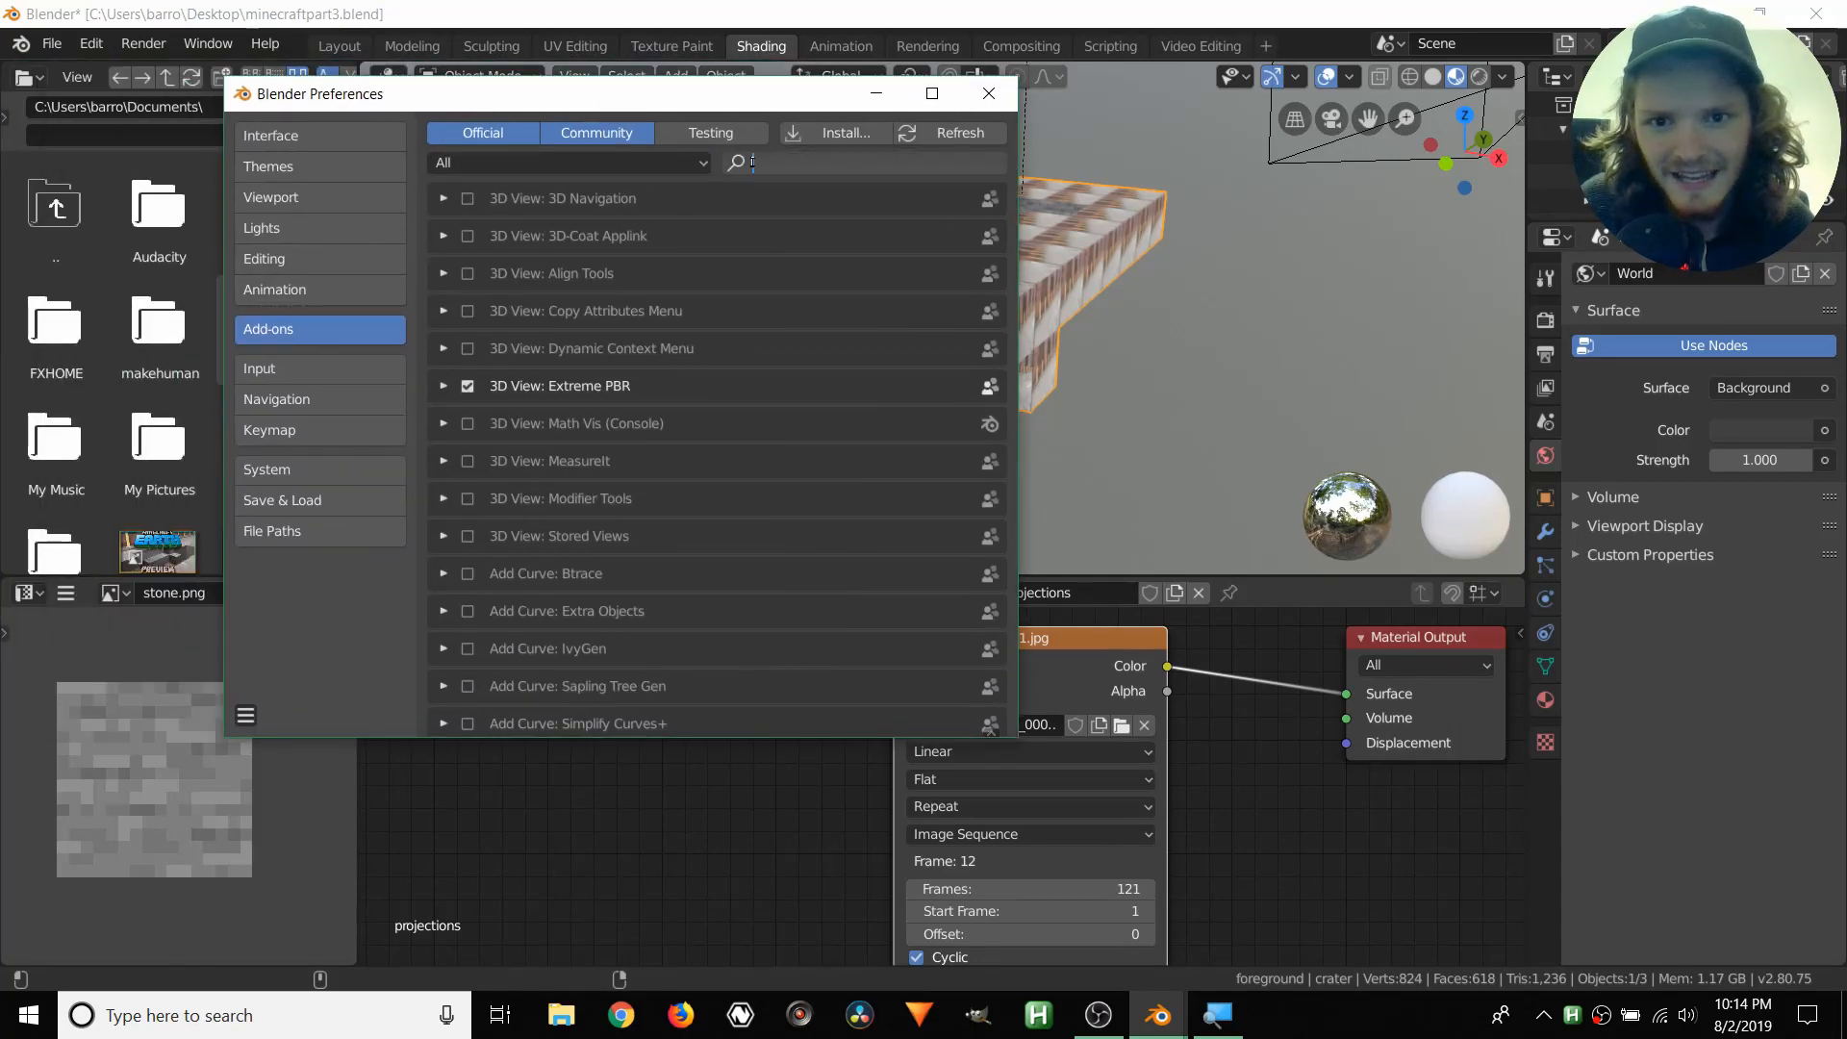
type("node")
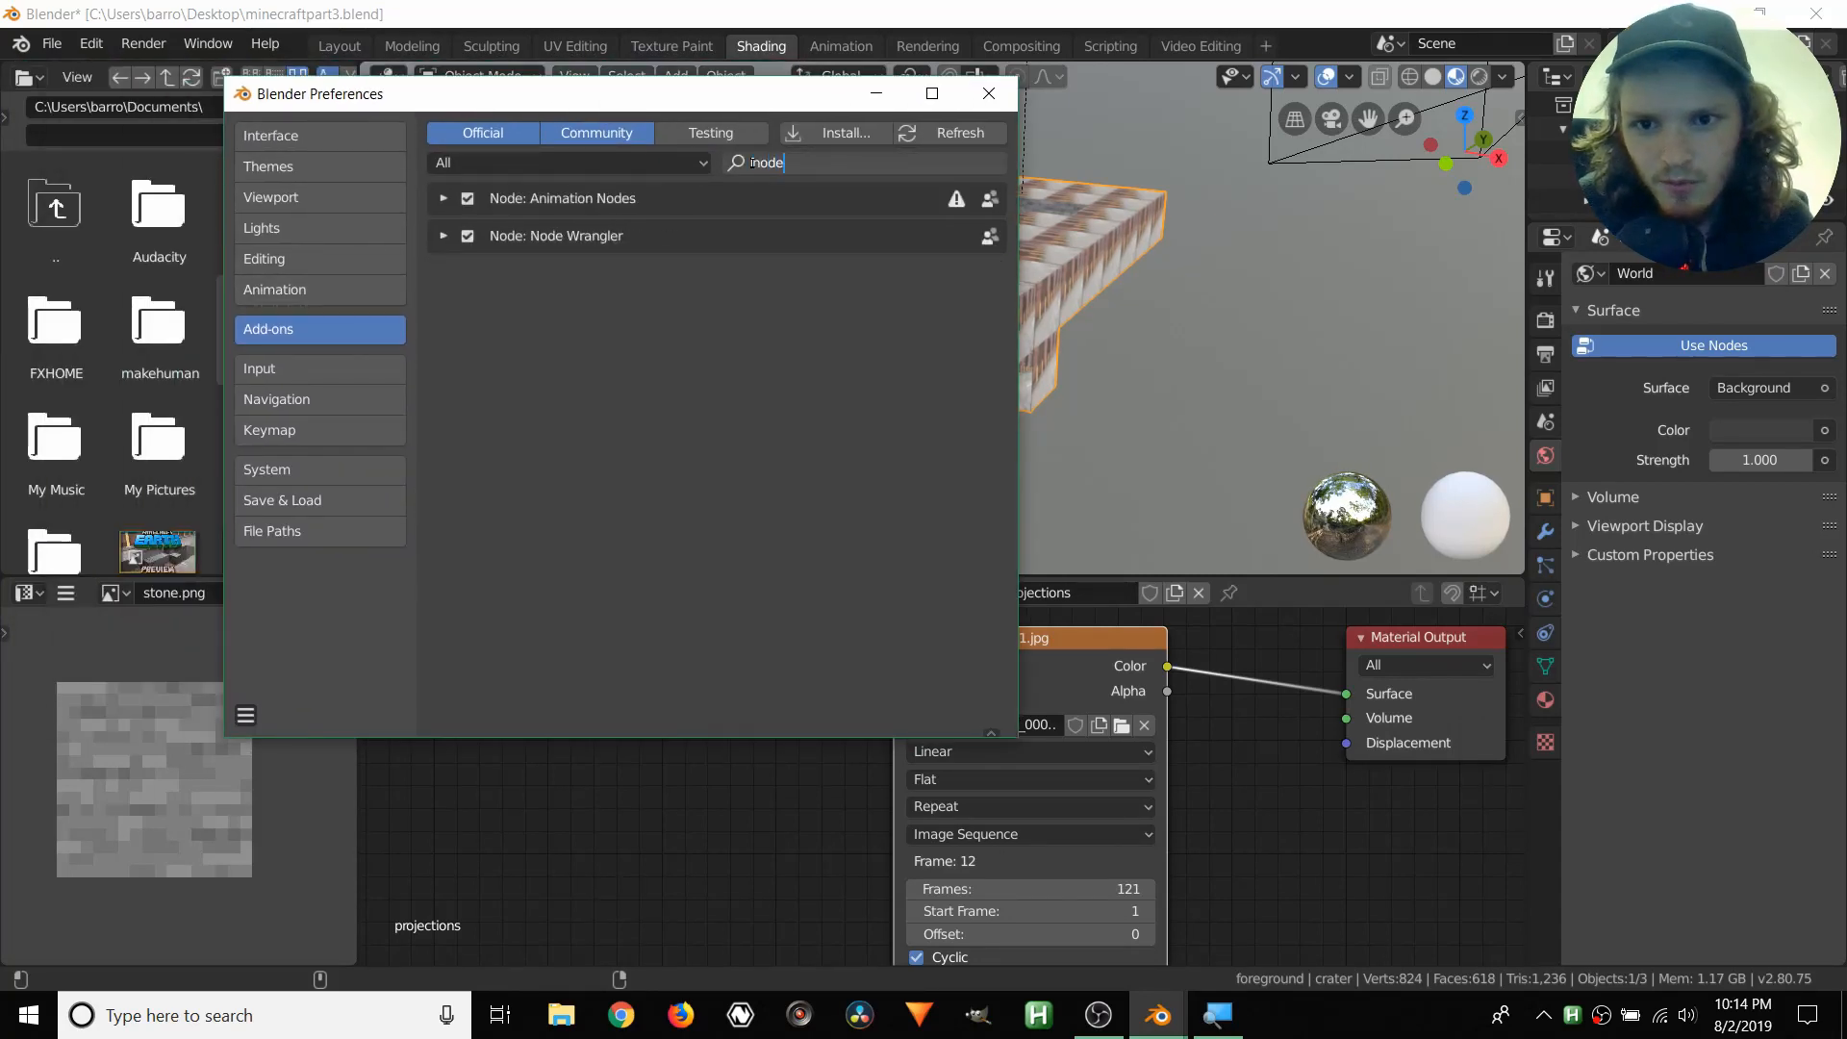
left_click(805, 737)
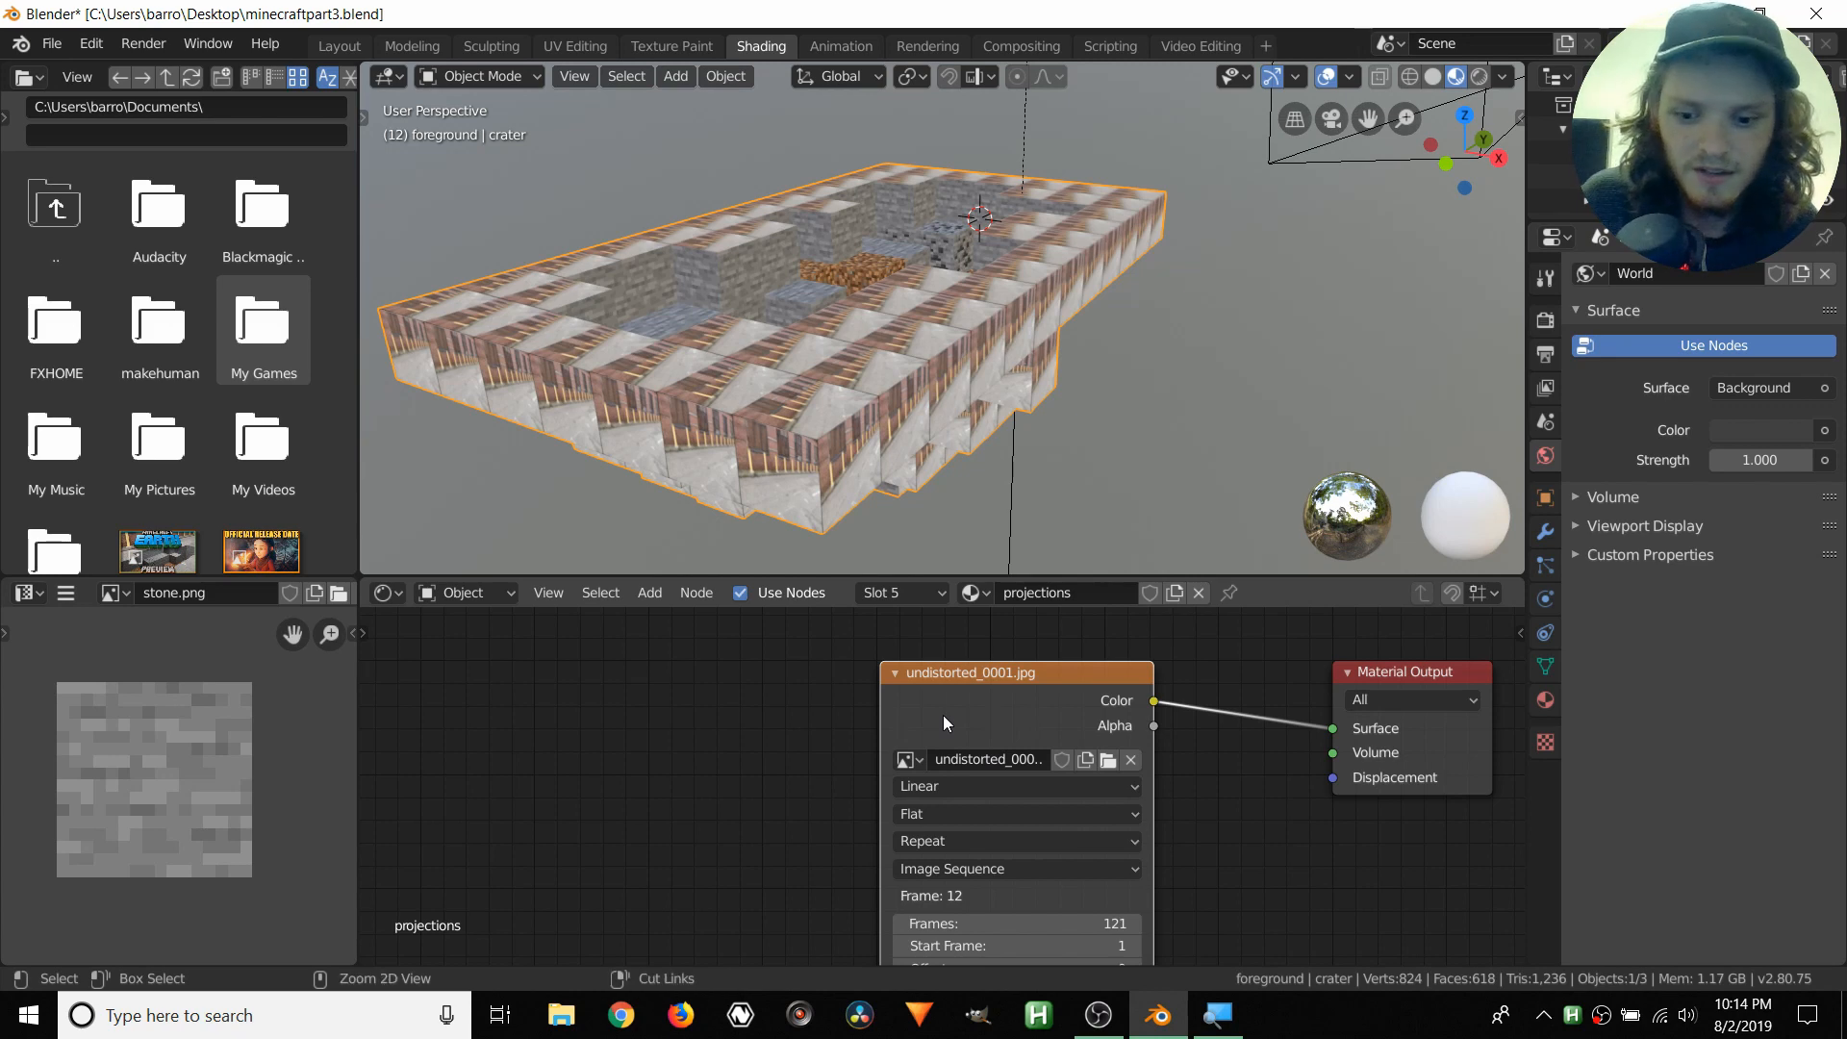
- Add Mapping and Texture Coordinate nodes to the image texture with Node Wrangler, and connect the Window coordinates to the Mapping's Vector input
key("ctrl+t")
middle_click_drag(662, 703, 853, 956)
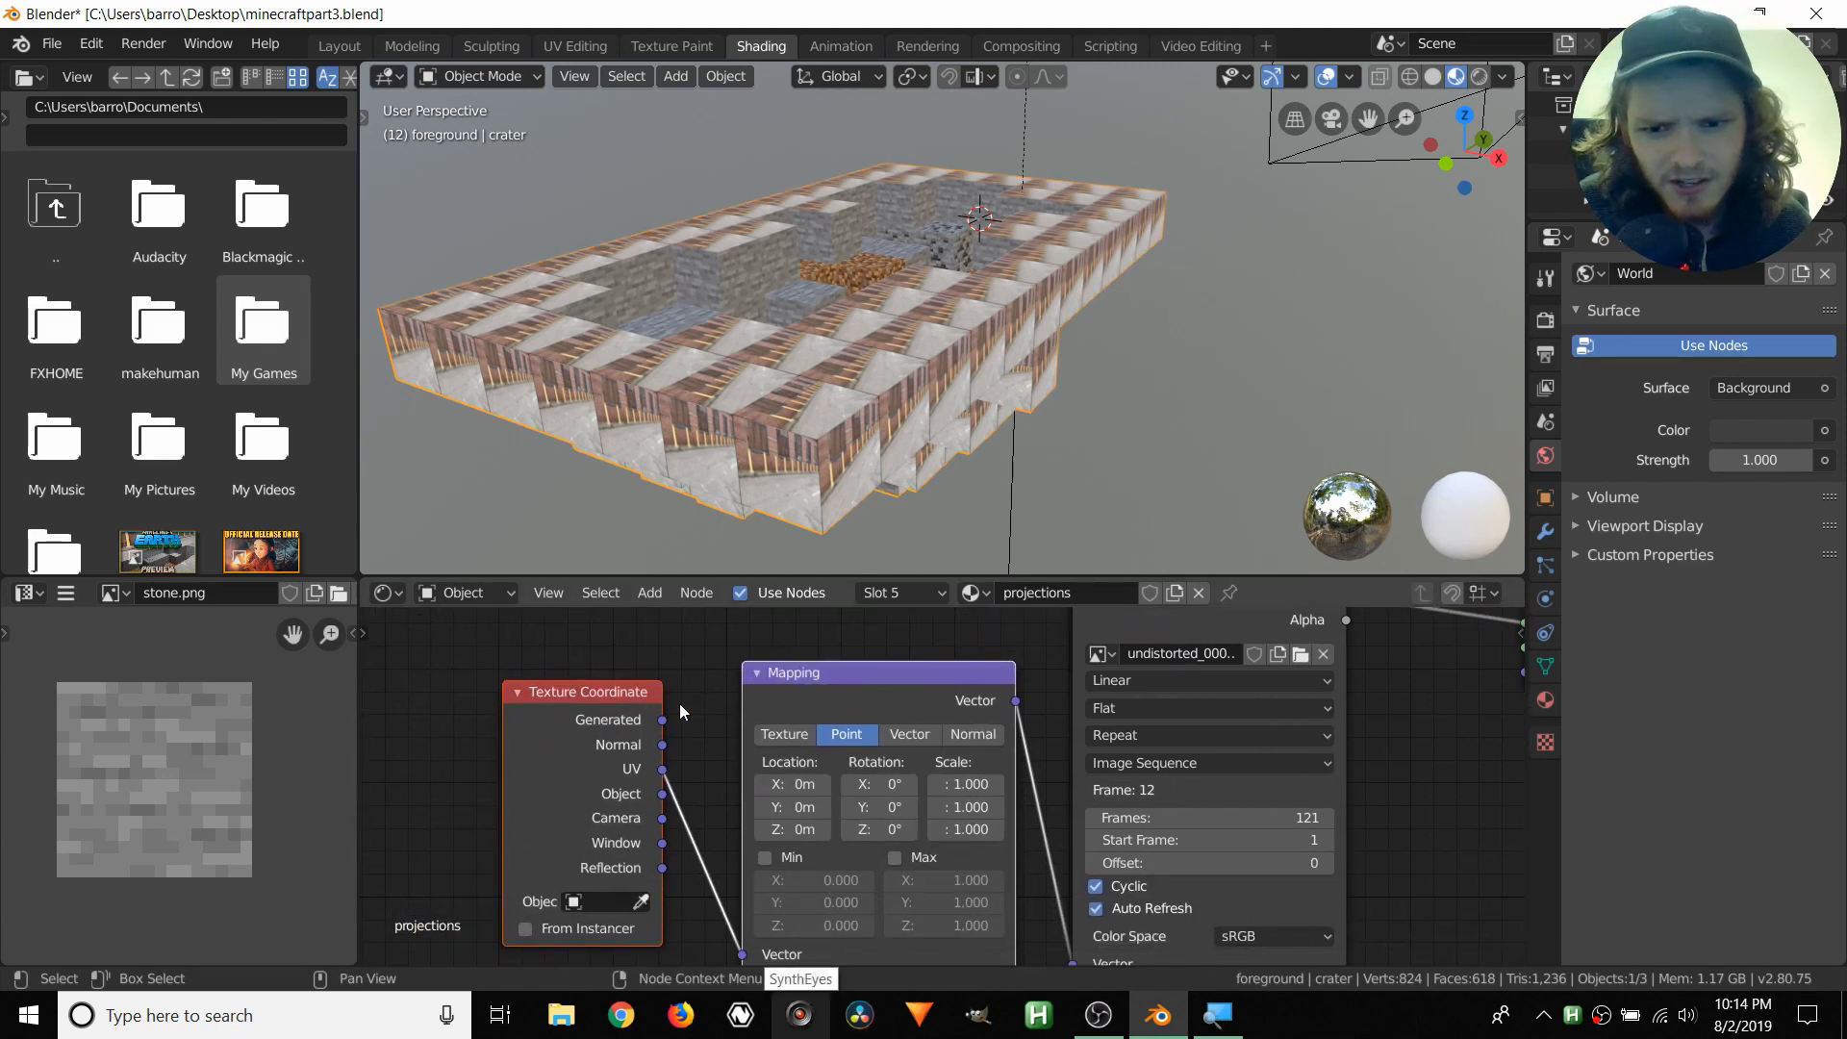
middle_click_drag(680, 705, 672, 677)
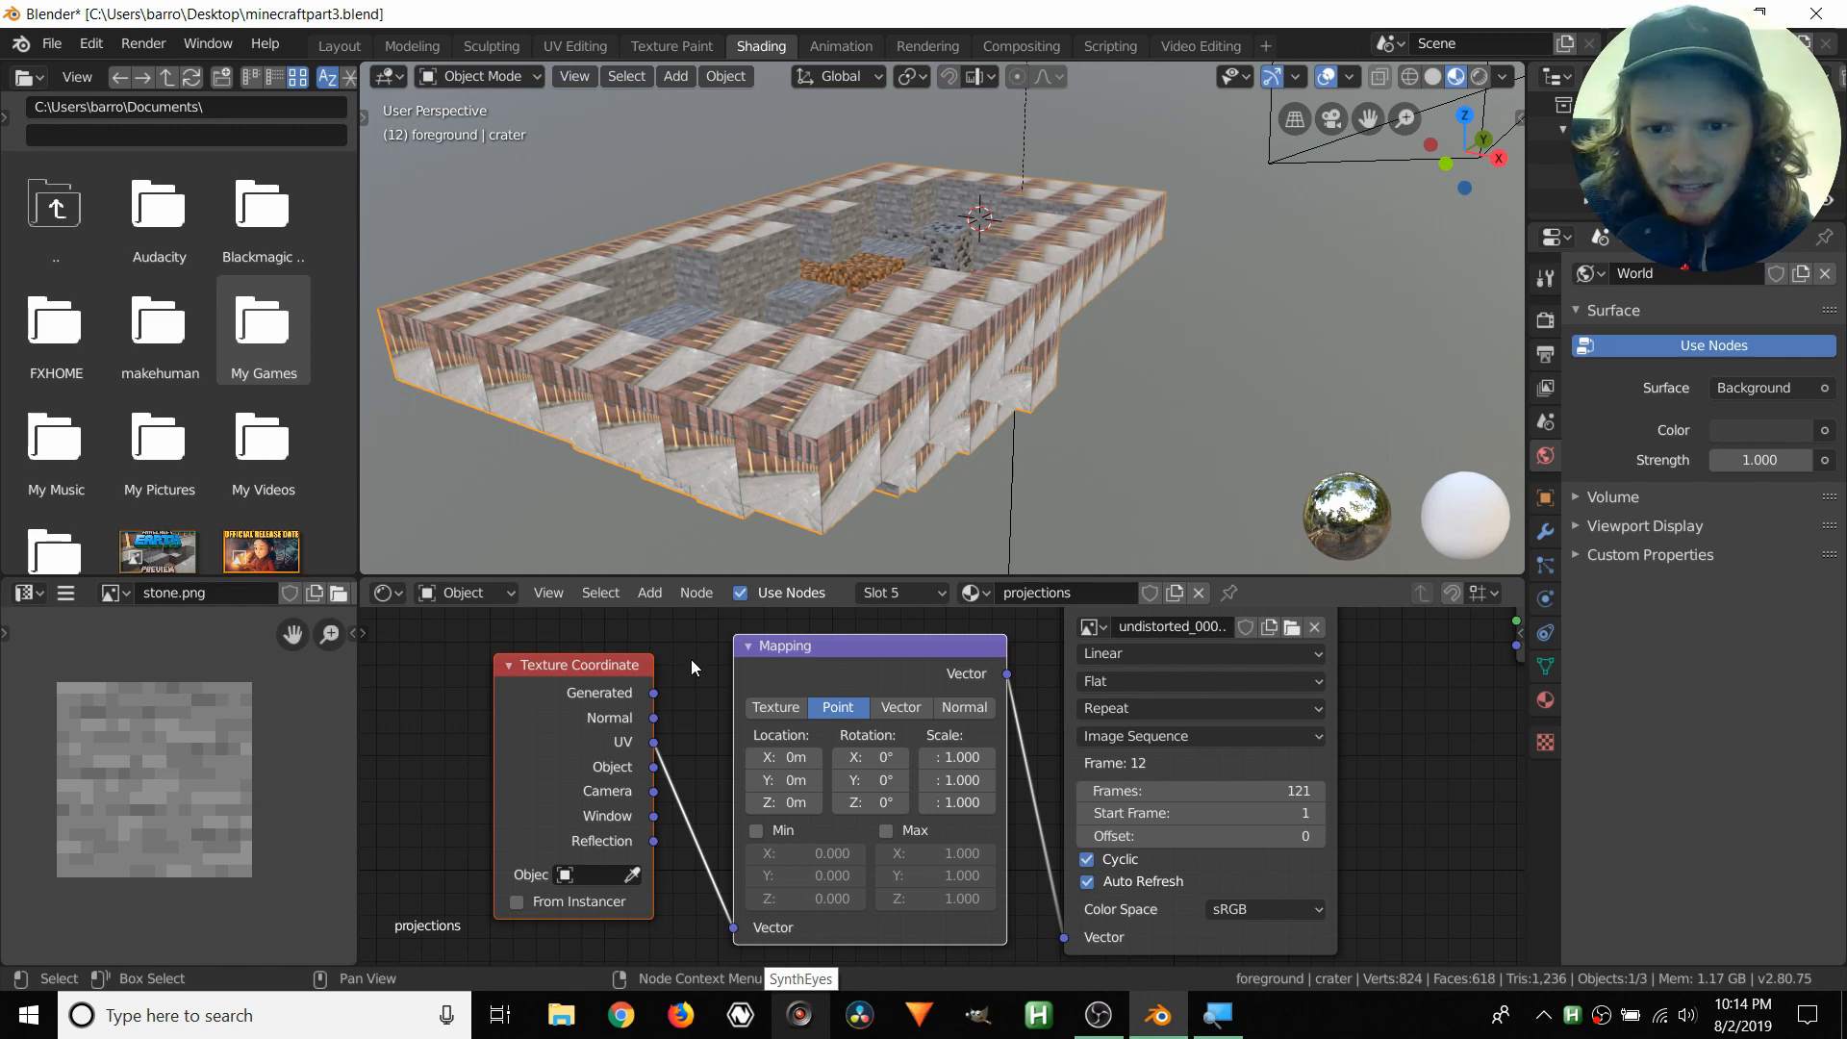
left_click(689, 673)
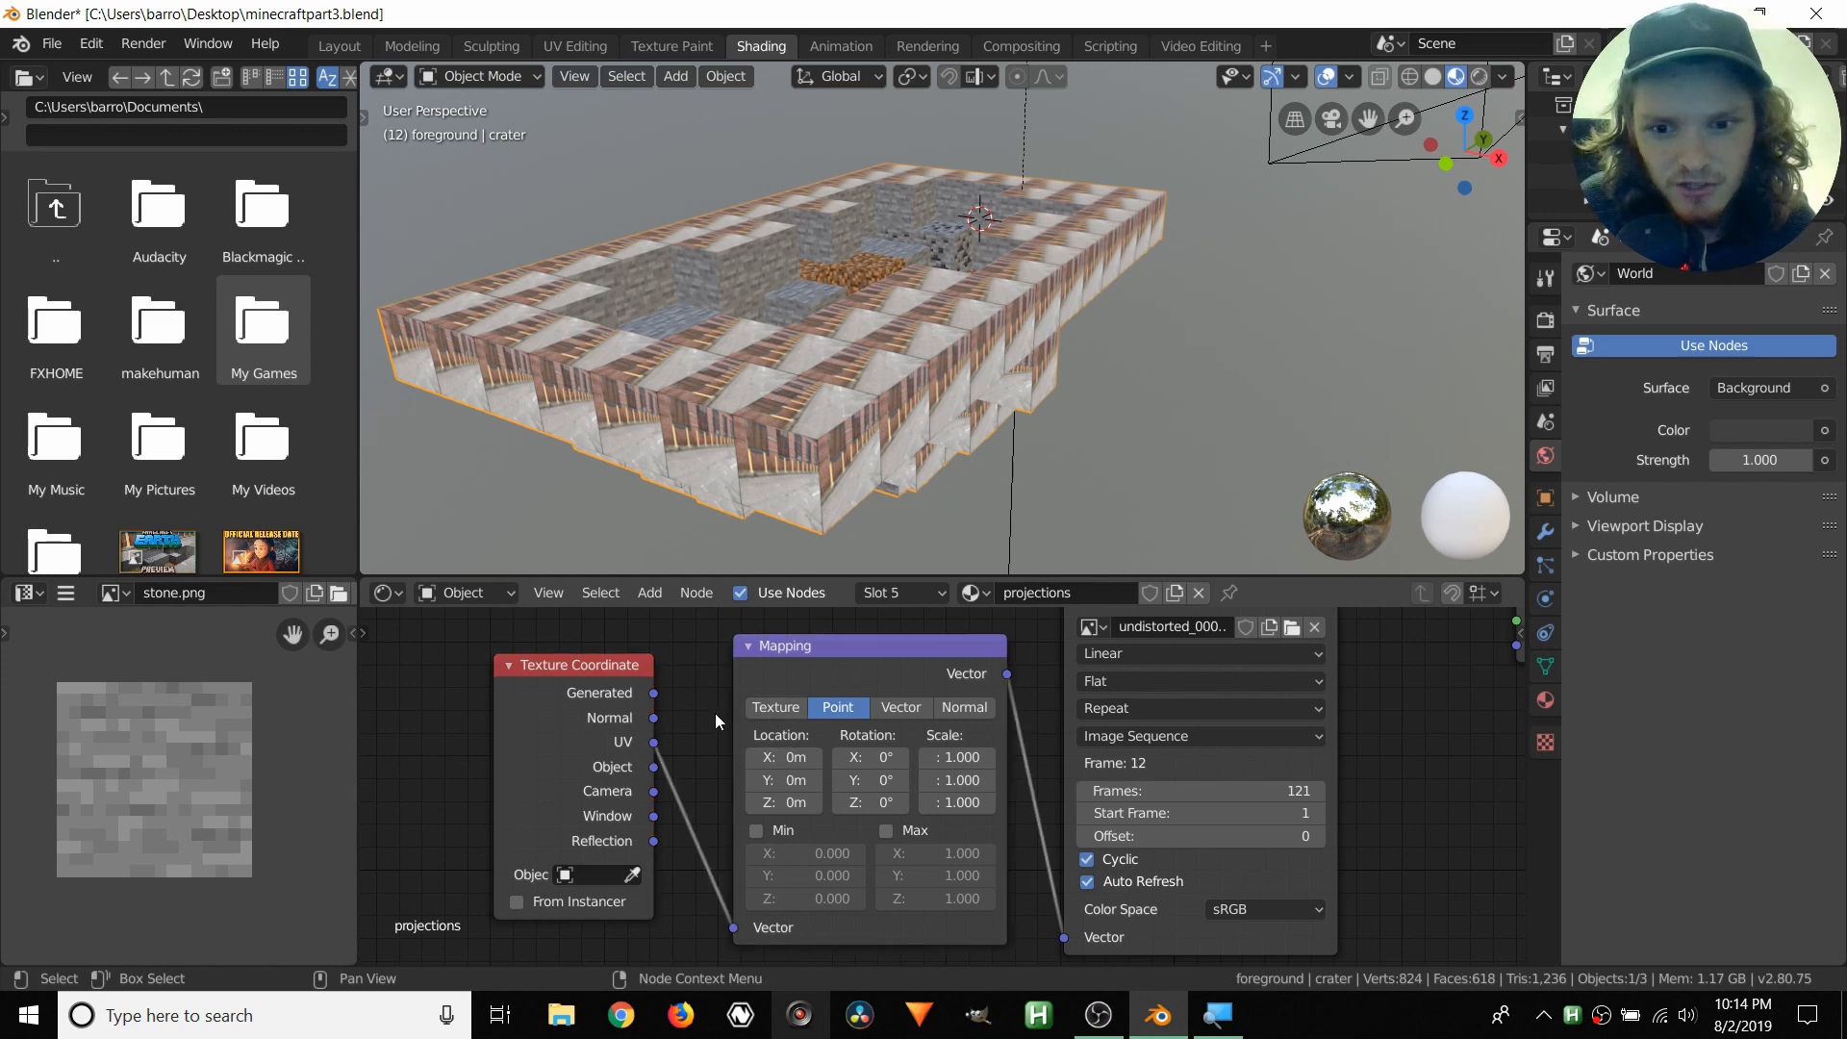
scroll(714, 713, "down", 2)
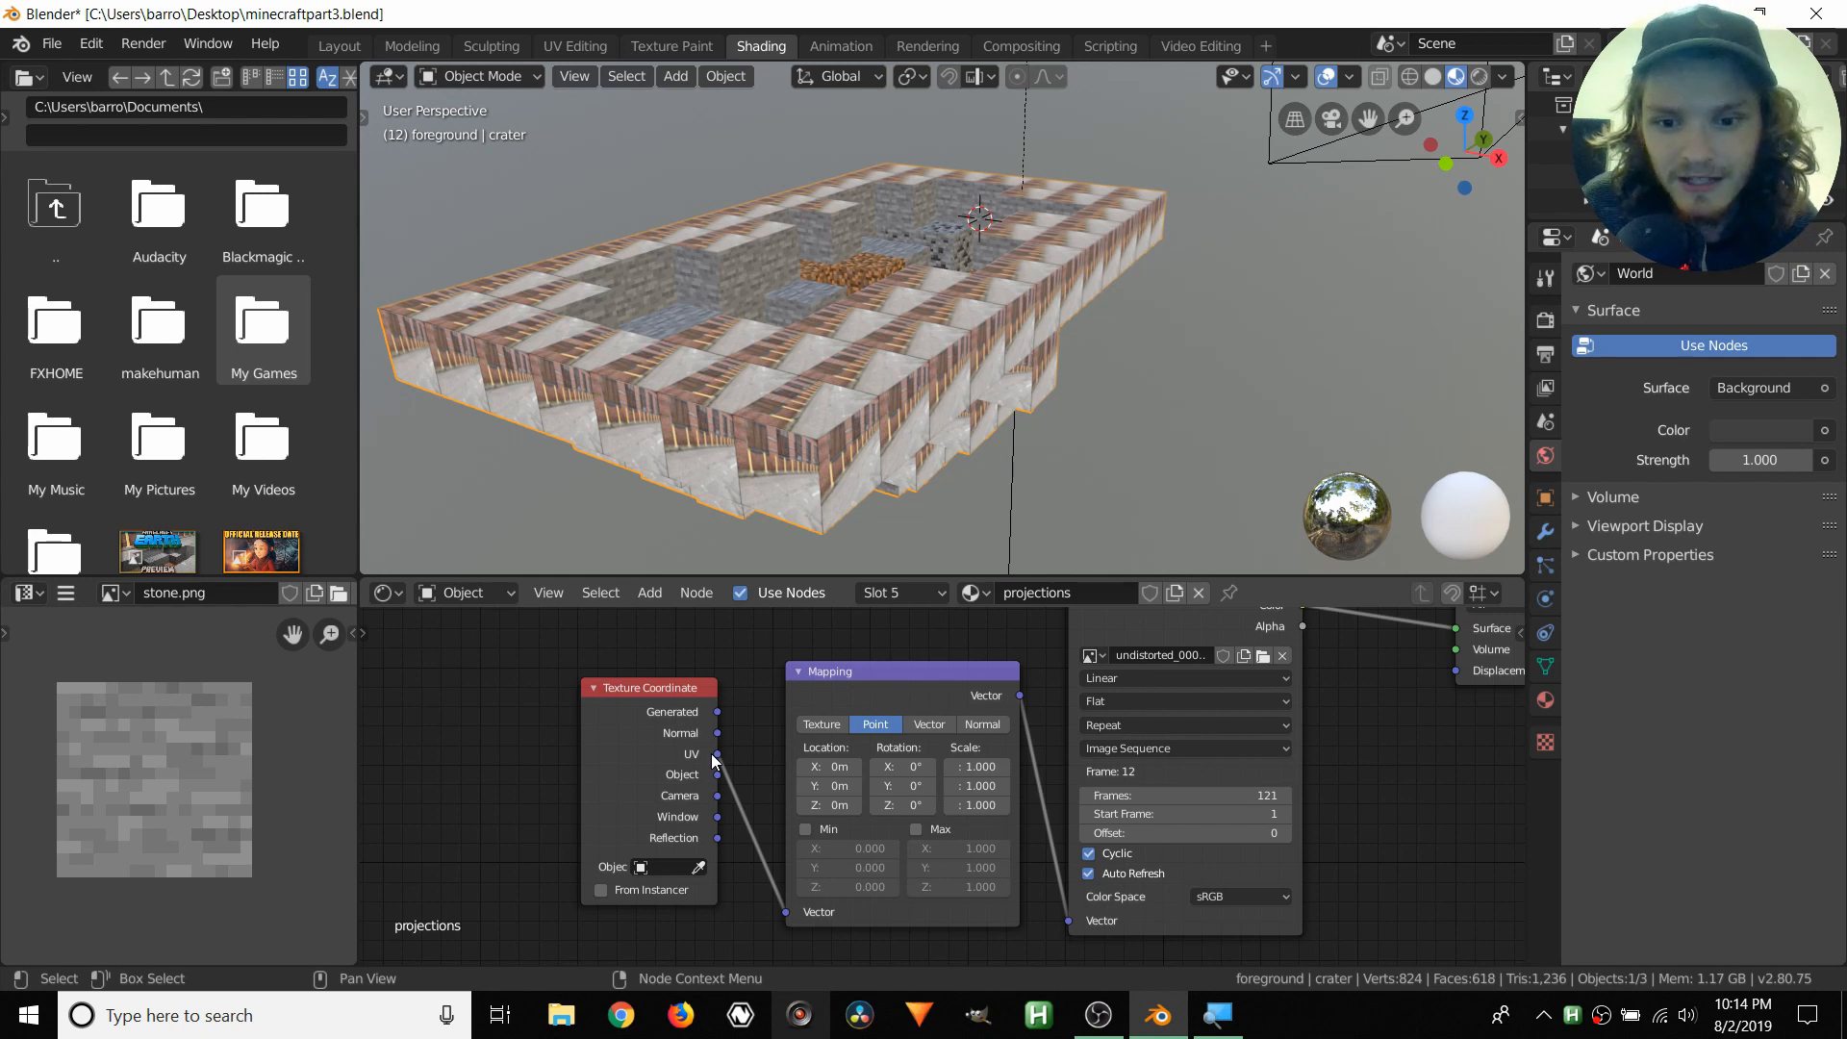
left_click_drag(719, 820, 777, 914)
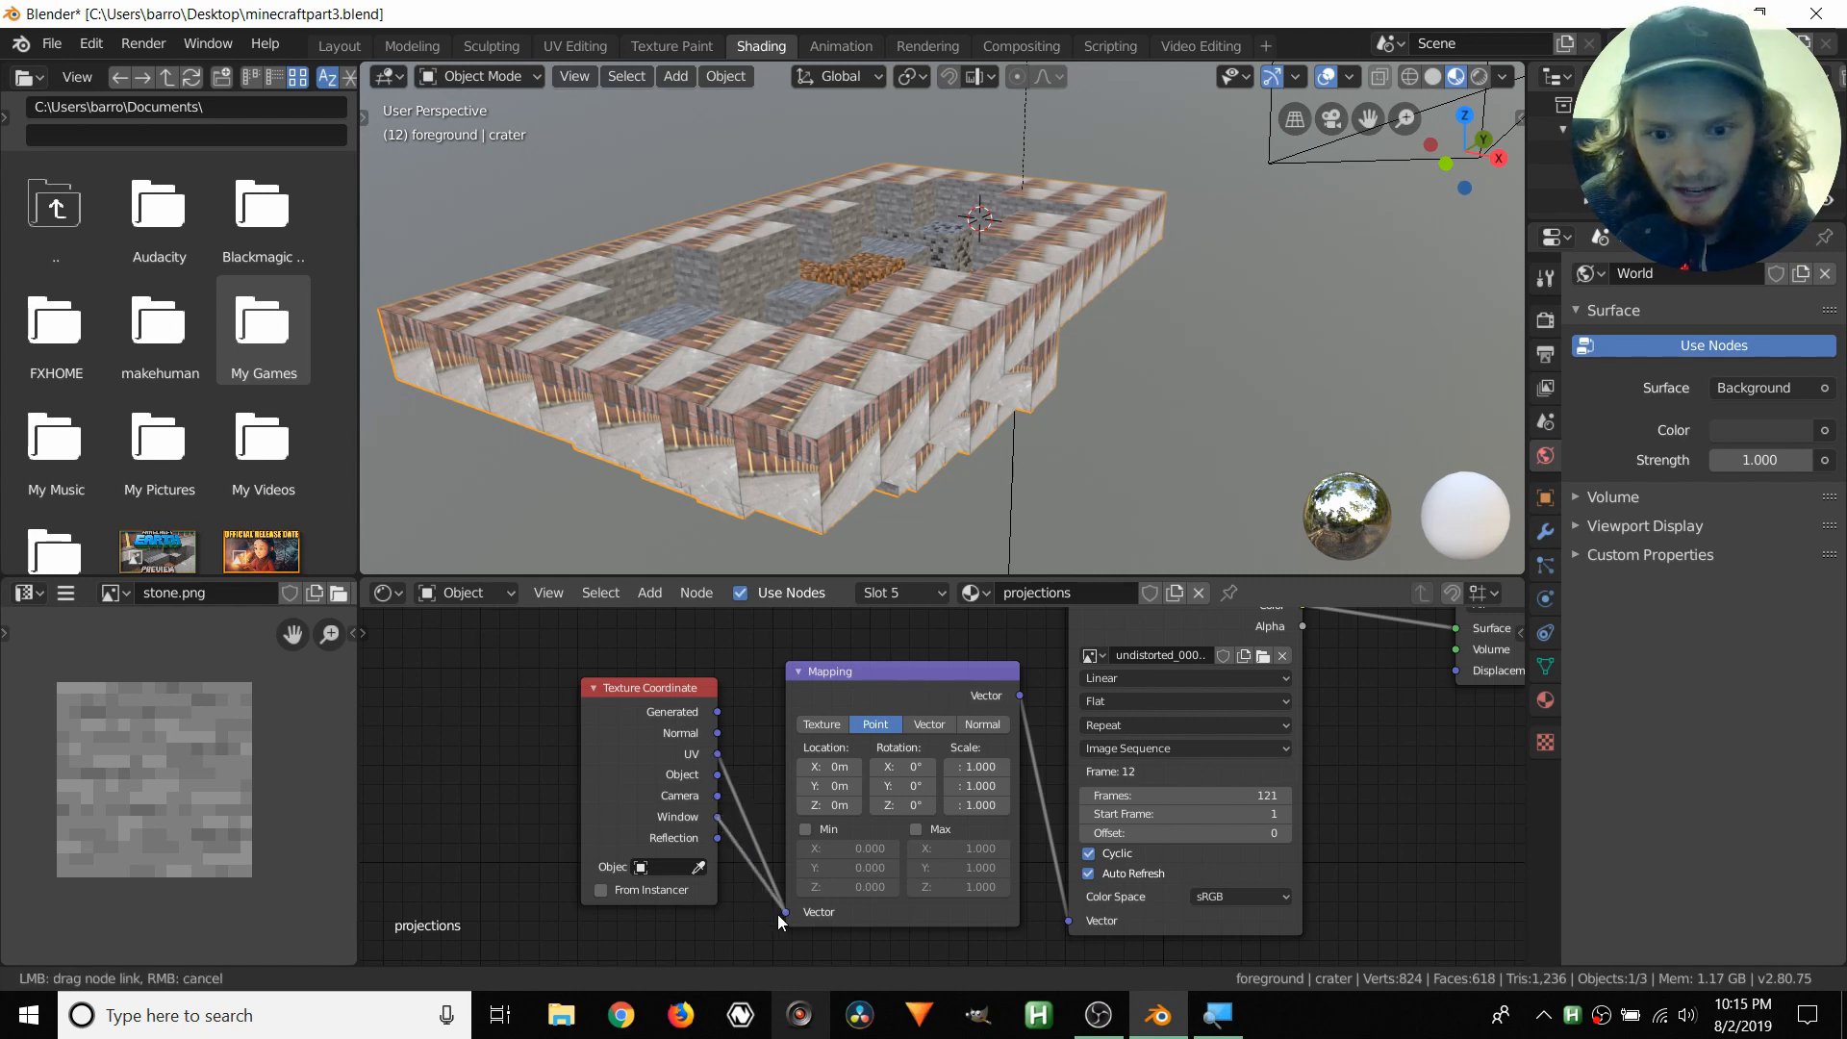
- Examine the projected footage on the crater through the camera and from other angles
middle_click_drag(773, 275, 885, 293)
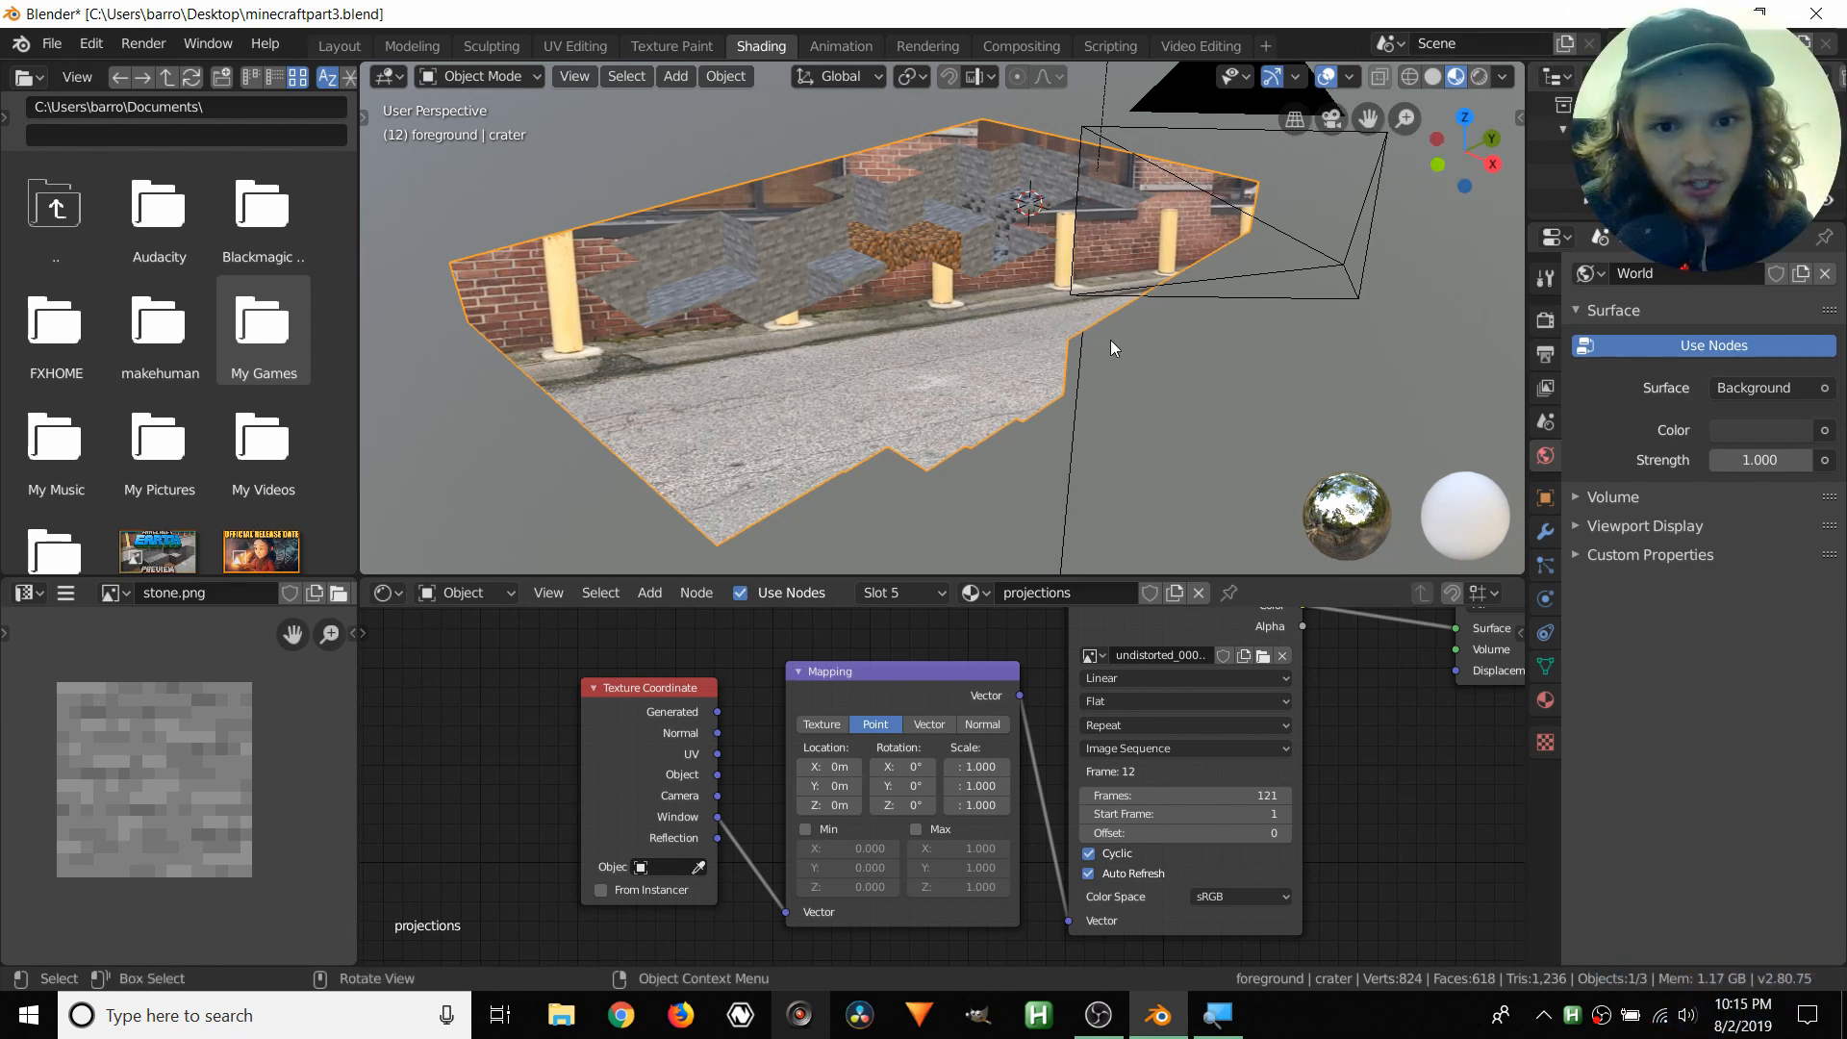
left_click(1333, 120)
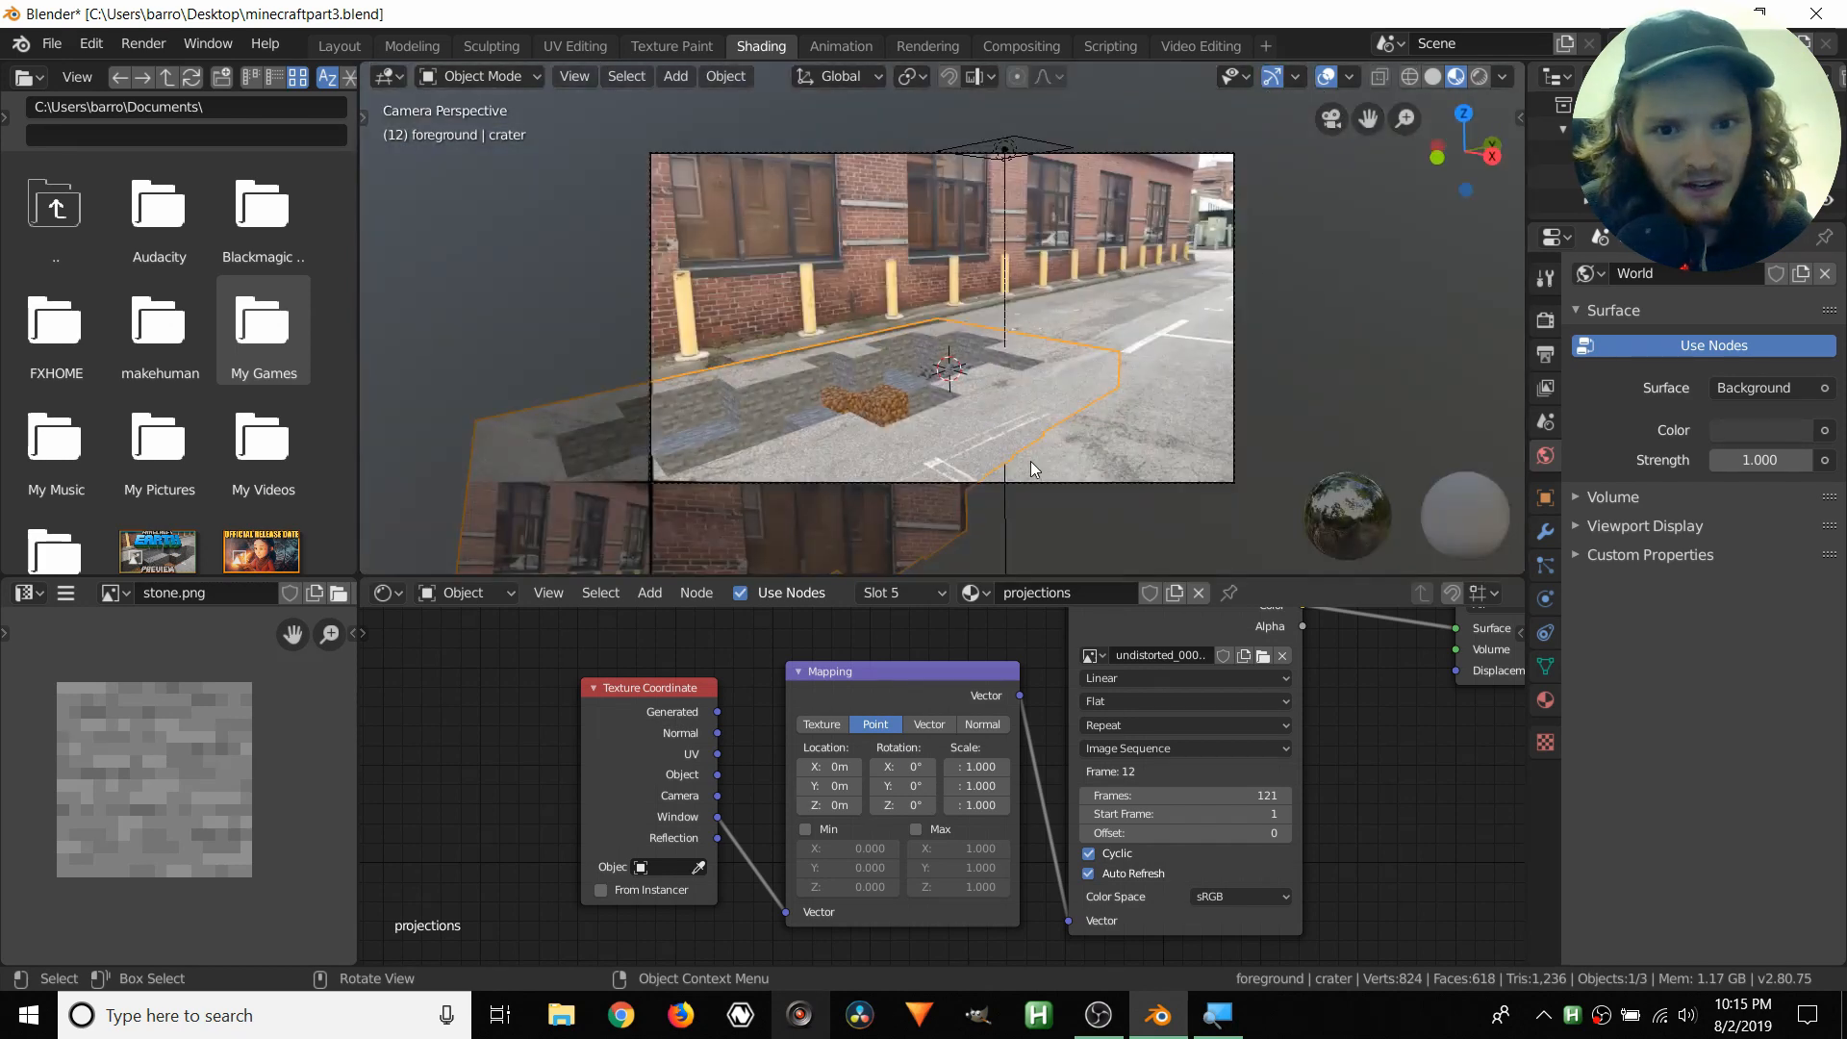
scroll(1031, 460, "up", 2)
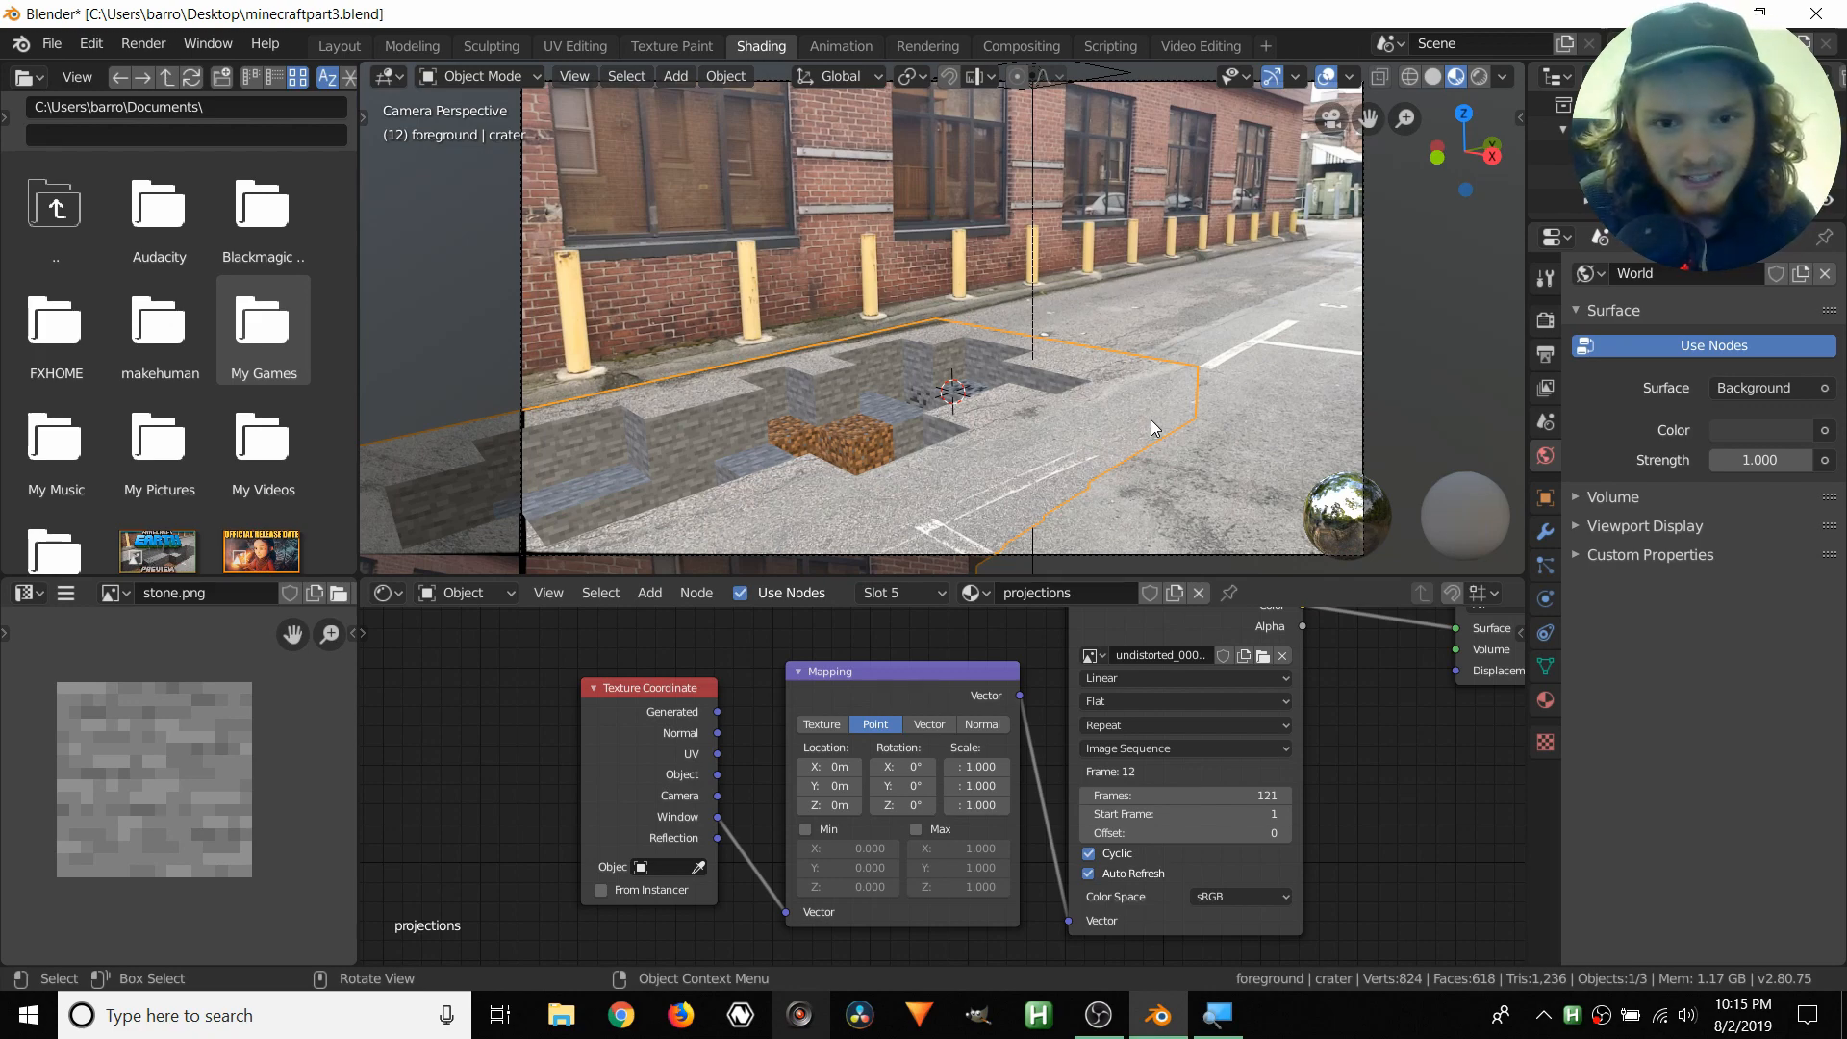
middle_click_drag(1228, 416, 993, 433)
scroll(972, 436, "down", 3)
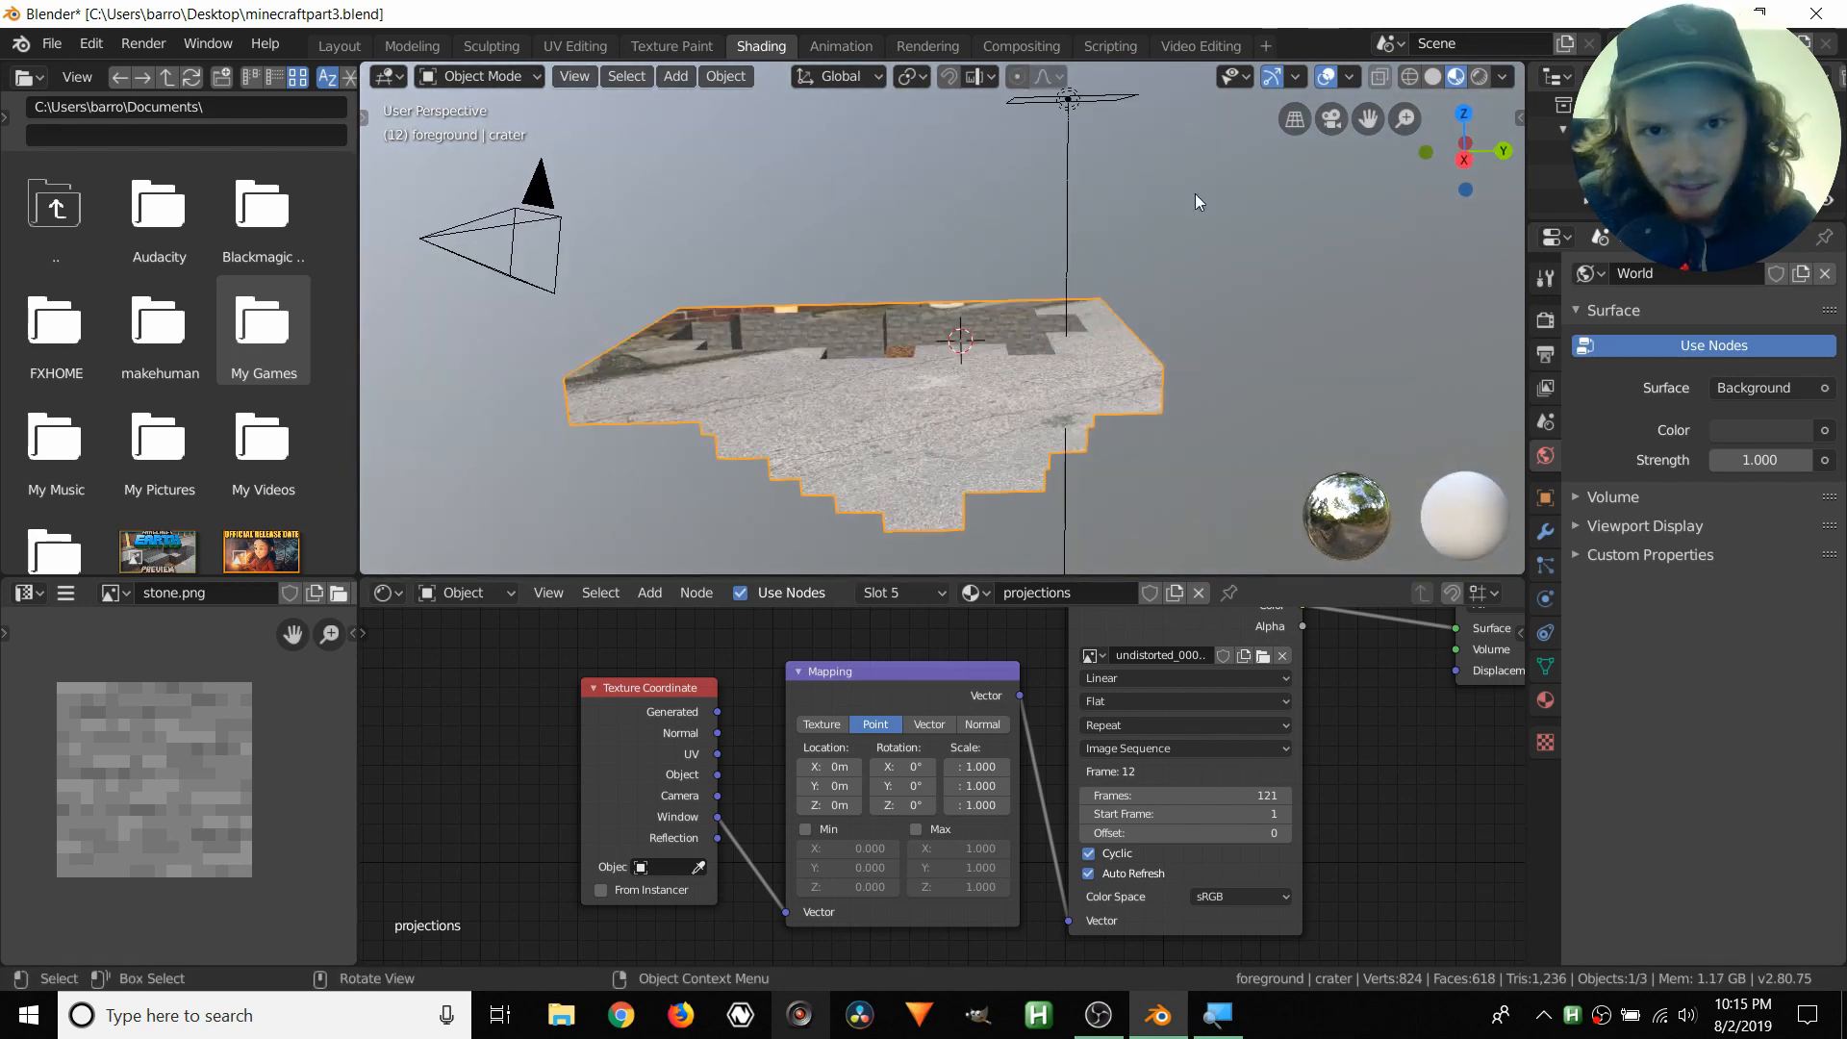
- Play back the shot through the camera in the Layout workspace to check the footage projection, and return to the first frame
left_click(1331, 118)
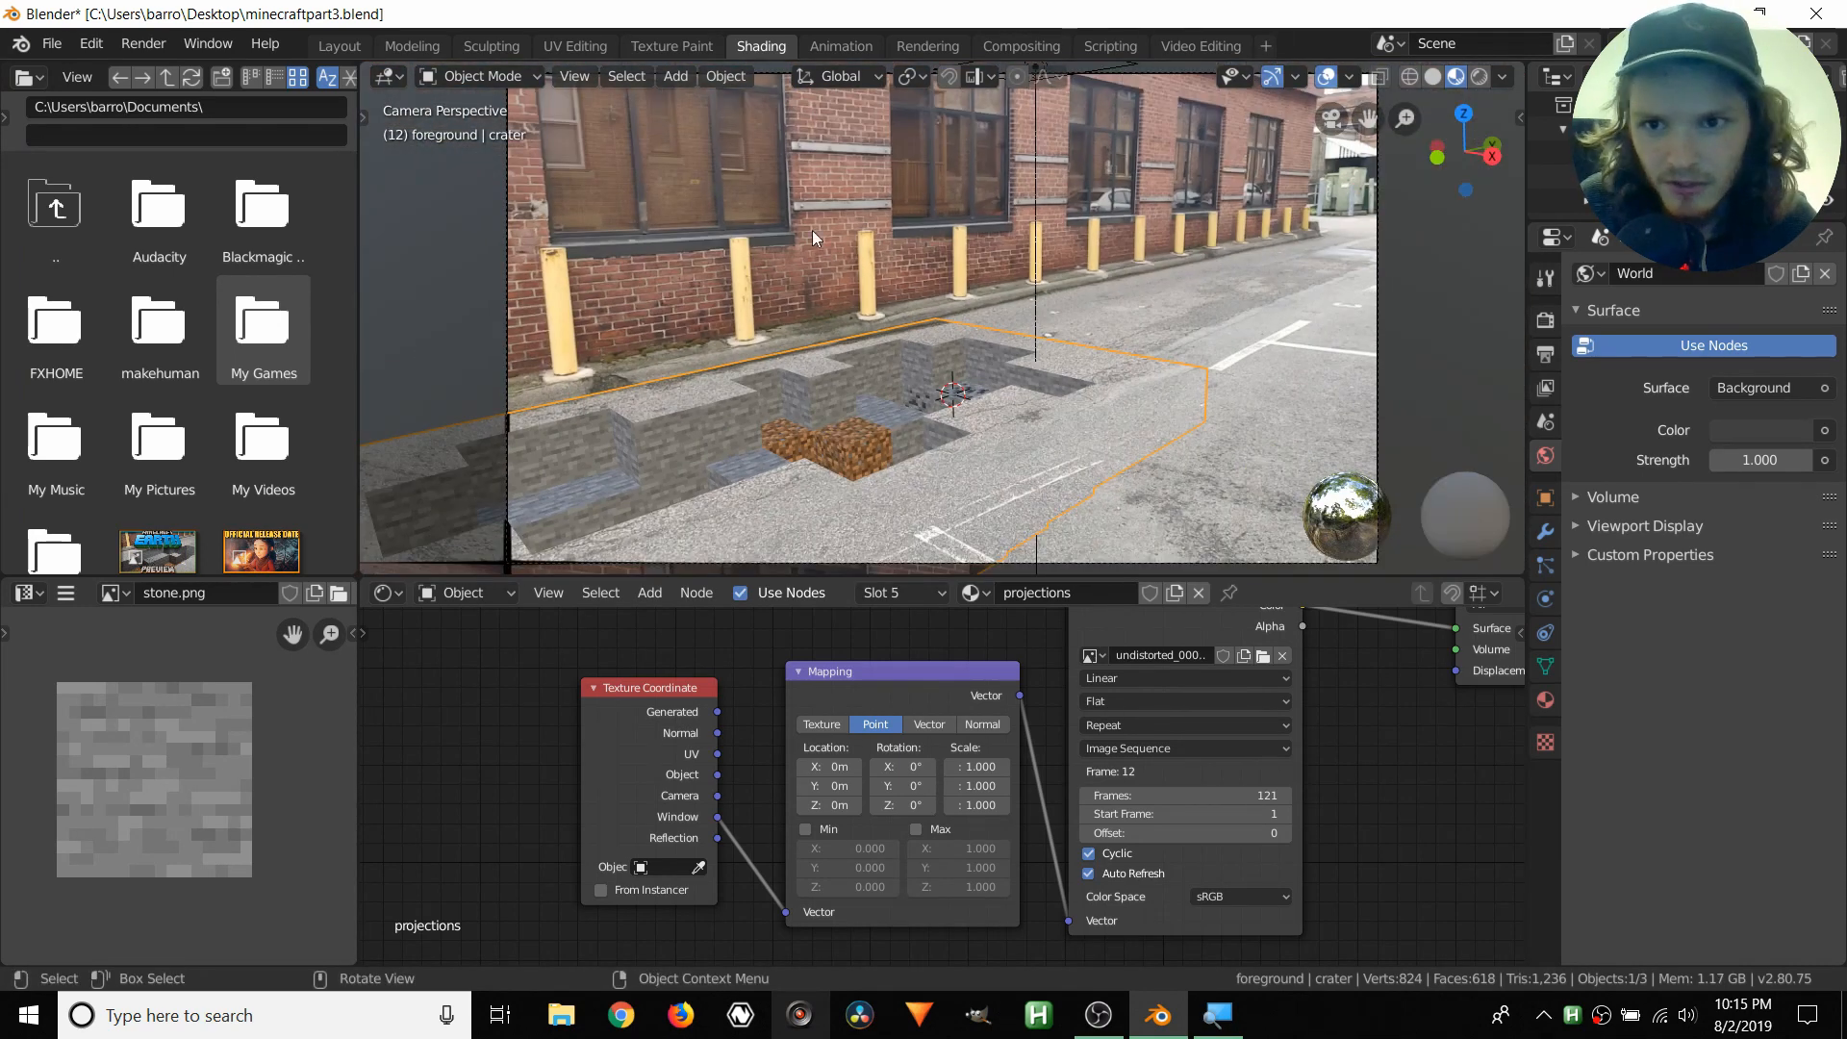
left_click(361, 44)
key("shift+Left")
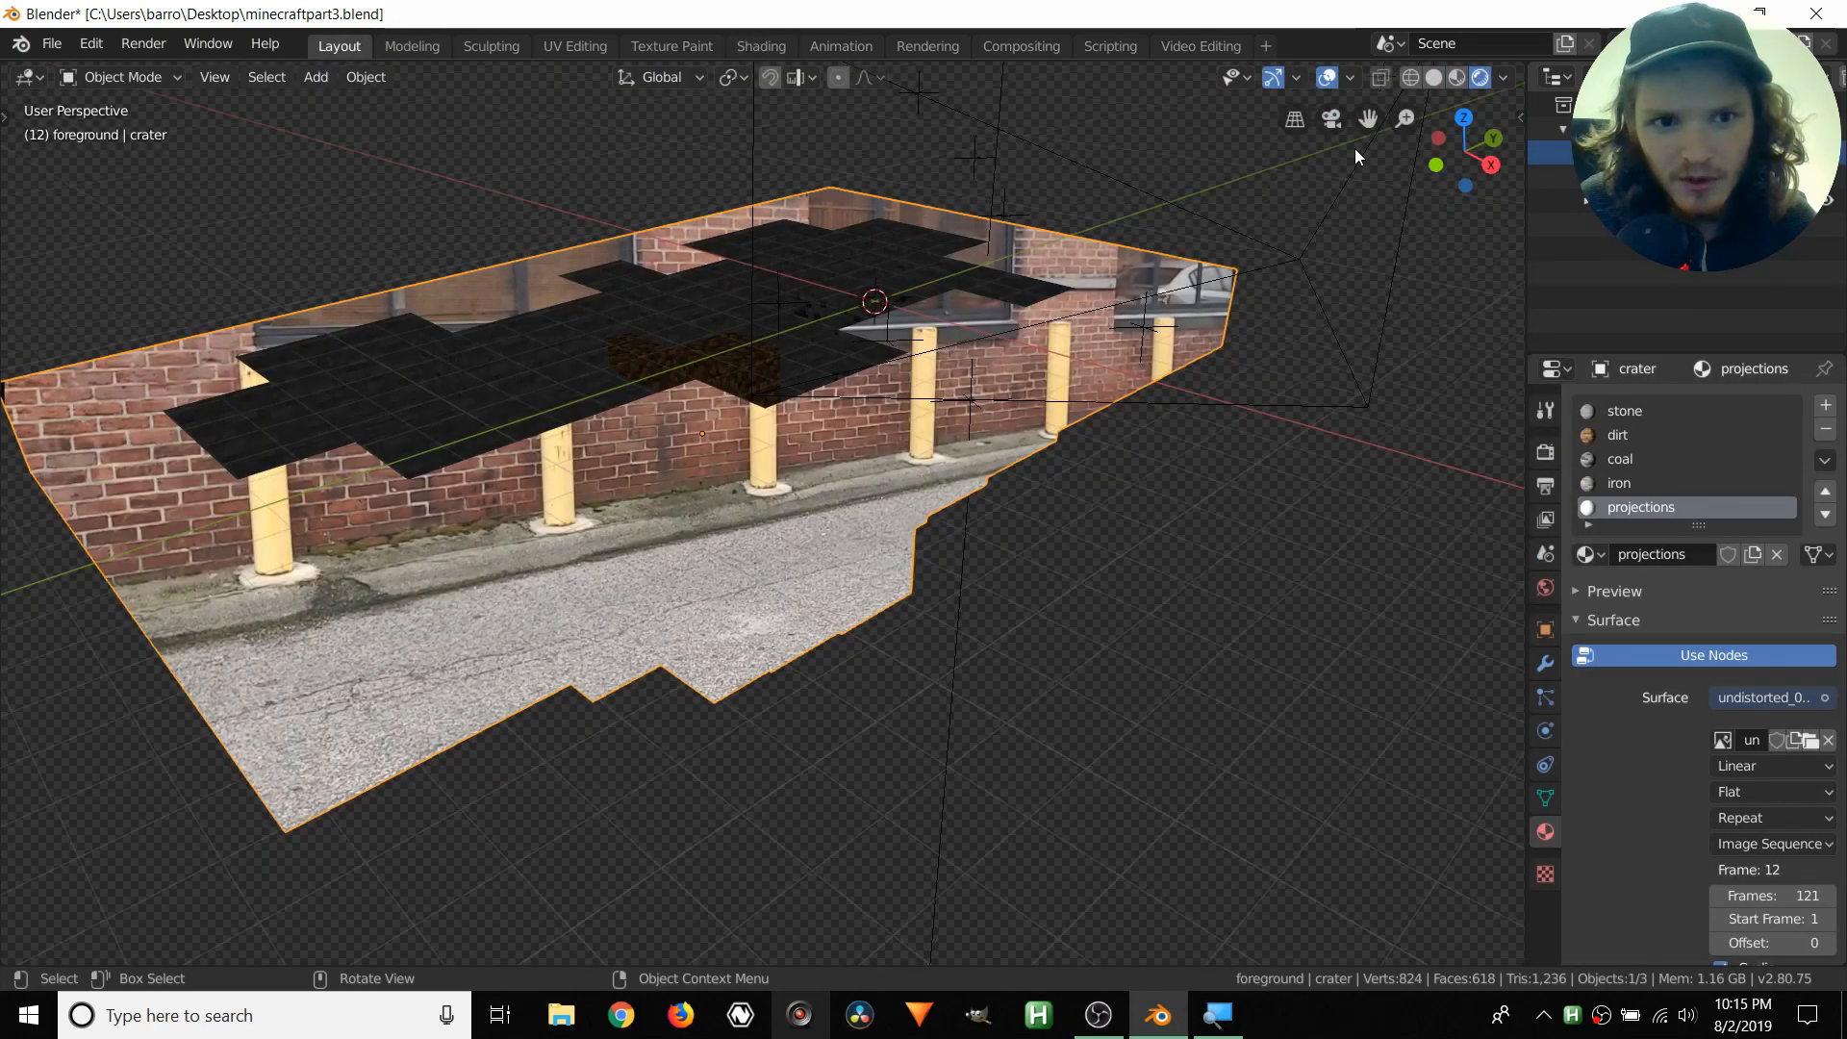
left_click(1331, 118)
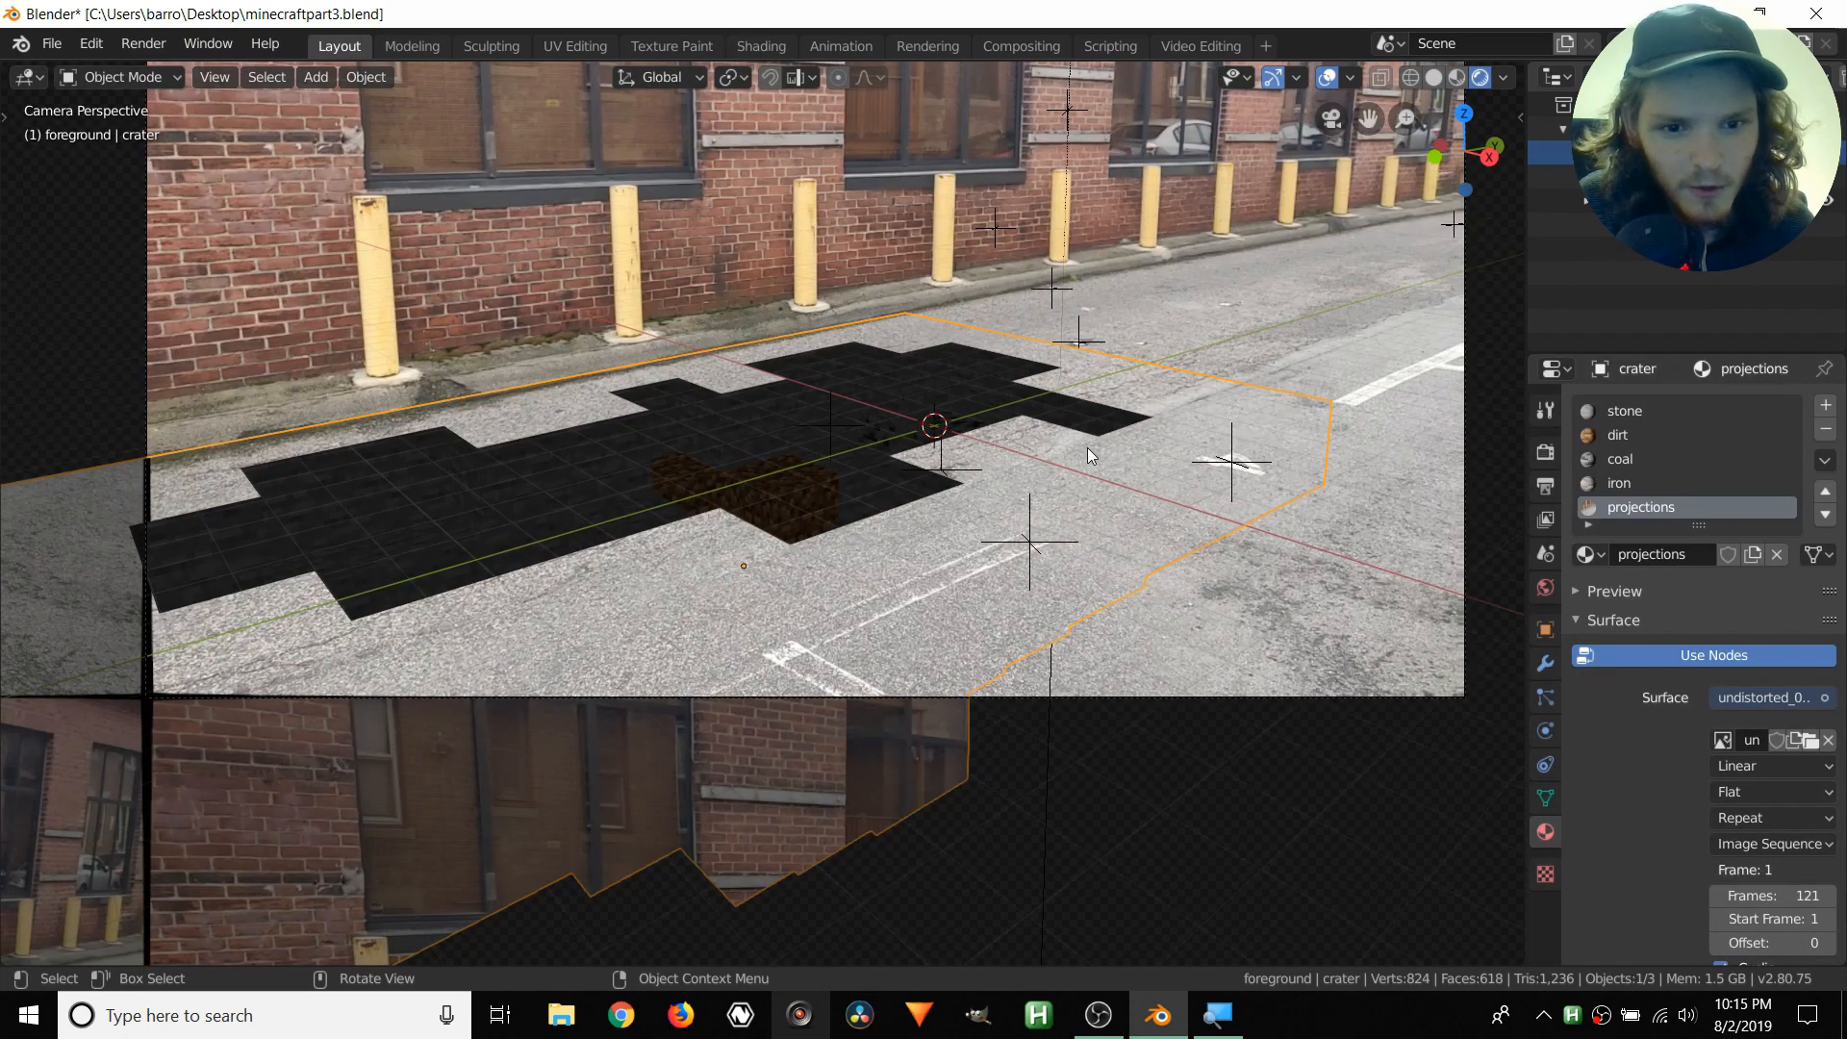
key("space")
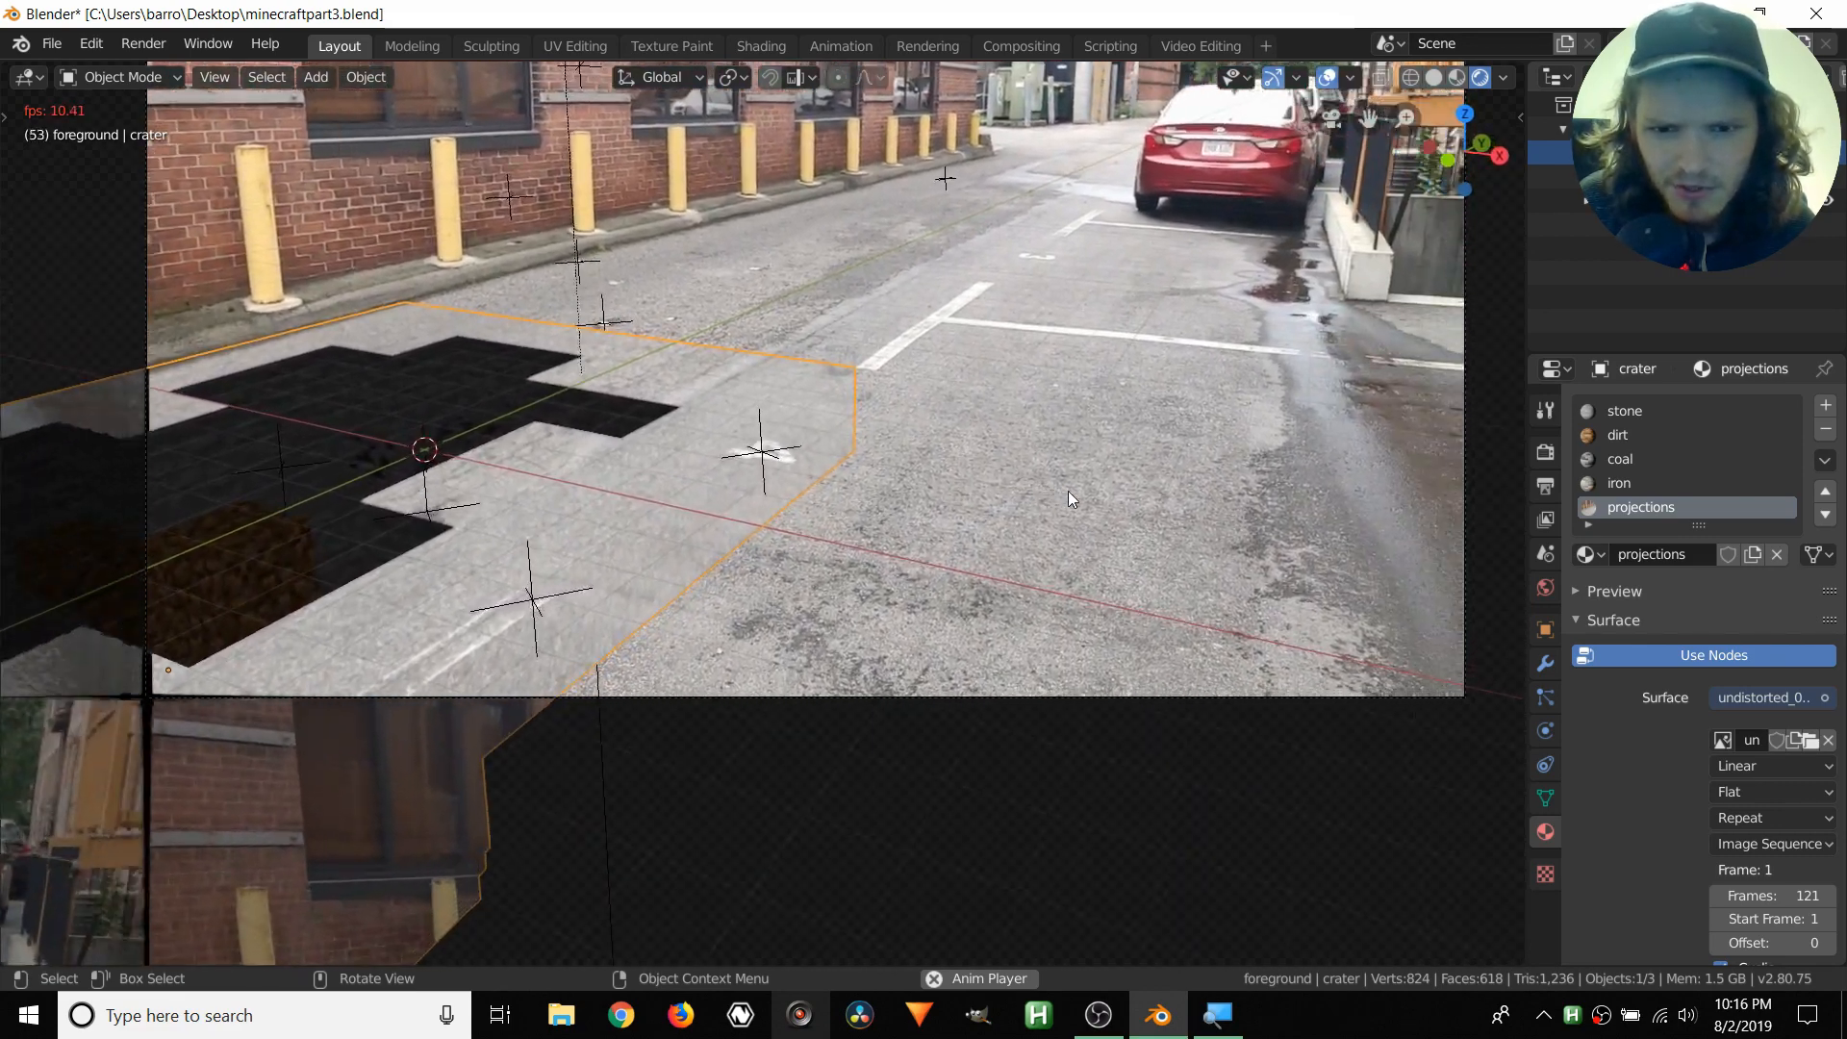
key("space")
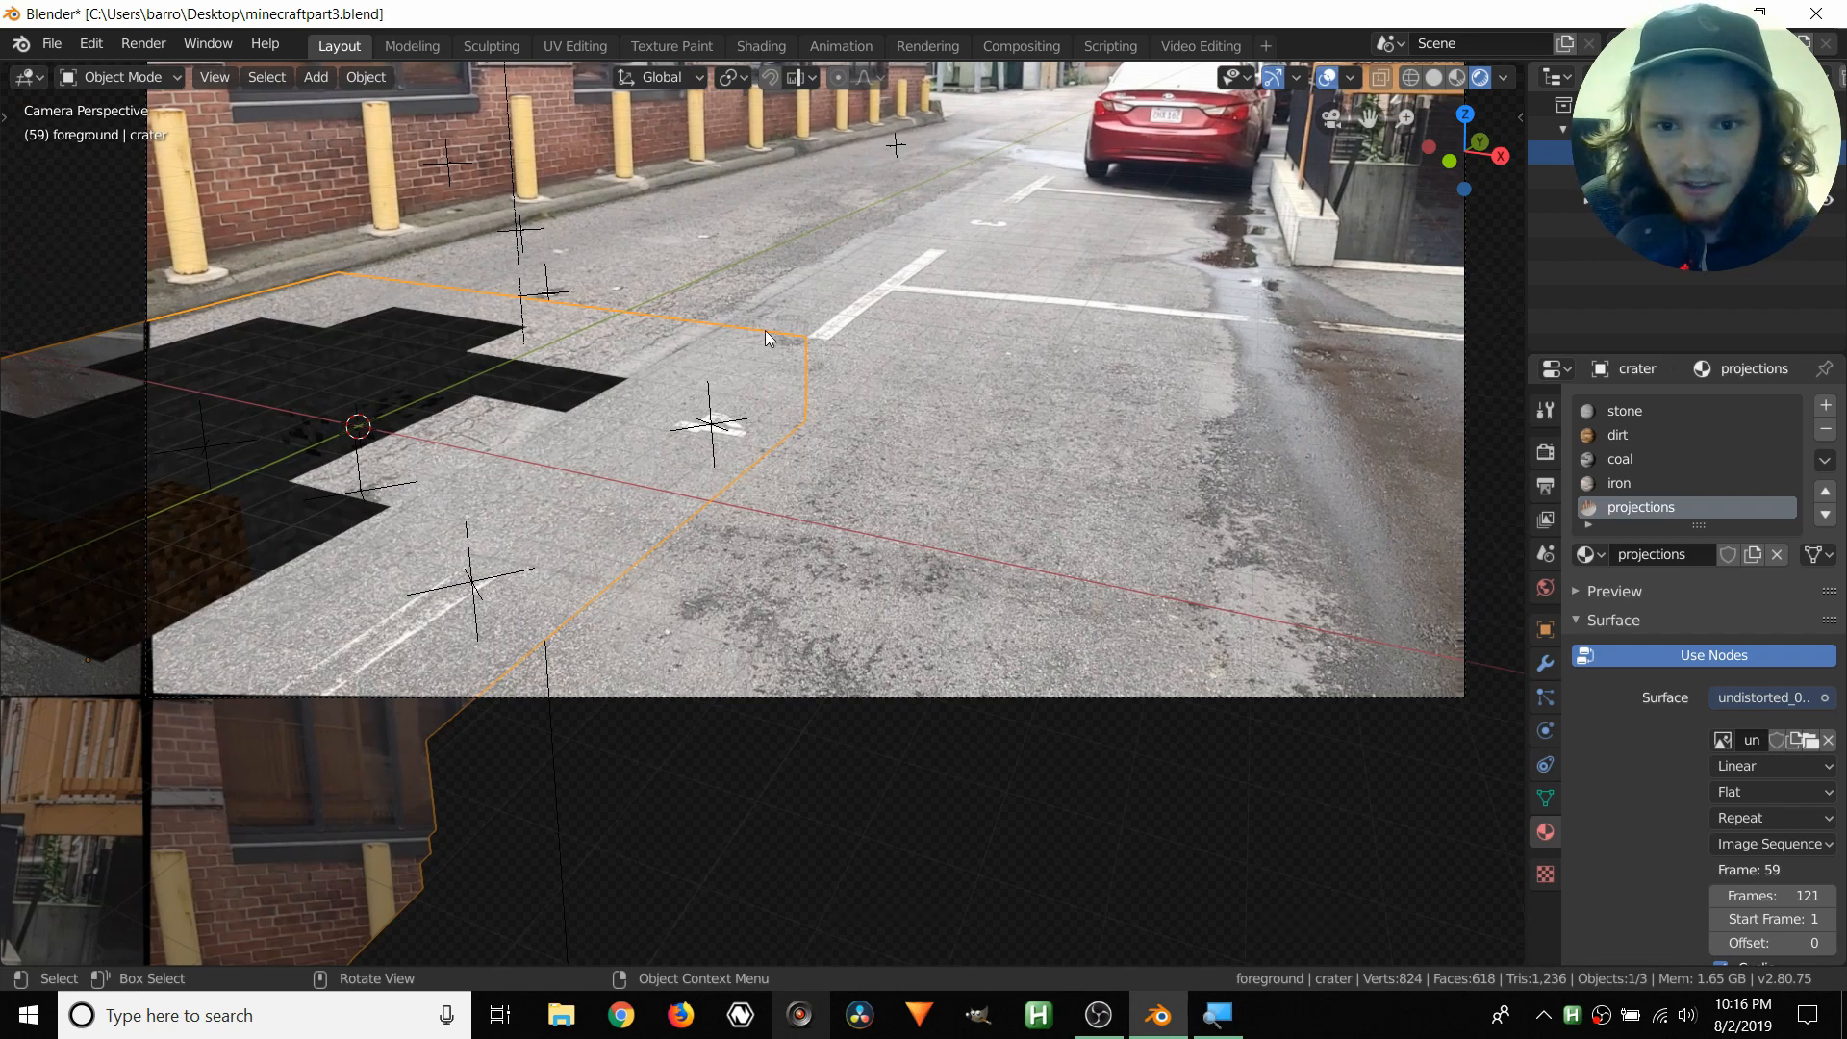
key("space")
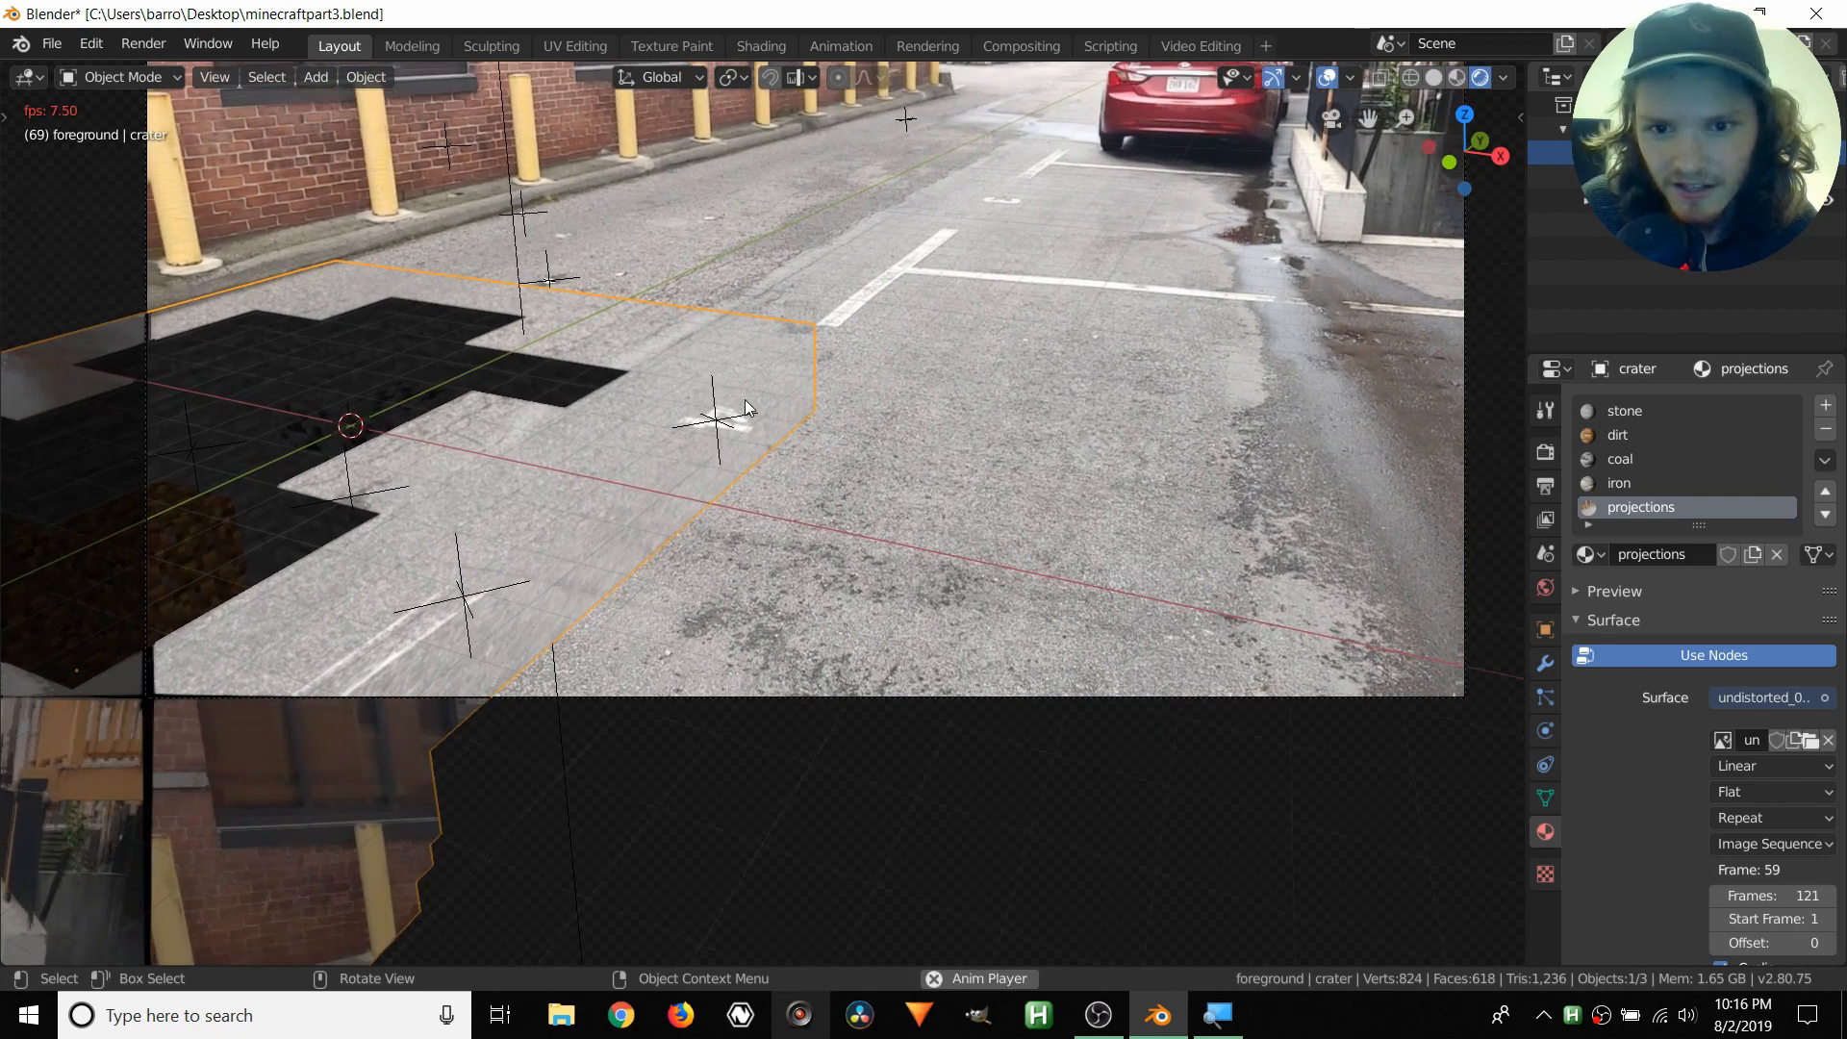
key("space")
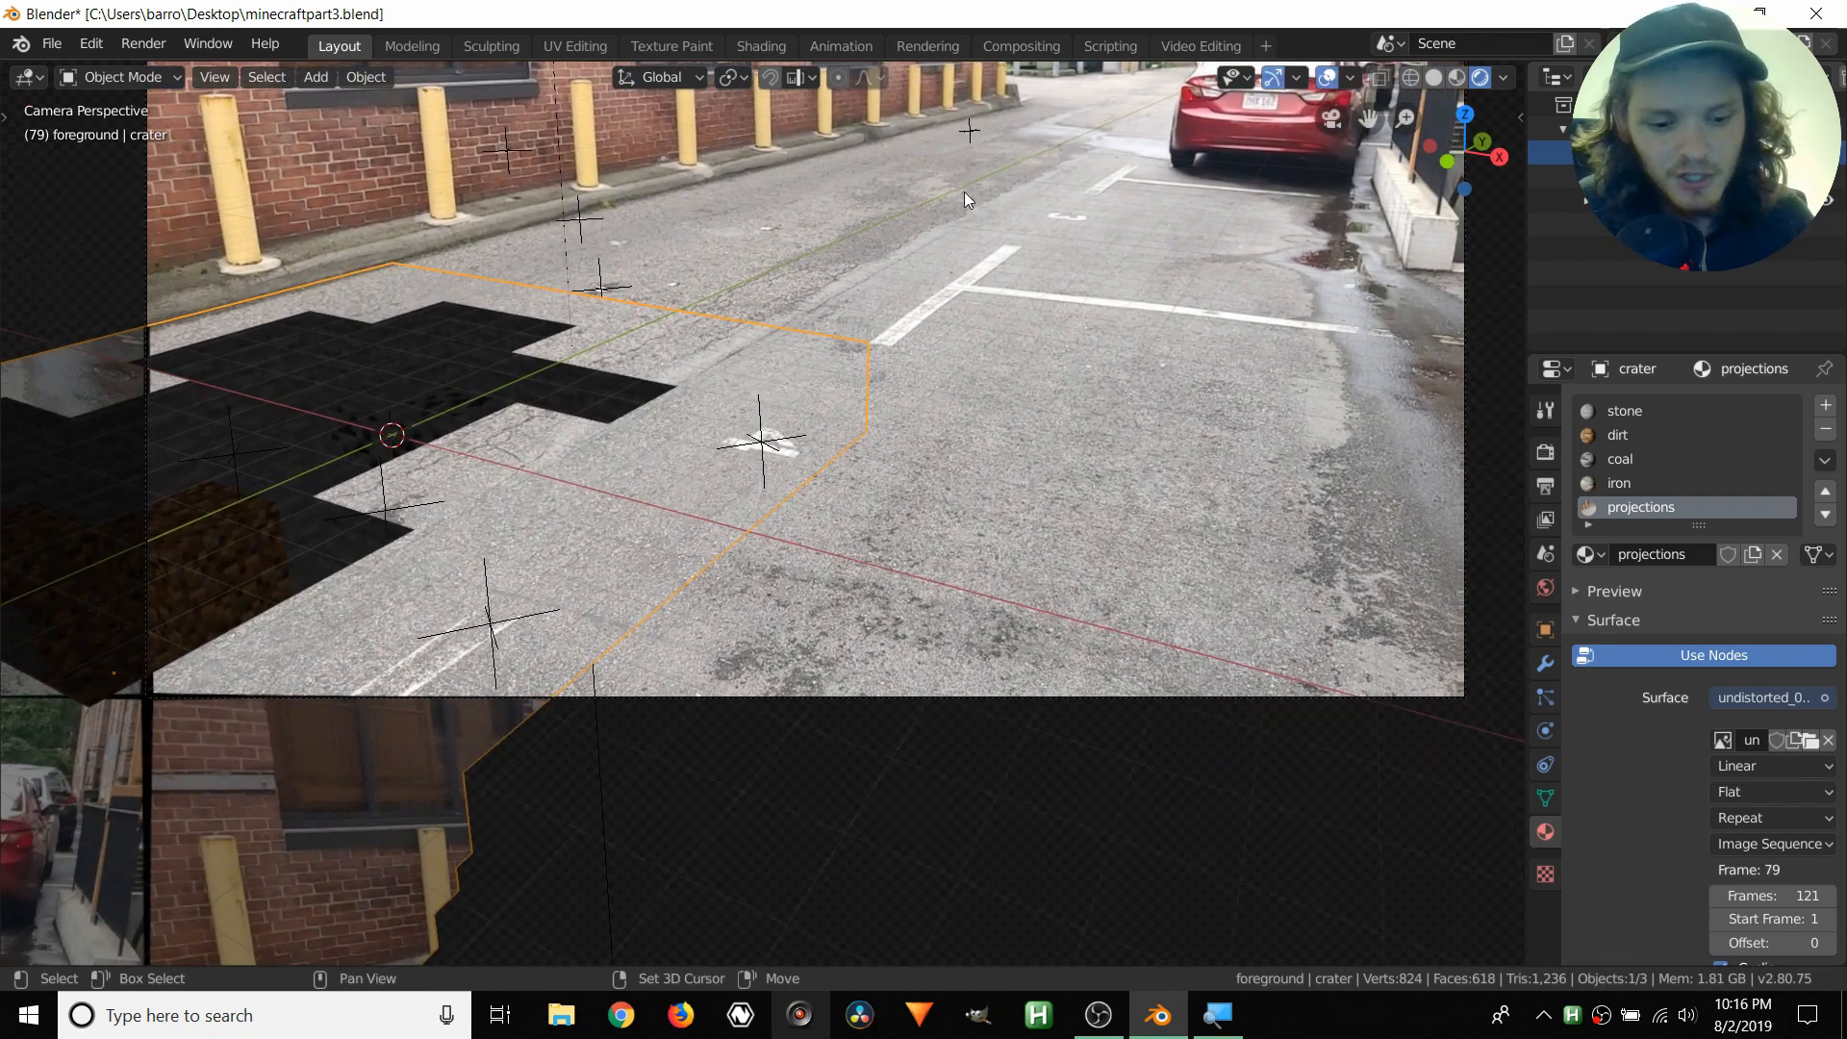
key("shift+Left")
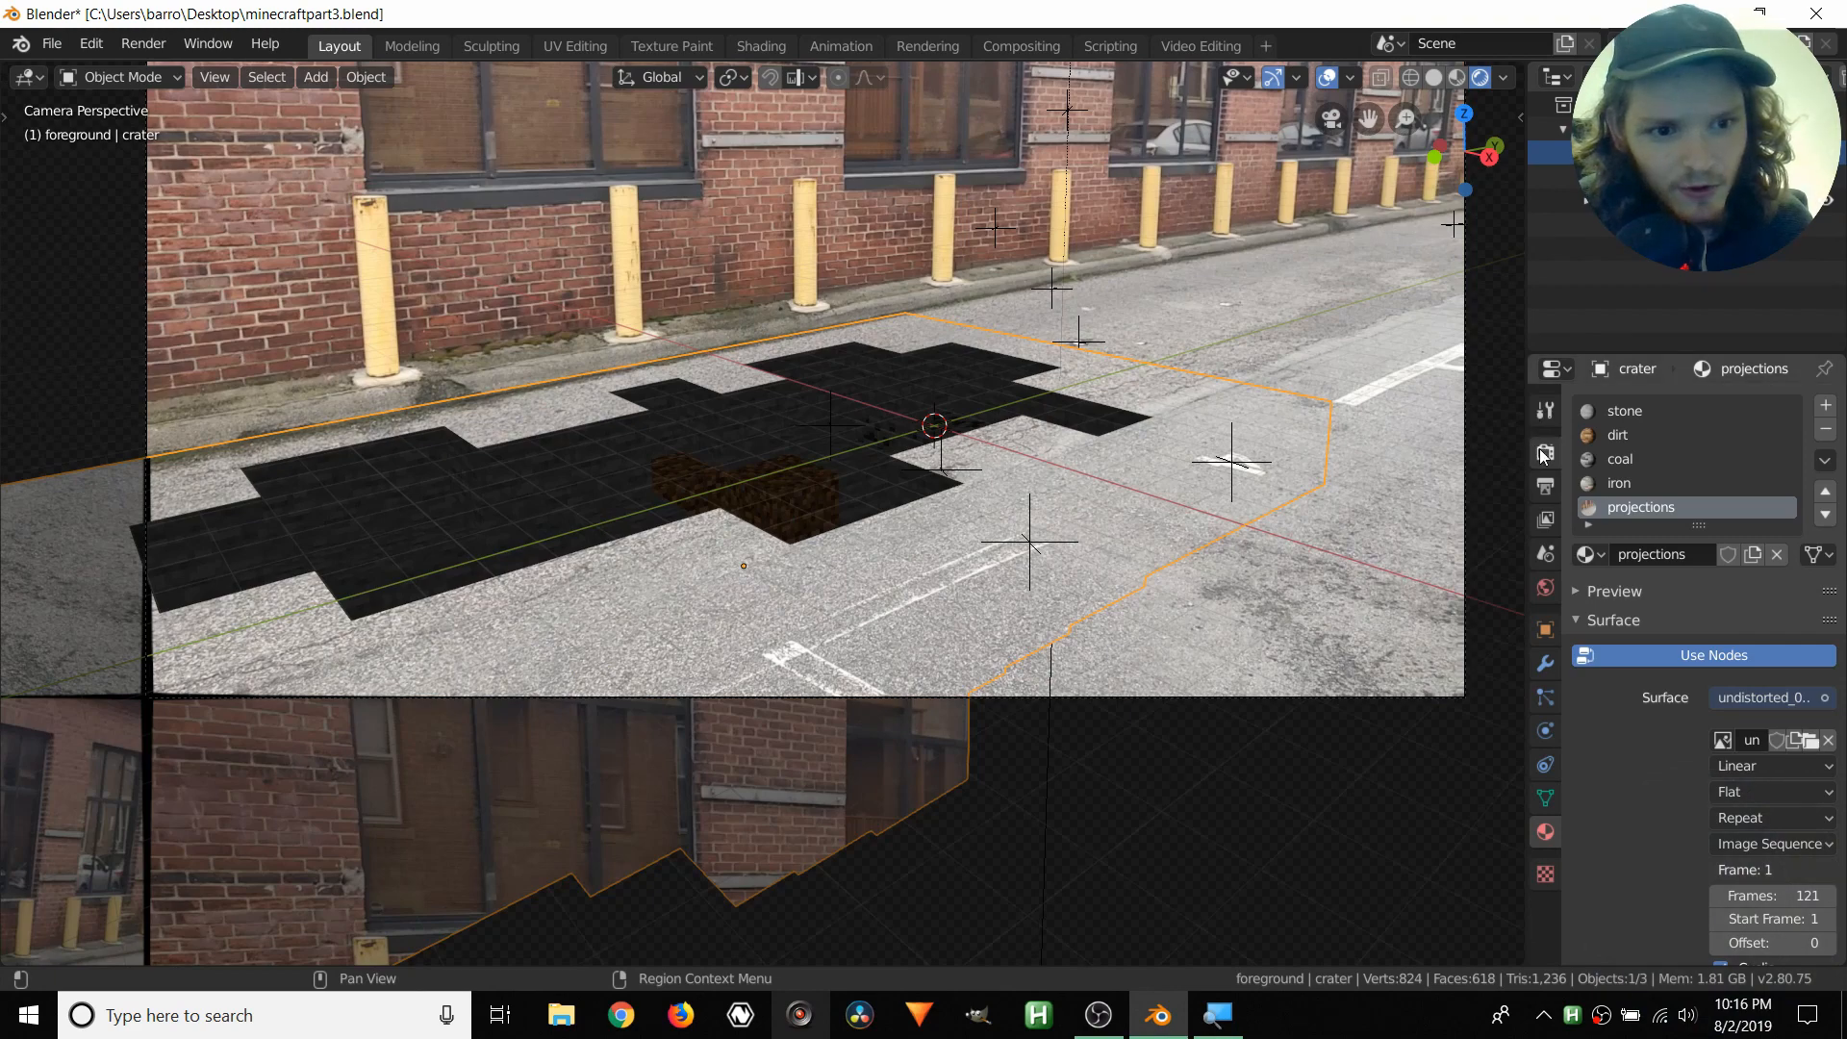
- Set the scene's render engine to Cycles
left_click(1545, 453)
left_click(1732, 404)
left_click(1729, 481)
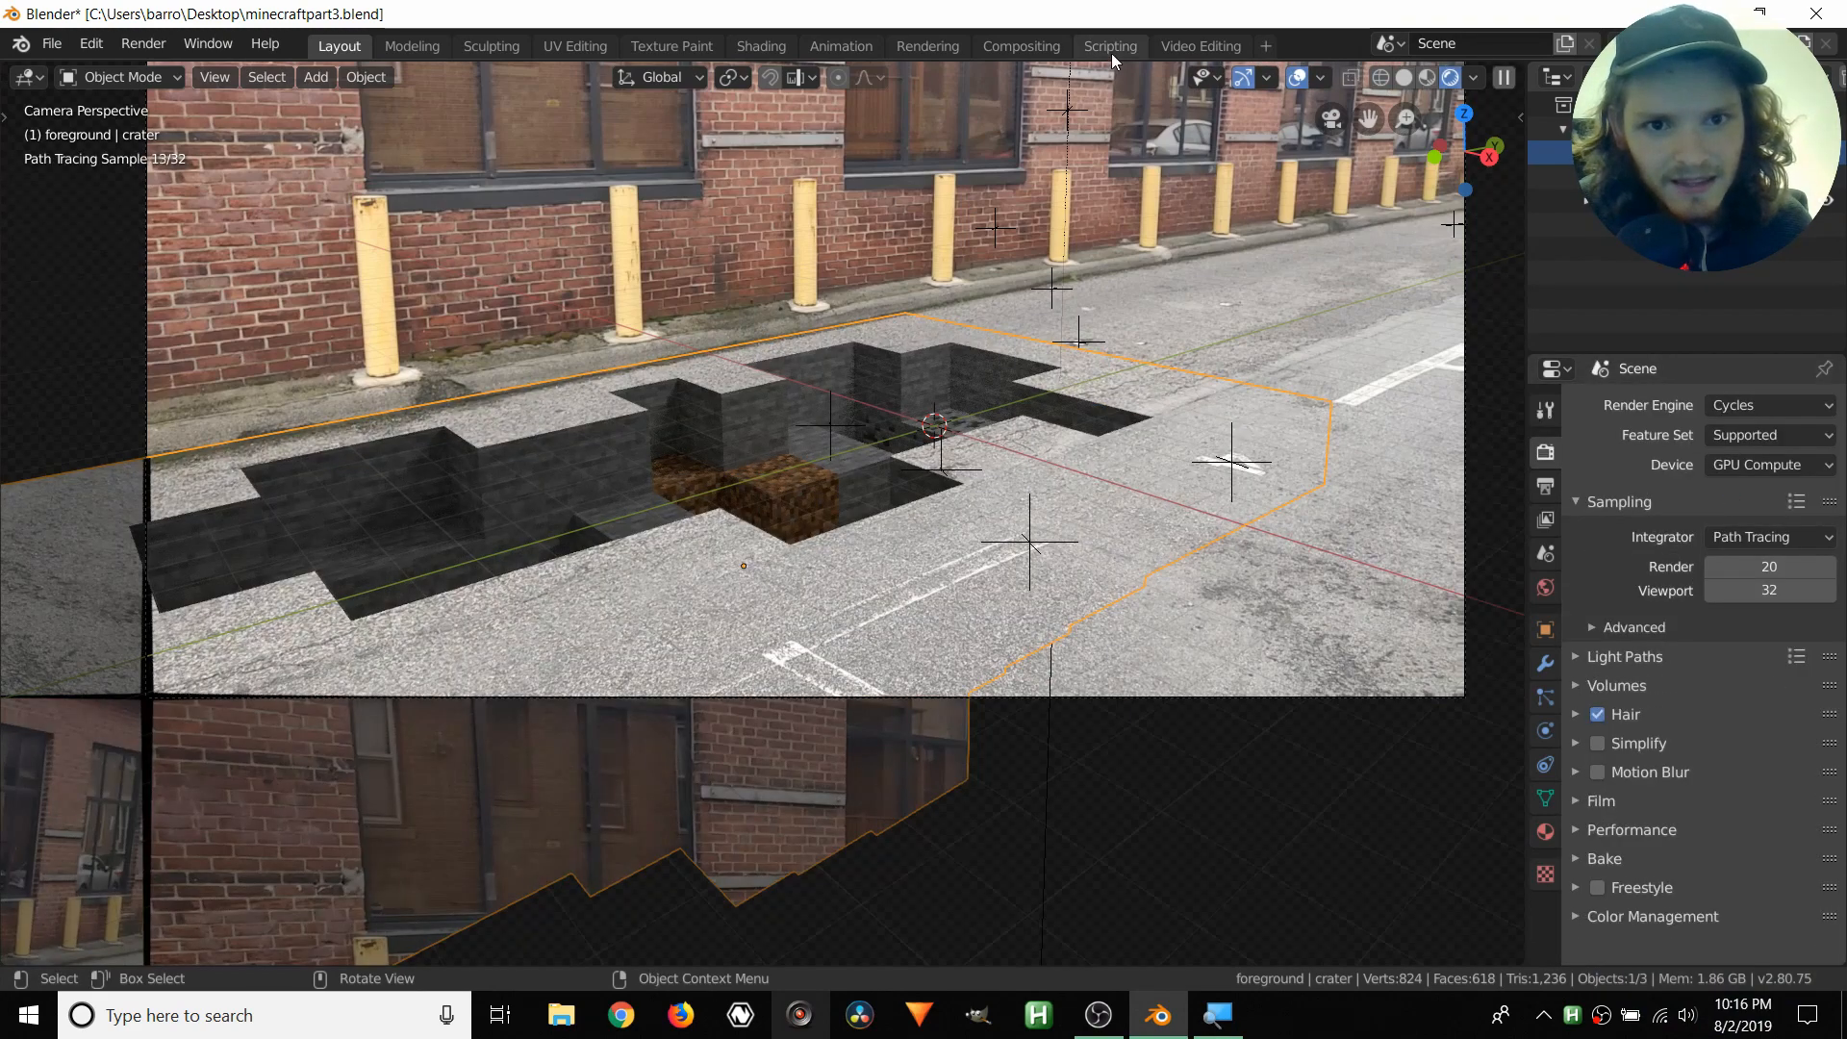
- Render frame 1 from the Compositing workspace and inspect the crater composited over the street footage
left_click(1036, 41)
middle_click_drag(888, 417, 856, 396)
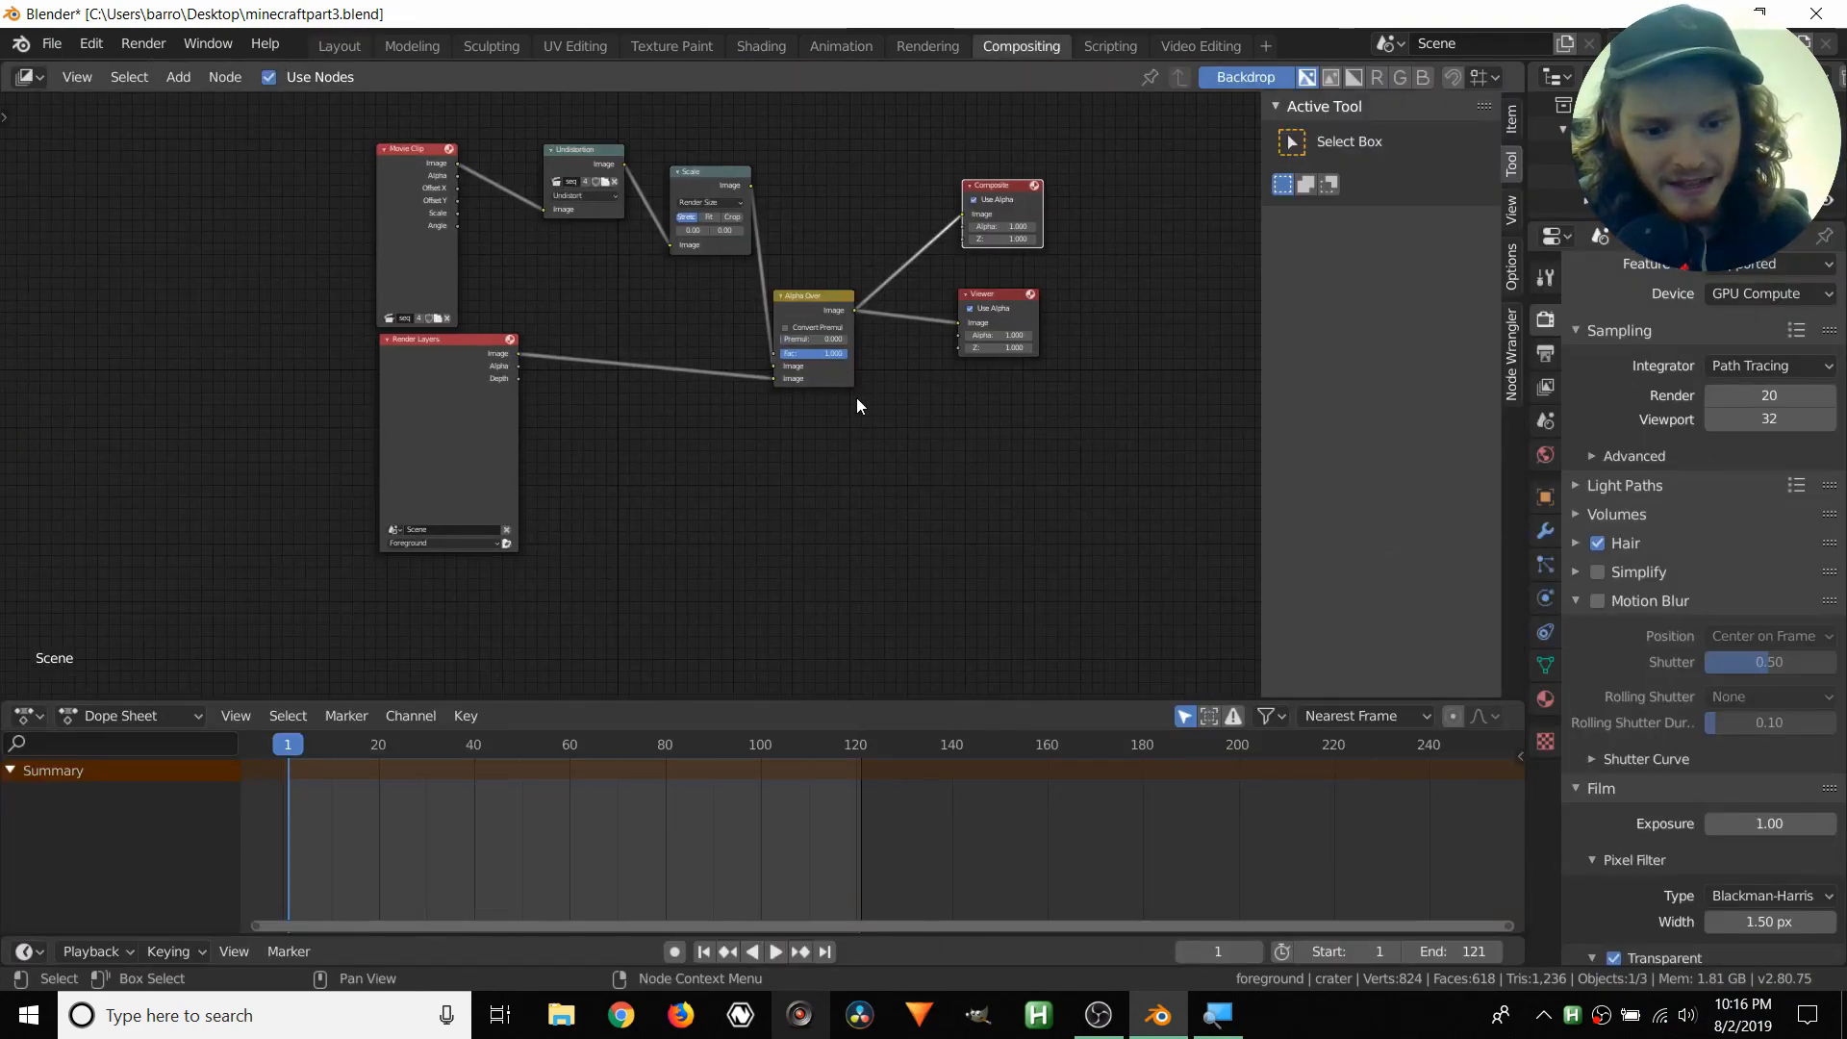
key("F12")
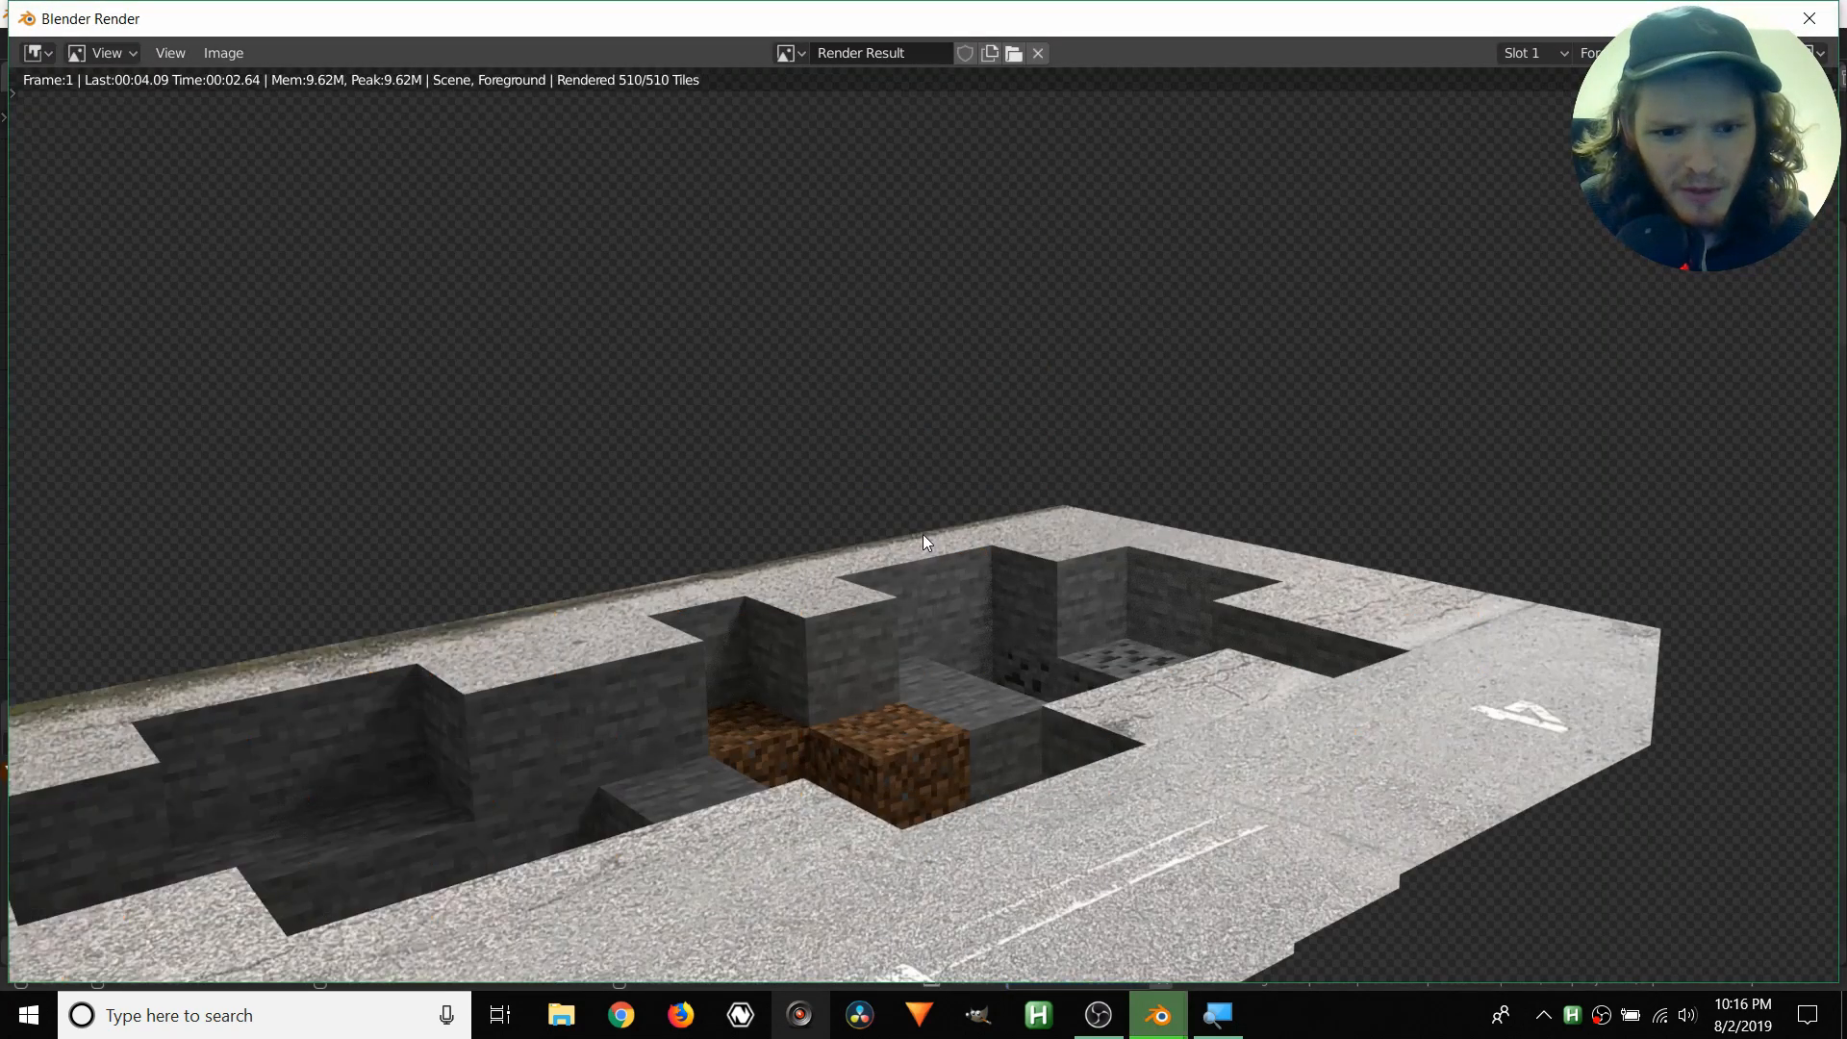
scroll(933, 539, "down", 2)
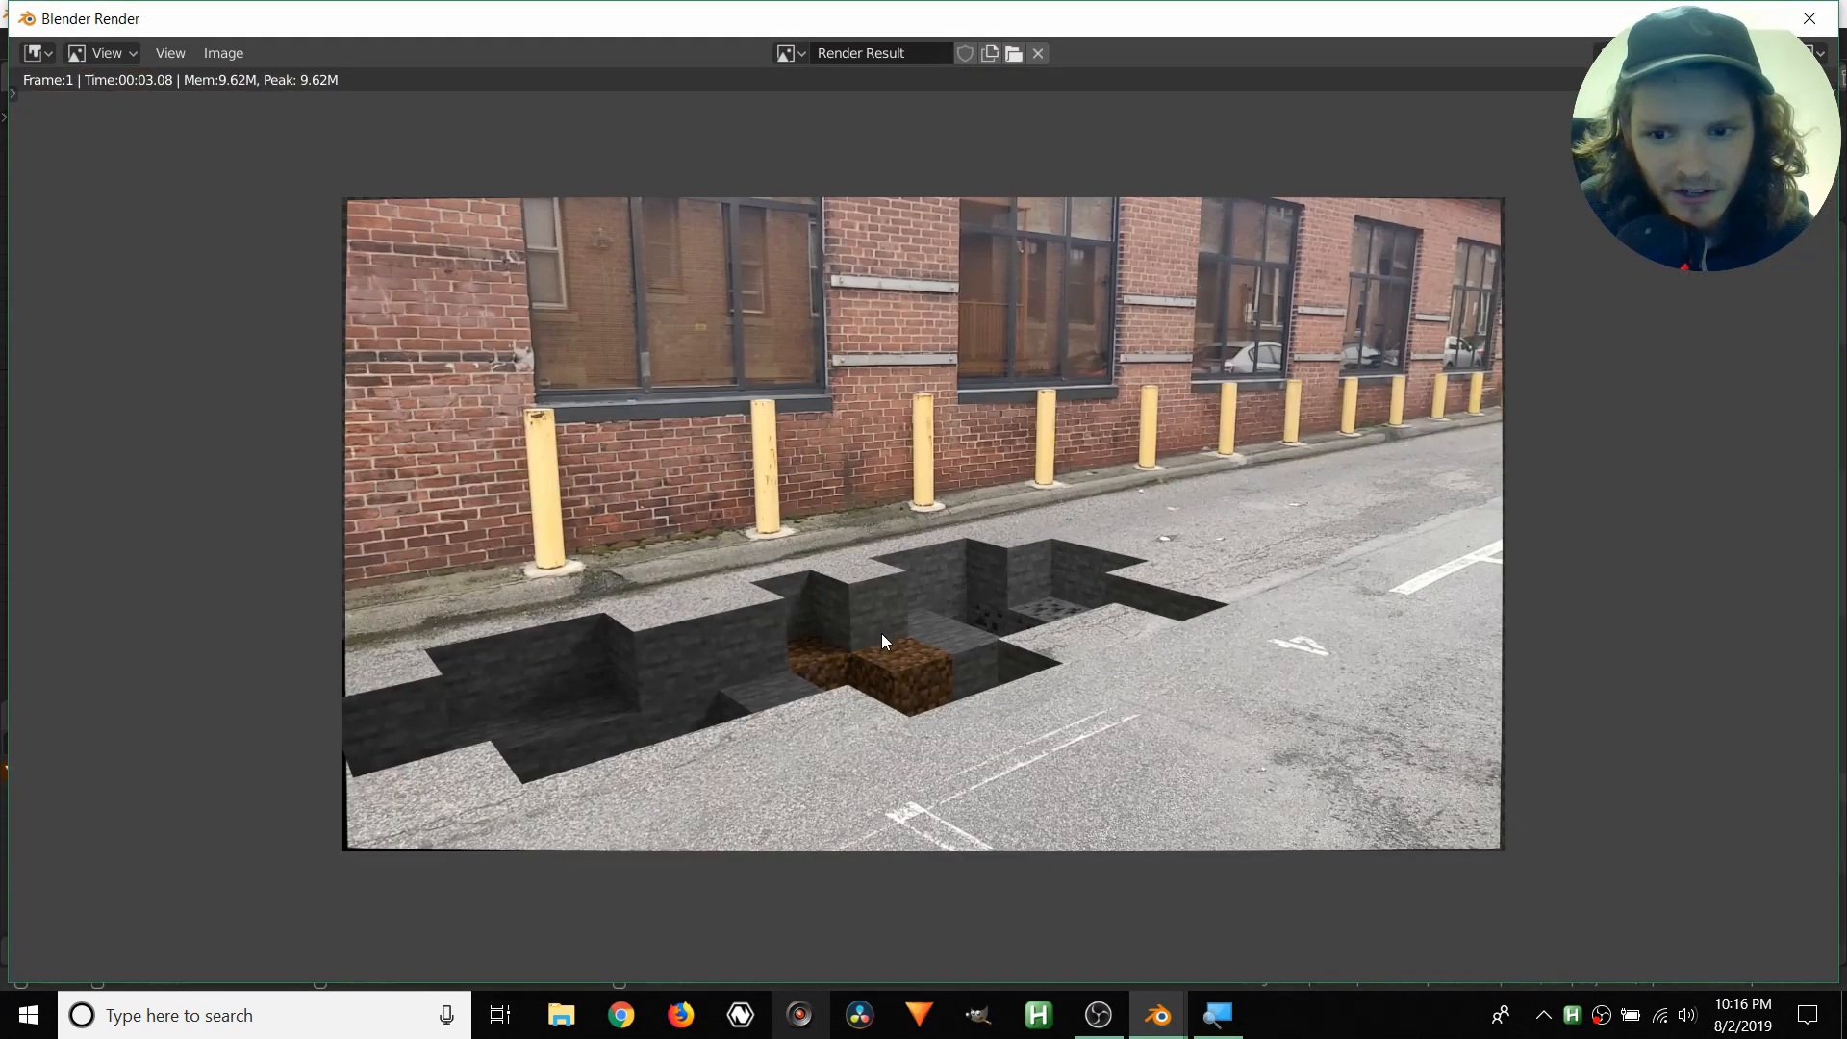
scroll(1140, 691, "up", 1)
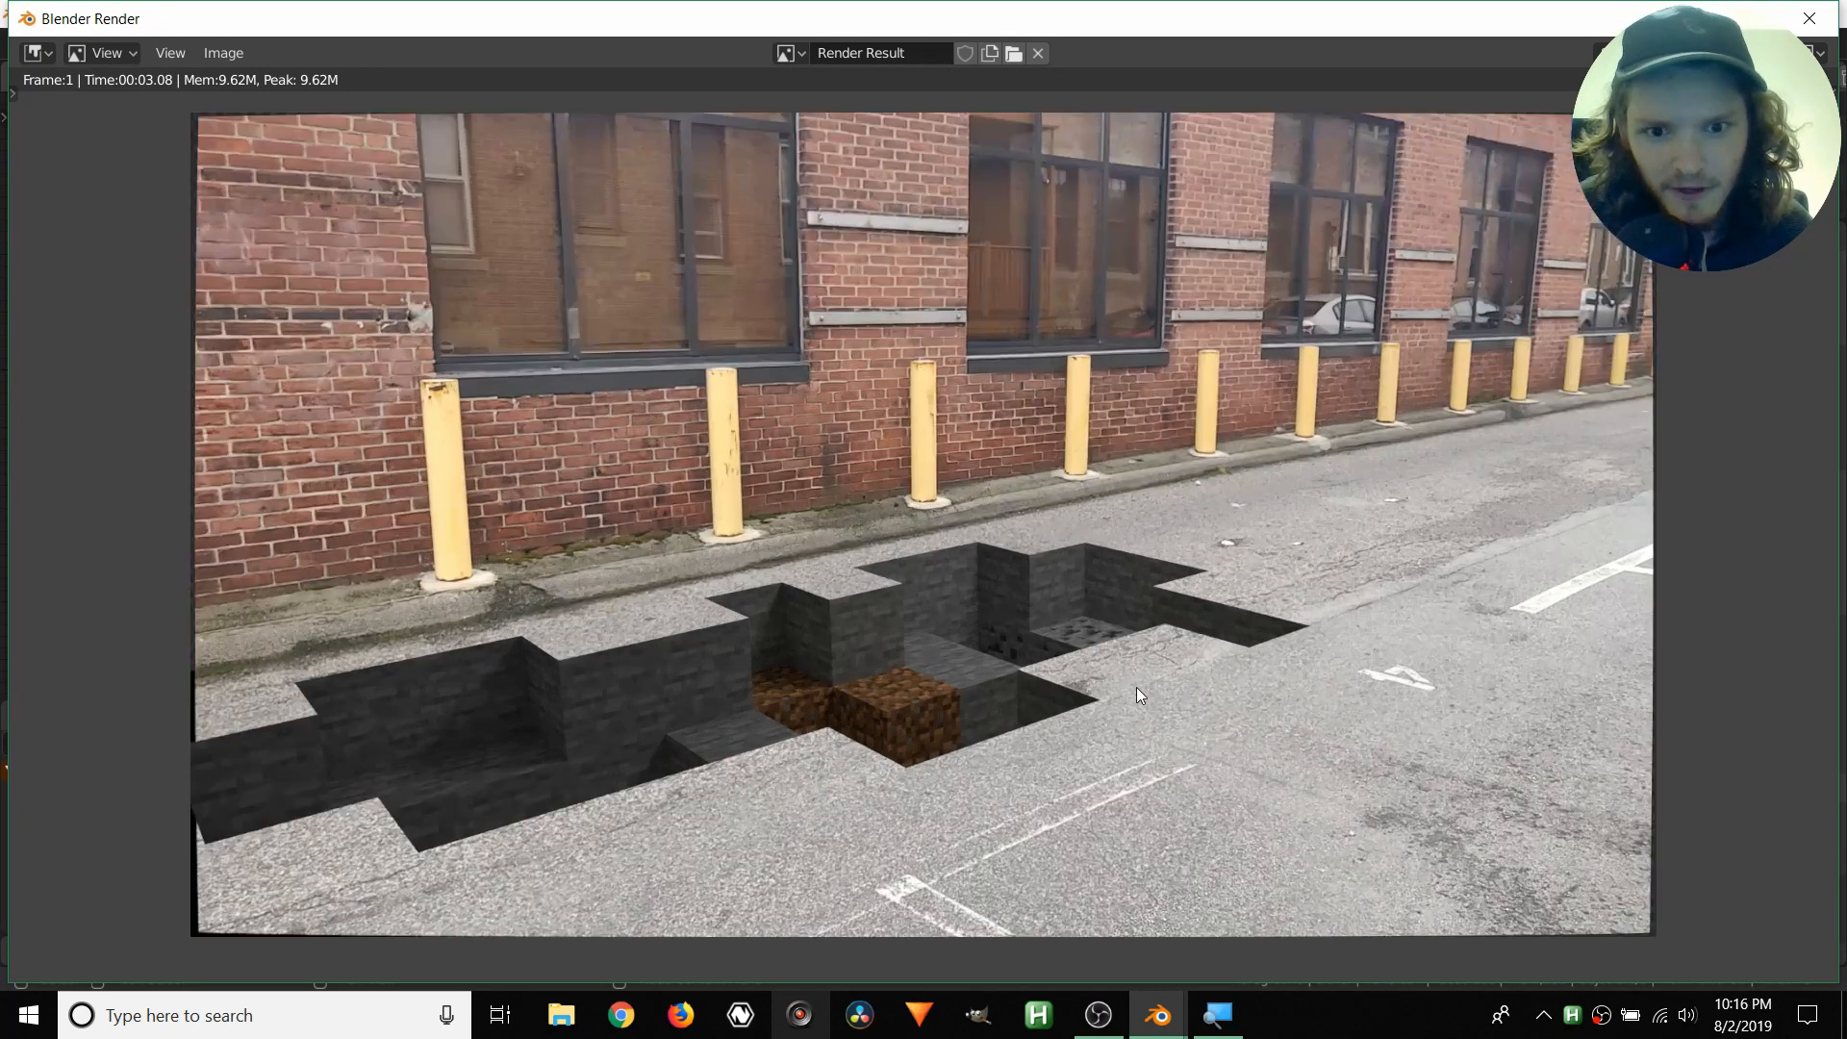
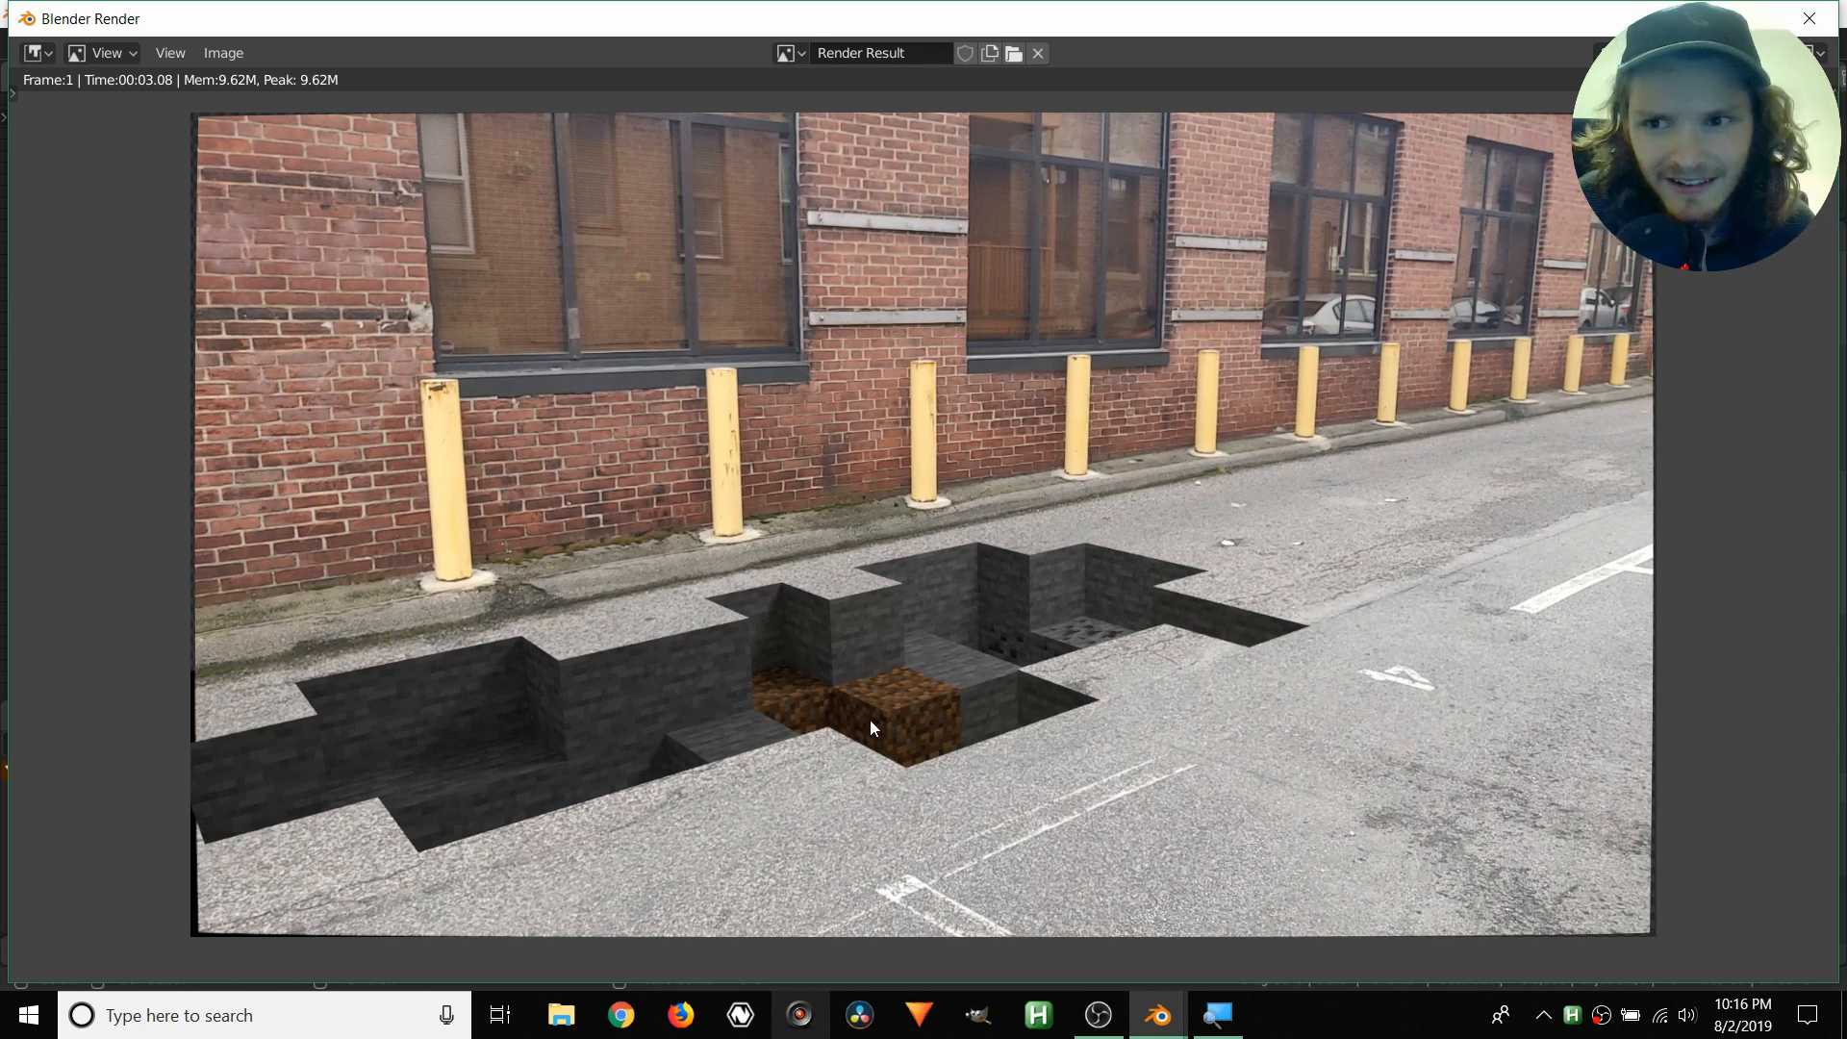
middle_click_drag(292, 146, 570, 354)
middle_click_drag(1221, 529, 865, 292)
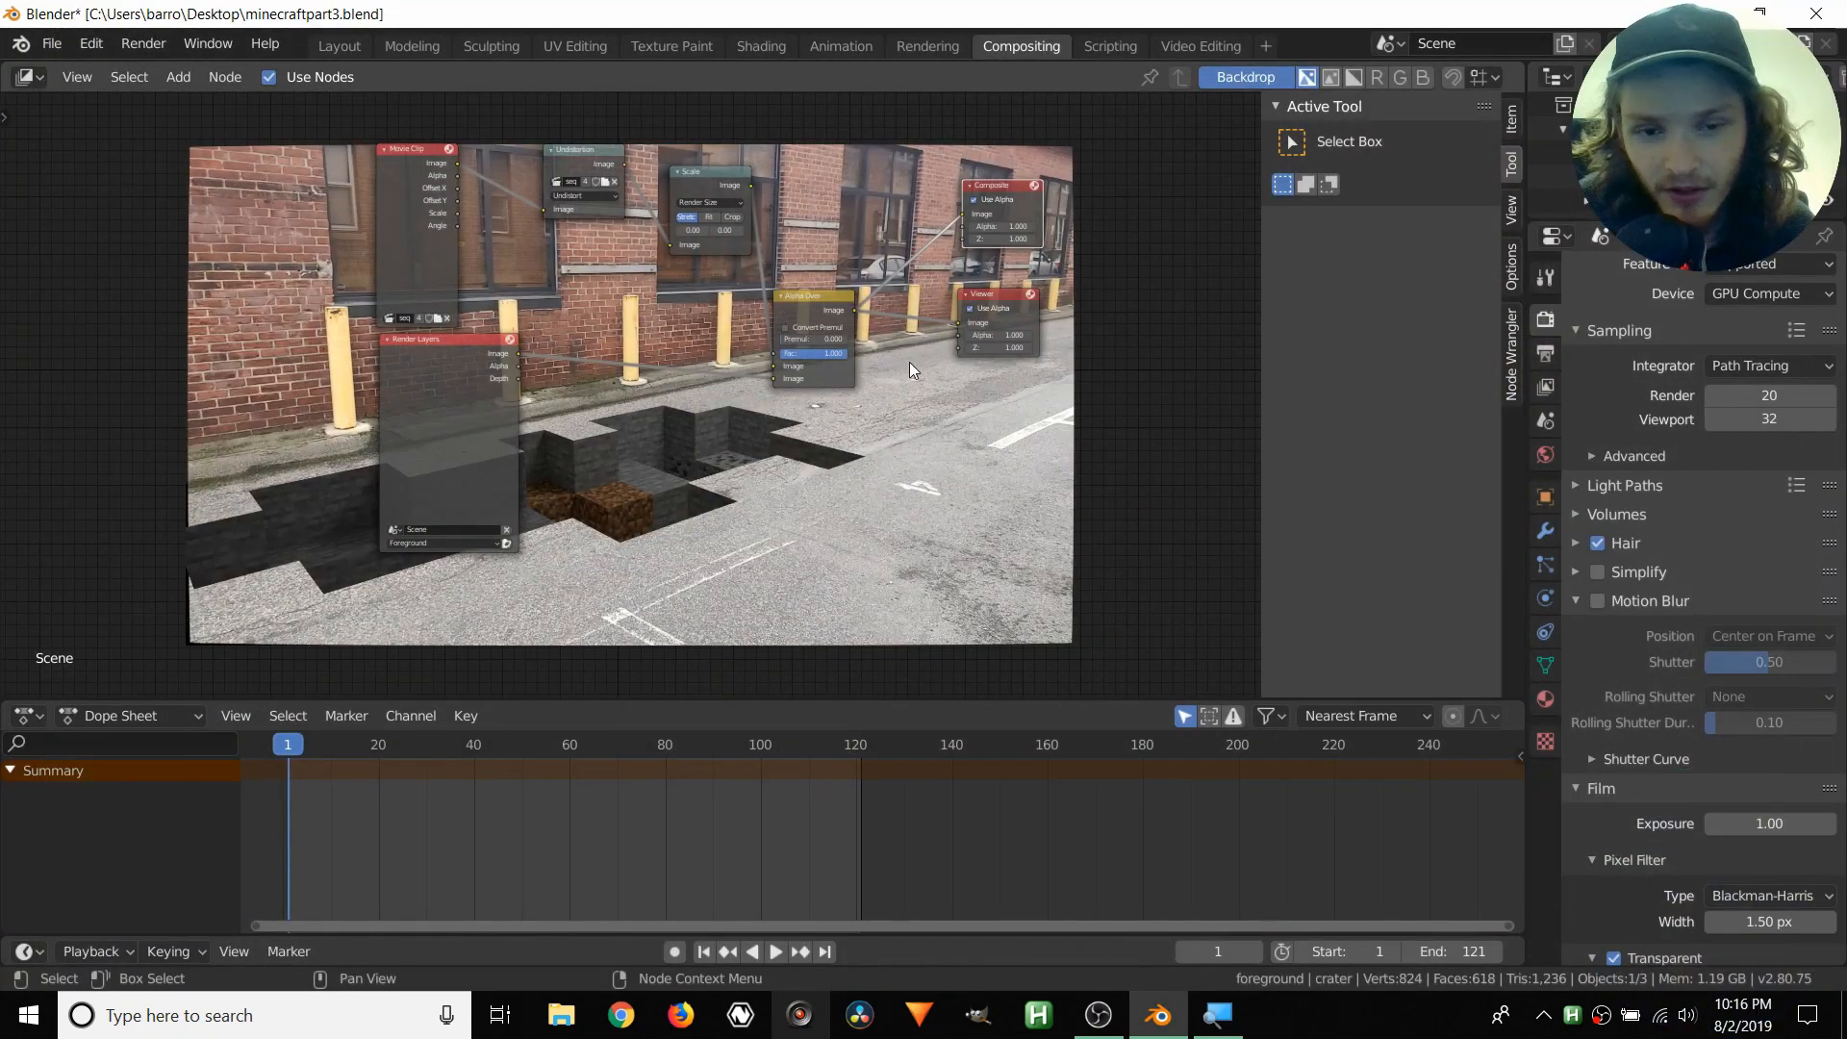
- Move the Composite and Viewer nodes away from the other nodes, clear of the backdrop image
scroll(1043, 435, "up", 3)
middle_click_drag(811, 400, 741, 410)
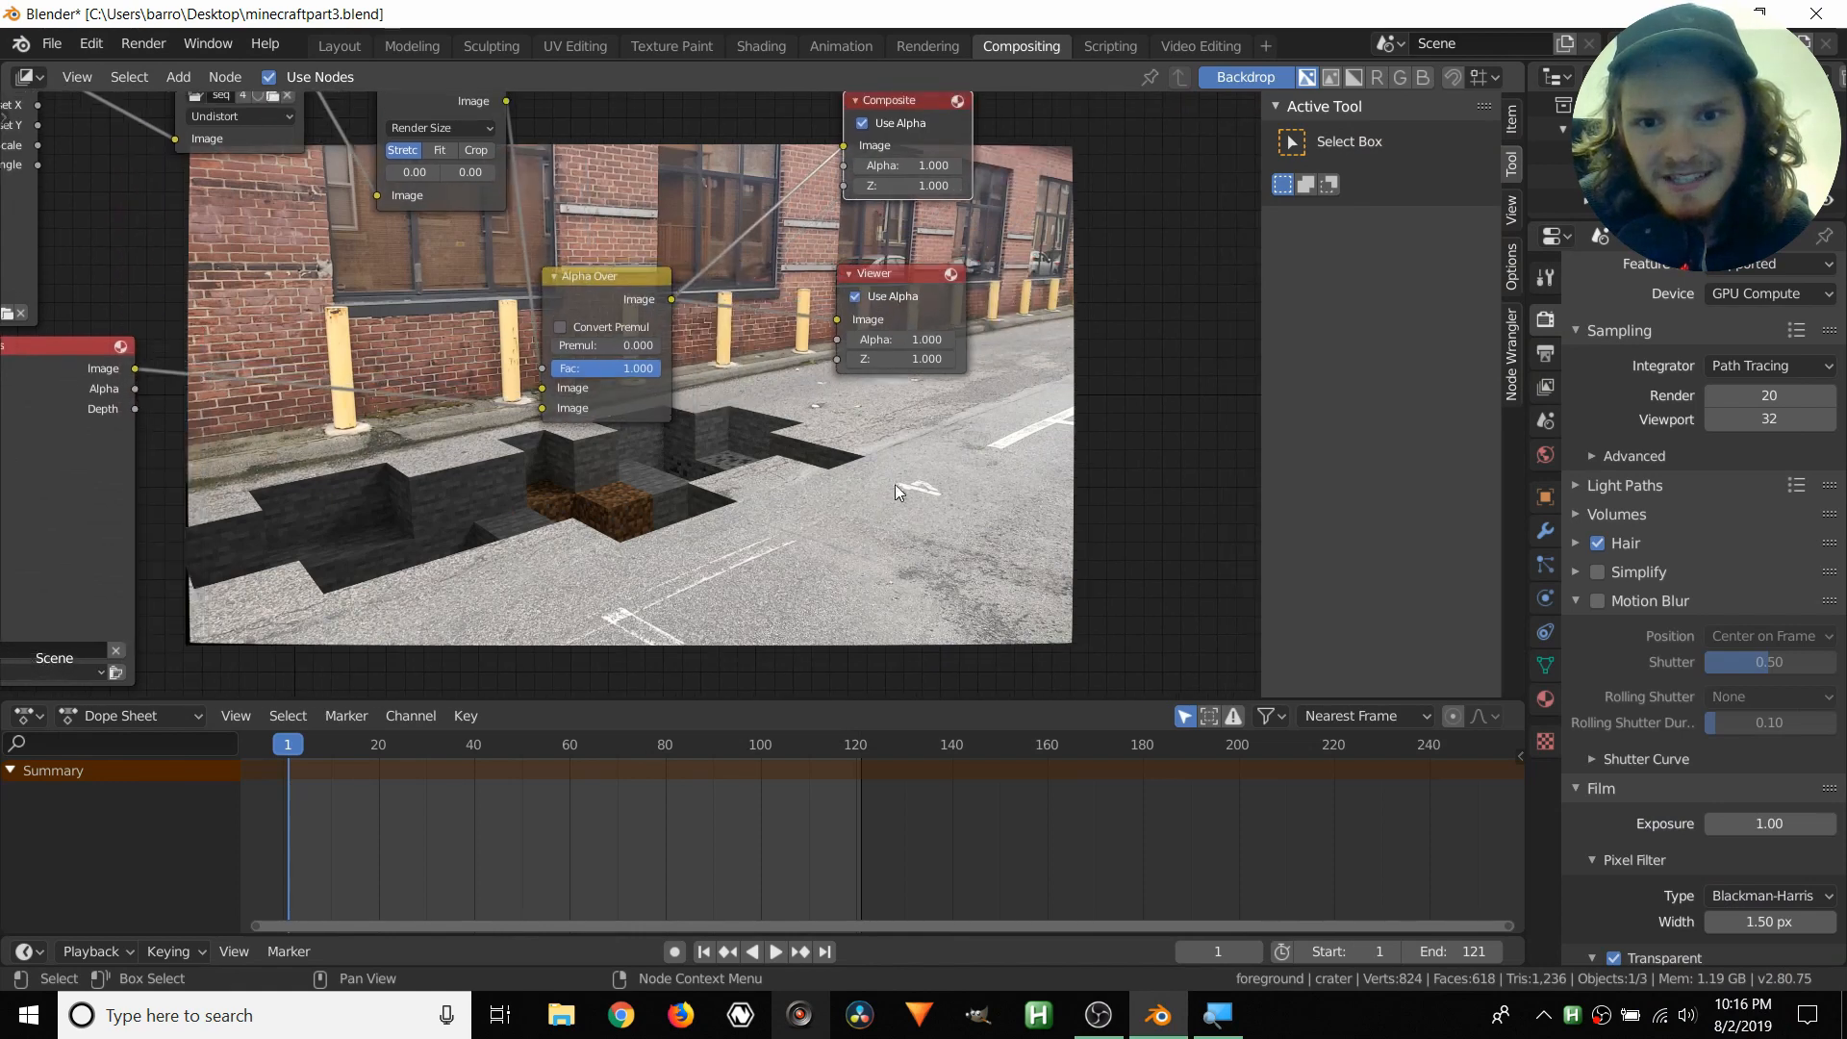
key("g")
left_click(1202, 275)
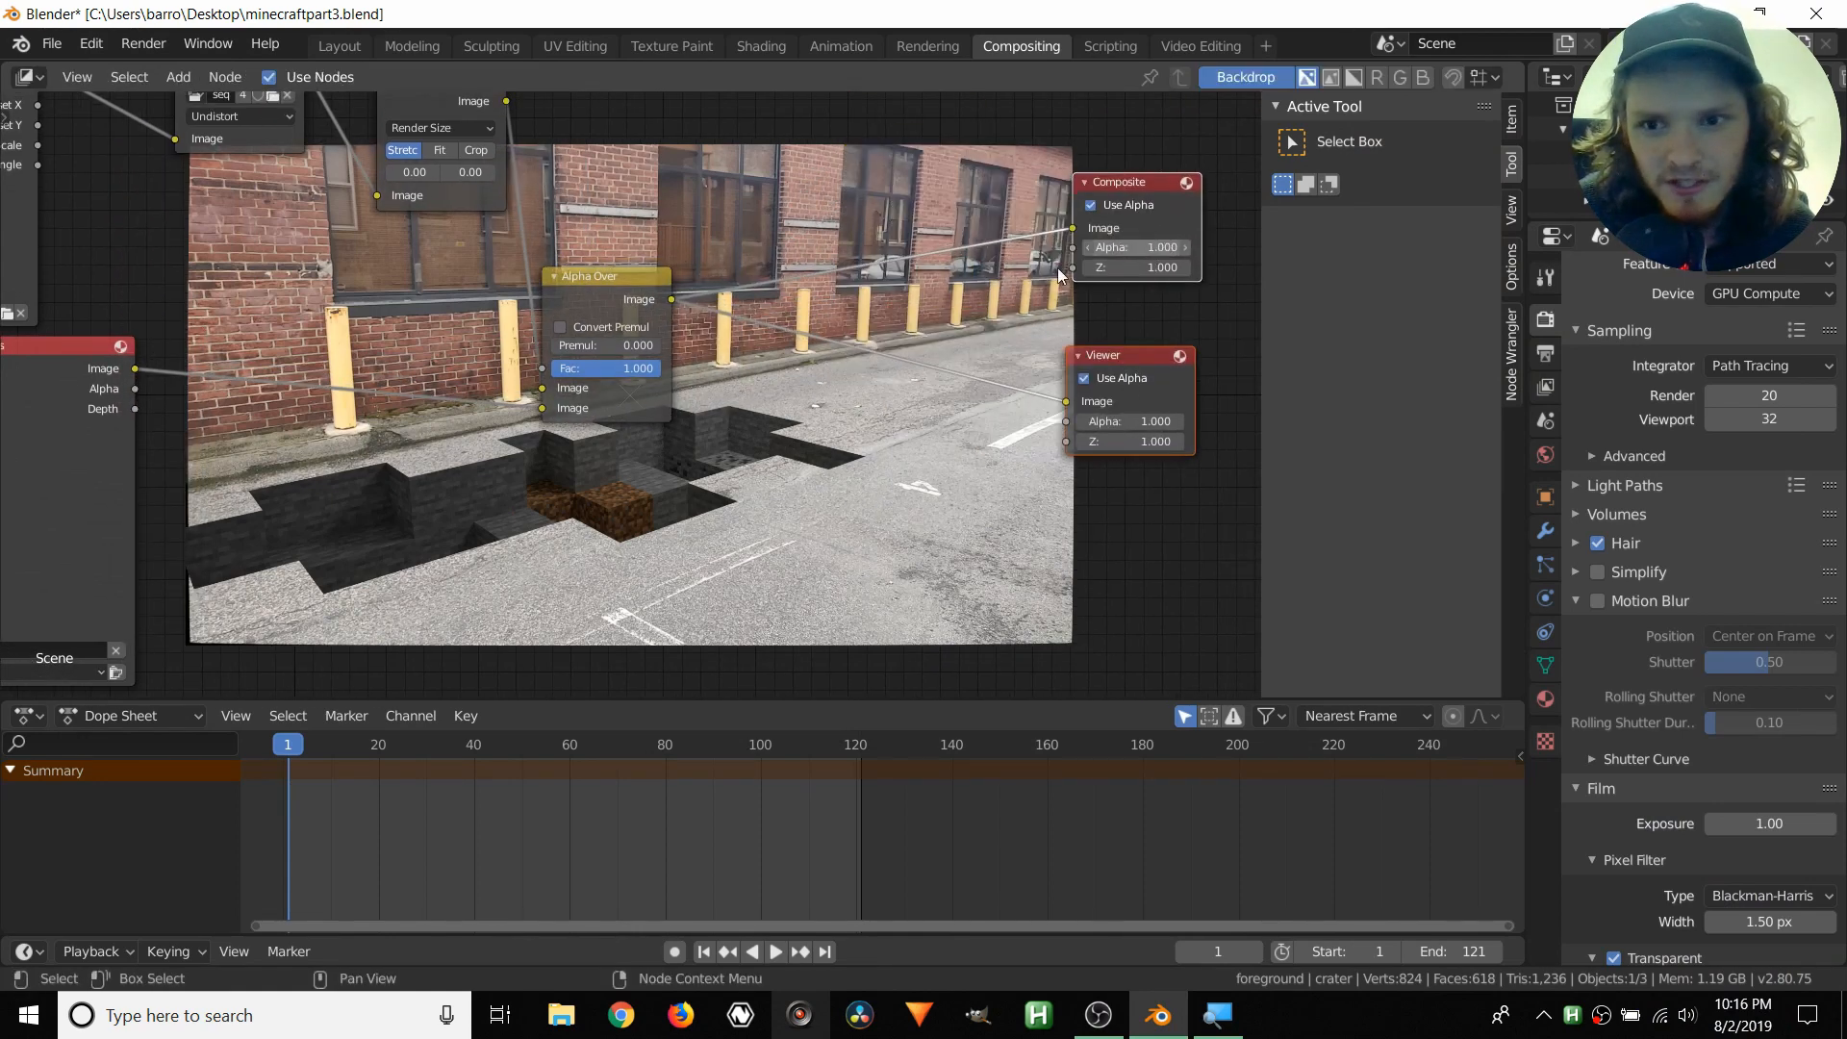
scroll(420, 186, "down", 2)
- Review the compositor chain of Movie Clip, Undistortion, Render Layers and Alpha Over nodes
left_click(404, 170)
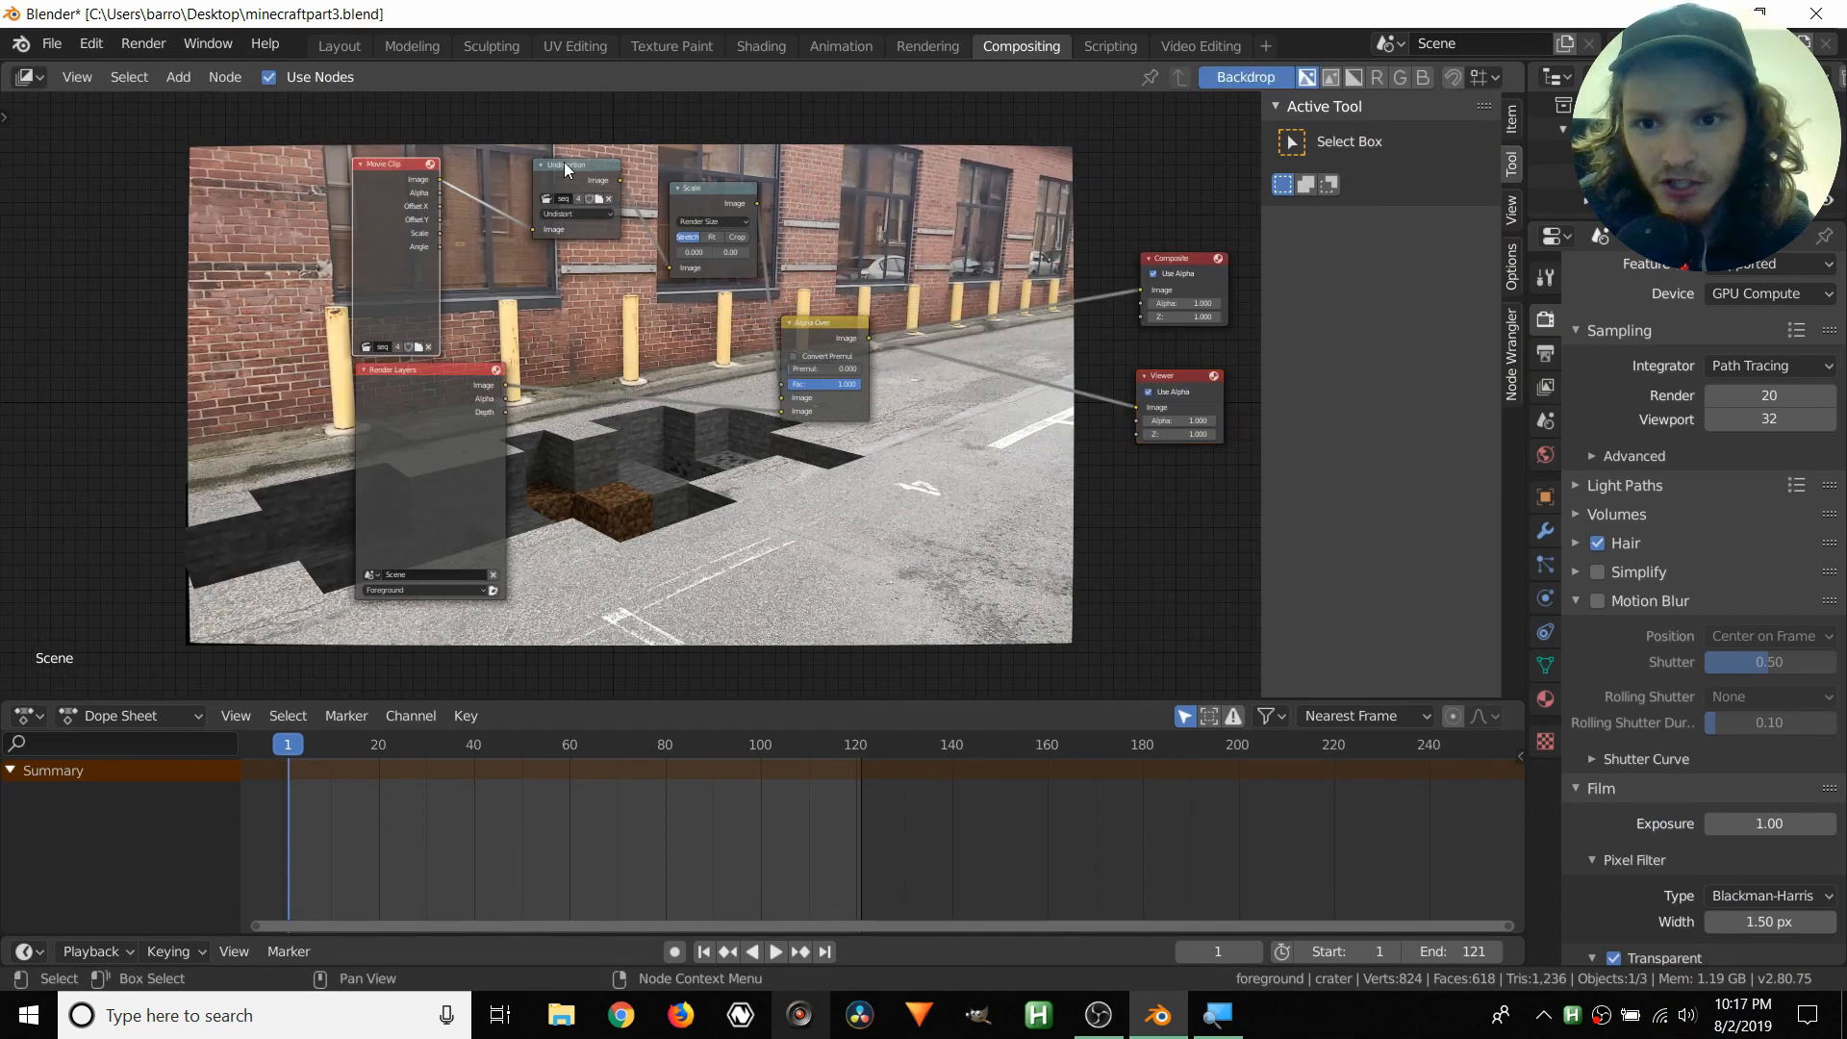
left_click(564, 158)
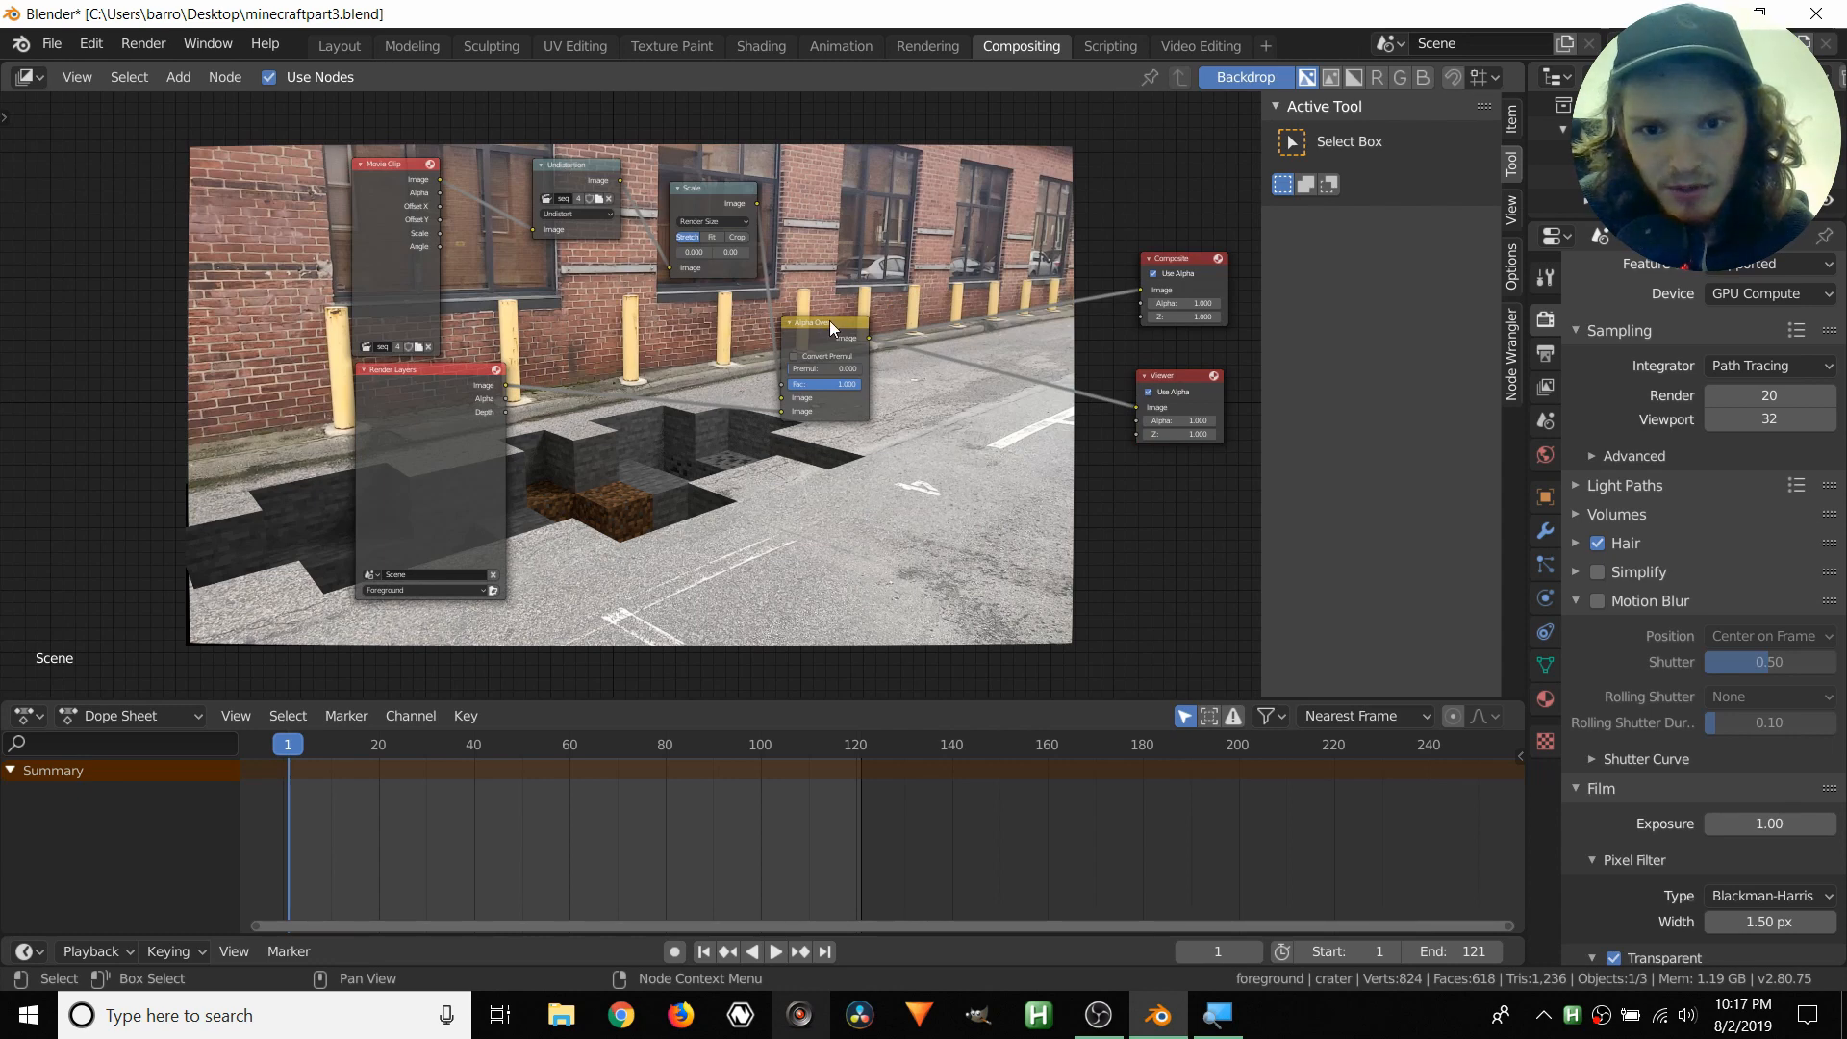
left_click_drag(829, 320, 845, 325)
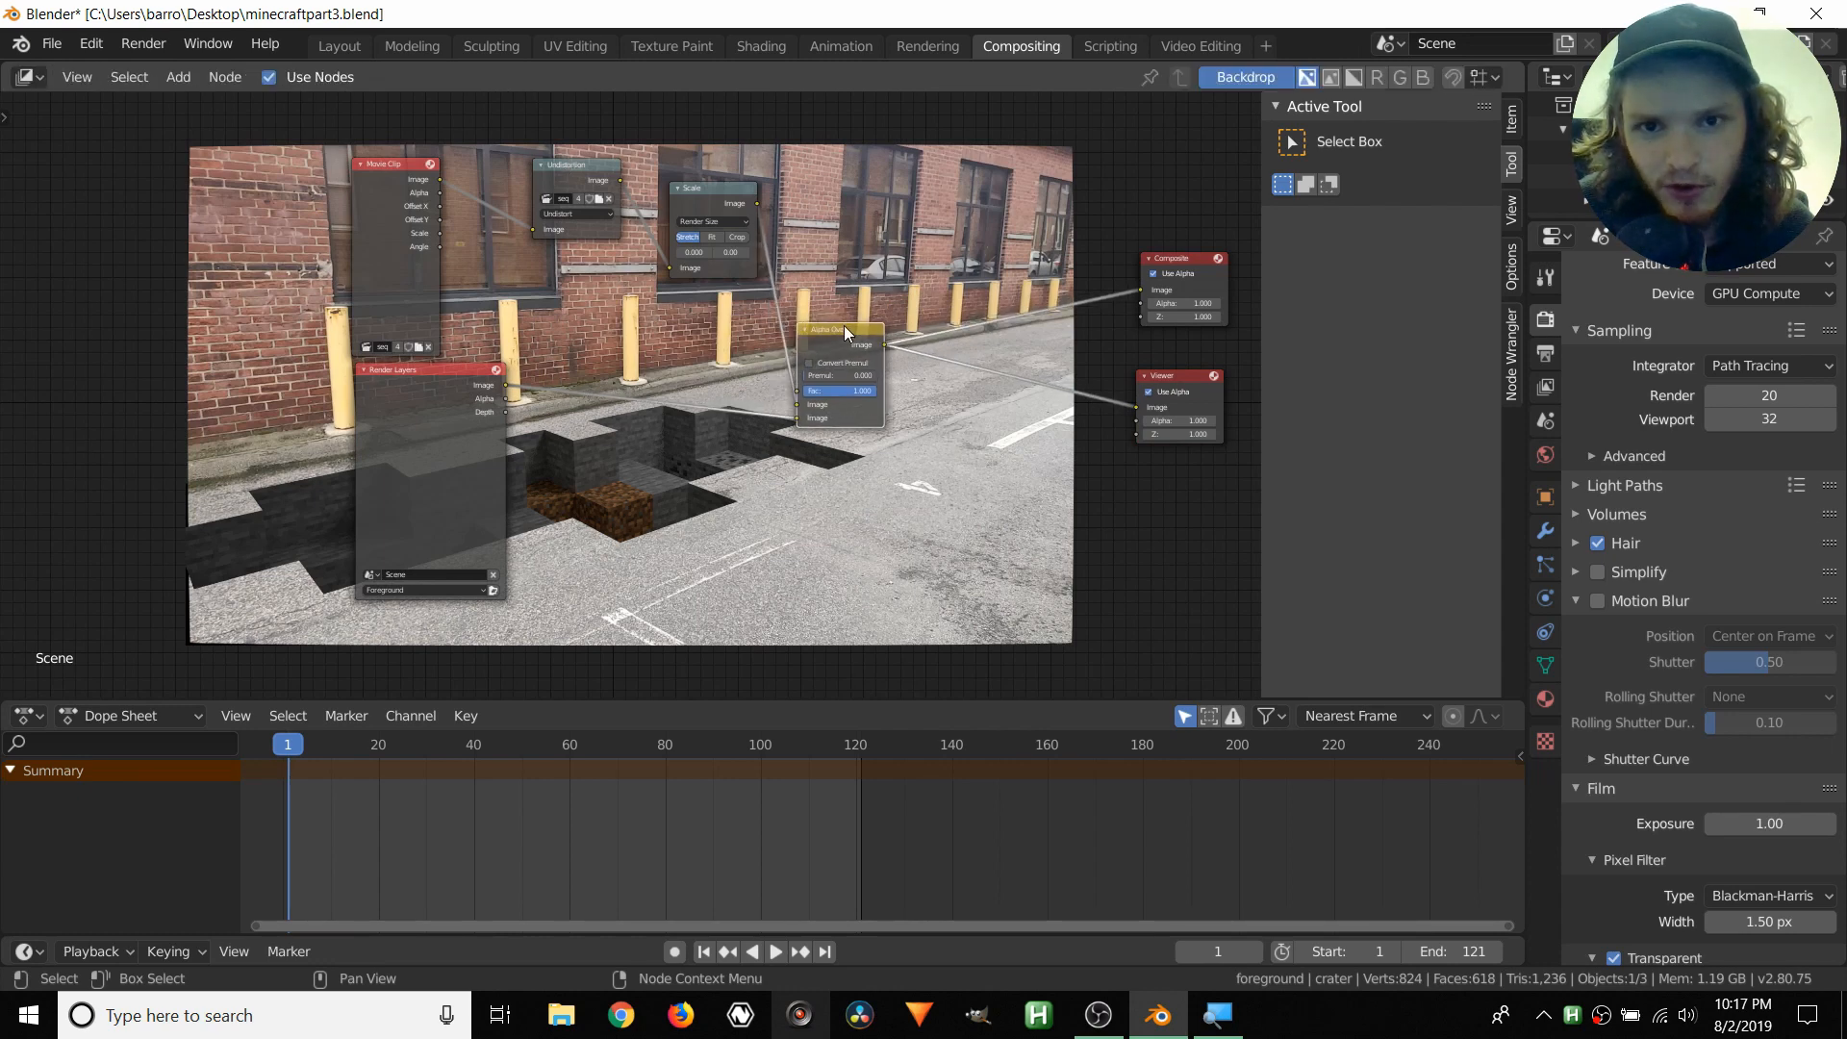
left_click(421, 373)
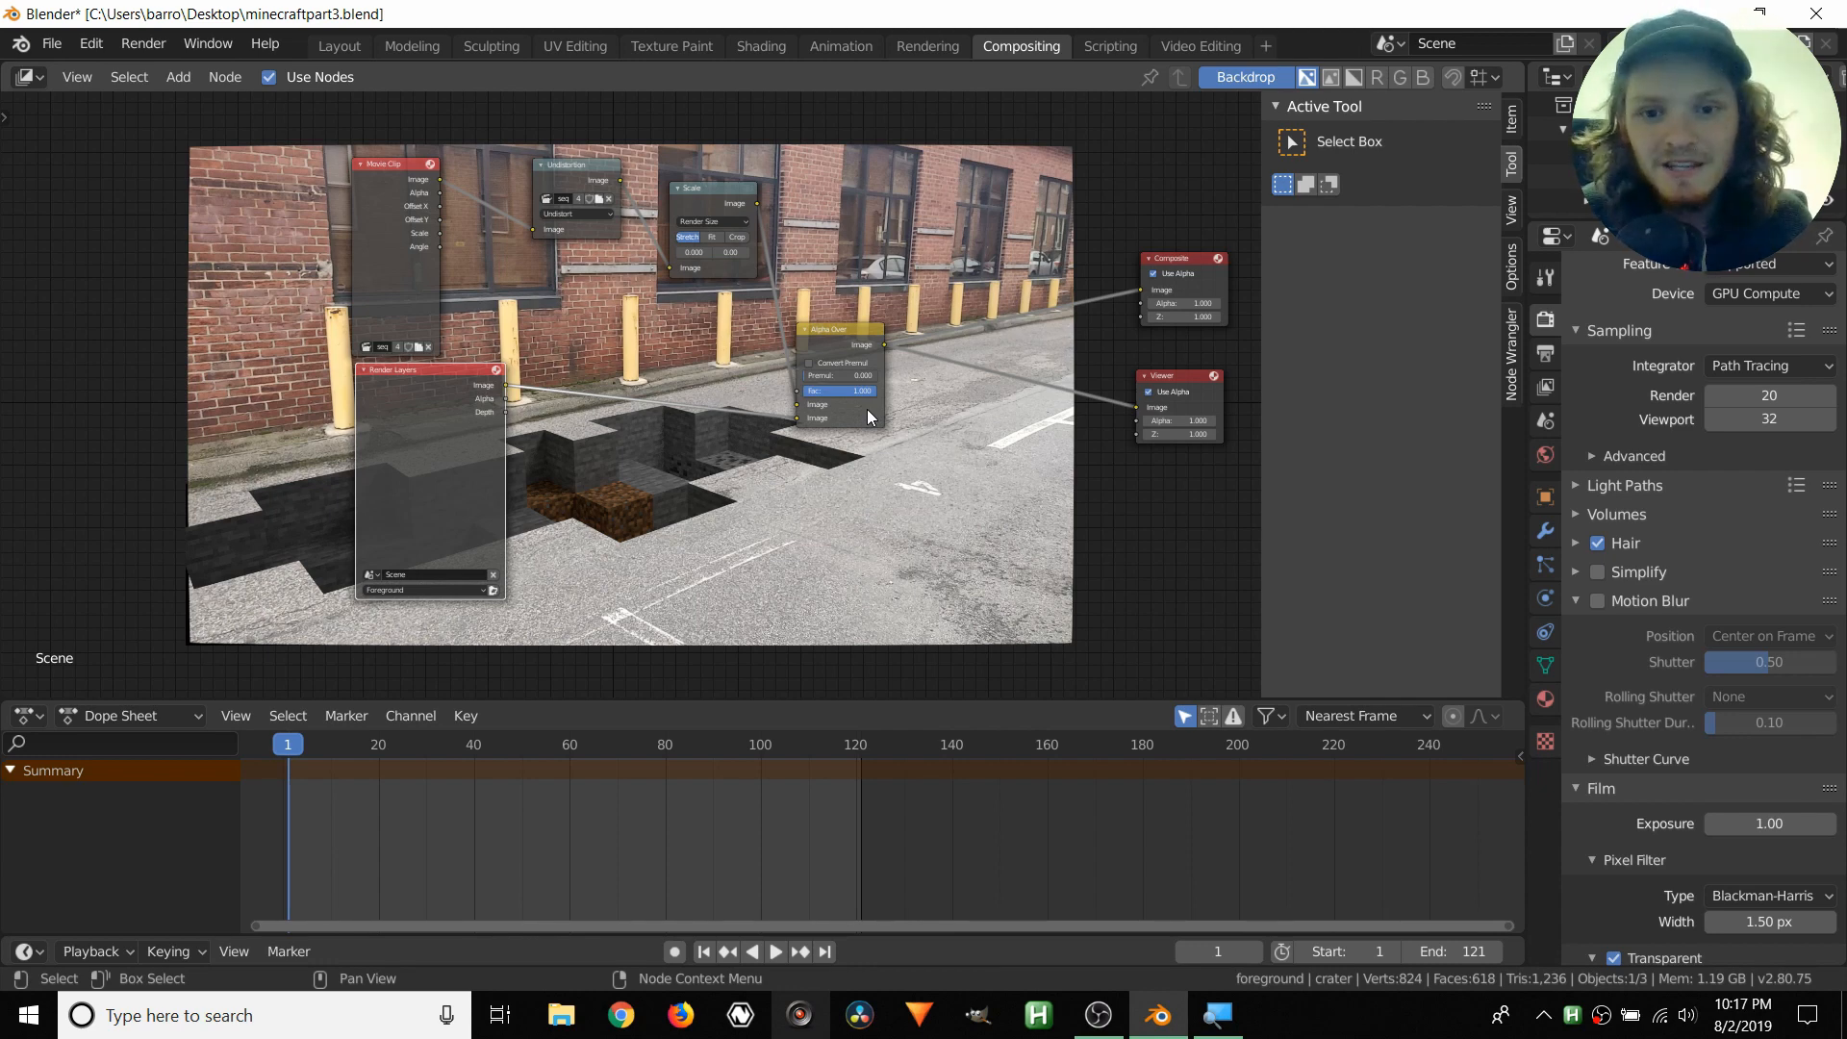
scroll(857, 356, "up", 3)
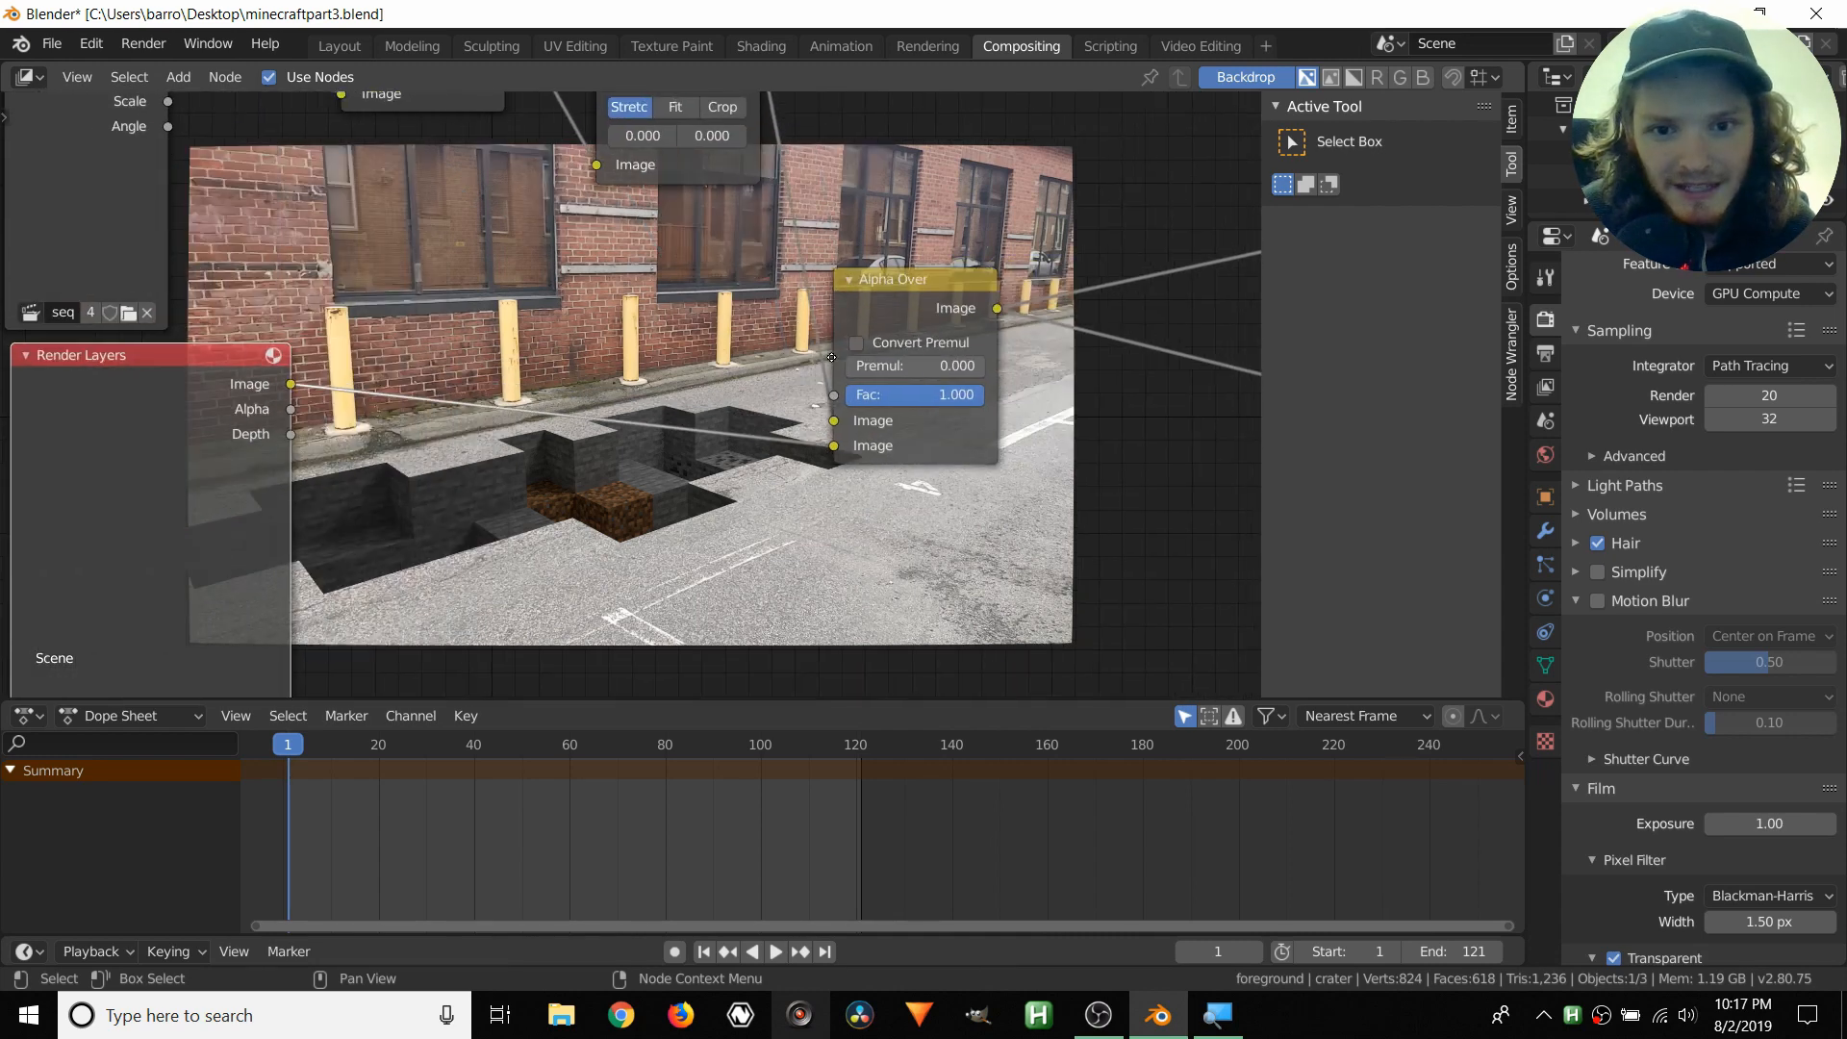
middle_click_drag(832, 357, 813, 359)
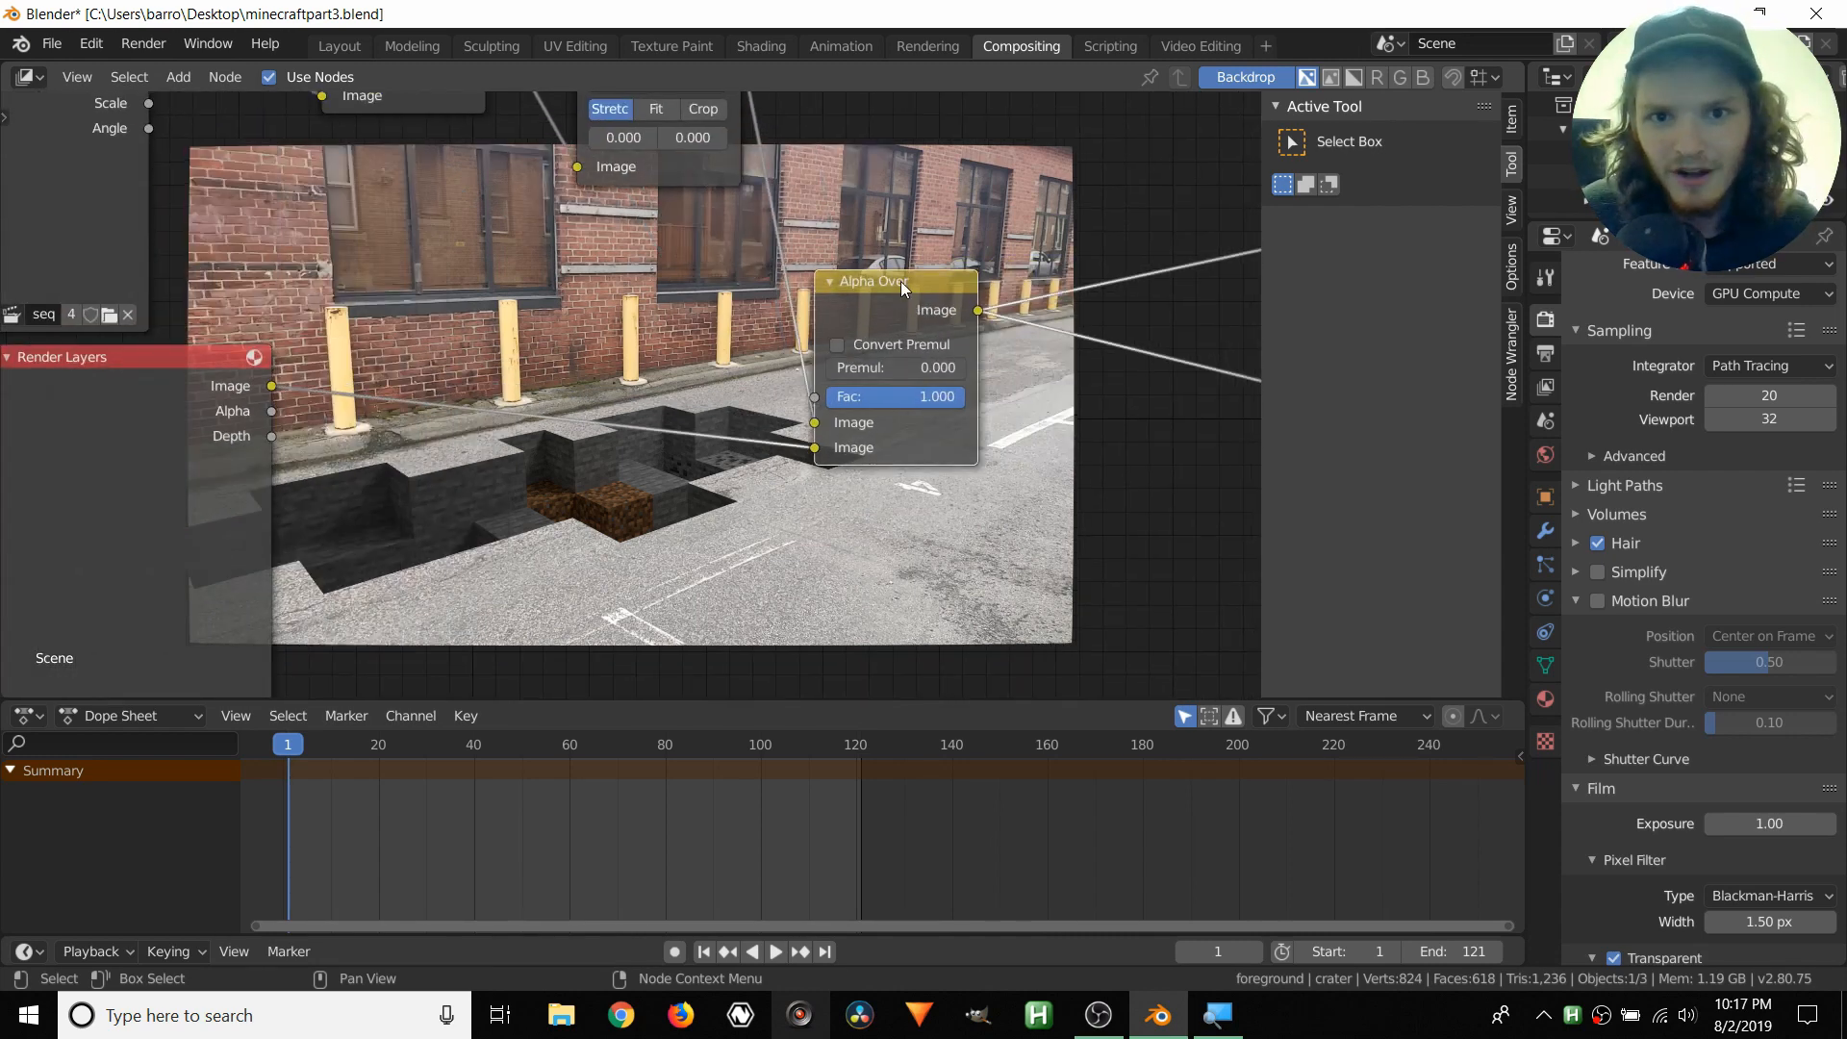
middle_click_drag(899, 283, 705, 281)
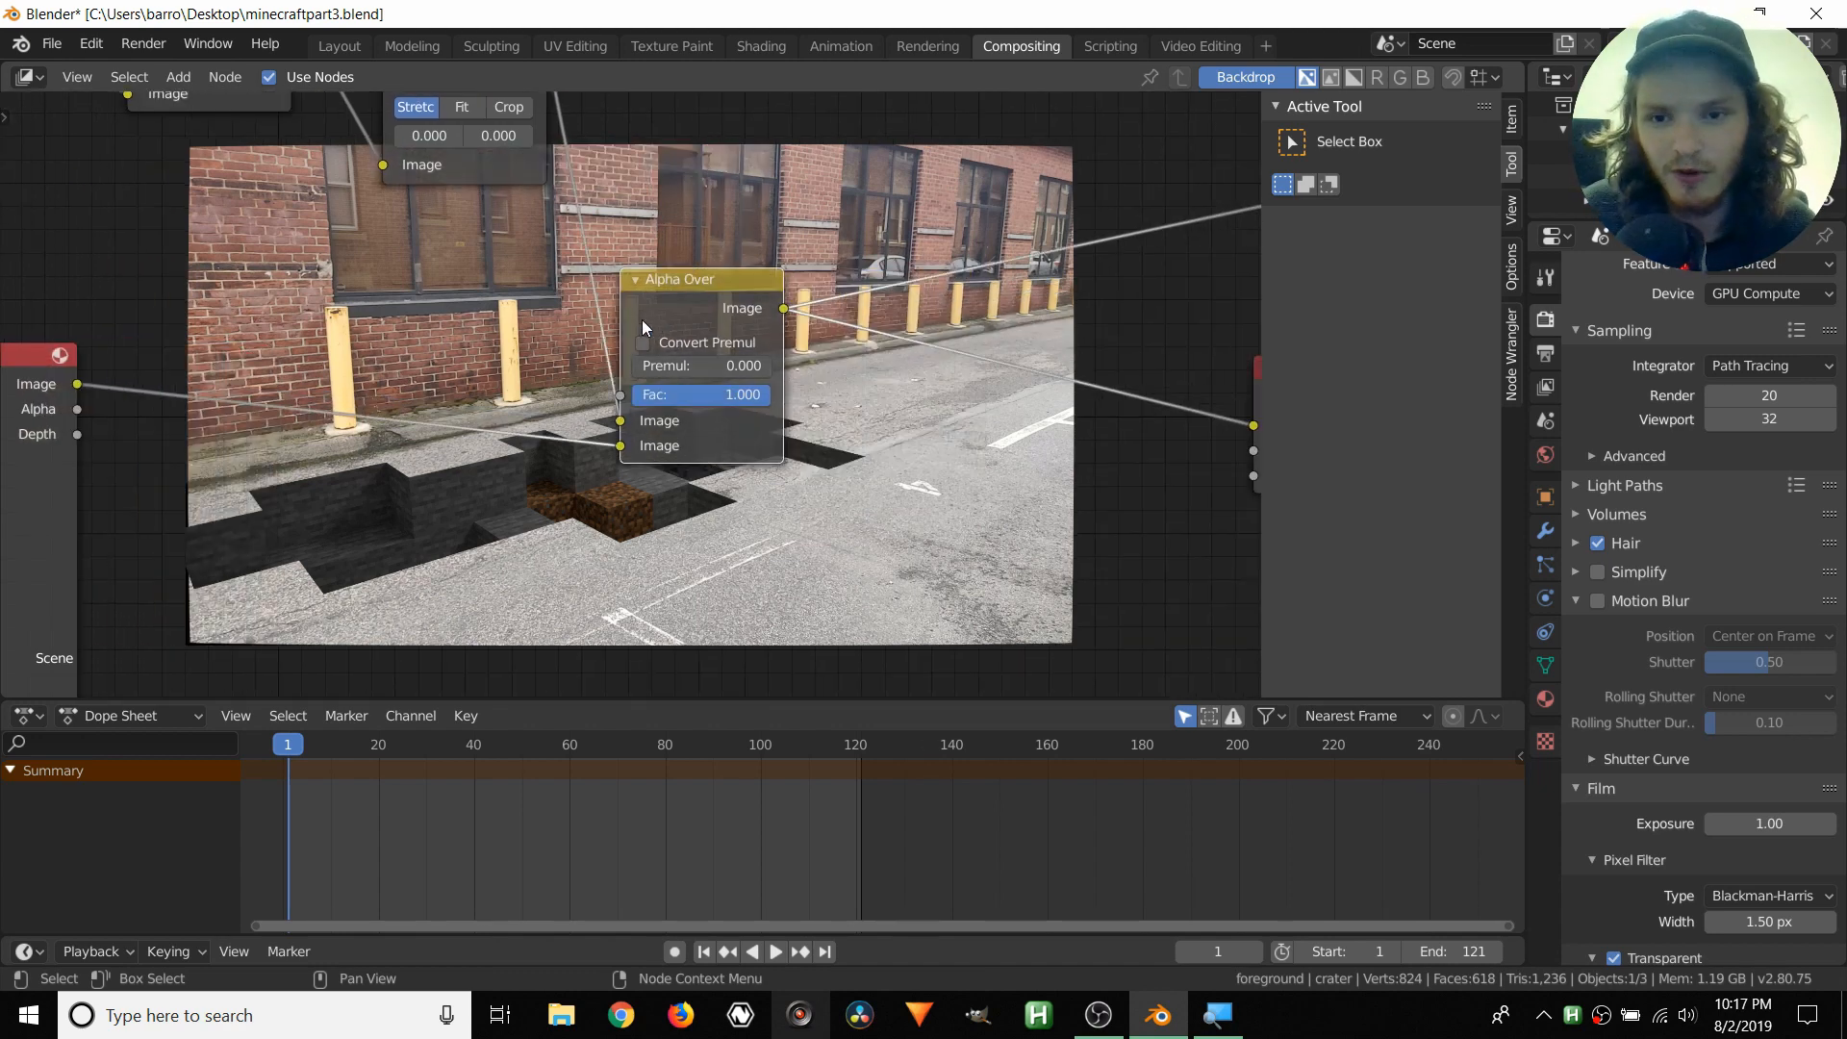
scroll(643, 320, "down", 2)
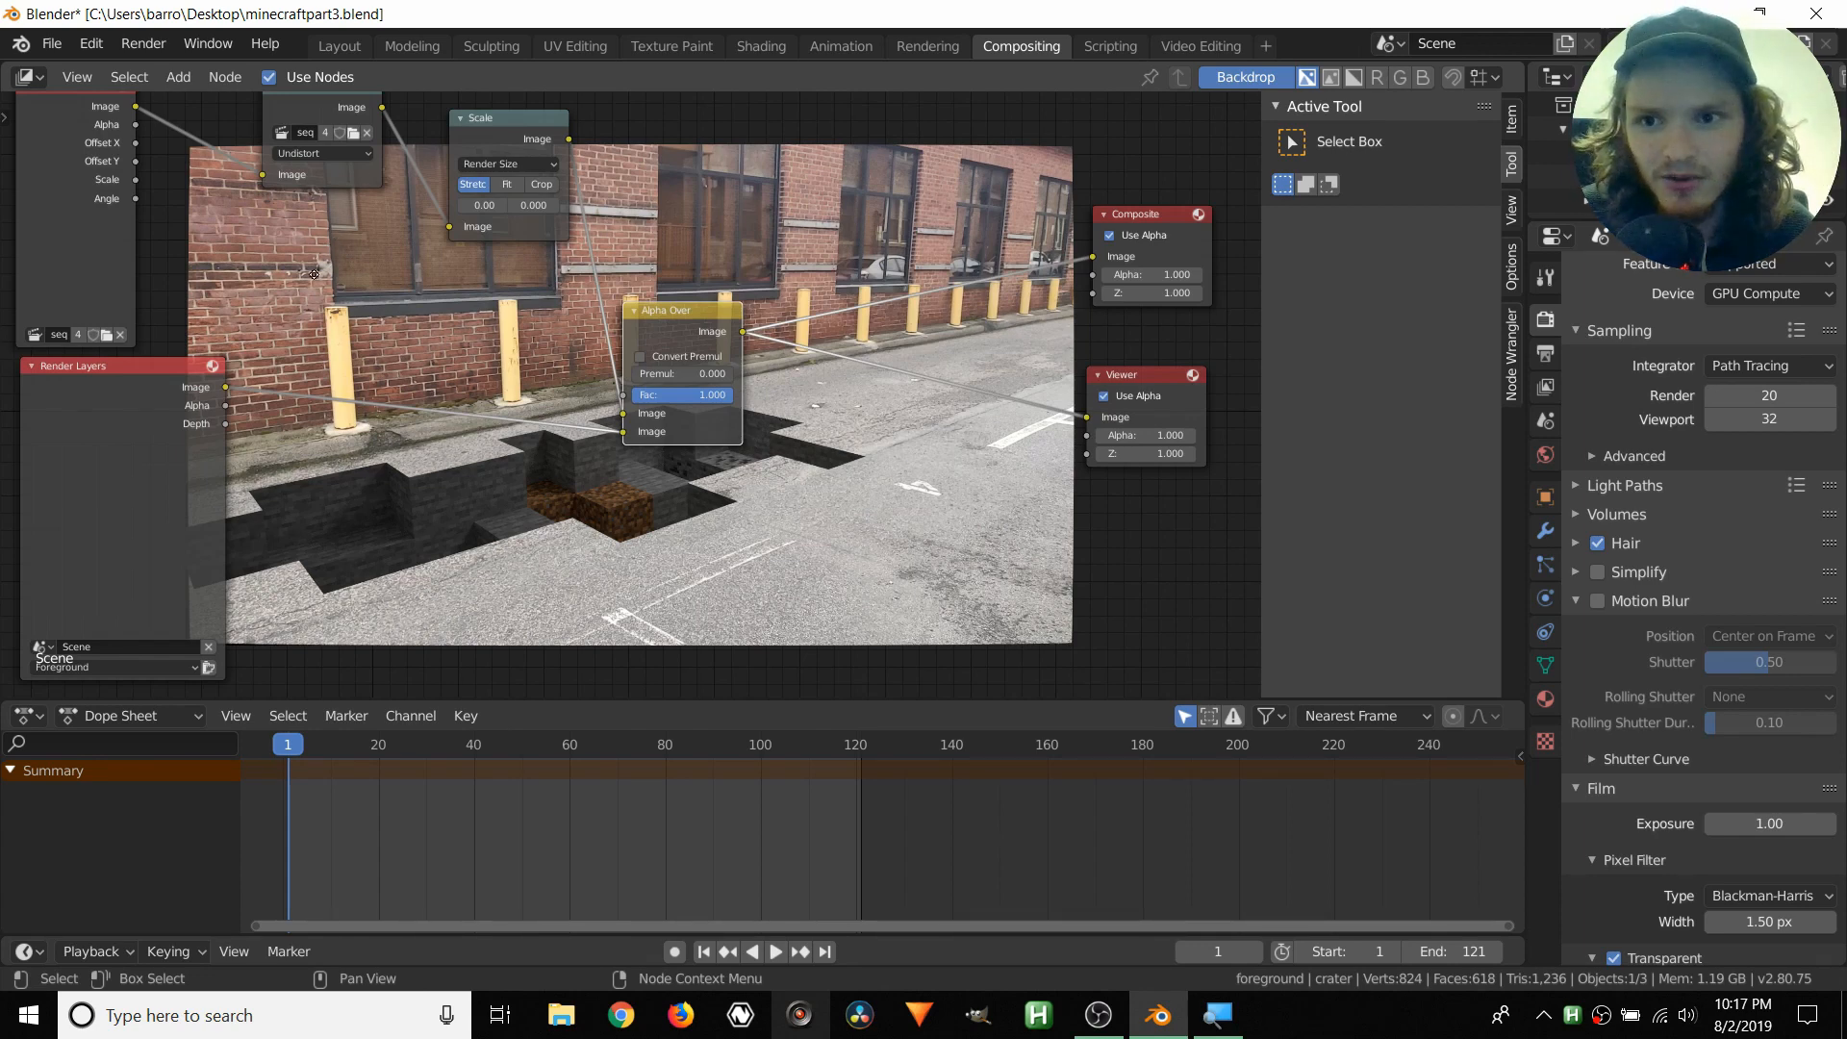
- Duplicate the Undistortion node, insert the copy between Alpha Over and Viewer, and set it to Distort
middle_click_drag(307, 134, 287, 211)
left_click_drag(281, 165, 281, 159)
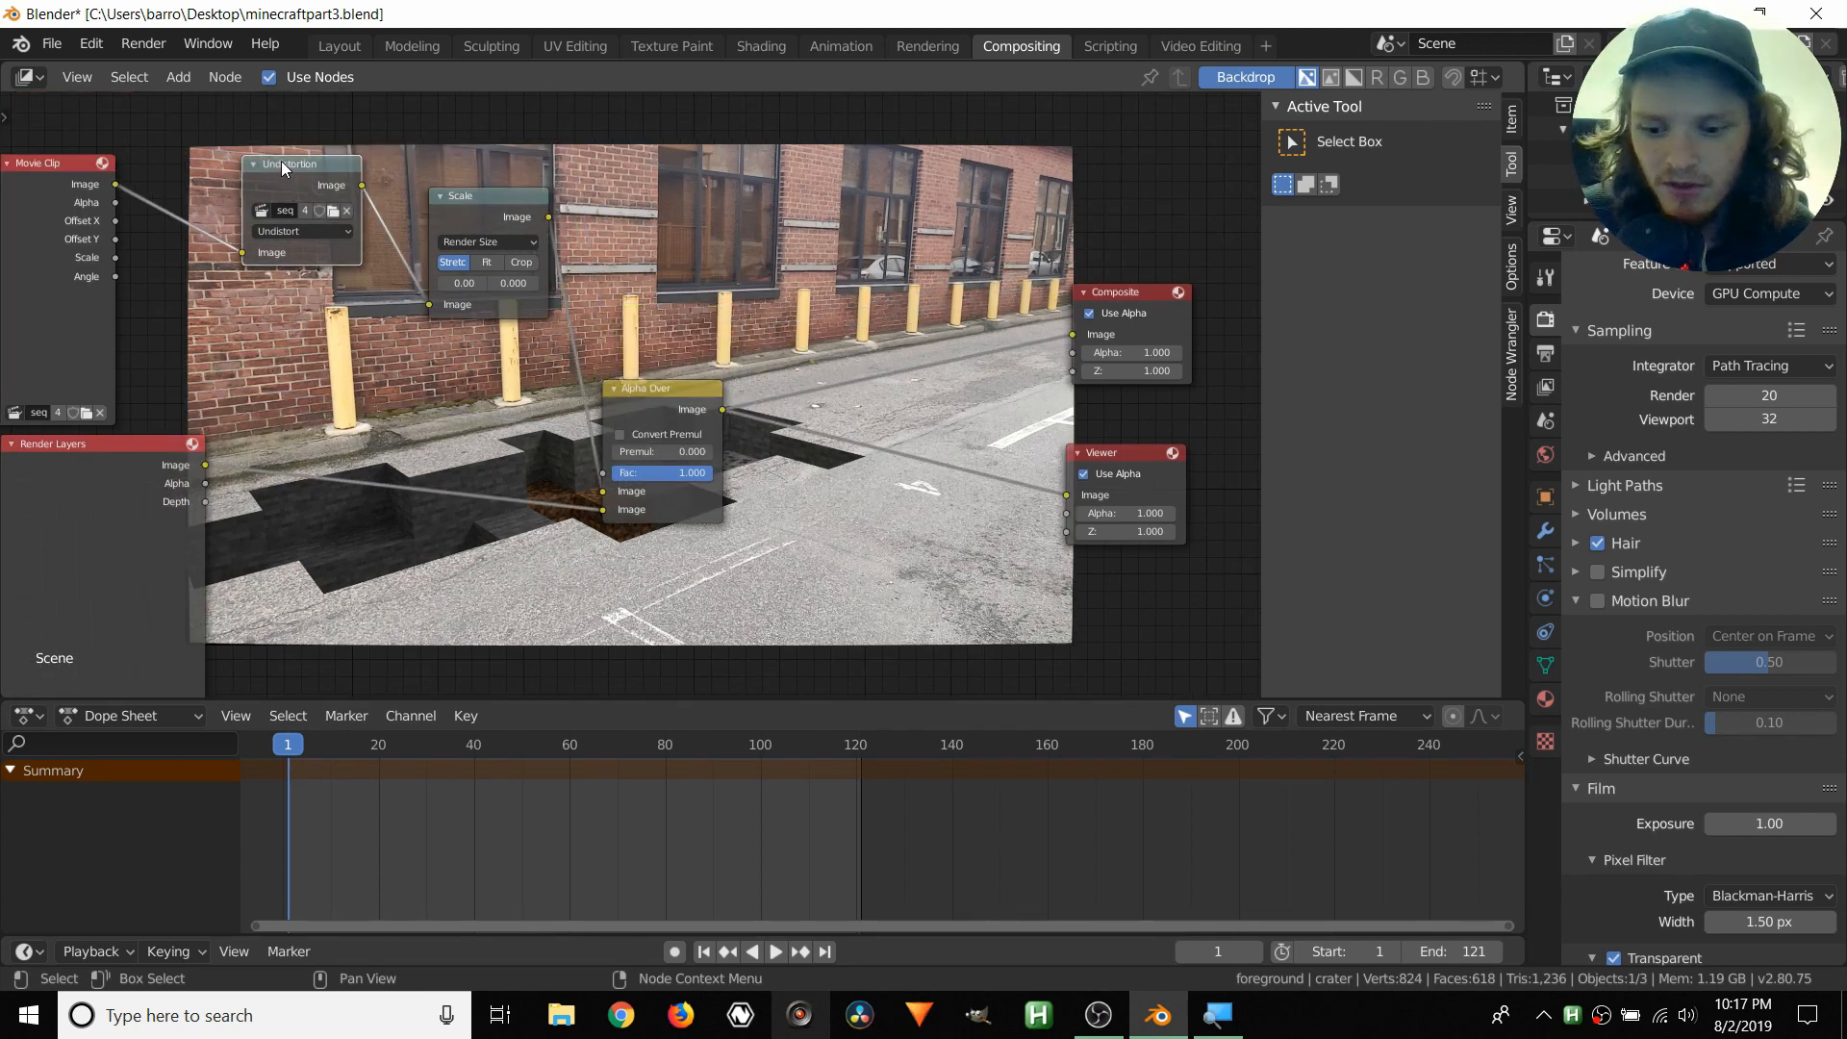
key("shift+d")
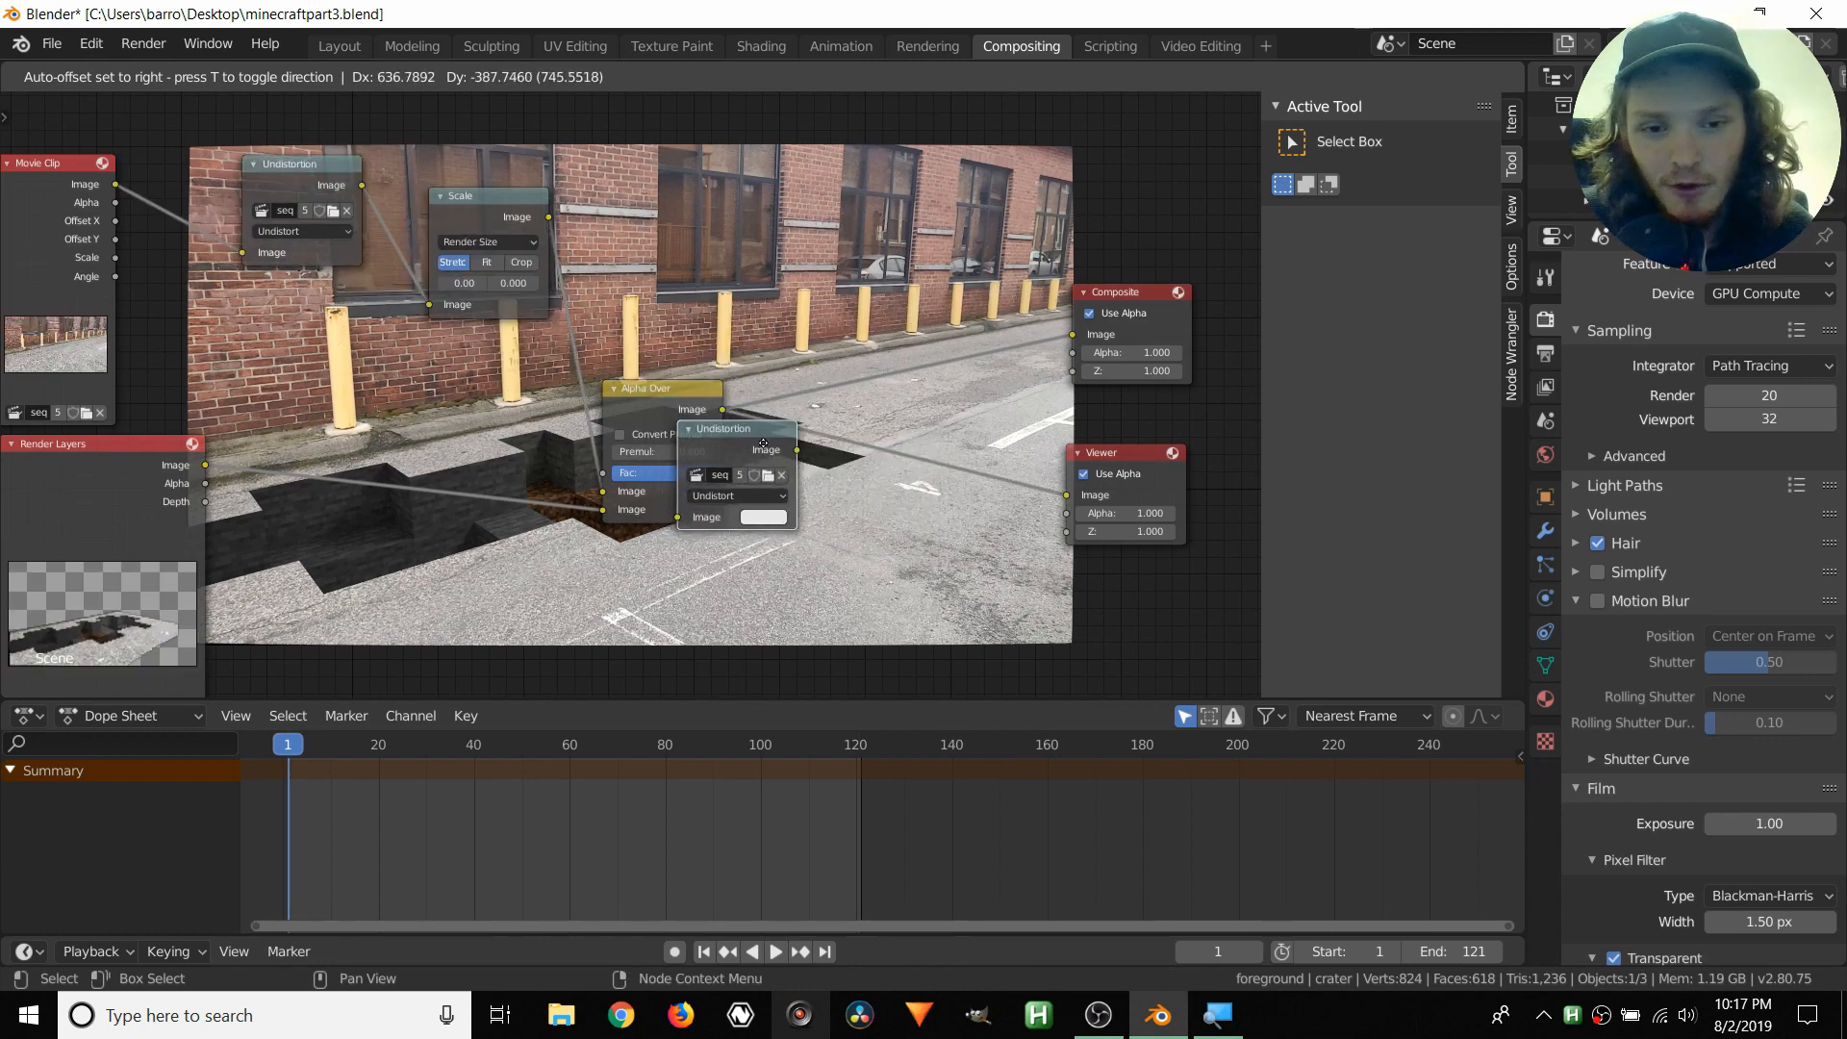
left_click(941, 472)
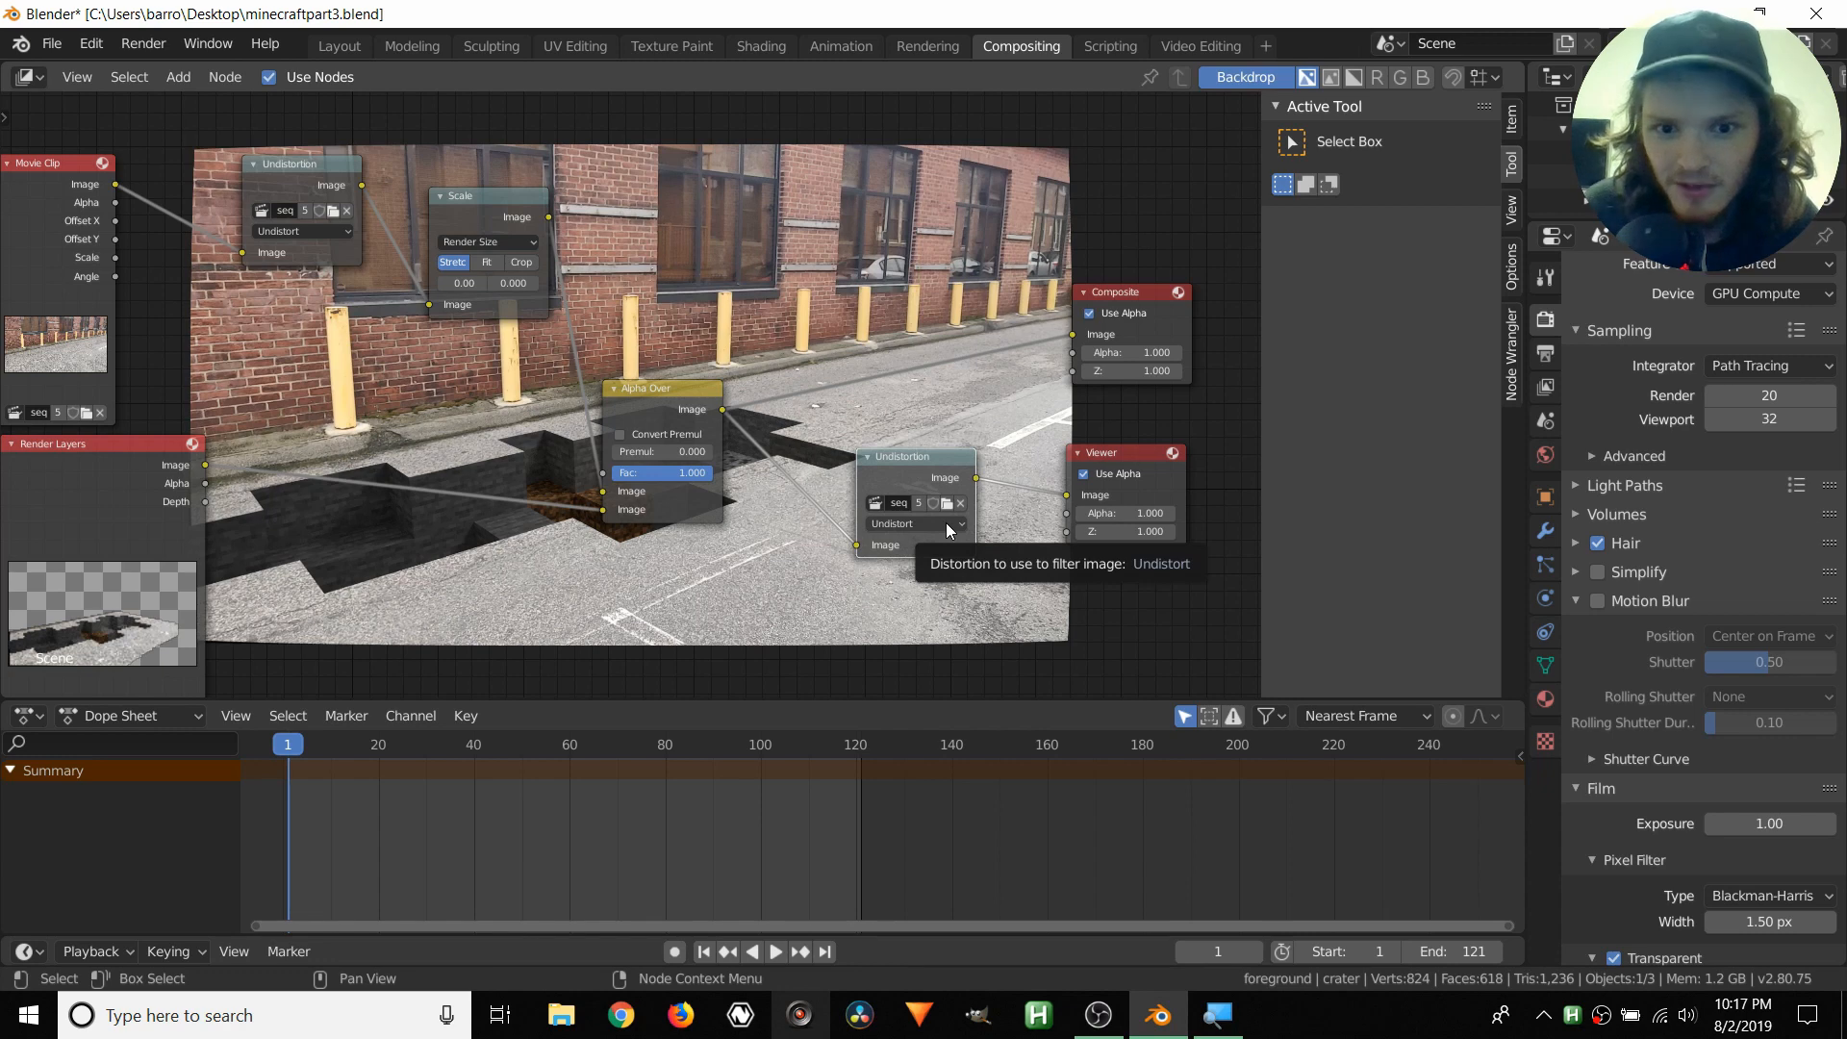
left_click(947, 525)
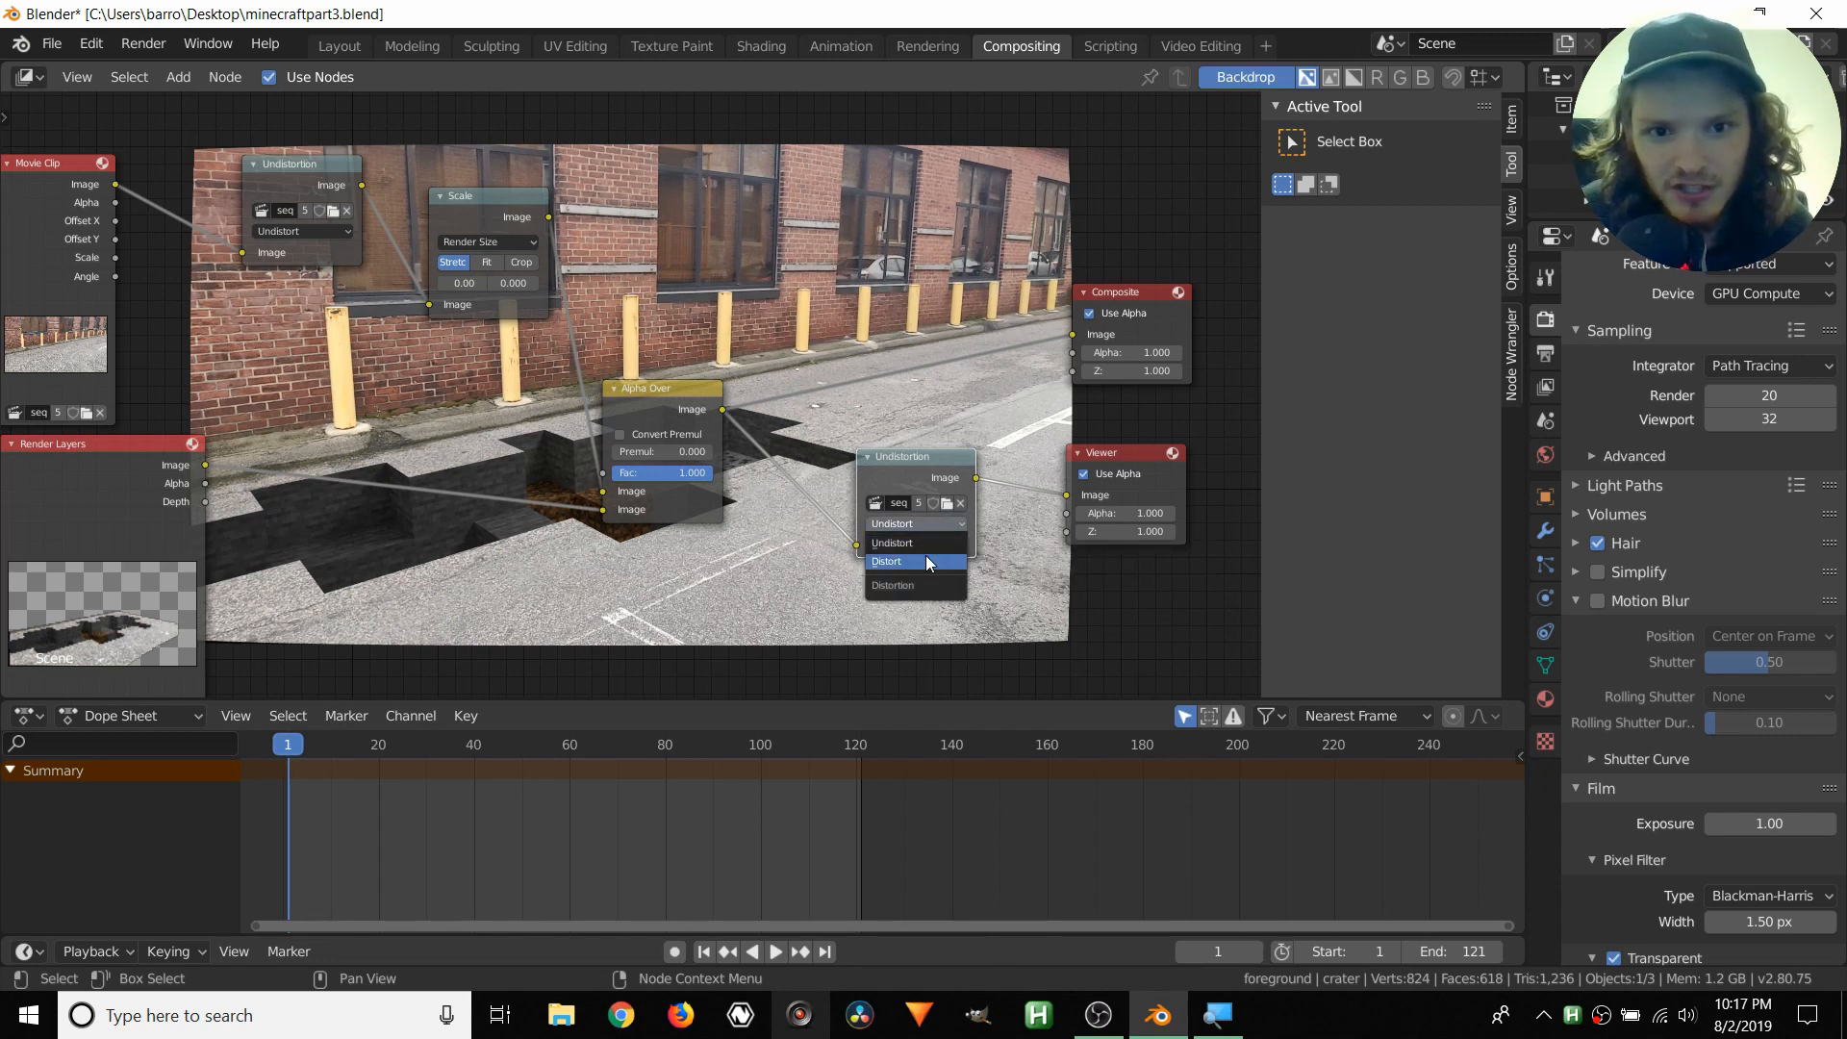
left_click(926, 558)
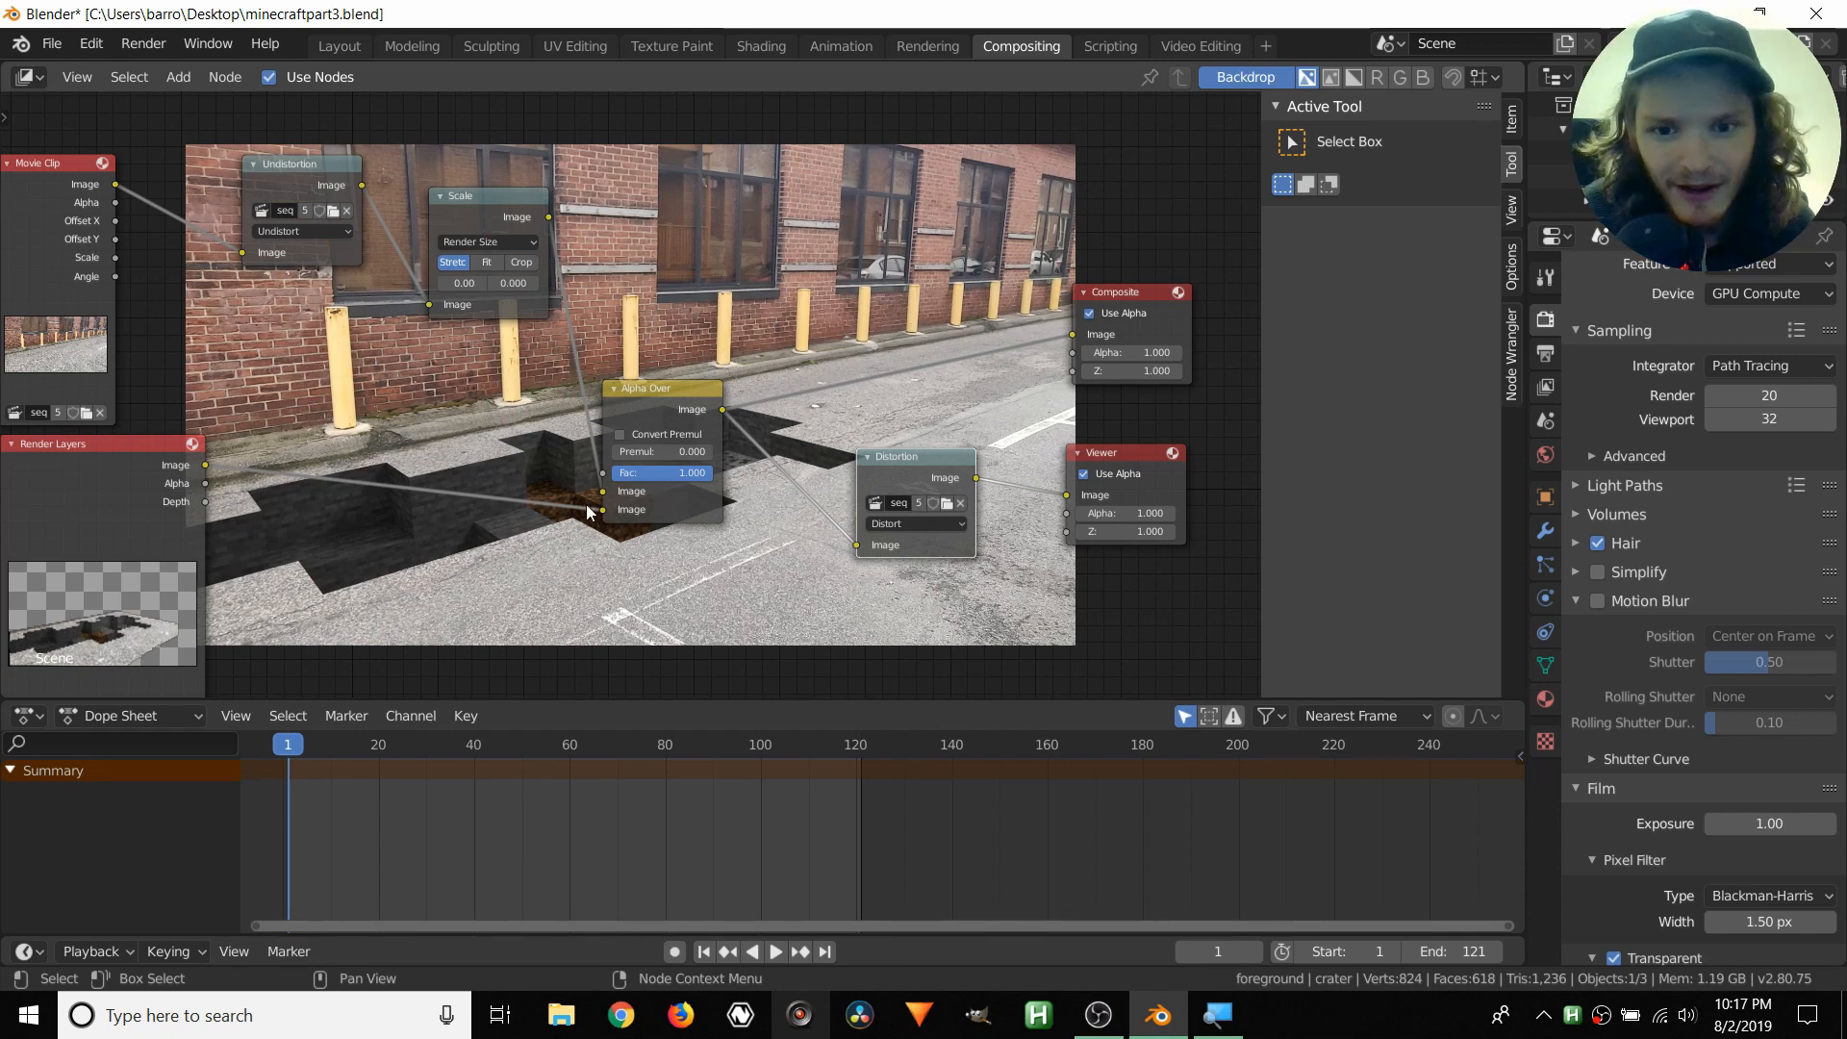
middle_click_drag(918, 516, 966, 501)
scroll(966, 500, "up", 5)
middle_click_drag(1101, 492, 951, 442)
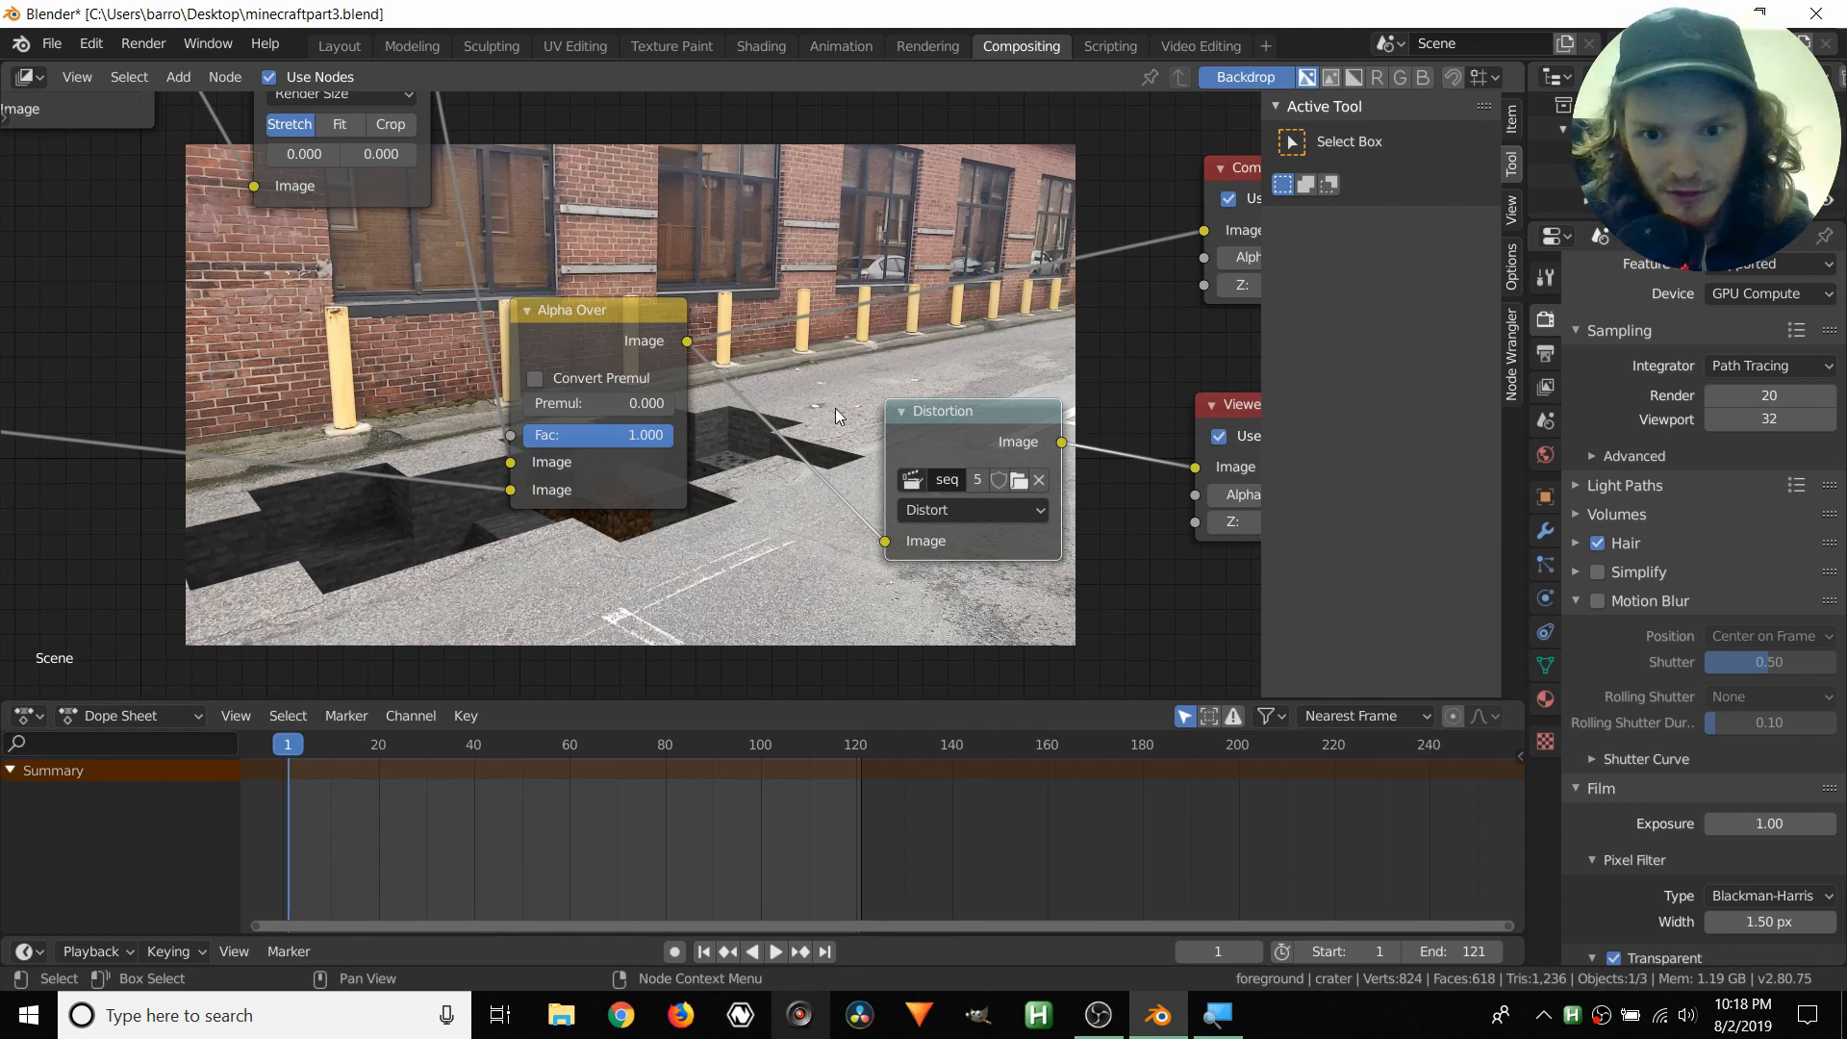
middle_click_drag(343, 426, 500, 444)
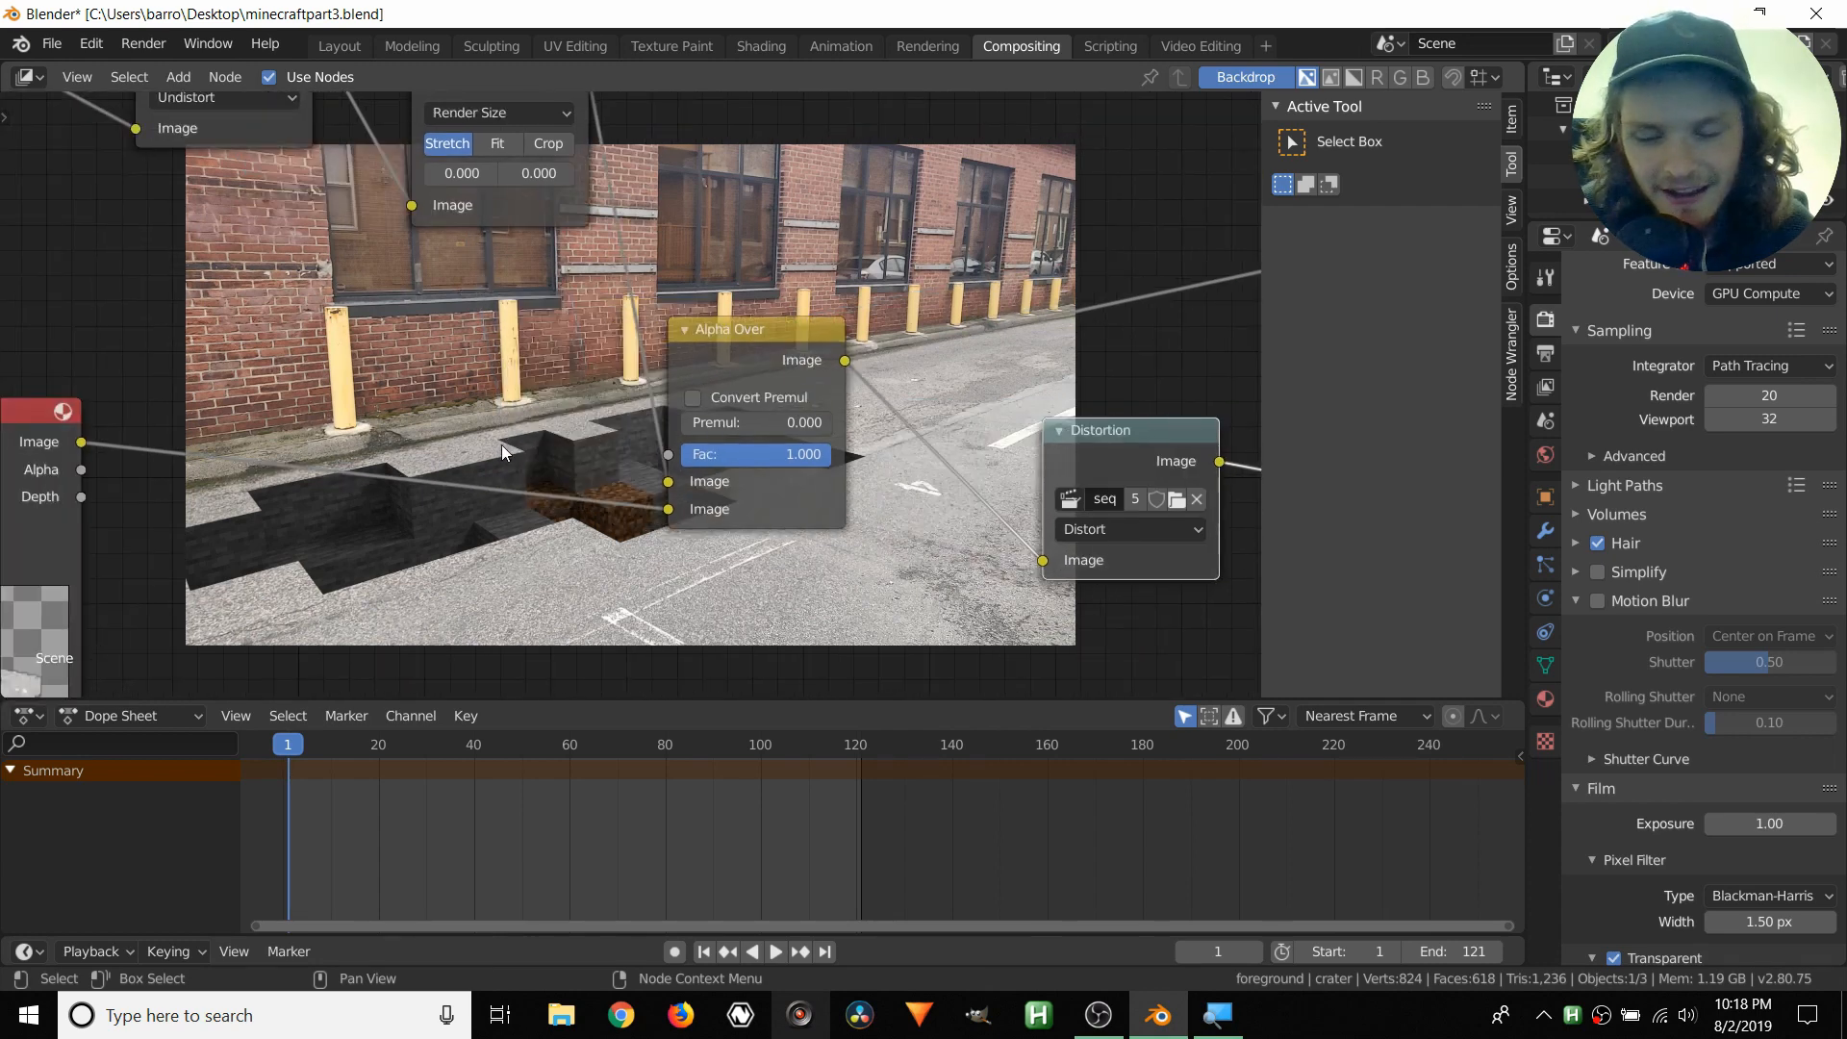
middle_click_drag(247, 210, 199, 195)
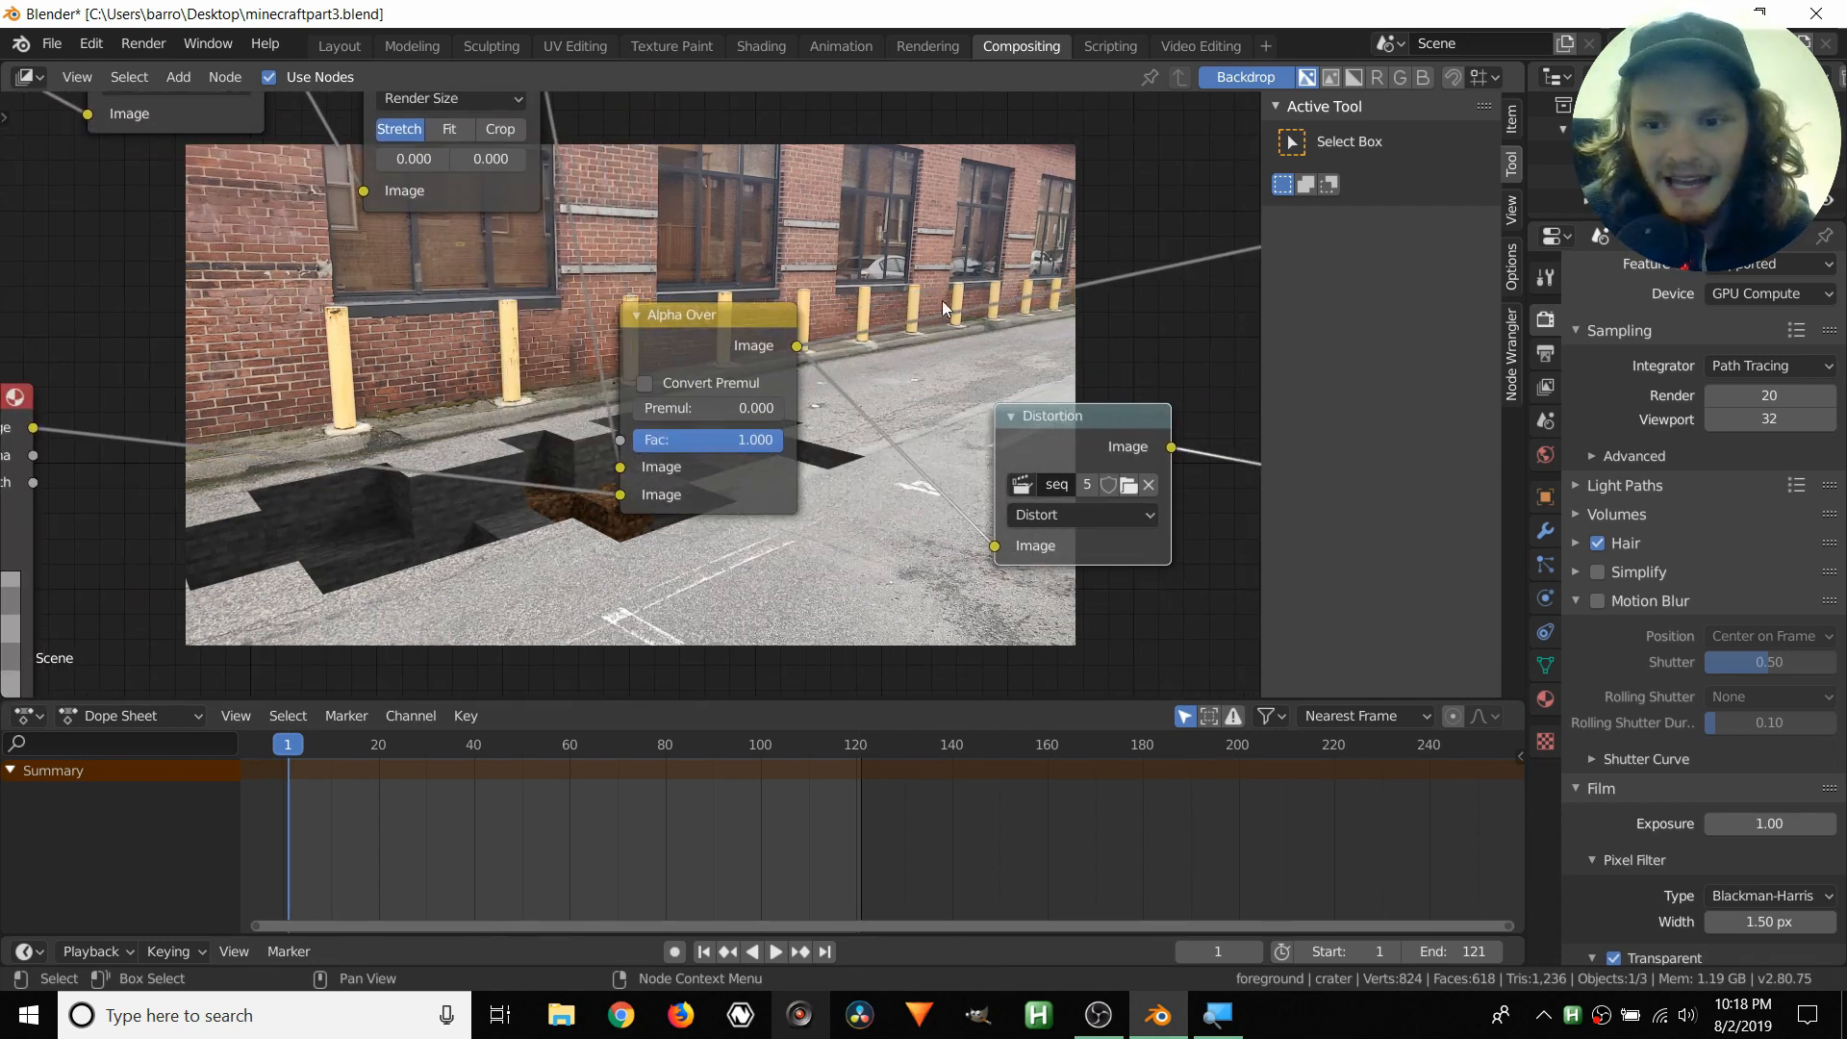
- Switch to the Layout workspace, select the area light above the crater, and display its light settings
left_click(344, 47)
middle_click_drag(884, 382, 888, 463)
scroll(887, 464, "down", 5)
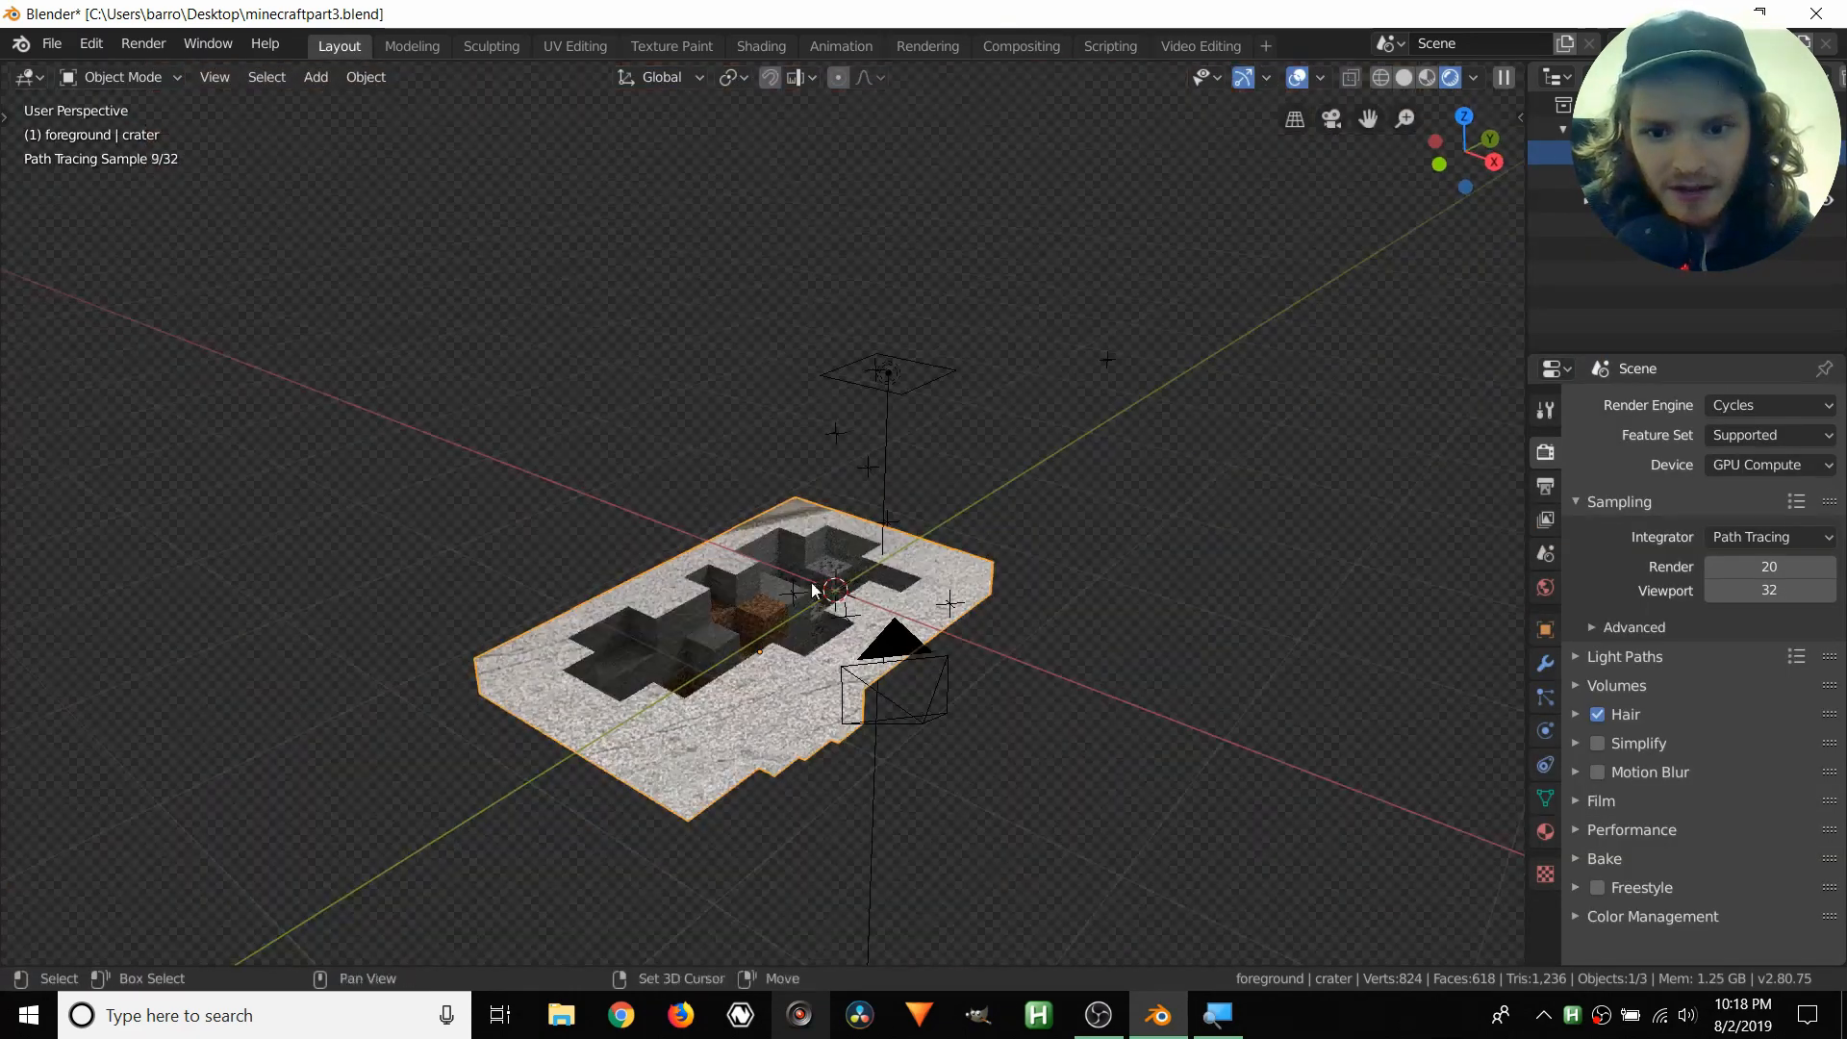
middle_click_drag(720, 651, 735, 486, "shift")
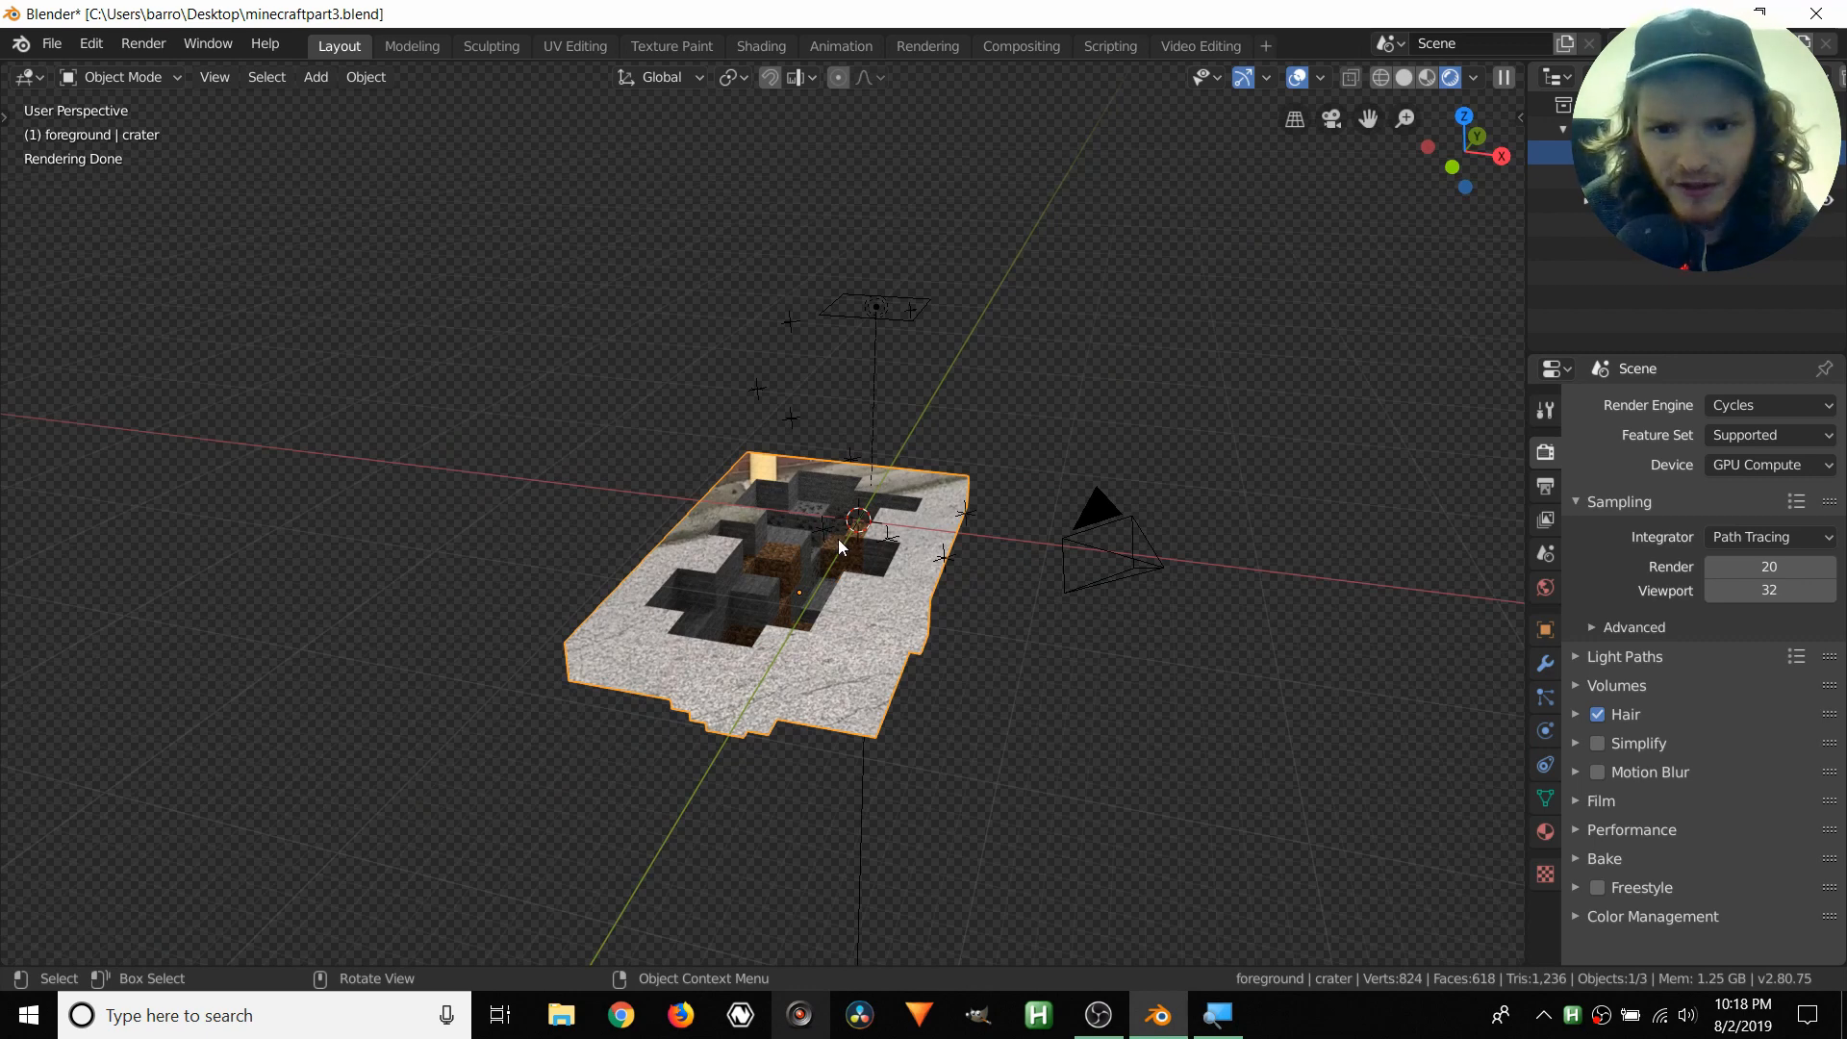
scroll(892, 524, "up", 1)
scroll(892, 524, "up", 1)
left_click(931, 200)
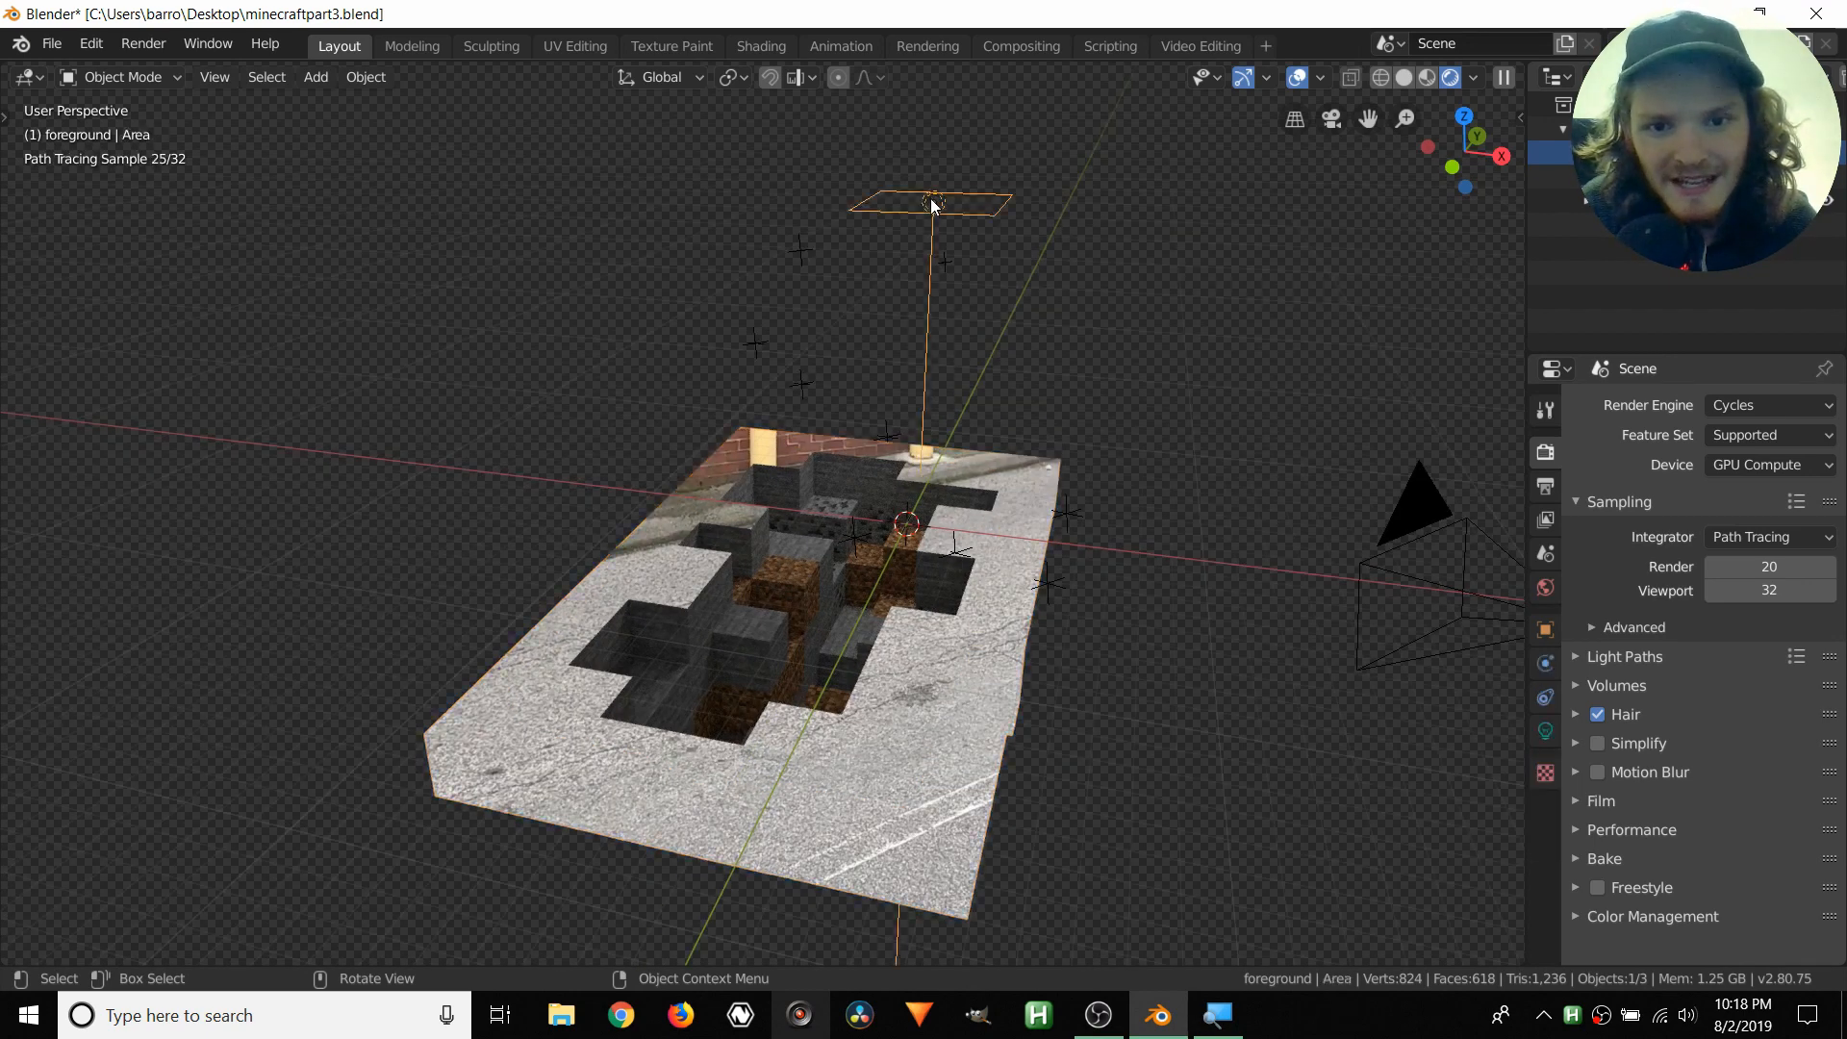
left_click(1545, 730)
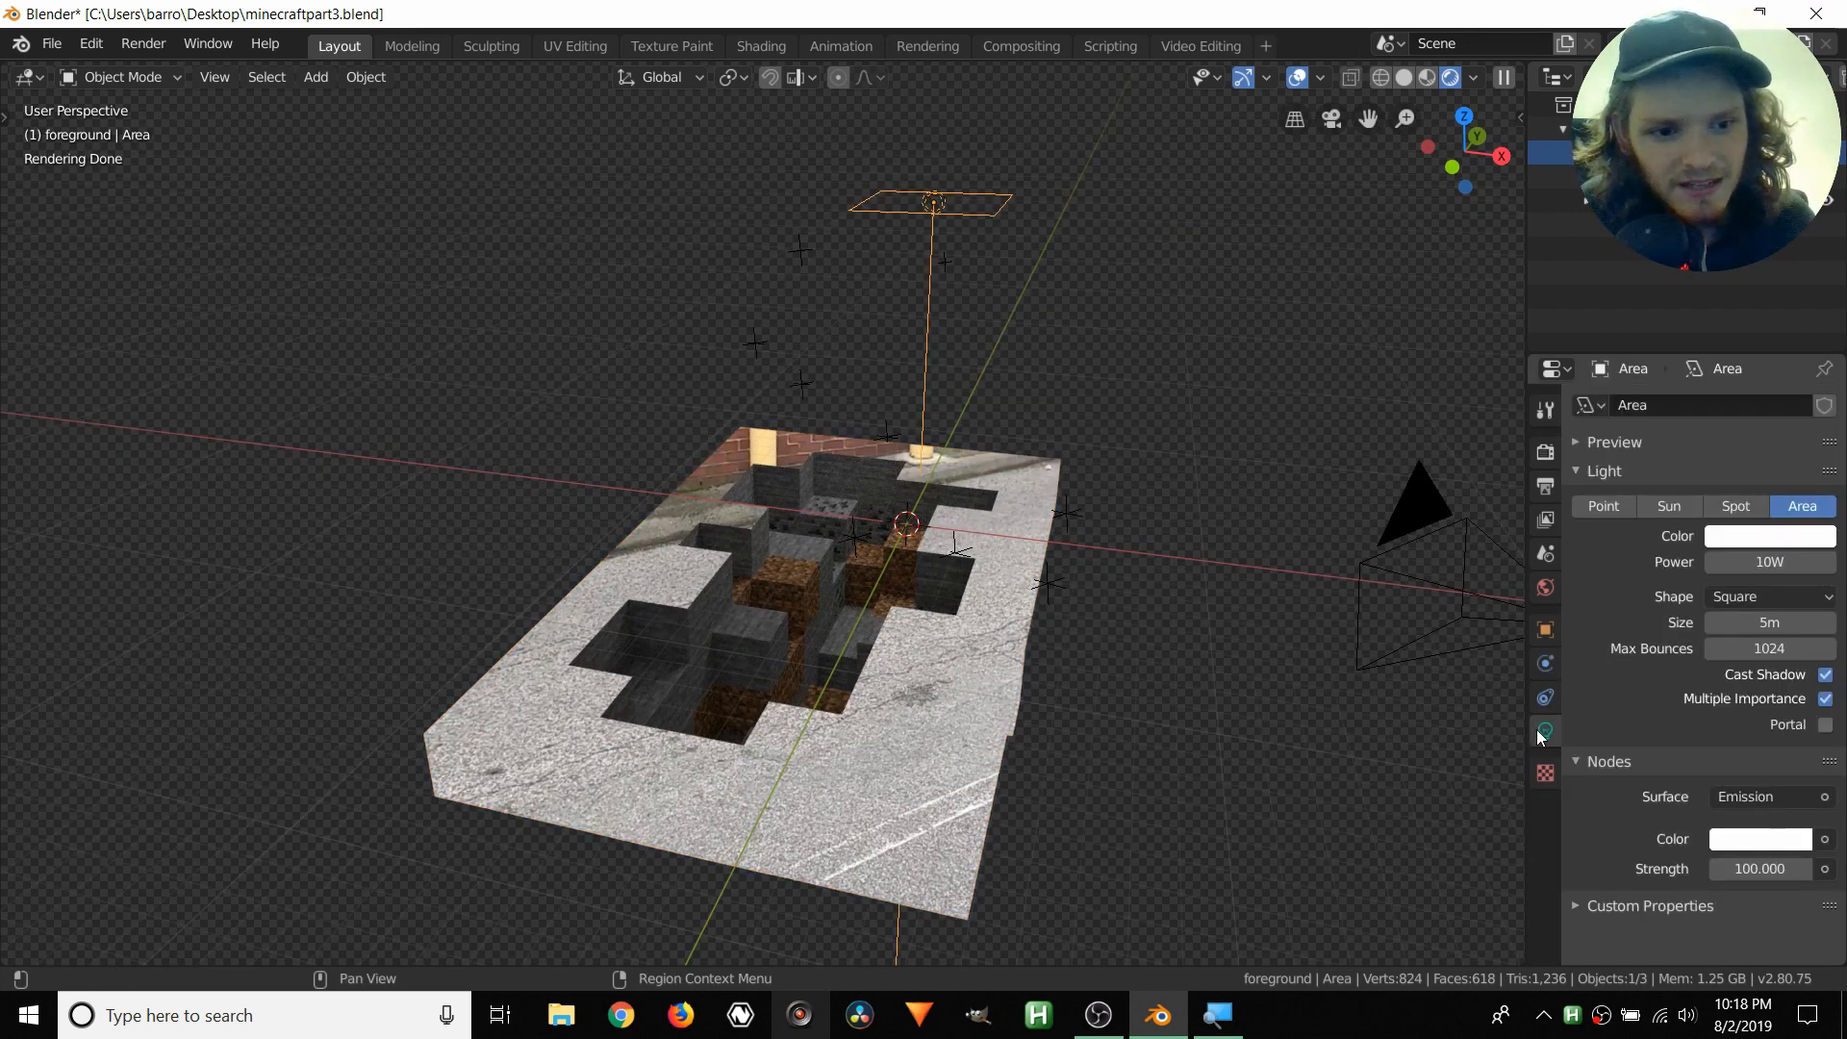
- Check the crater's lighting through the camera, and raise the area light along Z and shift it along Y over the crater
middle_click_drag(781, 608, 725, 635)
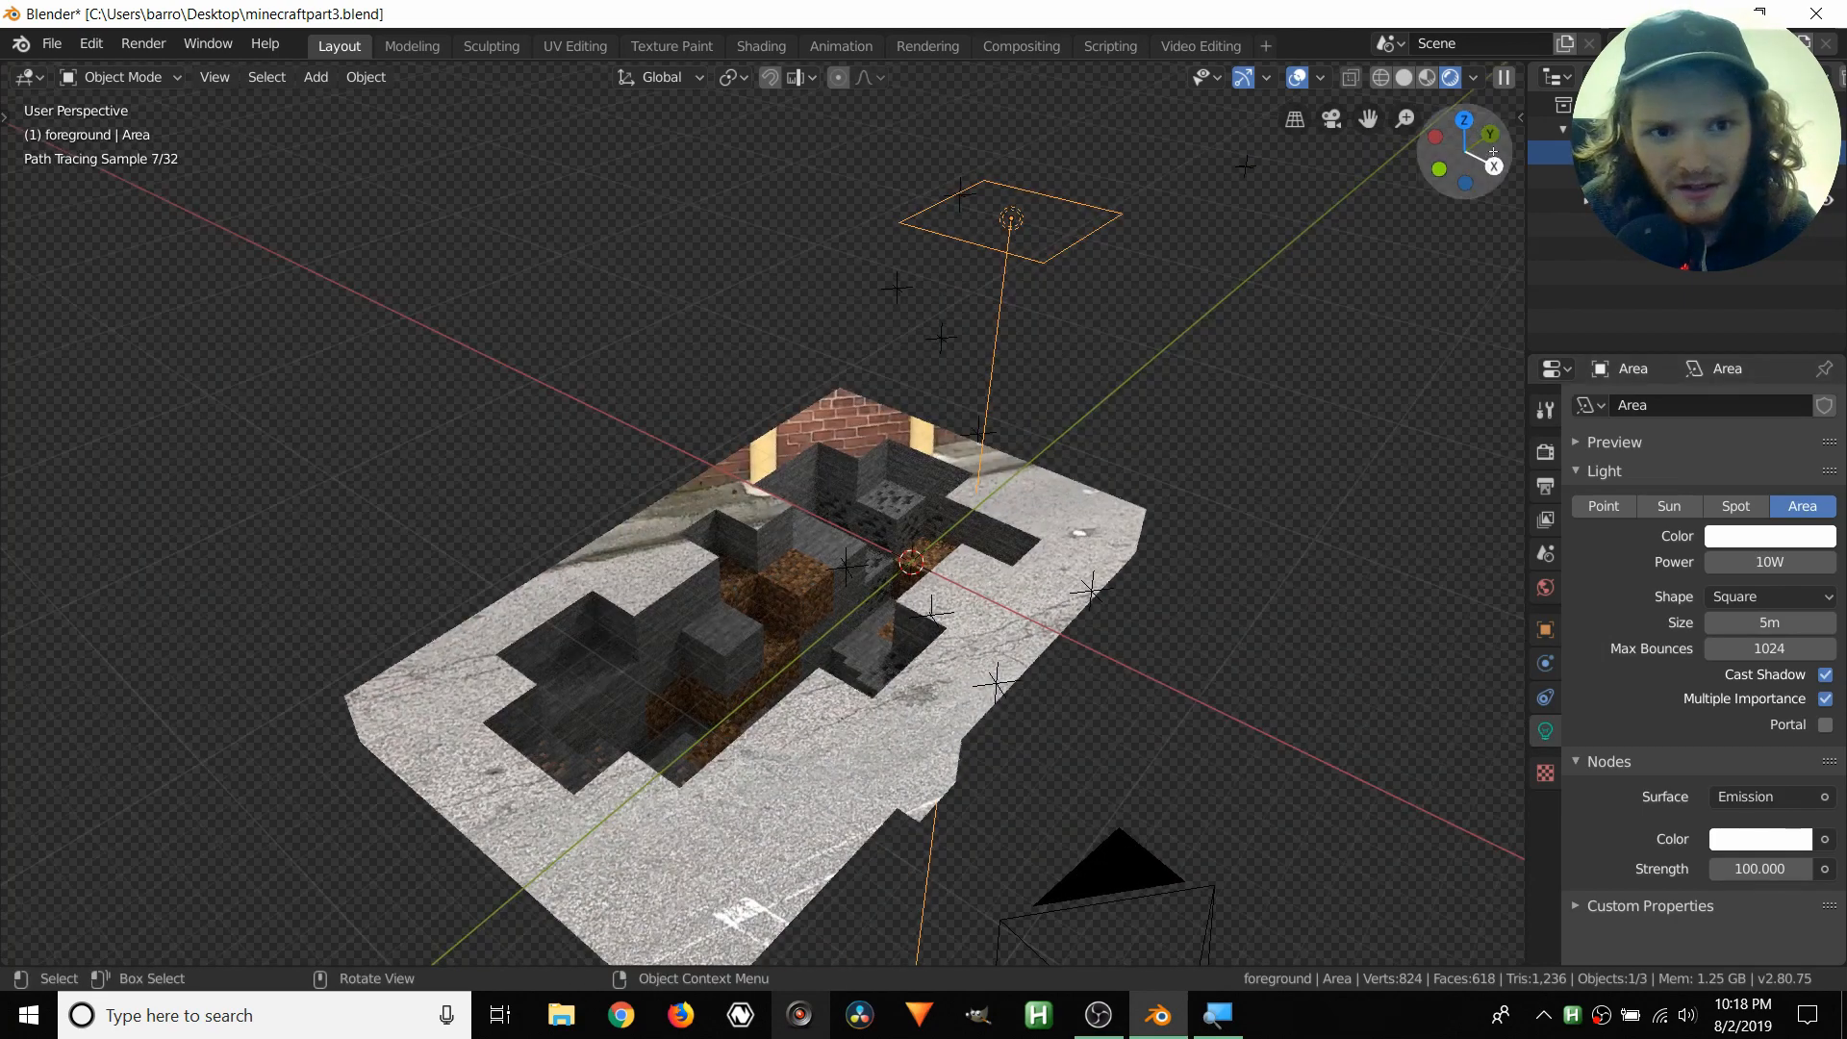
left_click(1331, 118)
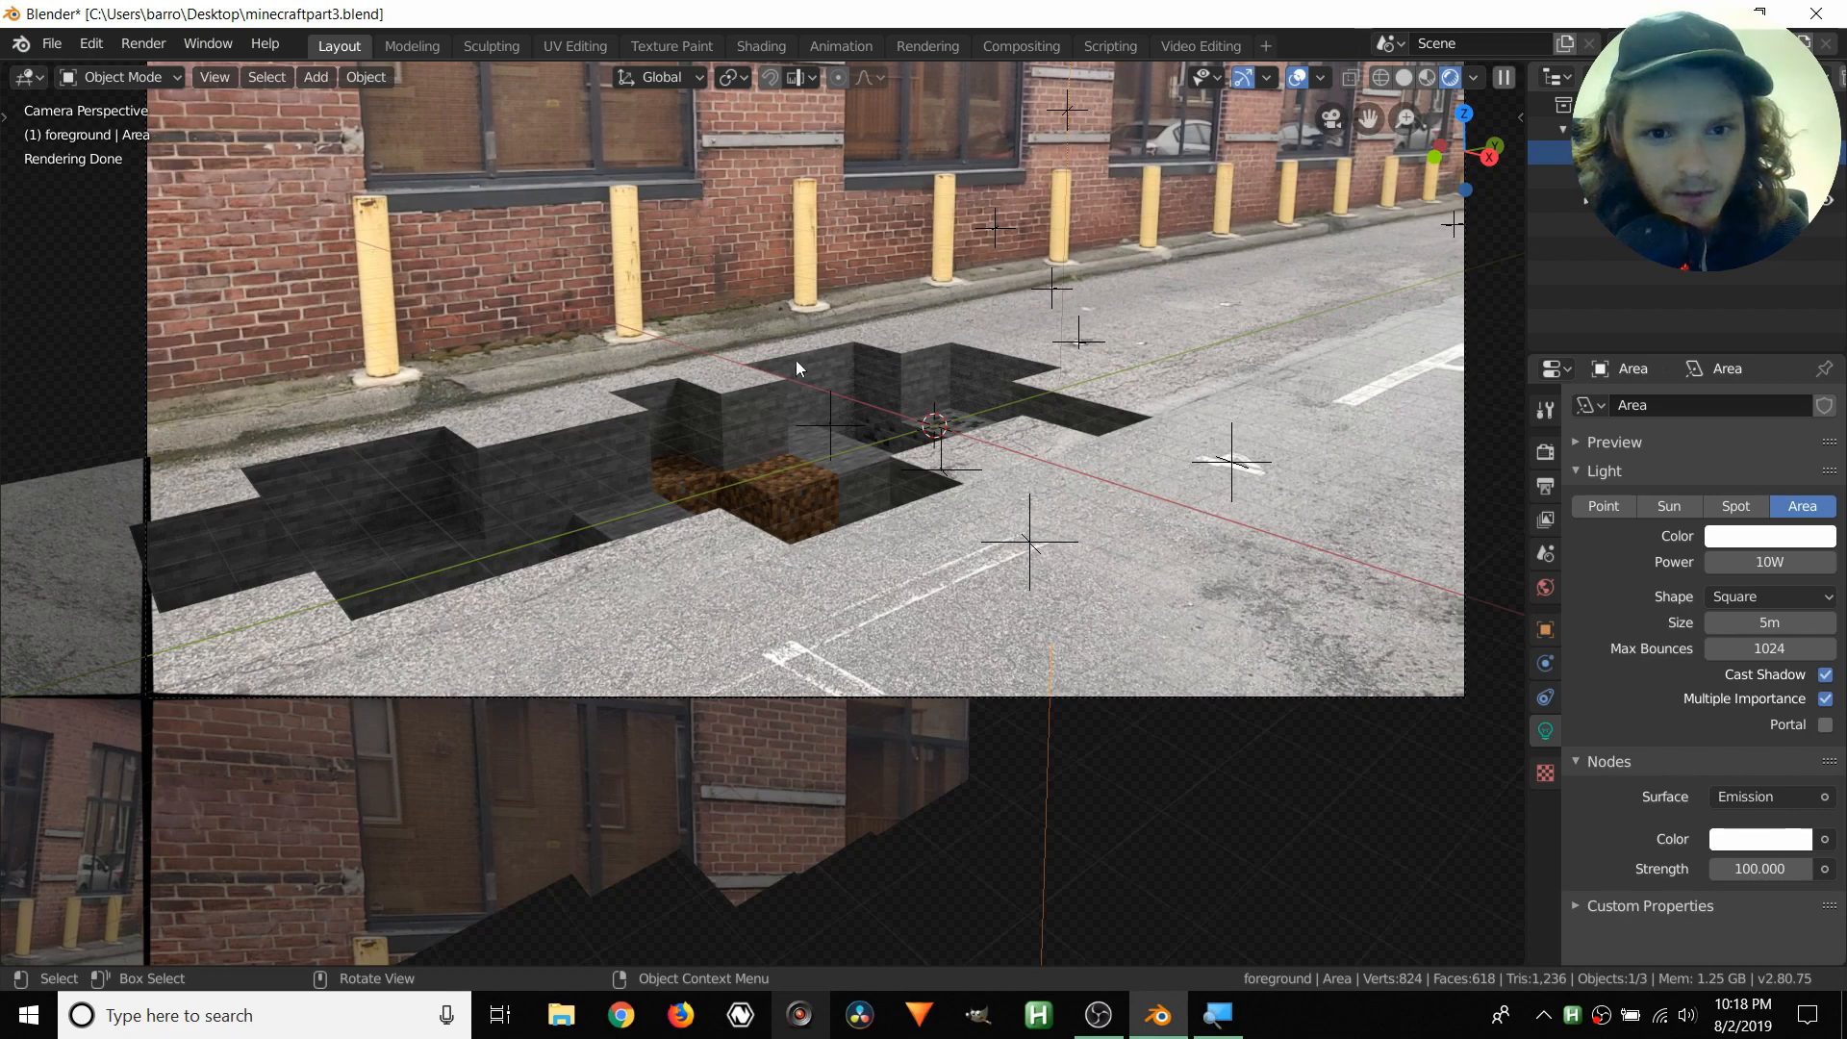
scroll(535, 319, "up", 2)
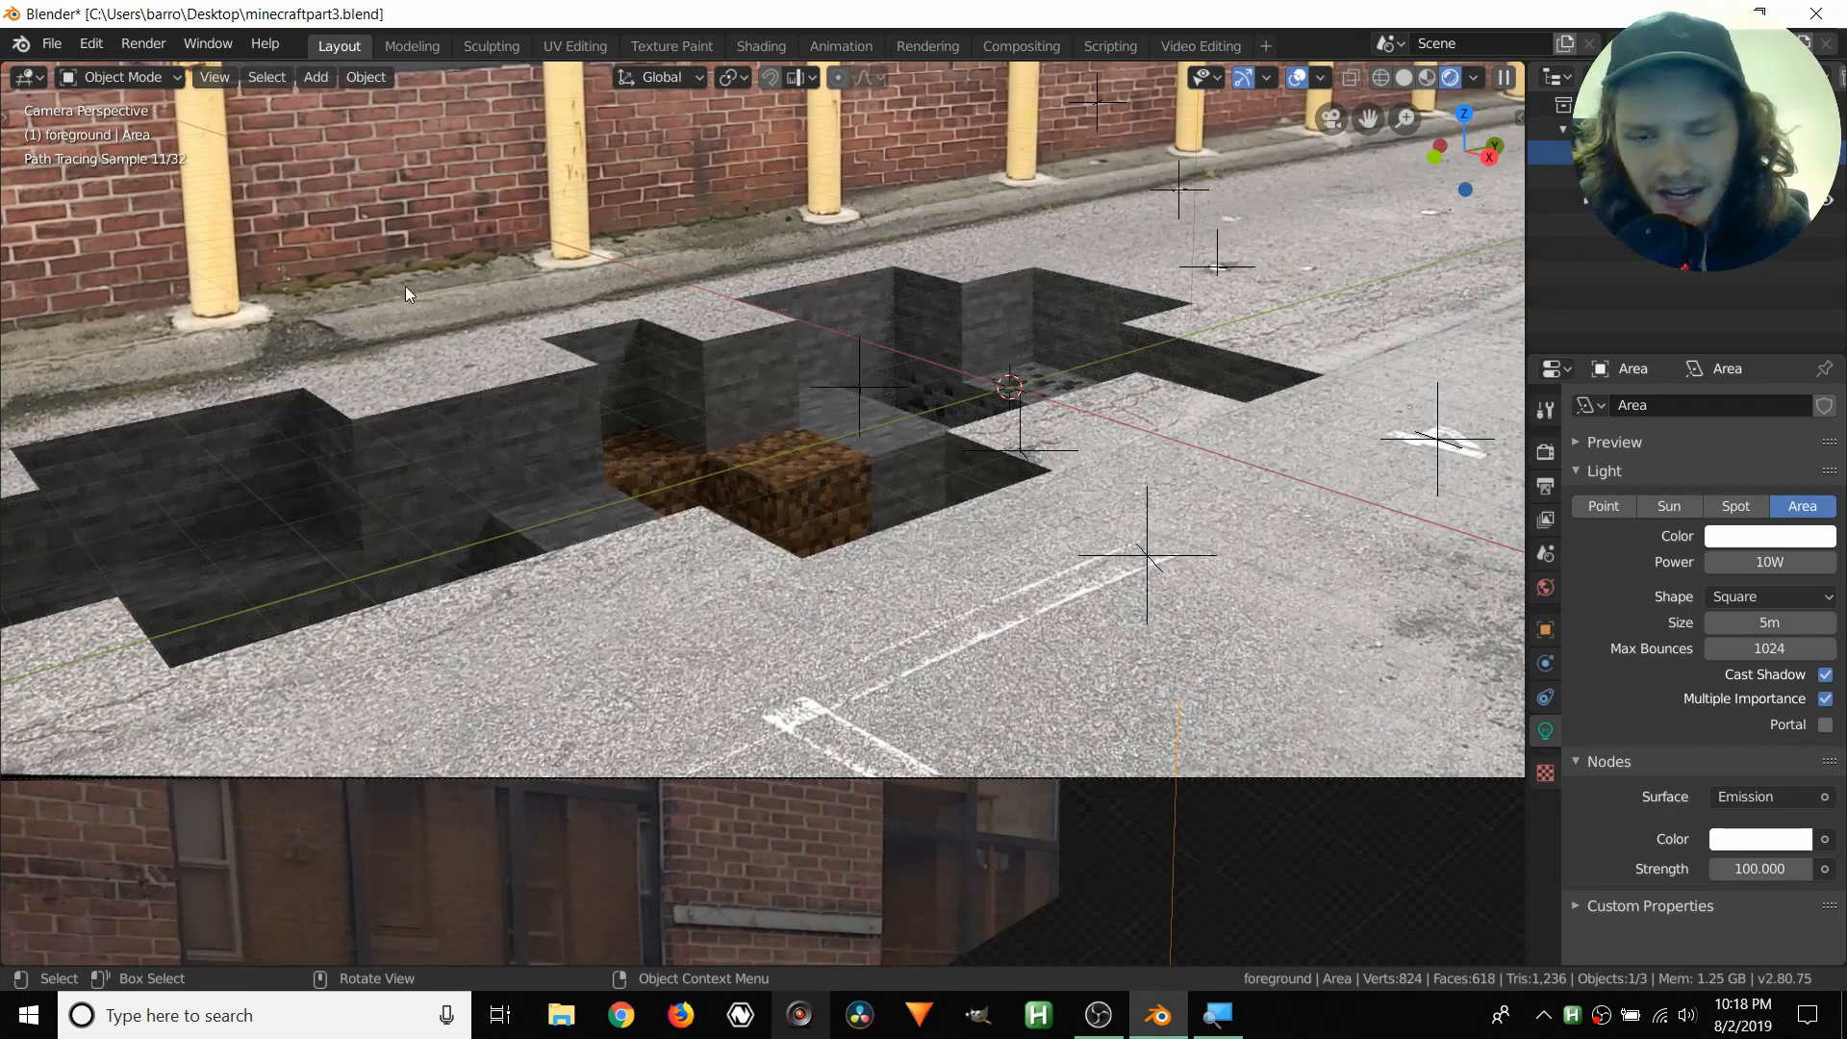
scroll(452, 304, "down", 2)
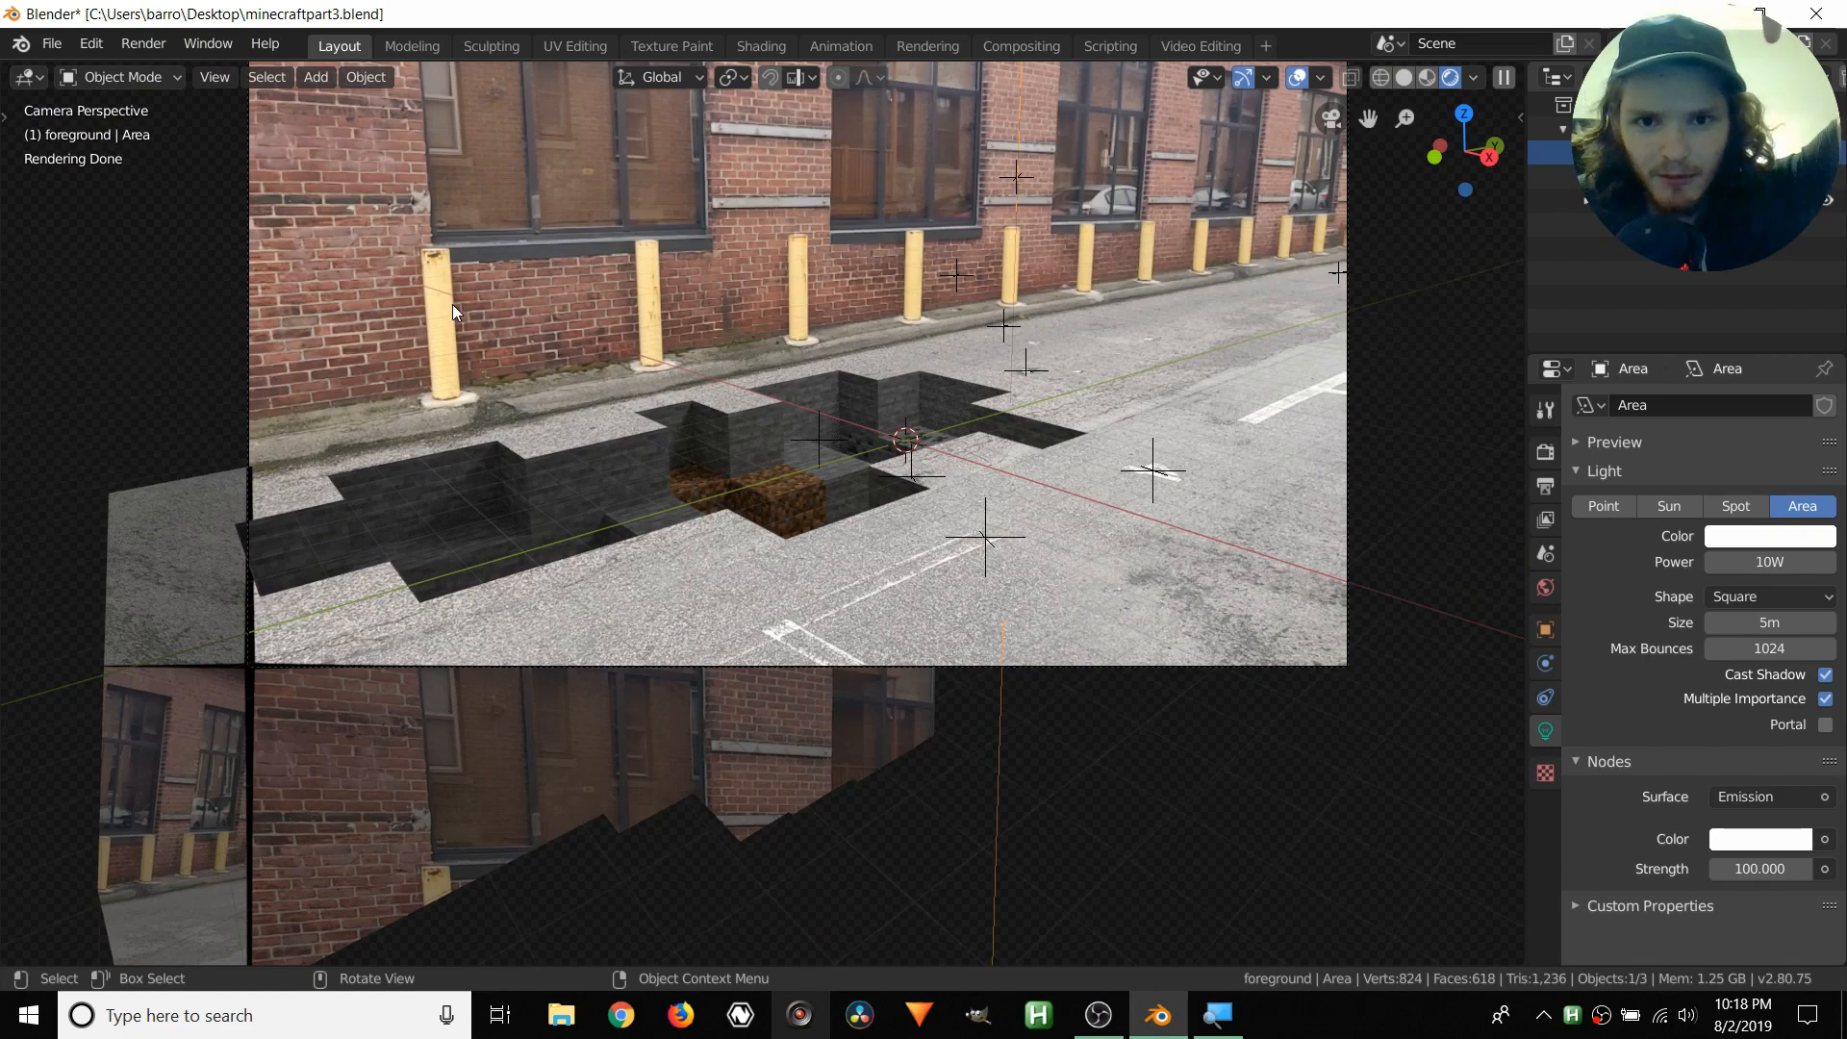
mouse_move(452, 304)
middle_mouse_down()
mouse_move(564, 296)
mouse_move(627, 332)
mouse_move(787, 326)
mouse_move(737, 365)
middle_mouse_up()
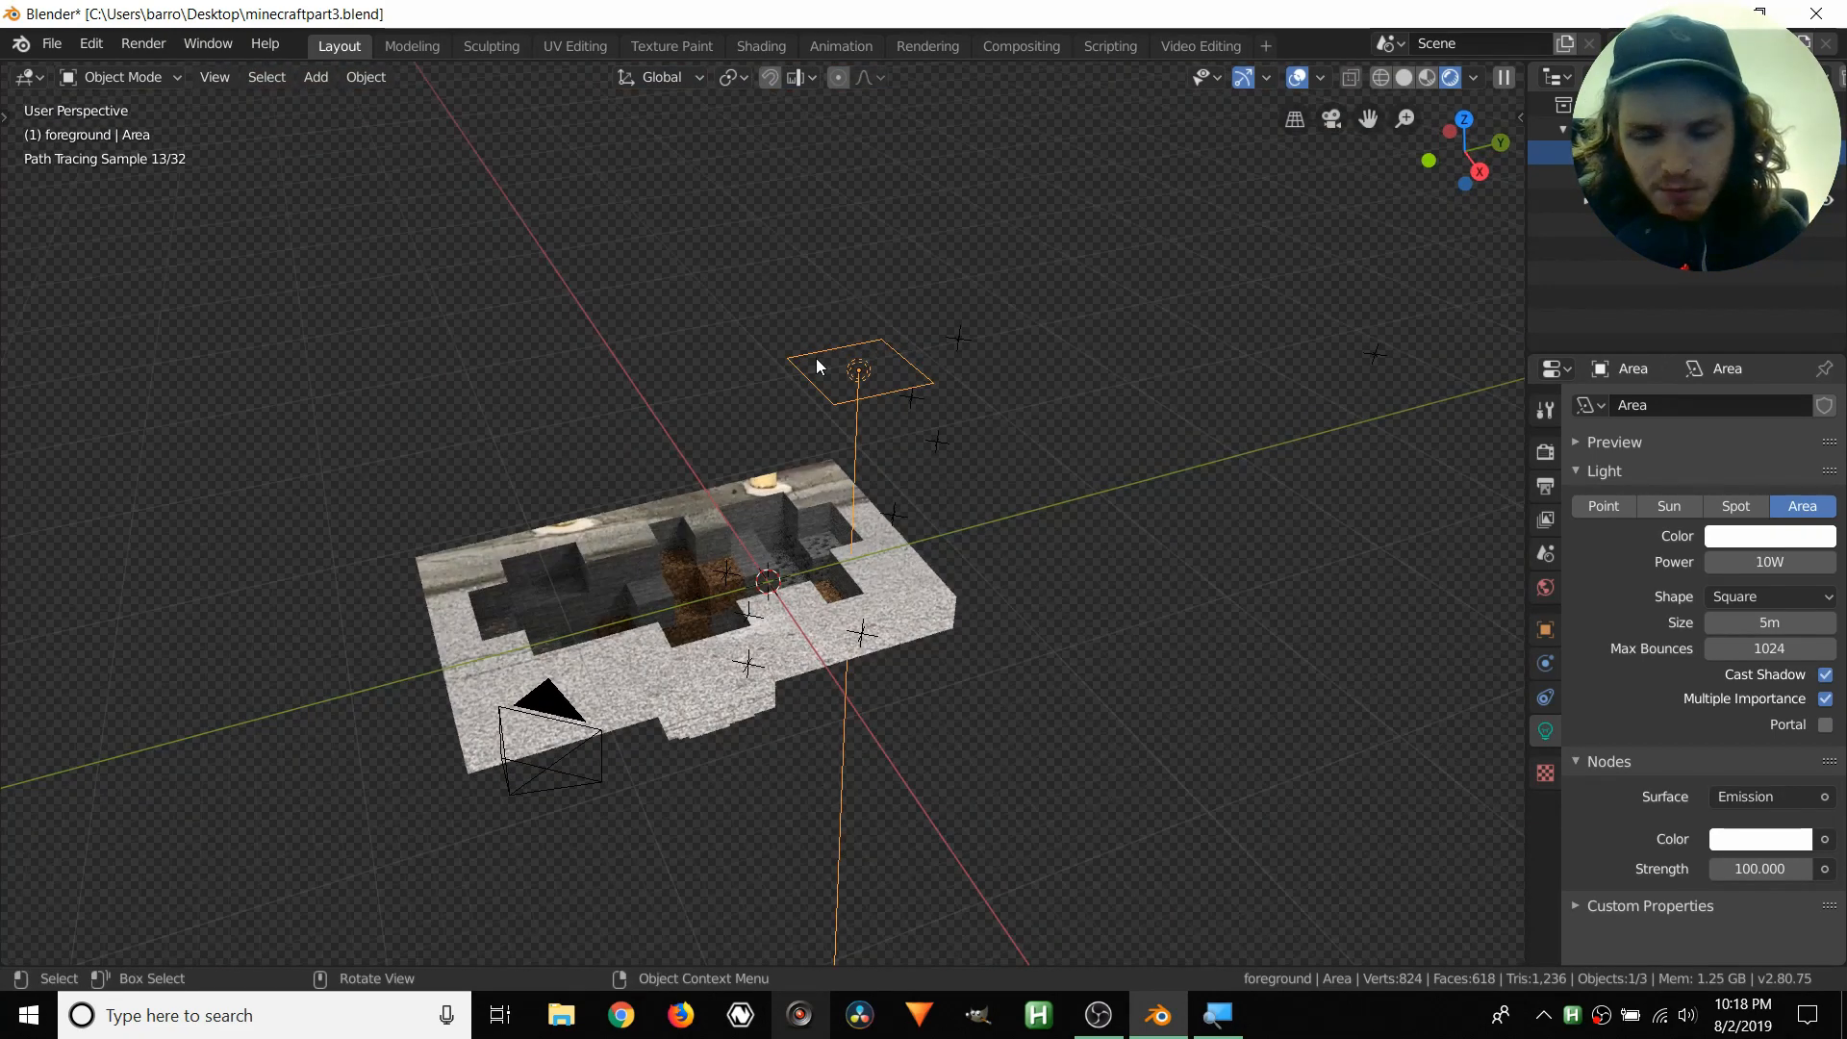
key("g")
key("z")
left_click(795, 248)
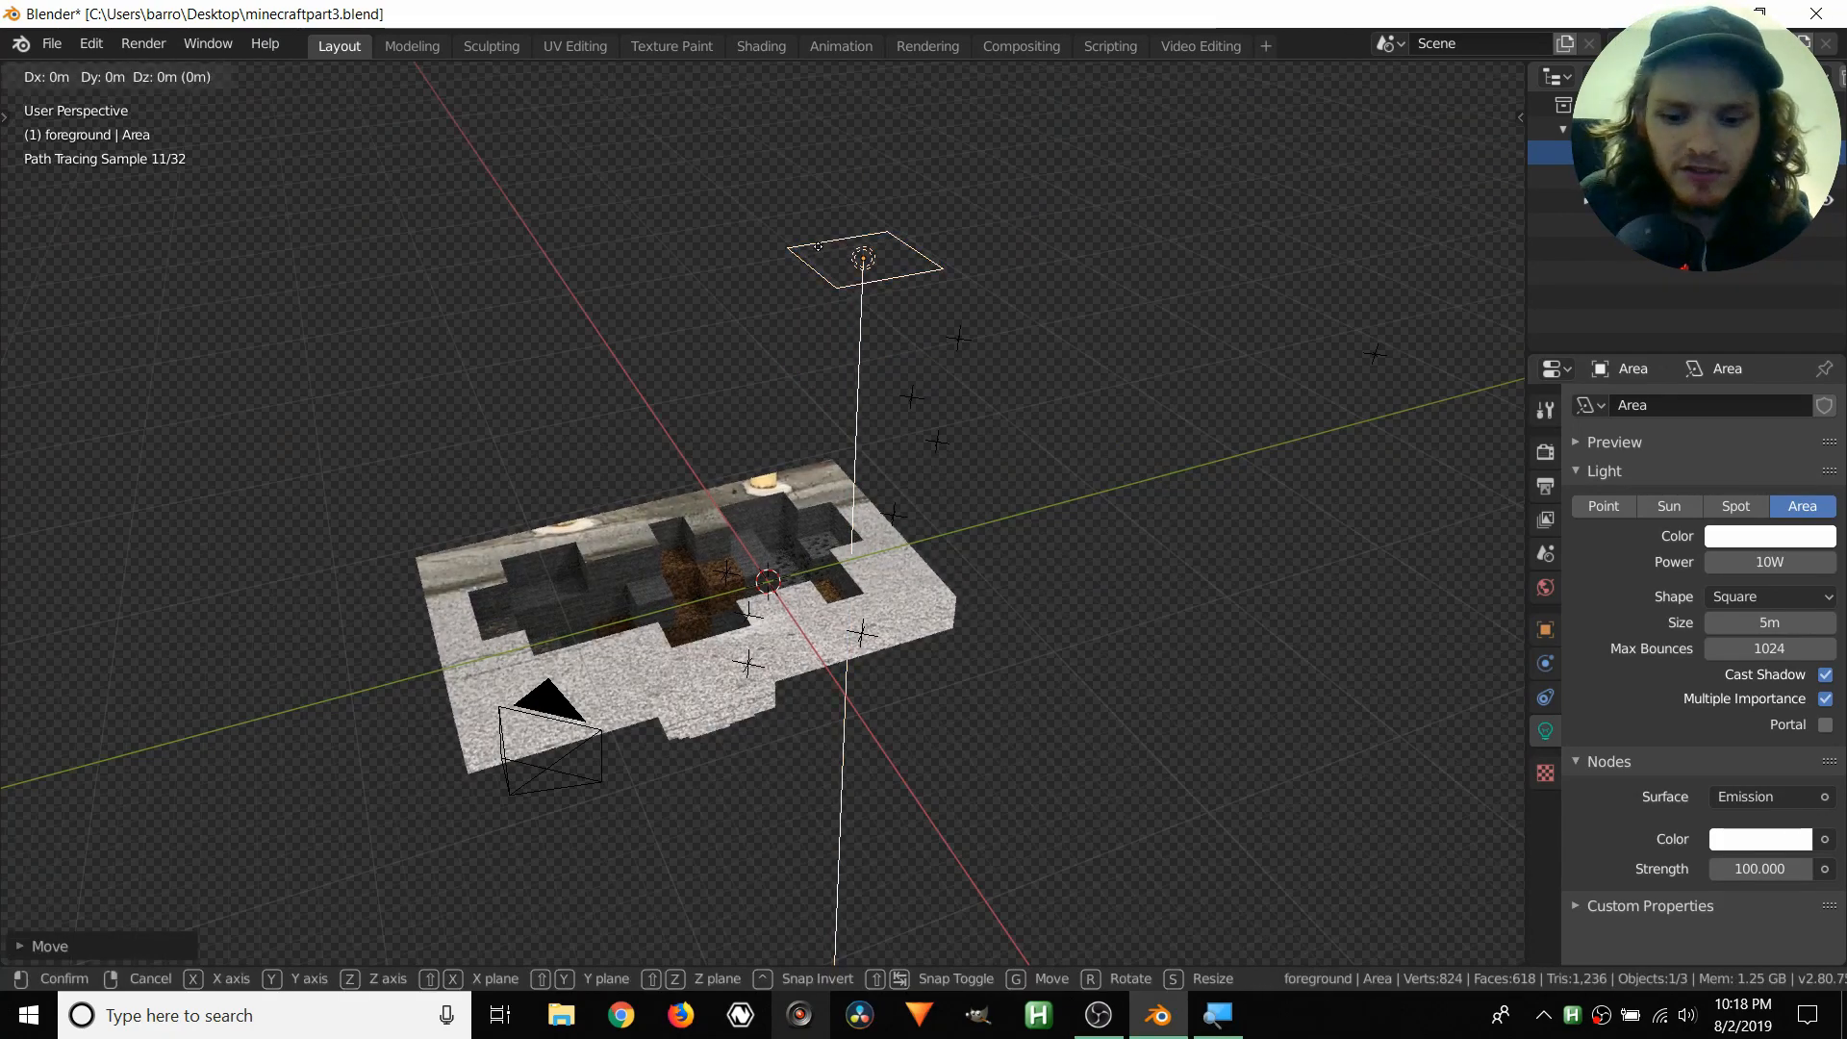
key("g")
key("y")
left_click(704, 274)
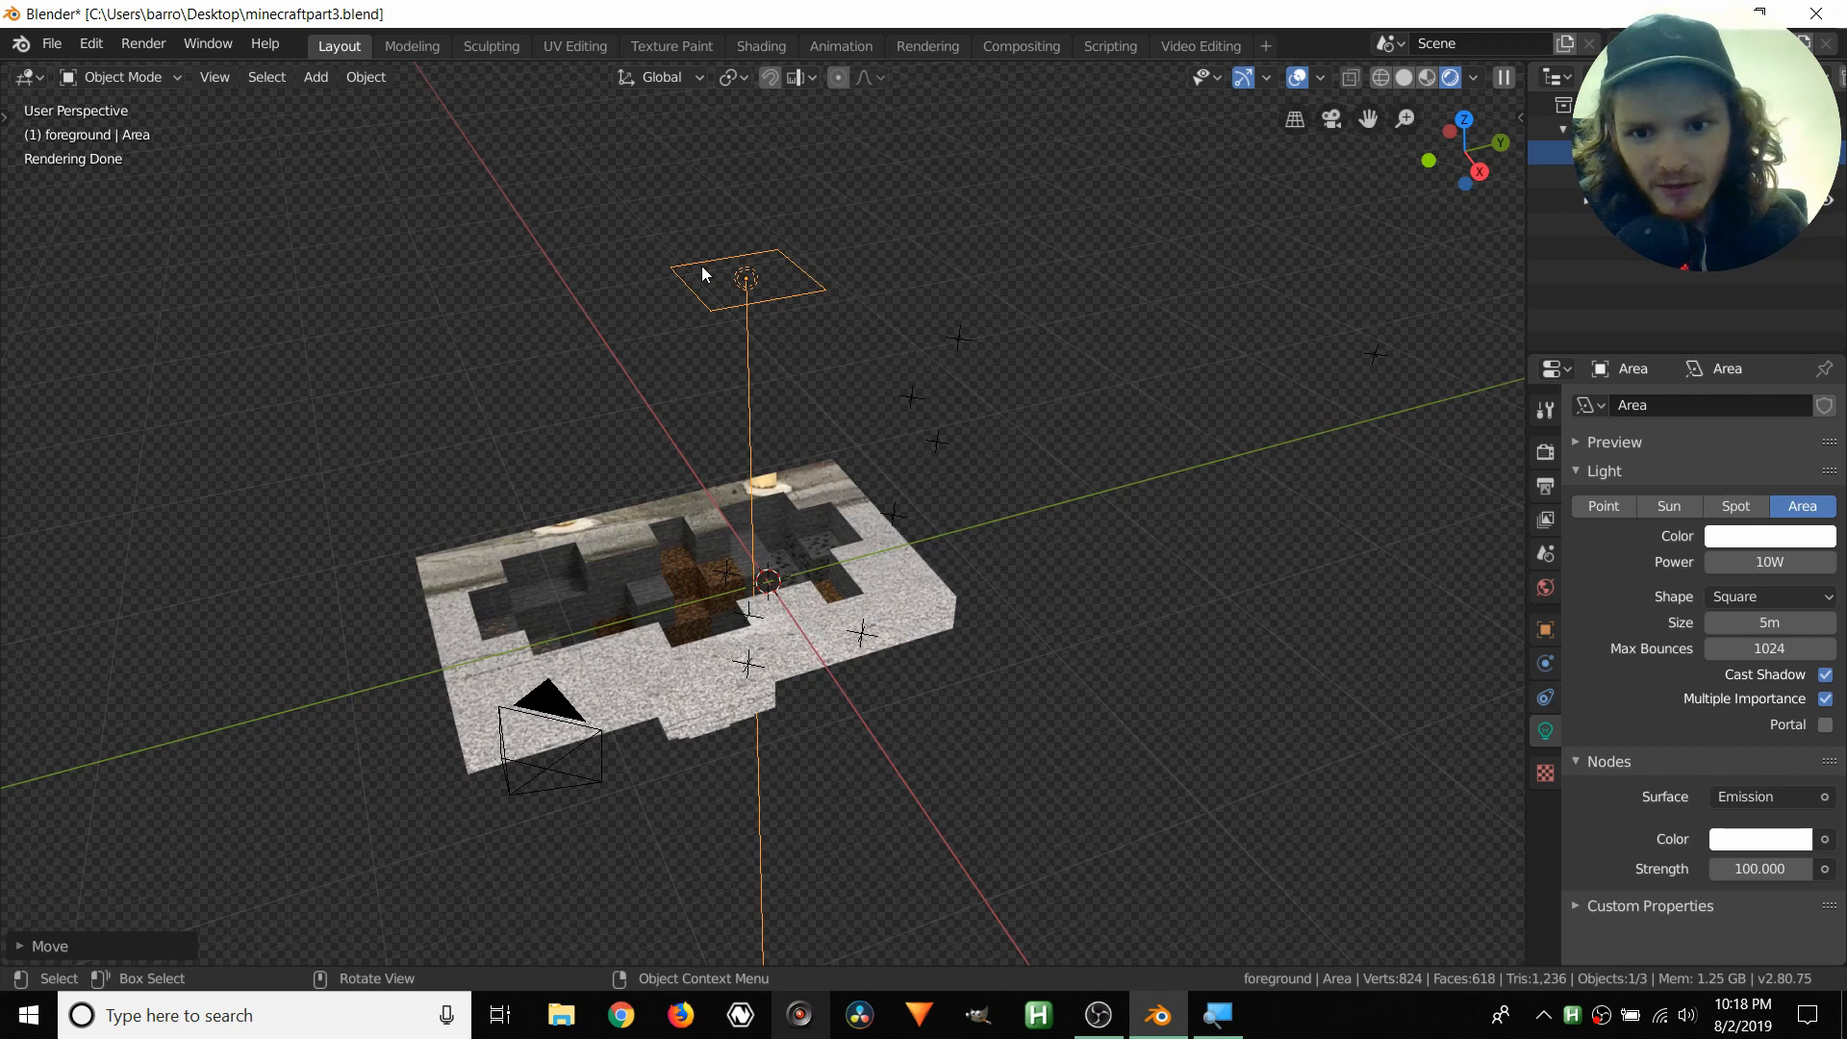
- Set the area light's size to 7 m
scroll(683, 327, "up", 2)
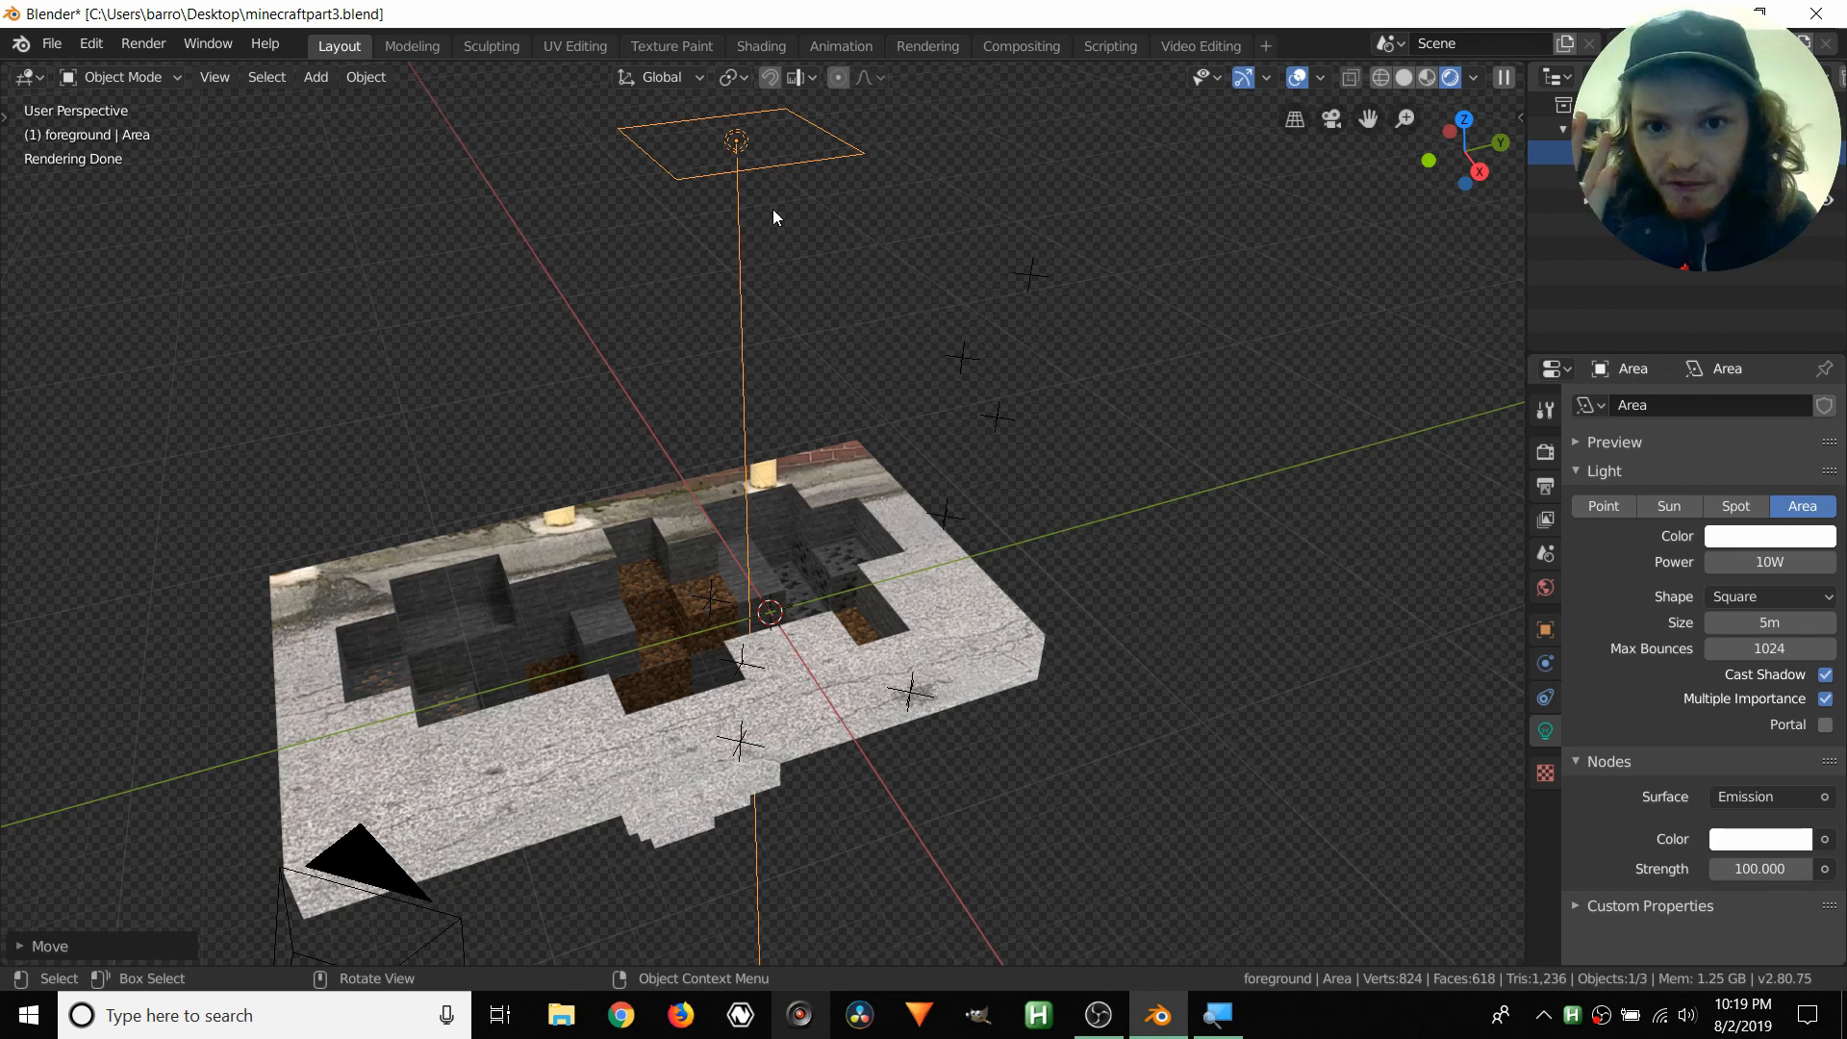
double_click(1783, 629)
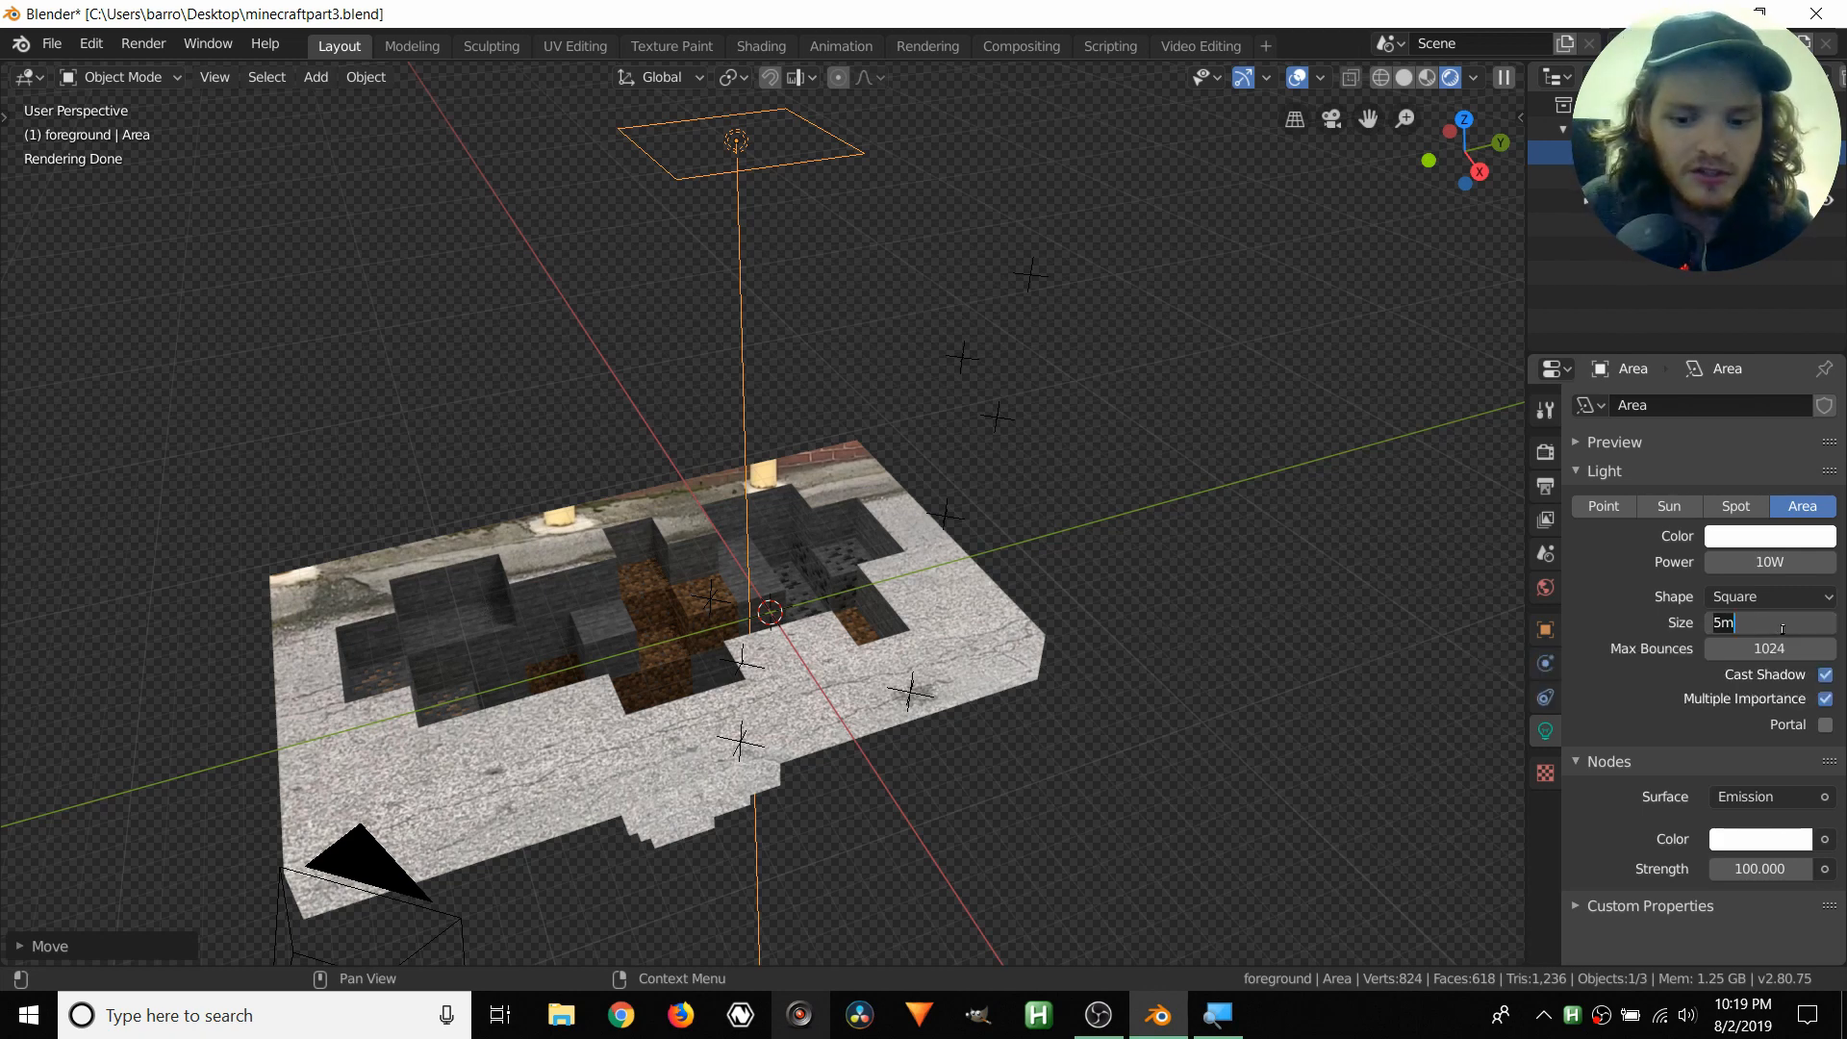
key("BackSpace")
key("BackSpace")
type("7")
key("Return")
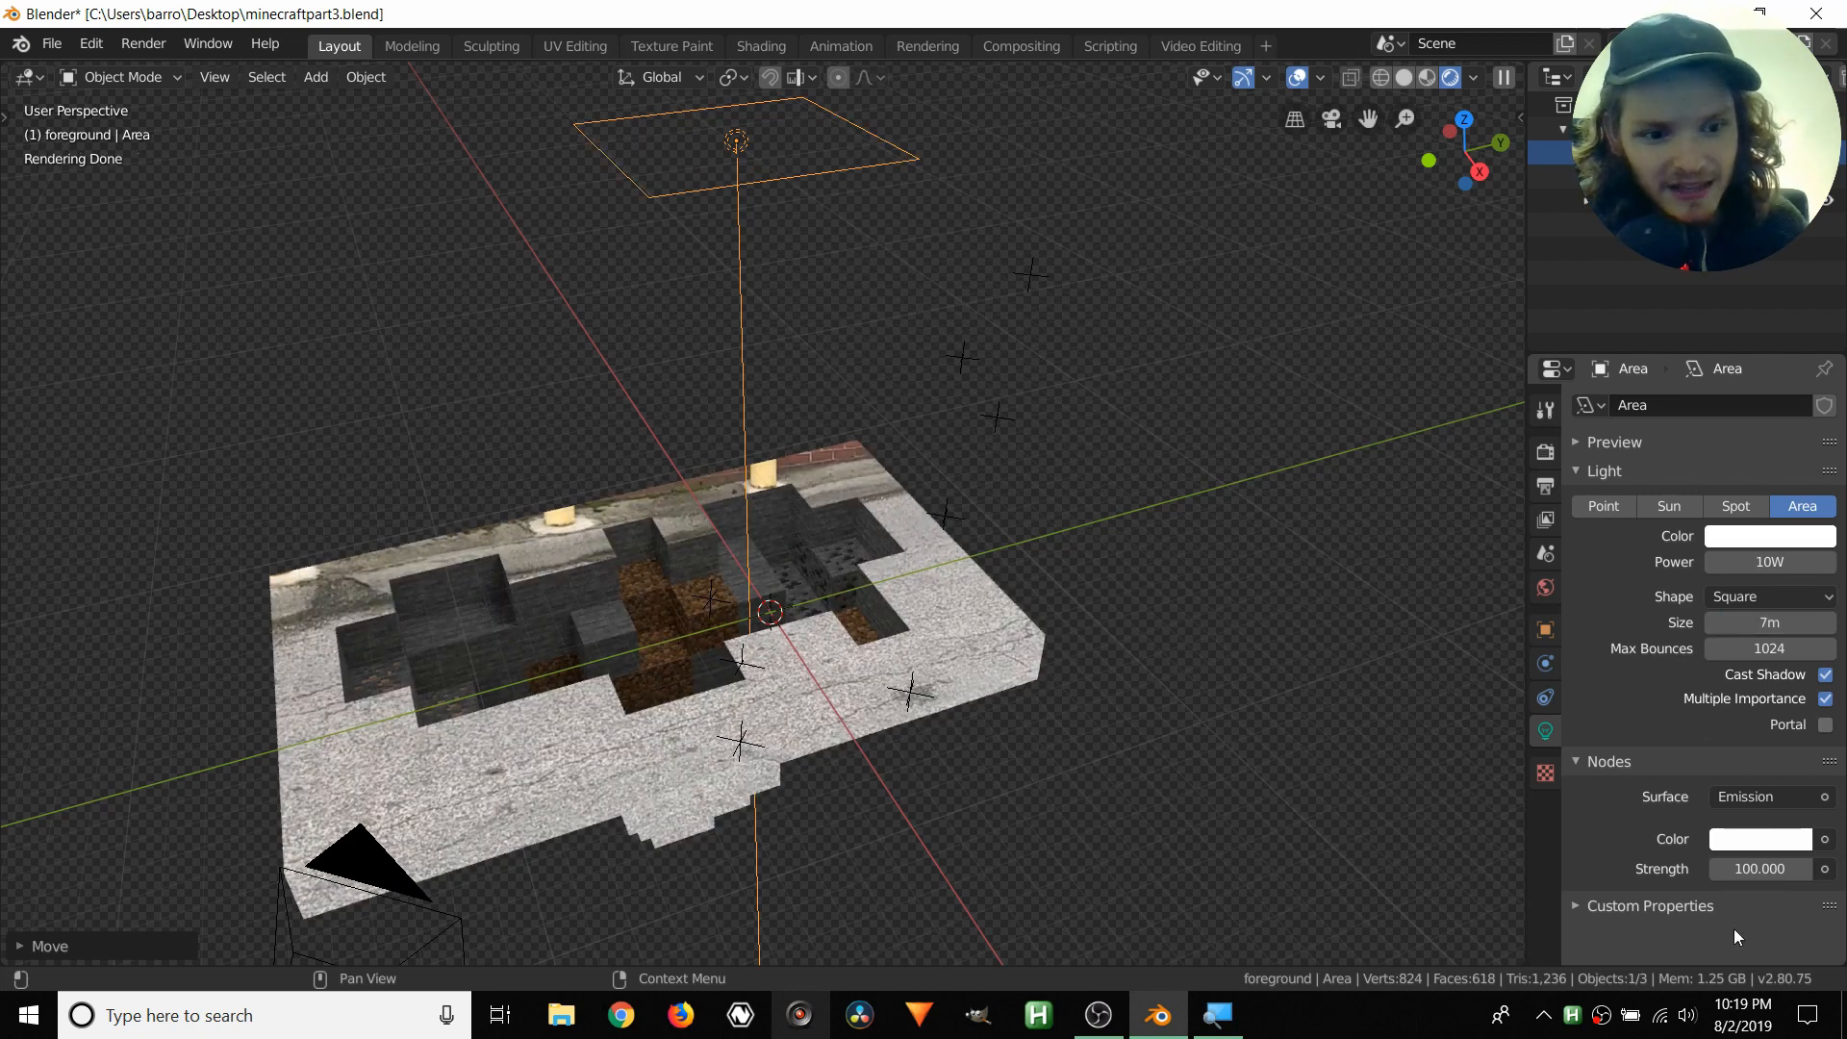
- Set the area light's emission strength to 200 and check the crater through the camera
double_click(1766, 869)
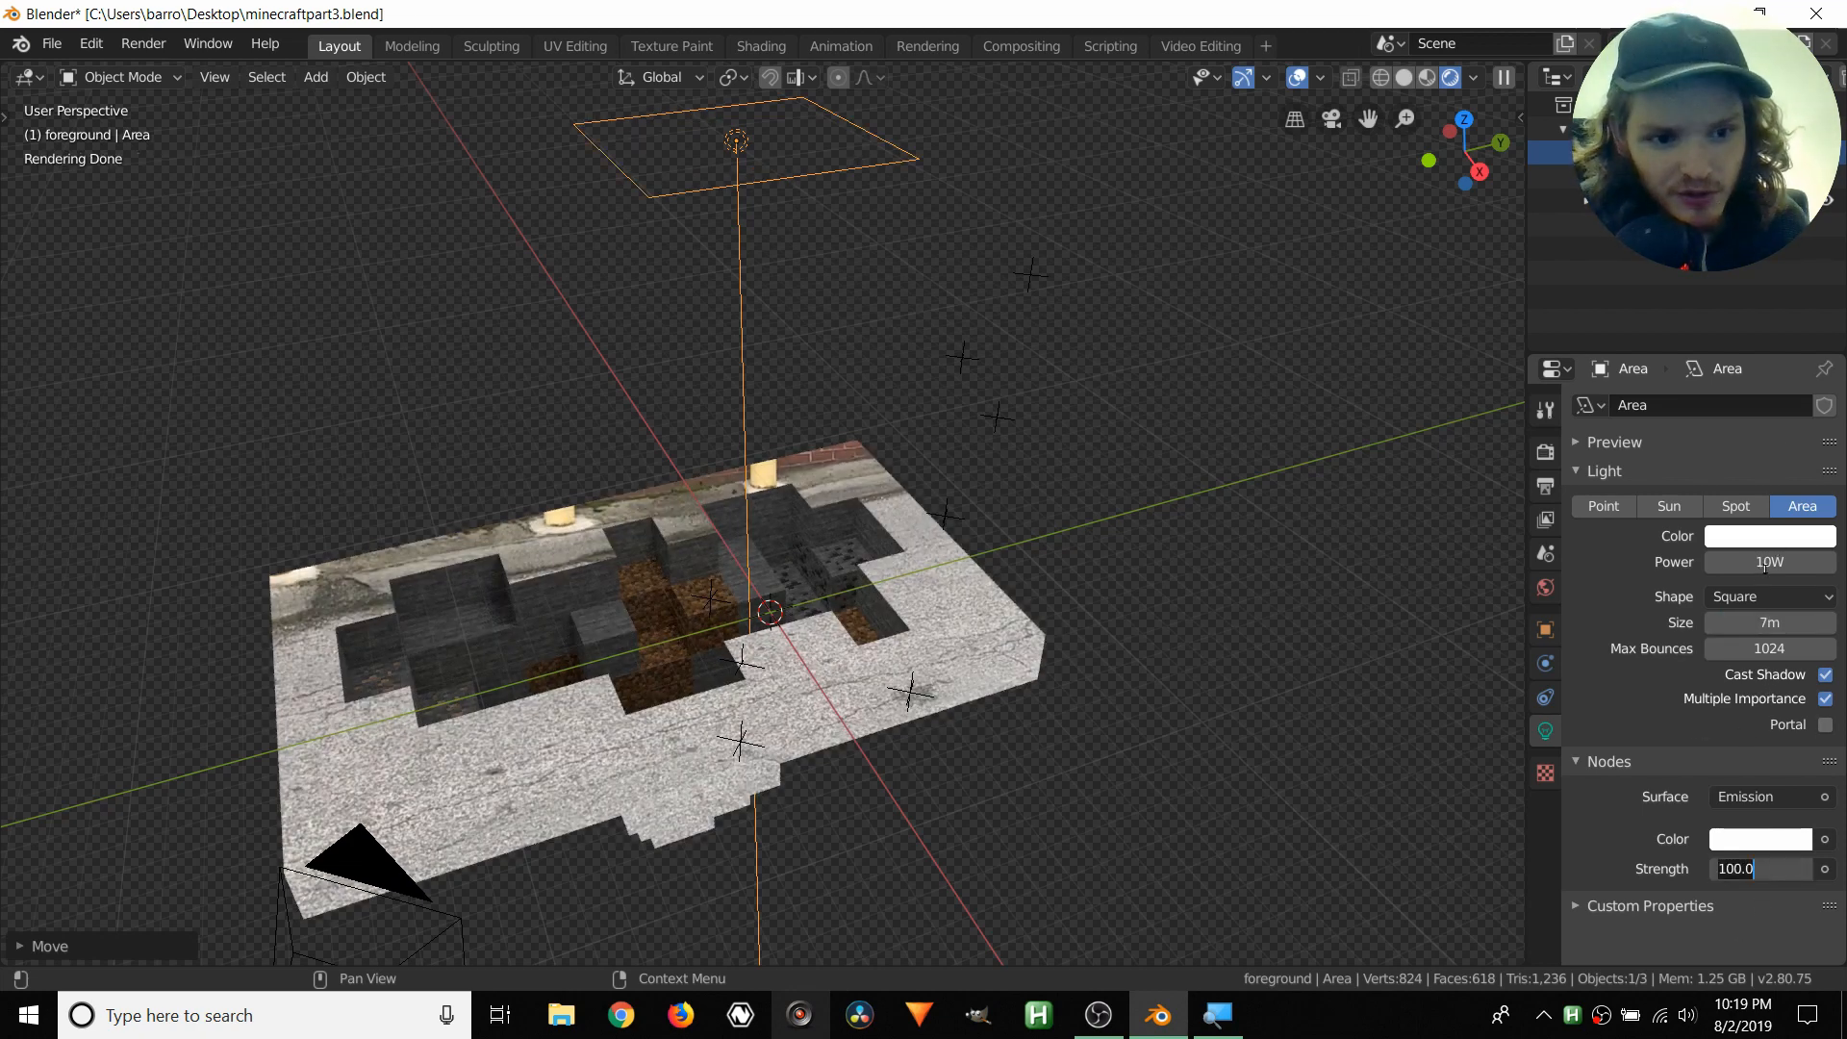
left_click(1648, 869)
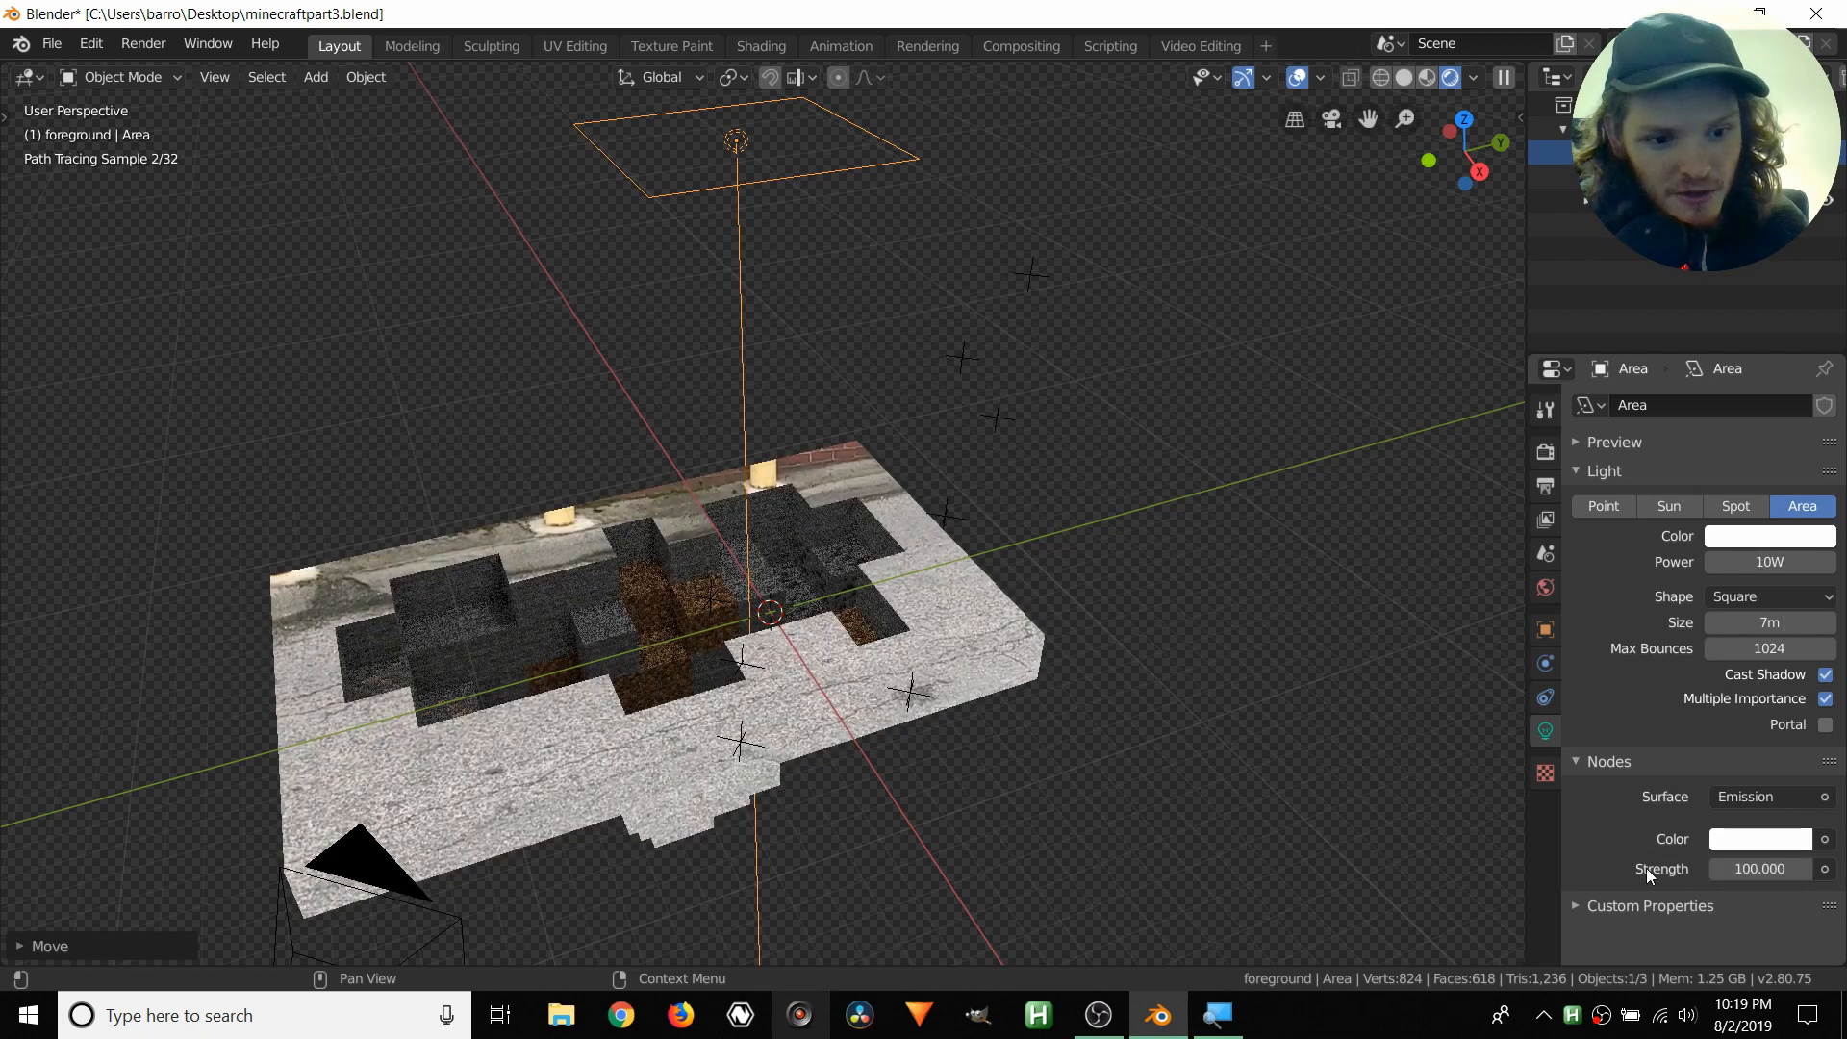
left_click(1736, 870)
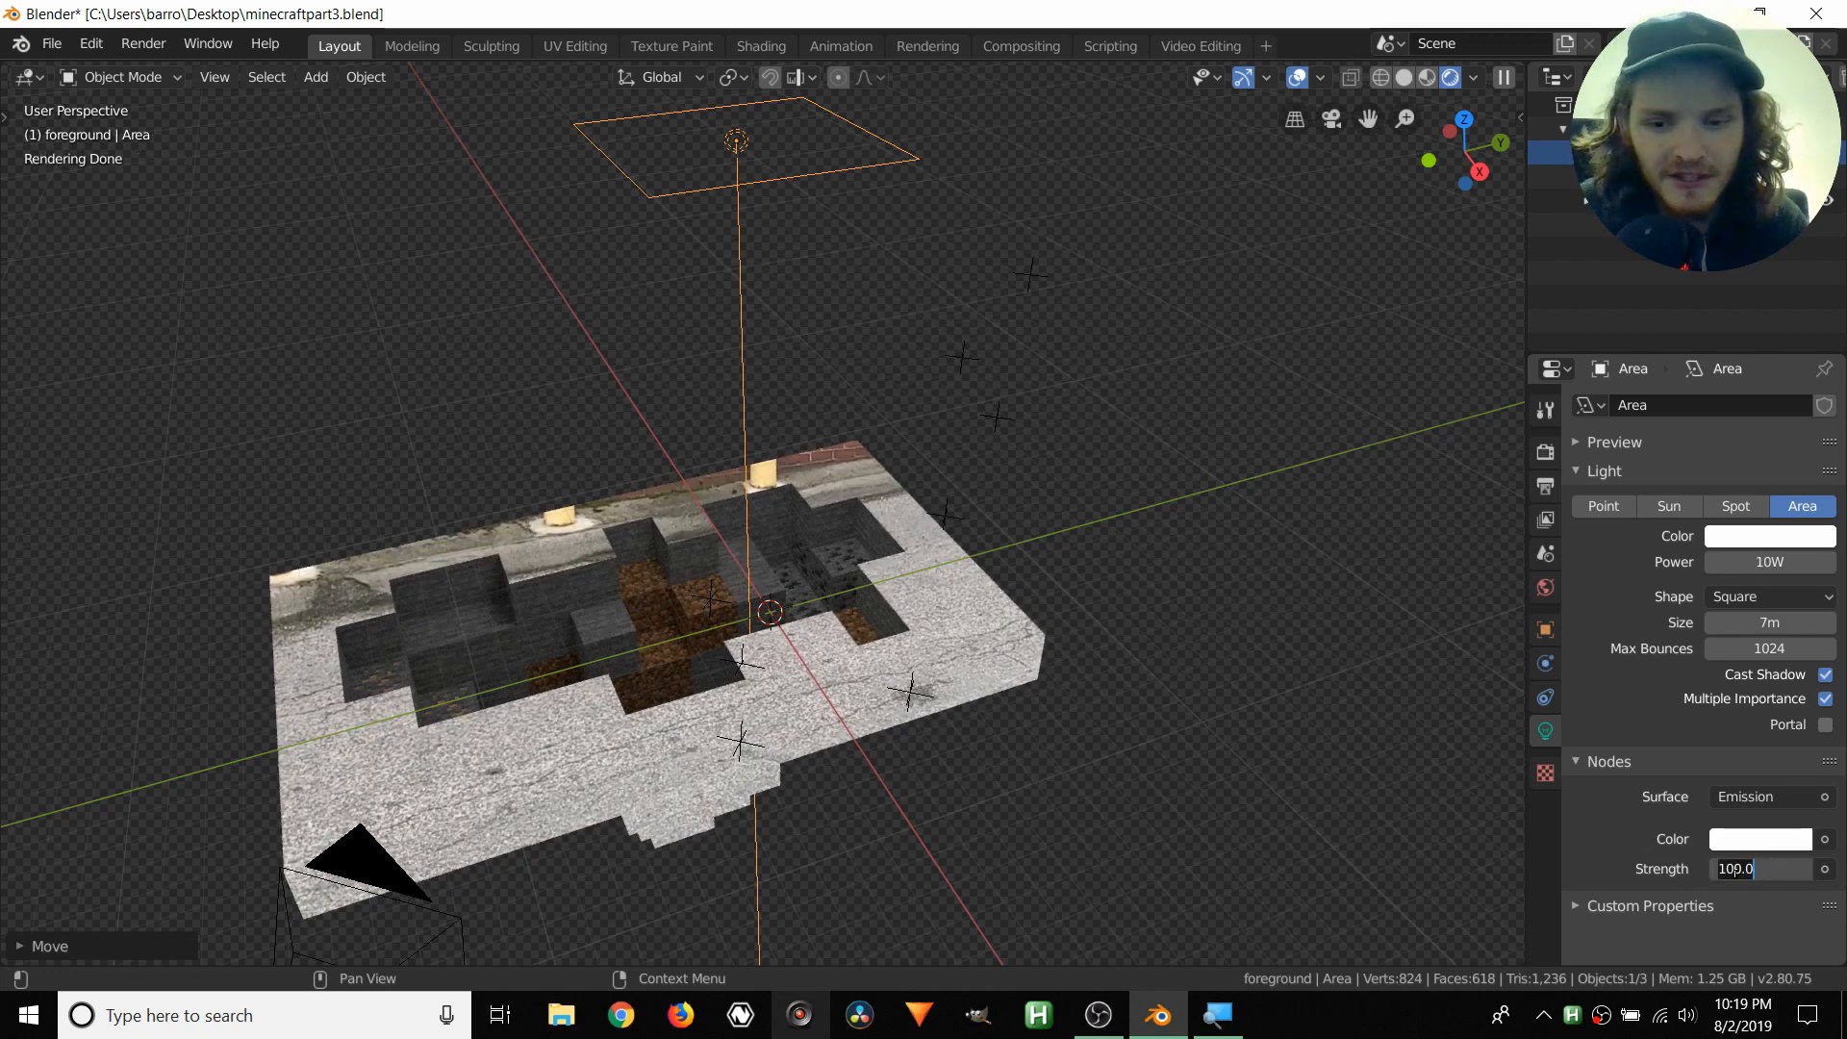
key("ctrl+a")
type("200")
key("Return")
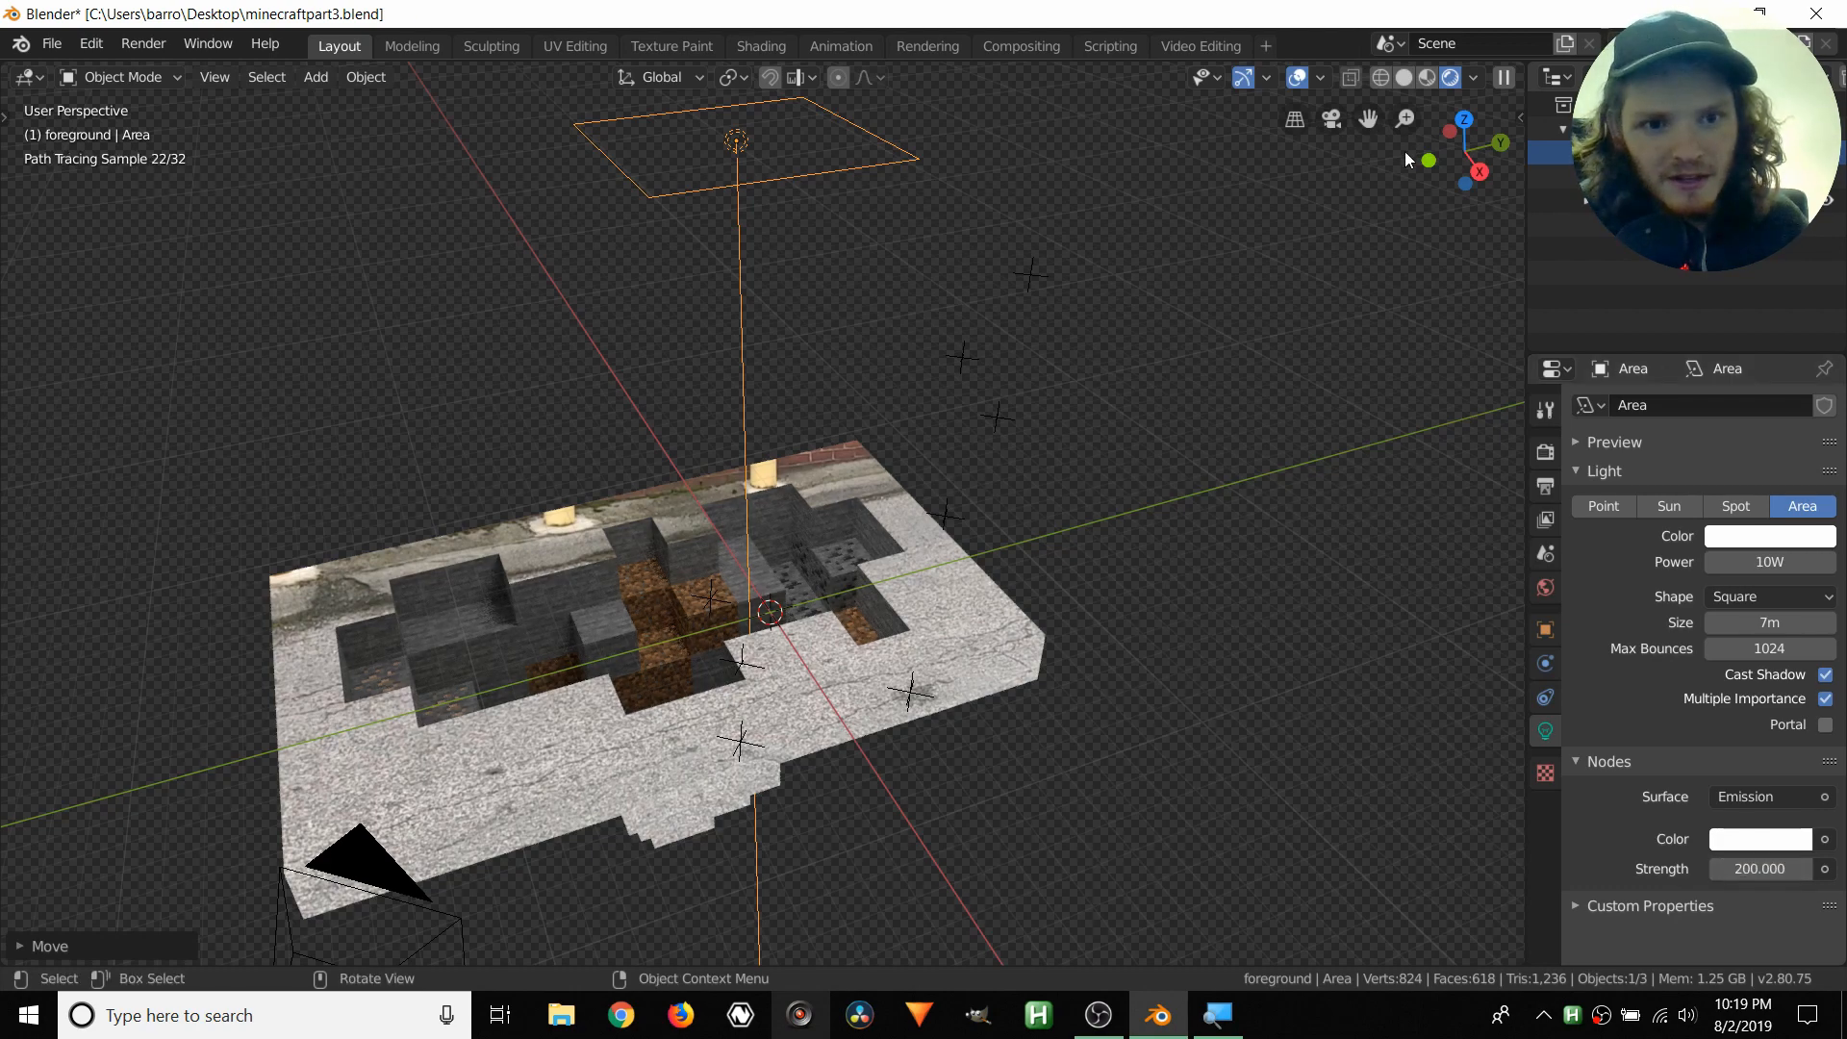
left_click(1344, 120)
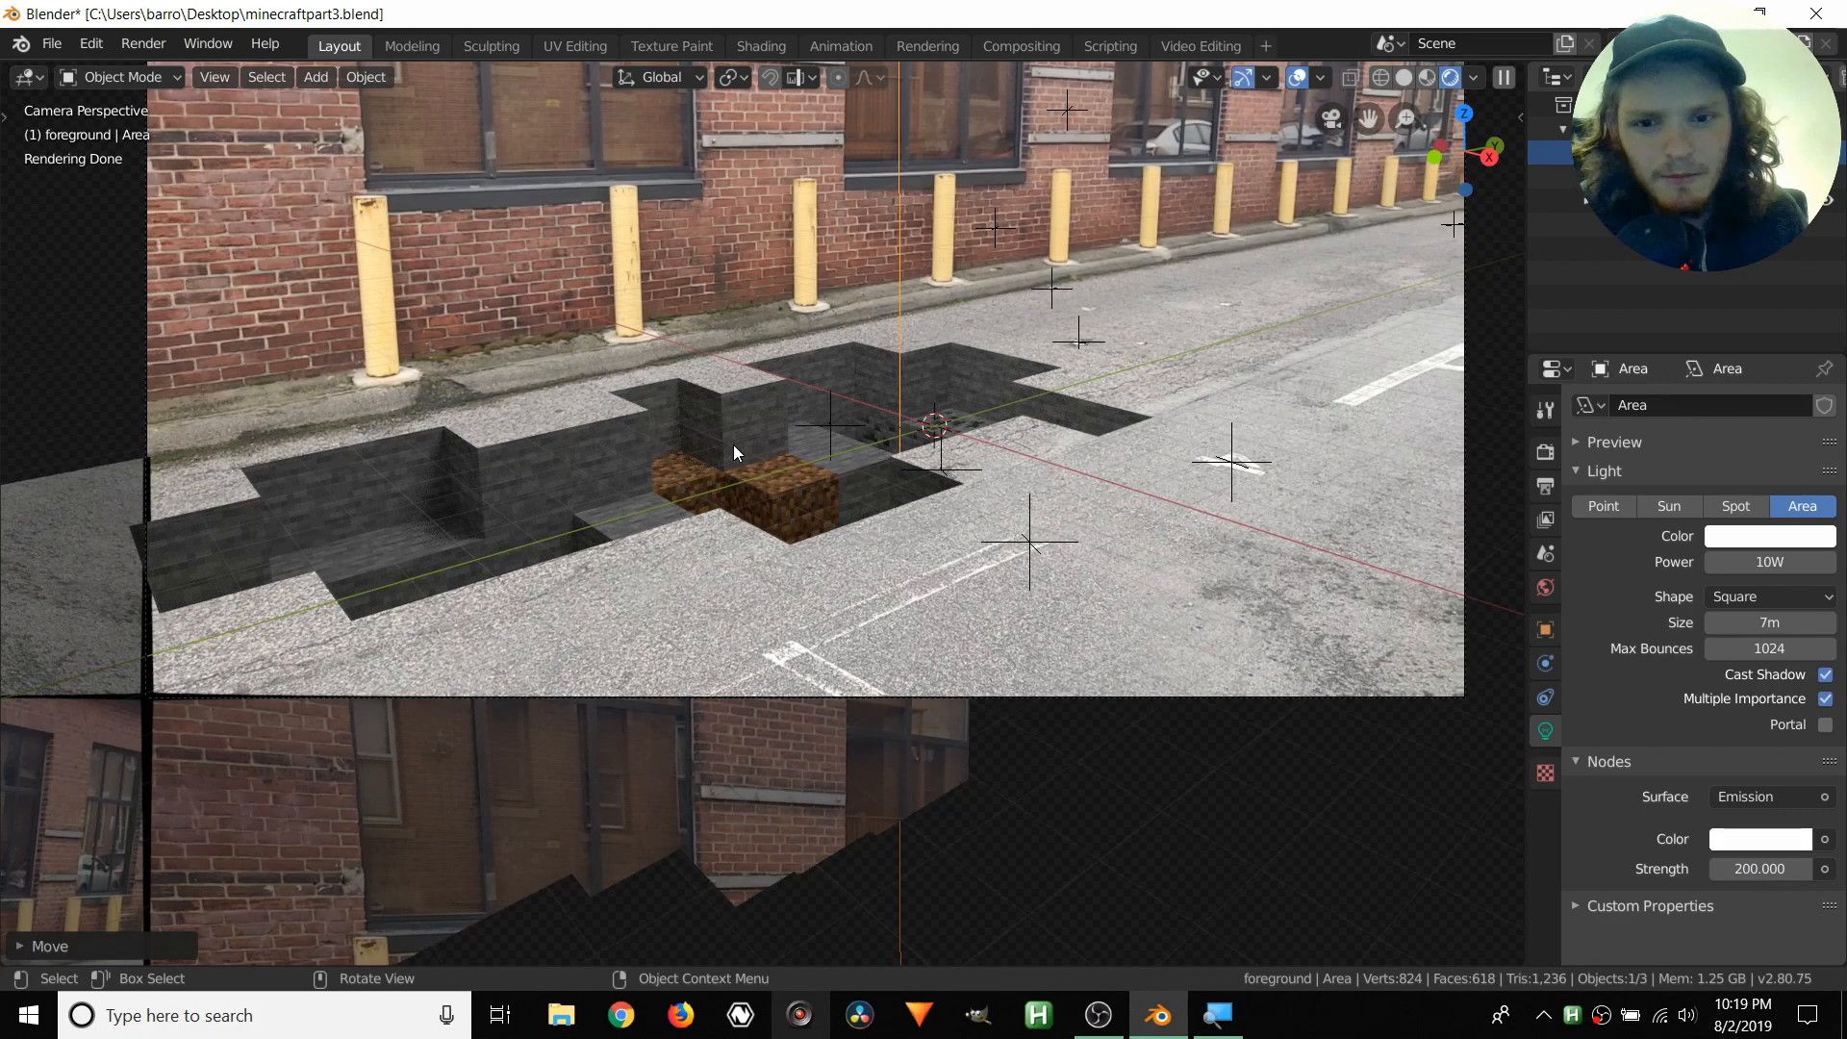
- Select the crater and the area light together and return to the camera view
middle_click_drag(810, 471, 800, 513)
scroll(800, 514, "down", 4)
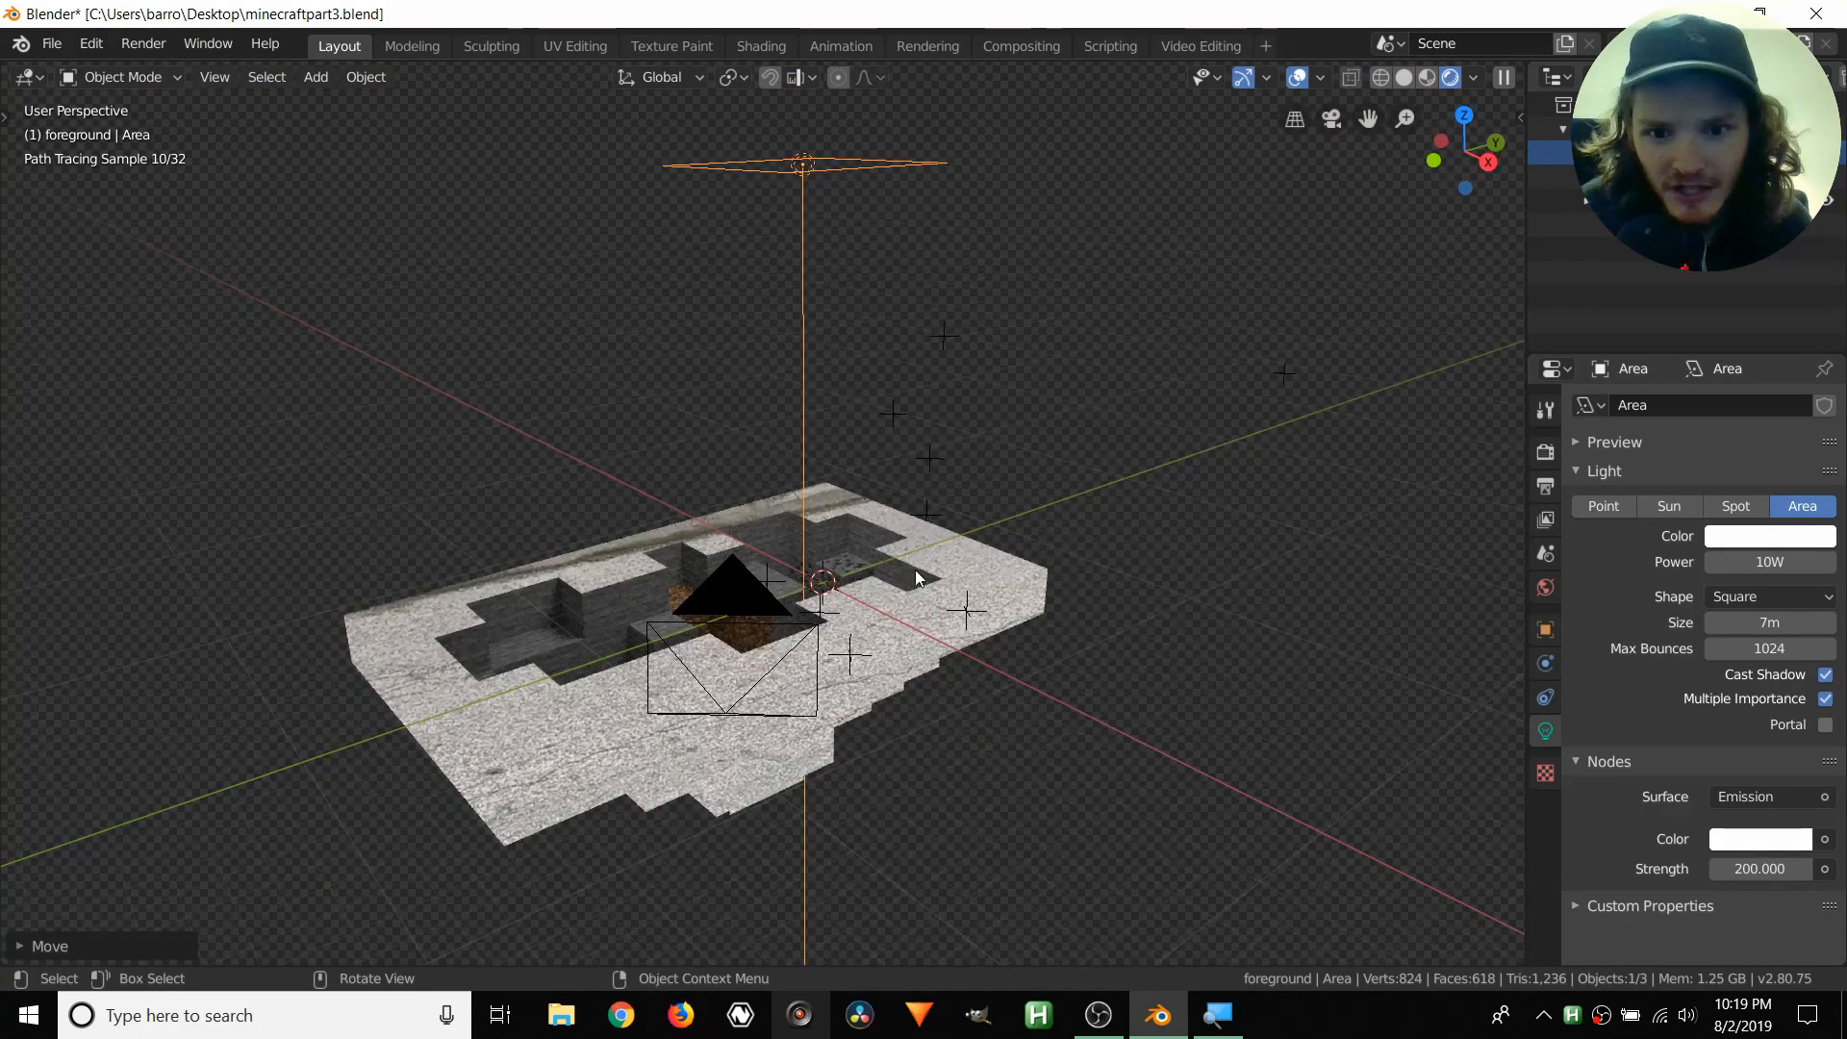
key("KP_0")
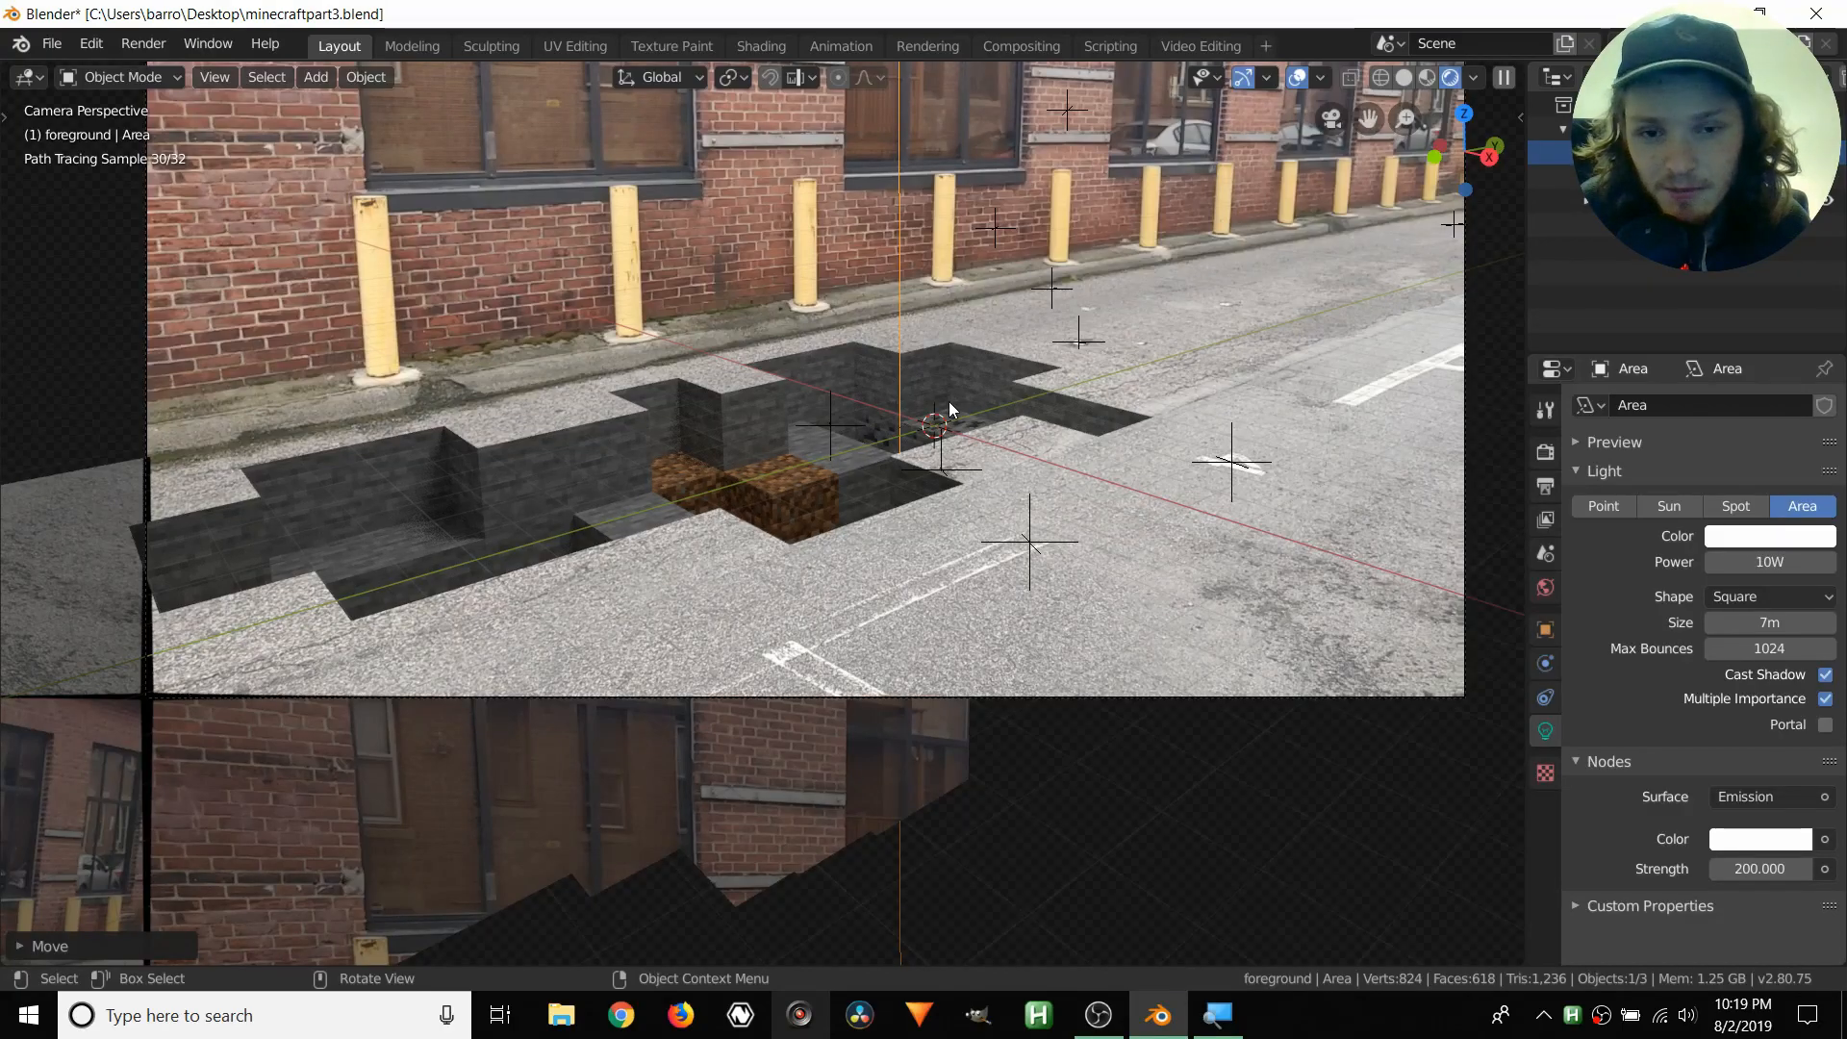
left_click(973, 464)
scroll(972, 441, "down", 5)
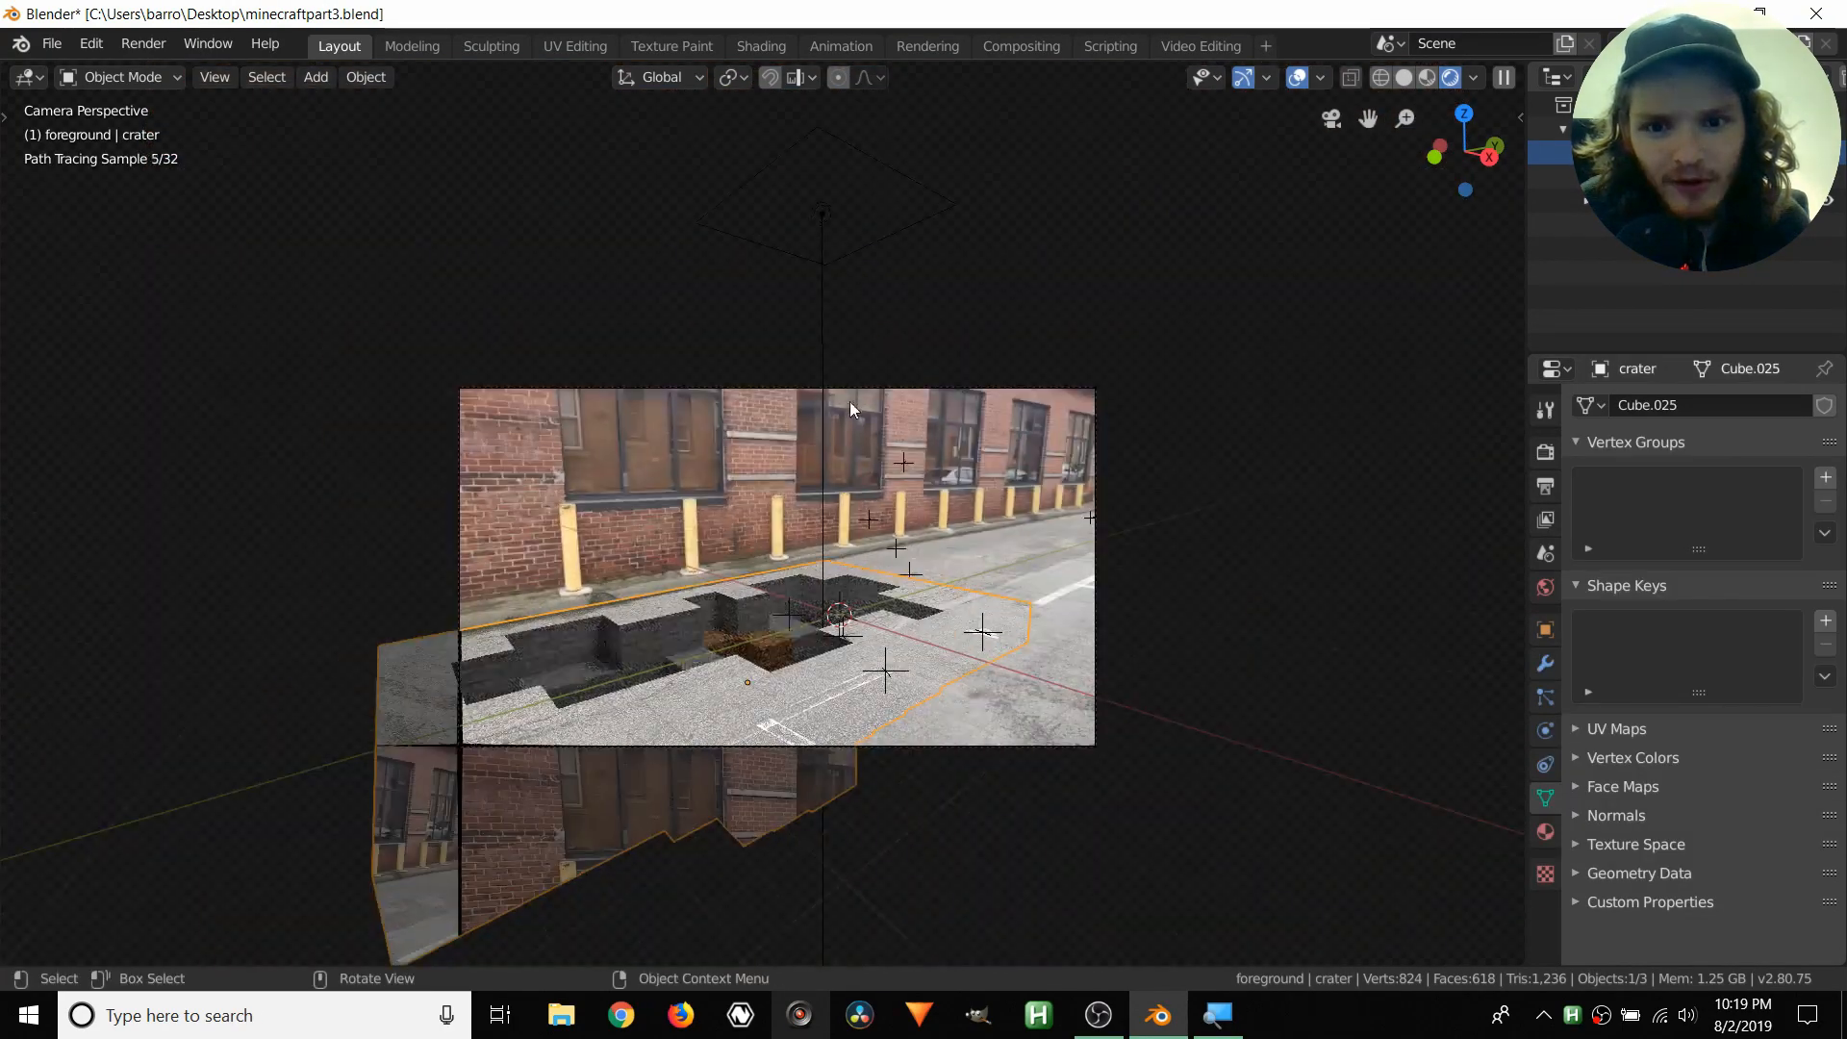
middle_click_drag(850, 401, 831, 304)
left_click(831, 304)
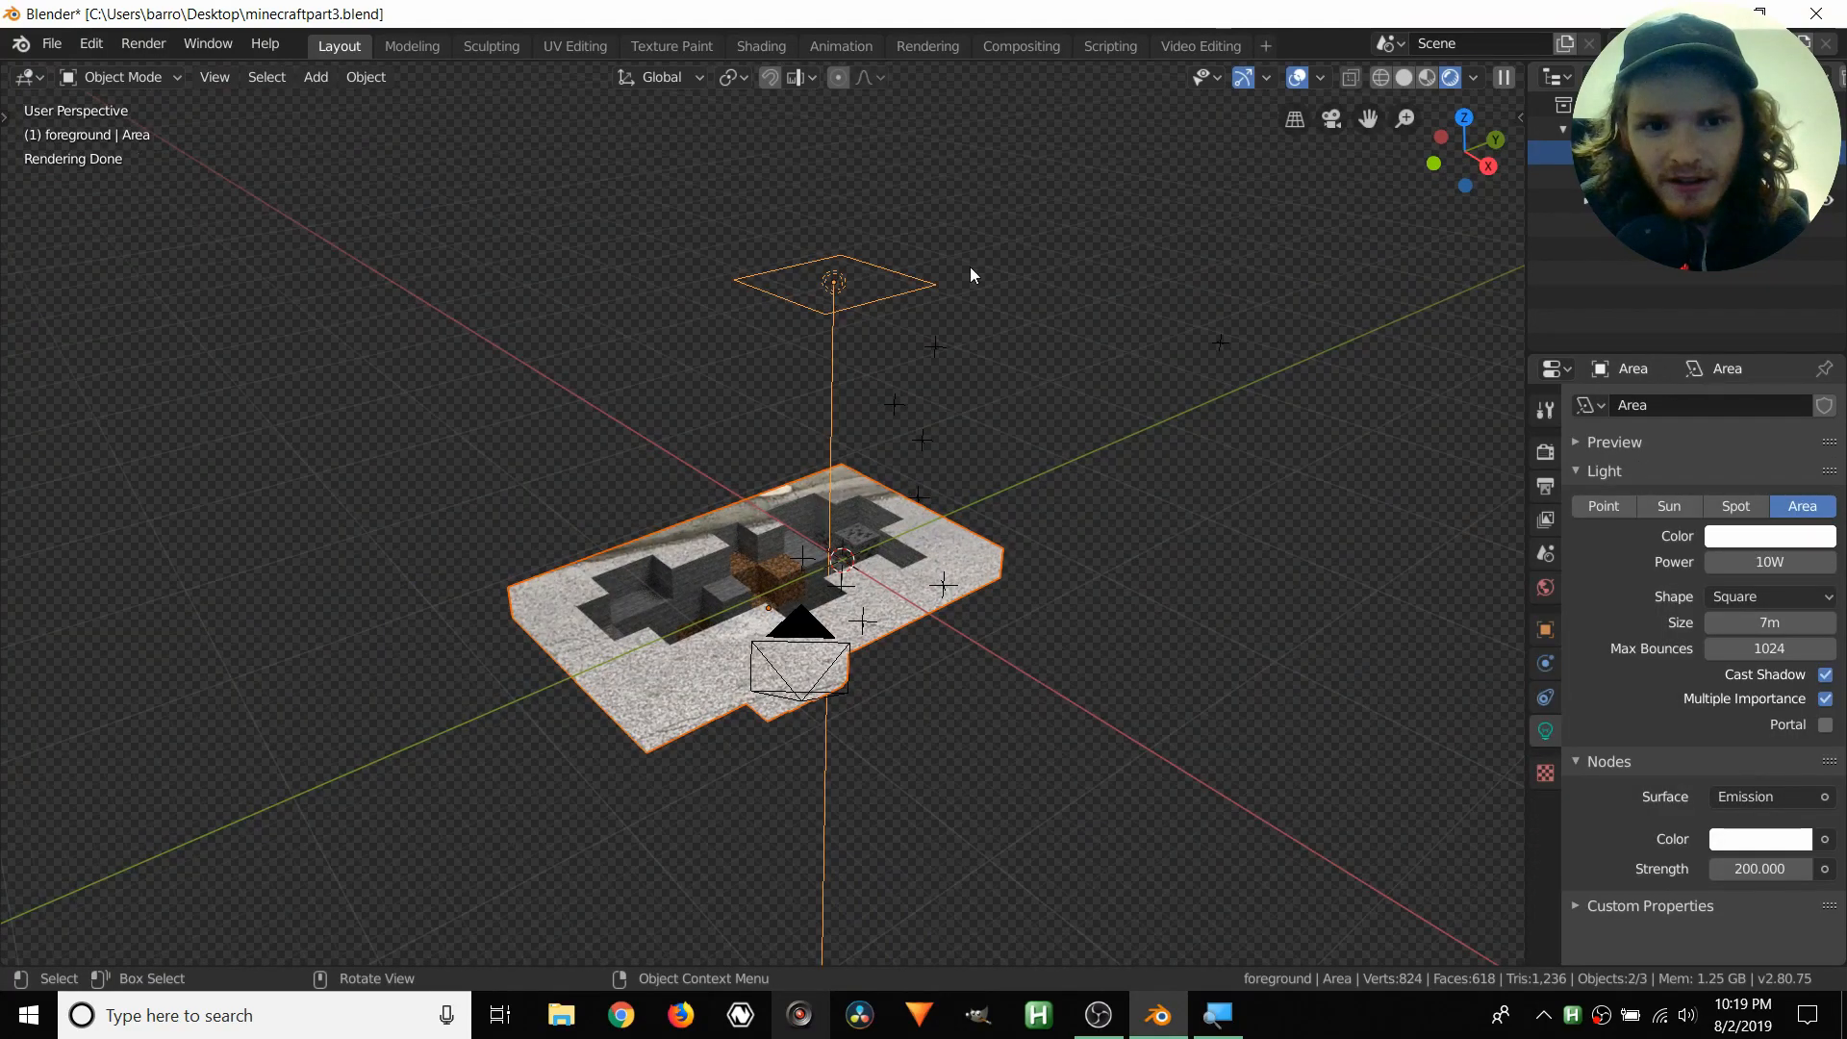
key("alt+a")
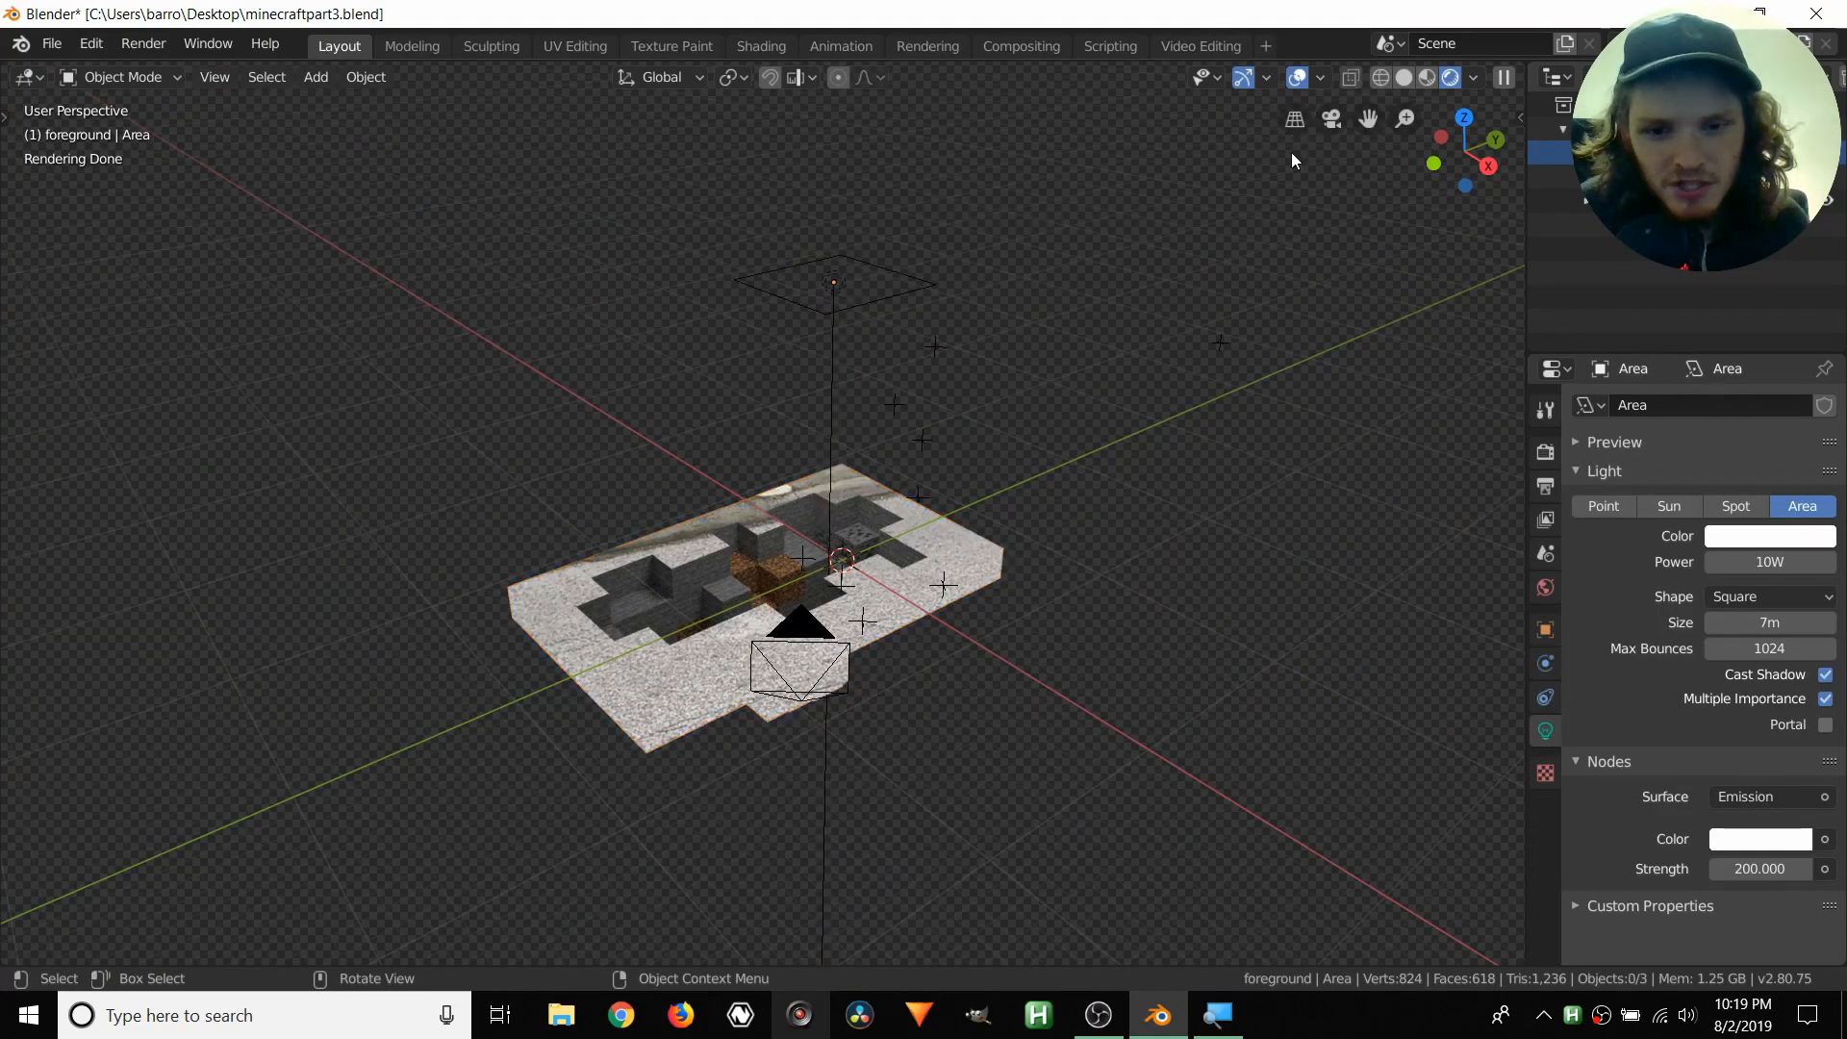
left_click(886, 500)
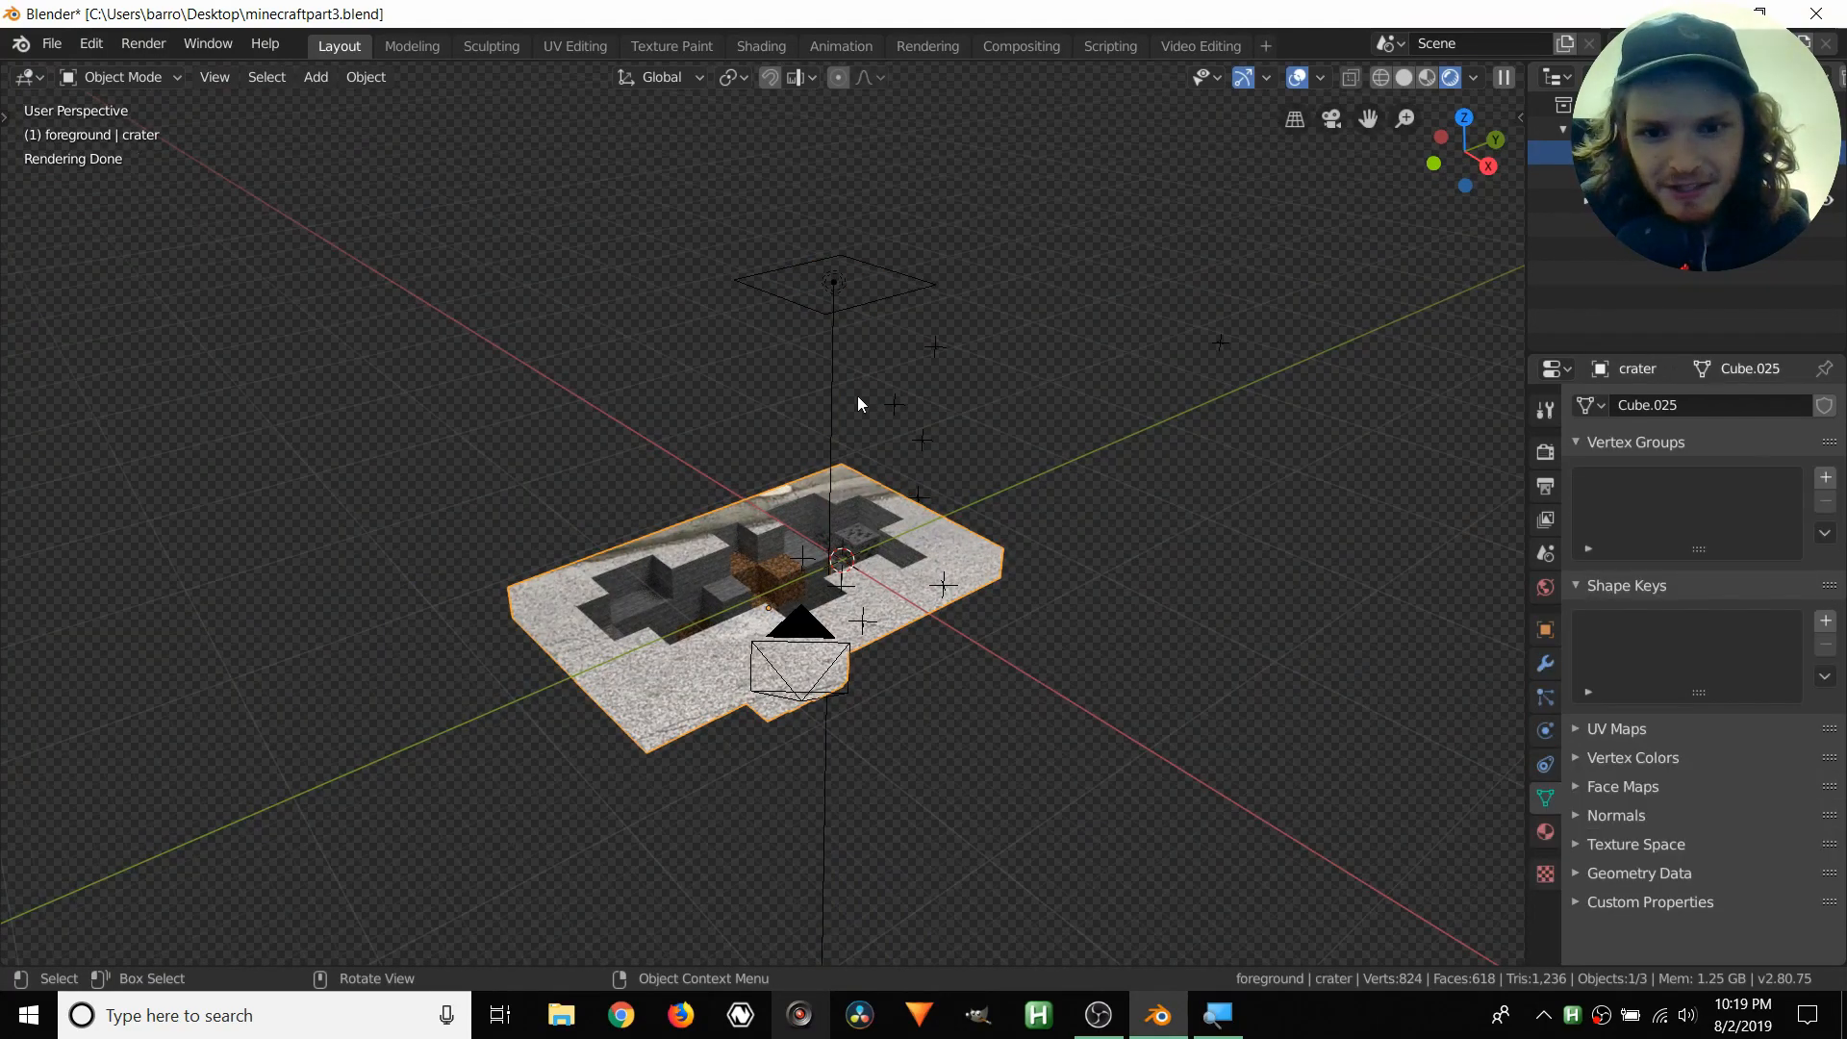
left_click(835, 299, "shift")
left_click(1332, 120)
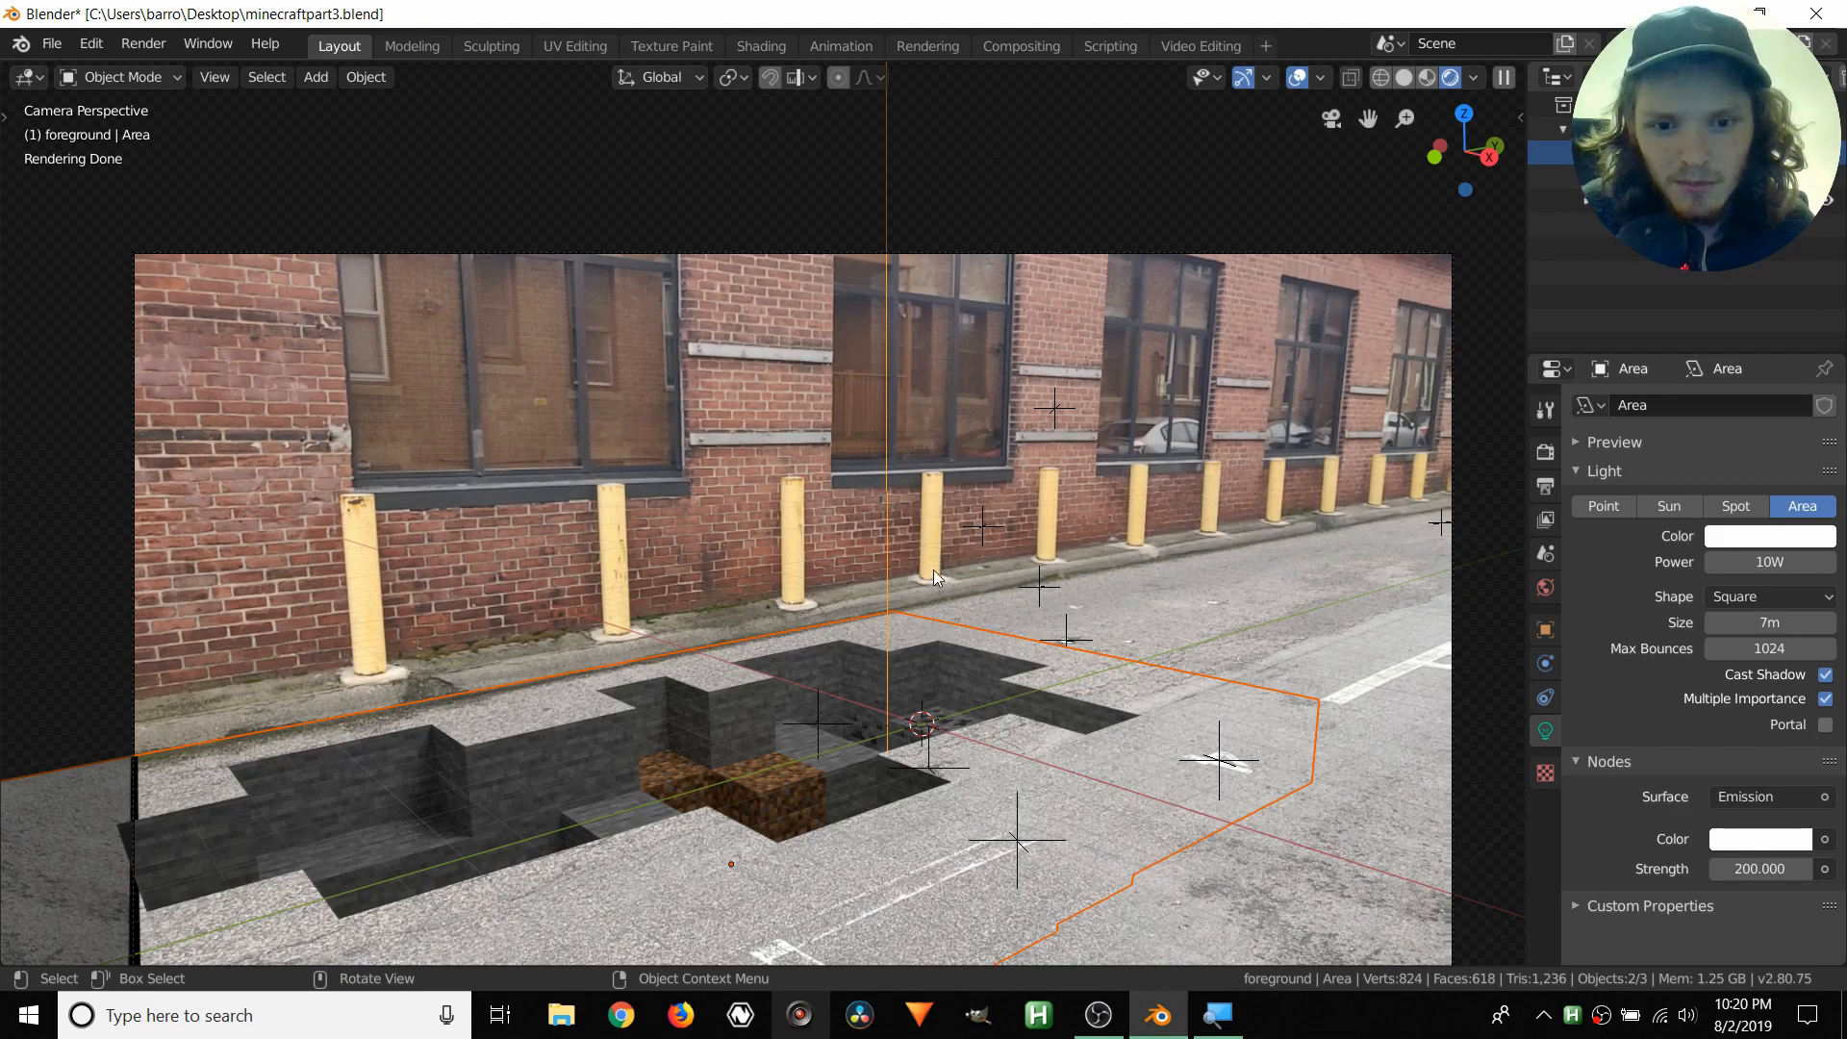
- Move the crater and area light together along X and Y to bring the hole closer to the camera
key("g")
key("x")
left_click(1060, 623)
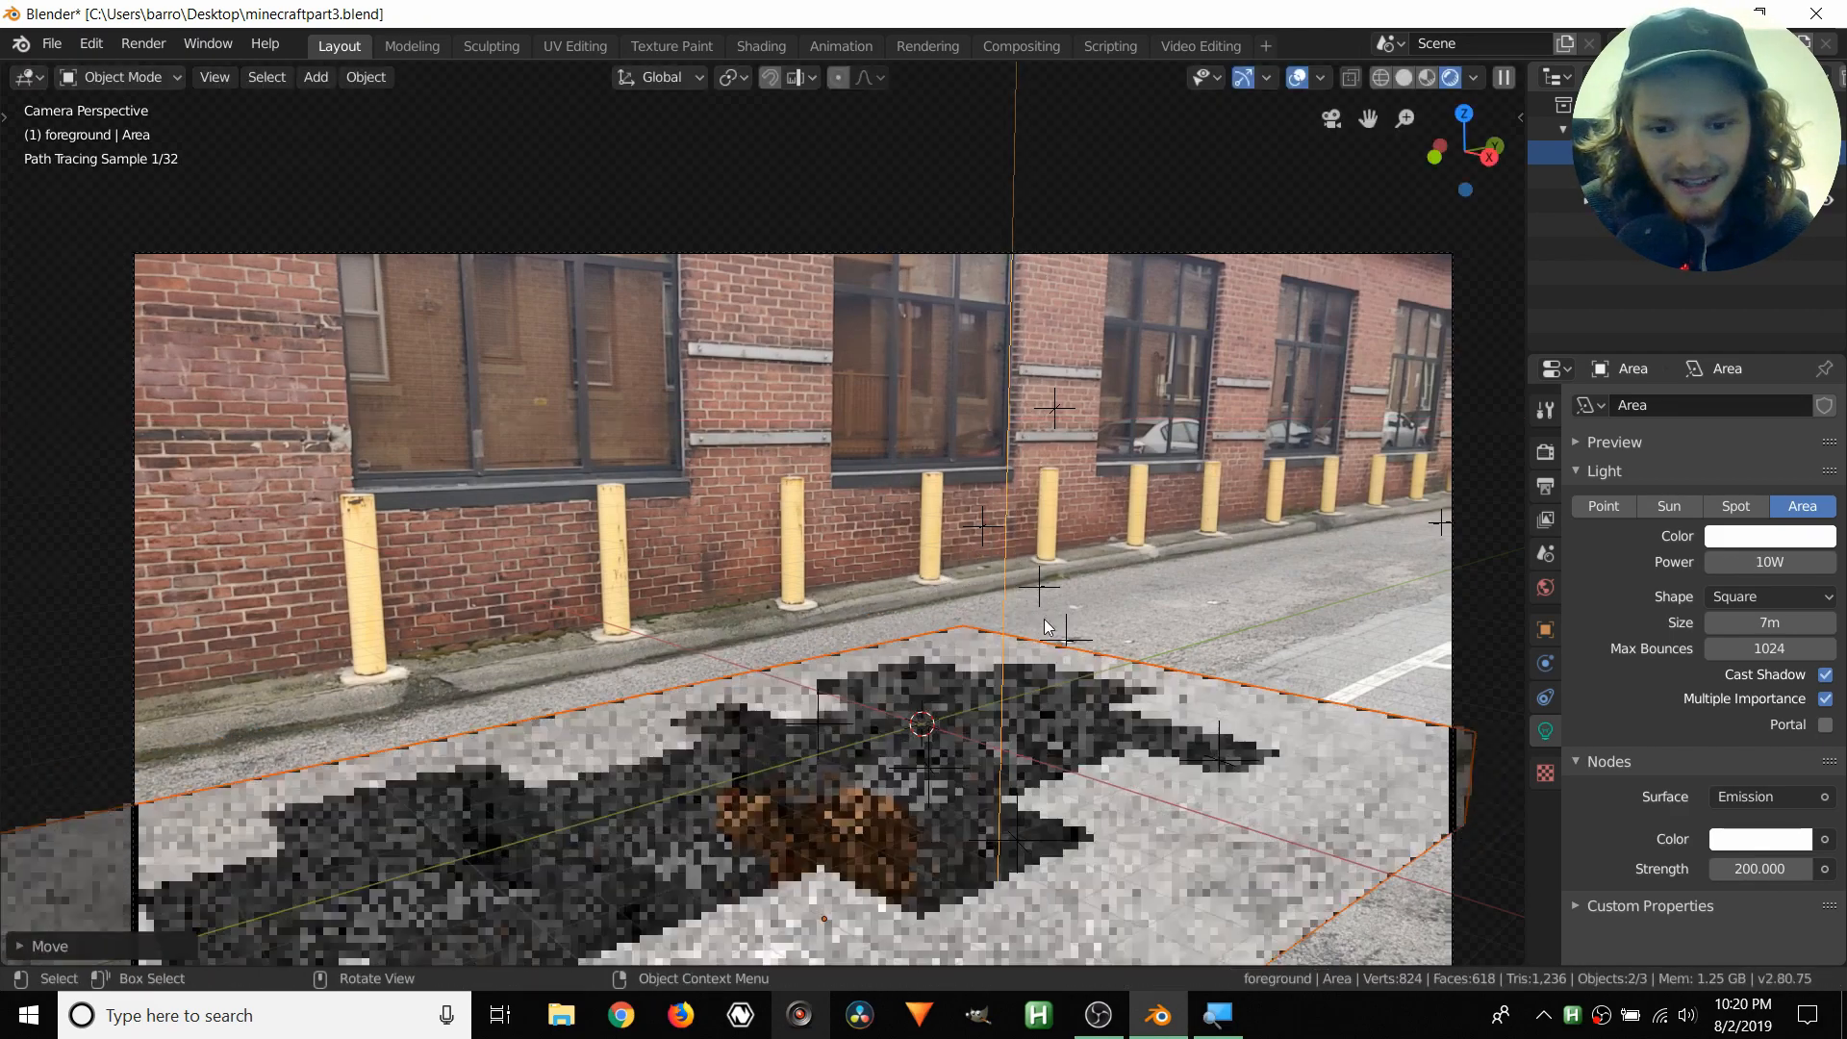
key("g")
key("y")
left_click(1106, 540)
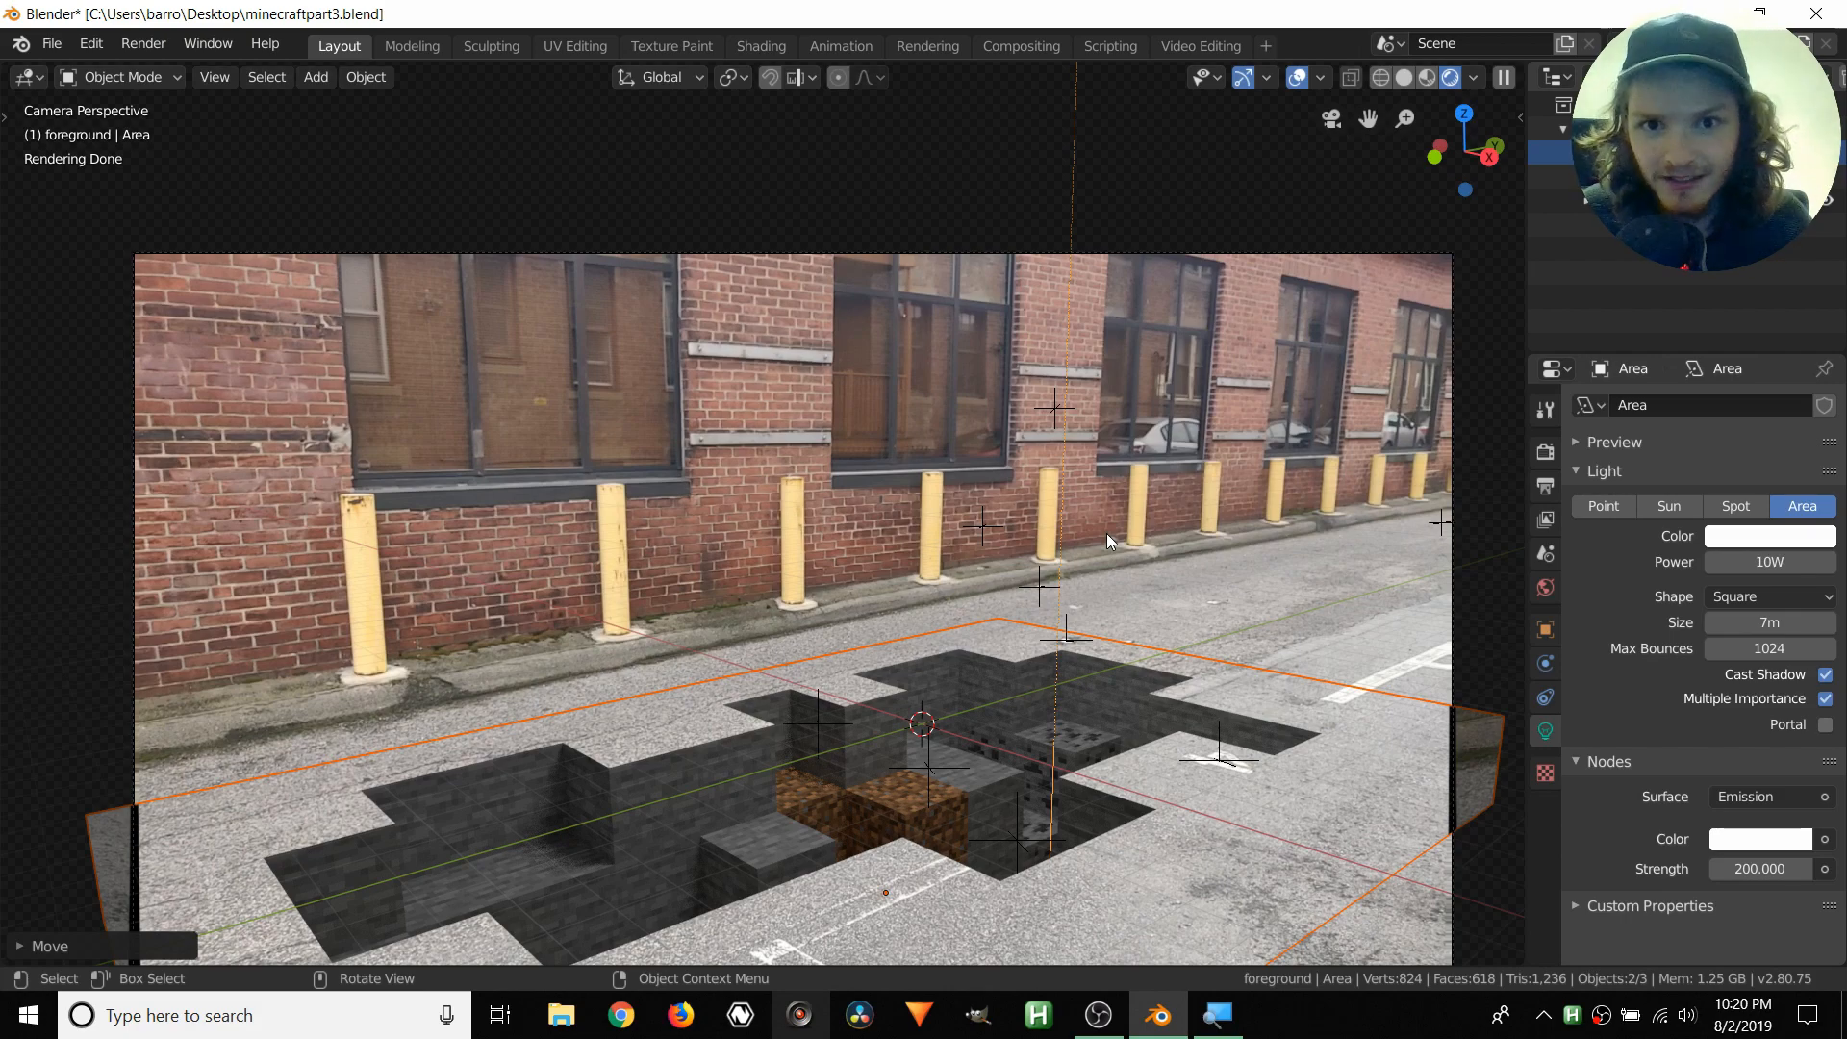
- Try rotating only the crater about 83 degrees around the global Z axis, and undo the rotation
left_click(846, 721)
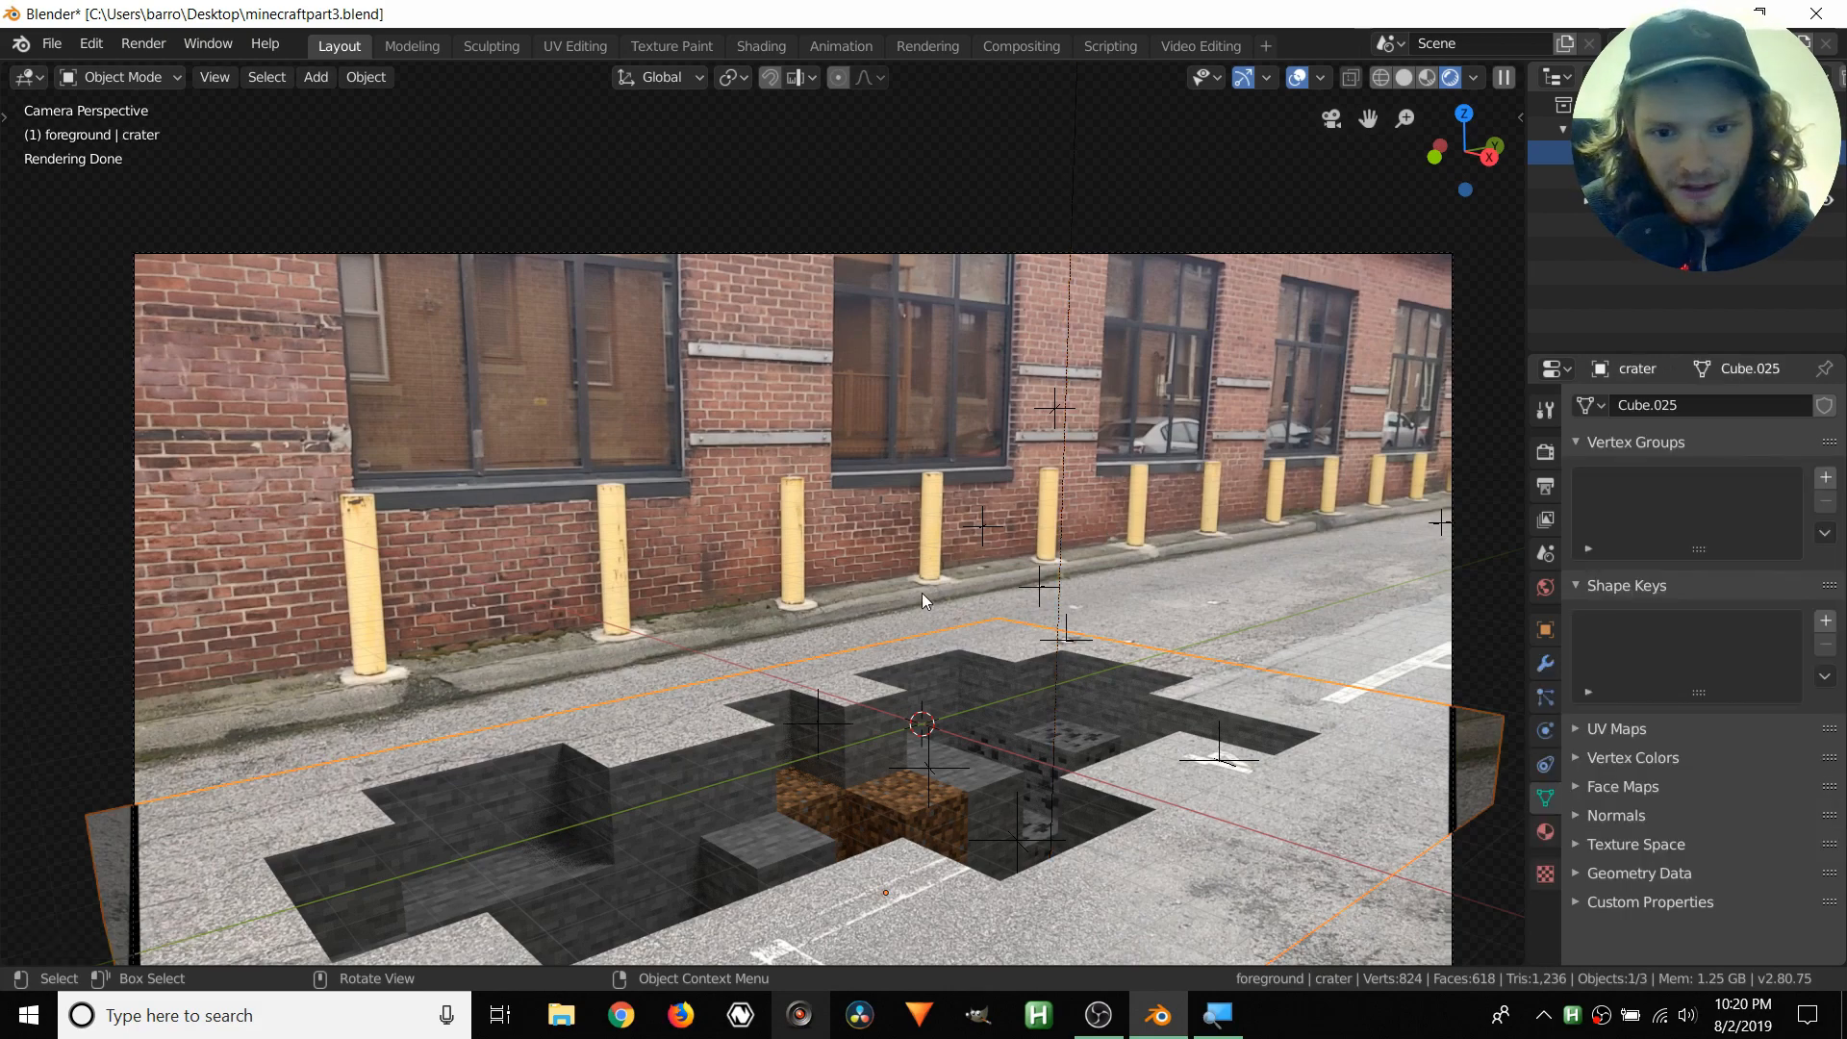
key("r")
key("z")
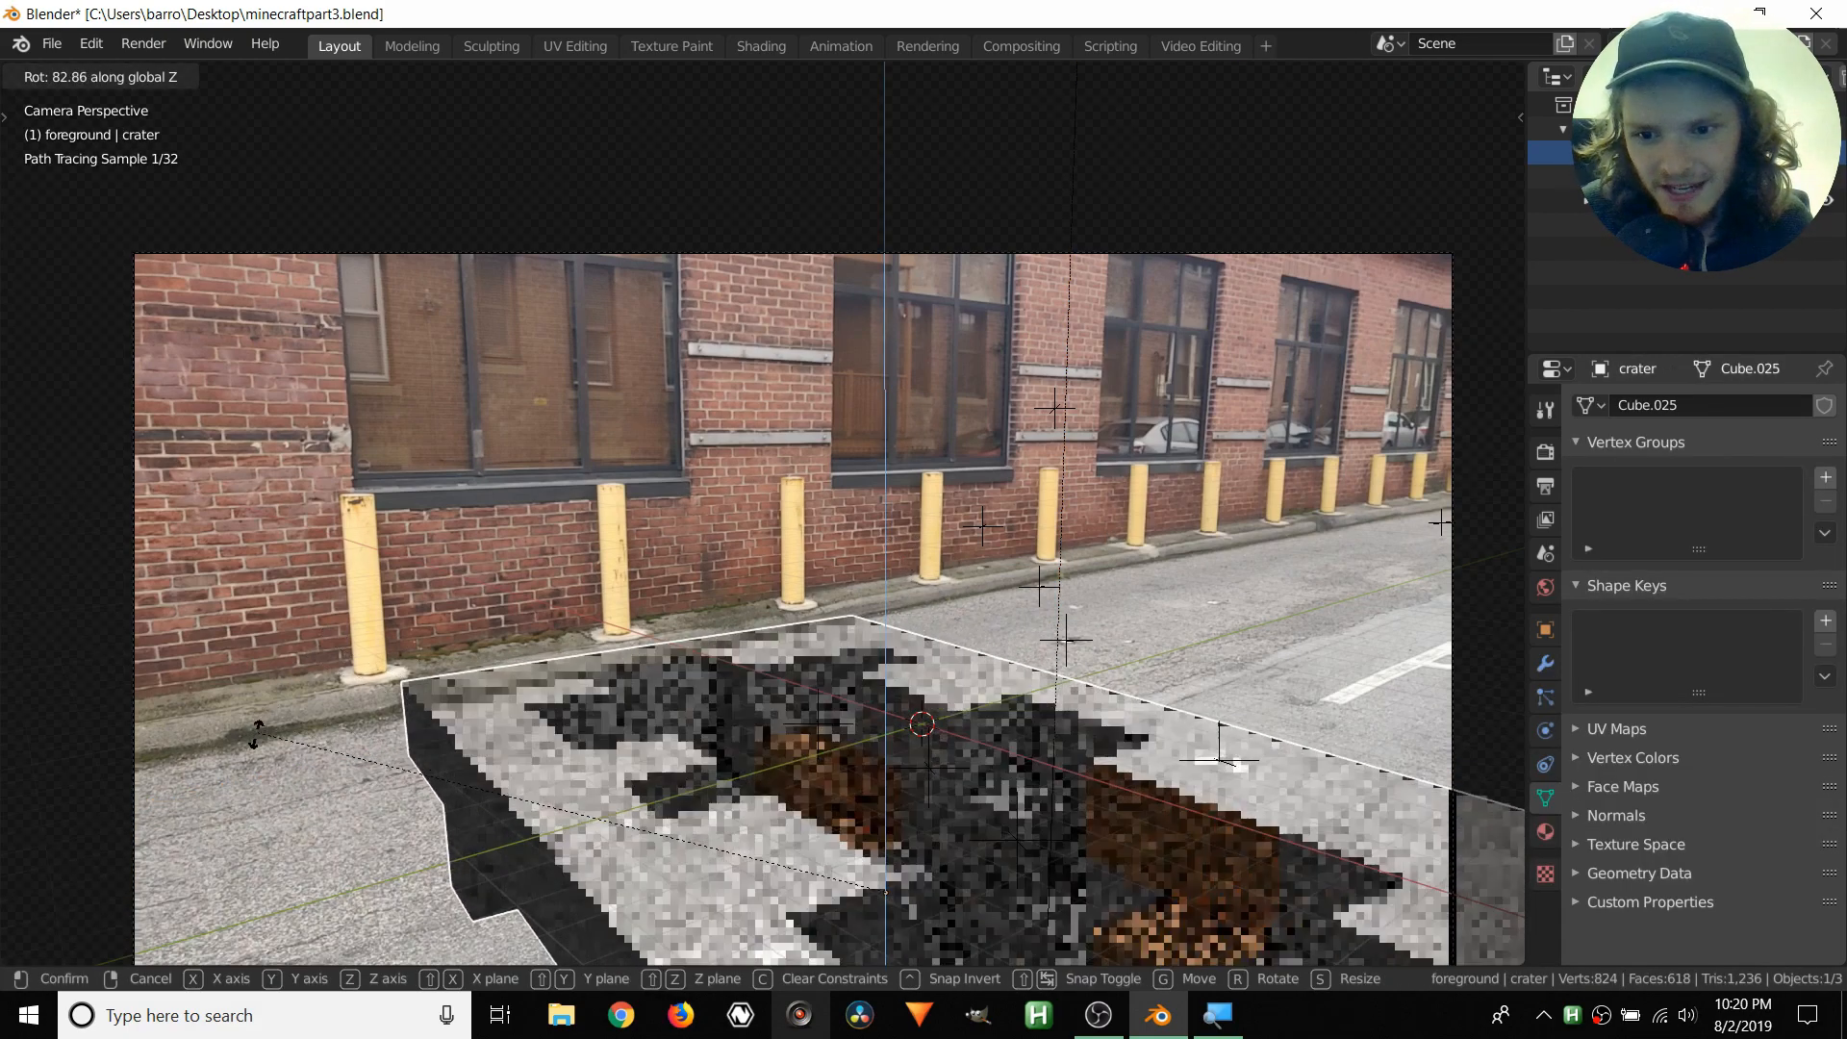
left_click(413, 837)
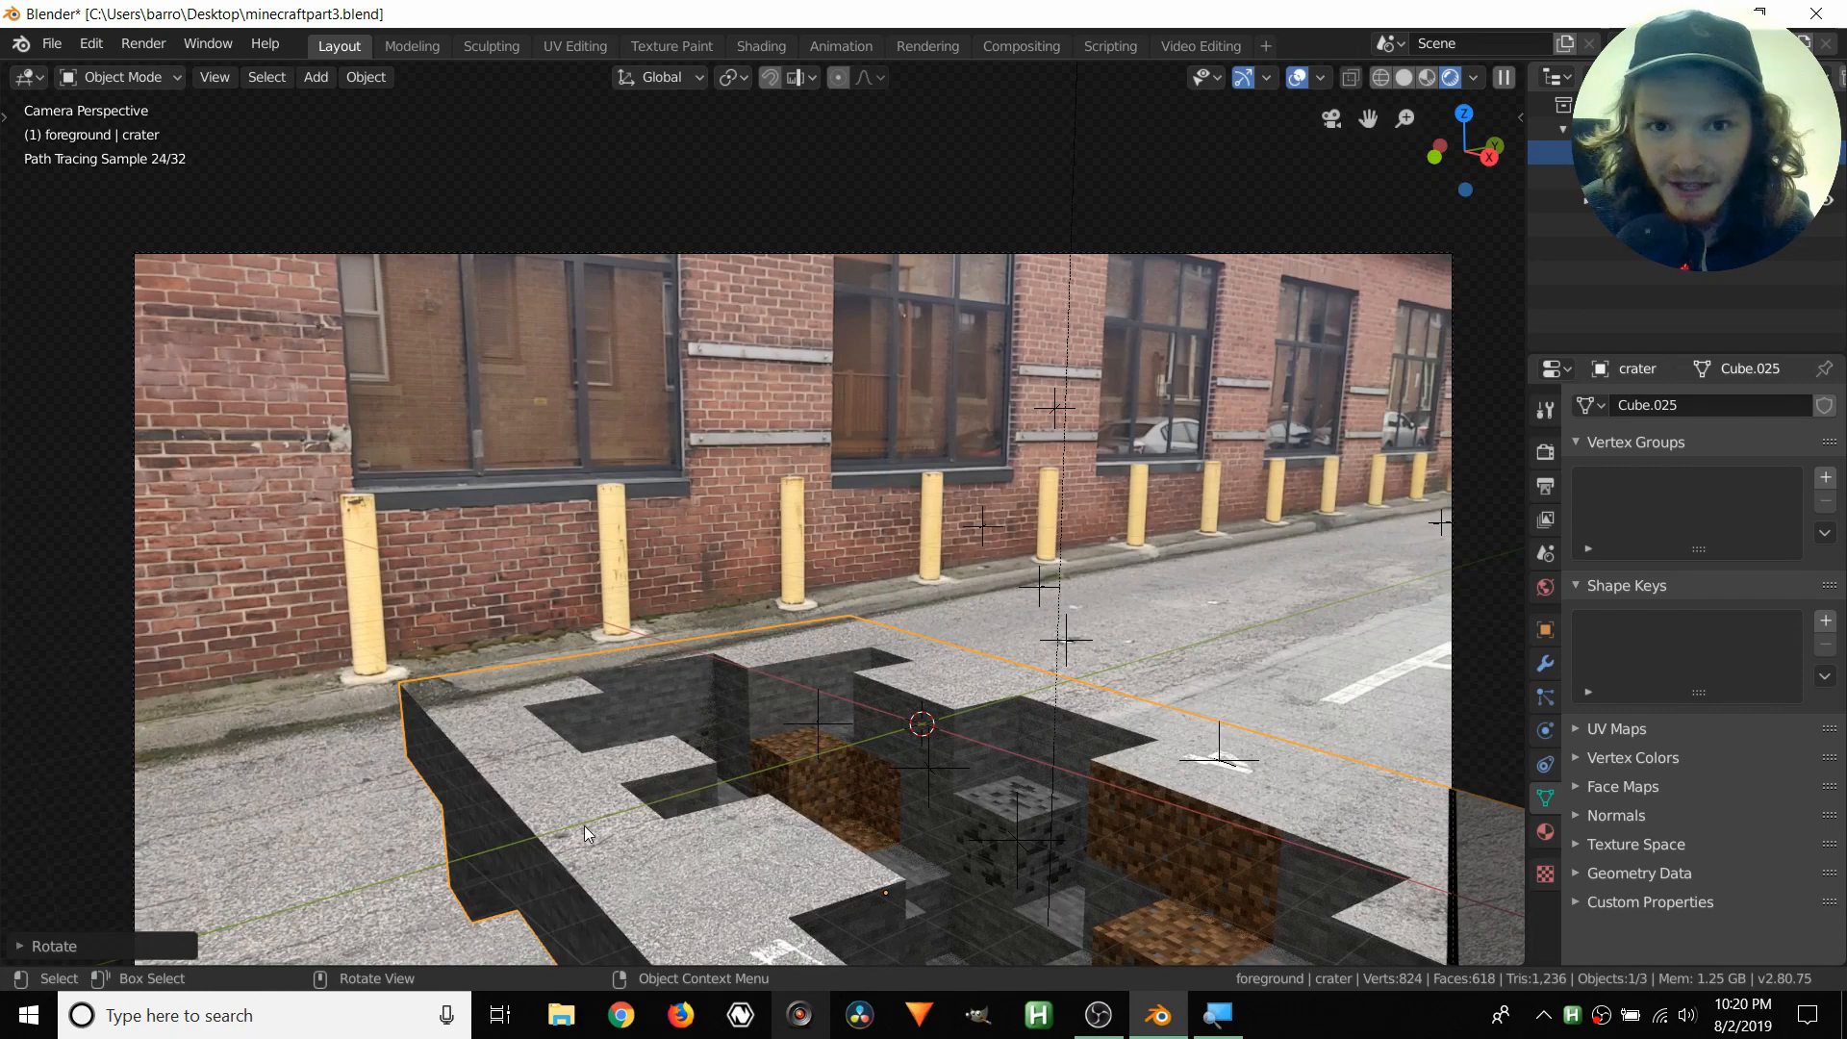
key("ctrl+z")
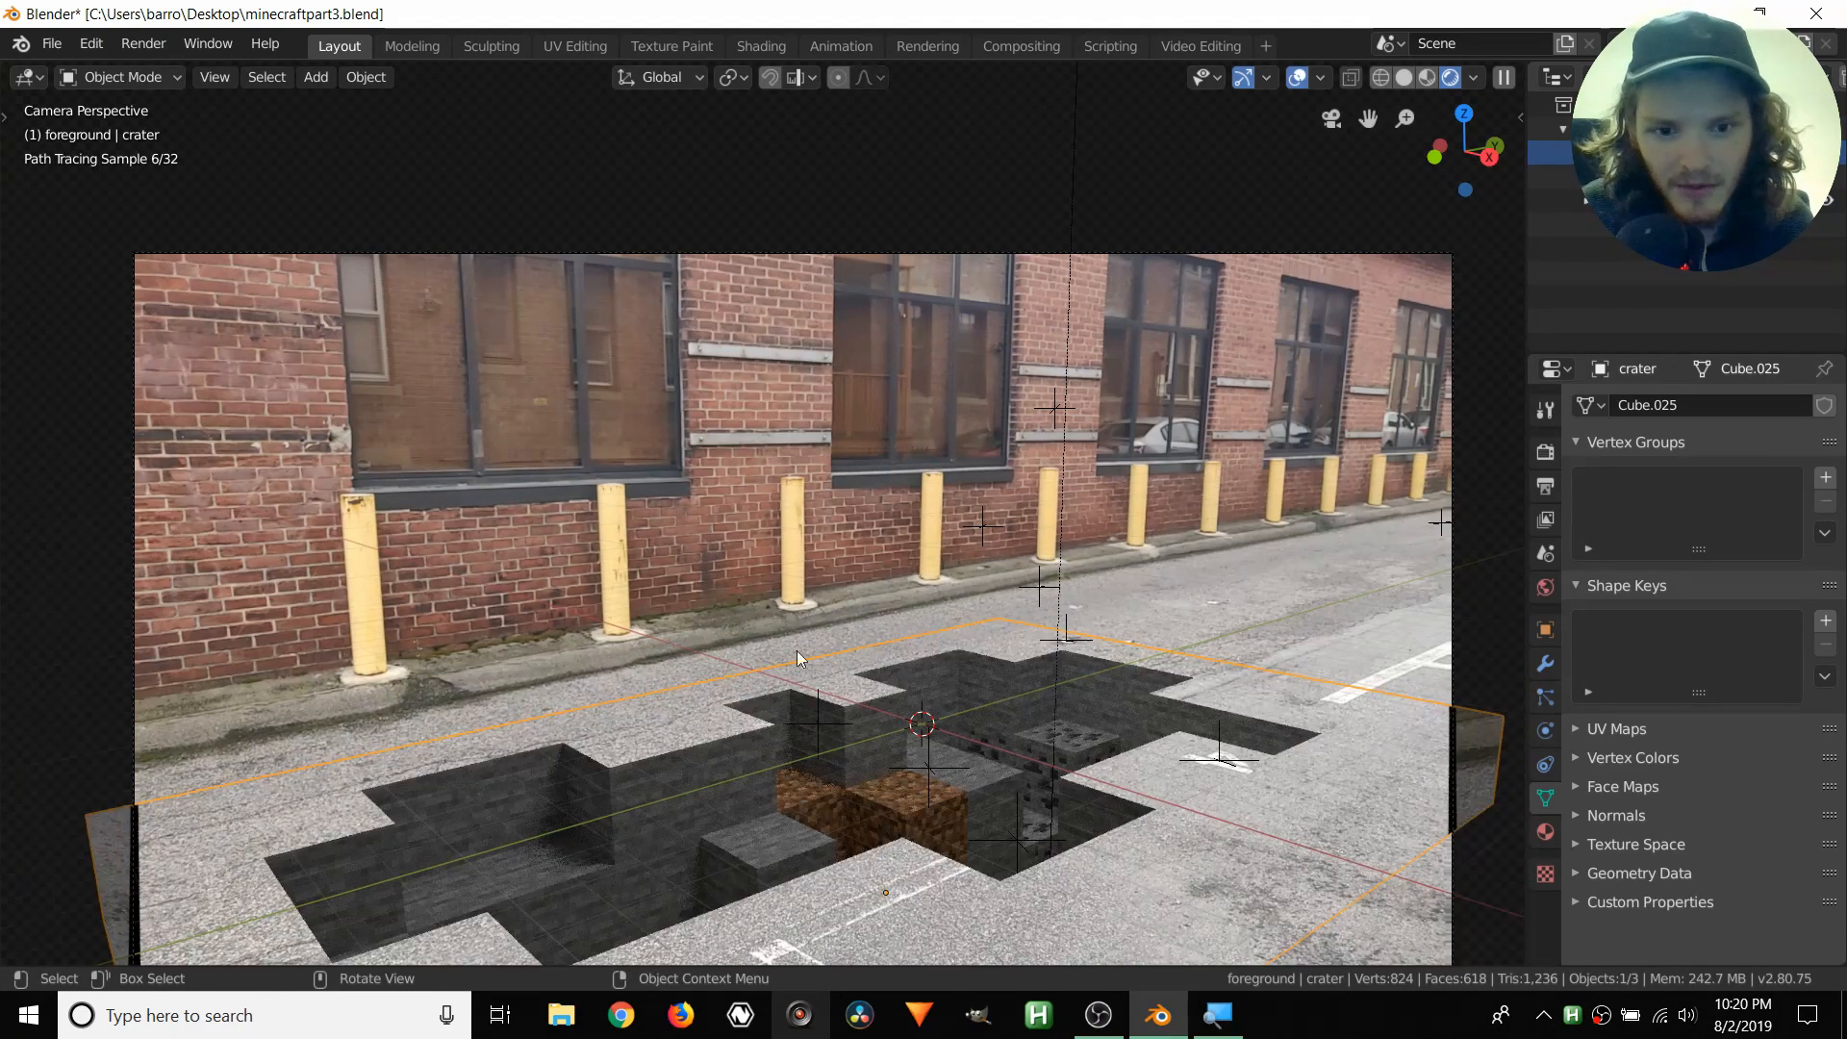
- Play the animation in the camera view, return to the first frame and replay it to check the crater's tracking
key("space")
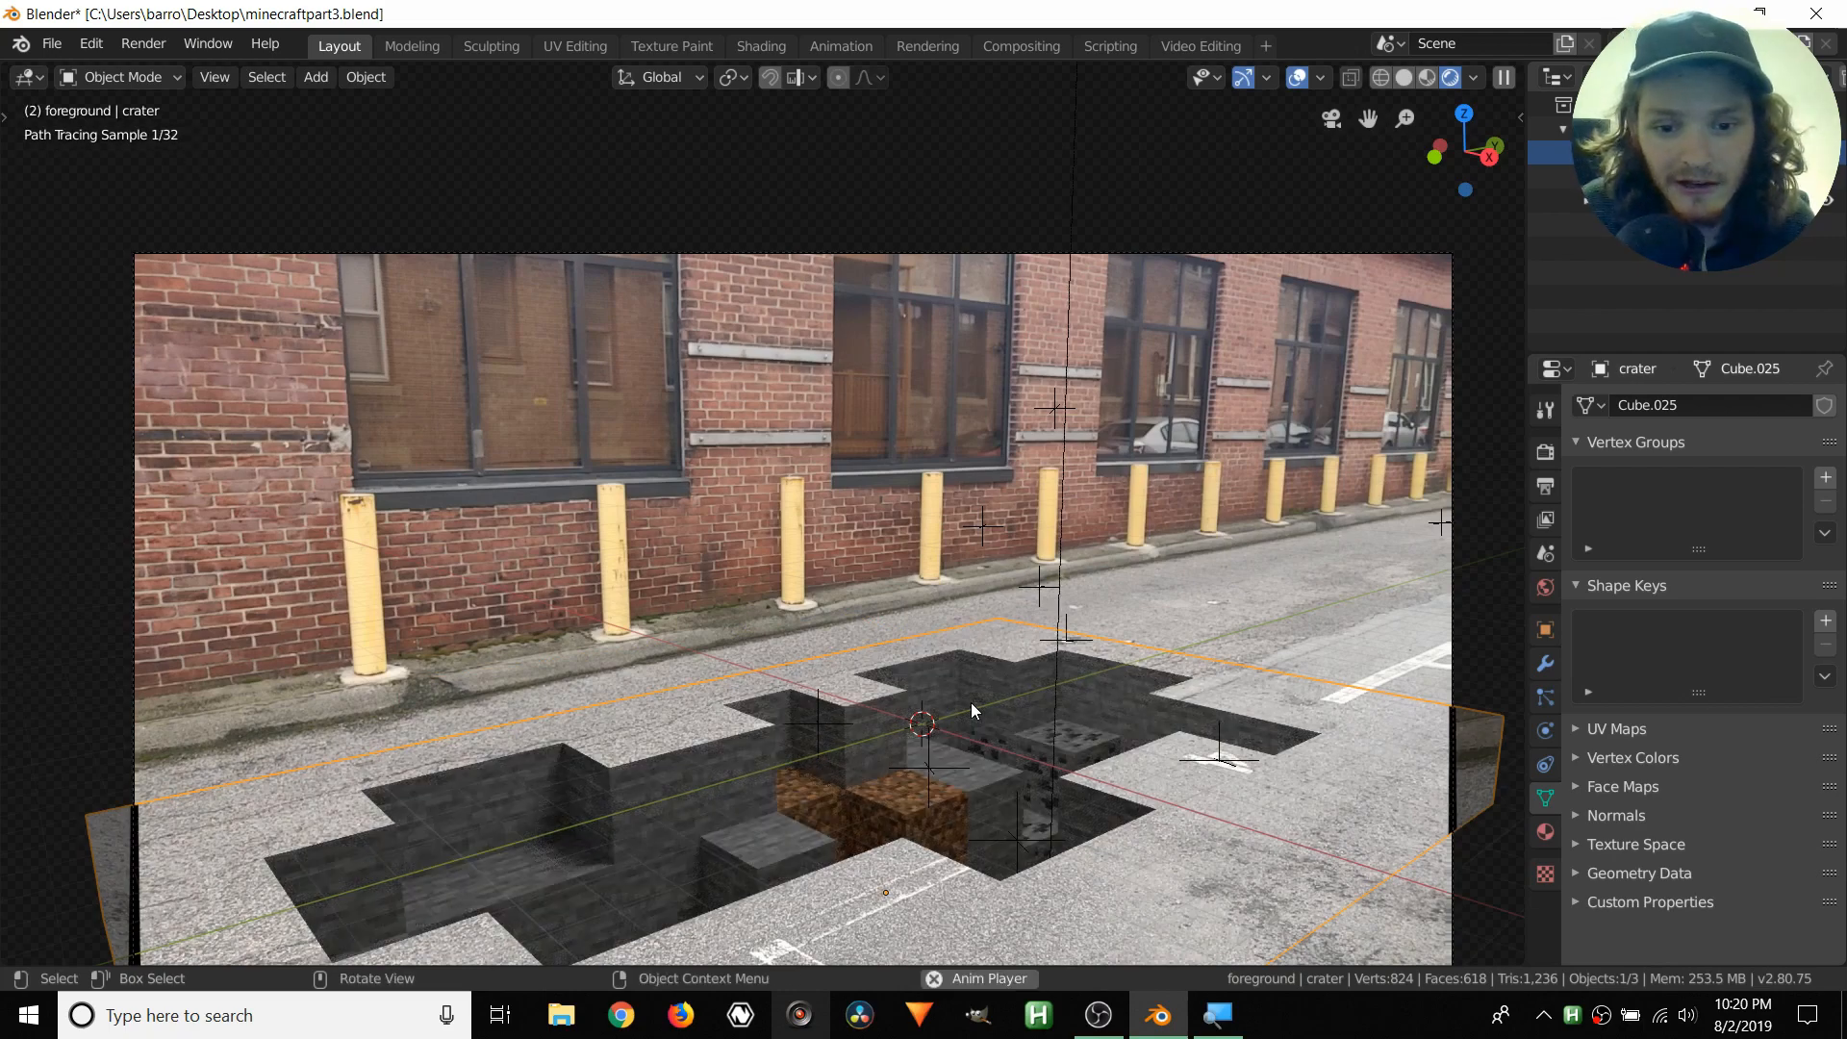
key("space")
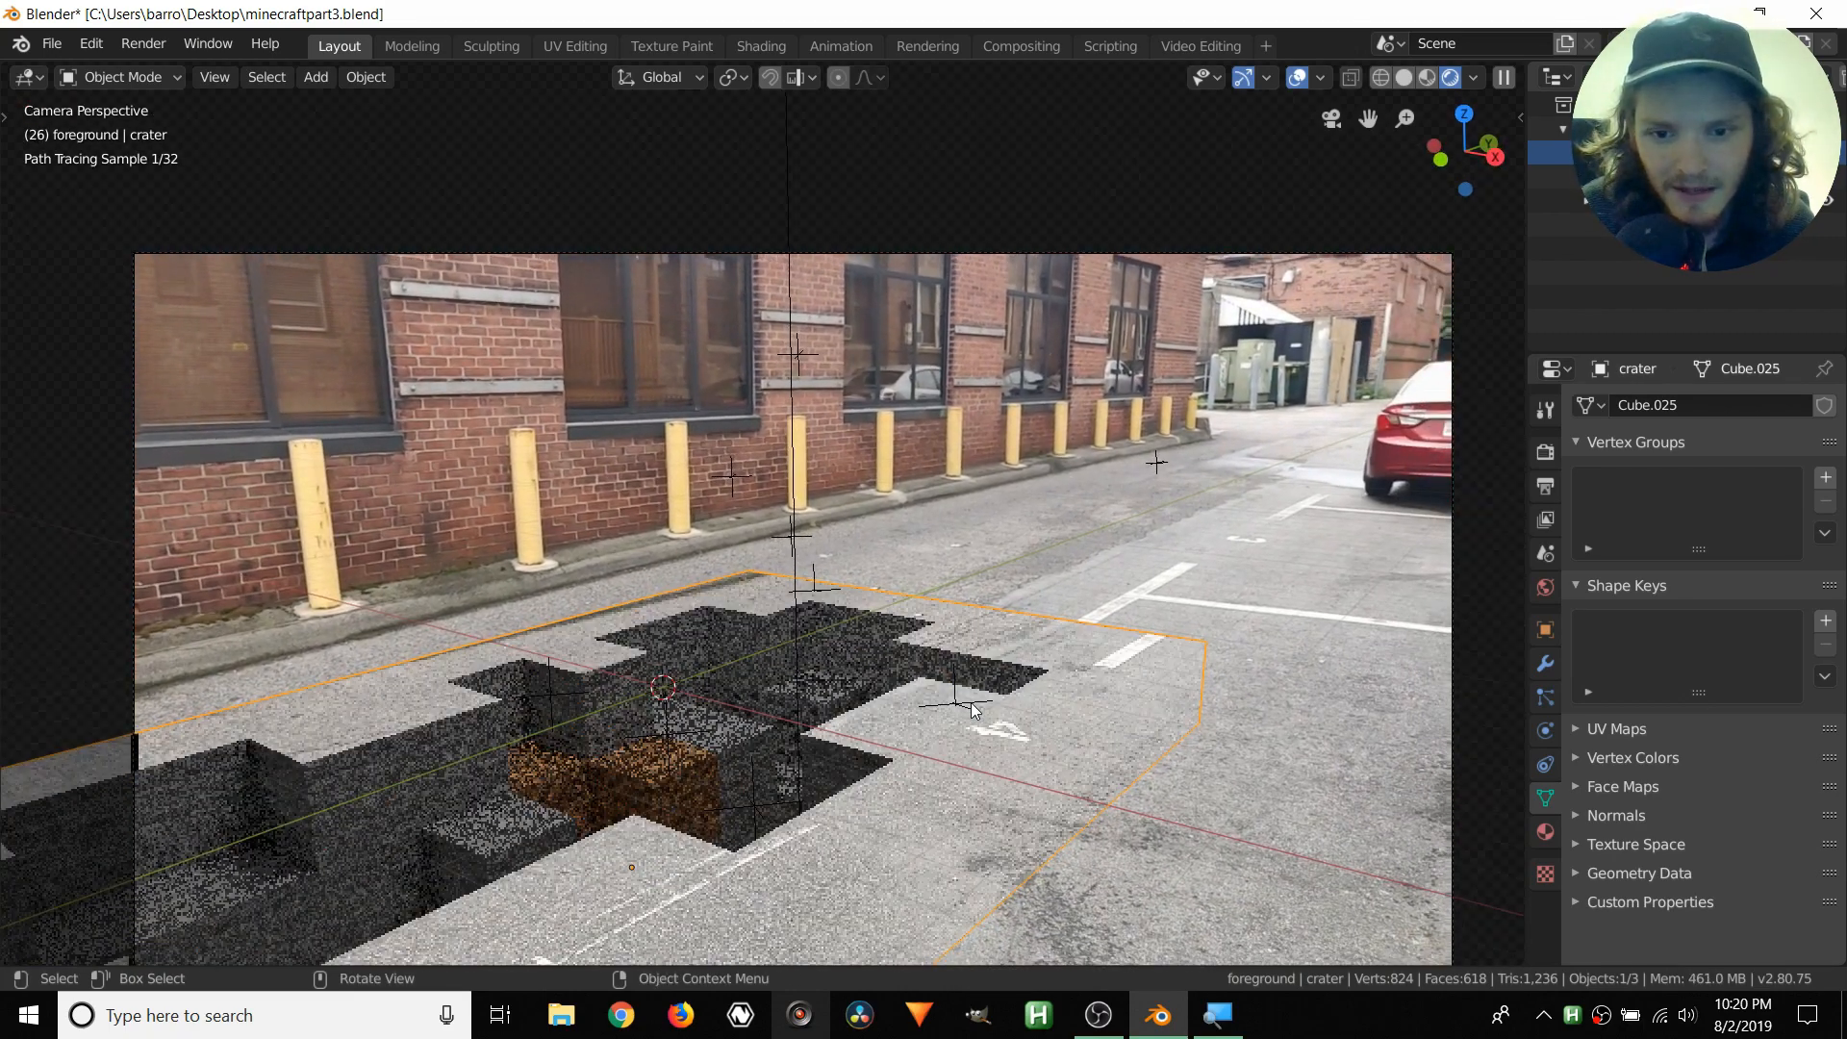
key("shift+Left")
key("space")
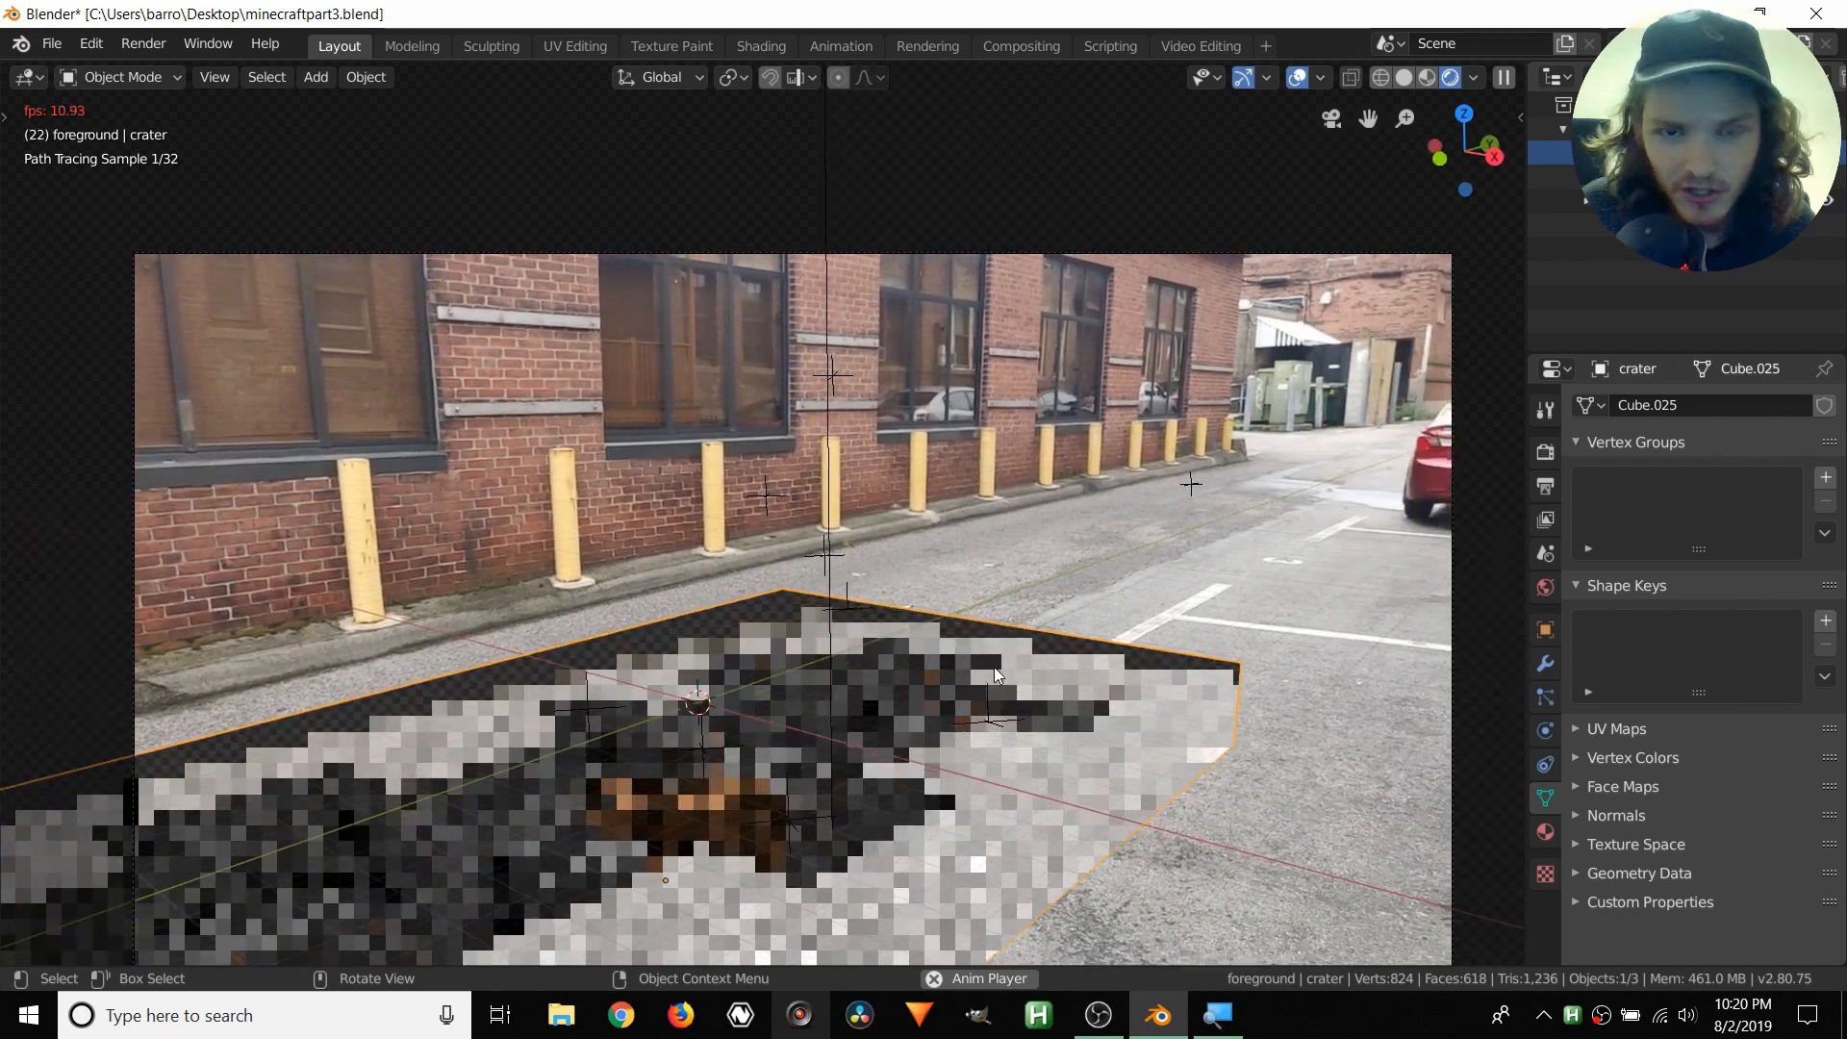
- Stop playback at frame 29, save the project and render that frame from the Compositing workspace to check the crater
key("space")
scroll(875, 638, "down", 1)
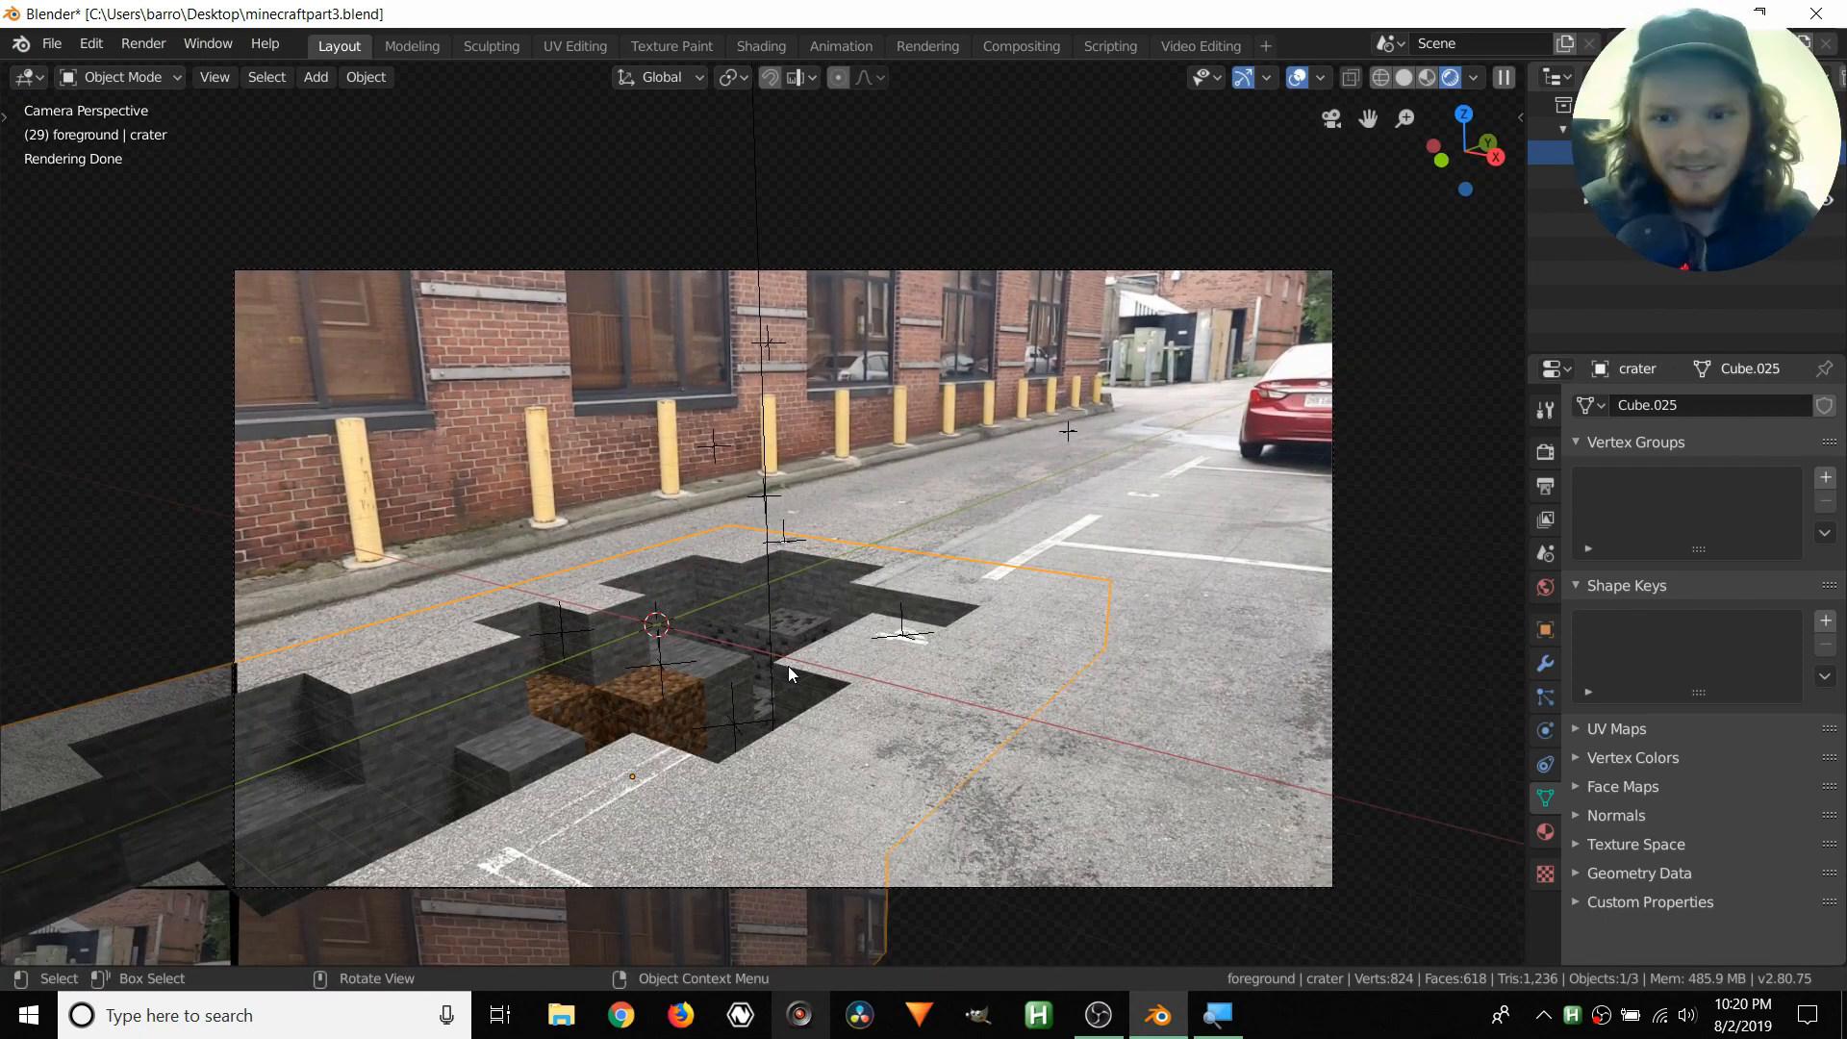
left_click(1020, 46)
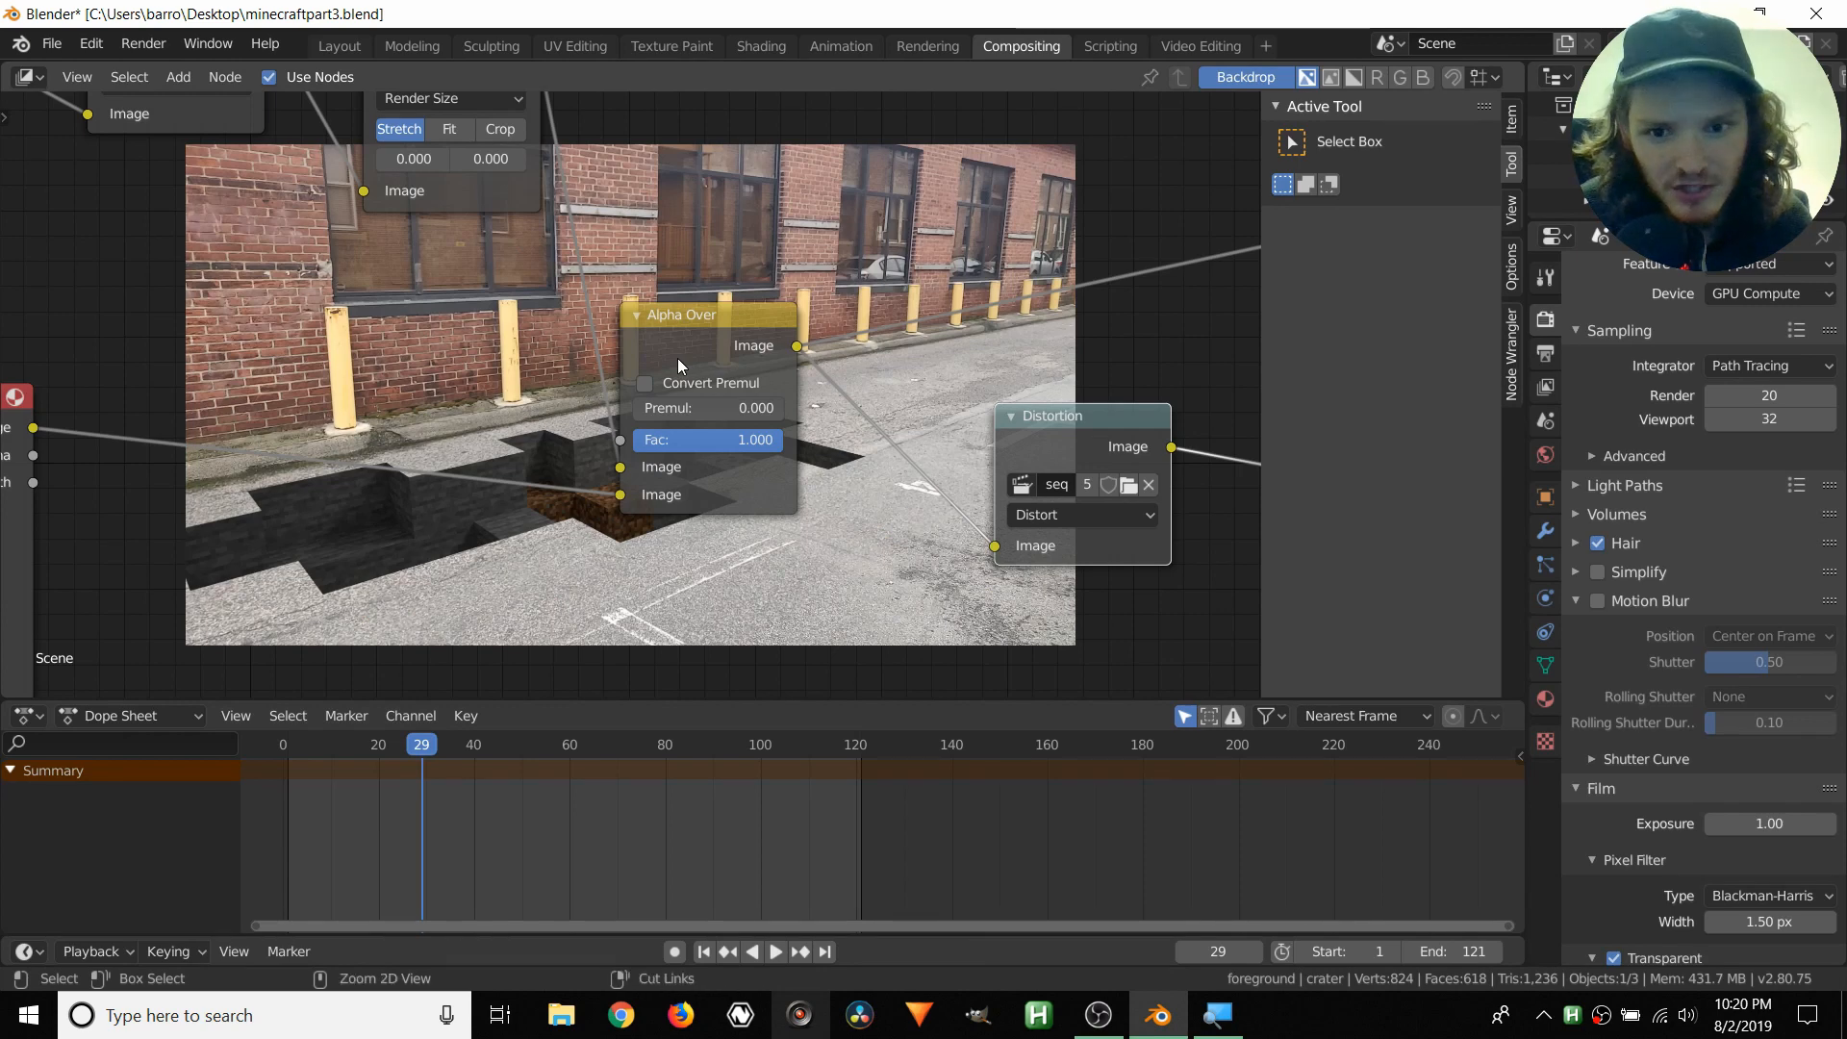
key("ctrl+s")
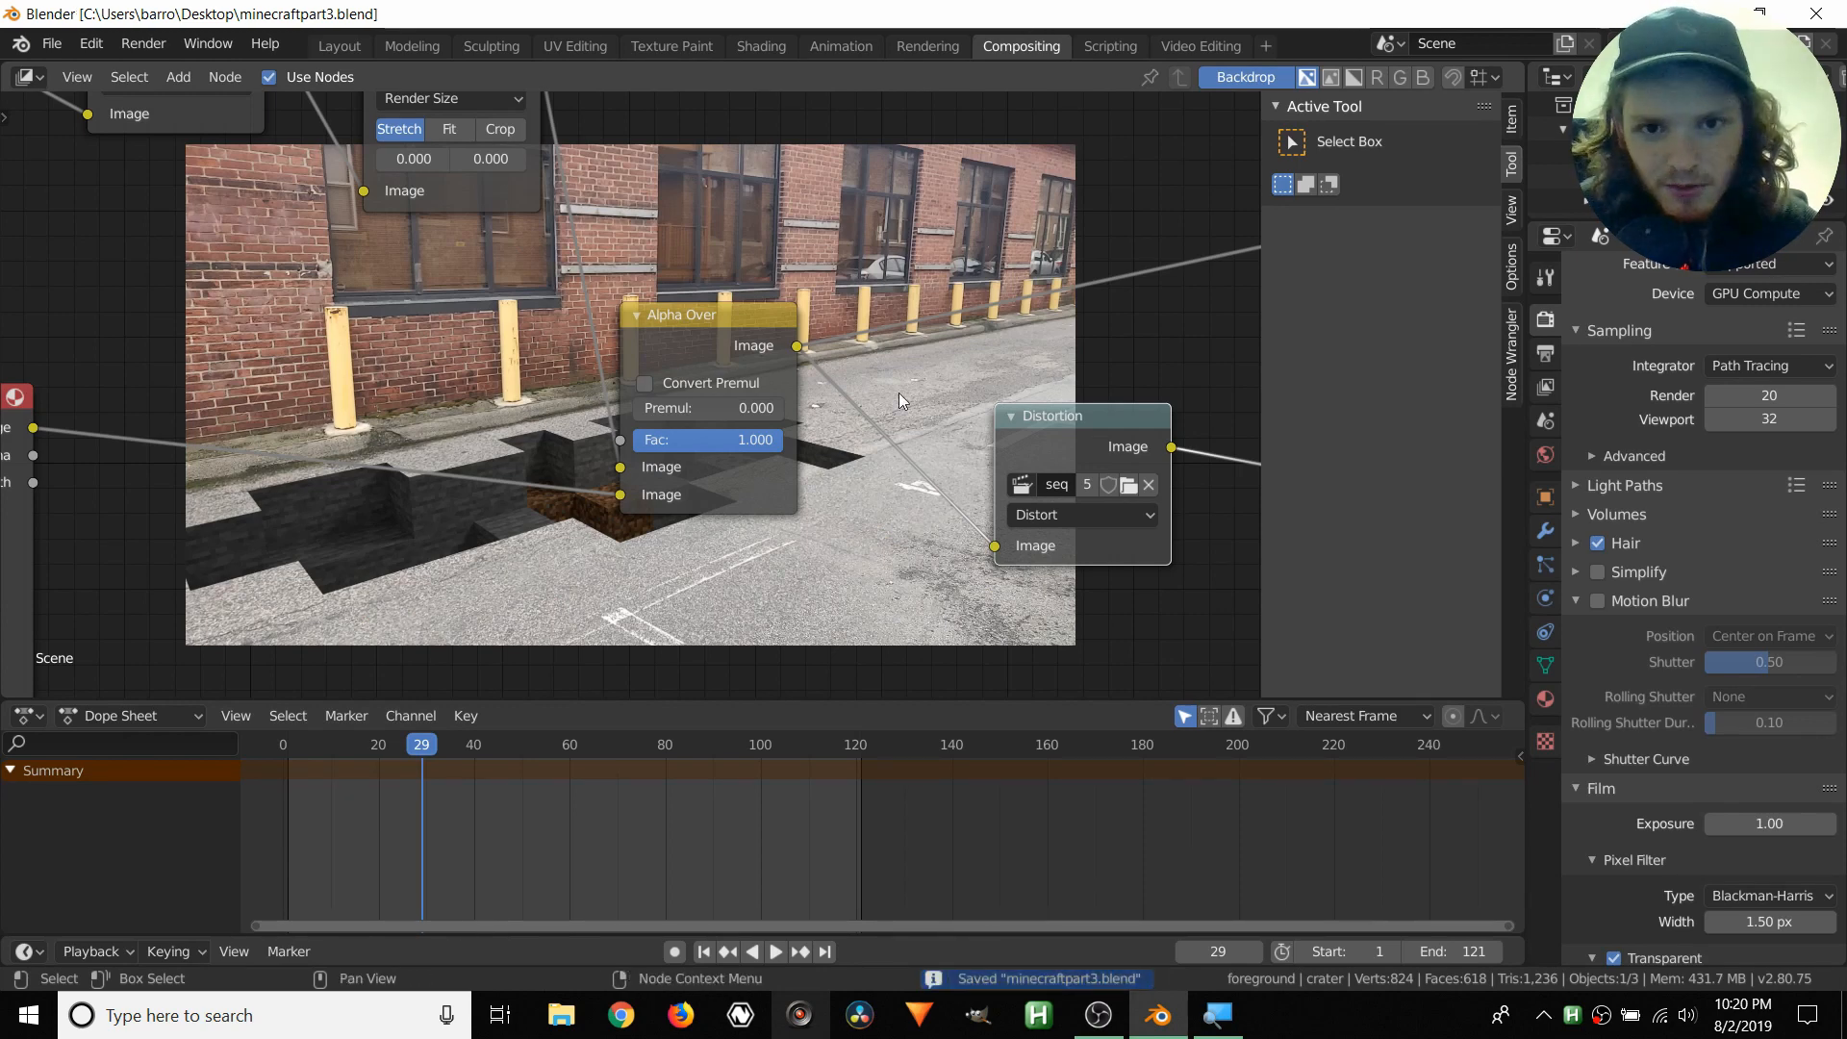
key("F12")
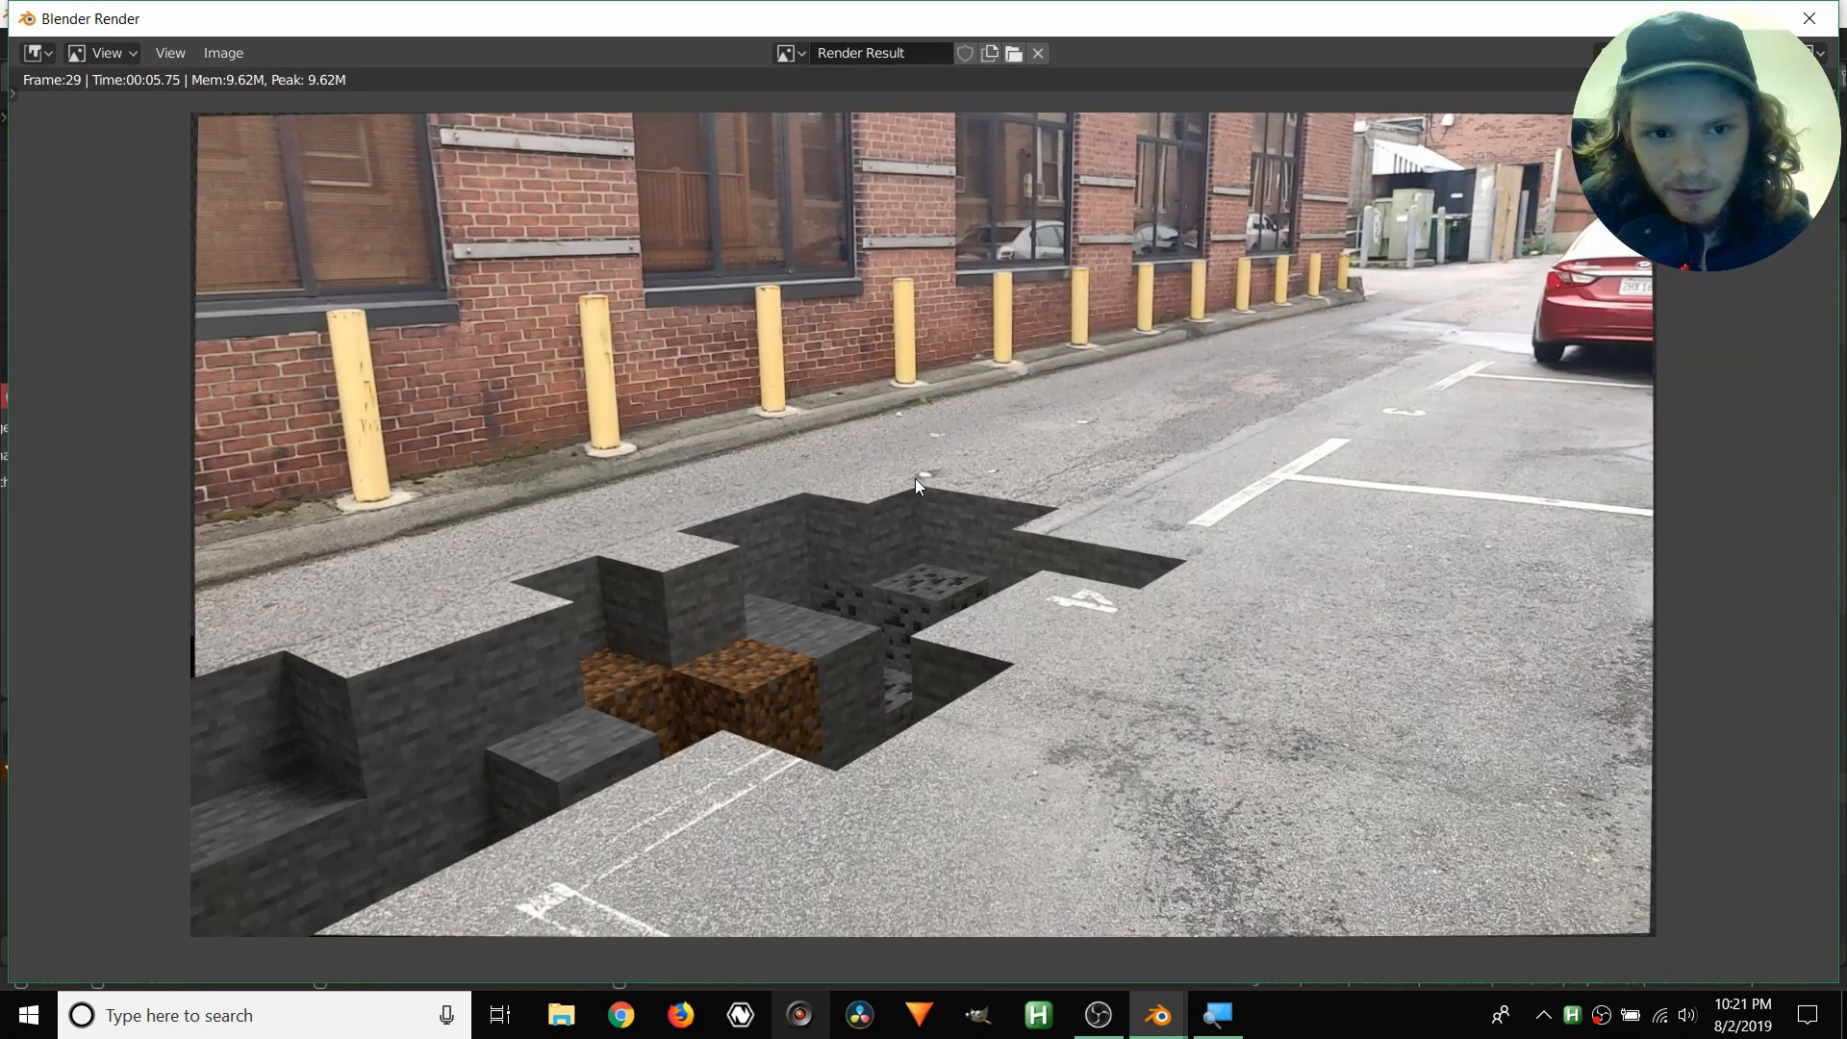
key("Escape")
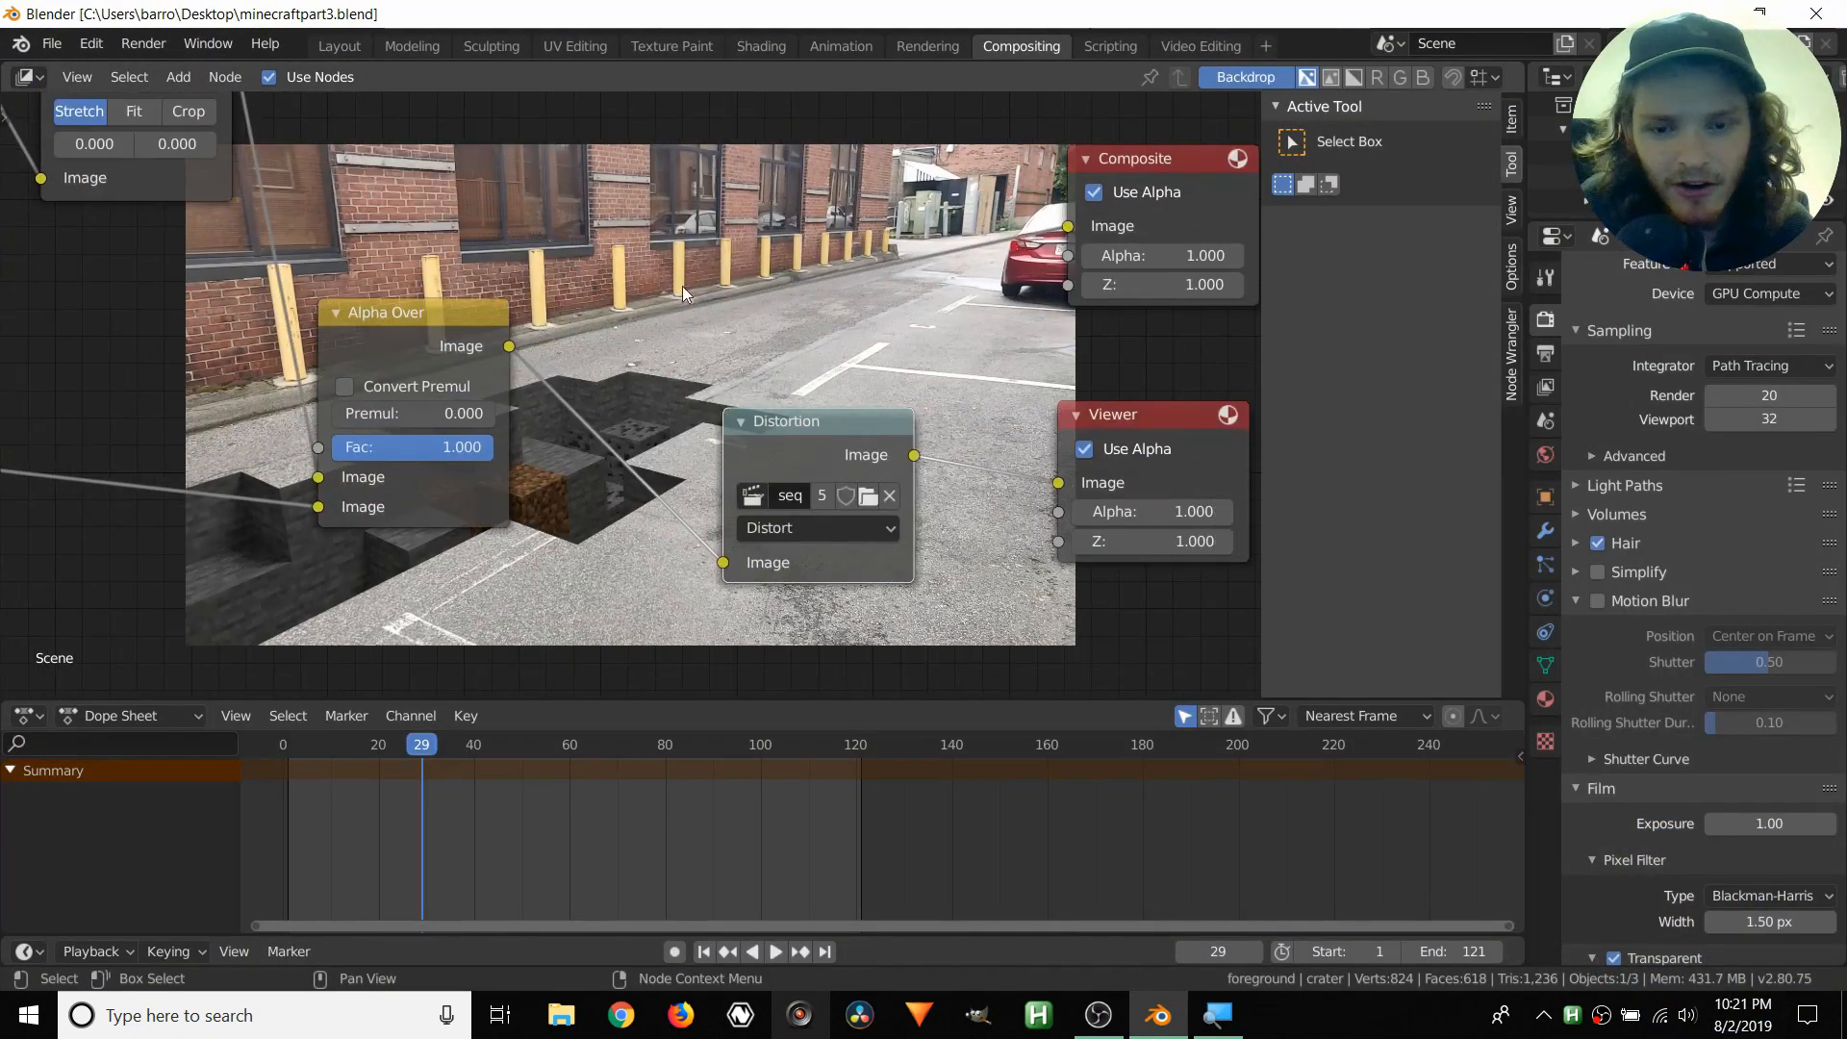
- Connect the Distortion node's Image output to the Composite node's Image input and re-render the current frame
middle_click_drag(782, 345, 588, 336)
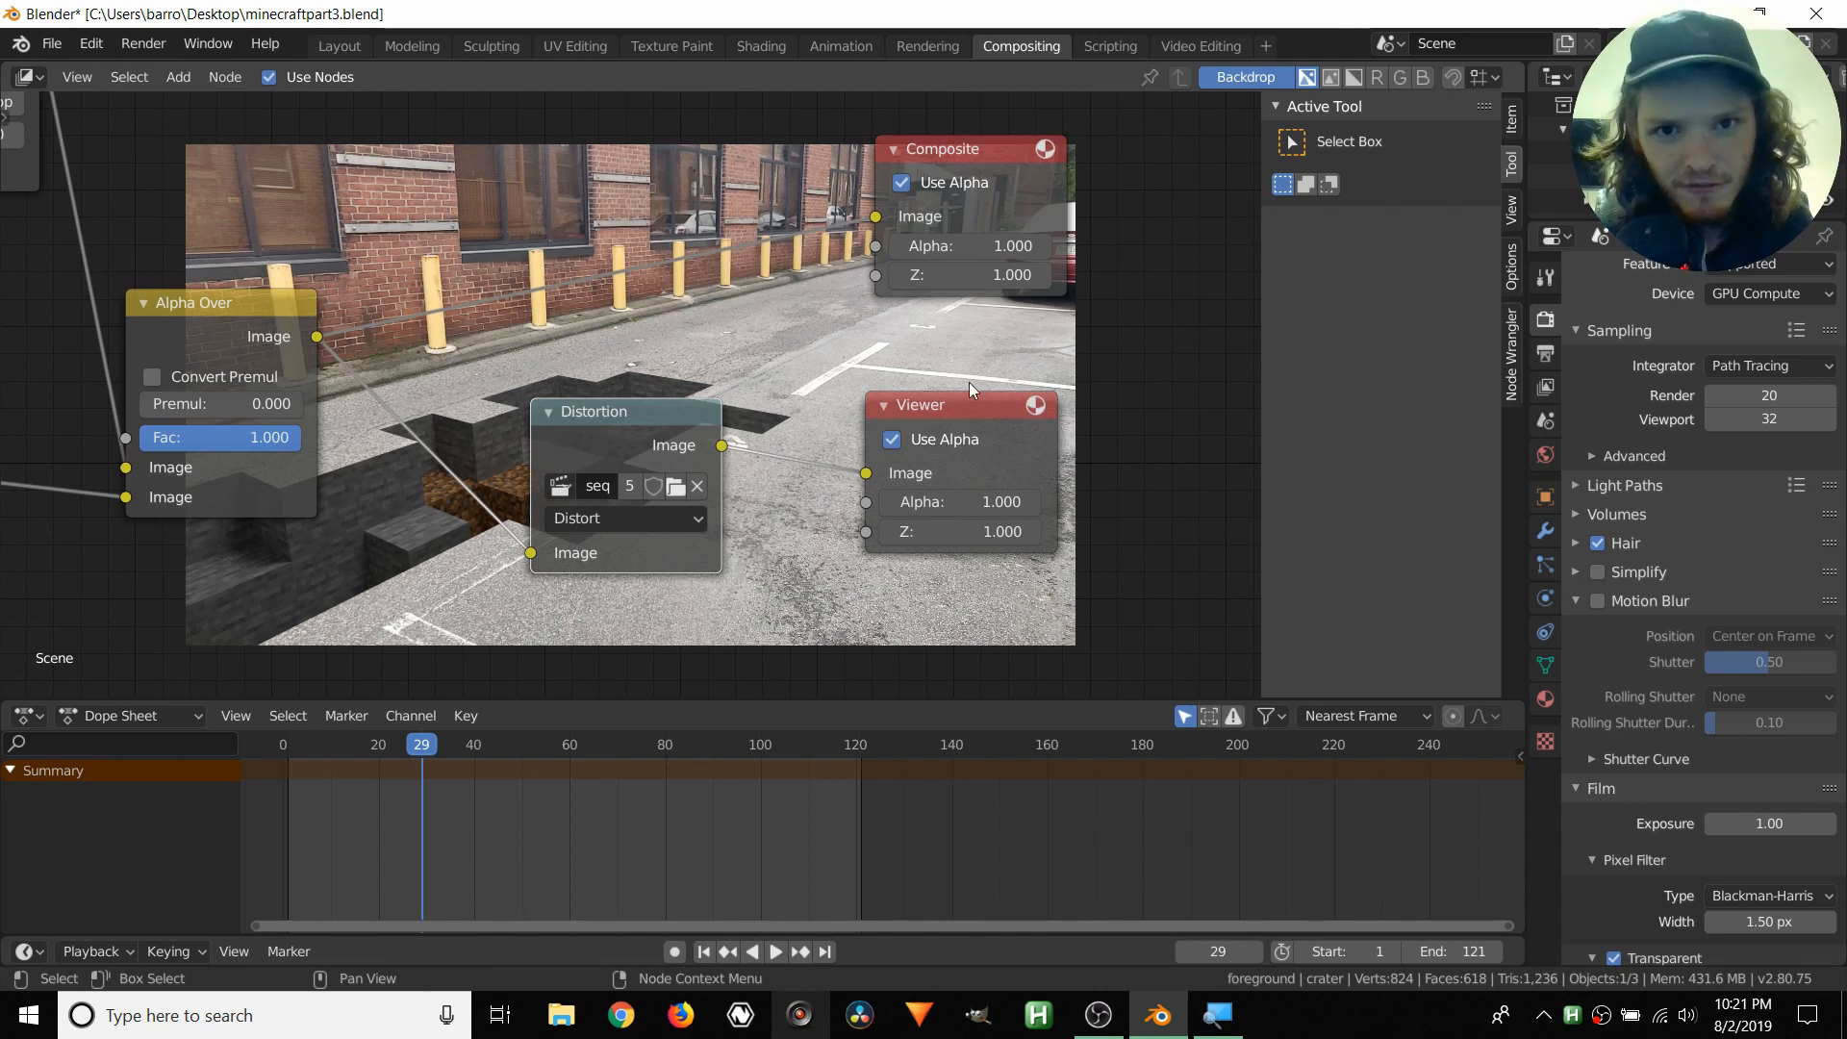
left_click_drag(722, 447, 870, 221)
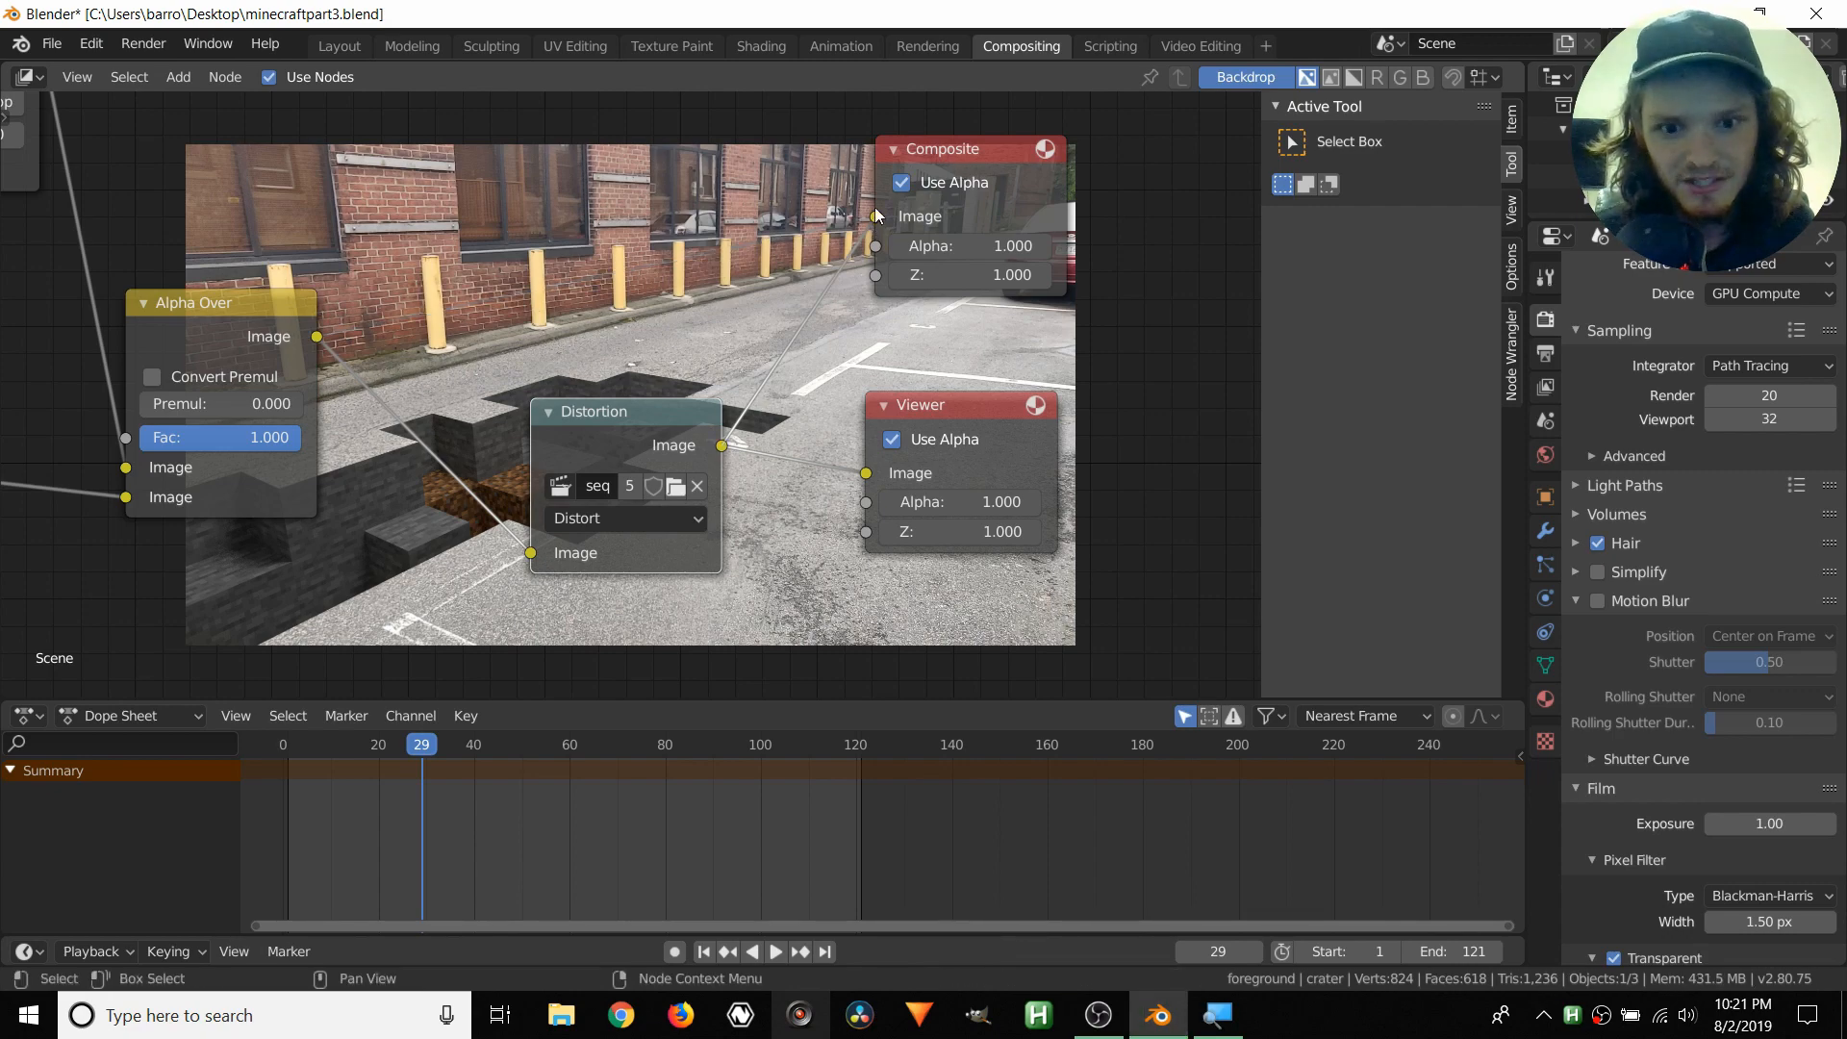
key("F12")
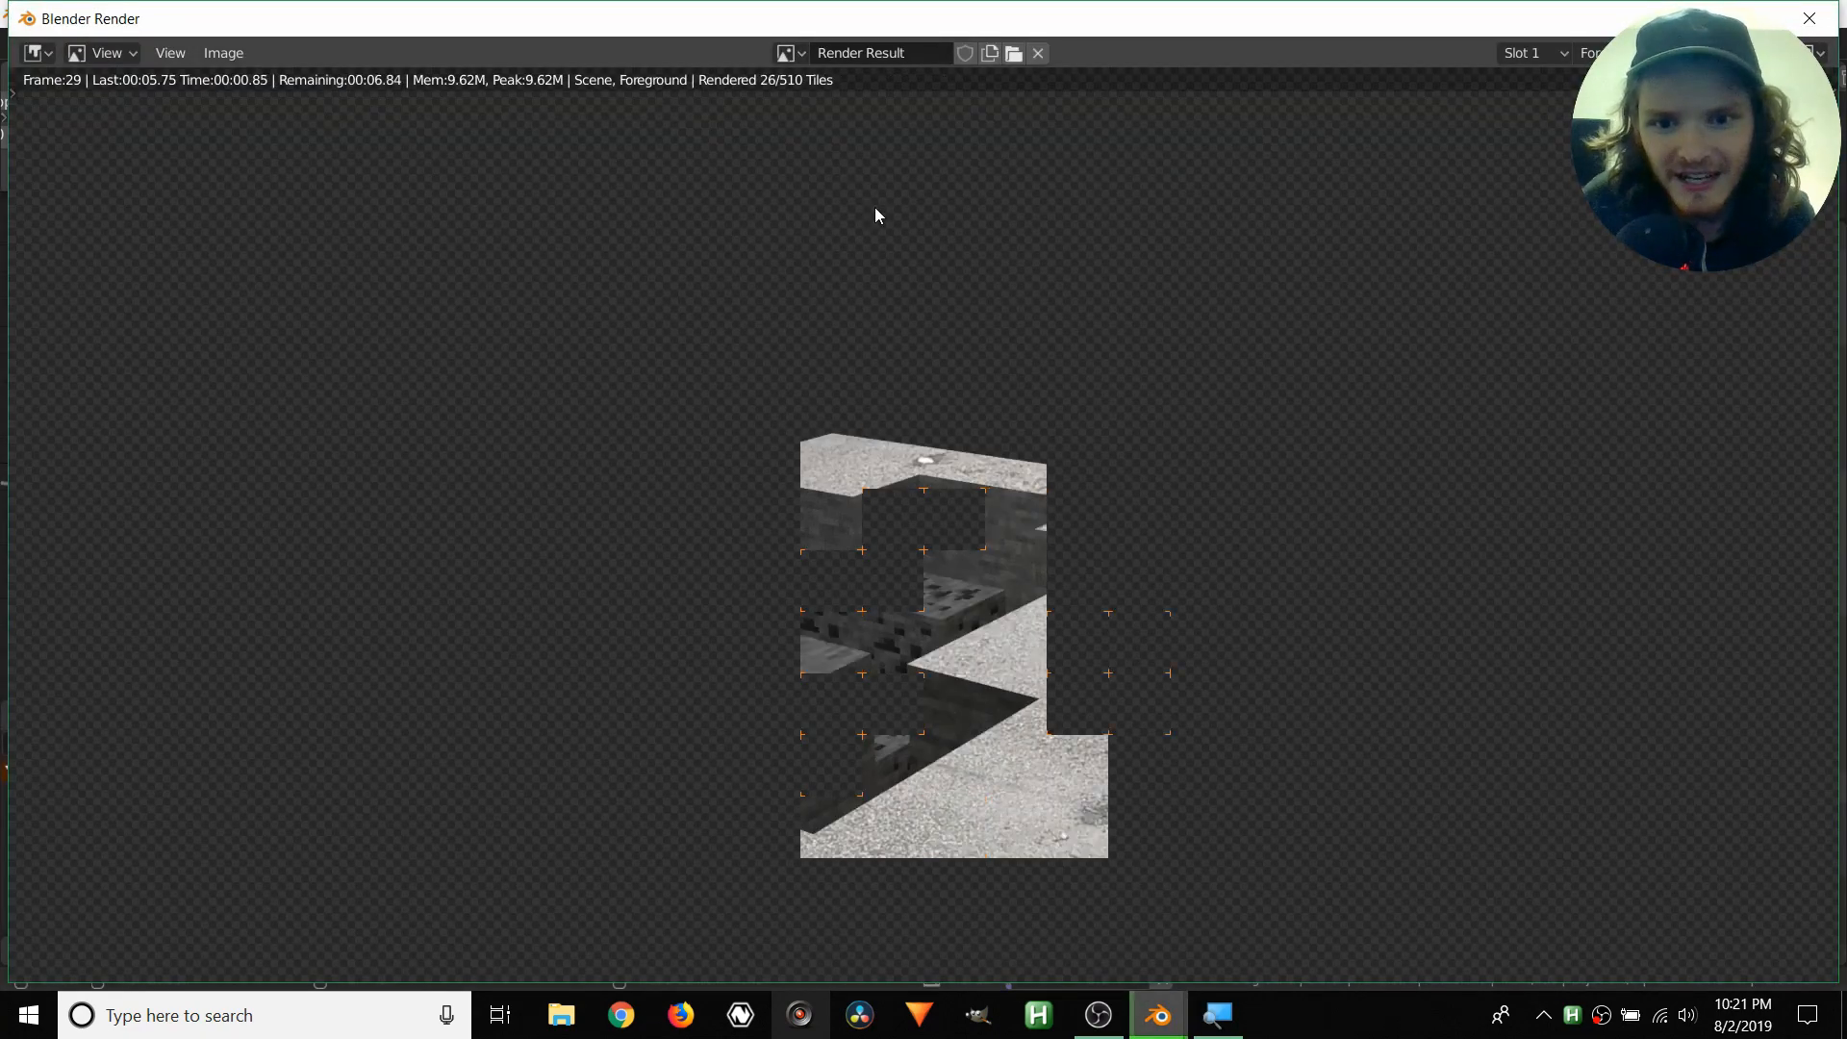
scroll(664, 313, "down", 2)
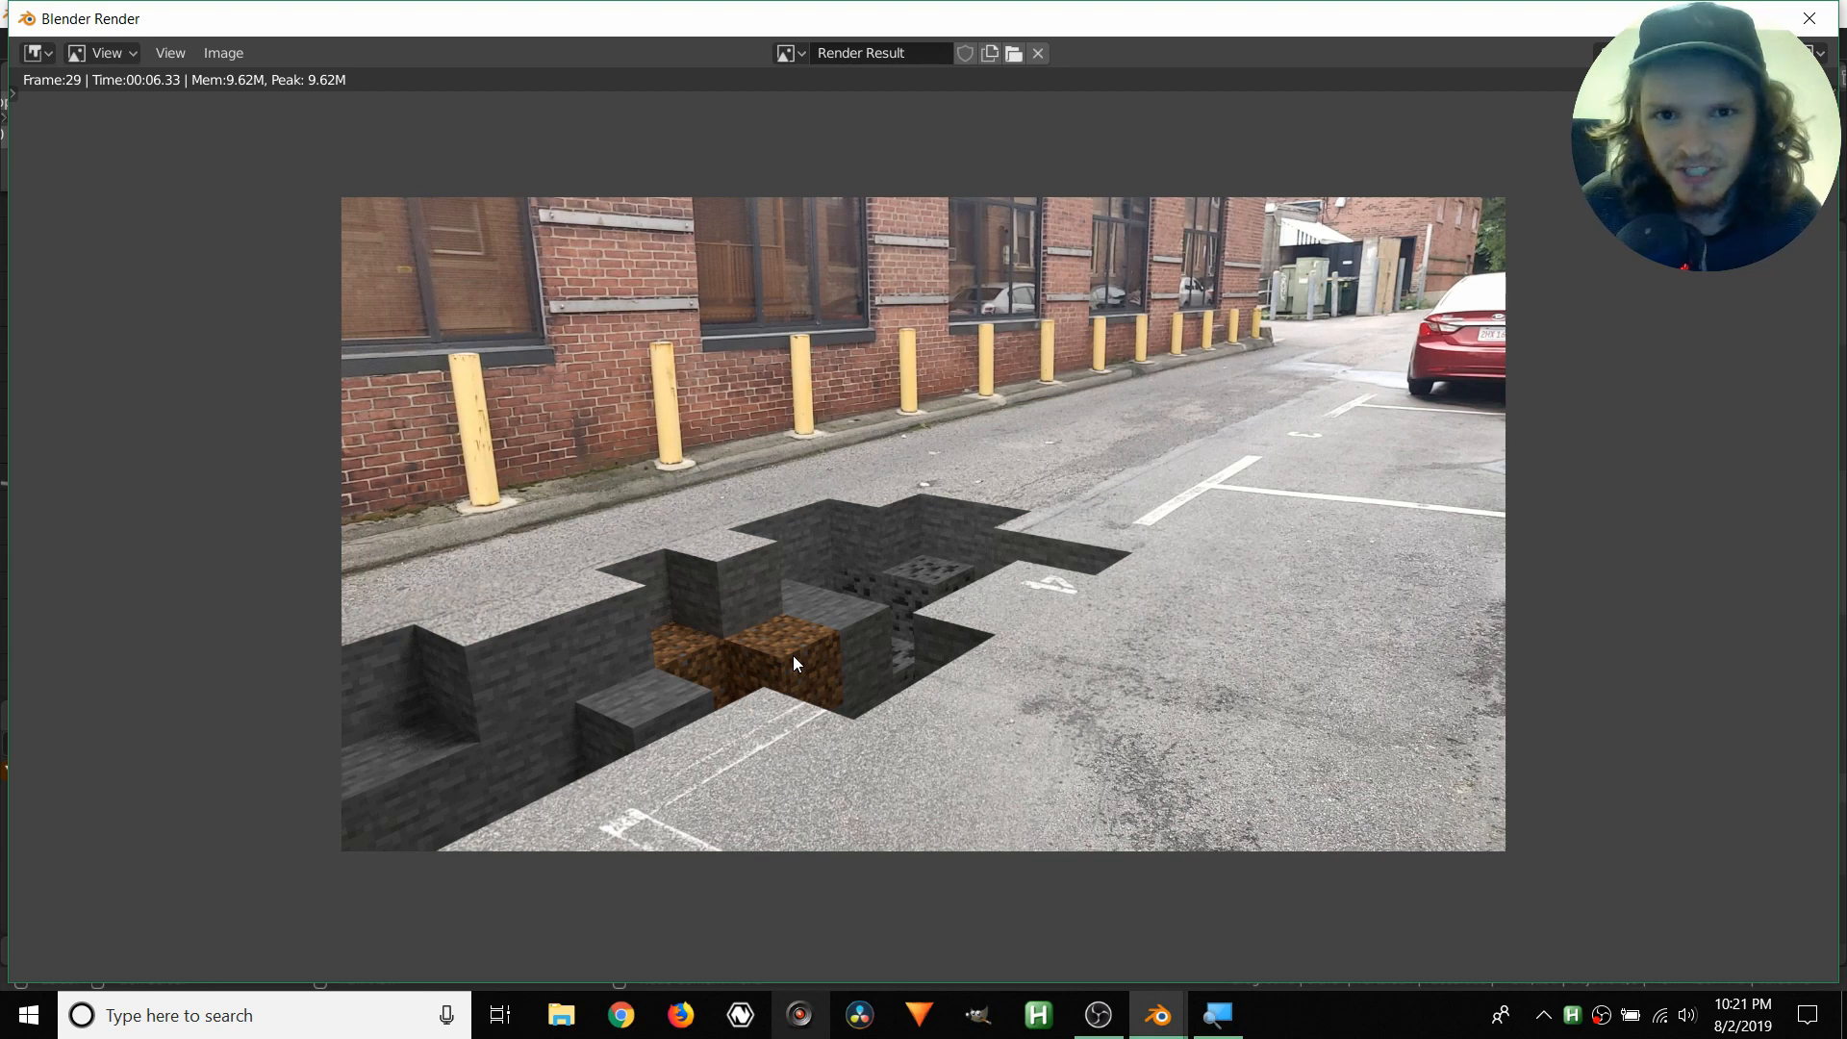
left_click(1813, 27)
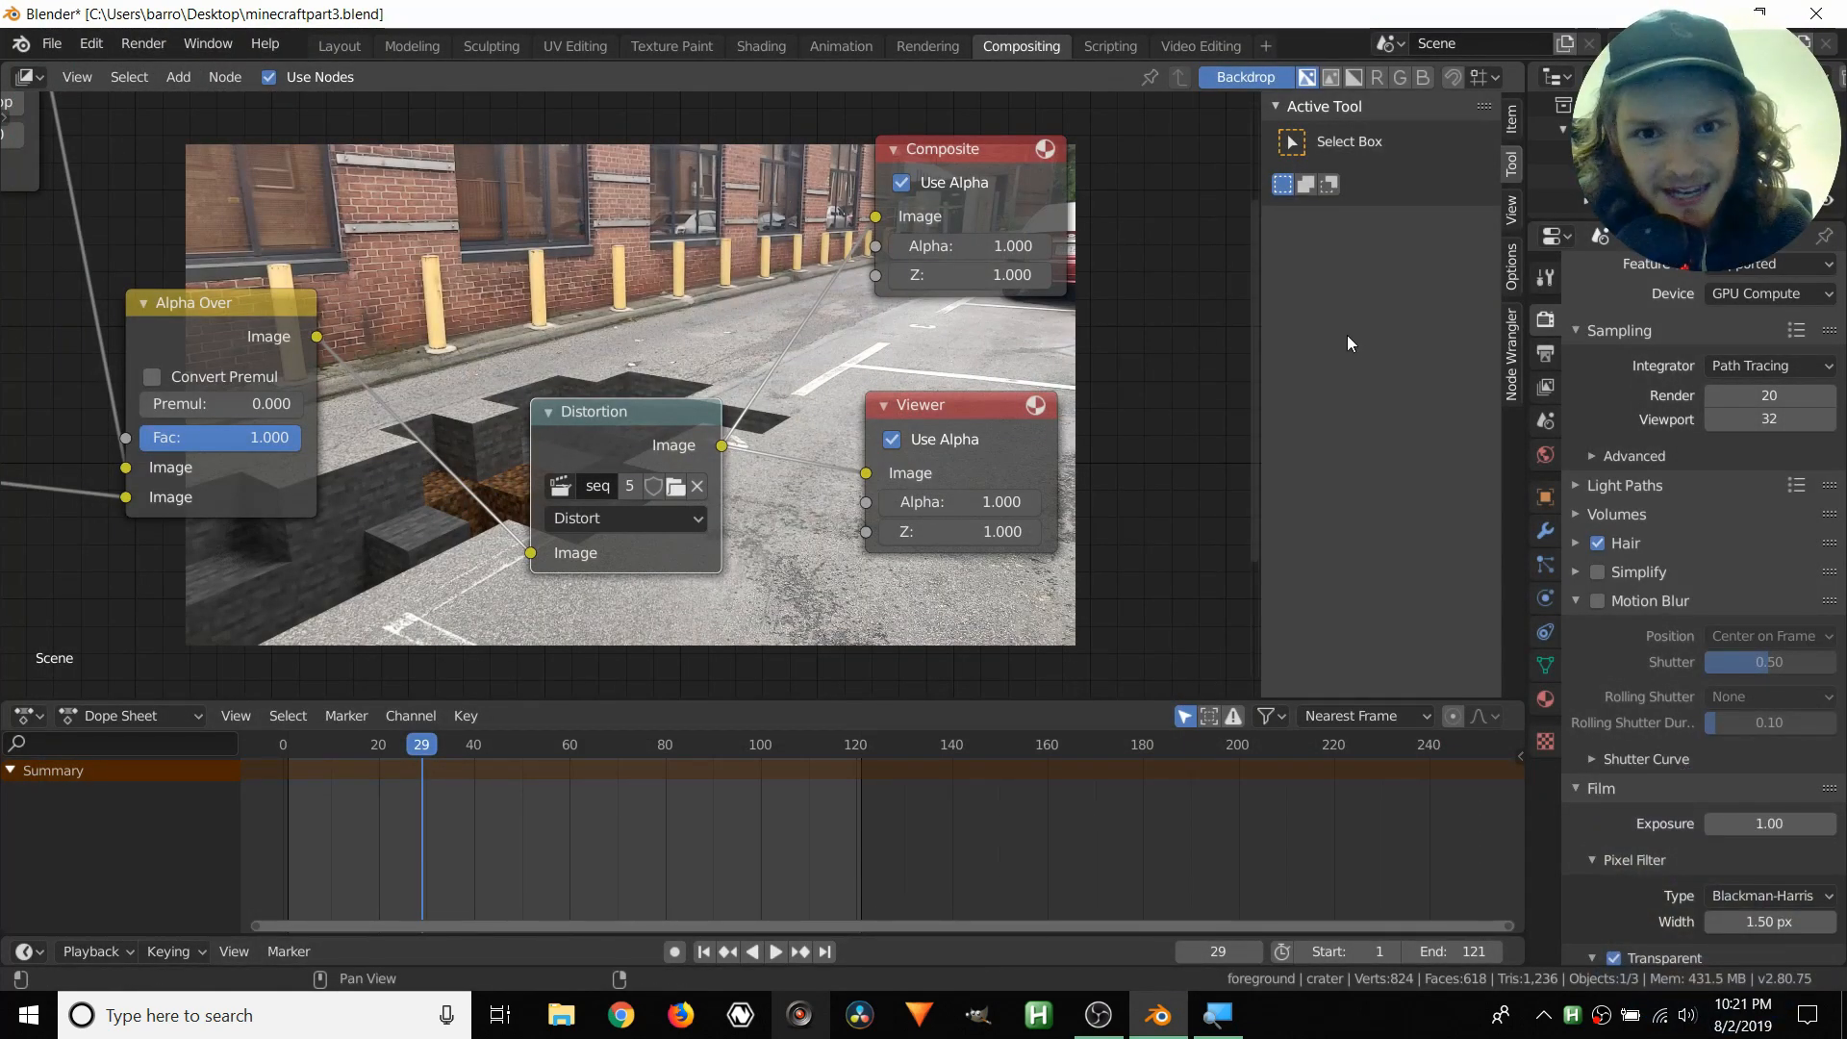
- Set the render output's file format to FFmpeg video
left_click(1544, 355)
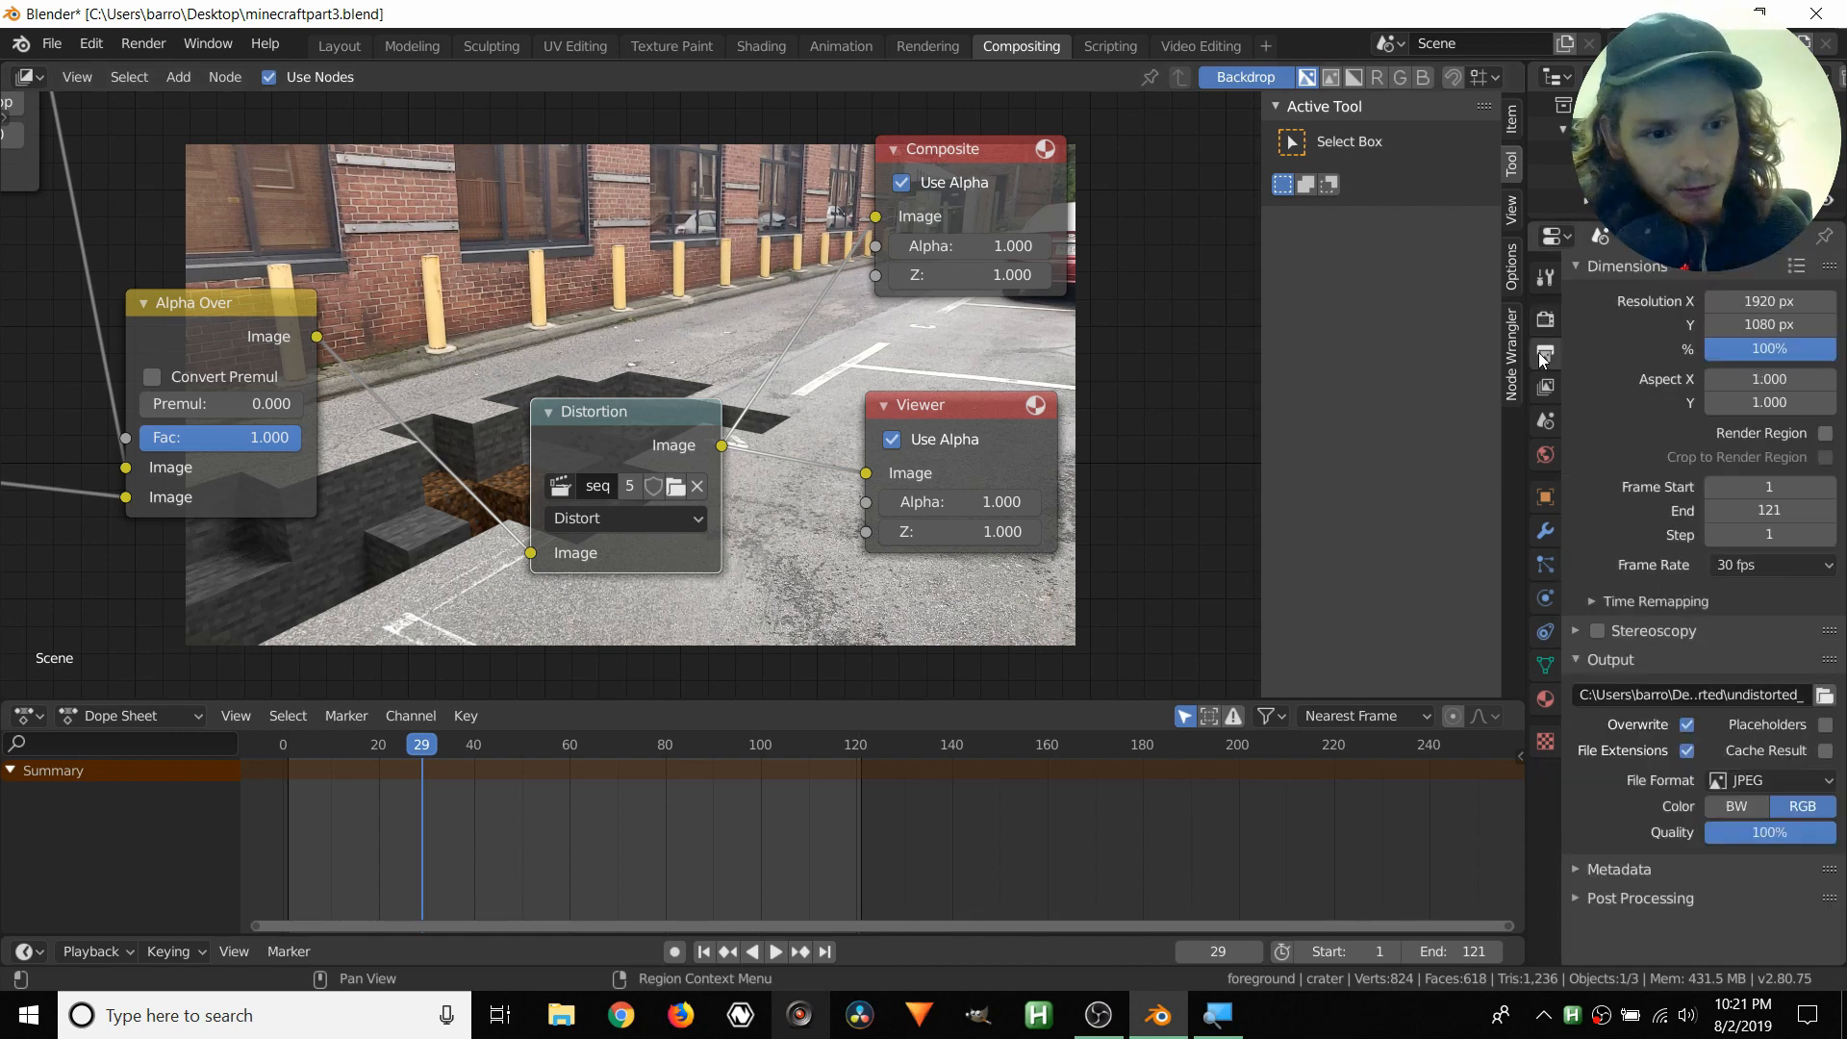
left_click(1732, 563)
left_click(1732, 558)
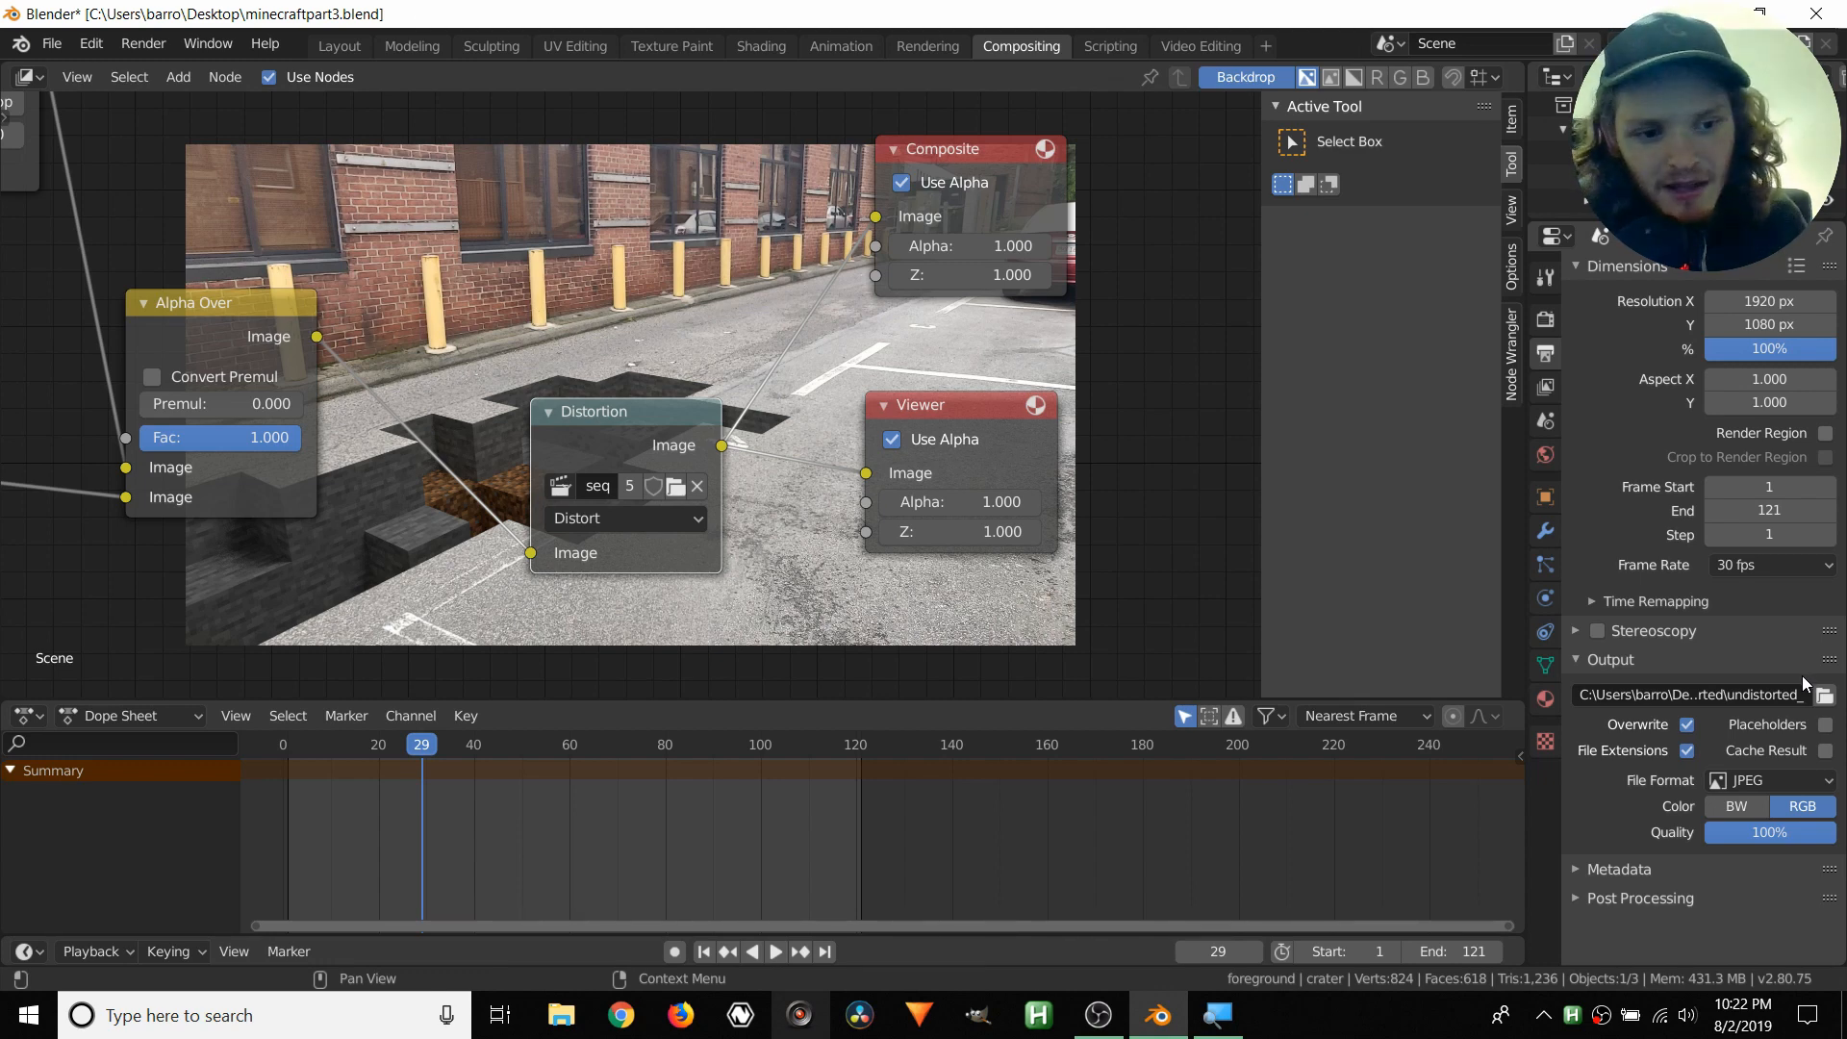
left_click(1747, 782)
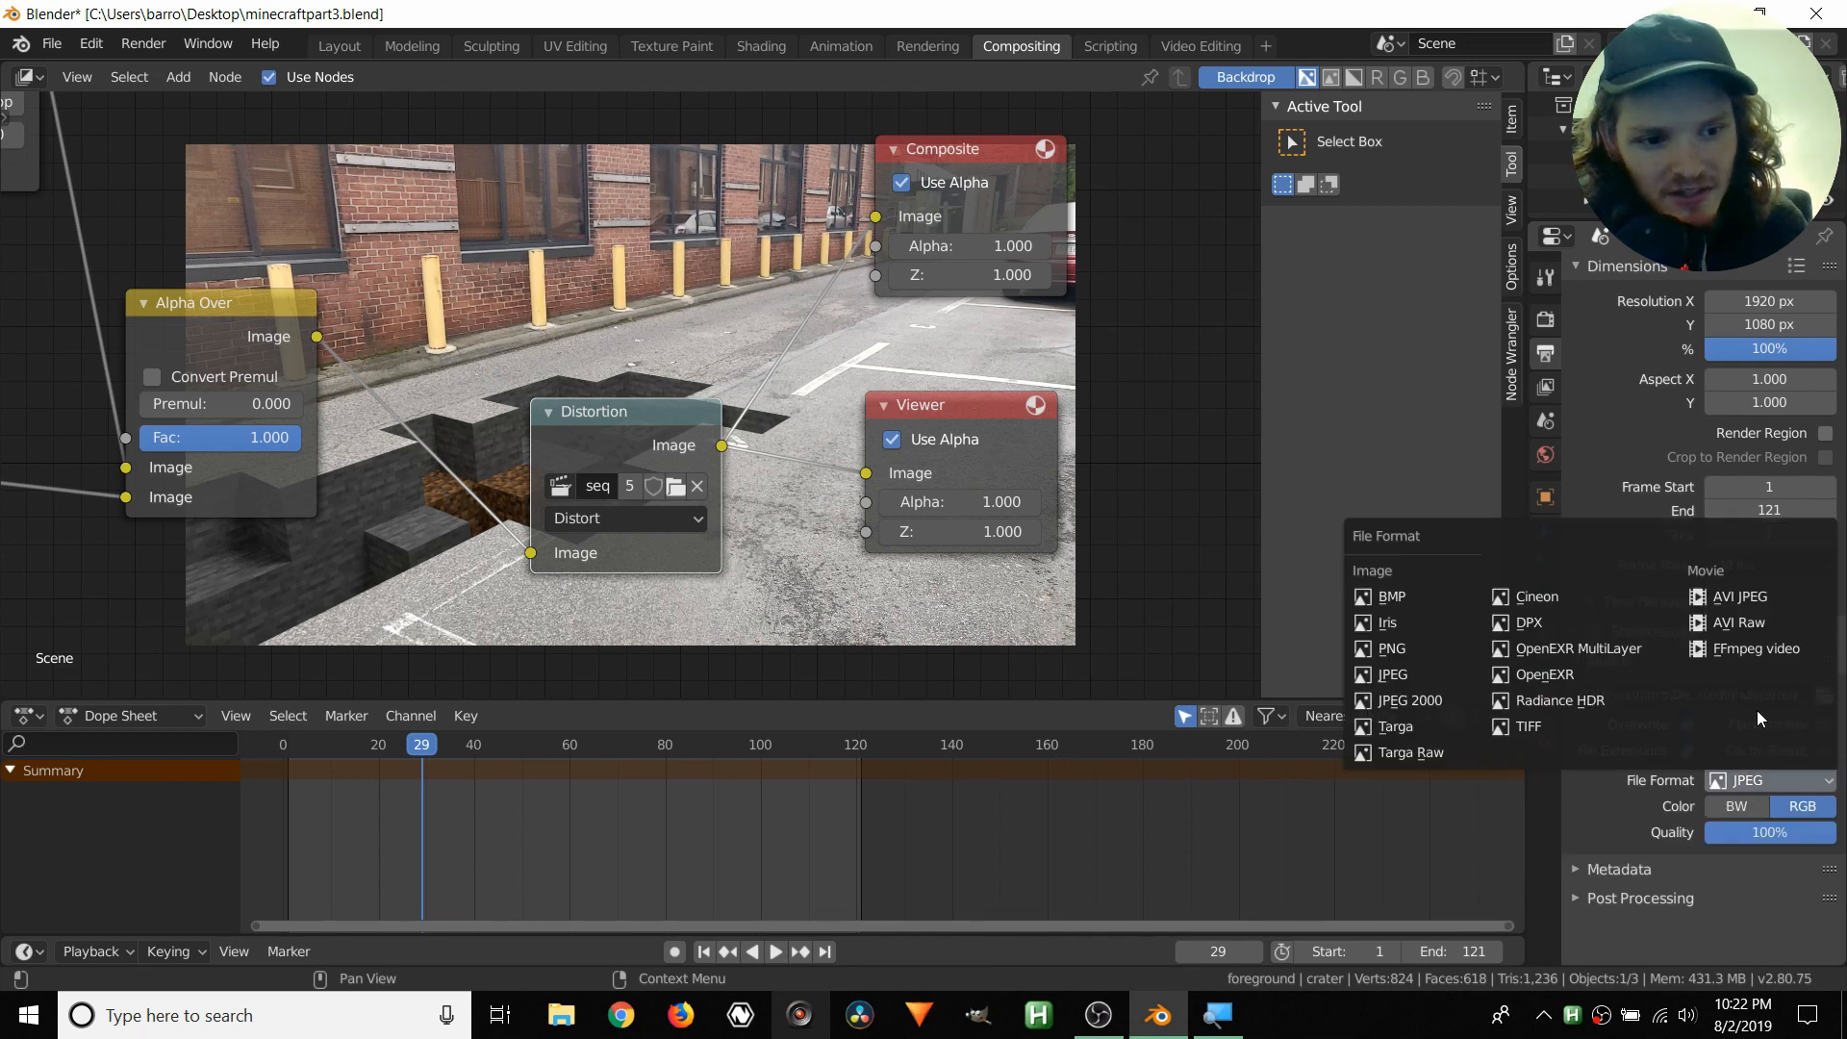
left_click(1749, 650)
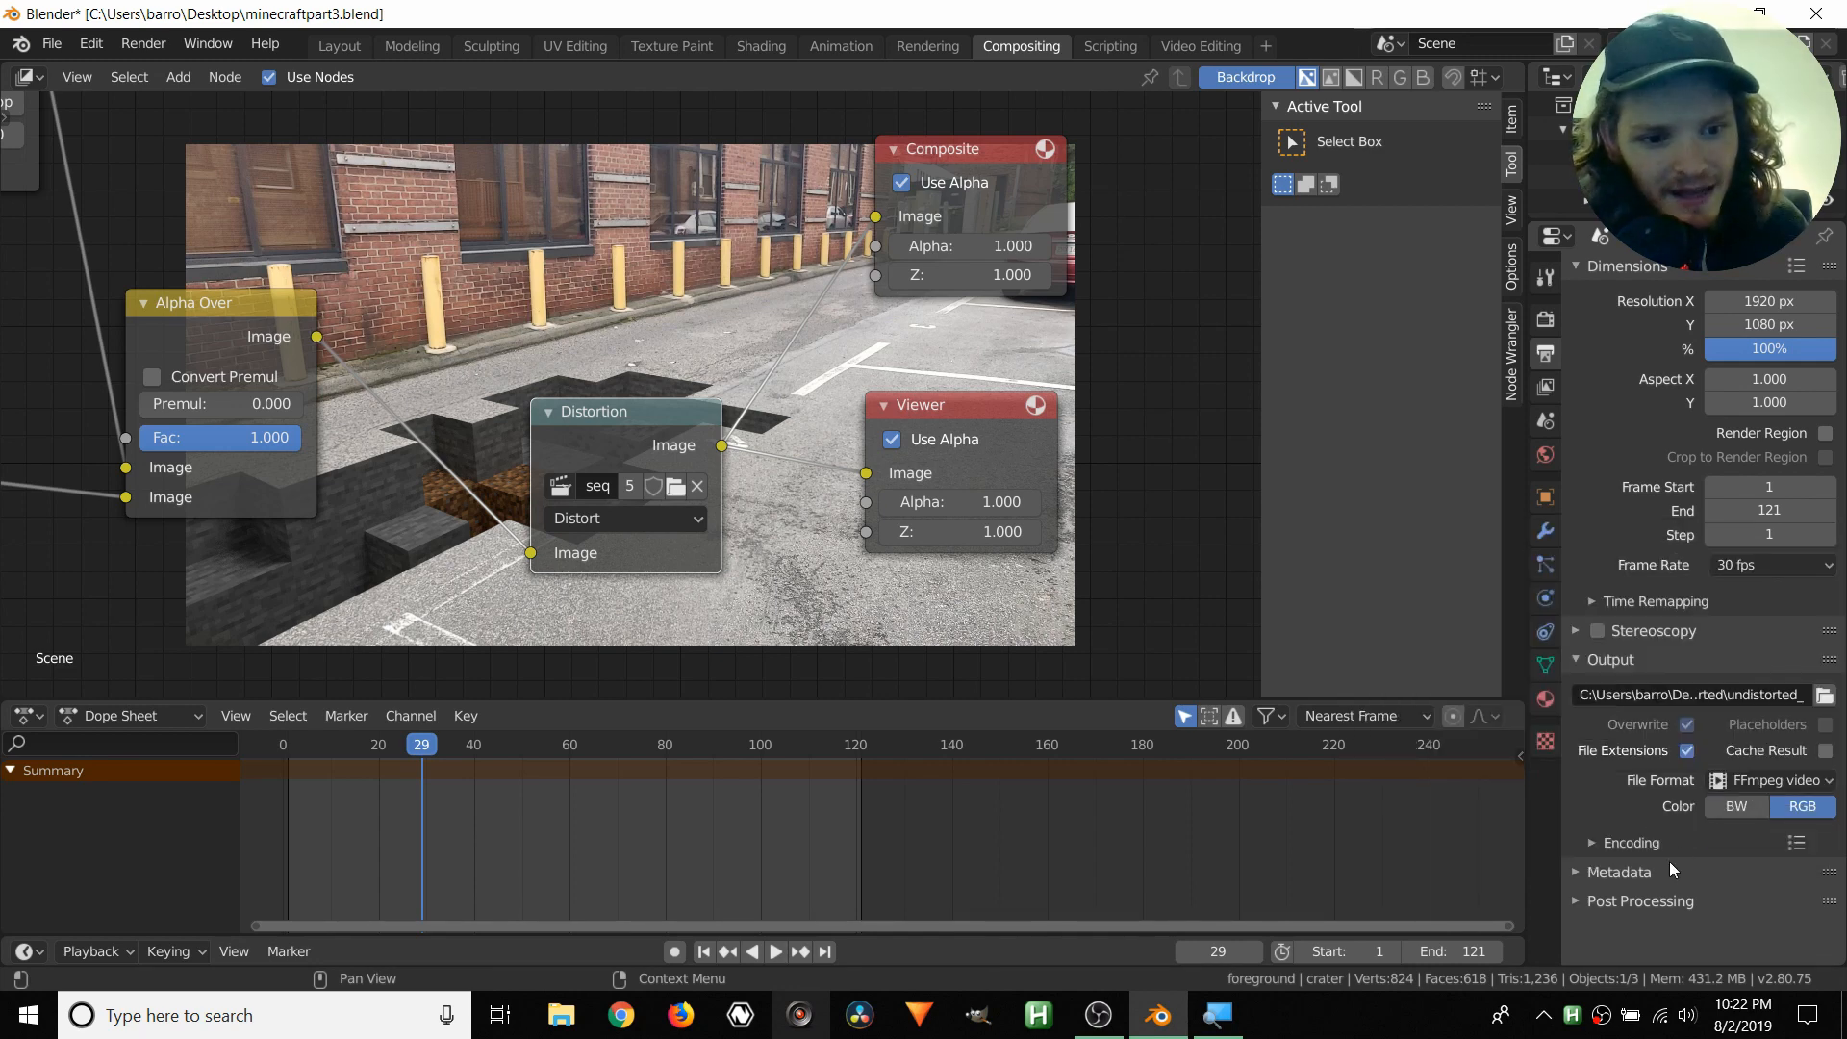
- Set the encoding container to MPEG-4 and check the output quality options for the video
left_click(1639, 845)
scroll(1639, 845, "down", 4)
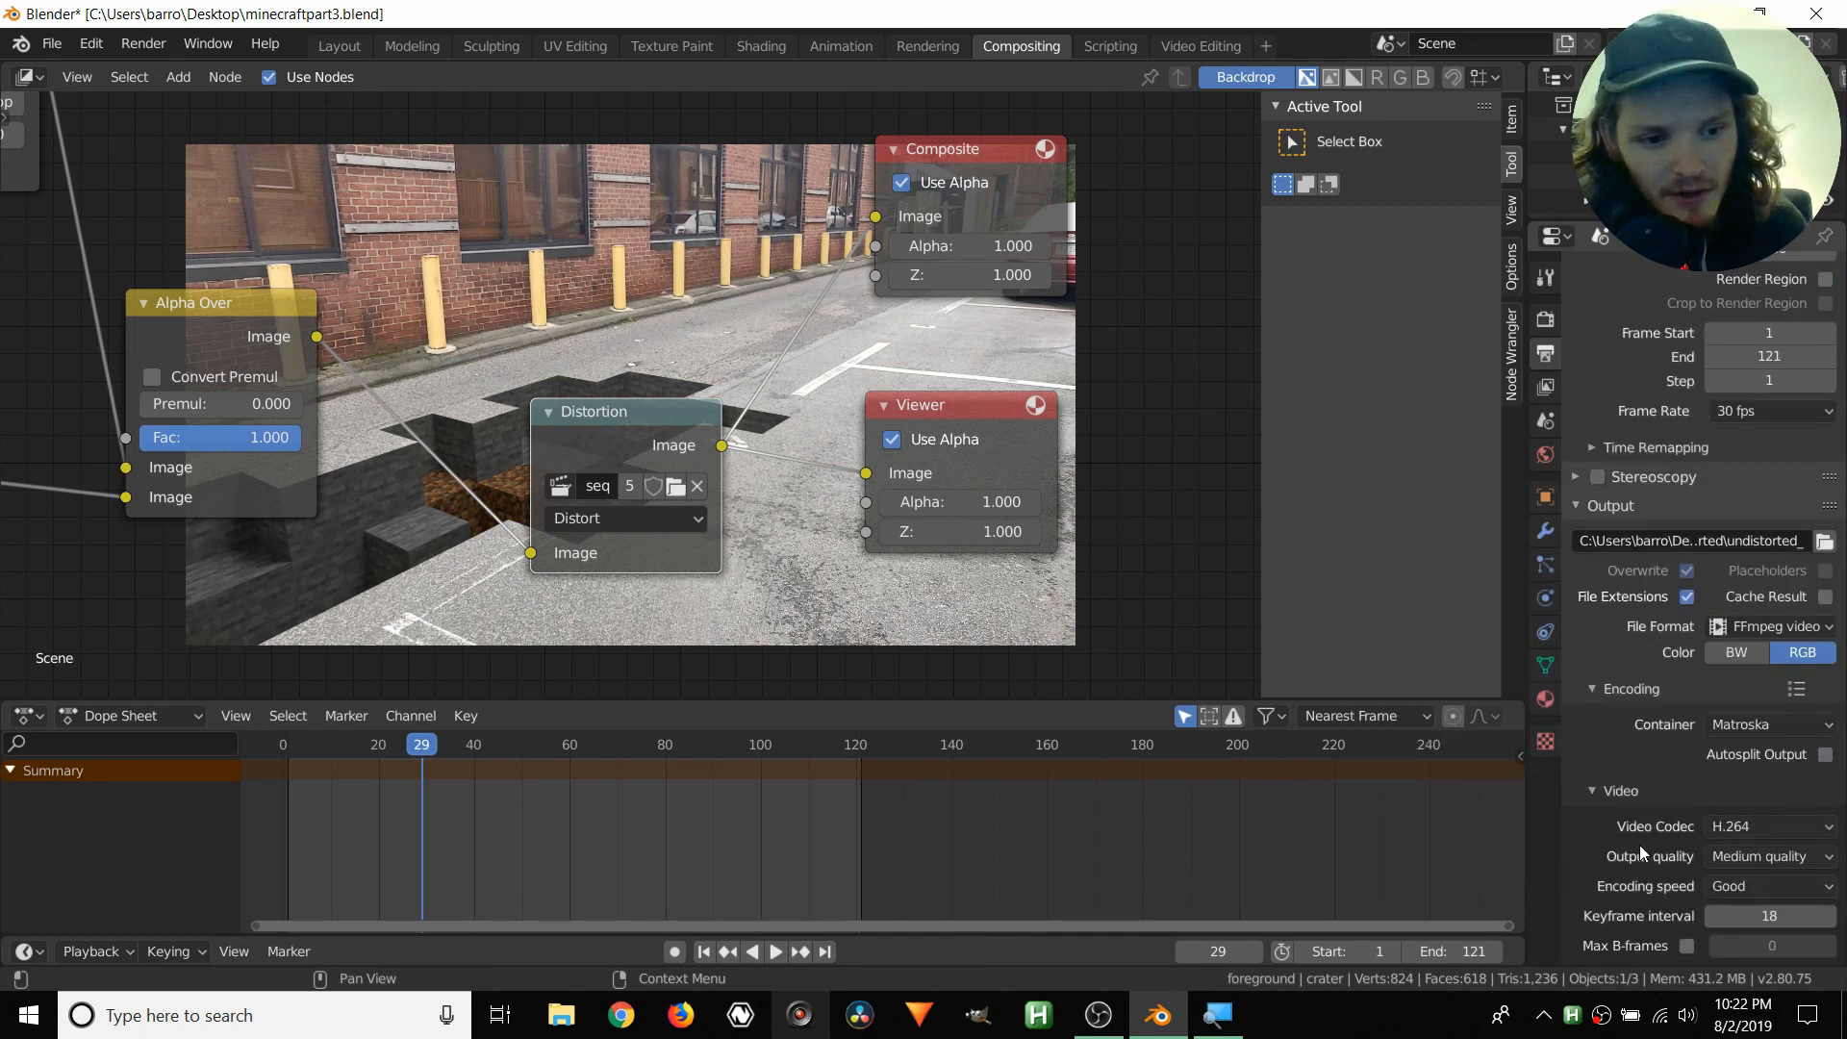
left_click(1734, 727)
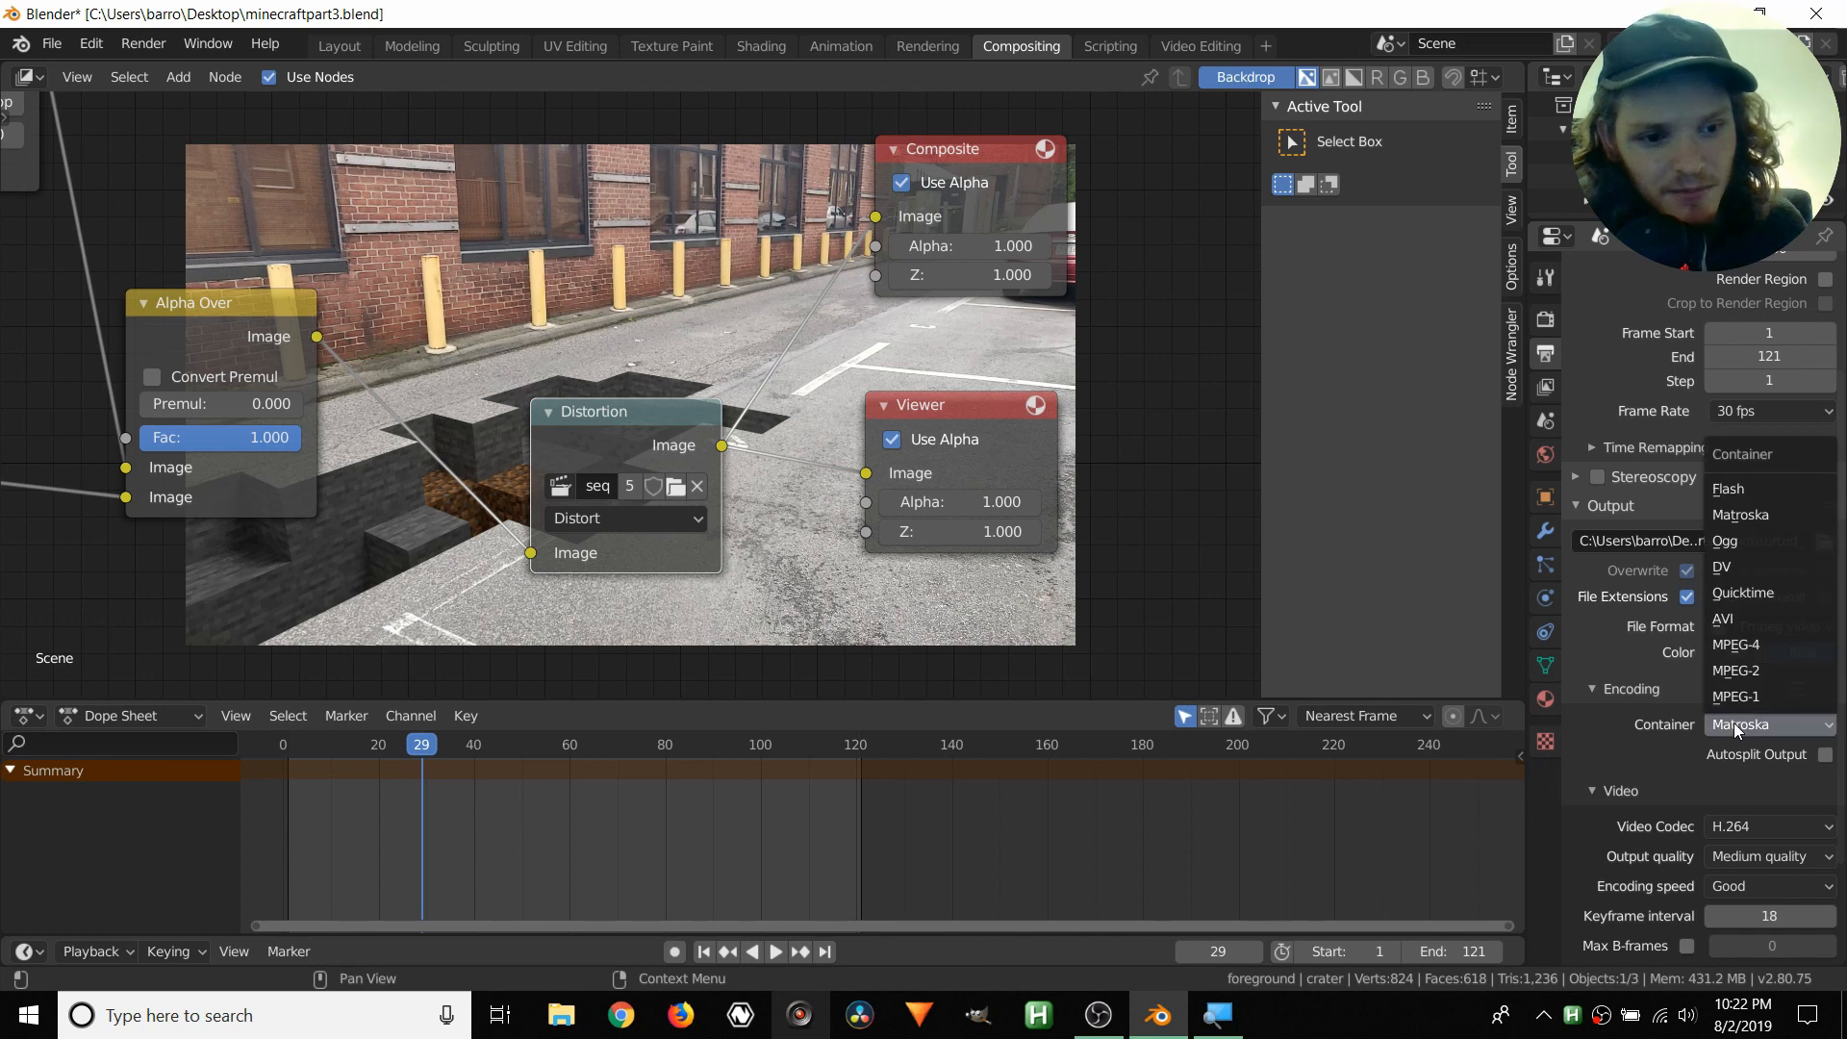
left_click(1729, 644)
scroll(1649, 750, "down", 2)
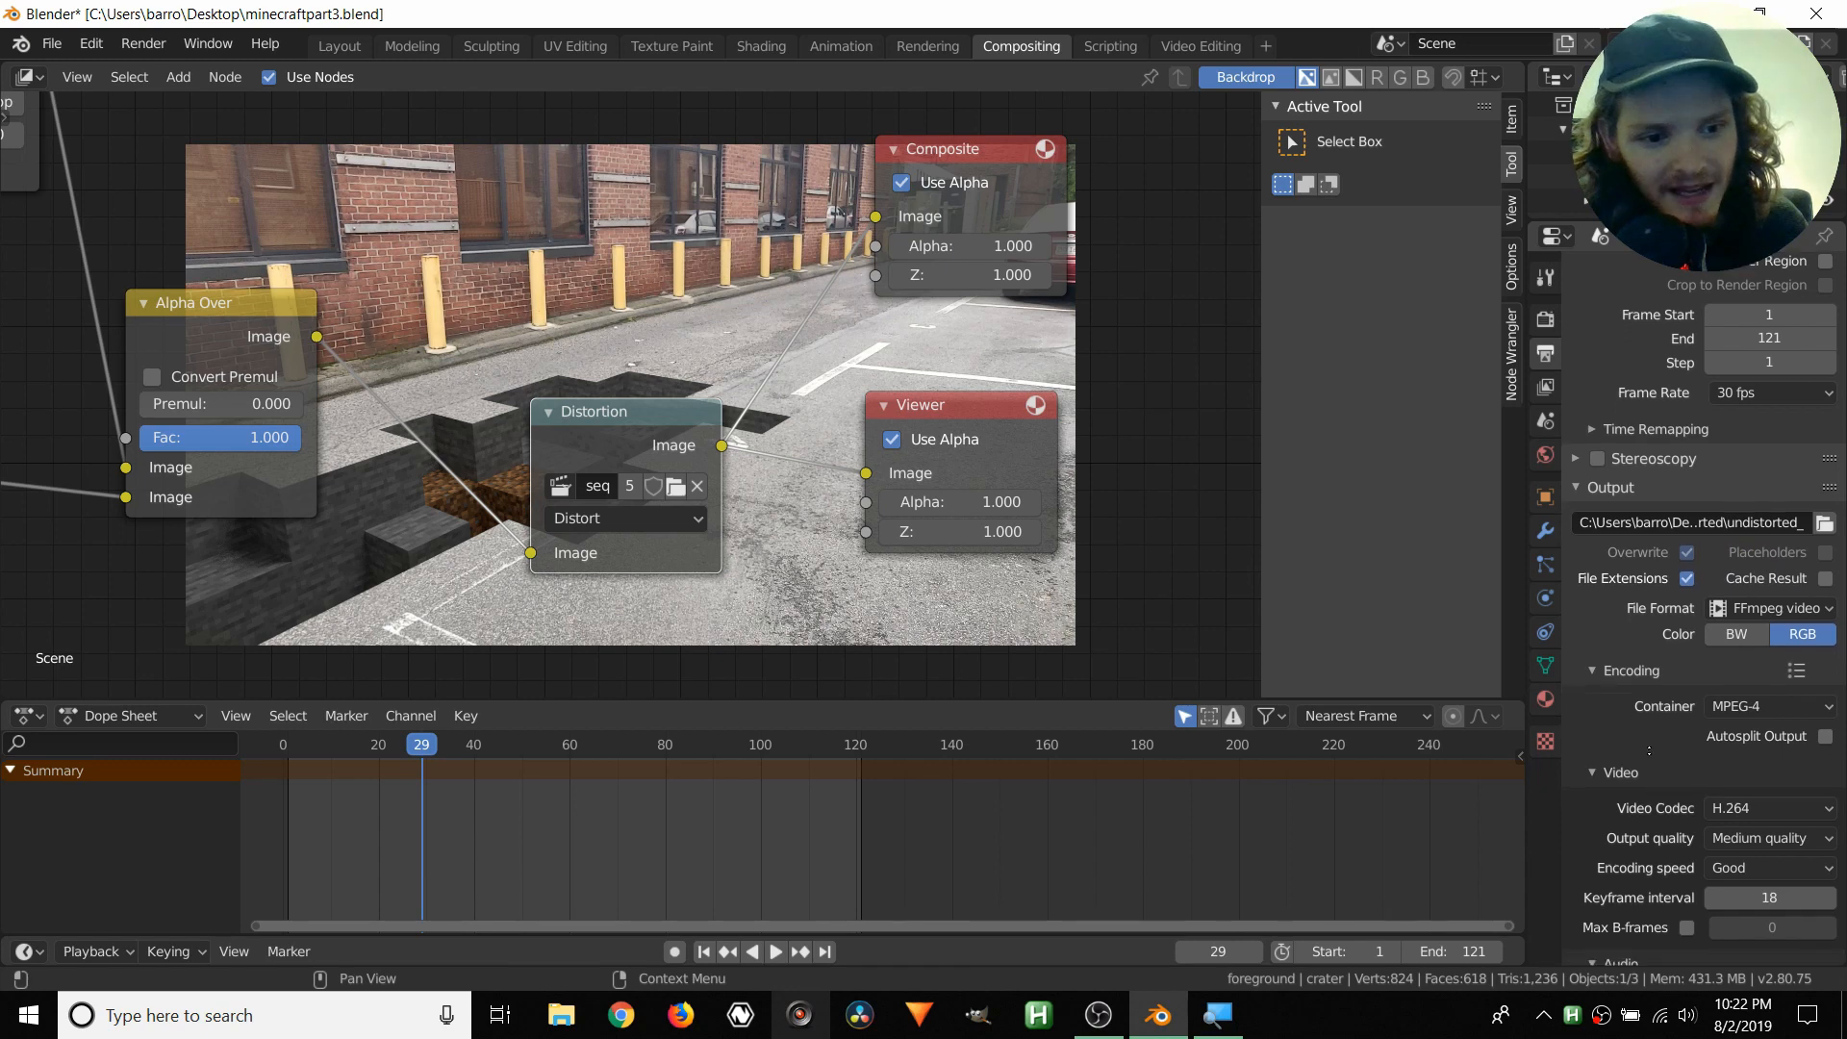
scroll(1649, 751, "down", 2)
left_click(1757, 768)
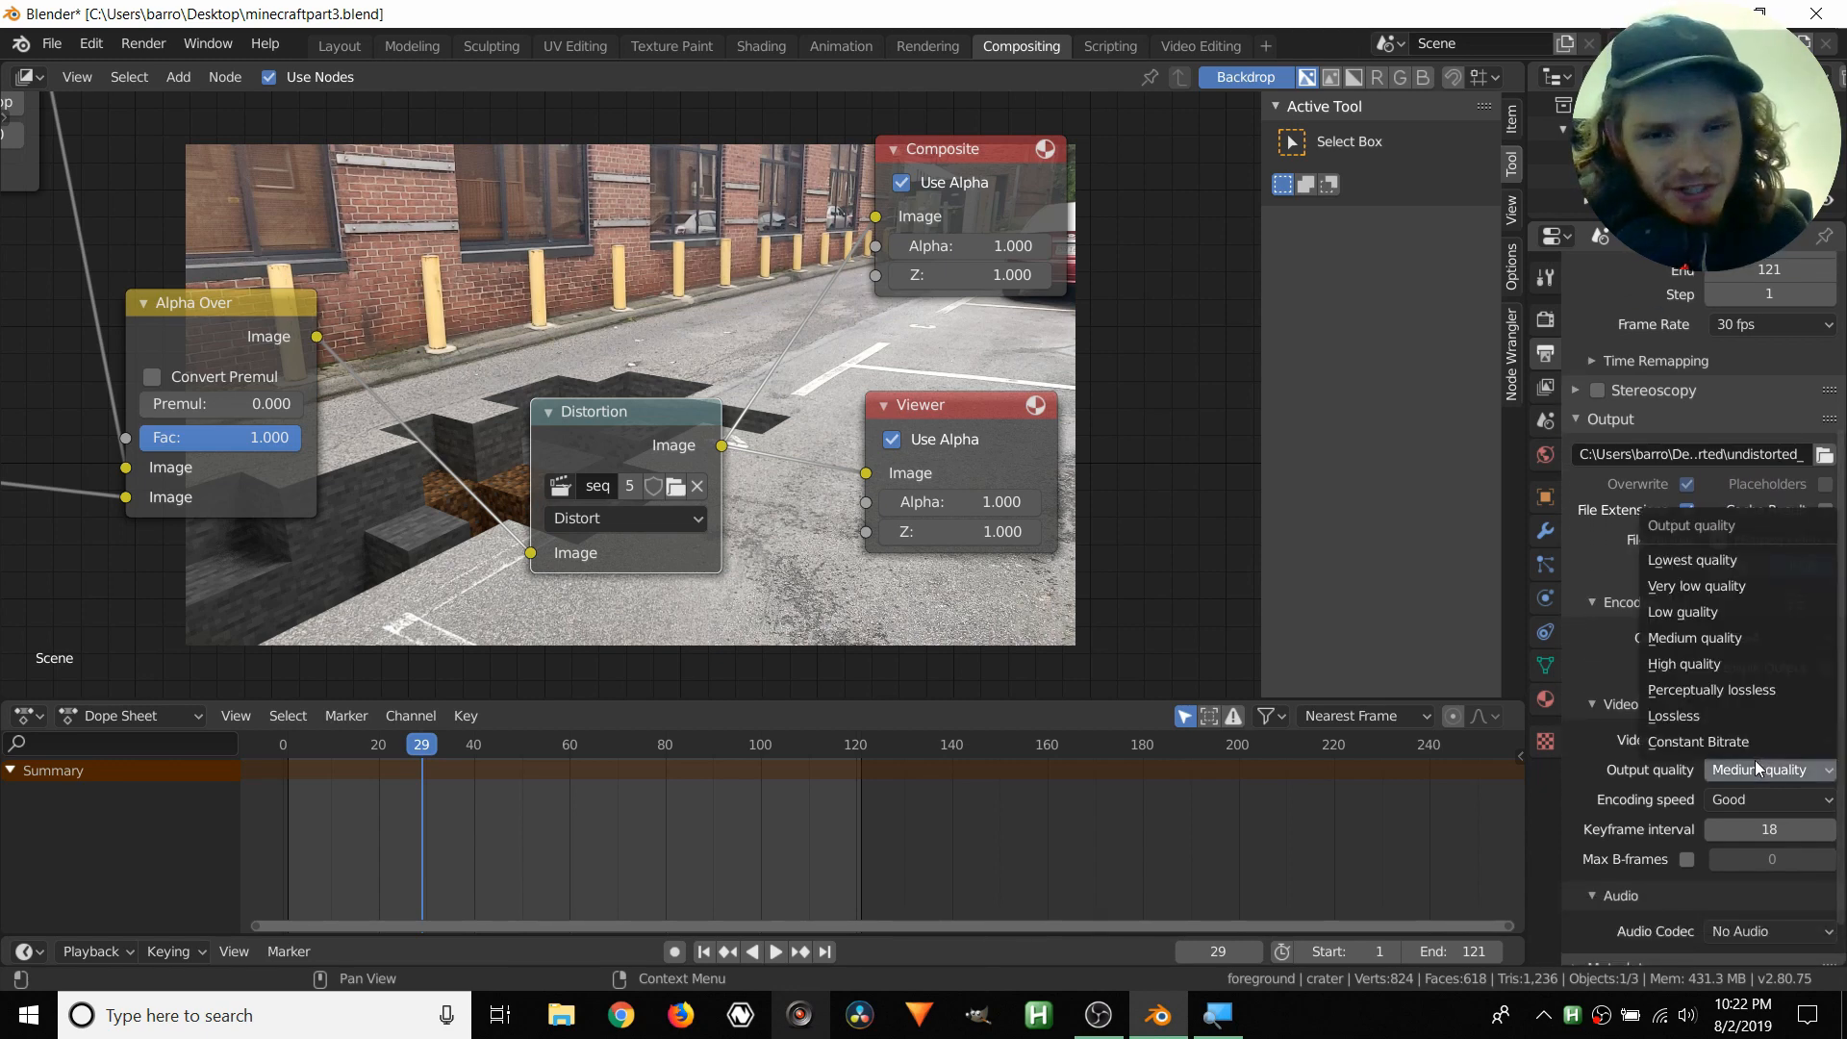
left_click(1755, 760)
scroll(1723, 712, "up", 5)
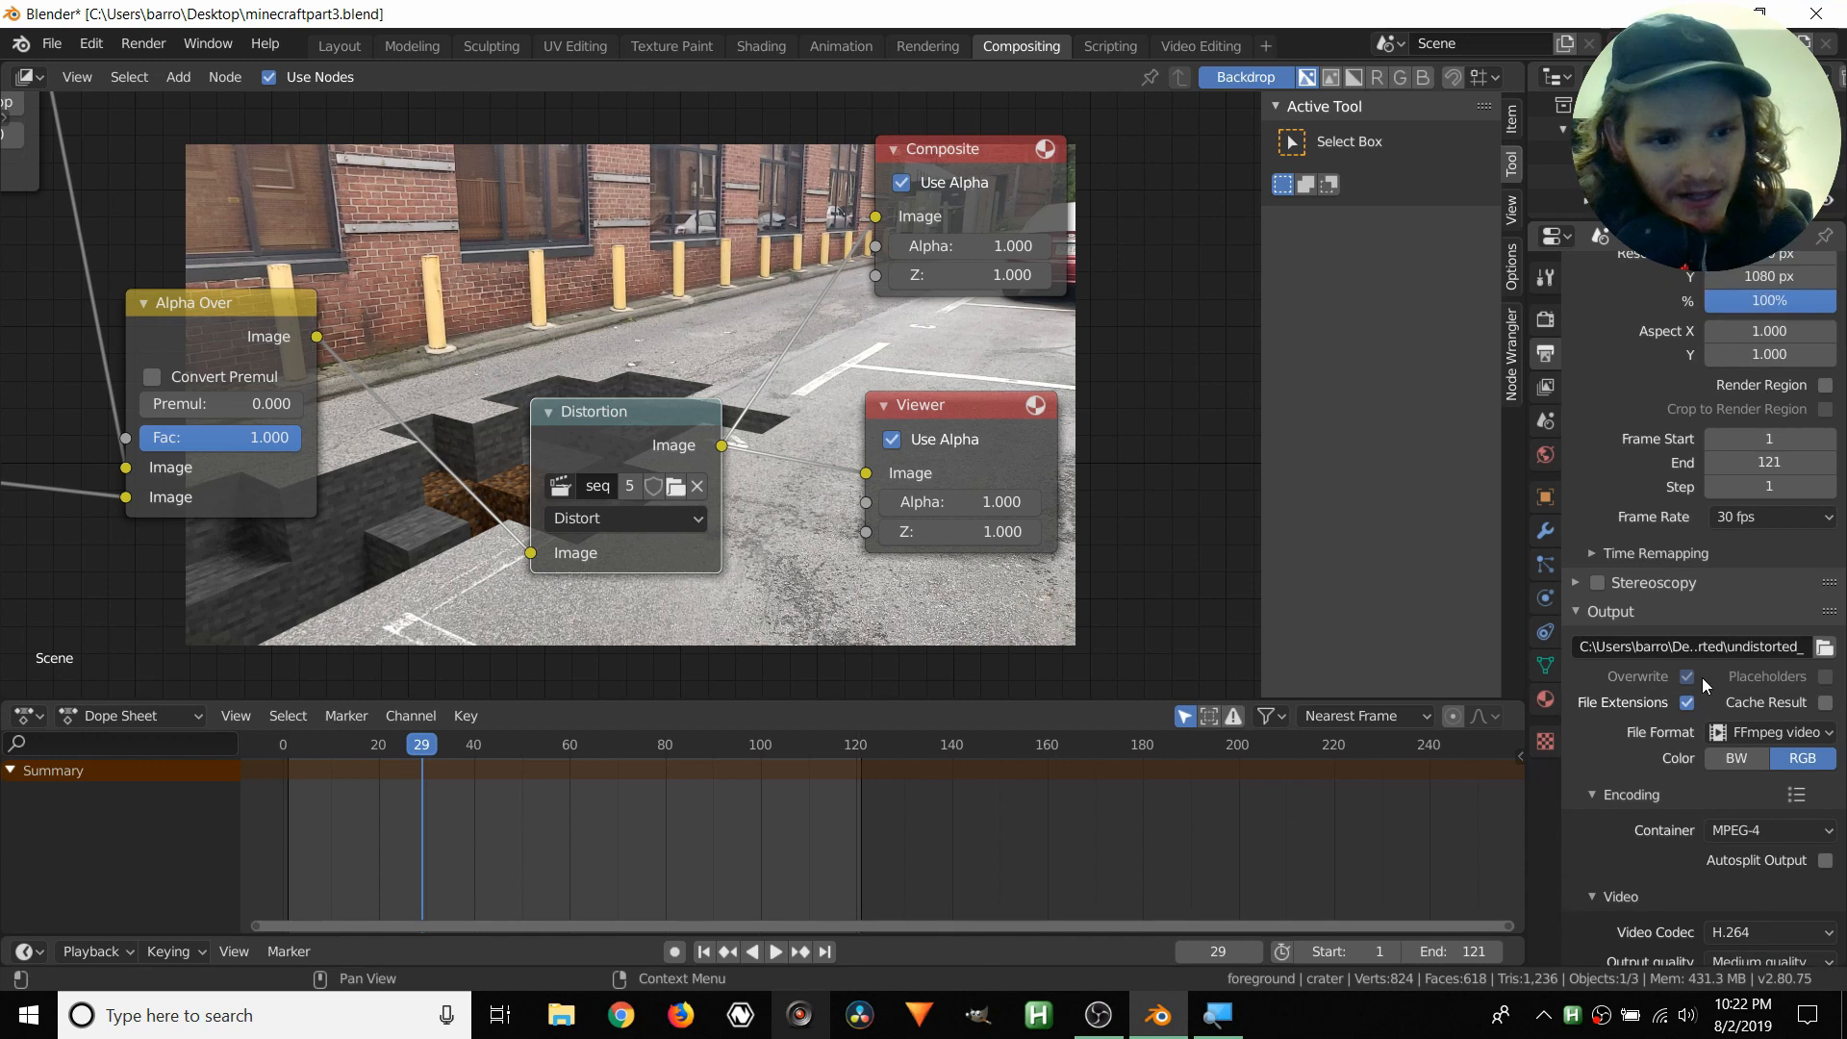
- Set the output path to a file named testvideo on the Desktop and save the project
left_click(1824, 647)
left_click(72, 202)
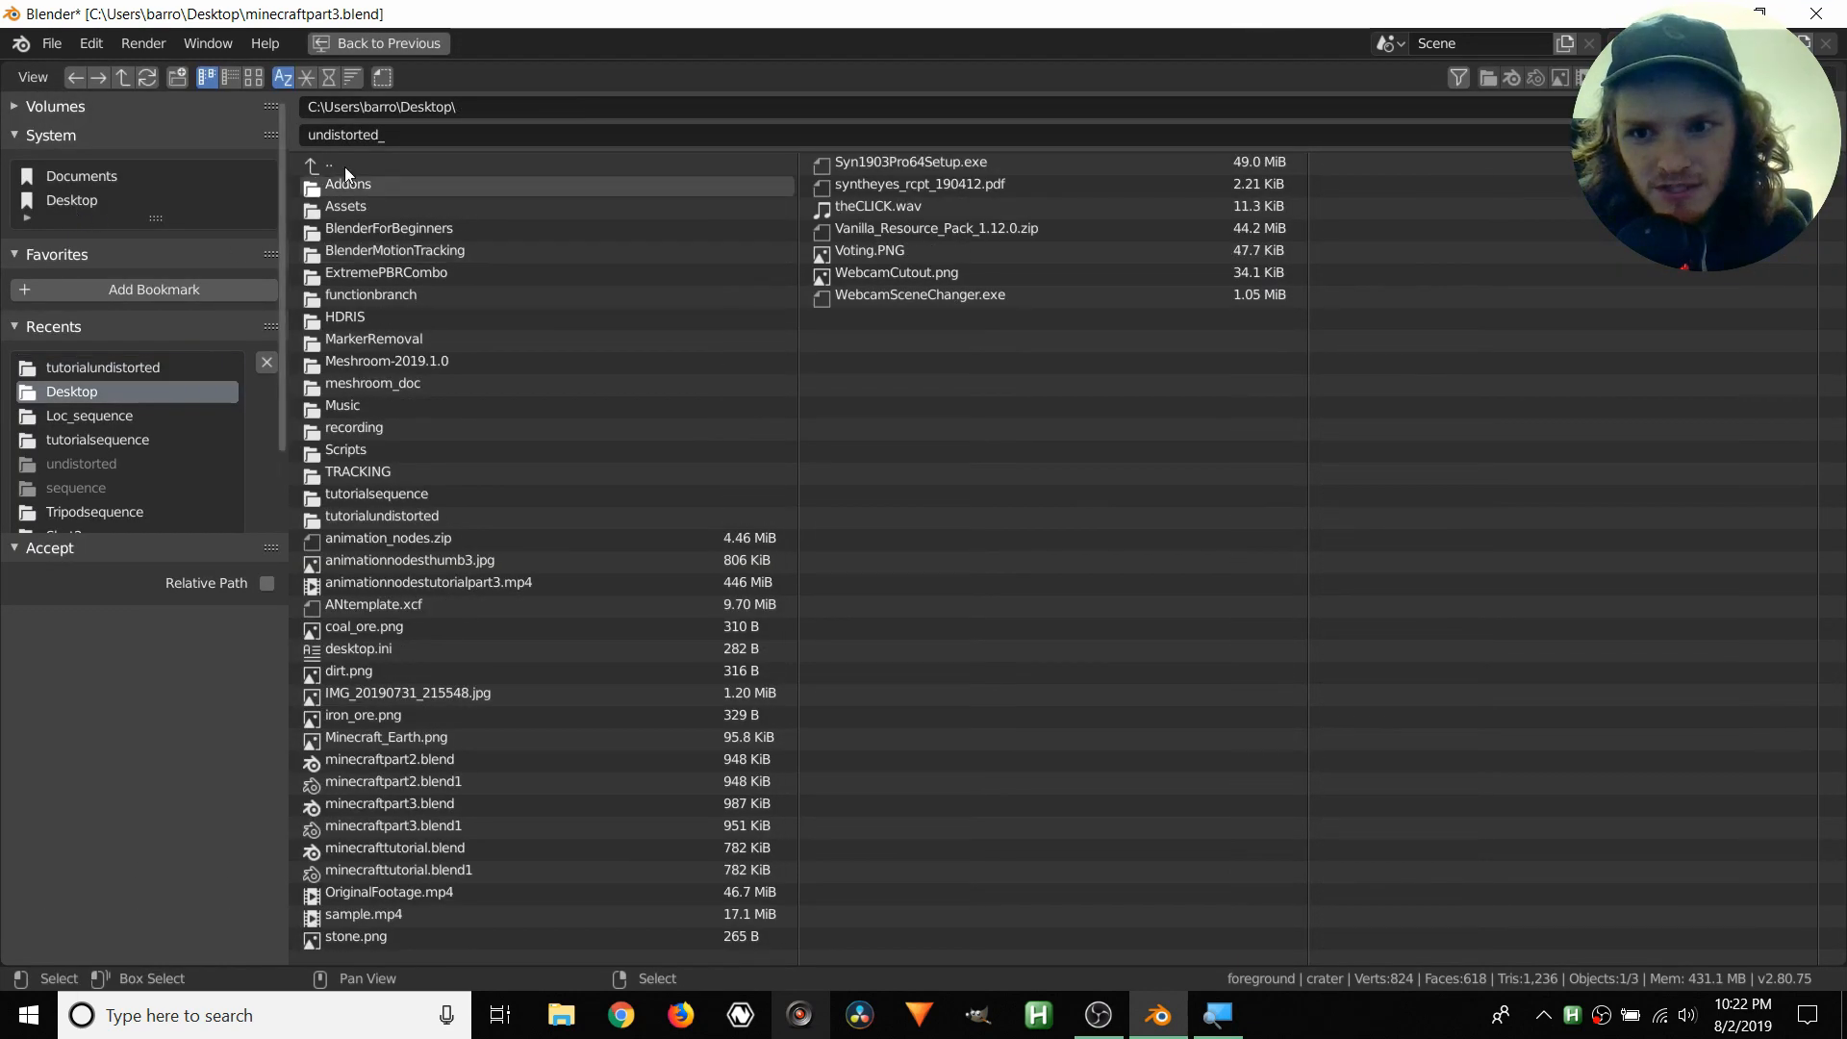
left_click(412, 135)
type("testvideo")
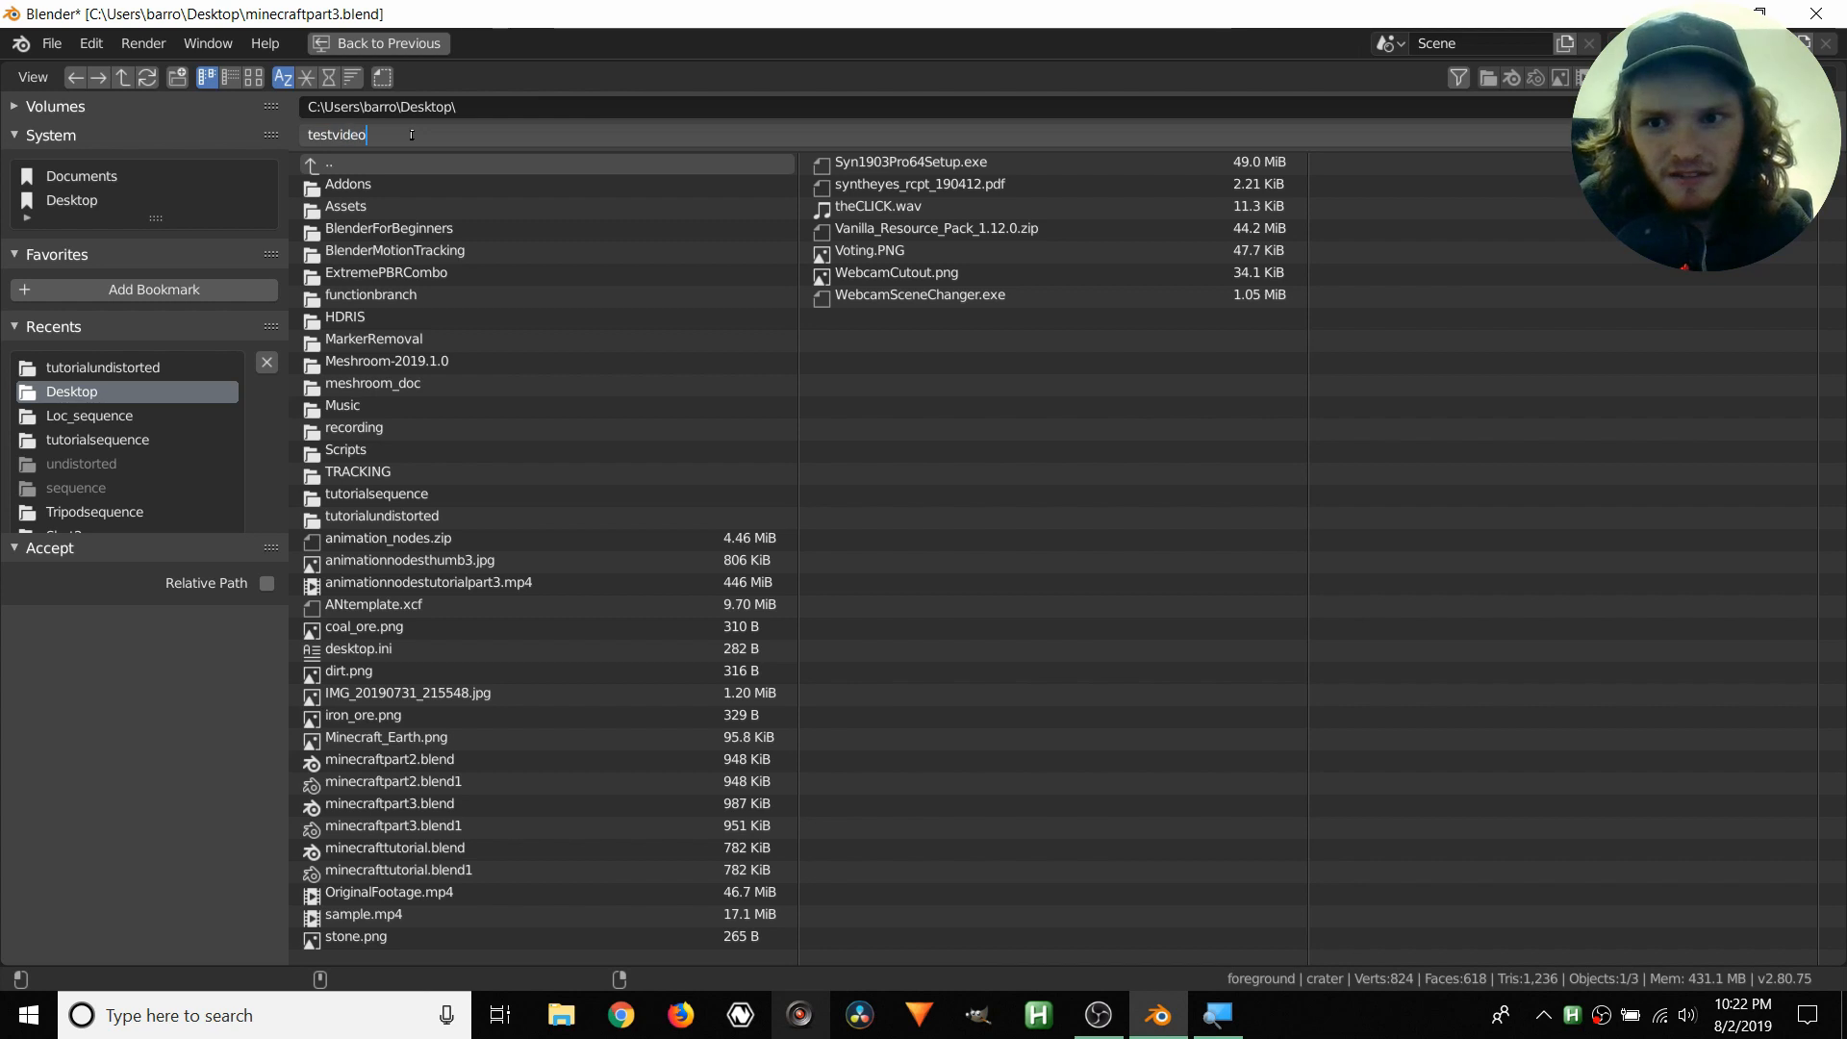
key("Return")
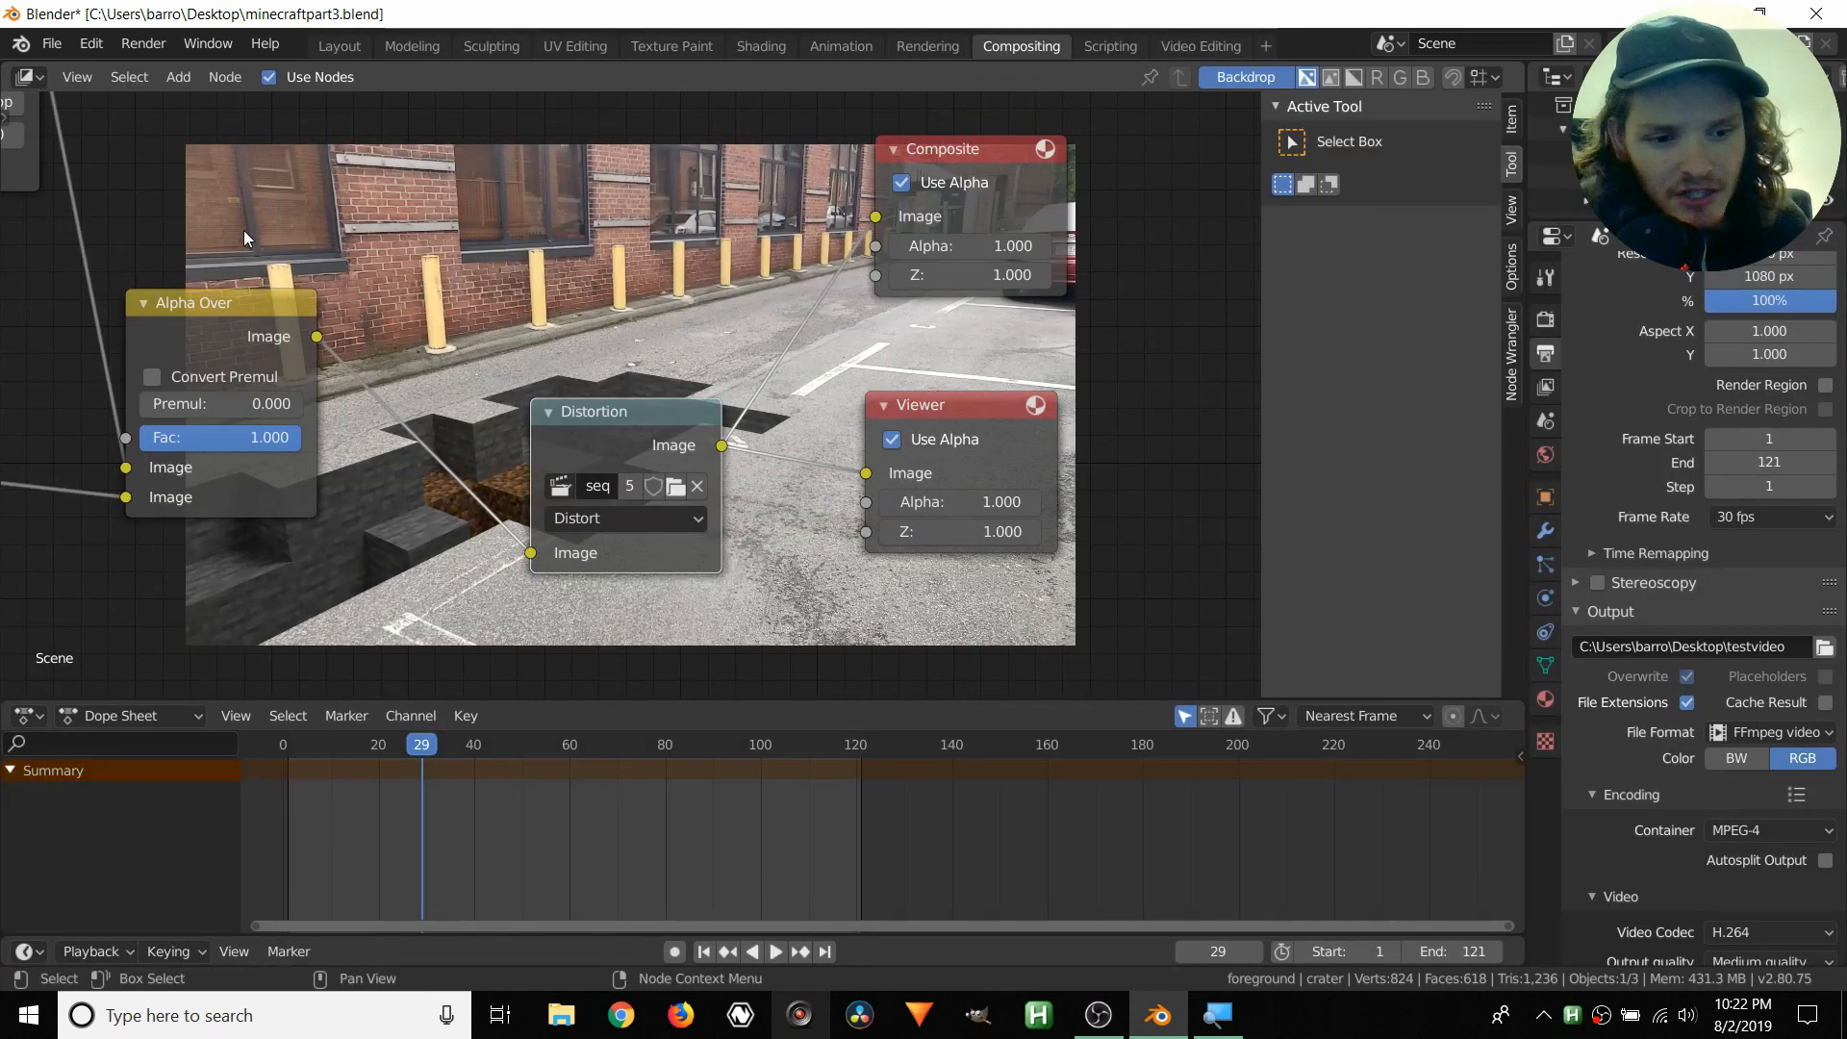
key("ctrl+s")
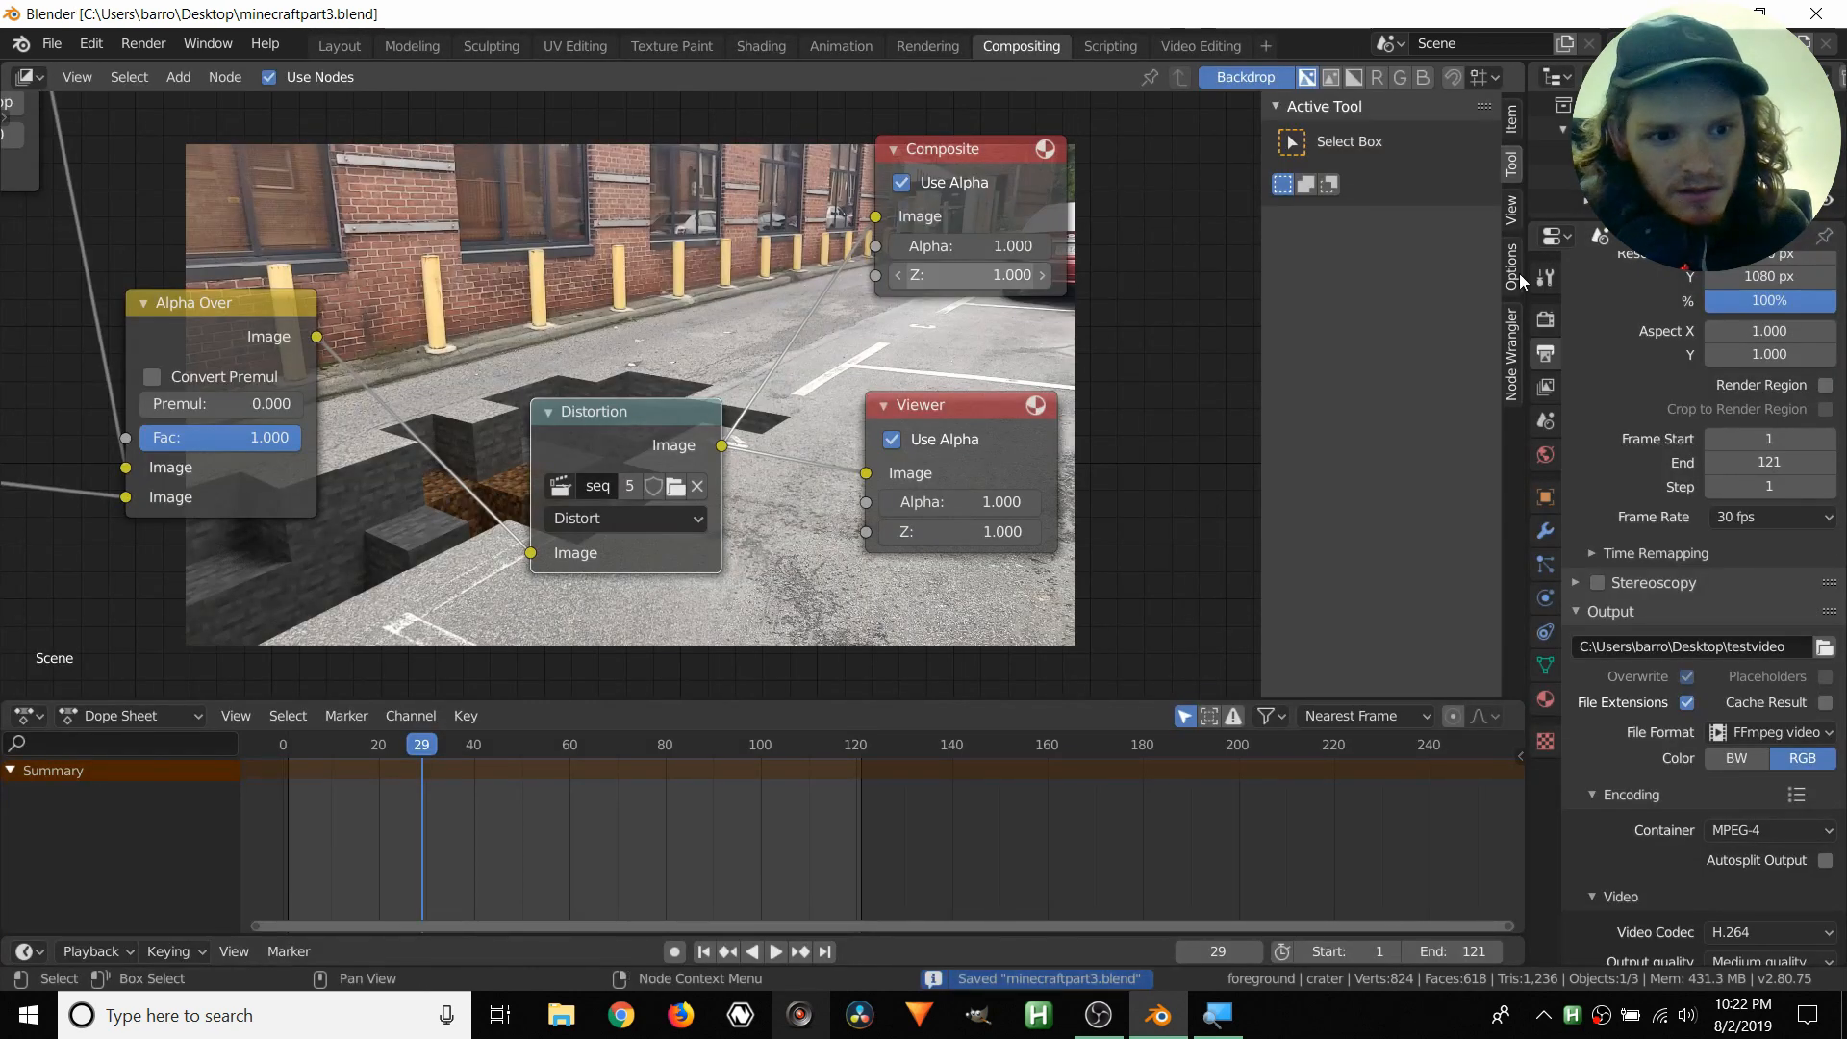
- Review the render's film and color management settings and start a trial render
left_click(1544, 322)
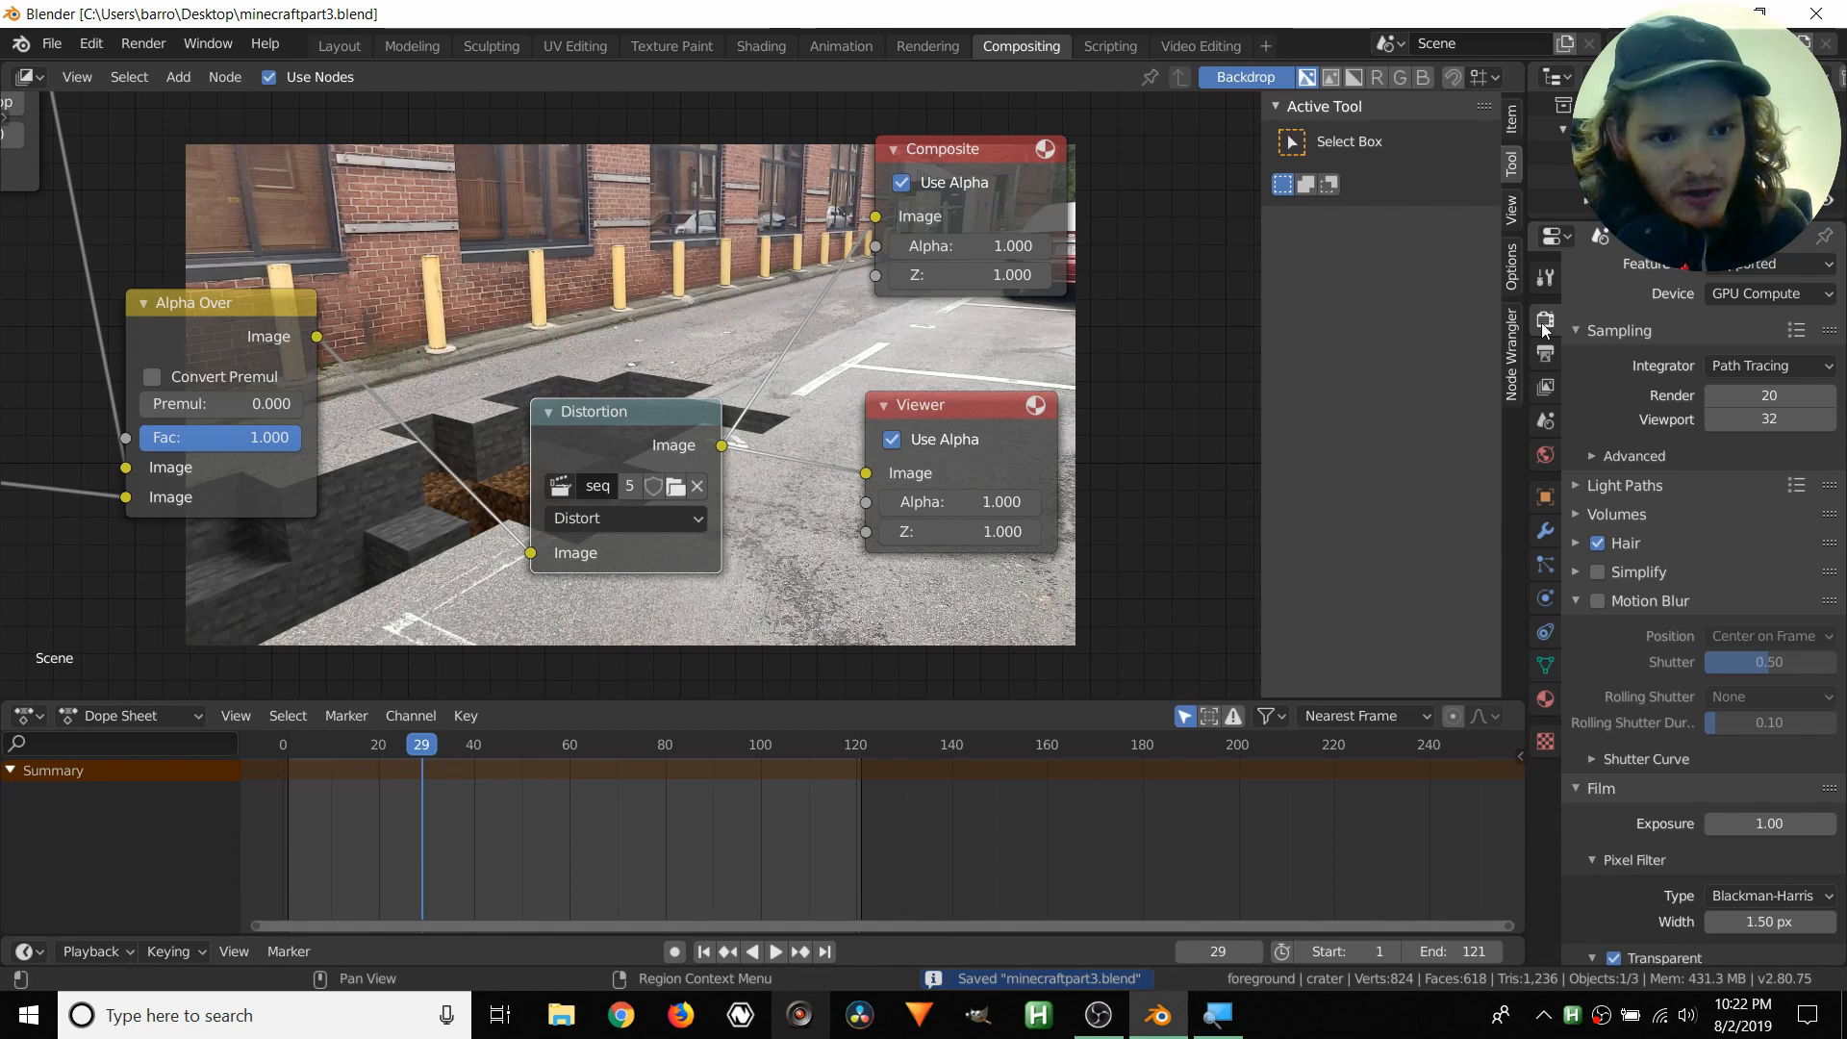
scroll(1657, 639, "down", 5)
left_click(1647, 951)
scroll(1657, 748, "down", 5)
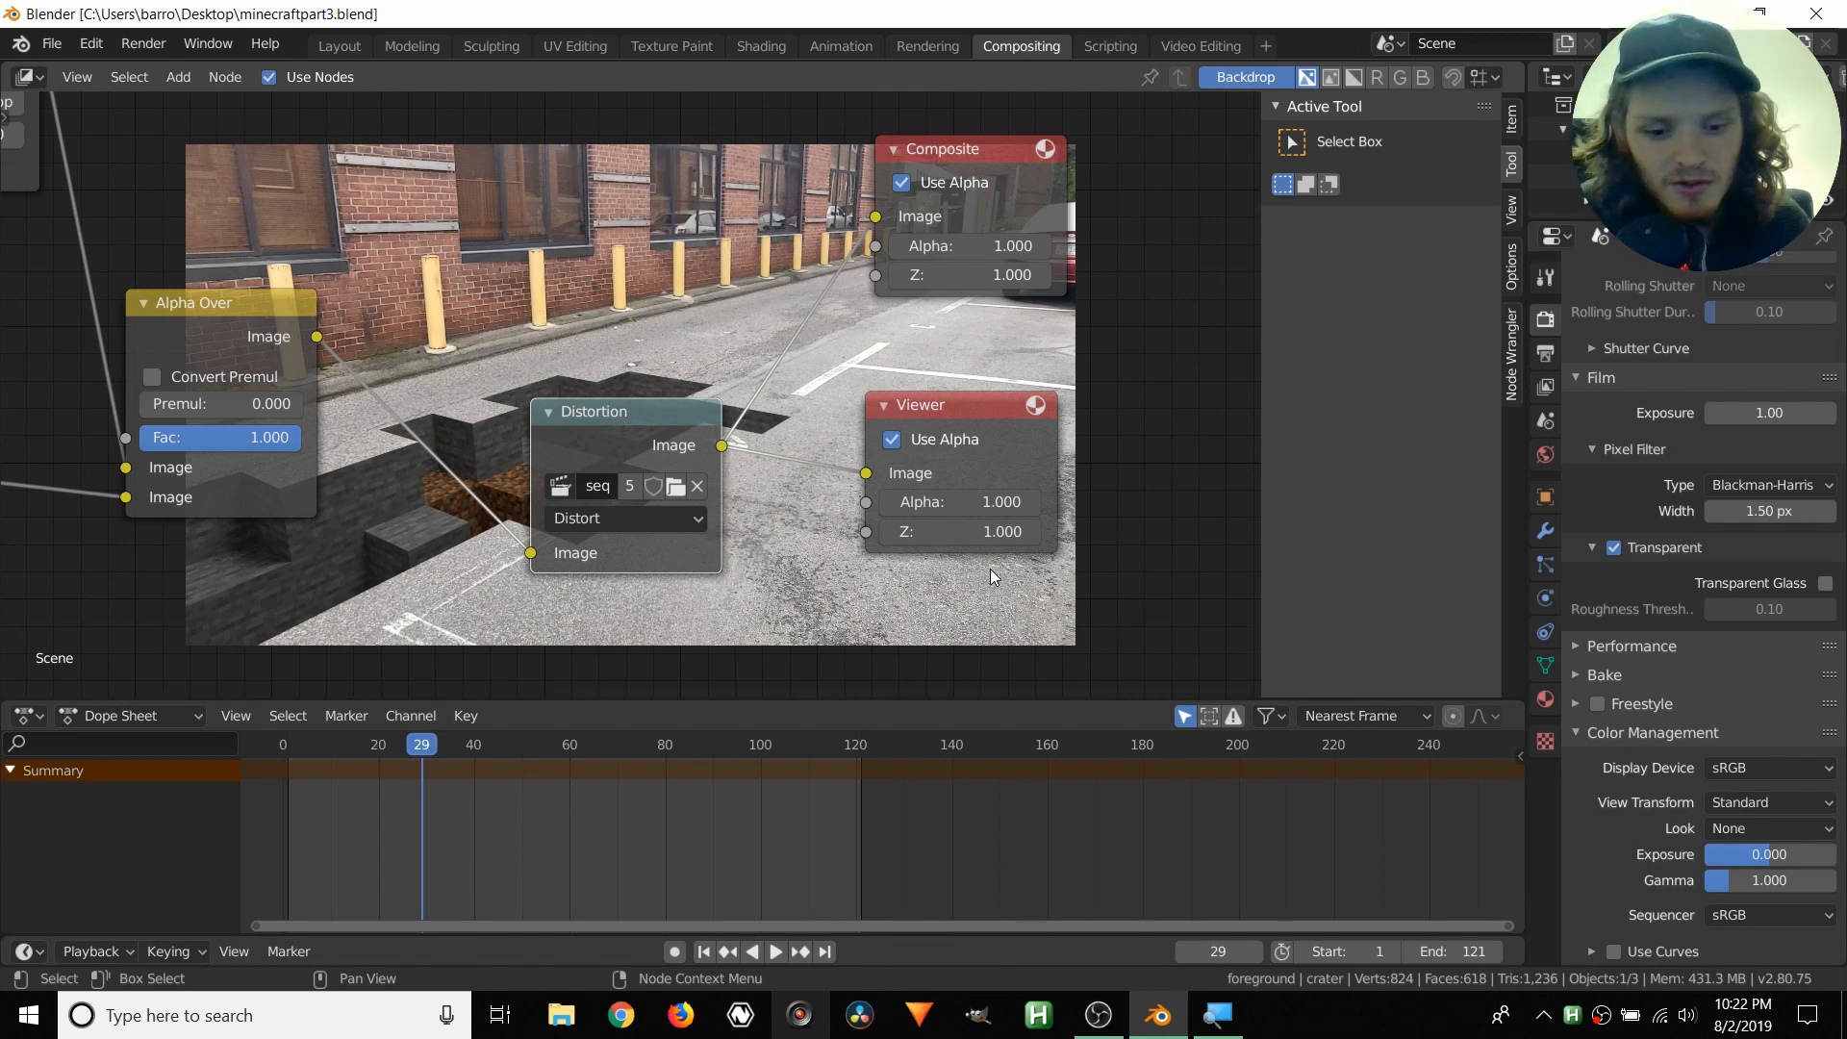
key("F12")
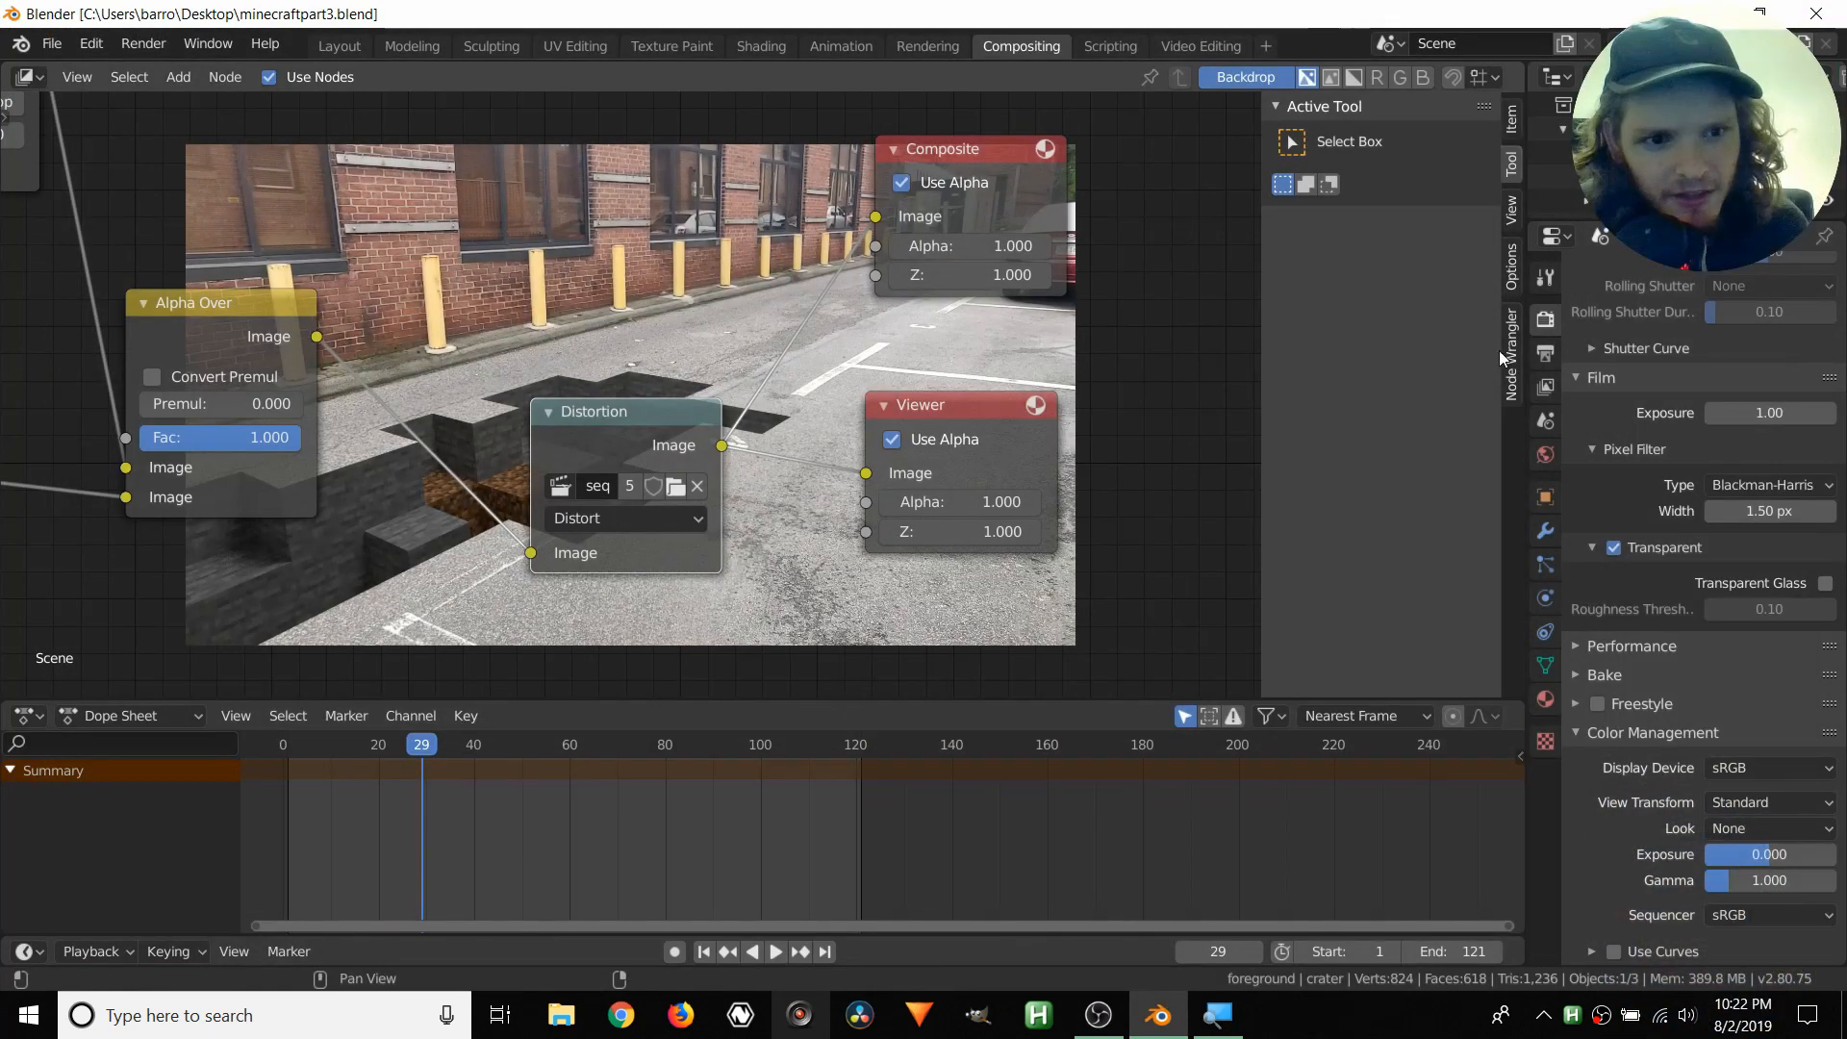
- Set the Cycles render samples to 2
scroll(1647, 448, "up", 10)
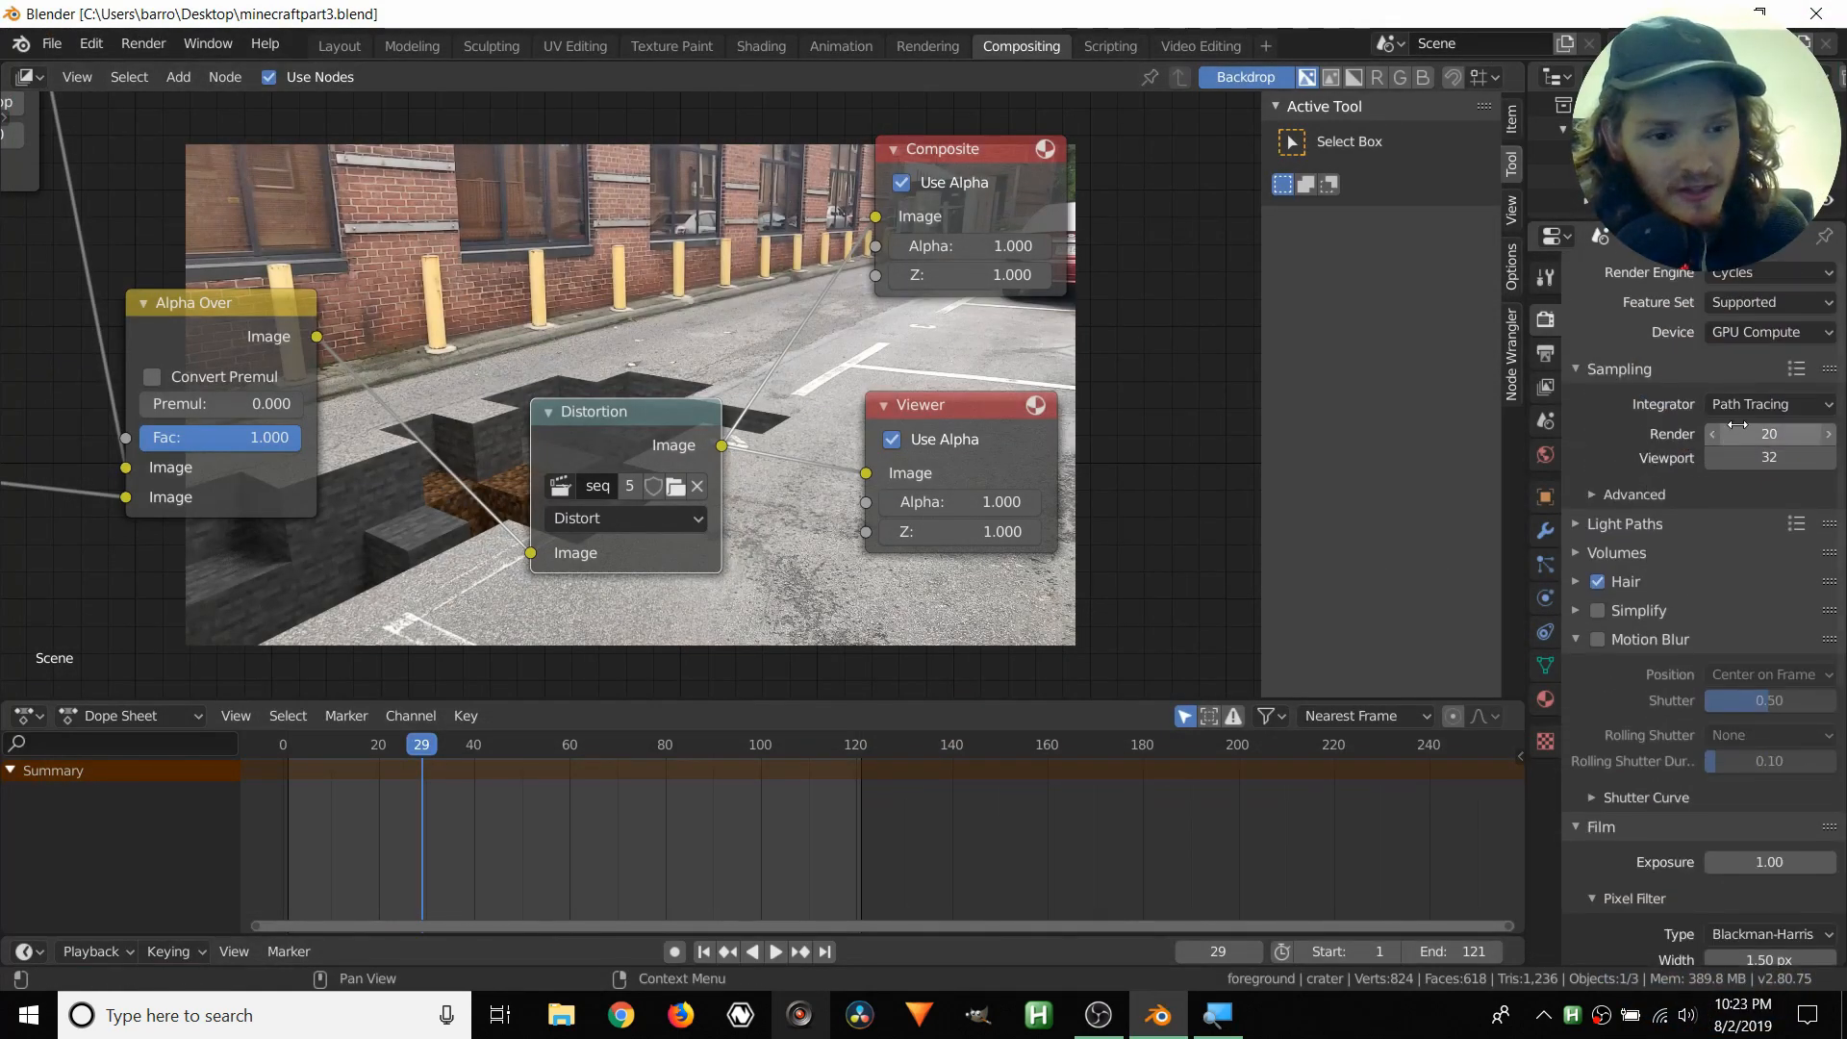
left_click(1738, 424)
type("2")
key("Return")
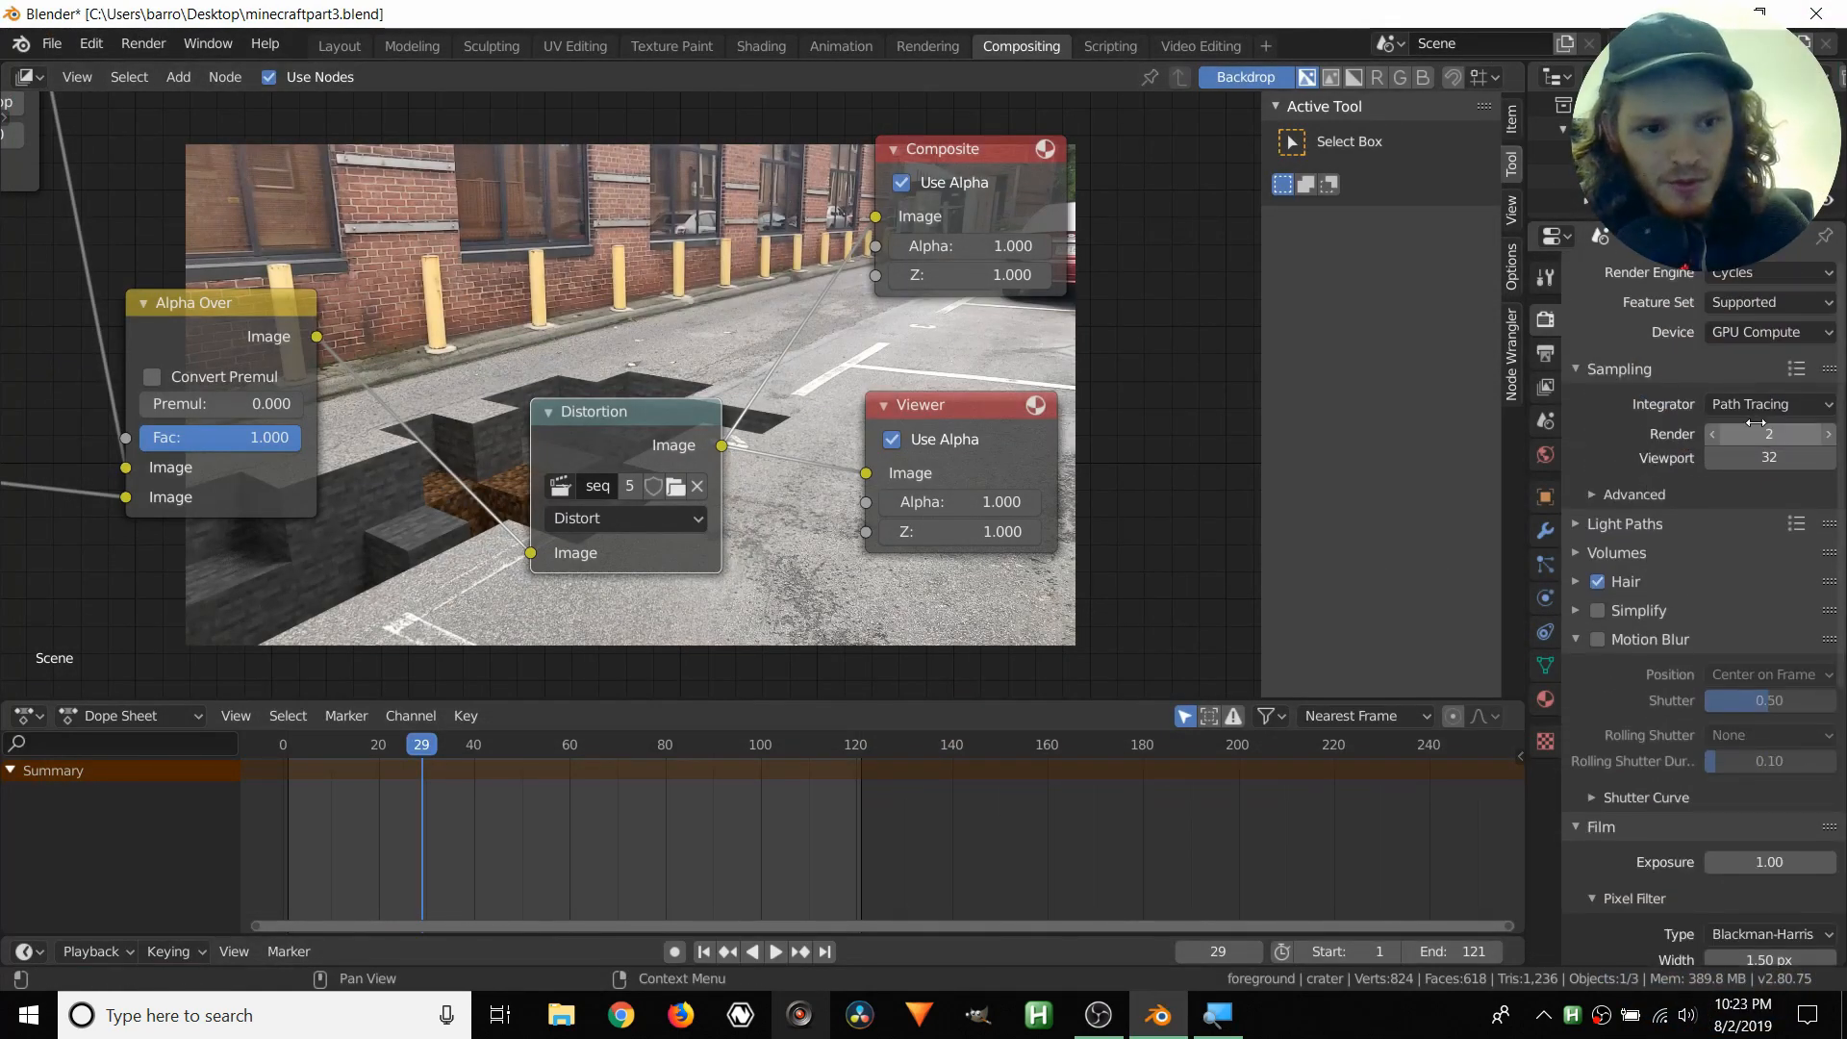
- Render the full animation from frame 1 to 121 to the video file and close the render window
key("F12")
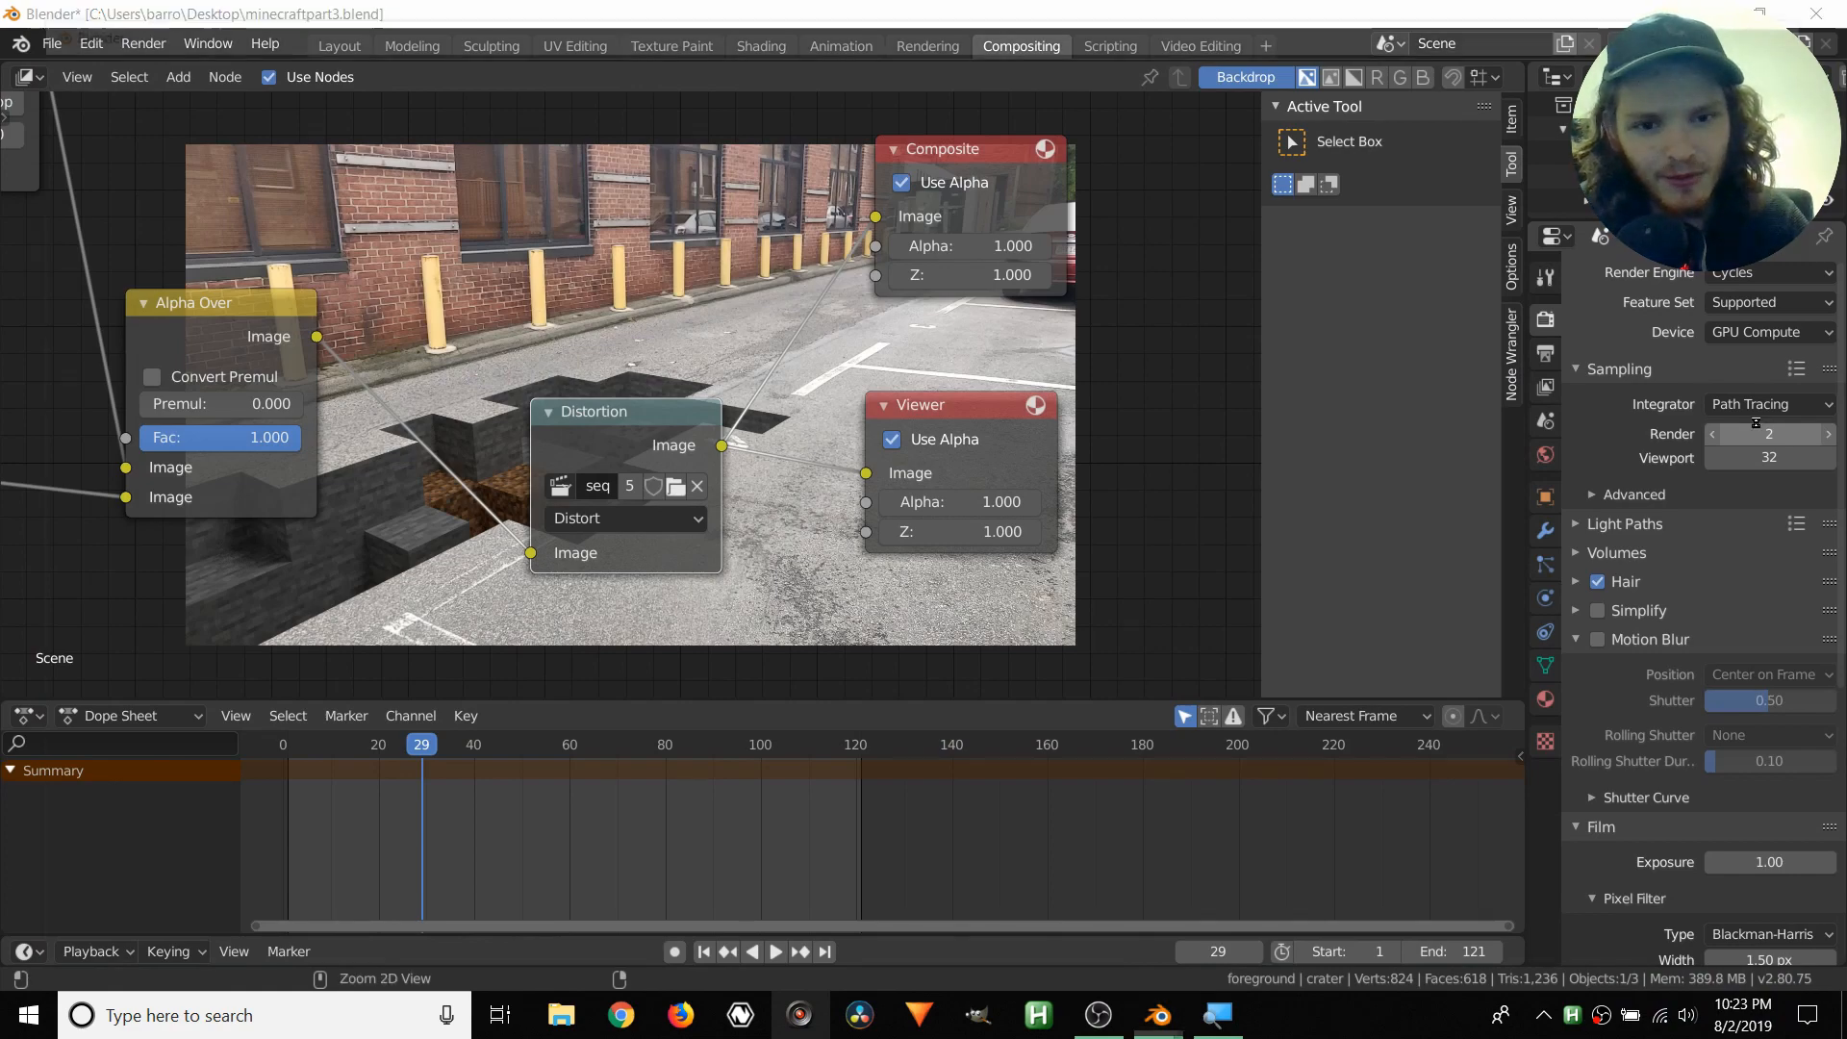
key("Home")
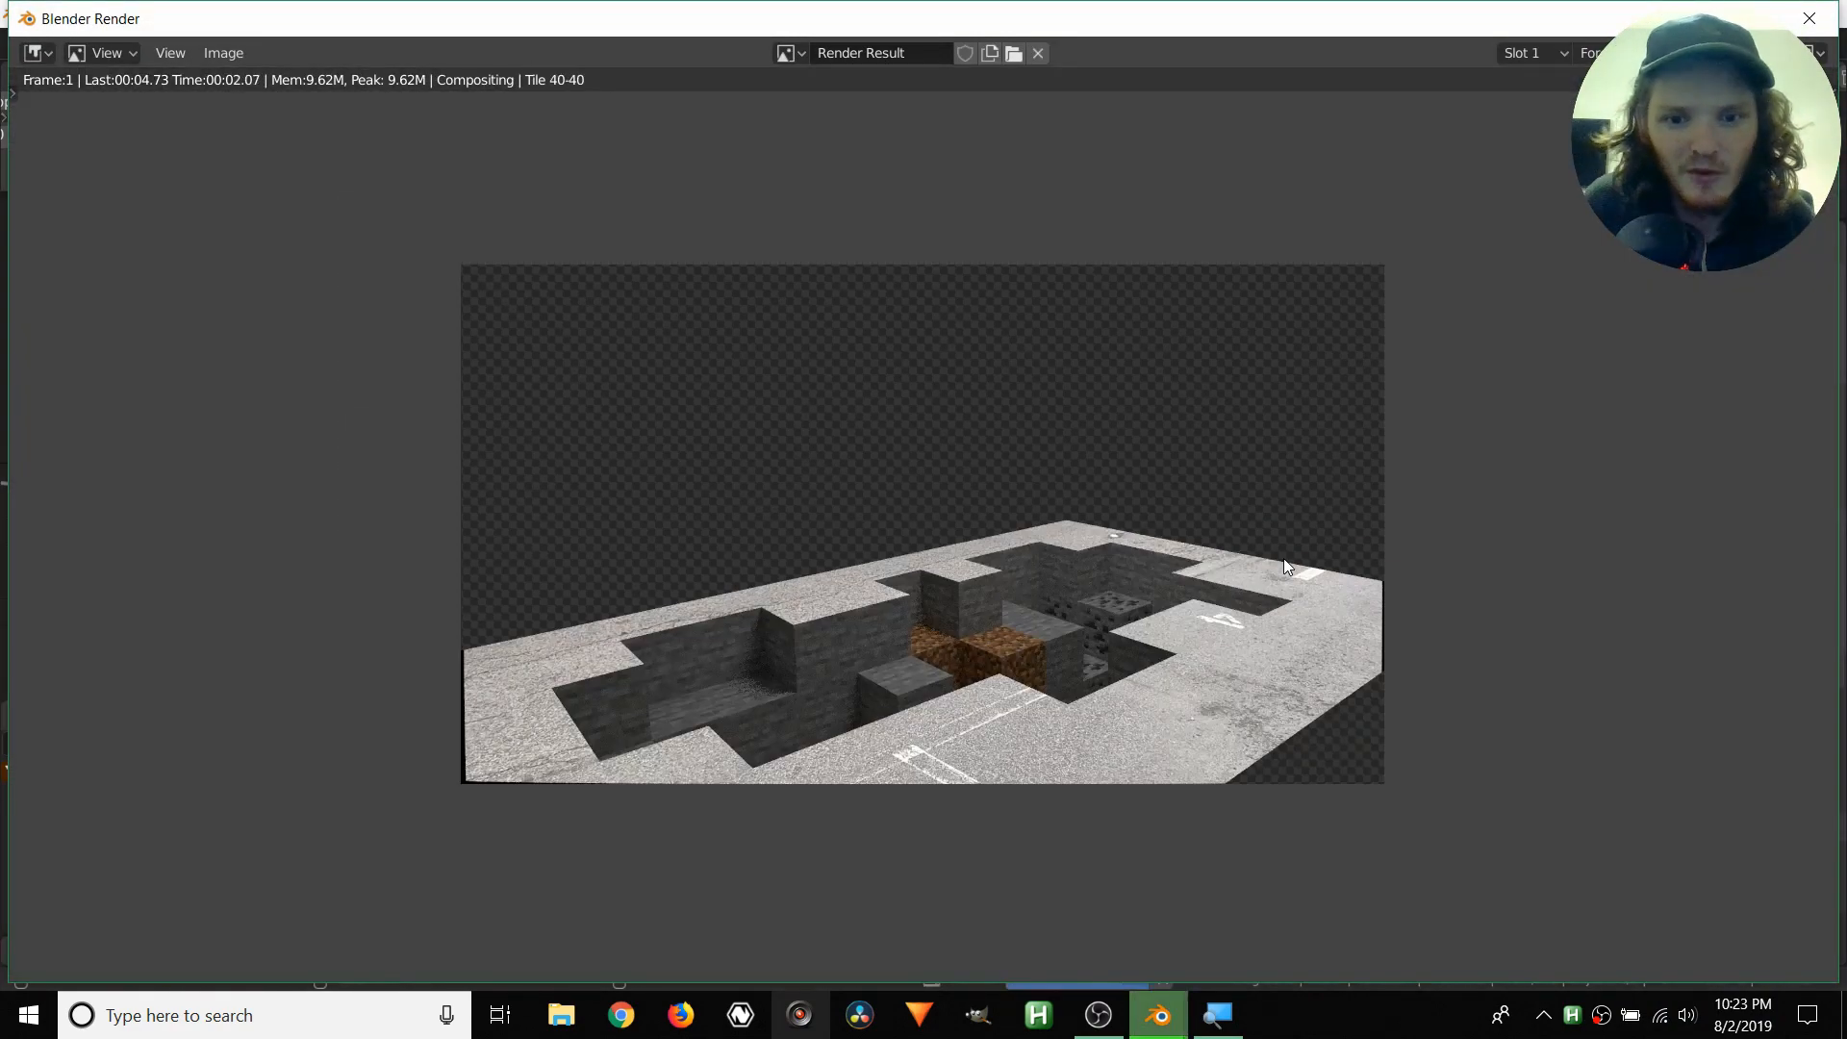
key("F12")
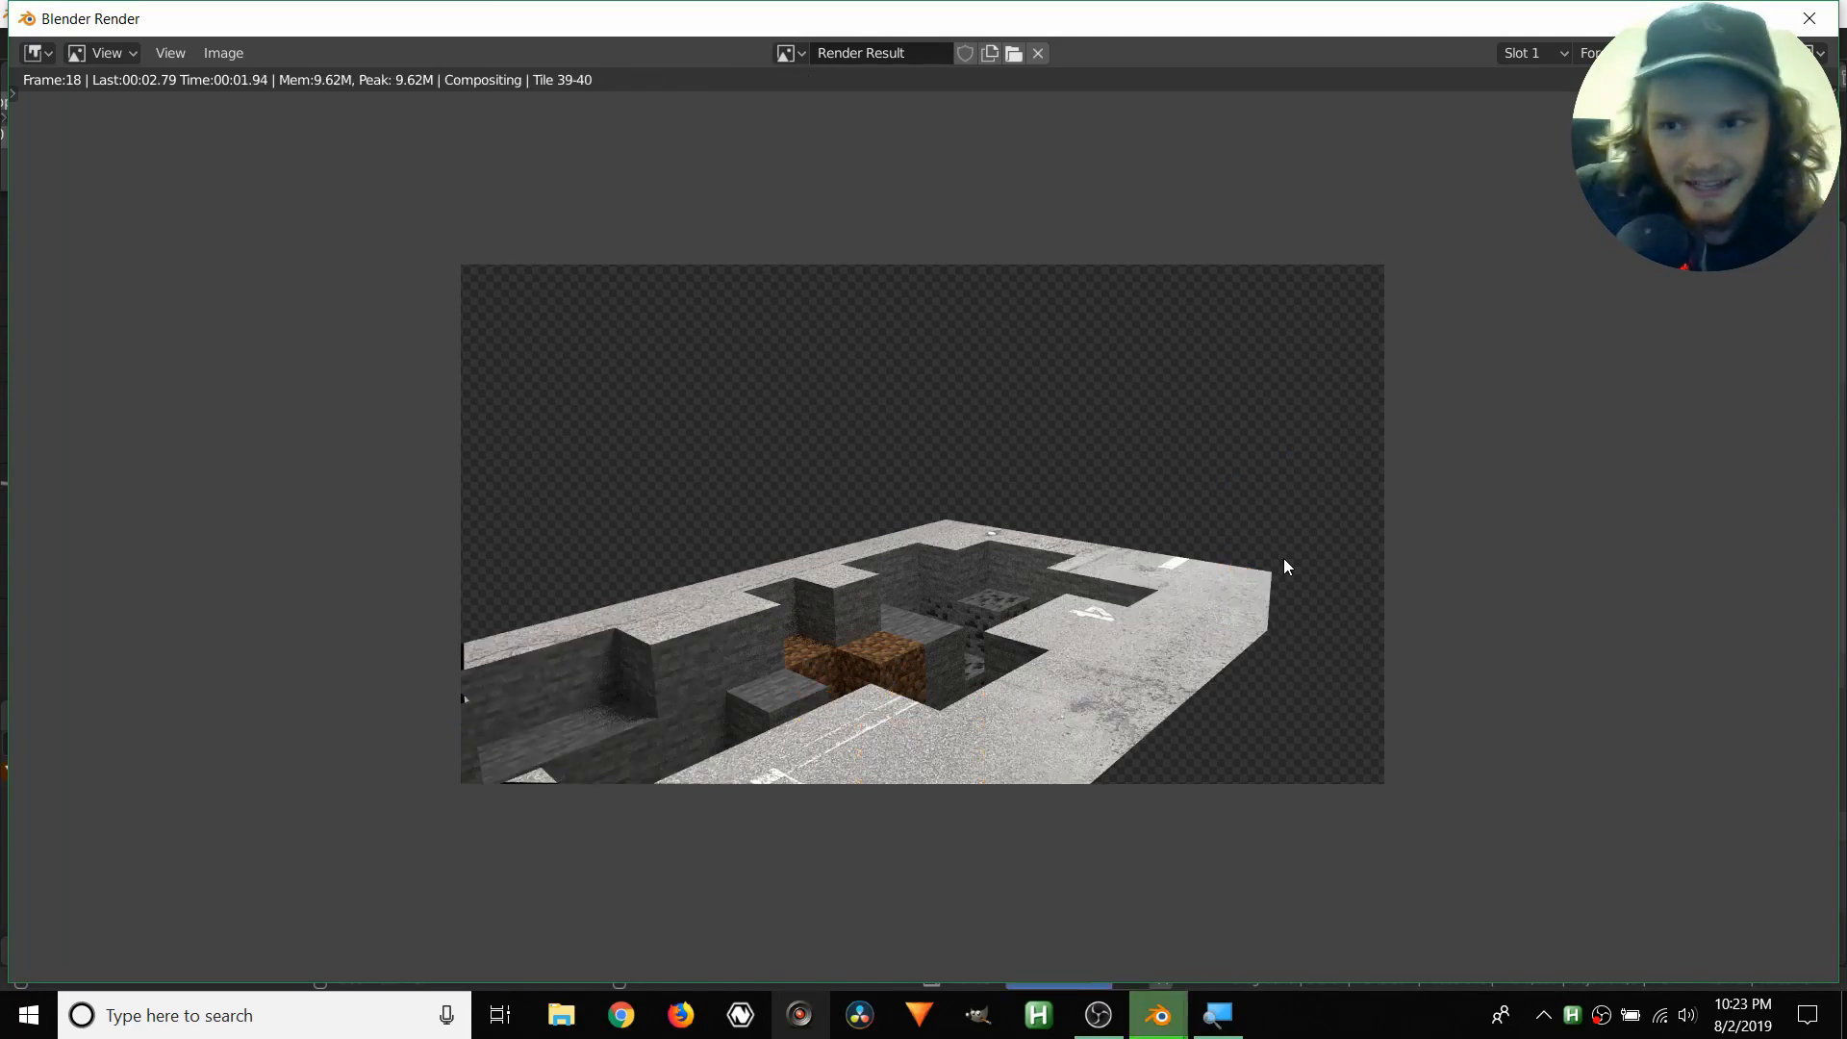
left_click(1808, 21)
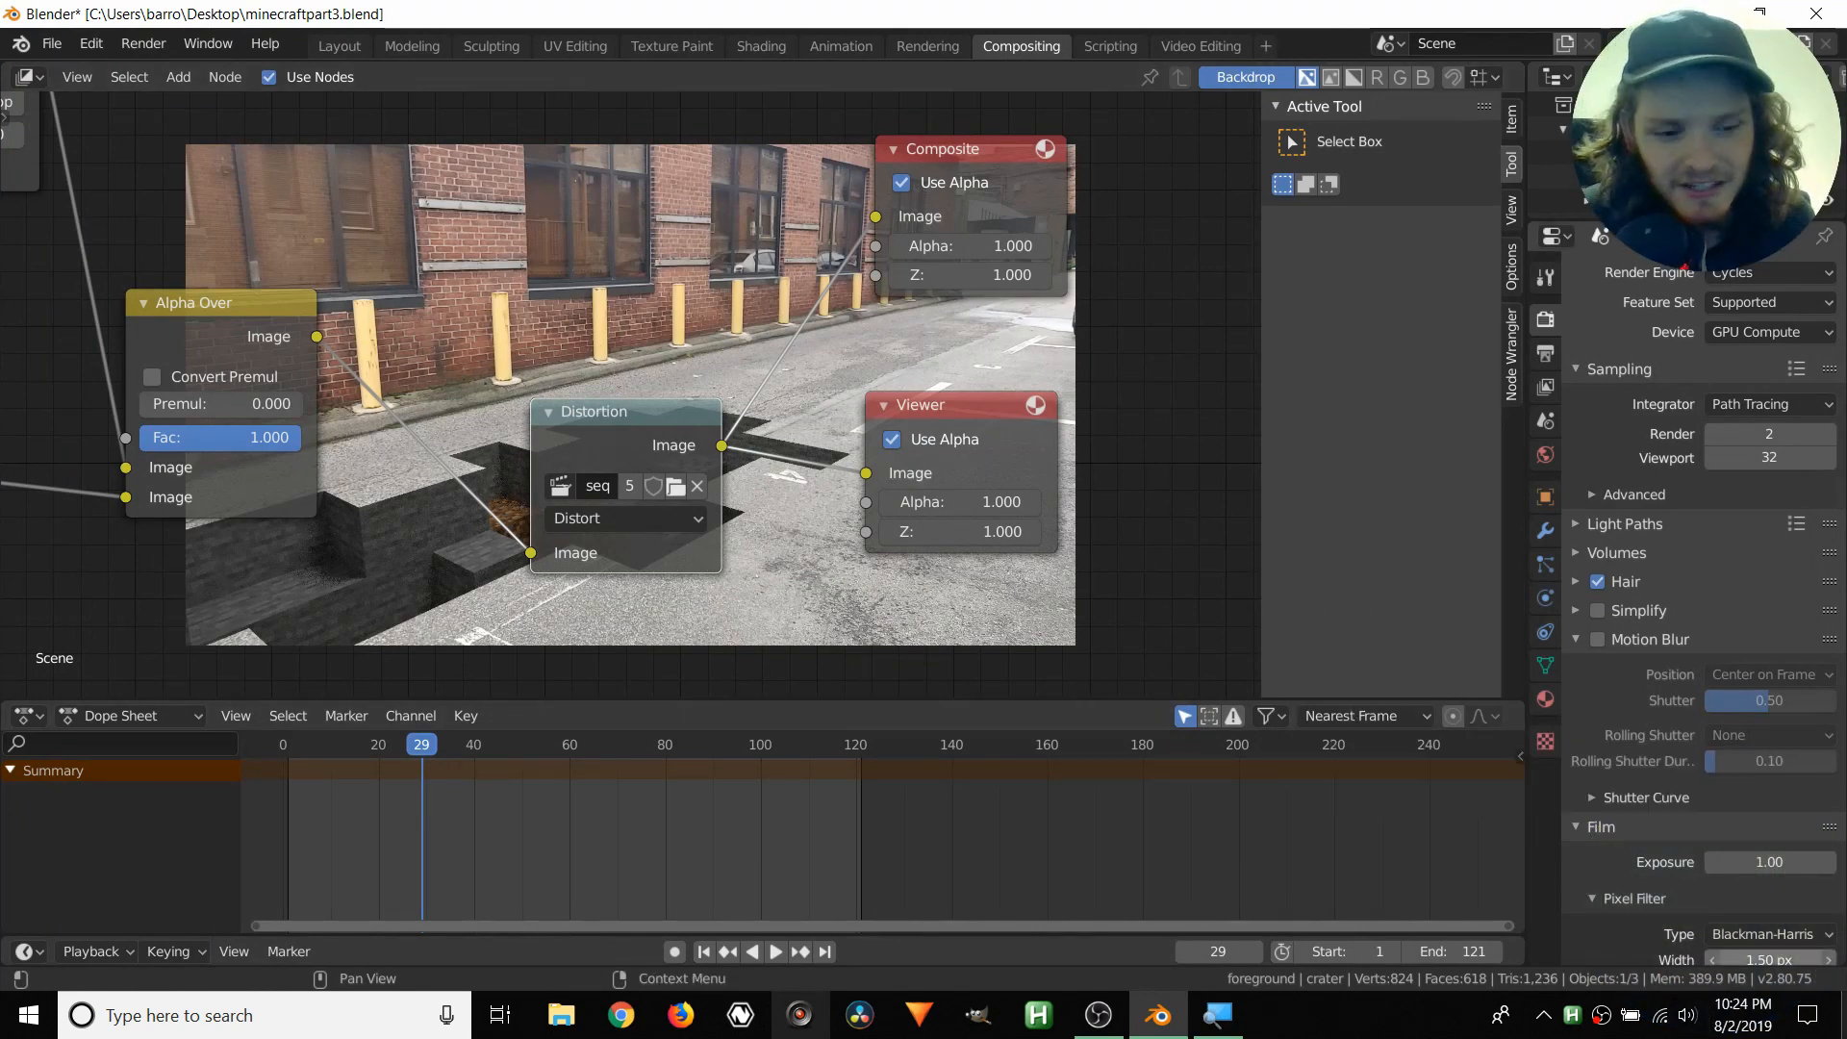
- Switch to the desktop, move the rendered testvideo0001-0121 file to a free spot and play it in the video player
key("super+d")
left_click_drag(266, 66, 631, 186)
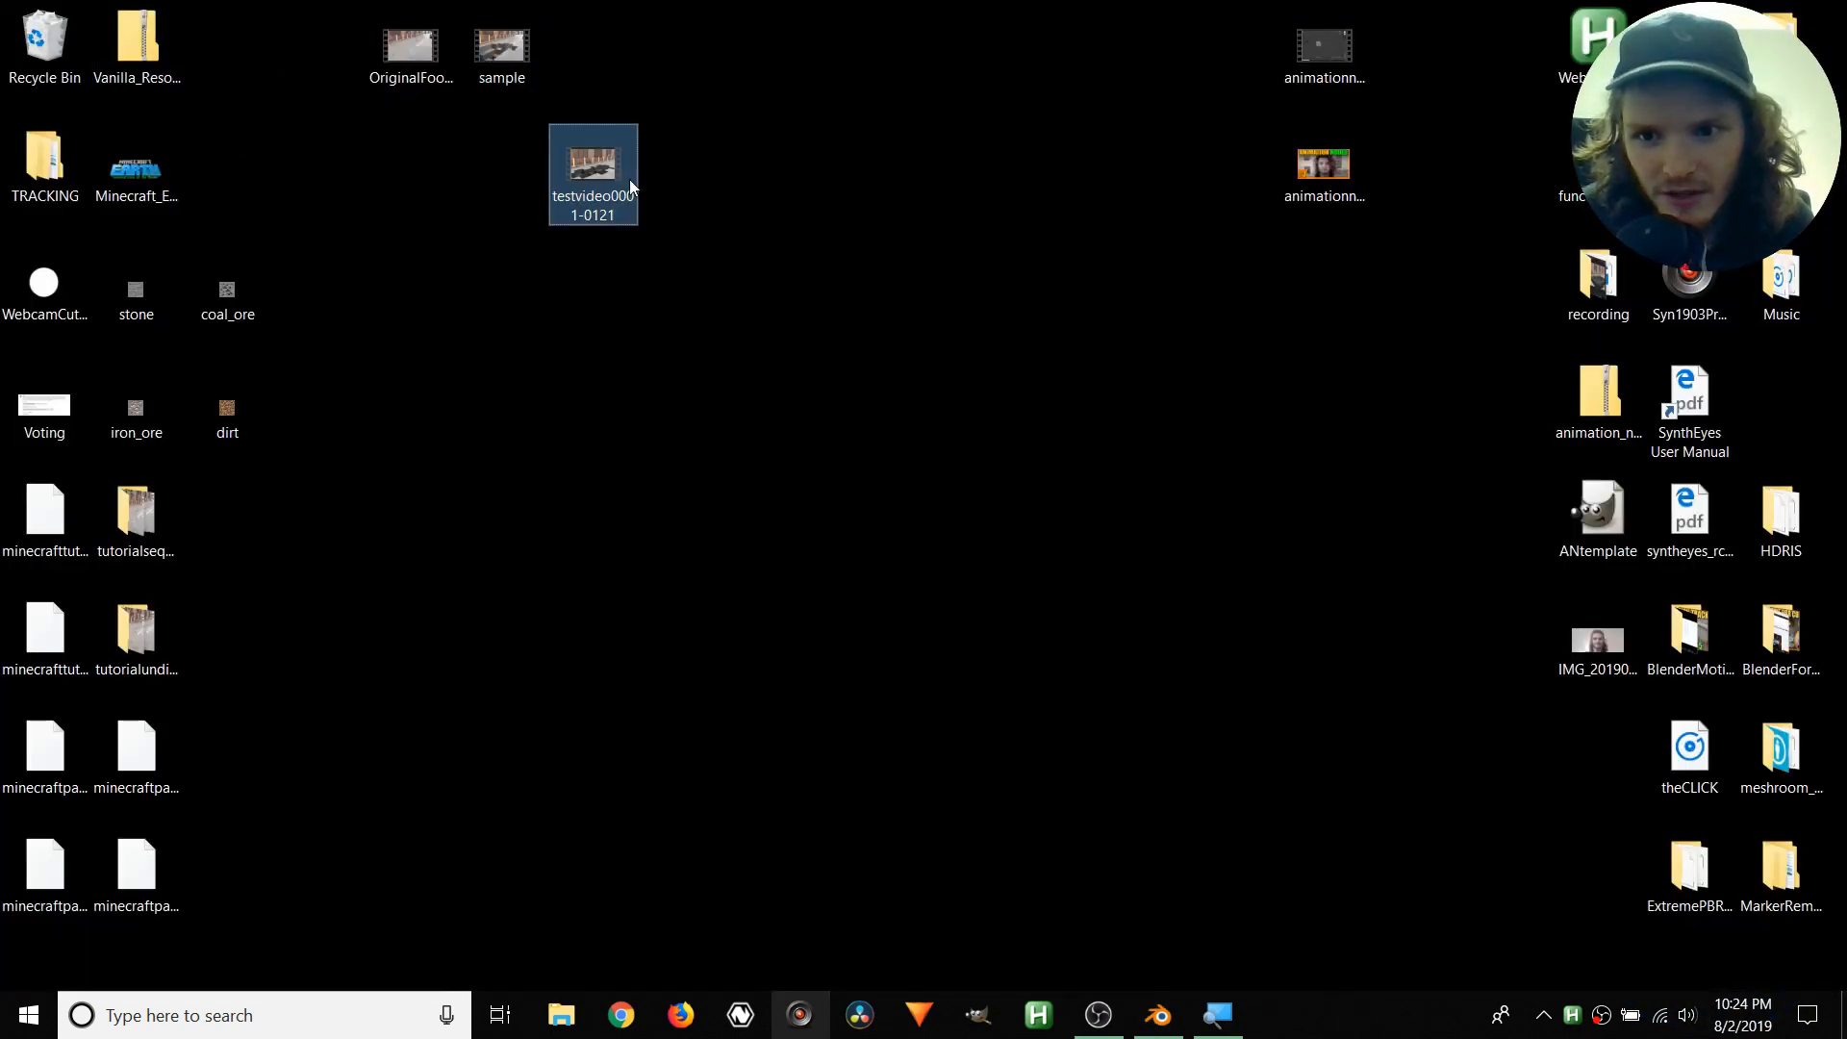
double_click(619, 181)
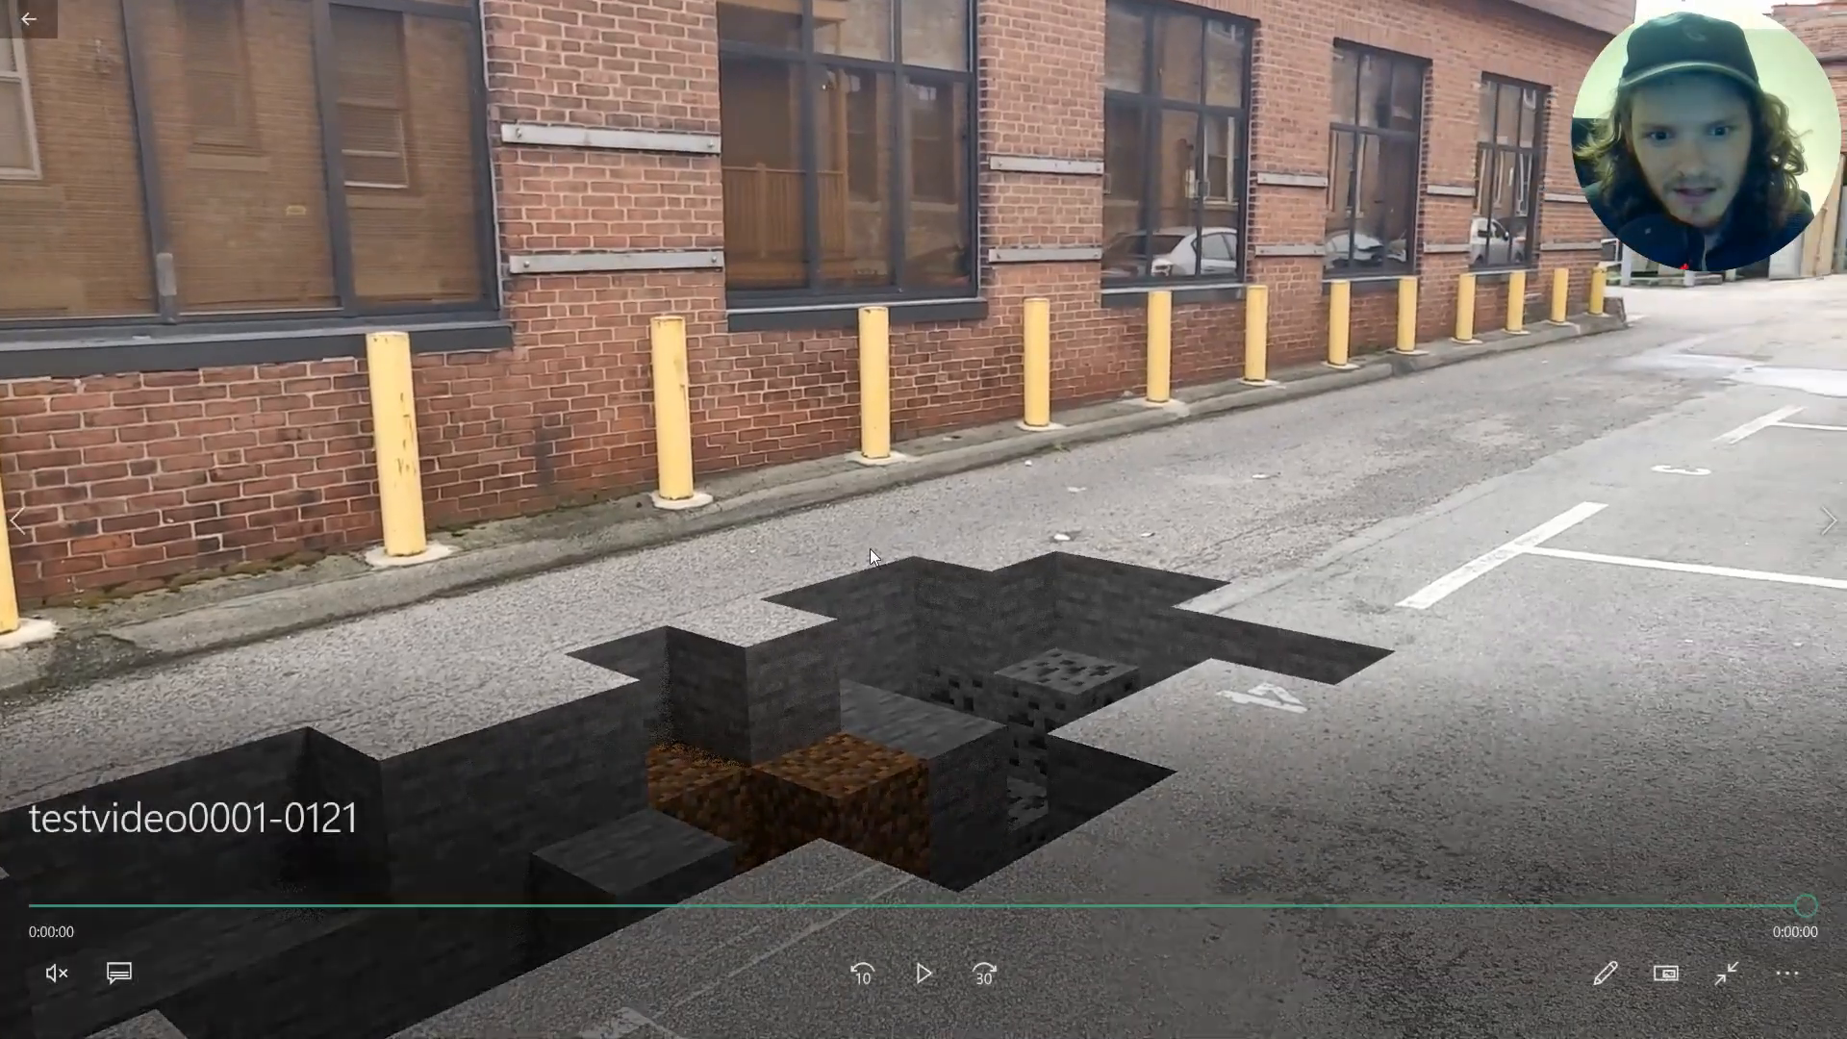
left_click(916, 986)
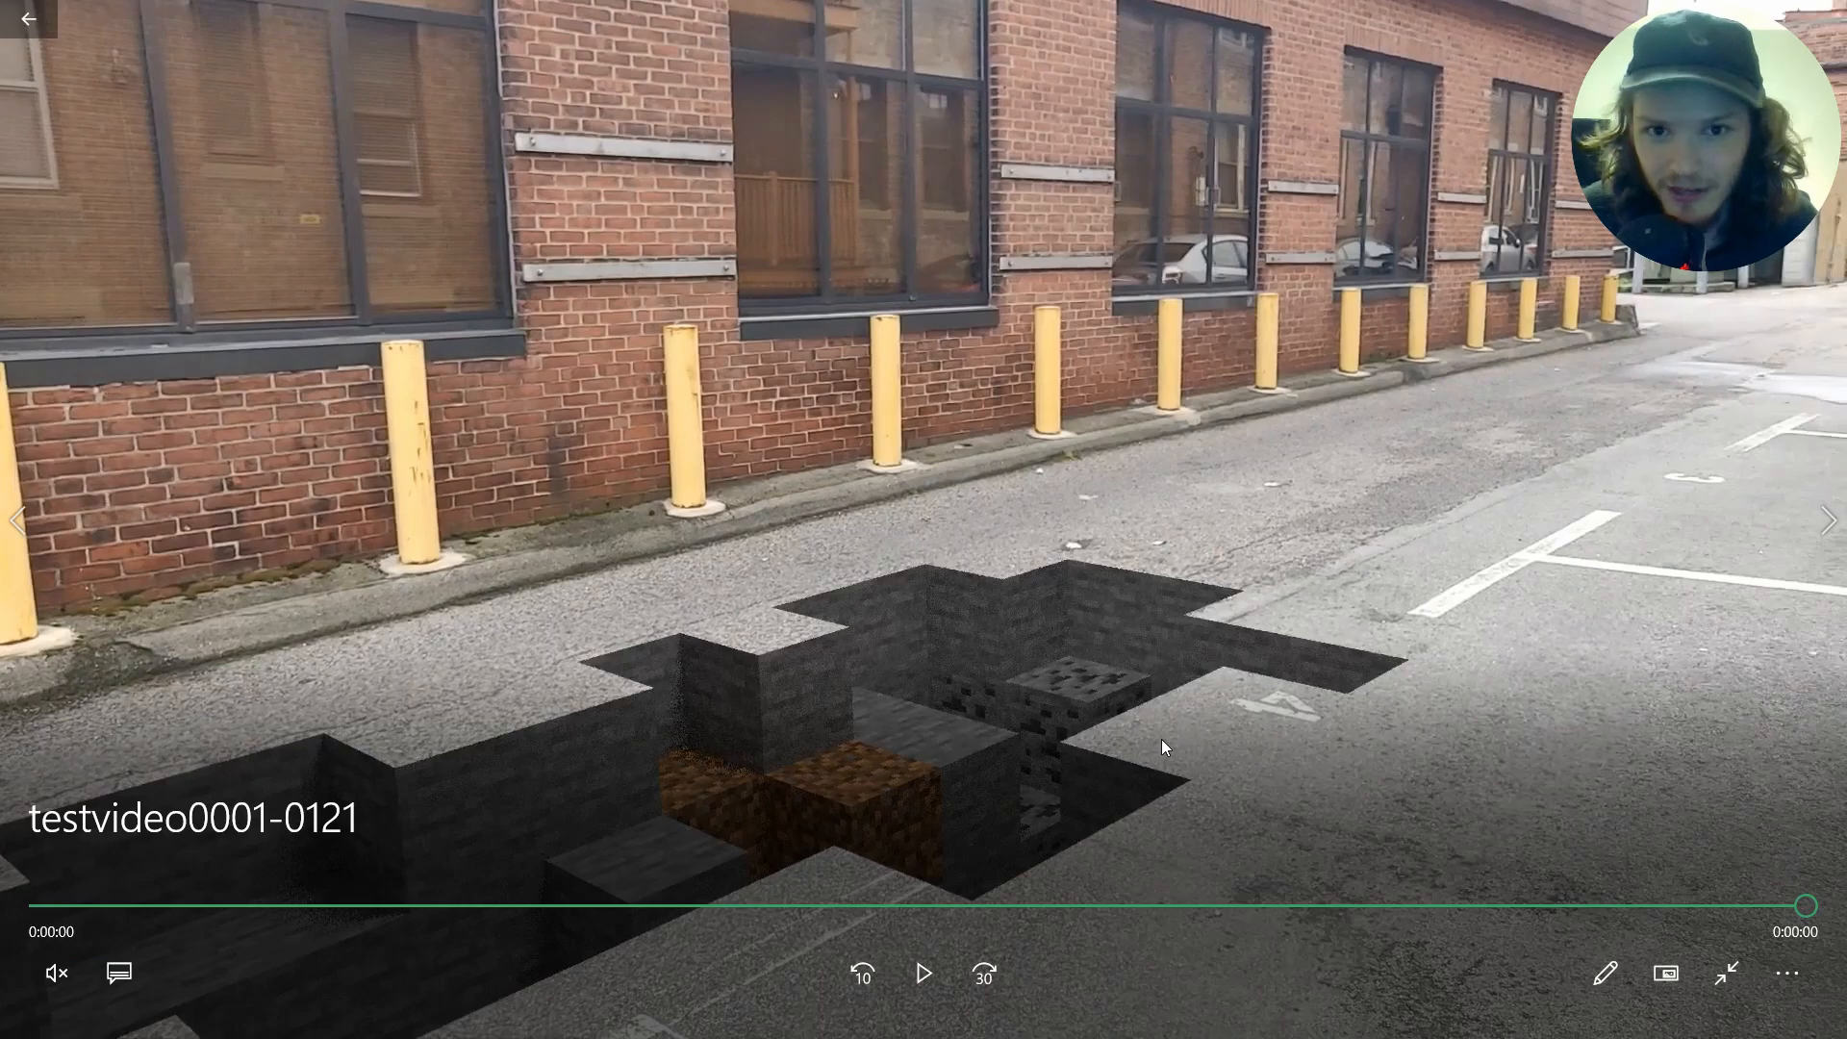
left_click(926, 991)
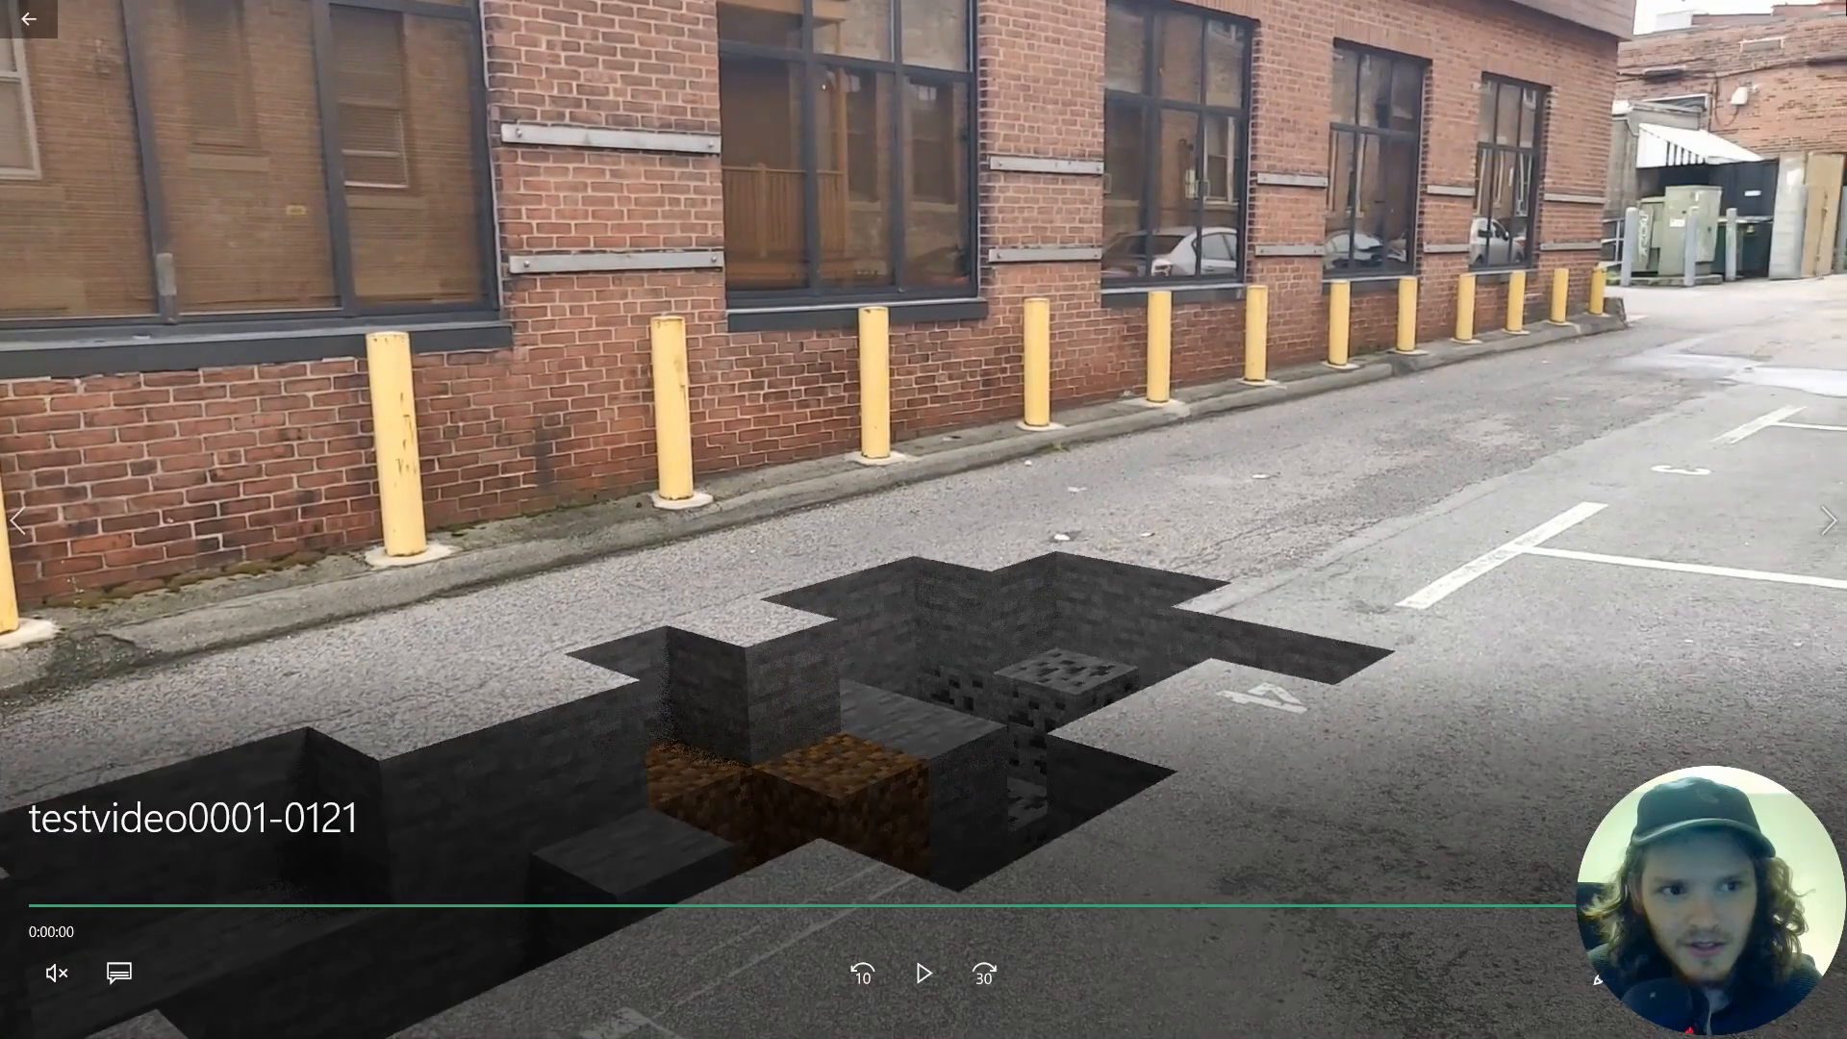